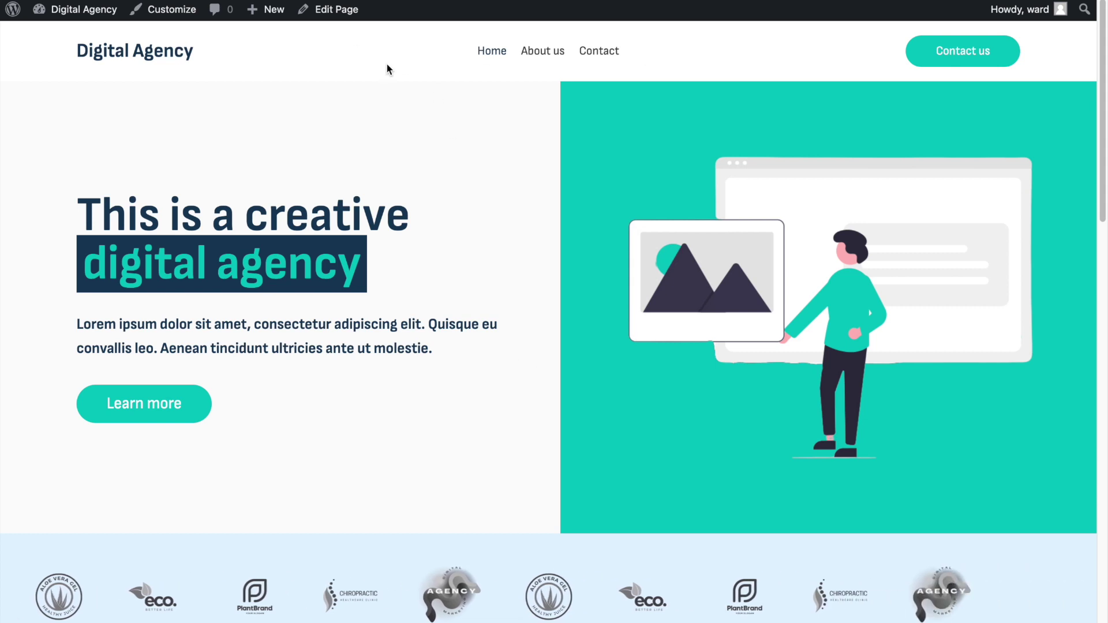
Step: Examine the home page from the hero section to the footer
scroll(385, 327, "down", 3)
scroll(384, 328, "down", 8)
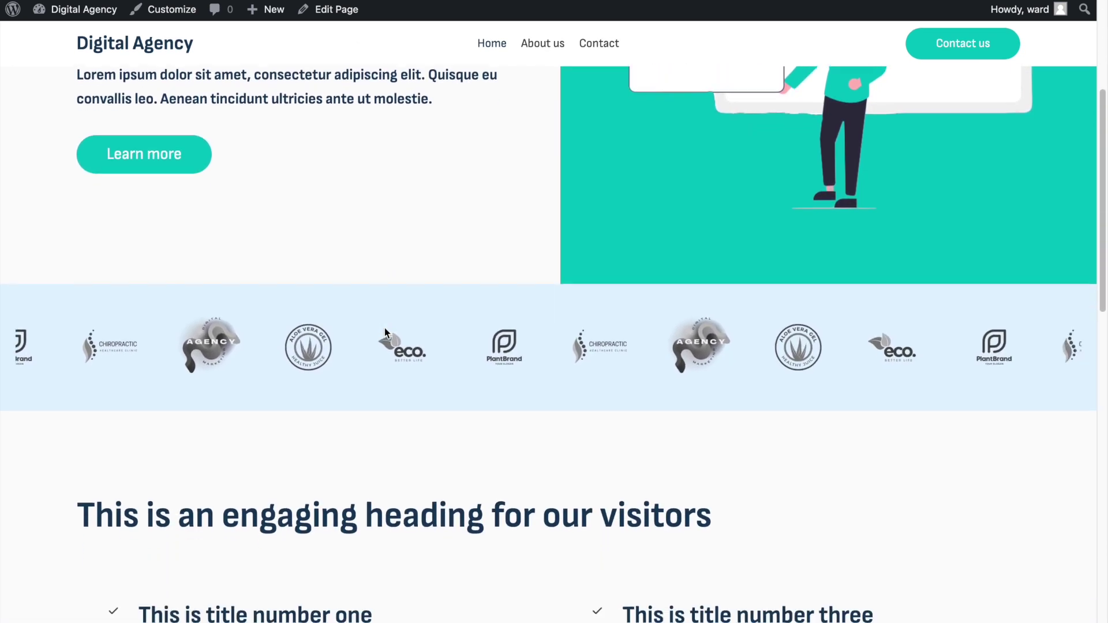
scroll(385, 329, "down", 8)
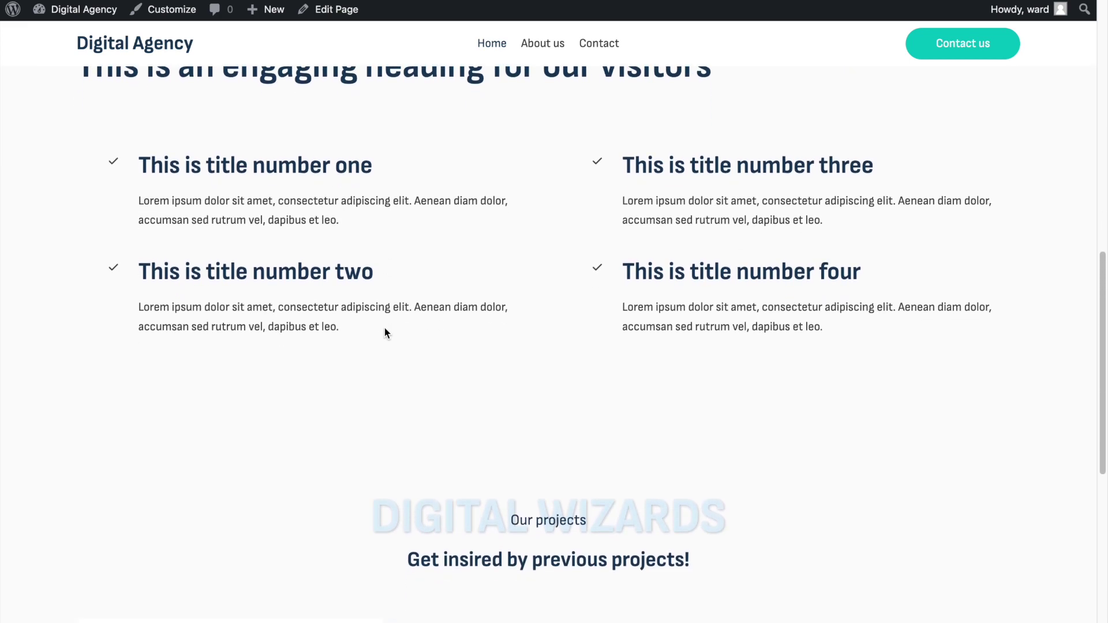
scroll(384, 328, "down", 1)
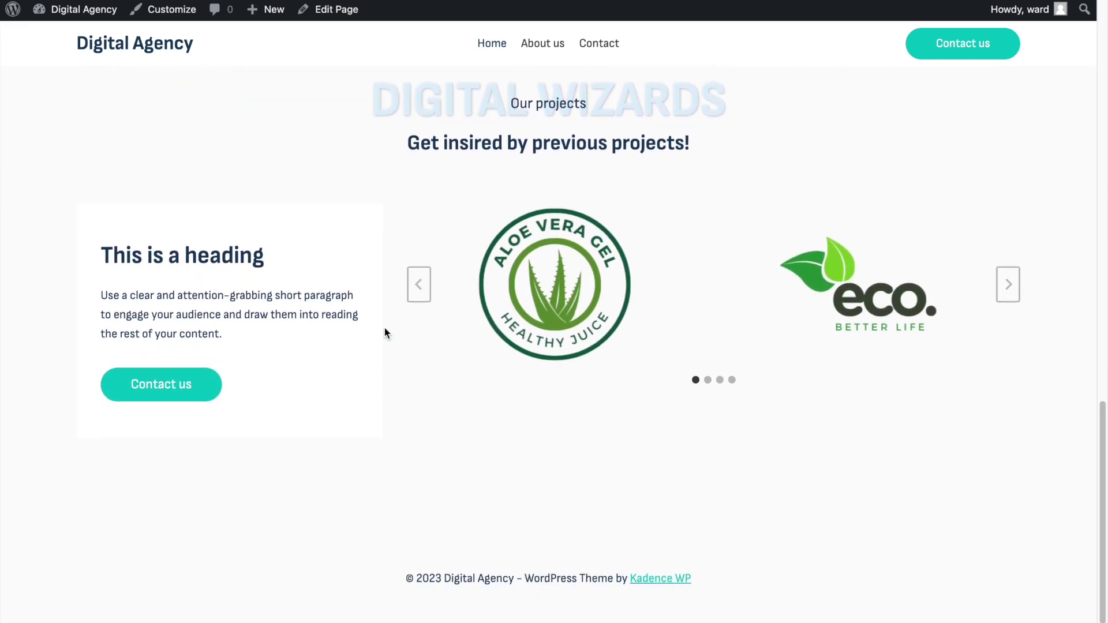
scroll(384, 328, "up", 13)
scroll(384, 328, "up", 7)
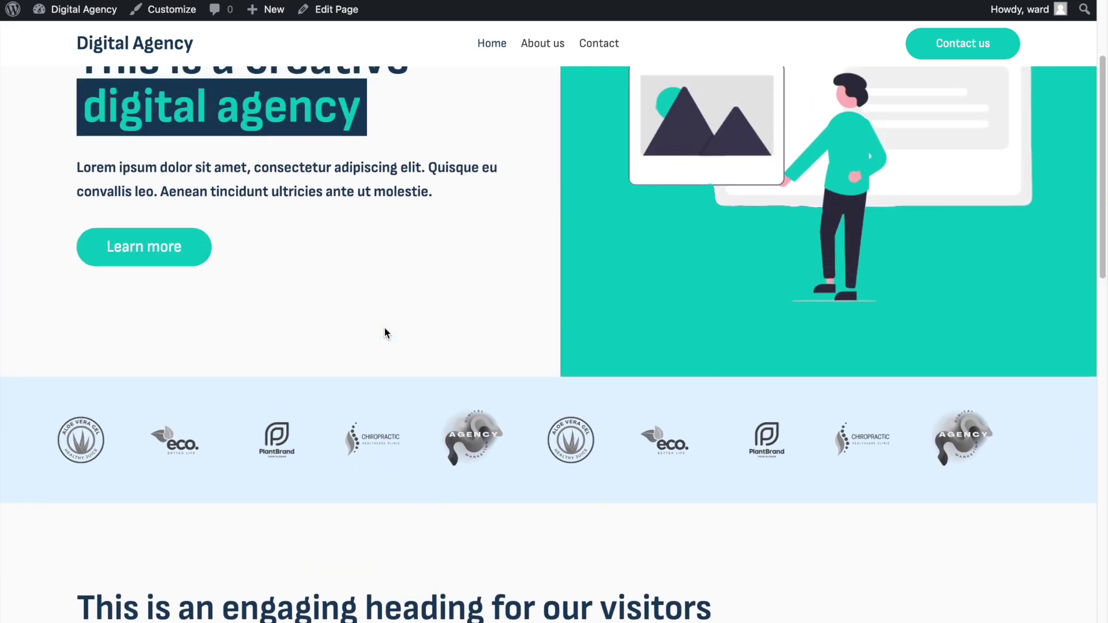
Step: Open the About us page and examine both team member sections
left_click(555, 57)
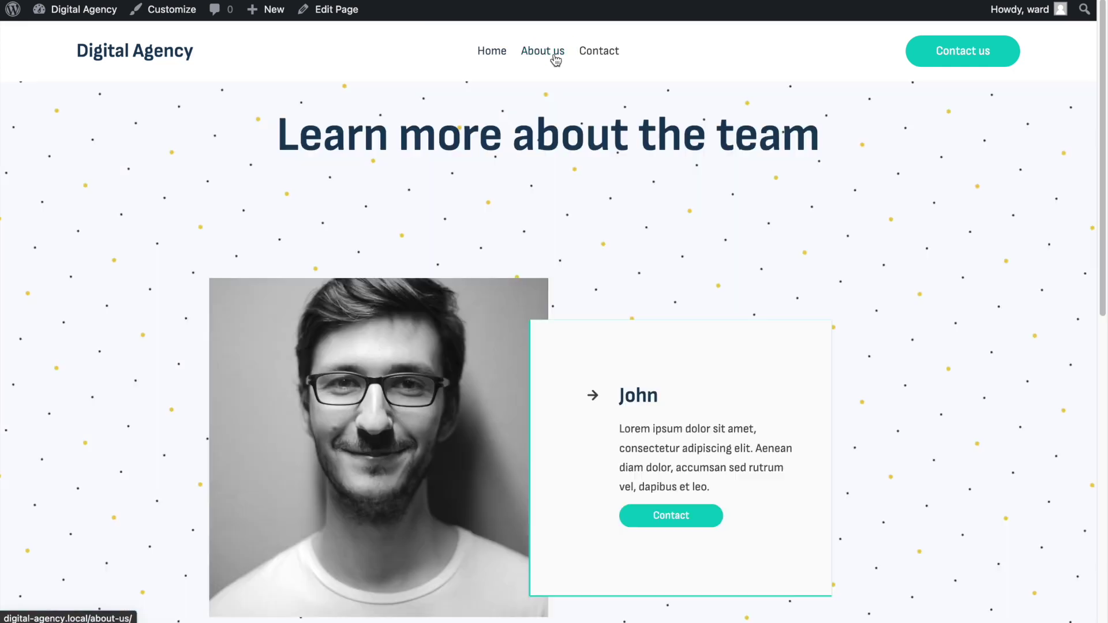
scroll(589, 202, "down", 5)
scroll(589, 203, "down", 6)
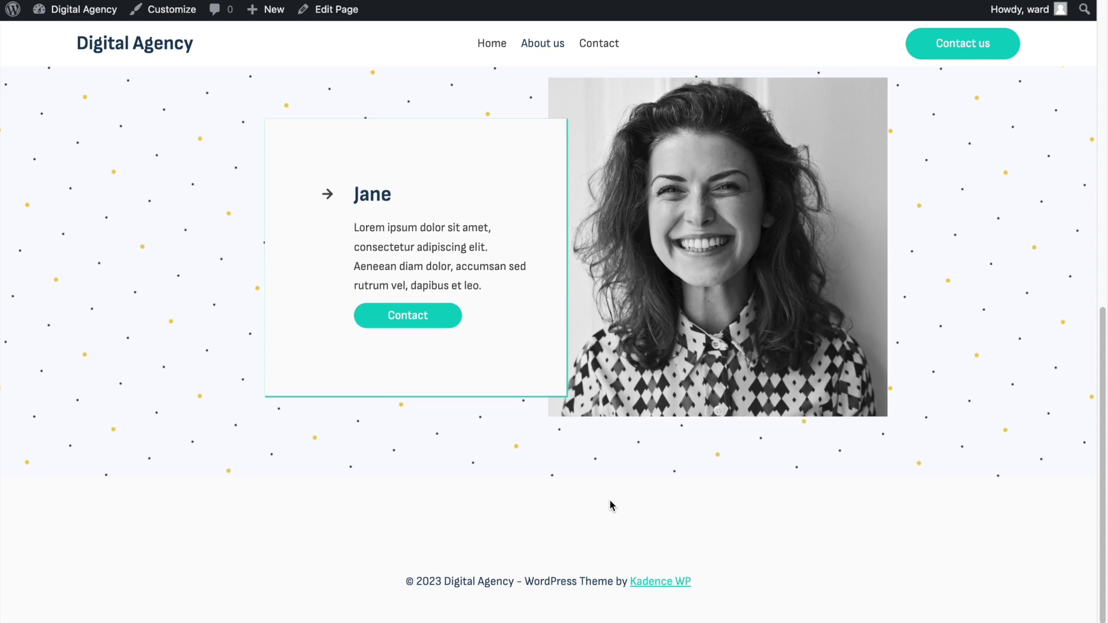
scroll(588, 421, "up", 5)
scroll(592, 423, "up", 5)
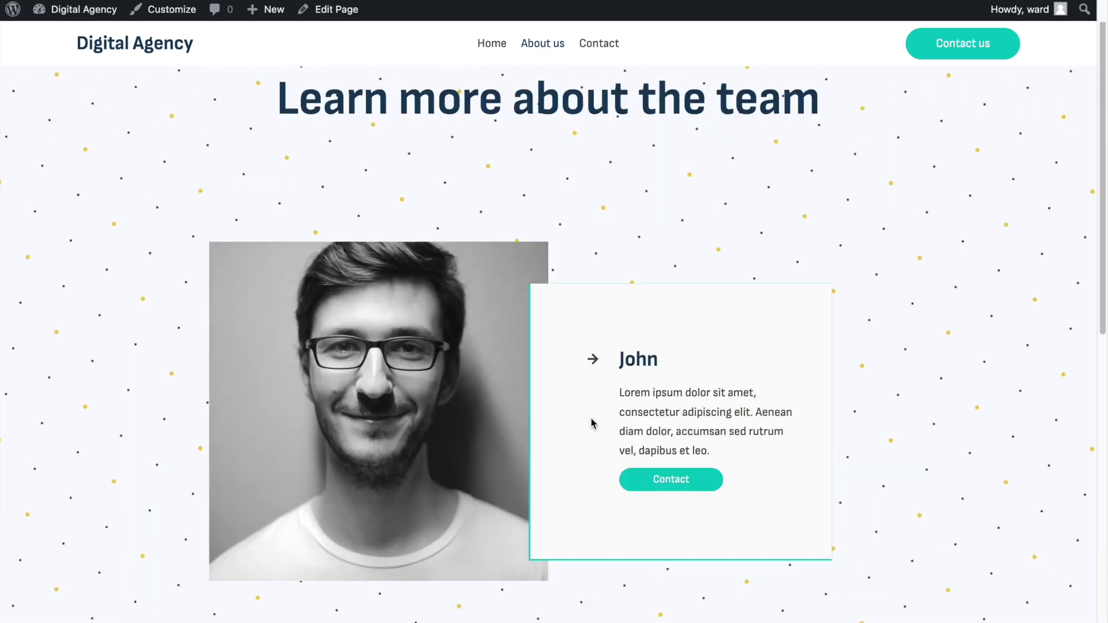
Step: Open the Contact page and examine the contact form and the map beneath it
left_click(600, 50)
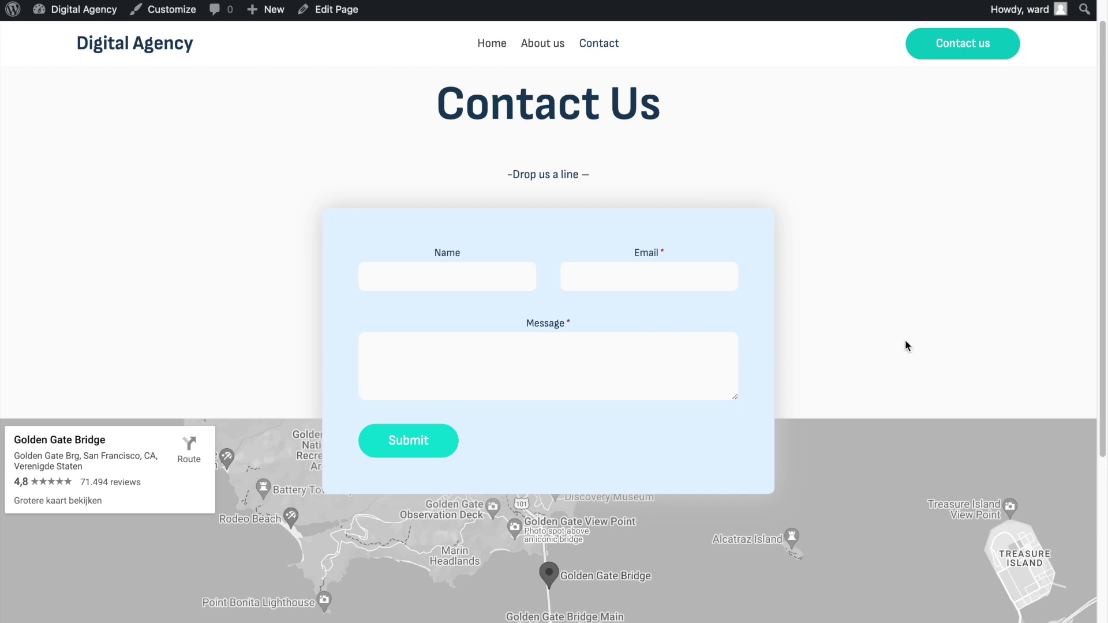
scroll(837, 345, "down", 3)
scroll(838, 345, "down", 2)
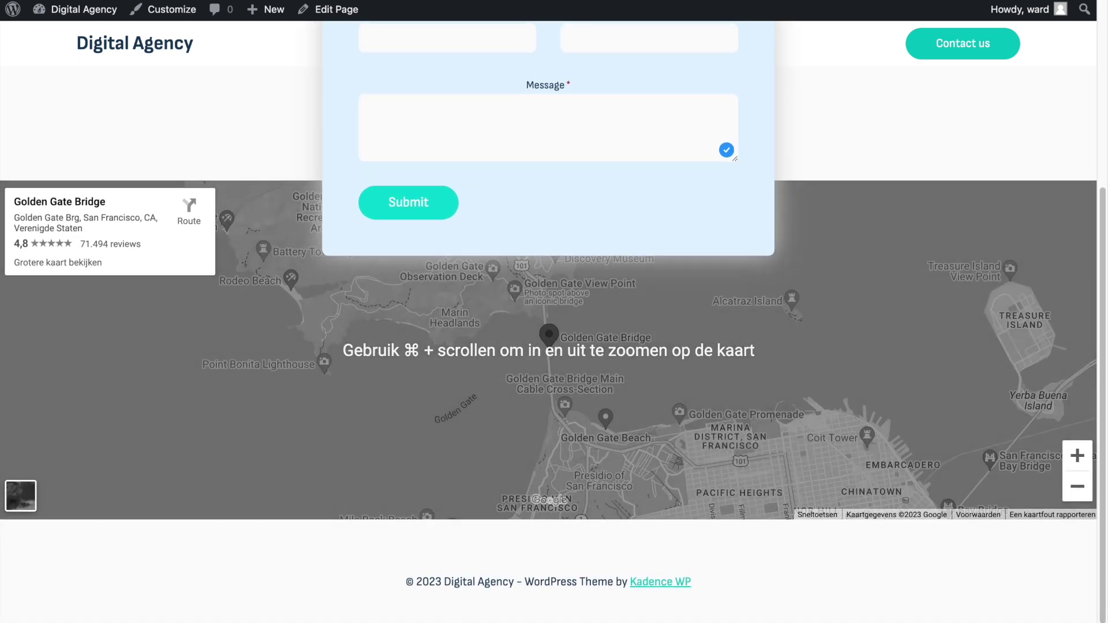
scroll(370, 449, "up", 5)
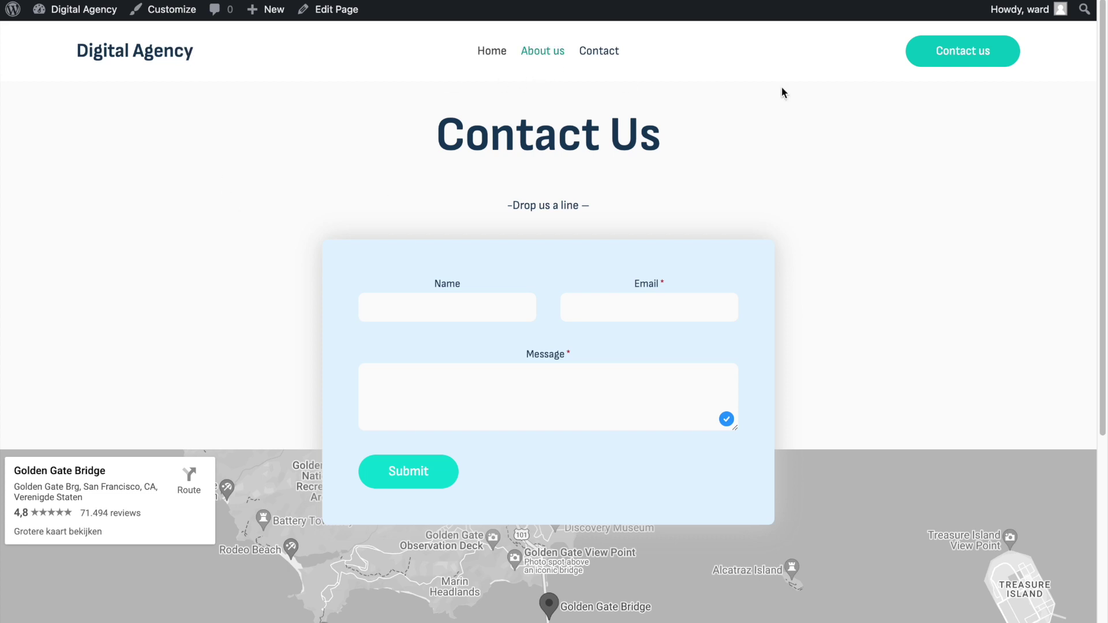
scroll(626, 136, "down", 2)
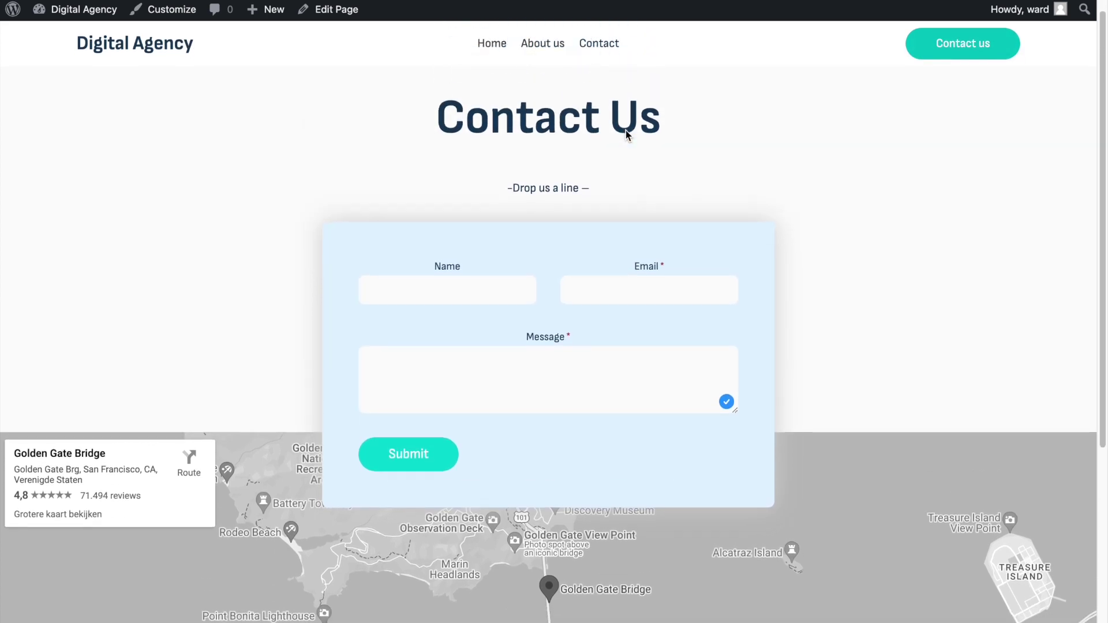
scroll(625, 136, "down", 5)
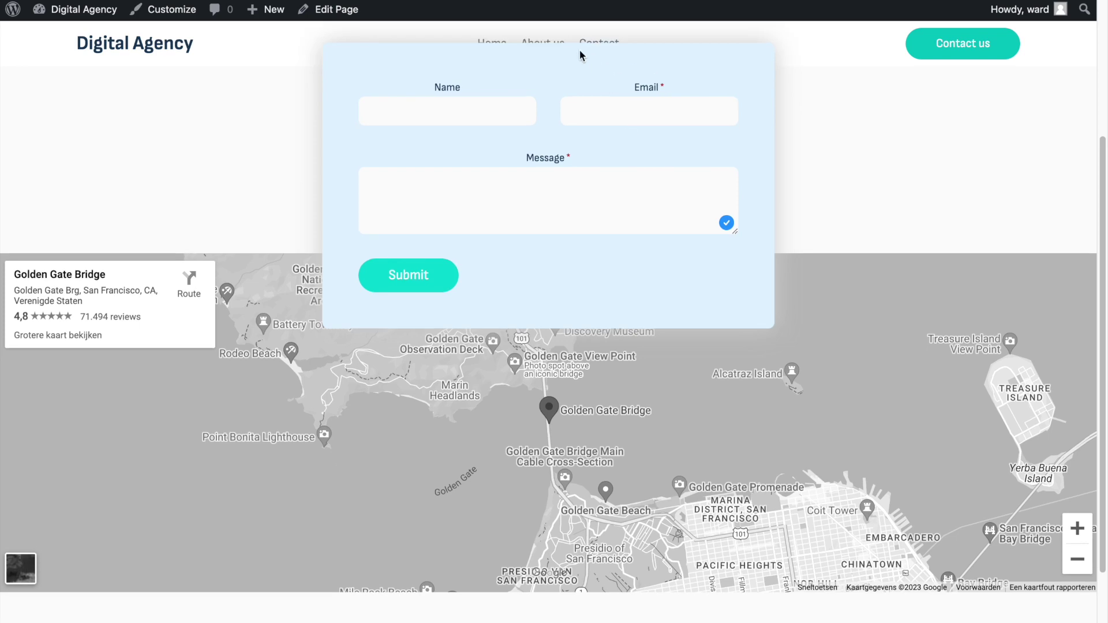
scroll(579, 49, "down", 3)
scroll(579, 49, "up", 10)
Step: Go back to the About us page and review its layout down to the footer
left_click(526, 51)
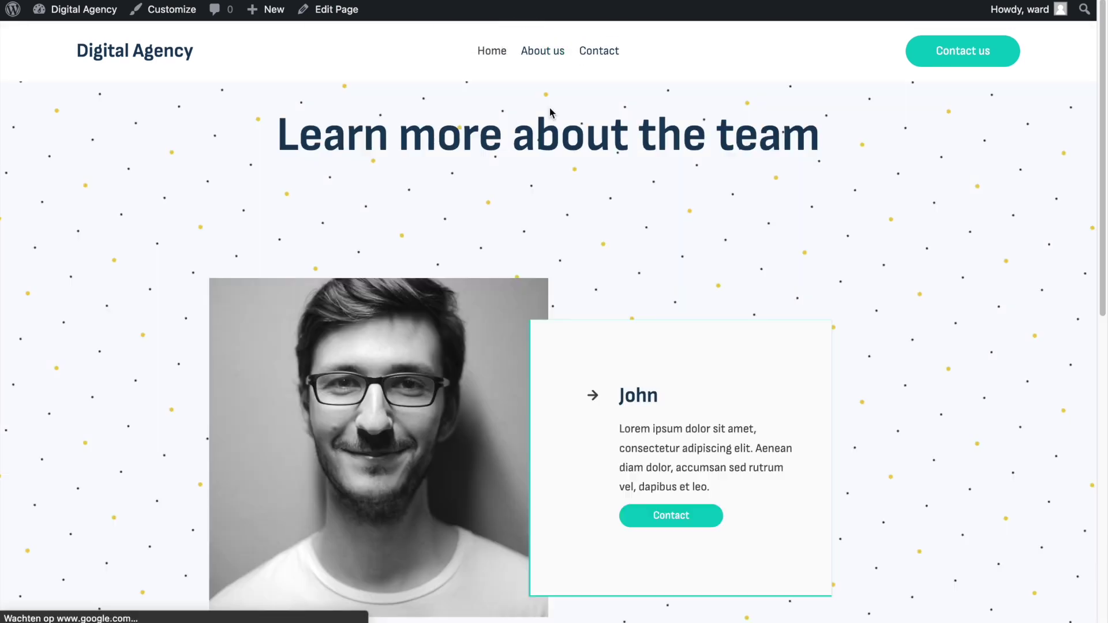
scroll(552, 124, "down", 10)
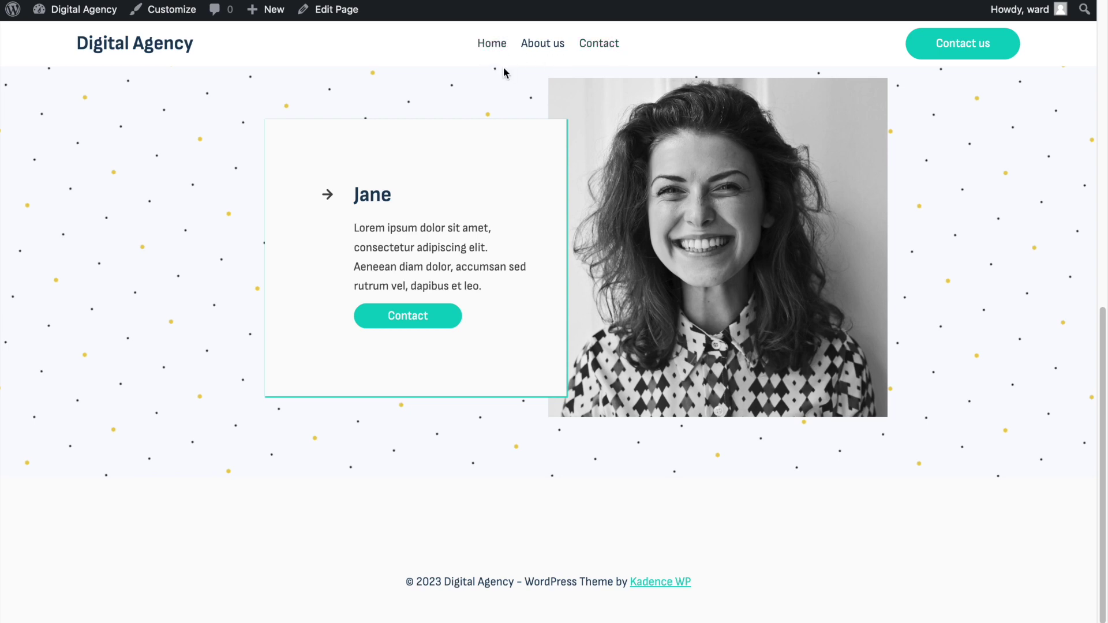
scroll(571, 58, "up", 10)
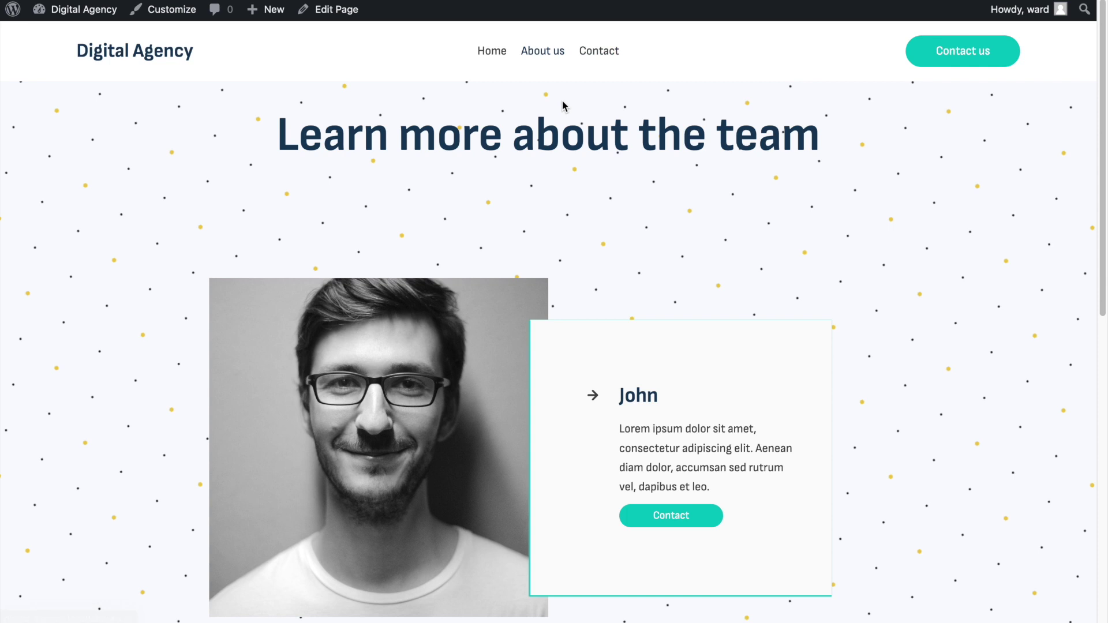
Step: Reopen the Contact page and examine how the form overlaps the map and the sticky header
left_click(603, 68)
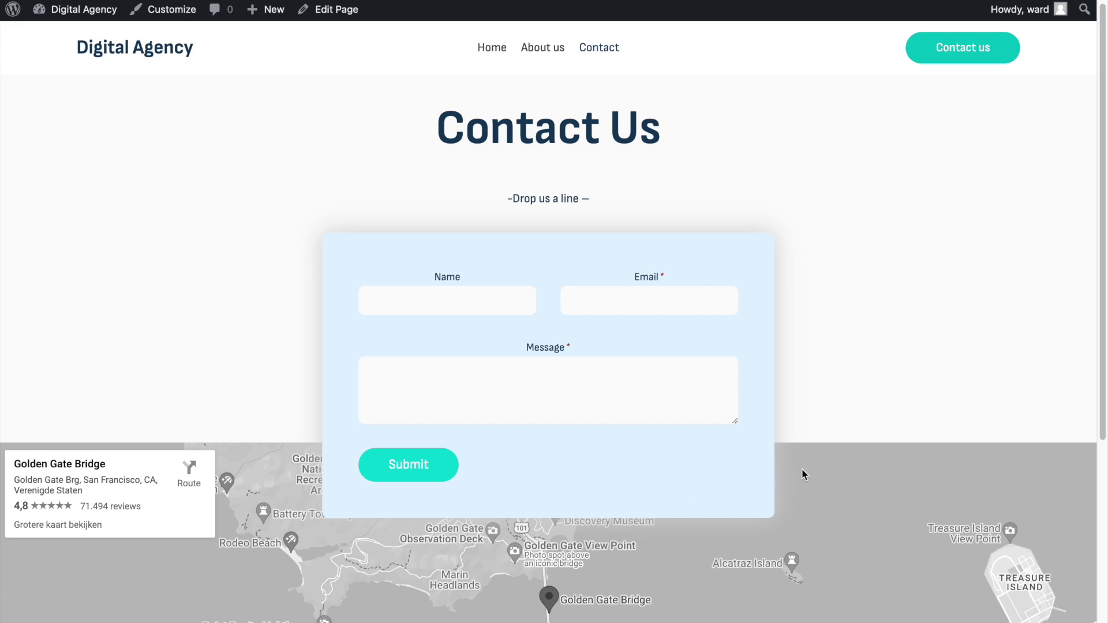
scroll(764, 501, "down", 3)
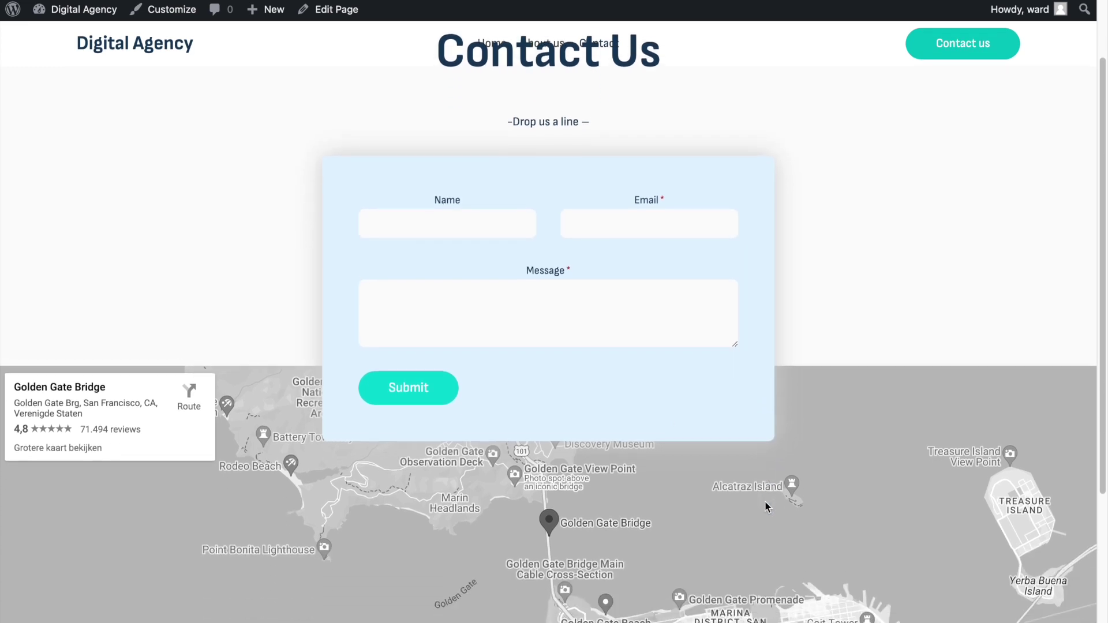
scroll(643, 182, "down", 5)
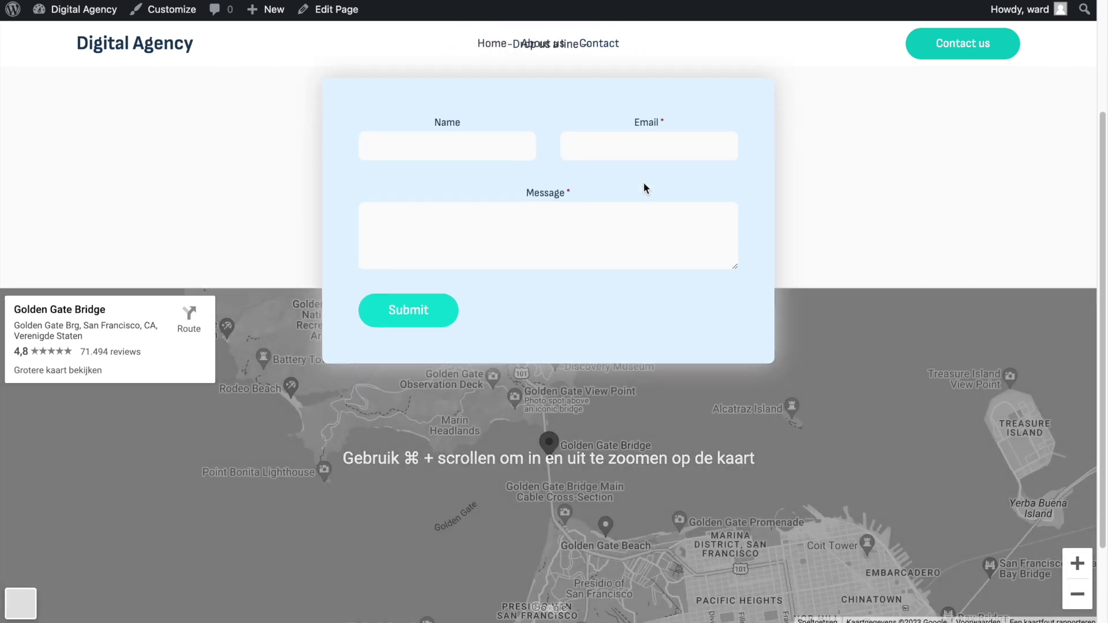
scroll(644, 188, "up", 1)
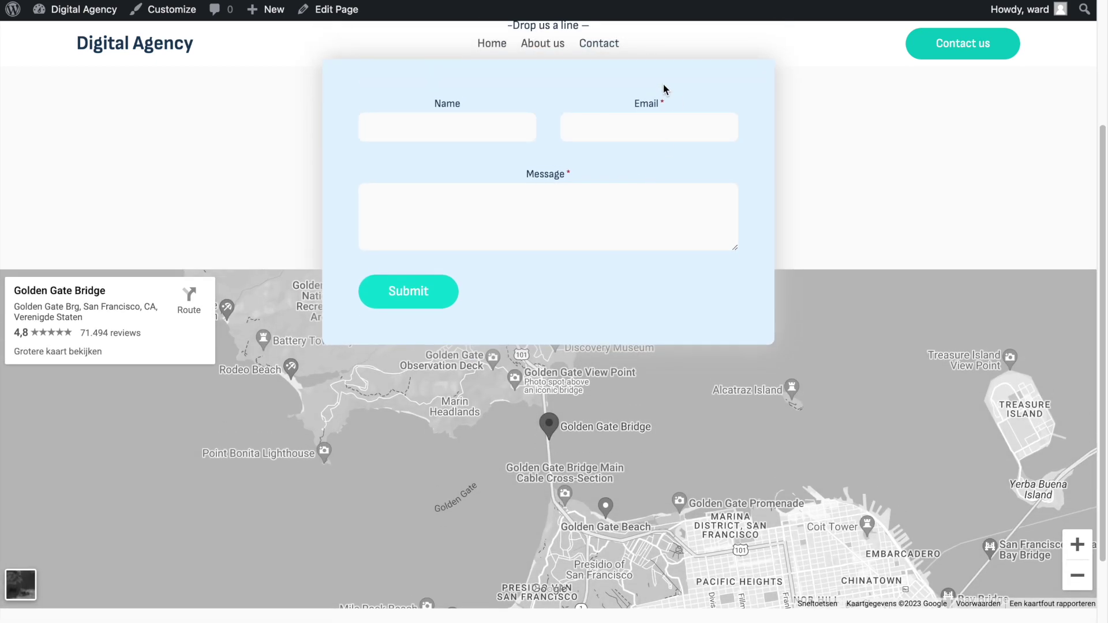
scroll(665, 92, "down", 1)
scroll(668, 103, "up", 1)
double_click(698, 73)
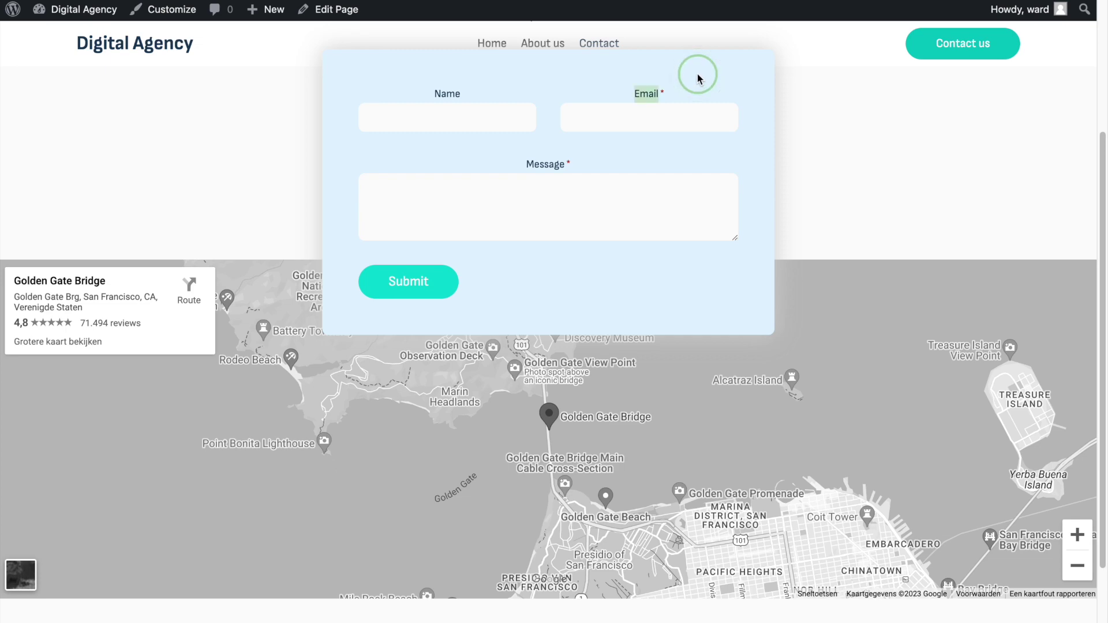
left_click(690, 37)
scroll(678, 38, "up", 3)
scroll(678, 38, "down", 4)
scroll(677, 38, "up", 6)
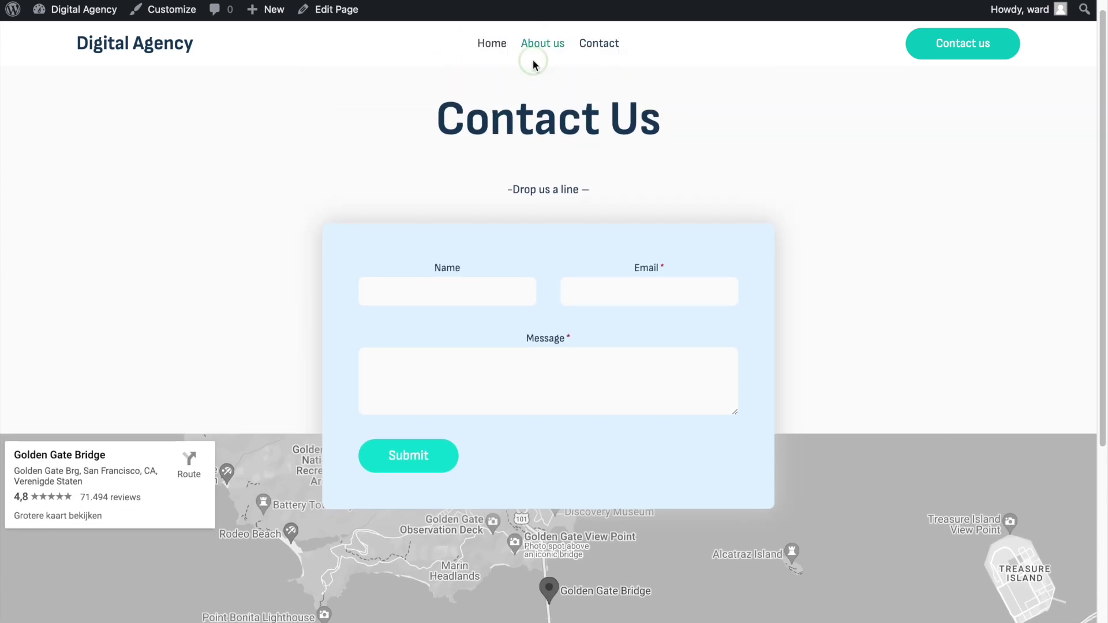
Step: Review the About us page, and the home page down to its projects carousel
left_click(532, 60)
scroll(613, 142, "down", 8)
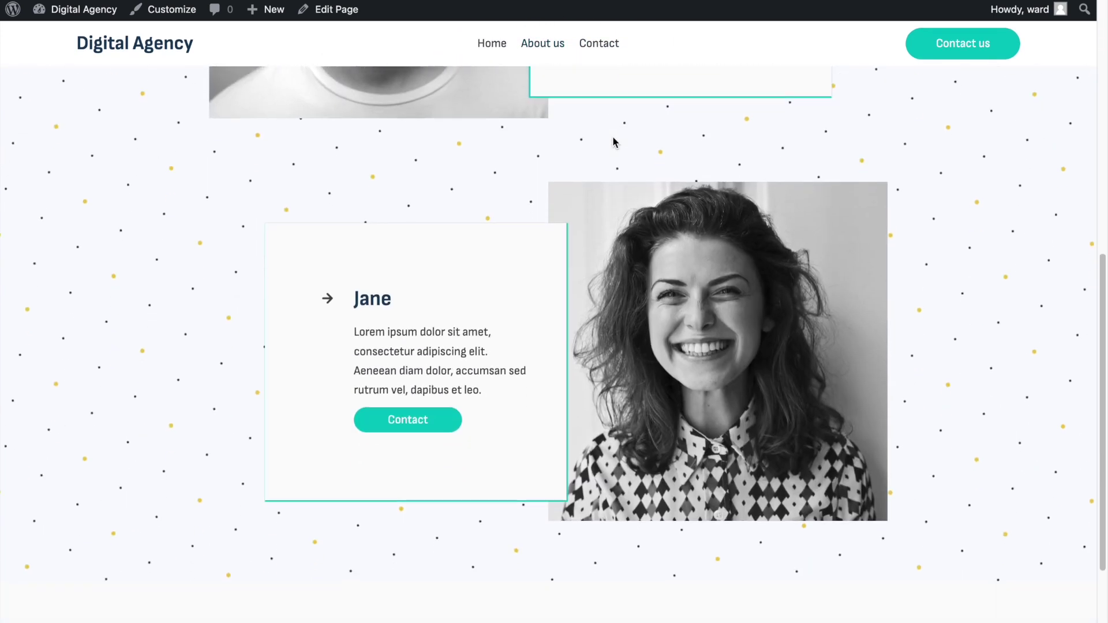
scroll(613, 141, "up", 10)
left_click(490, 51)
scroll(607, 265, "down", 6)
scroll(607, 263, "down", 10)
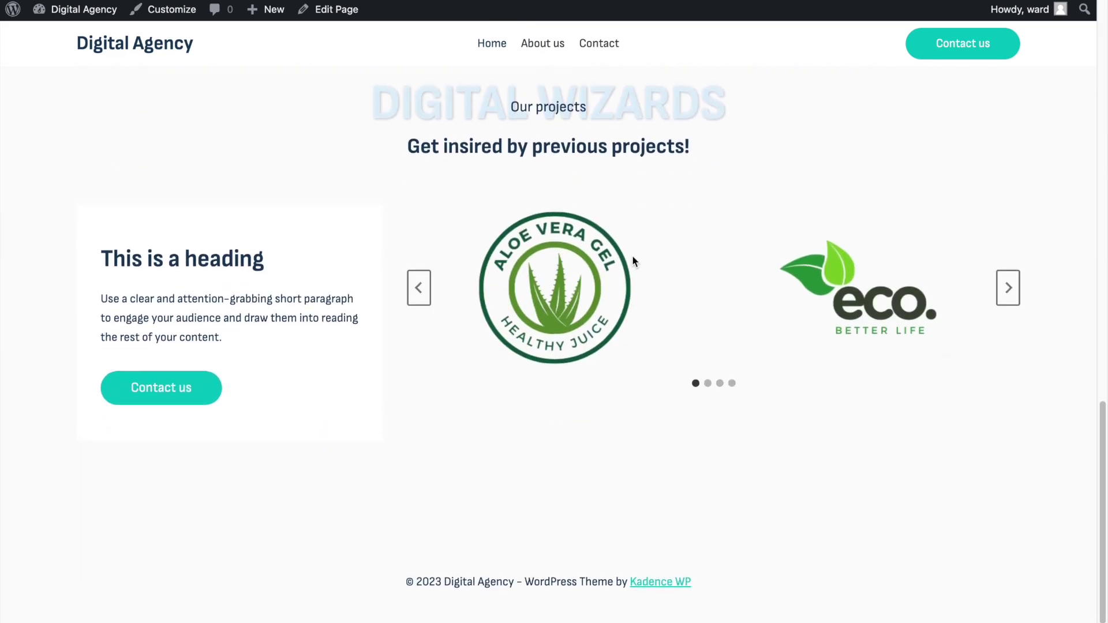
scroll(631, 255, "up", 15)
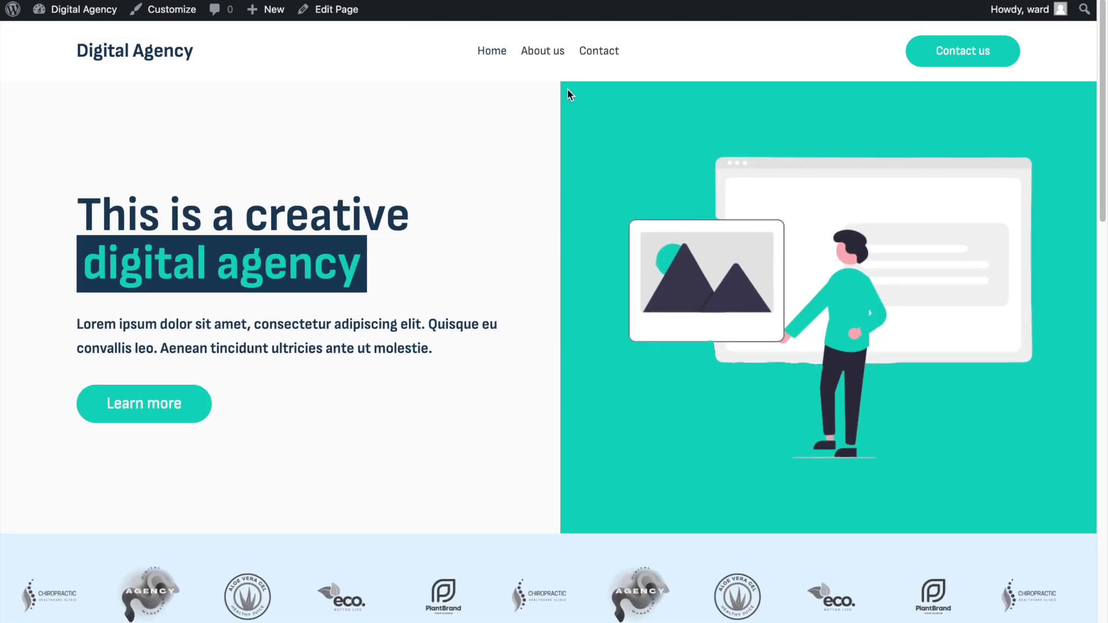
Step: View the first team member section on the About us page and open the Contact page
left_click(545, 55)
scroll(592, 237, "down", 1)
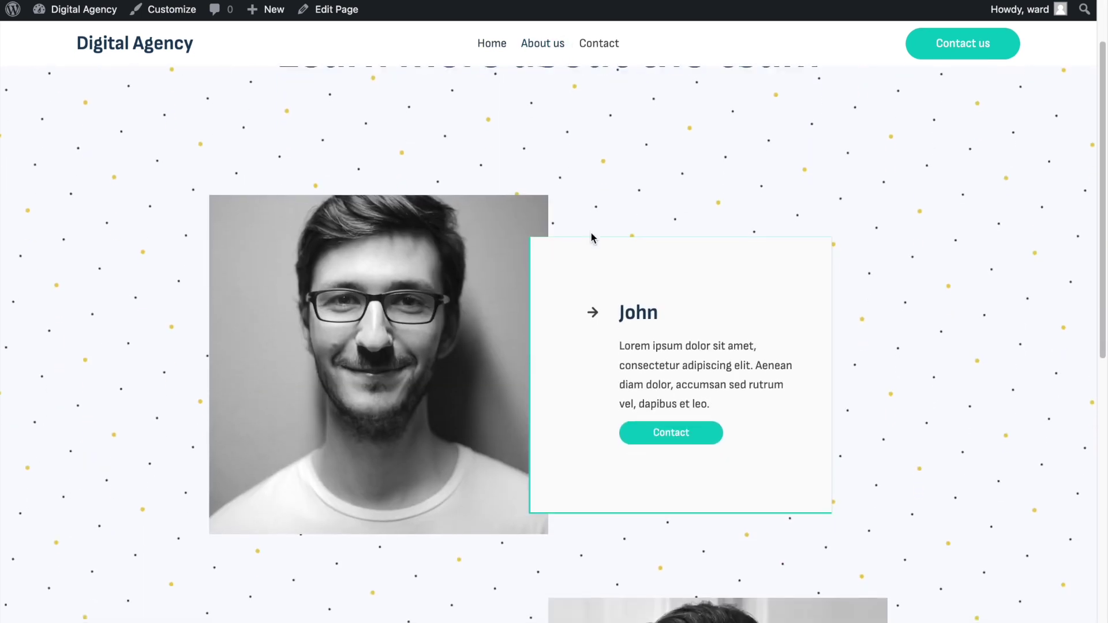
scroll(592, 238, "up", 3)
left_click(584, 51)
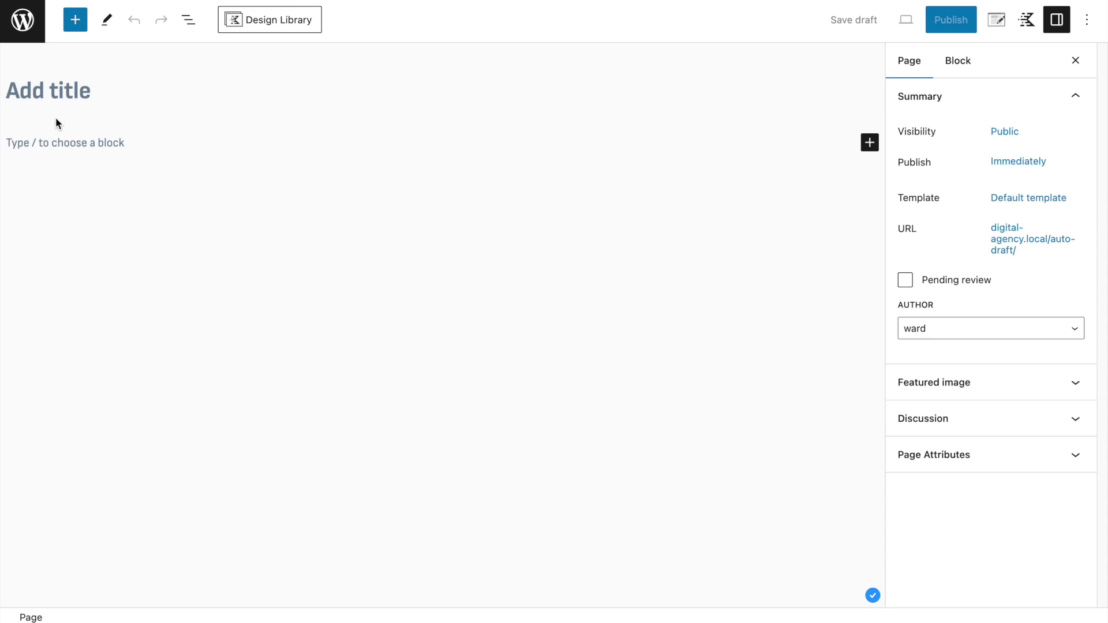
Step: Title the new page "About us" and insert a single-column Row Layout block below the title
type("About us")
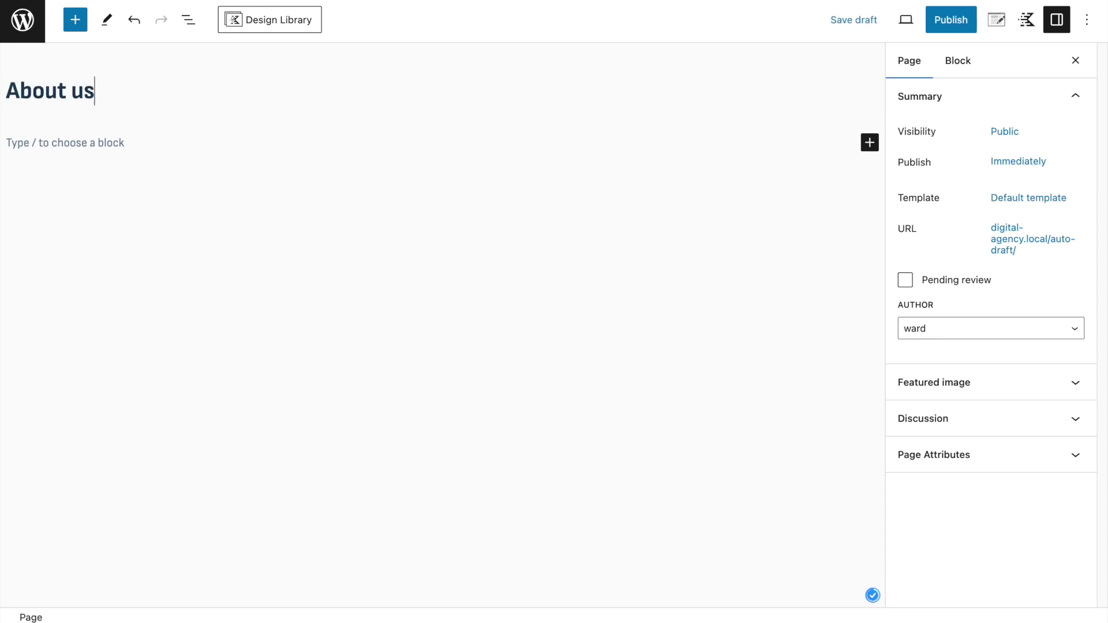
left_click(57, 148)
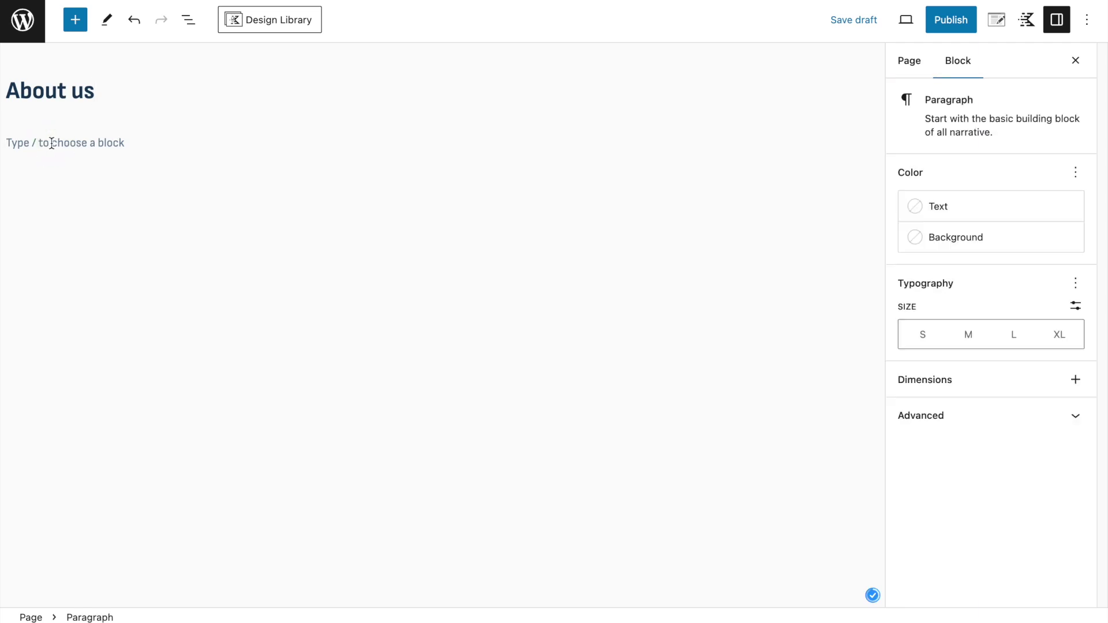
type("/row")
left_click(95, 209)
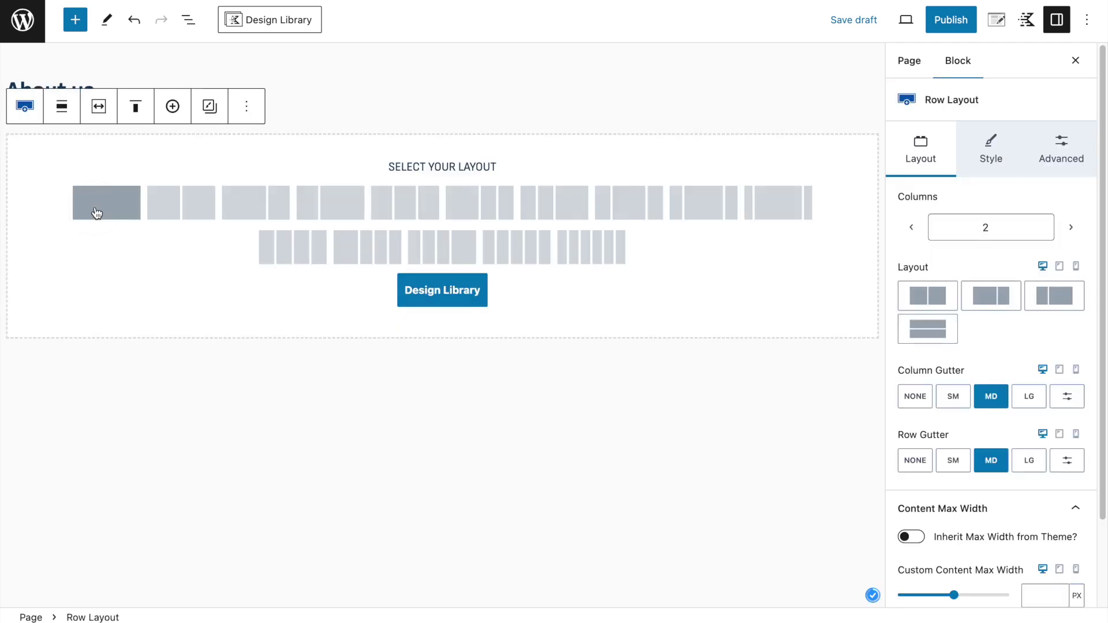
left_click(127, 198)
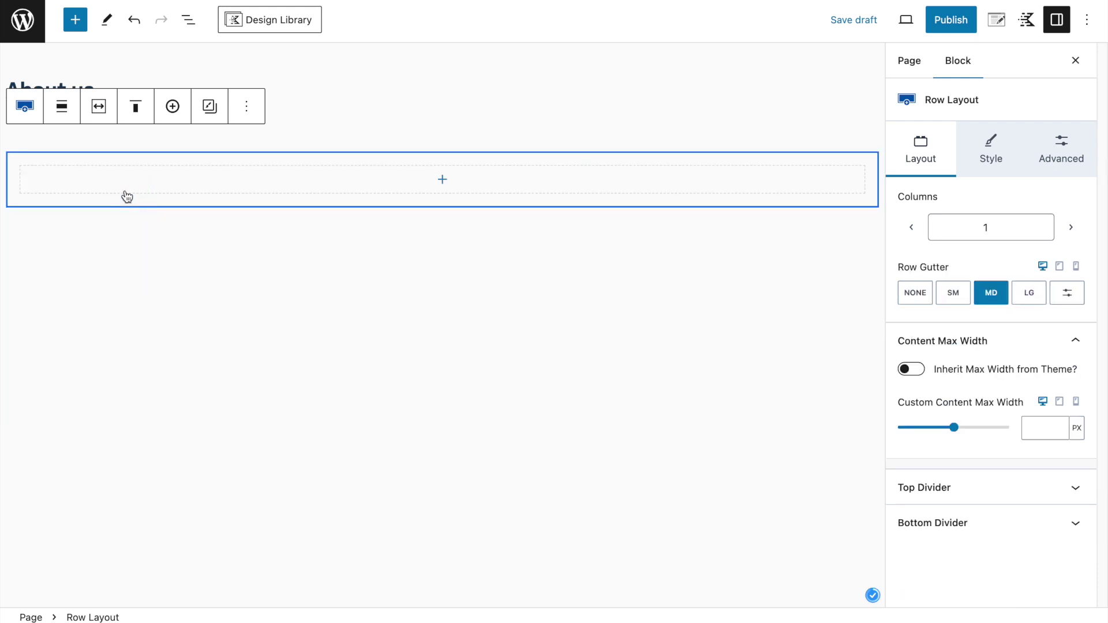
Step: Add a Text (Adv) heading reading "Meet the team" inside the row and center the section's text alignment
left_click(443, 184)
left_click(523, 302)
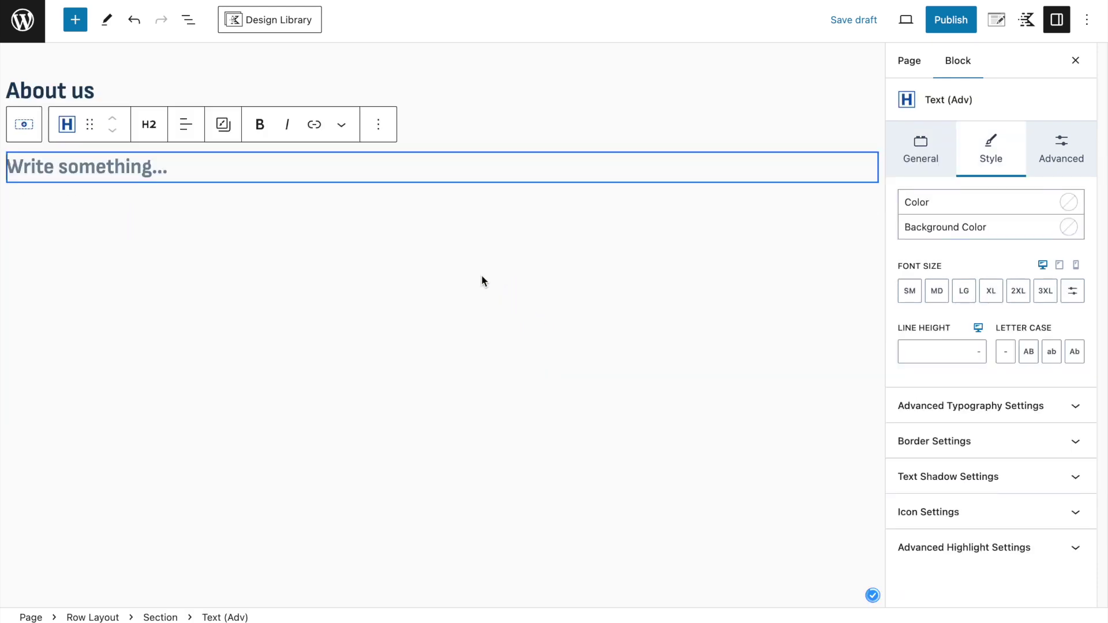
left_click(228, 165)
type("M")
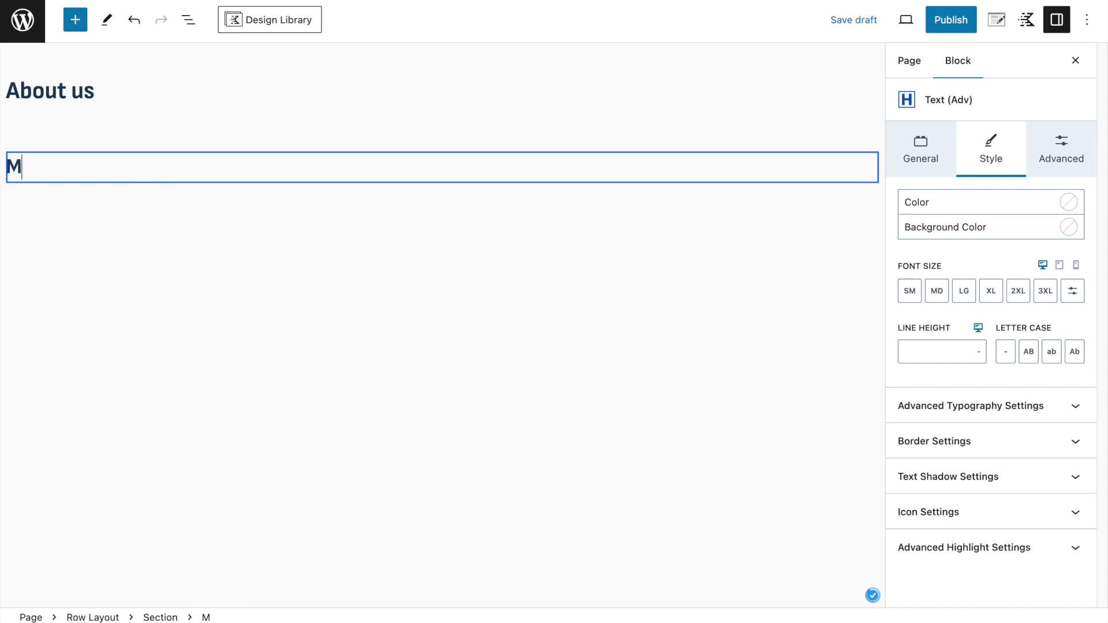
type("eet the team")
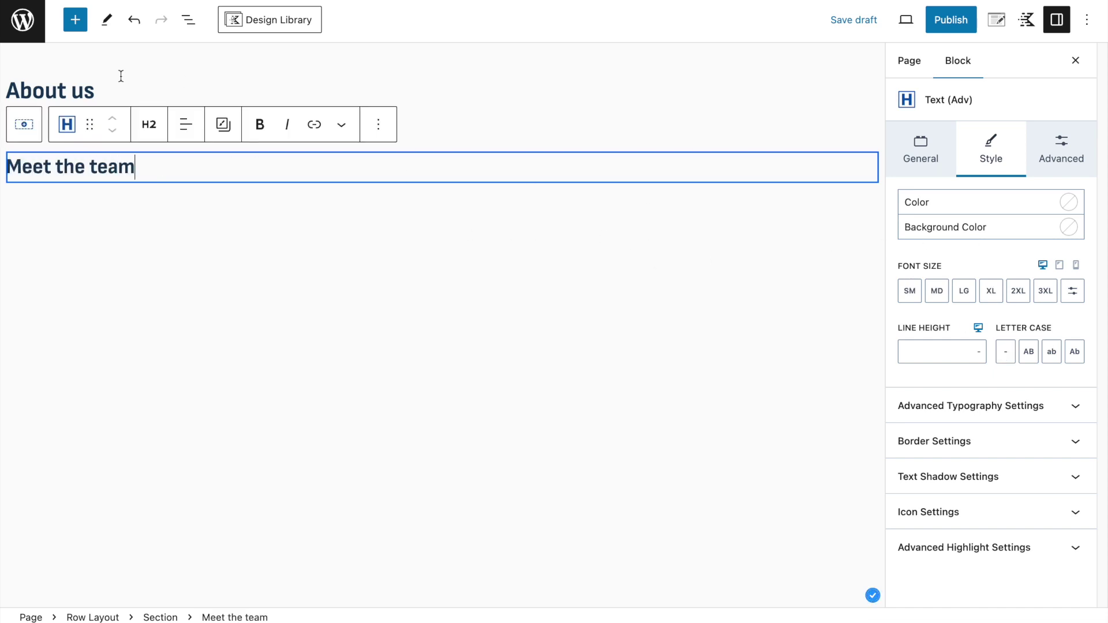
left_click(20, 126)
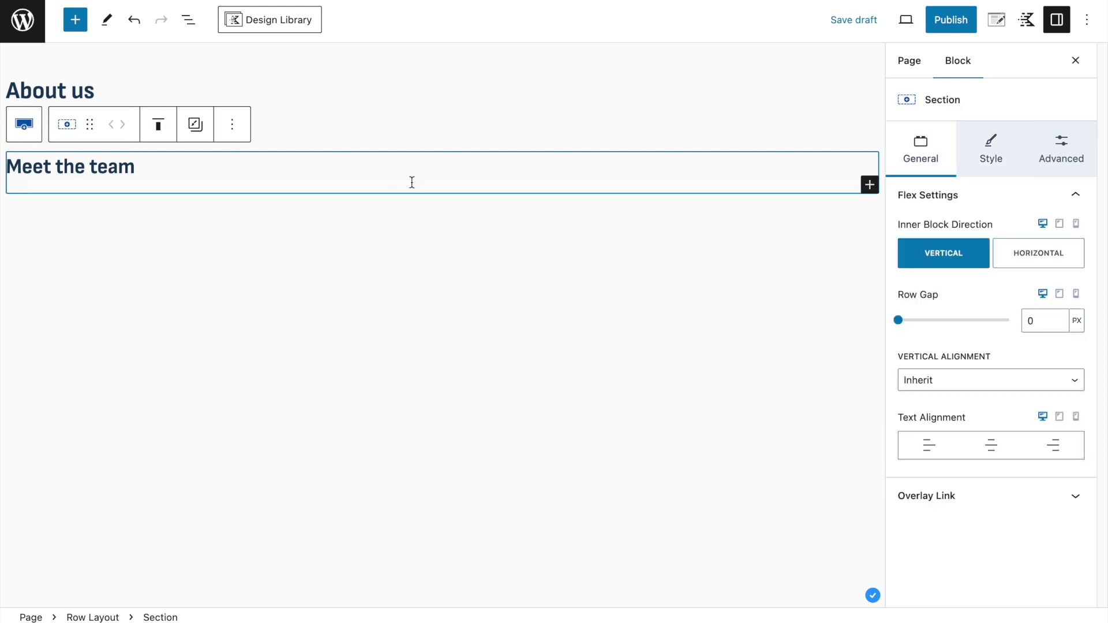
left_click(991, 446)
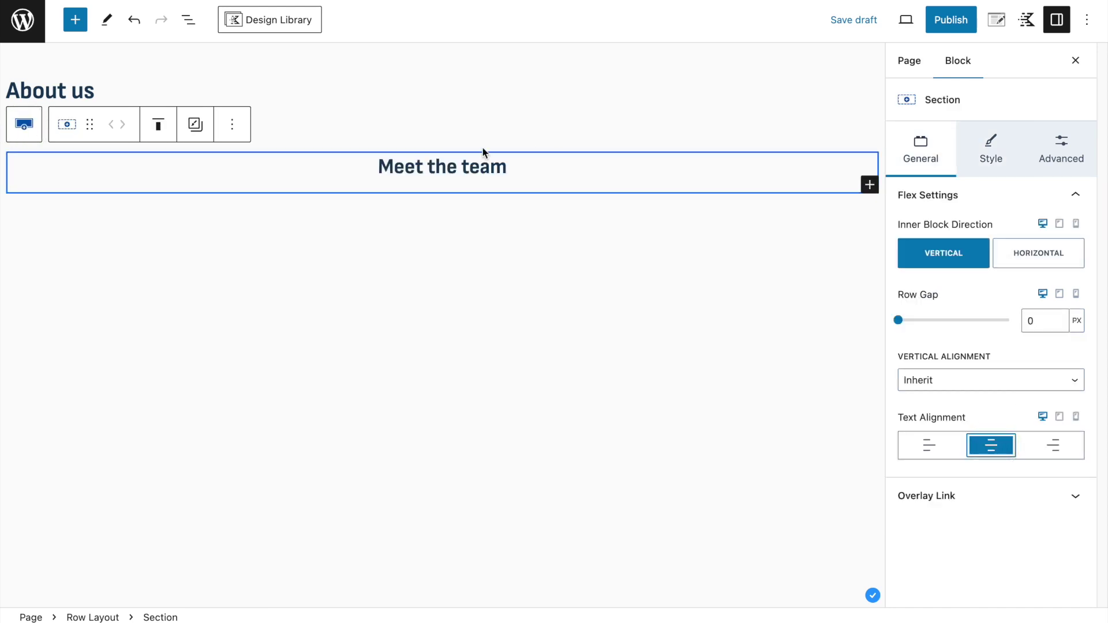
Step: Set the "Meet the team" heading's font size to 2XL and insert a two-column Row Layout block below it
left_click(450, 178)
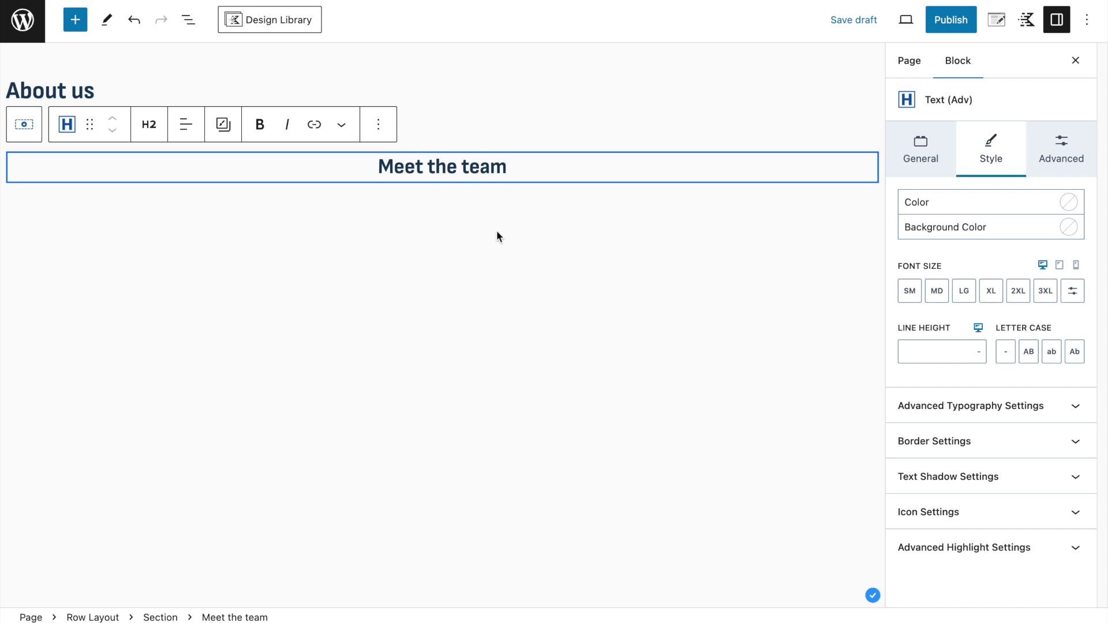
left_click(1018, 294)
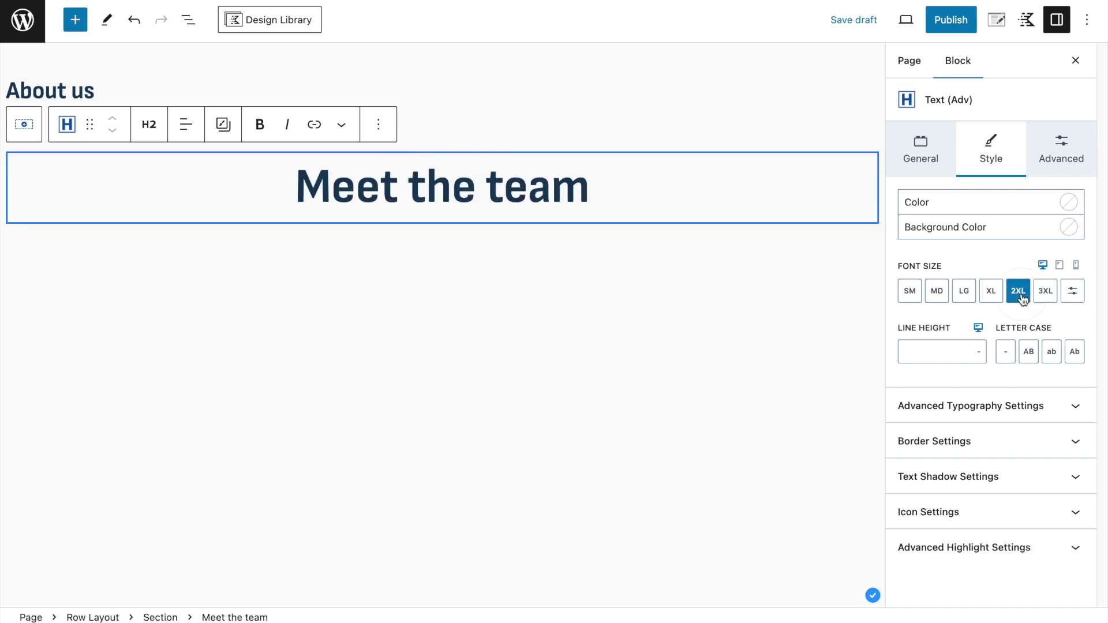
left_click(617, 183)
key("Return")
type("/row")
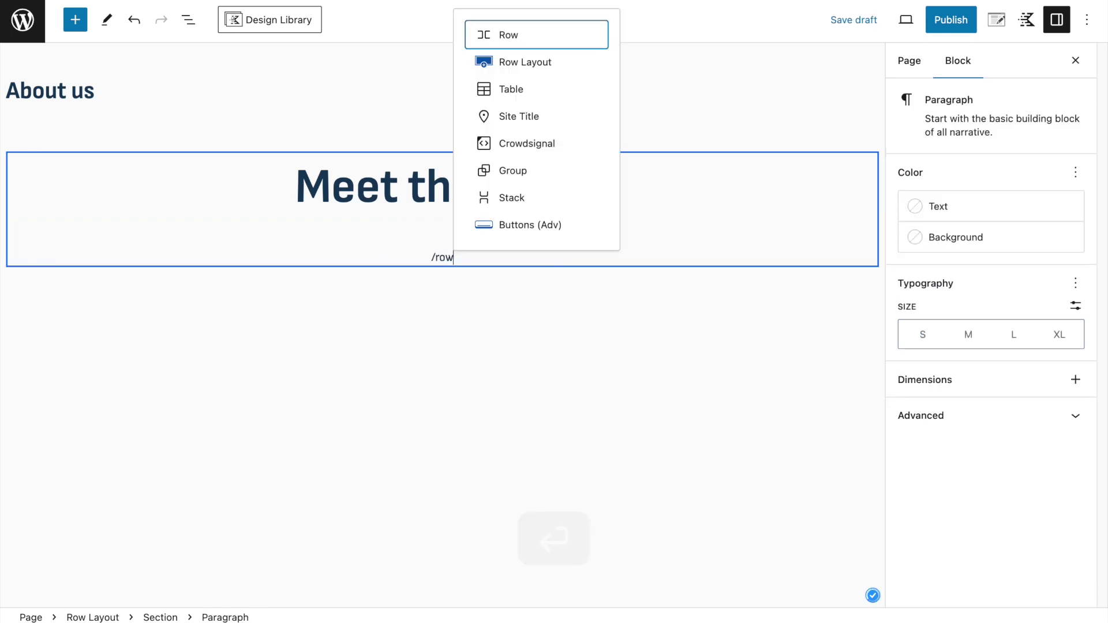
left_click(529, 65)
left_click(178, 322)
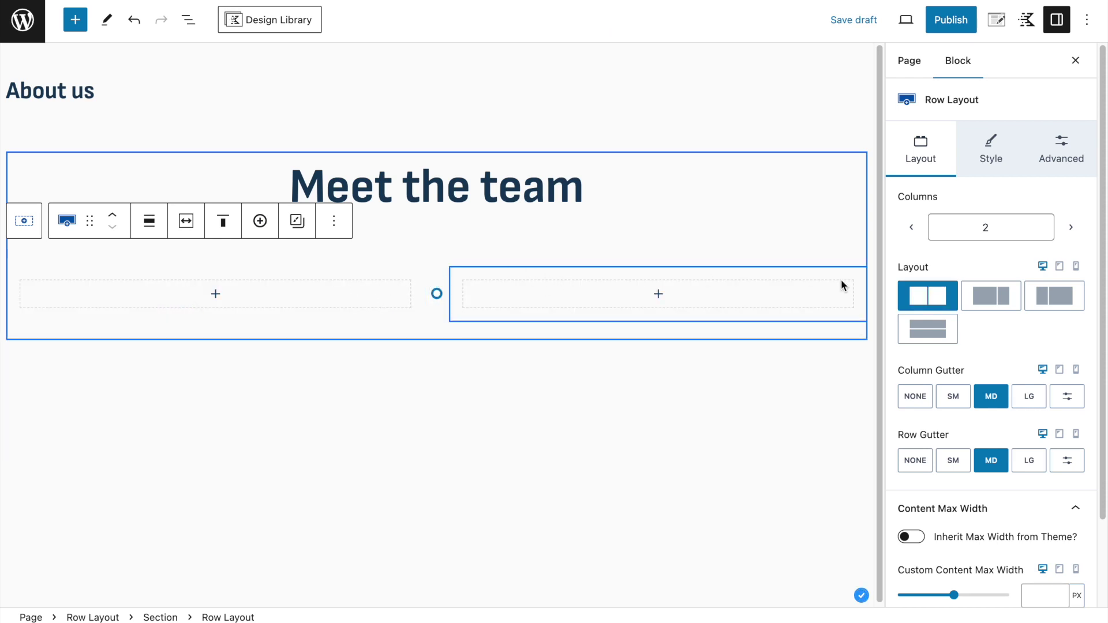
Step: Set the inner row's column gutter to None and make it inherit the max width from the theme
left_click_drag(896, 370, 973, 376)
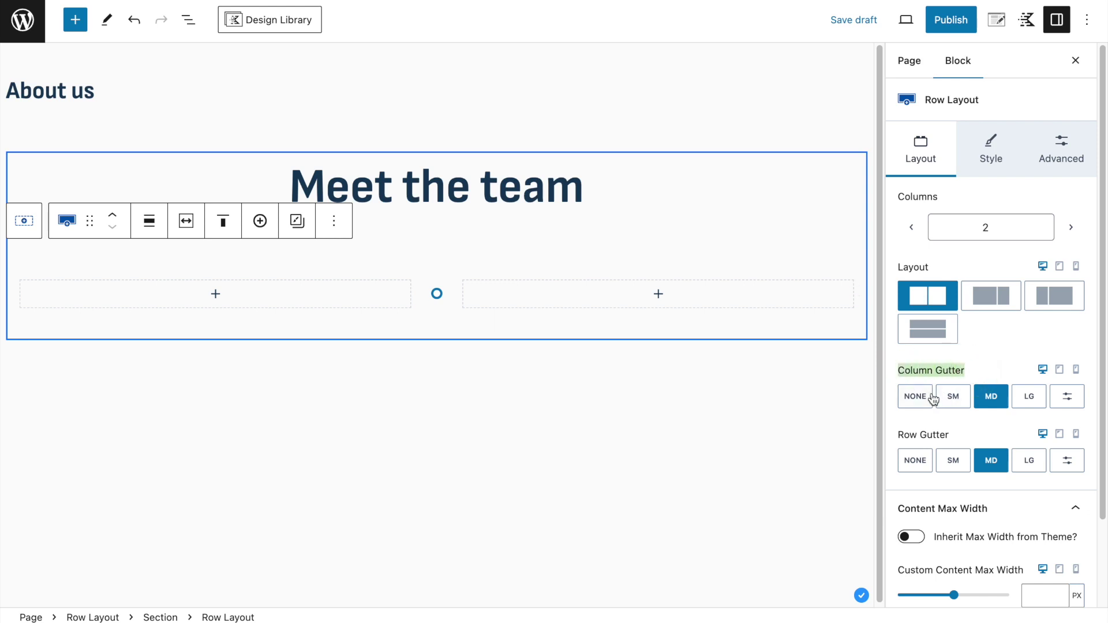
left_click(915, 396)
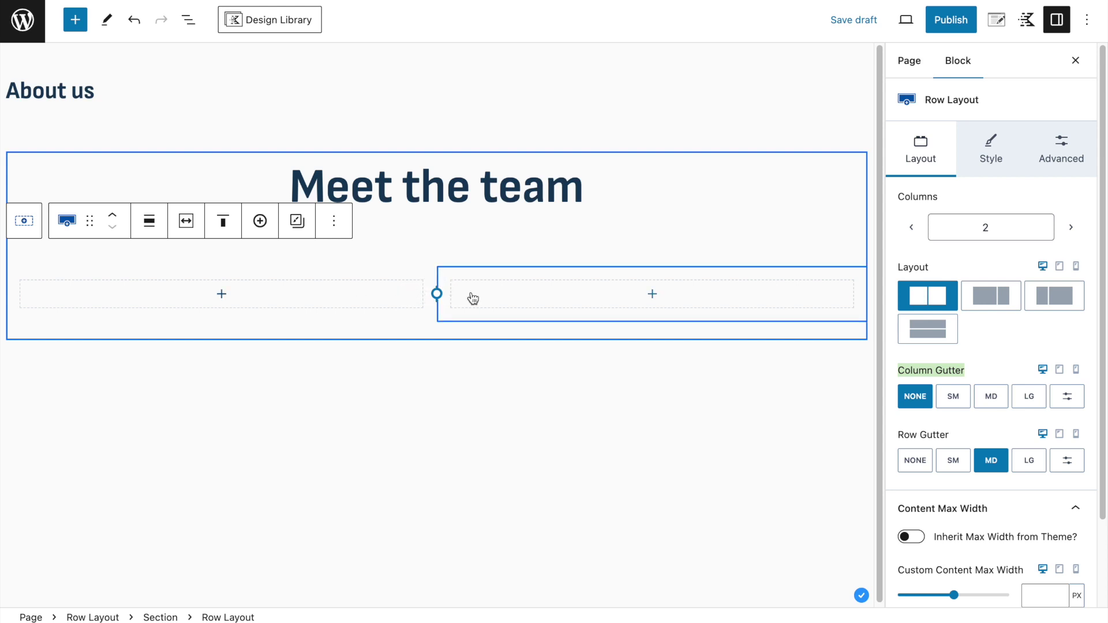
scroll(968, 427, "down", 1)
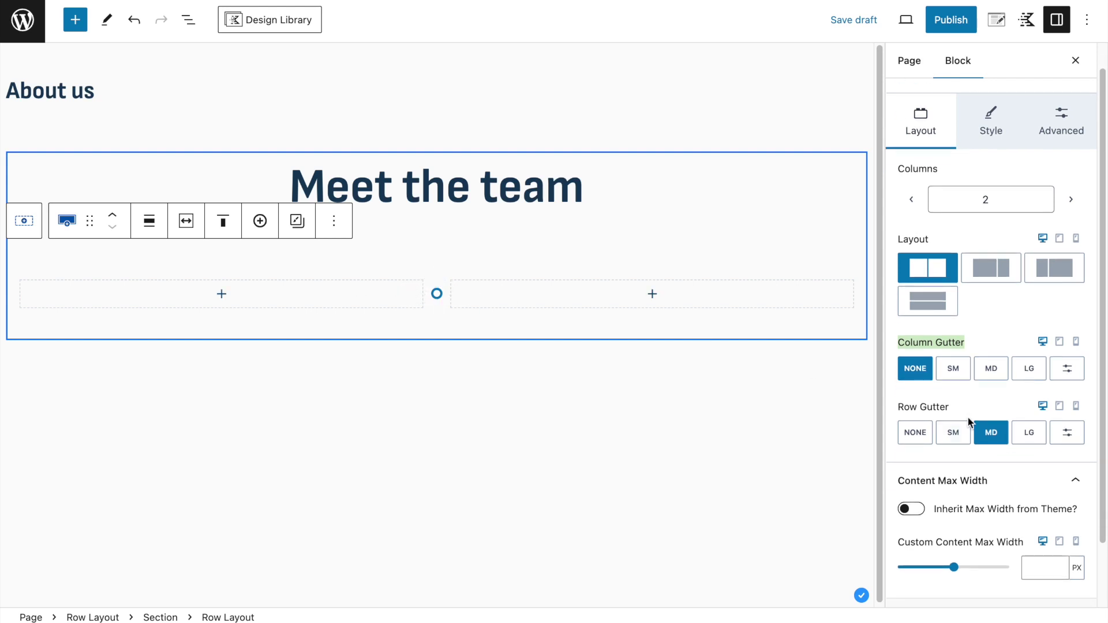
left_click(911, 510)
scroll(910, 512, "up", 1)
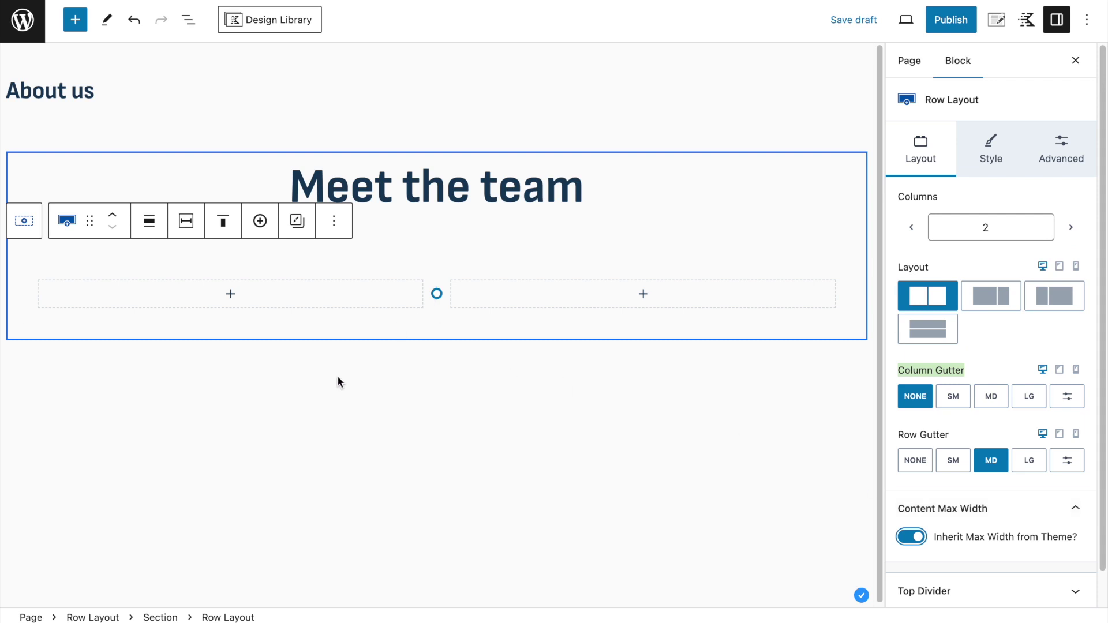
Step: Insert an Image (Adv) block in the first column using man-smiling-behind-wall.jpeg from the media library
left_click(287, 299)
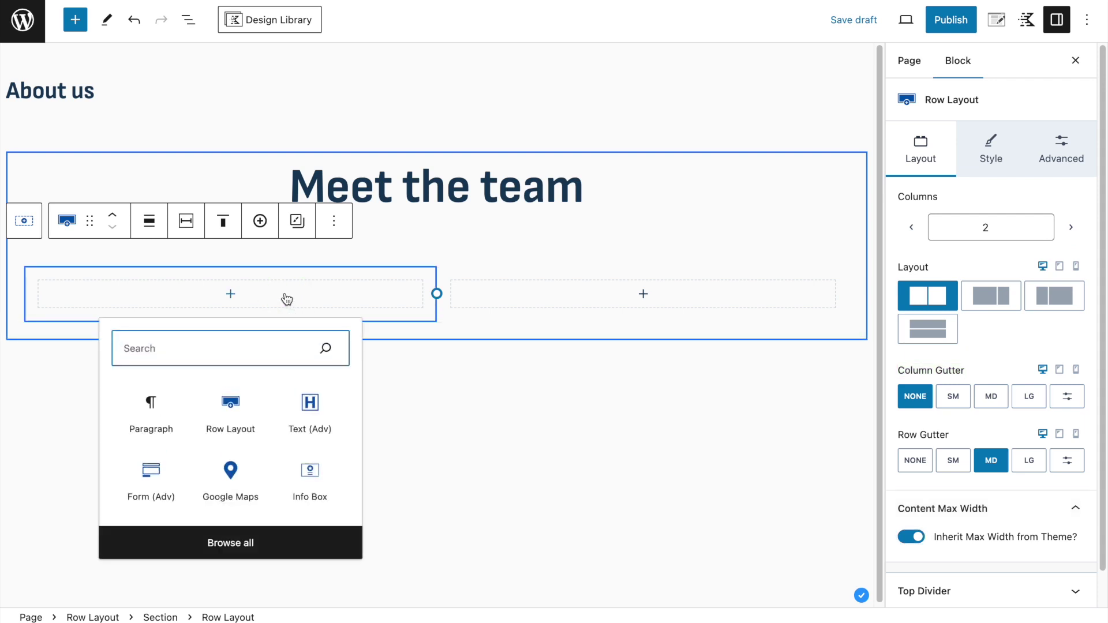
type("image")
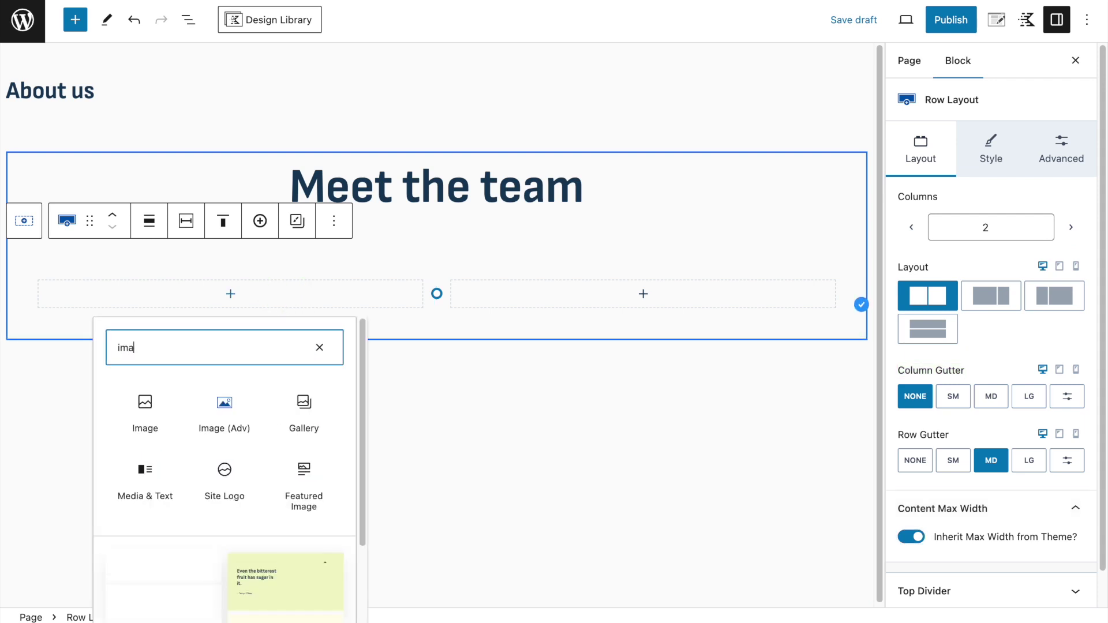
left_click(223, 432)
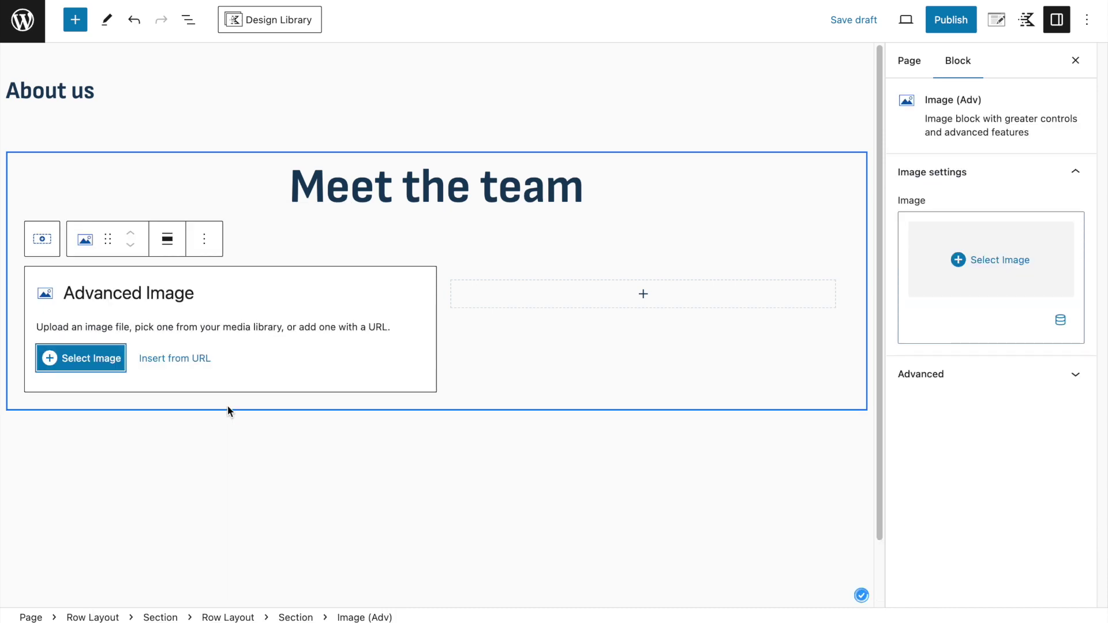
left_click(112, 356)
left_click(575, 199)
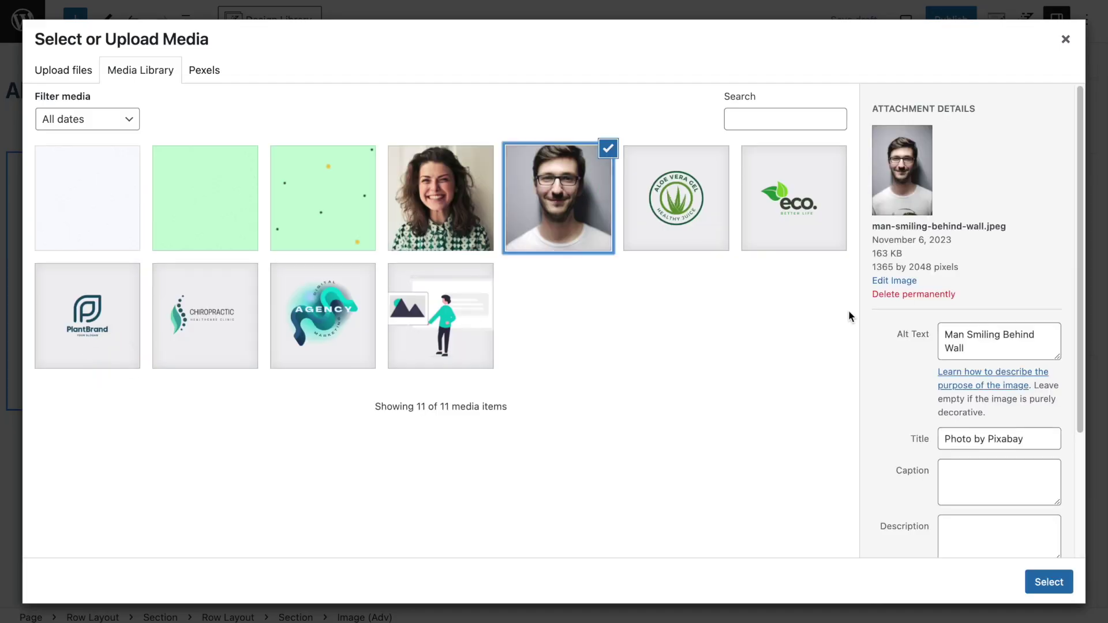
left_click(1042, 581)
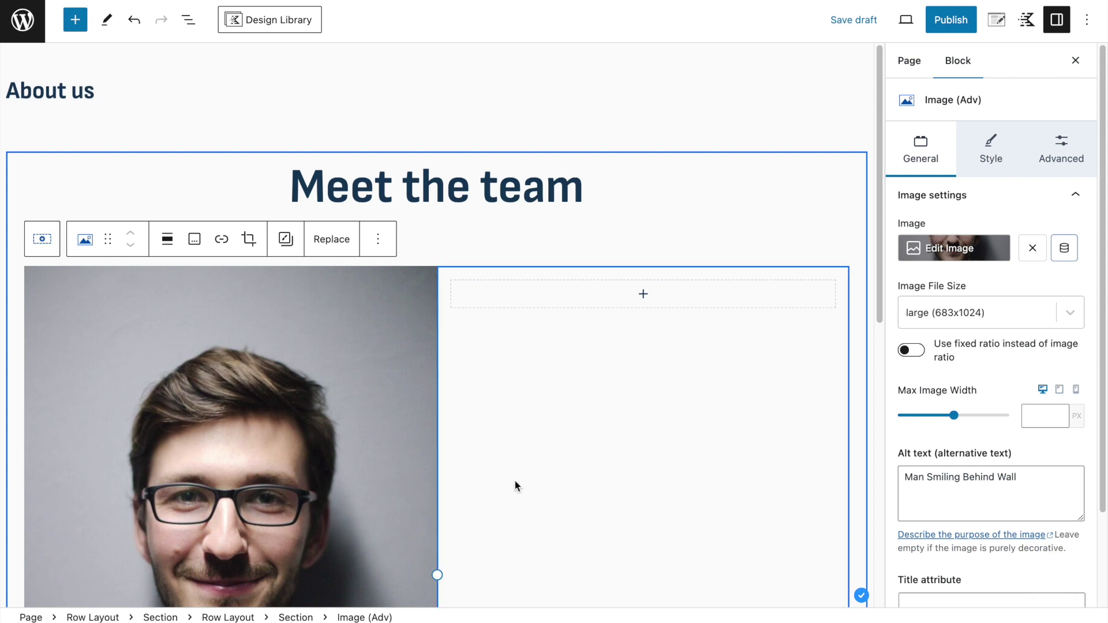
Step: Make the team member image use a fixed ratio instead of its own image ratio
scroll(515, 480, "down", 3)
scroll(371, 421, "up", 2)
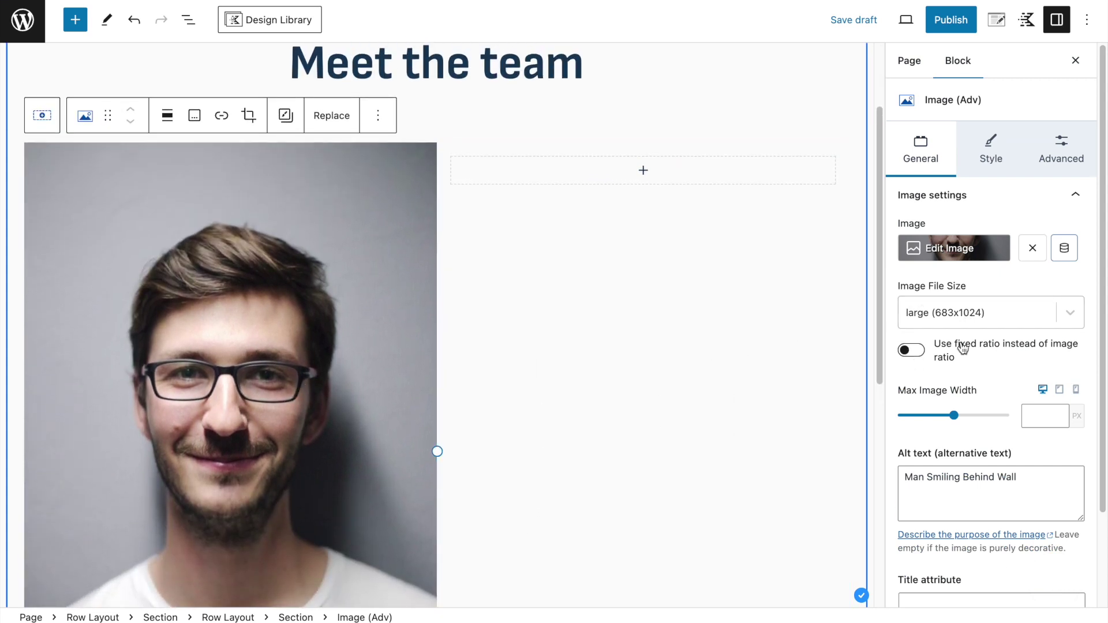
left_click(939, 354)
scroll(930, 388, "down", 1)
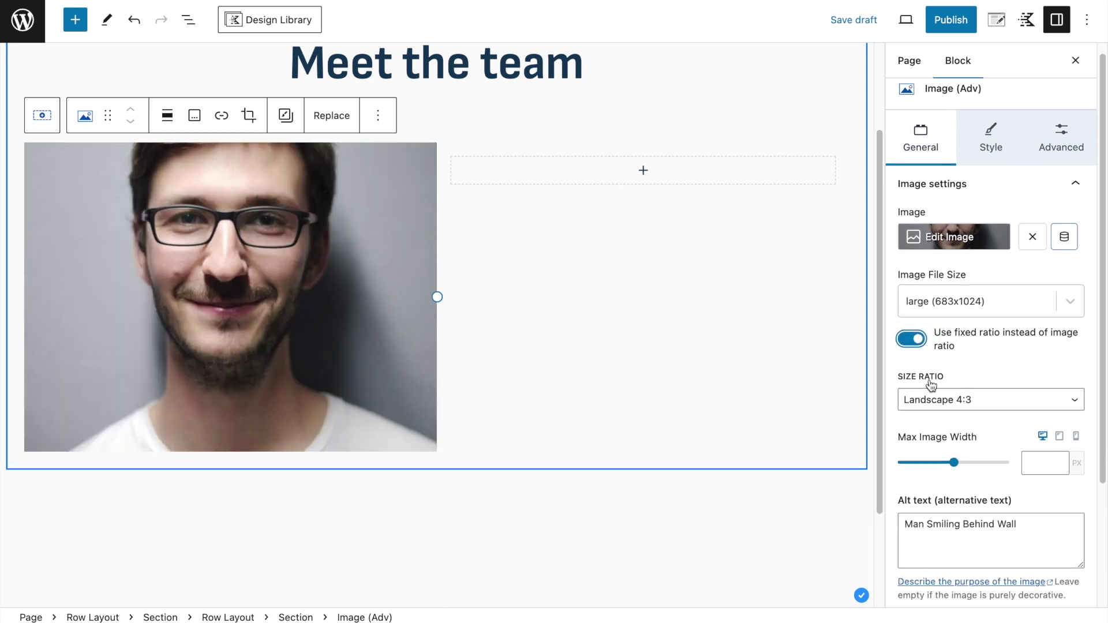
Step: Try several landscape and portrait size ratios on the team member image, finishing on Landscape 4:3
left_click(917, 400)
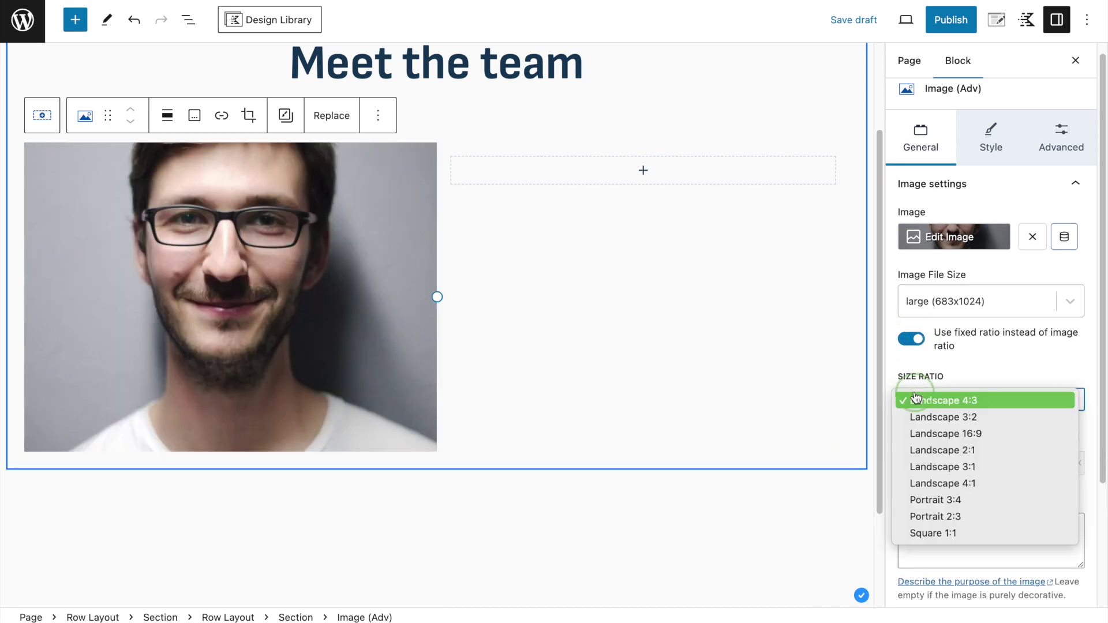
key("Escape")
left_click(935, 399)
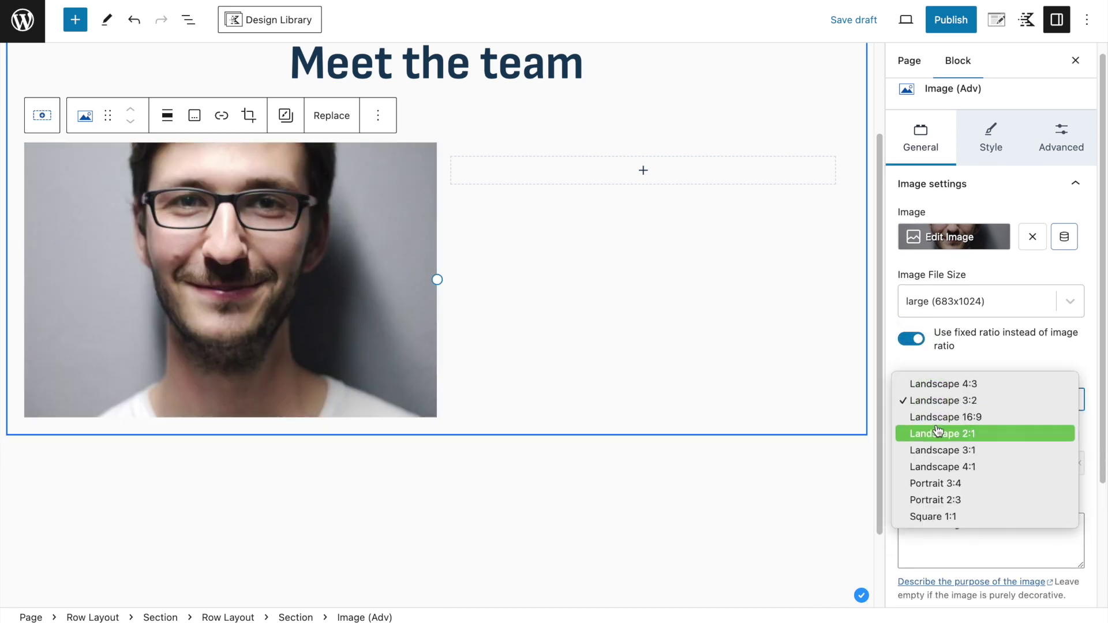
left_click(938, 417)
left_click(950, 404)
left_click(951, 416)
left_click(949, 400)
left_click(952, 433)
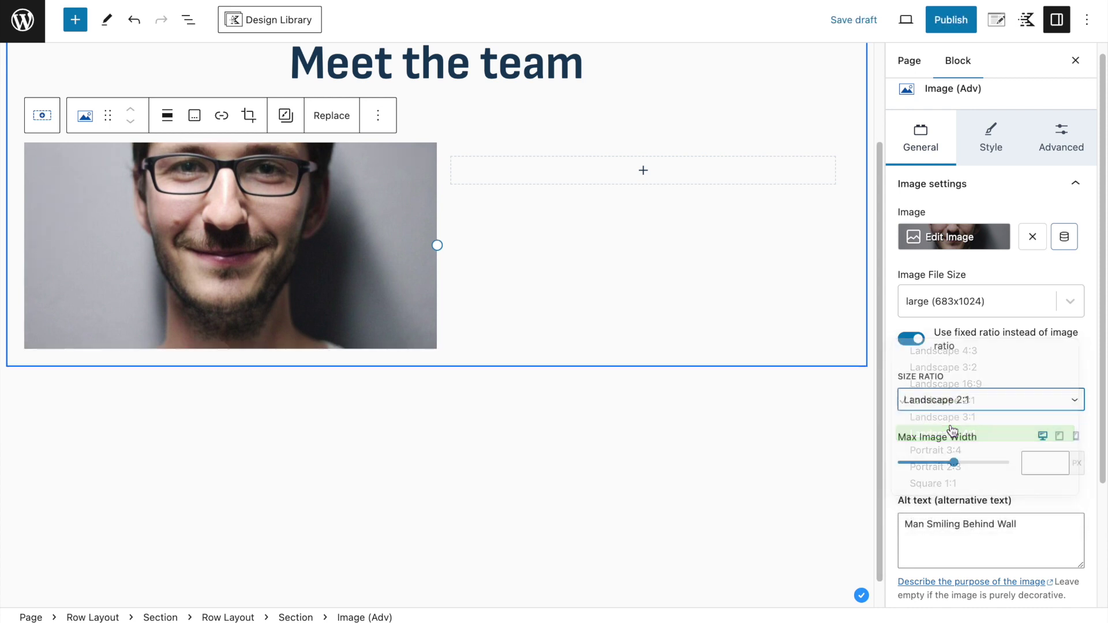
left_click(950, 406)
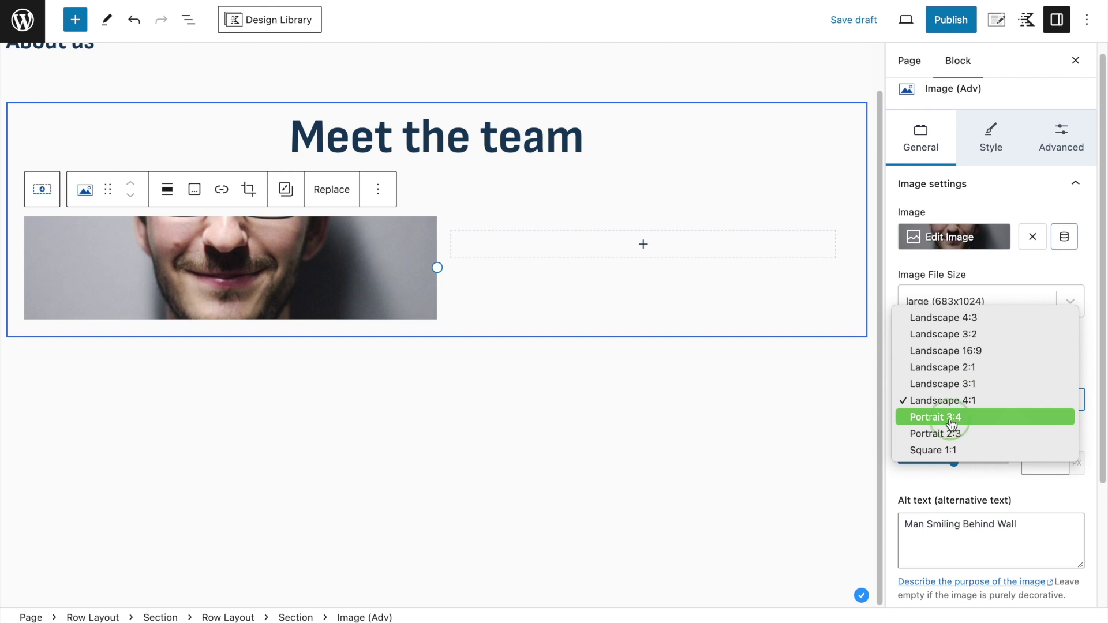
left_click(951, 417)
left_click(950, 403)
left_click(948, 416)
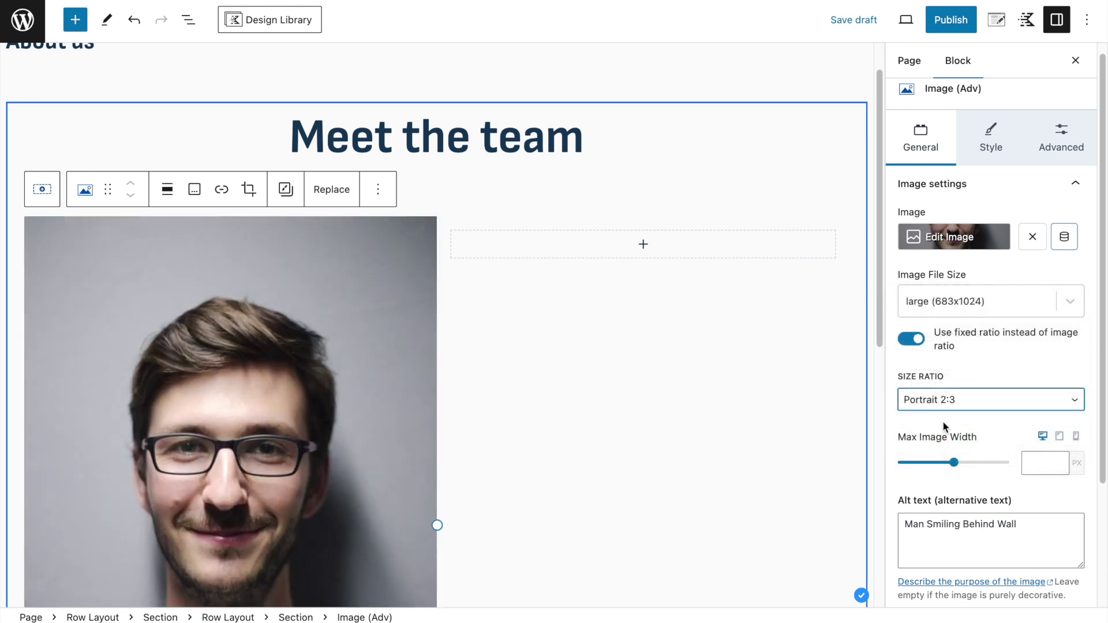
left_click(923, 399)
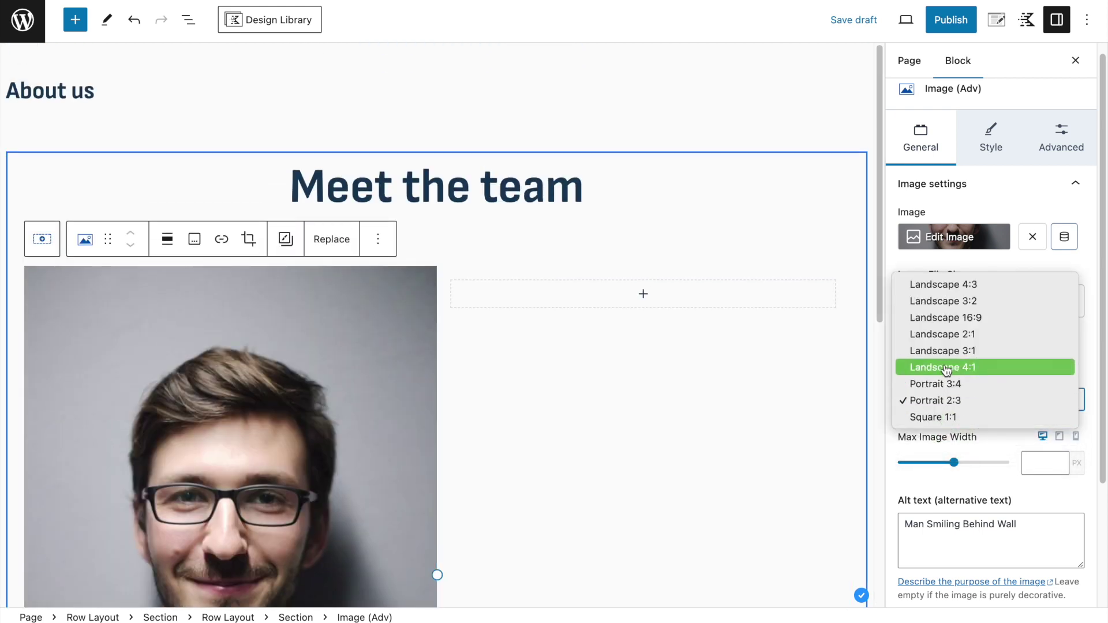
left_click(935, 302)
left_click(994, 399)
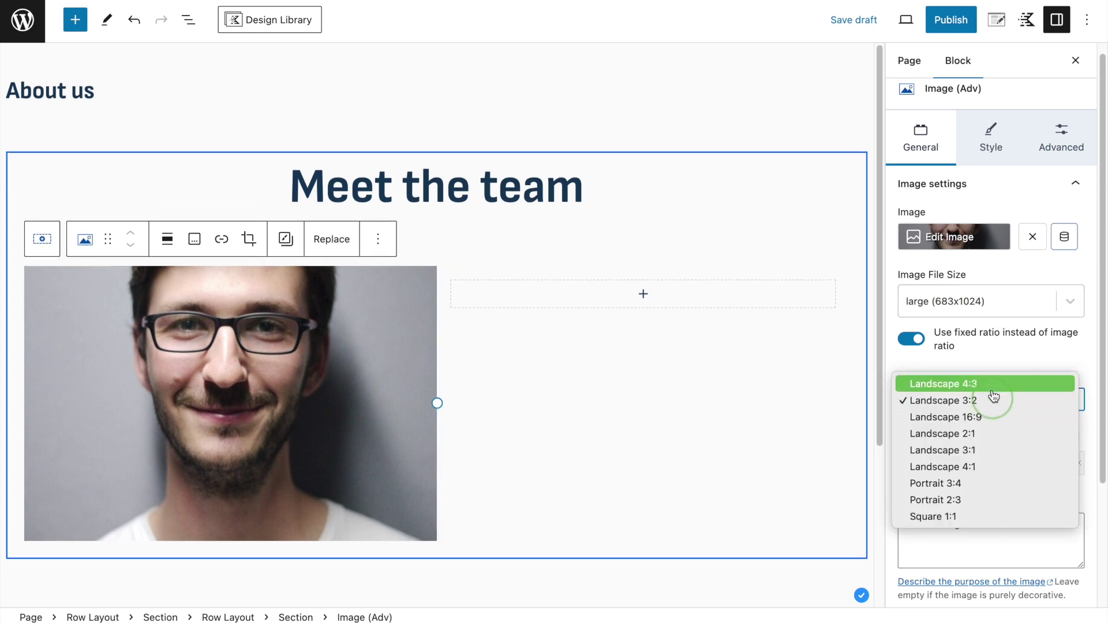
left_click(992, 383)
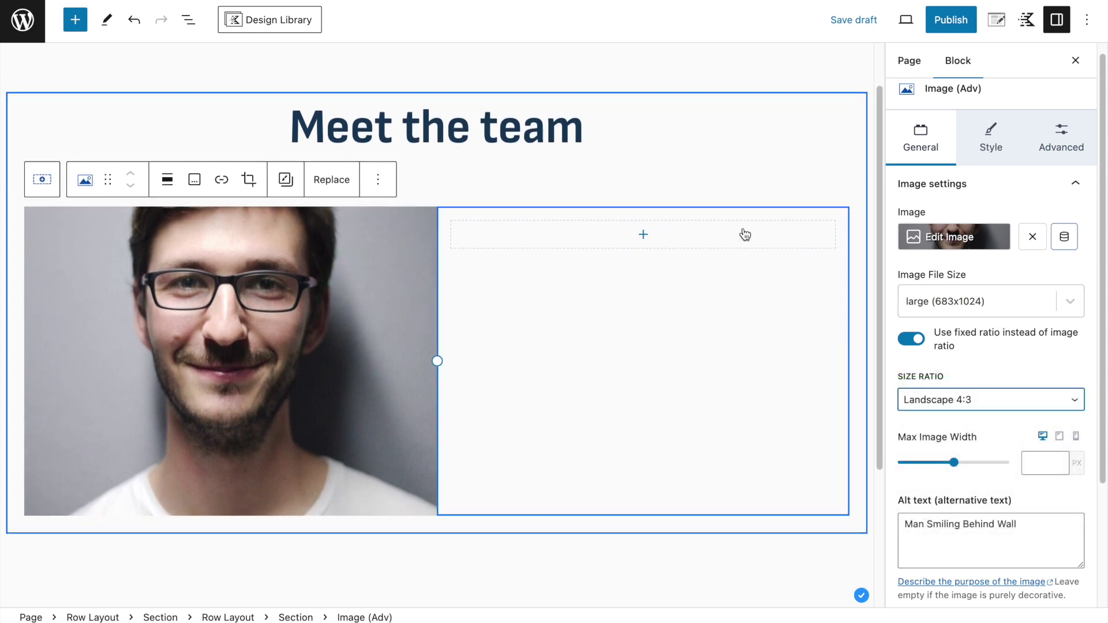
Step: Set the team member image's size ratio to Square 1:1 and its max width to 450 px
left_click(934, 404)
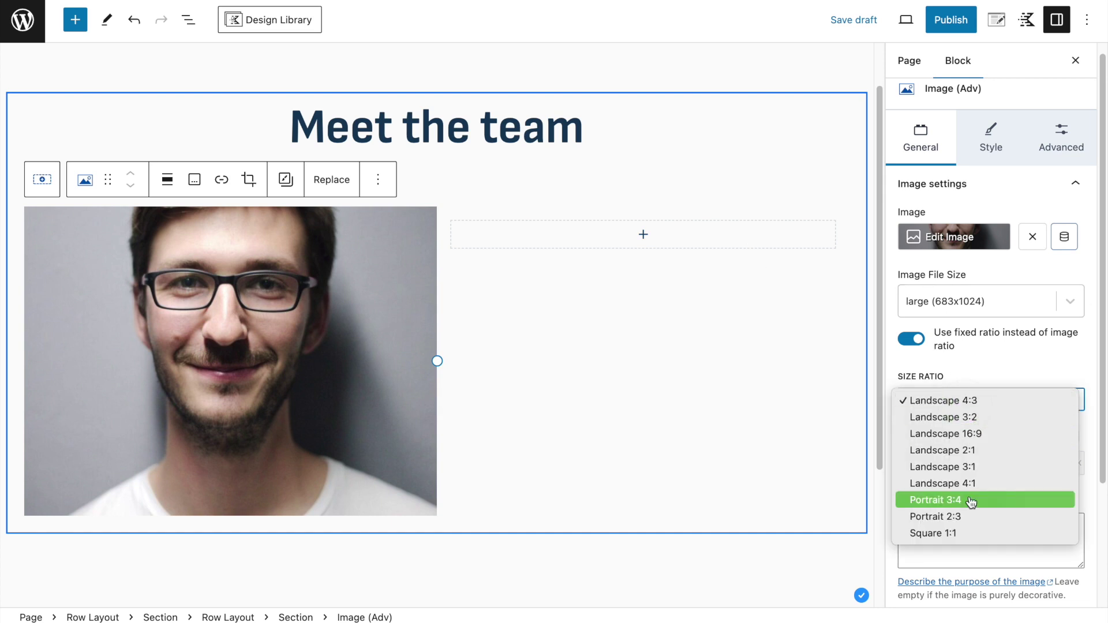
left_click(952, 533)
scroll(648, 442, "down", 2)
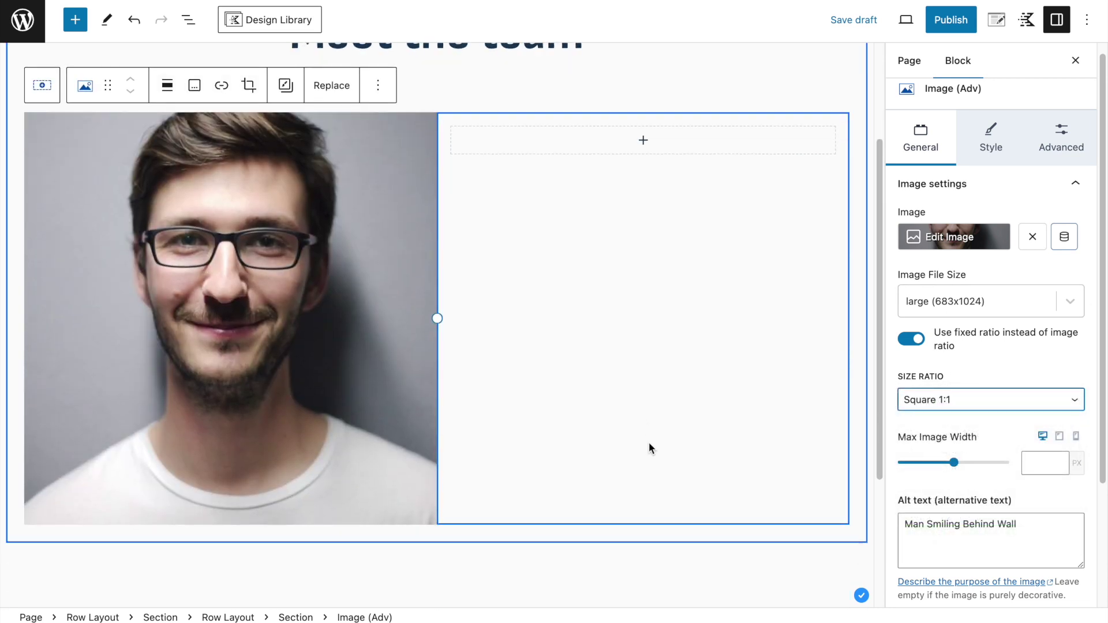
scroll(981, 369, "down", 1)
left_click(1038, 441)
type("450")
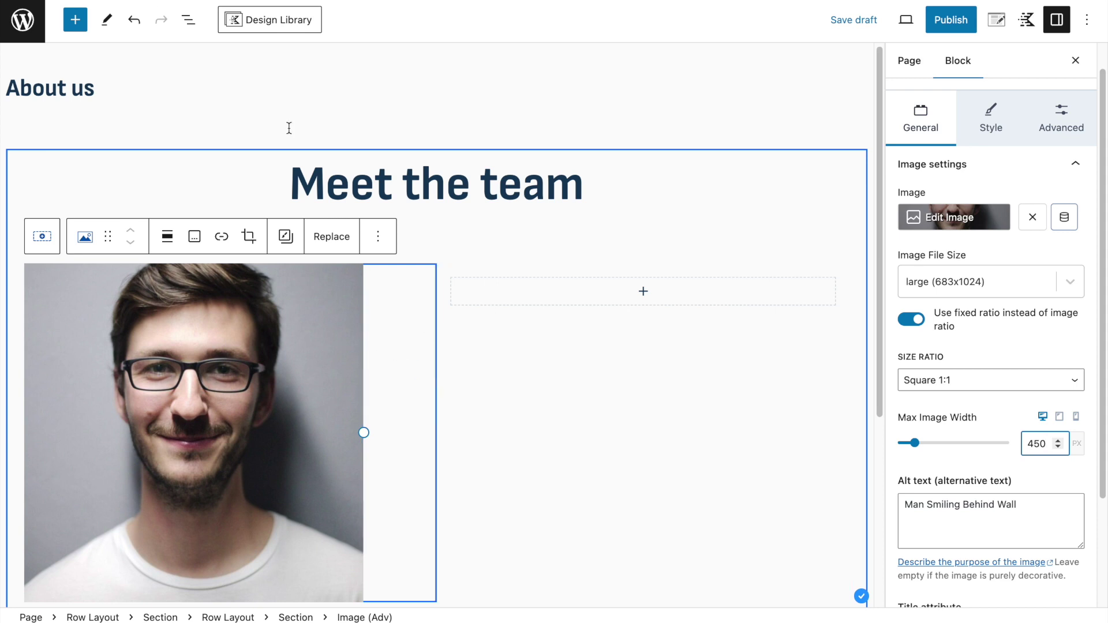
left_click(188, 20)
left_click(118, 208)
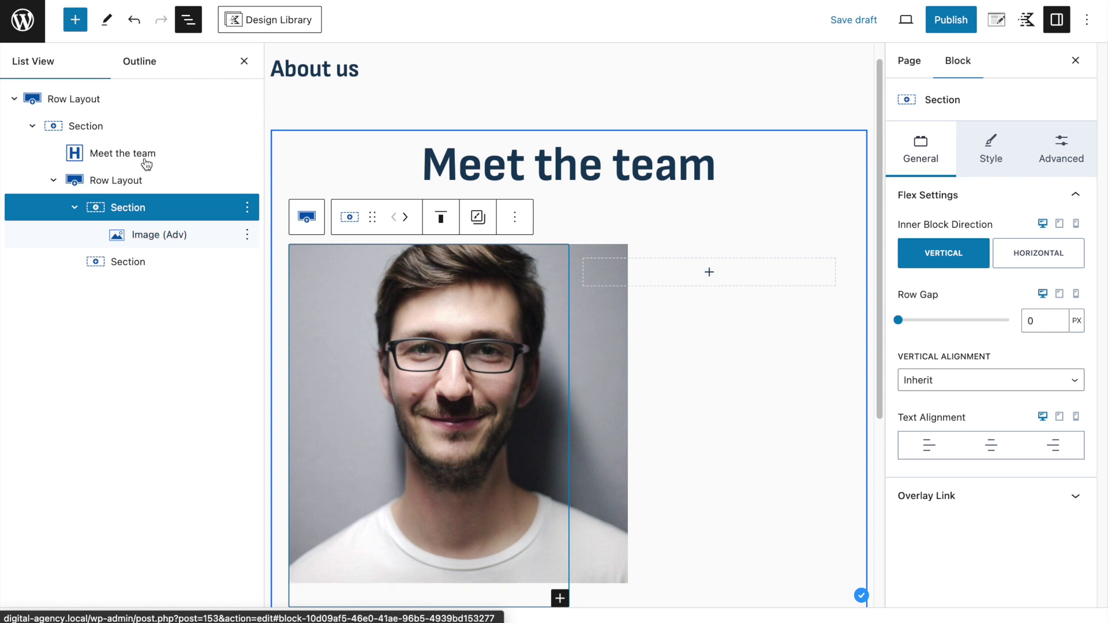
left_click(244, 61)
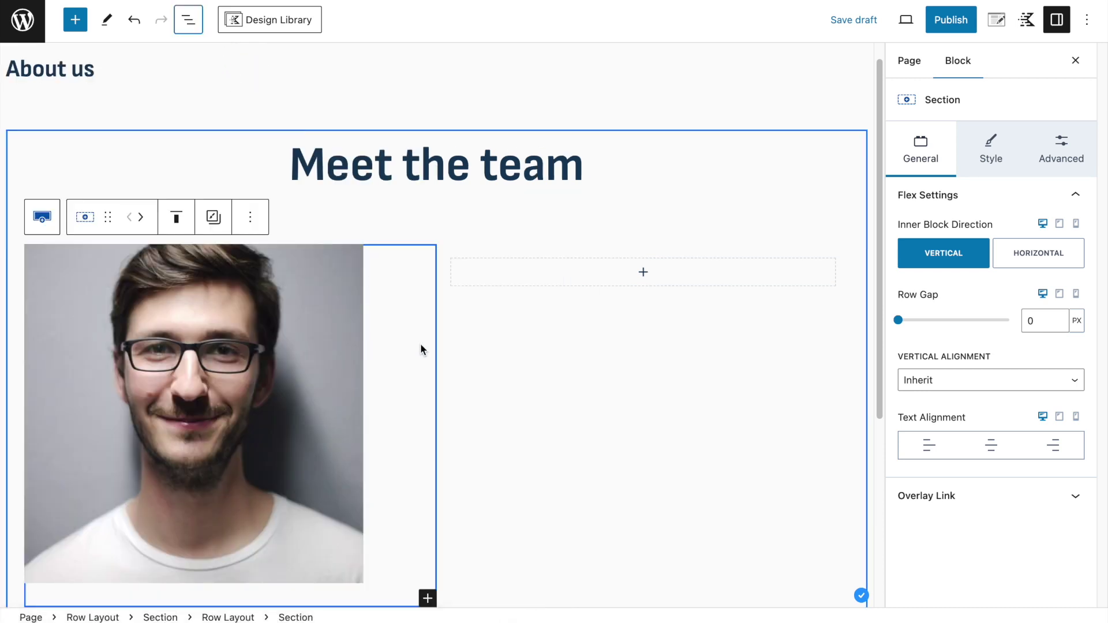
Step: Align the team member image to the right within the first column
left_click(214, 306)
left_click(167, 217)
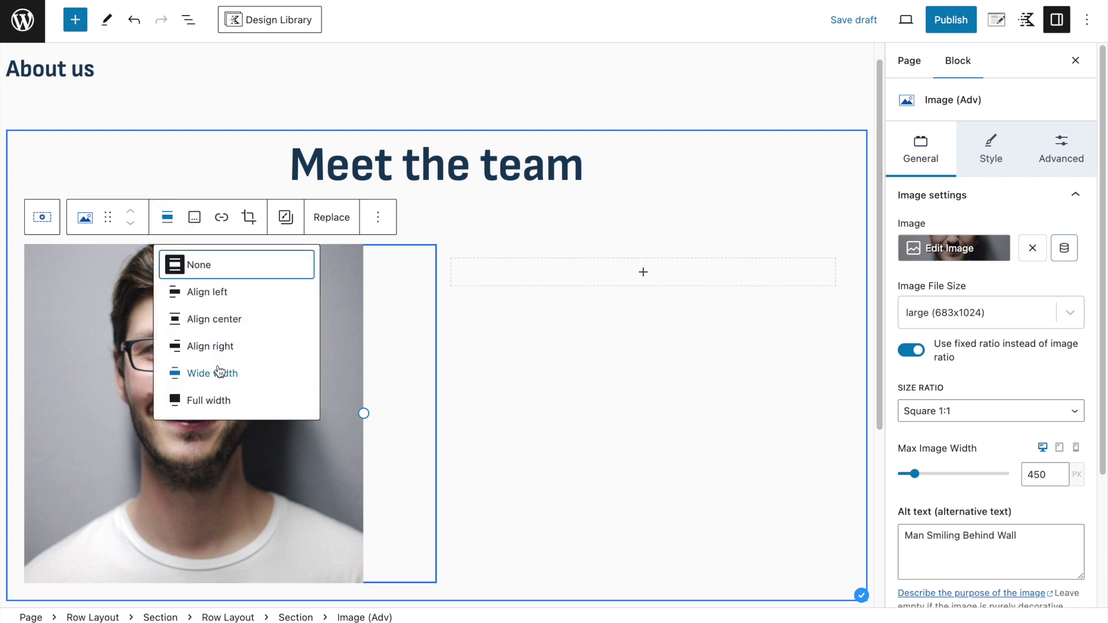
left_click(217, 346)
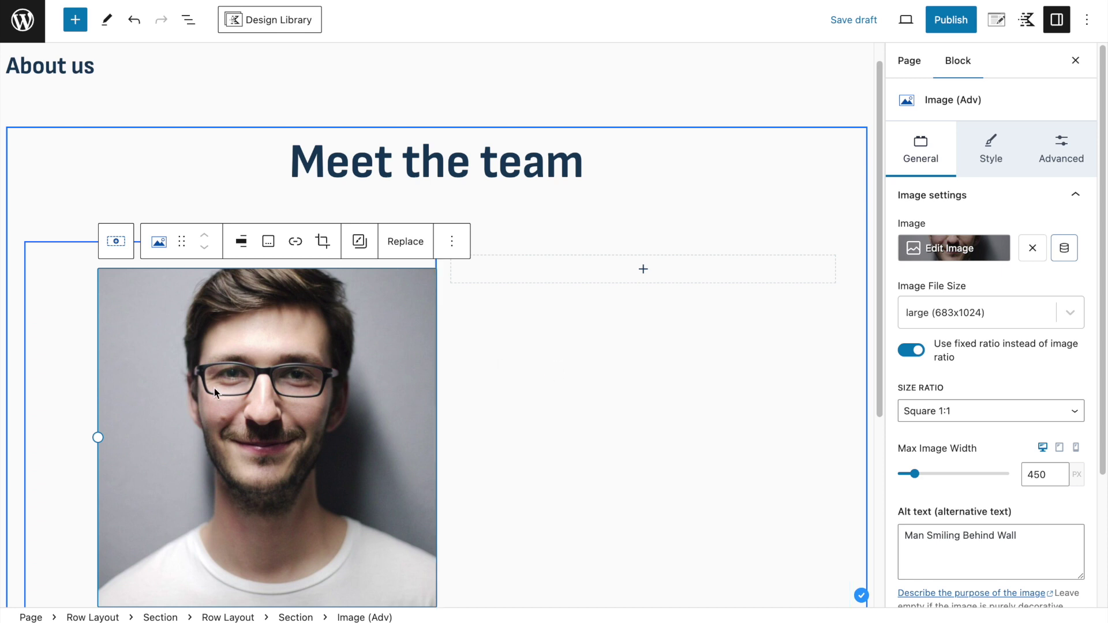
scroll(417, 310, "up", 1)
scroll(438, 320, "down", 2)
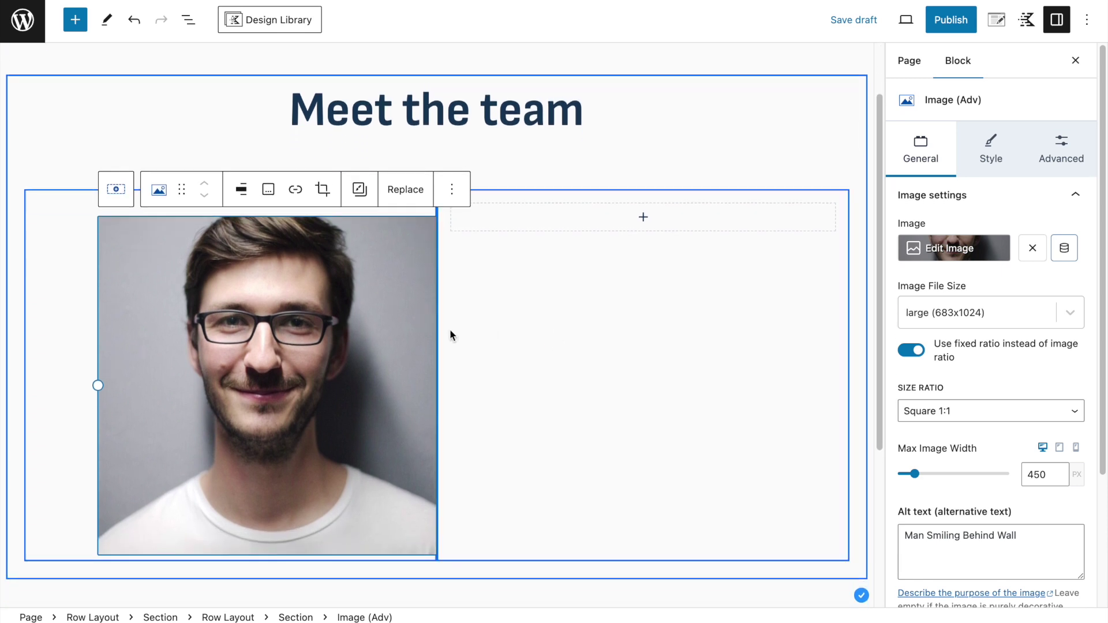
Step: Insert an Info Box block in the second column and set its link content to Only Learn More Text
left_click(529, 213)
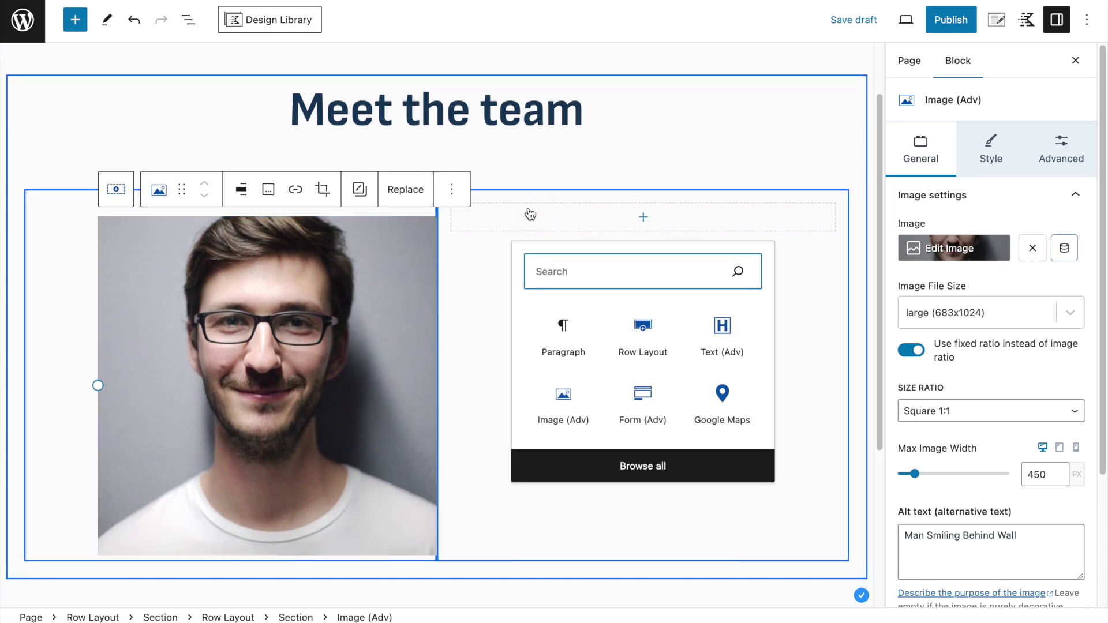
type("info")
left_click(562, 327)
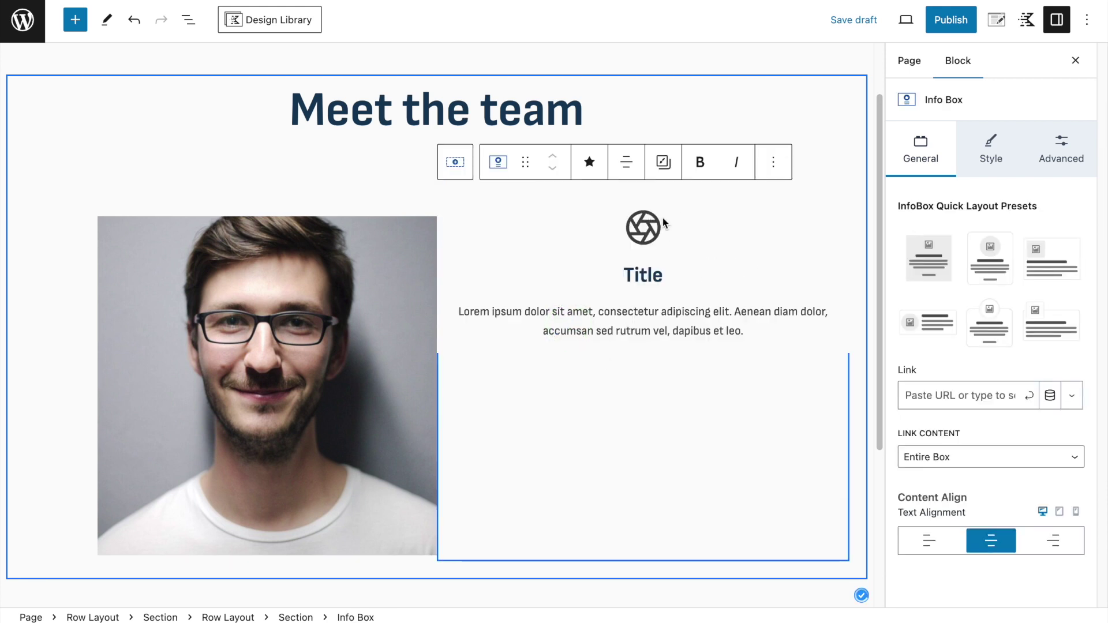
left_click(965, 458)
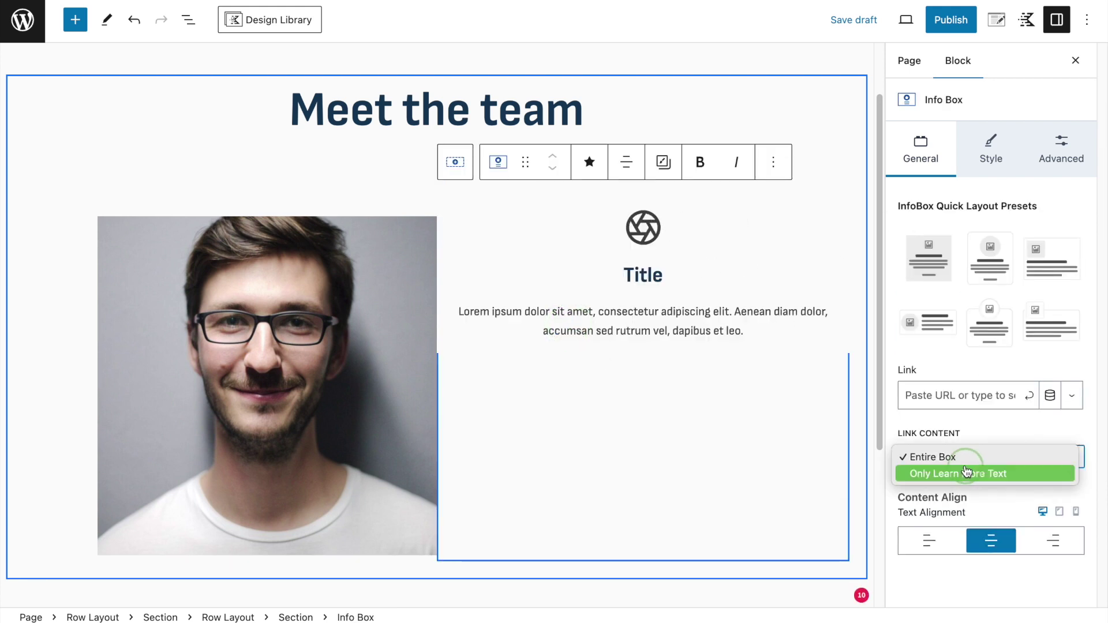
left_click(958, 475)
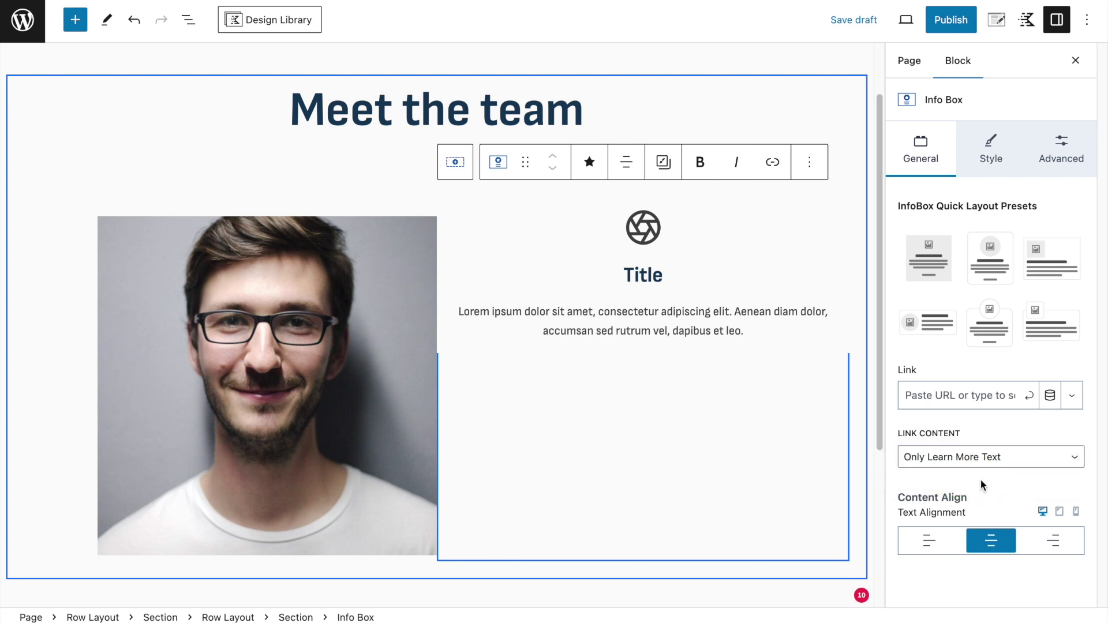
Step: Set the info box's text alignment to left
left_click(928, 542)
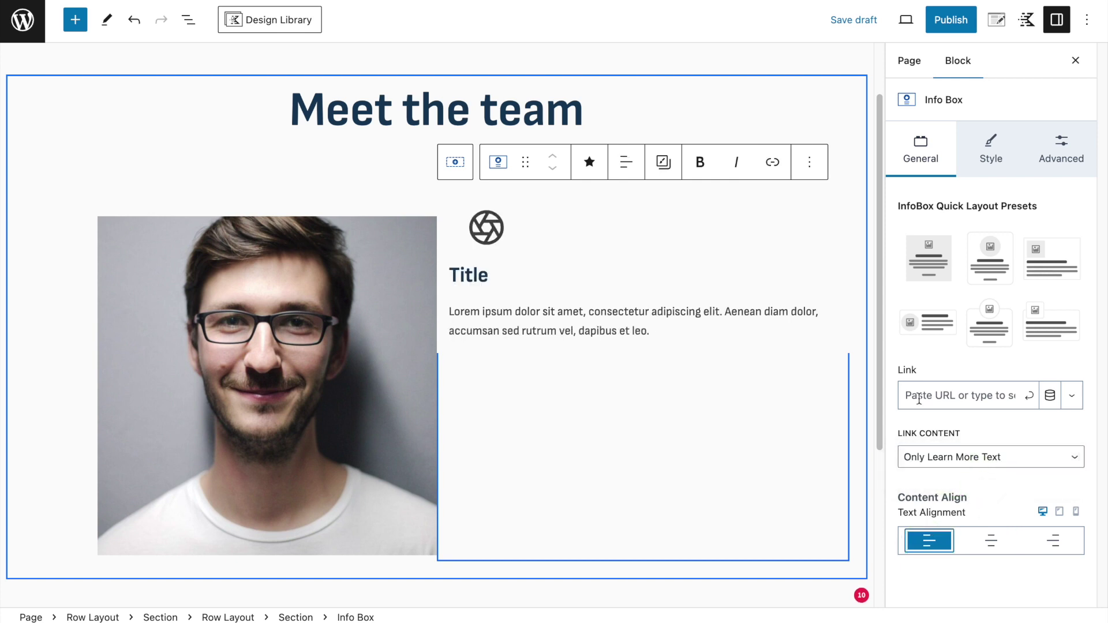
left_click(984, 540)
left_click(934, 551)
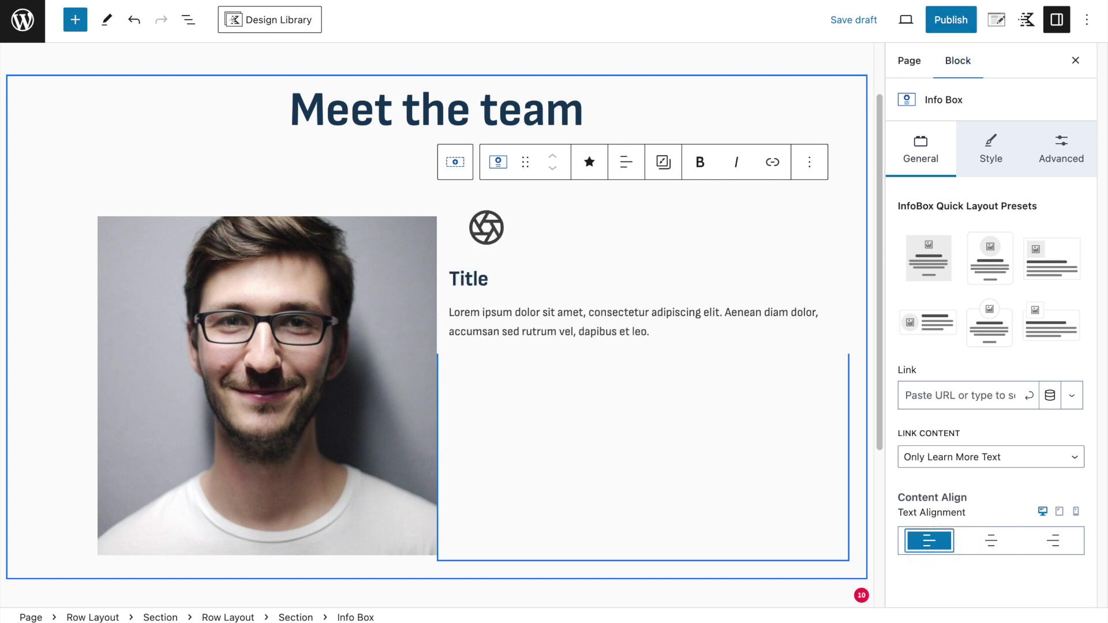
Step: Set the info box's media align to Left and its media vertical align to Top, keeping the media type as Icon
left_click(988, 150)
scroll(971, 341, "down", 1)
left_click(946, 484)
left_click(932, 332)
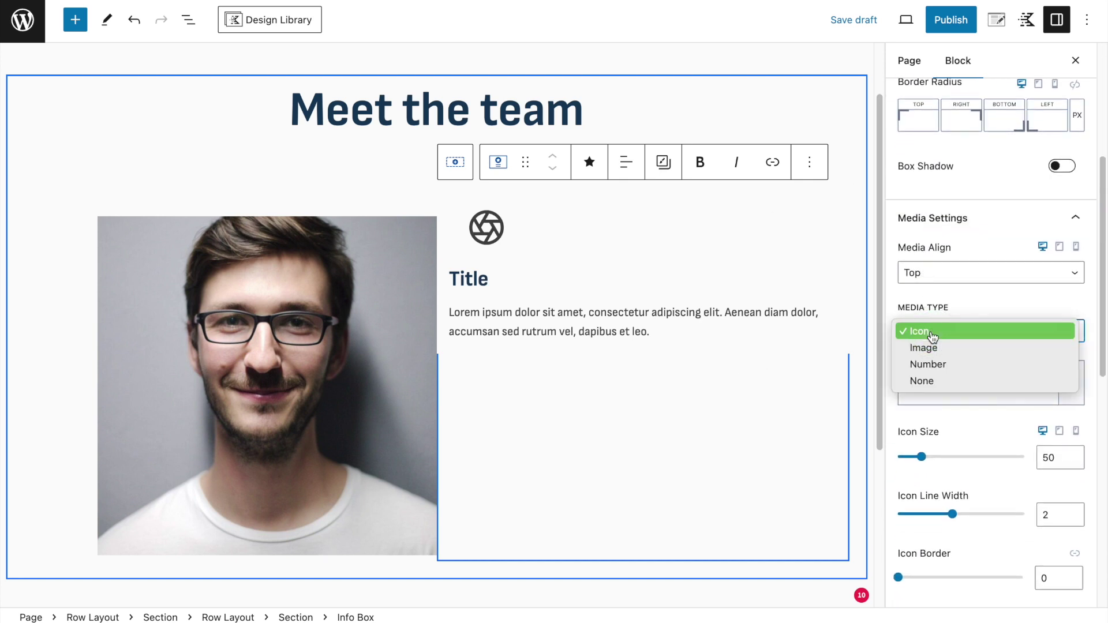
left_click(931, 332)
left_click(930, 274)
key("Escape")
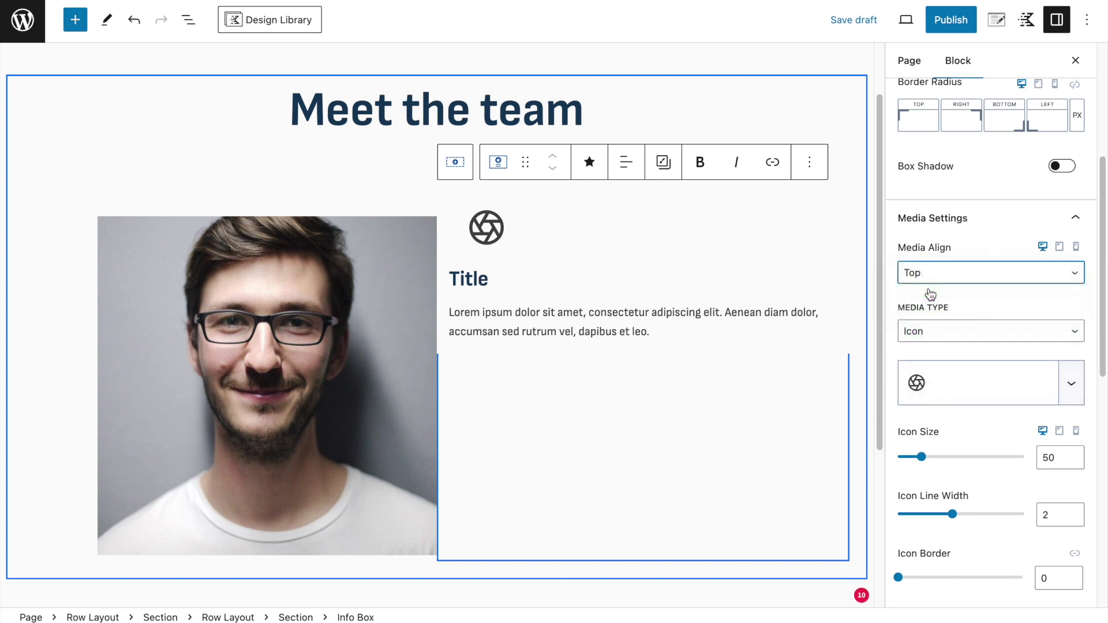
left_click(930, 295)
left_click(934, 334)
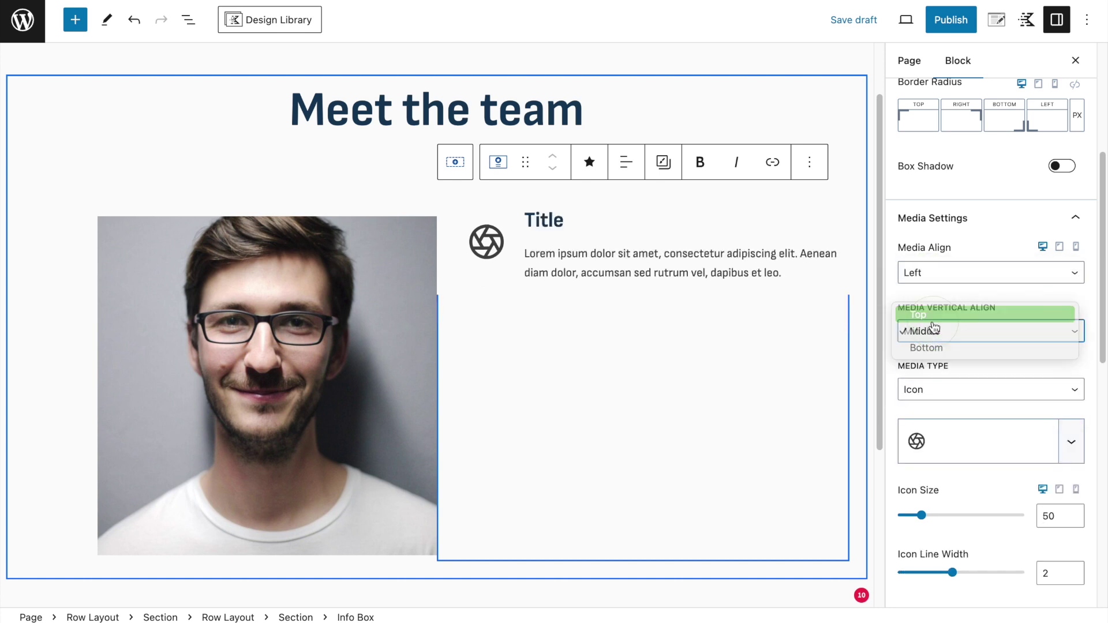
left_click(935, 317)
Step: Change the info box icon to a plain right arrow and replace the title with the team member's full name
left_click(947, 464)
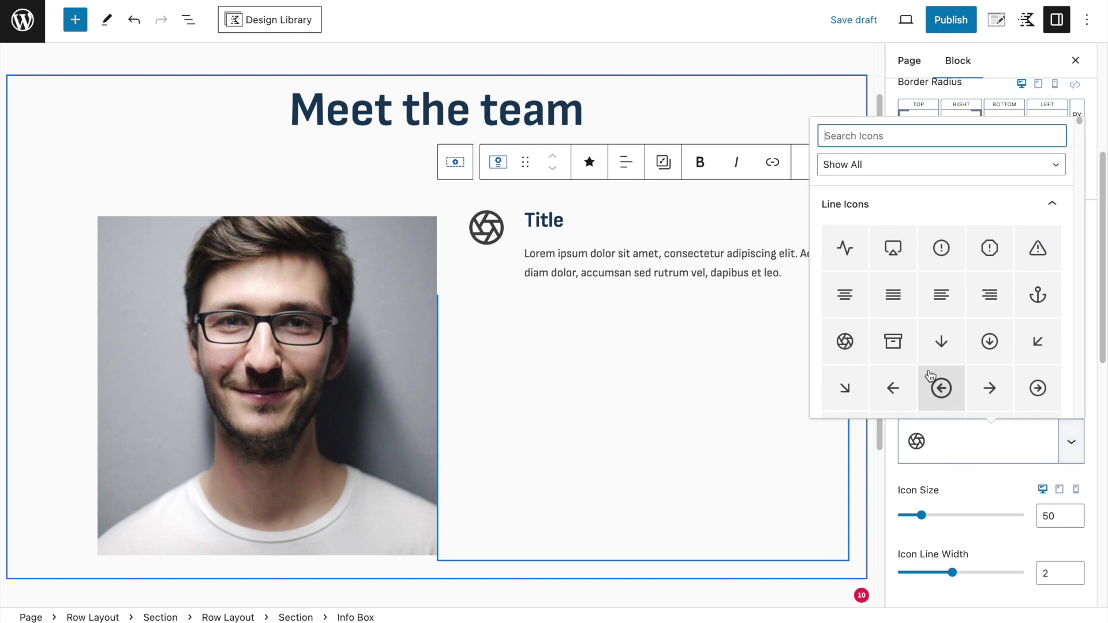
left_click(987, 387)
double_click(558, 225)
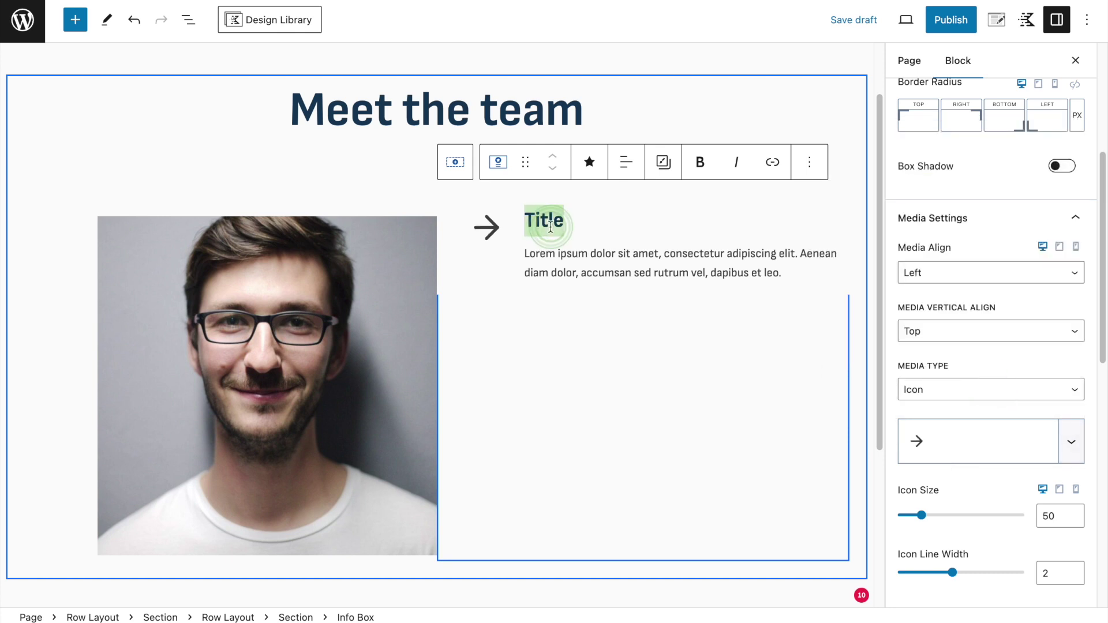
type("John")
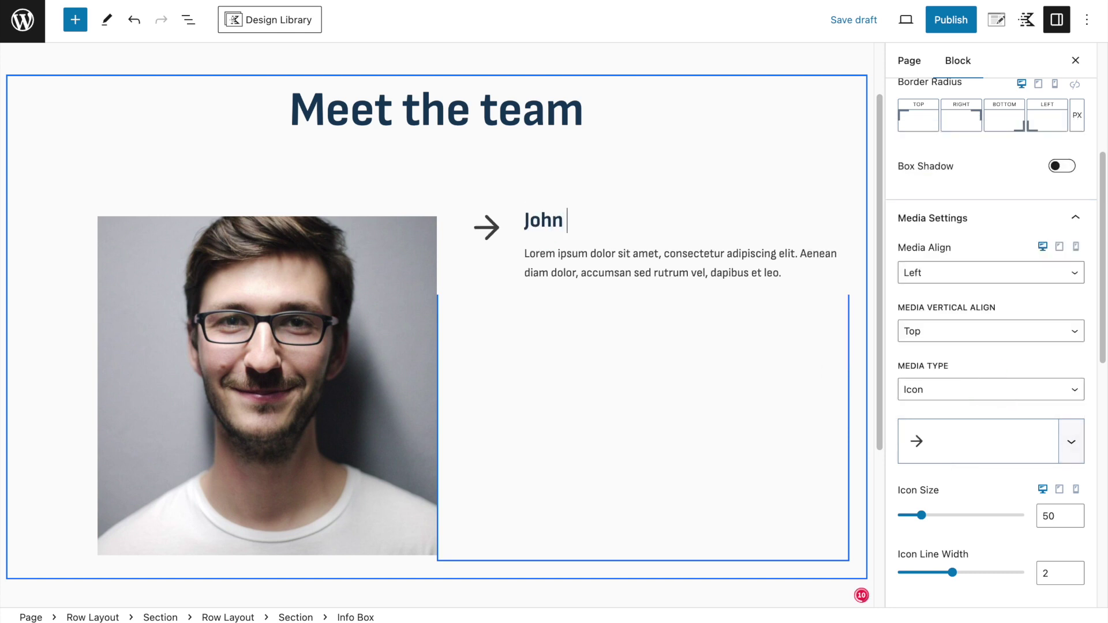
type(" Smith")
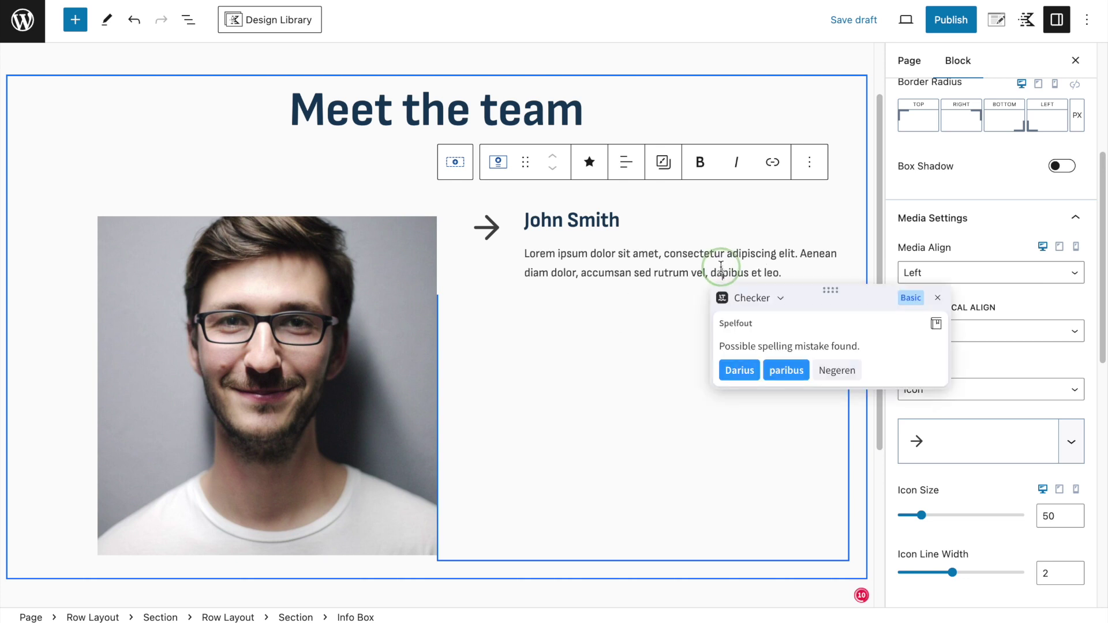
Step: Reduce the size of the info box's arrow icon
scroll(1057, 378, "down", 2)
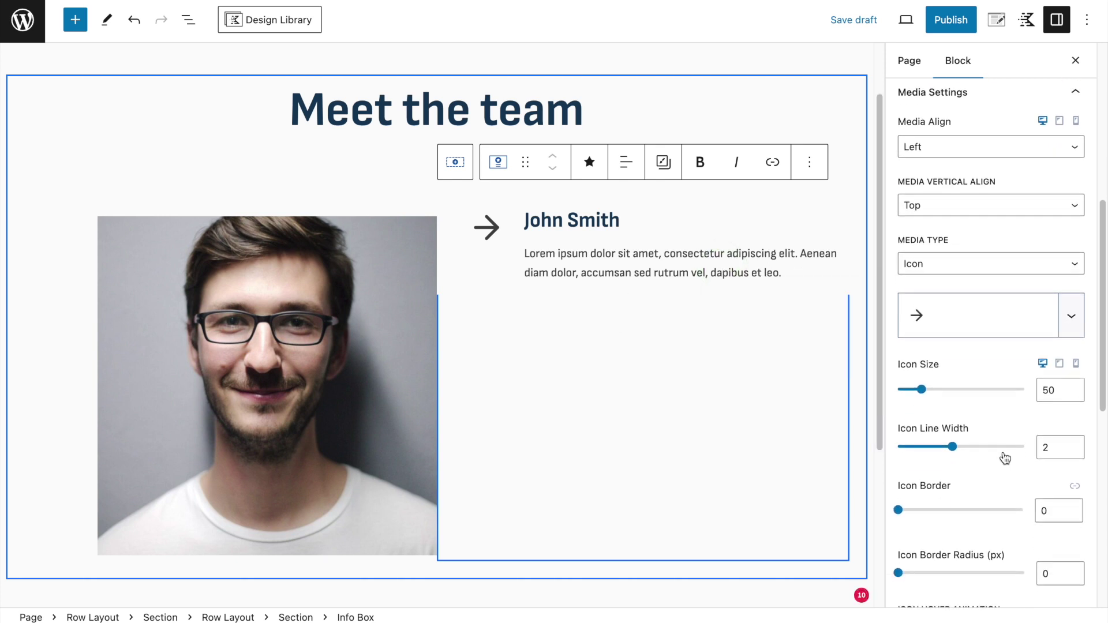
left_click_drag(910, 411, 911, 409)
scroll(979, 331, "up", 5)
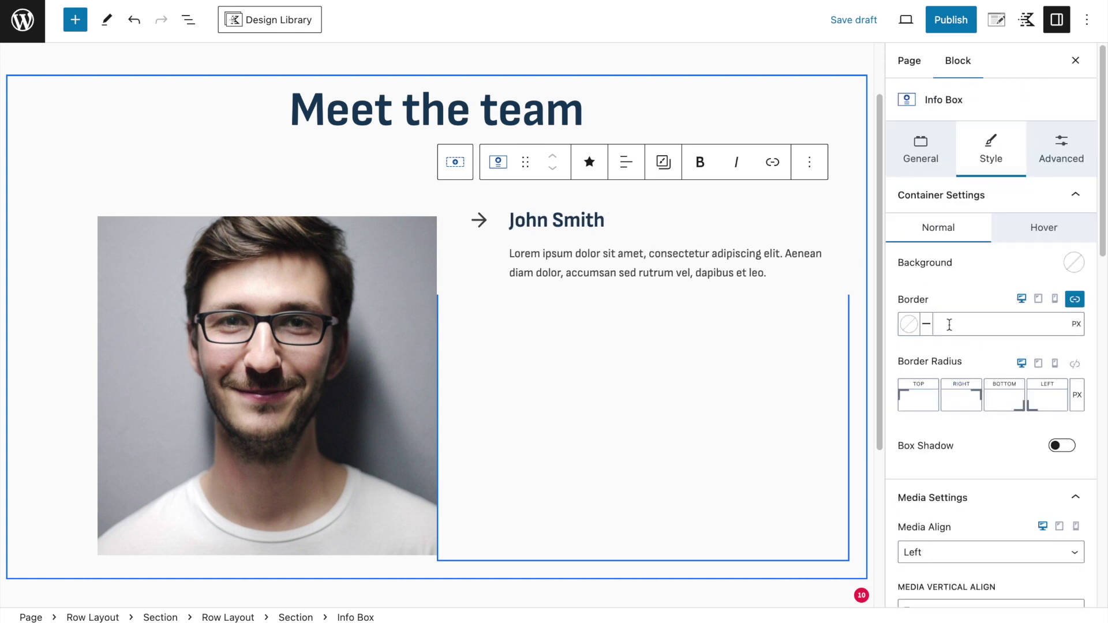
scroll(990, 472, "down", 1)
left_click(981, 480)
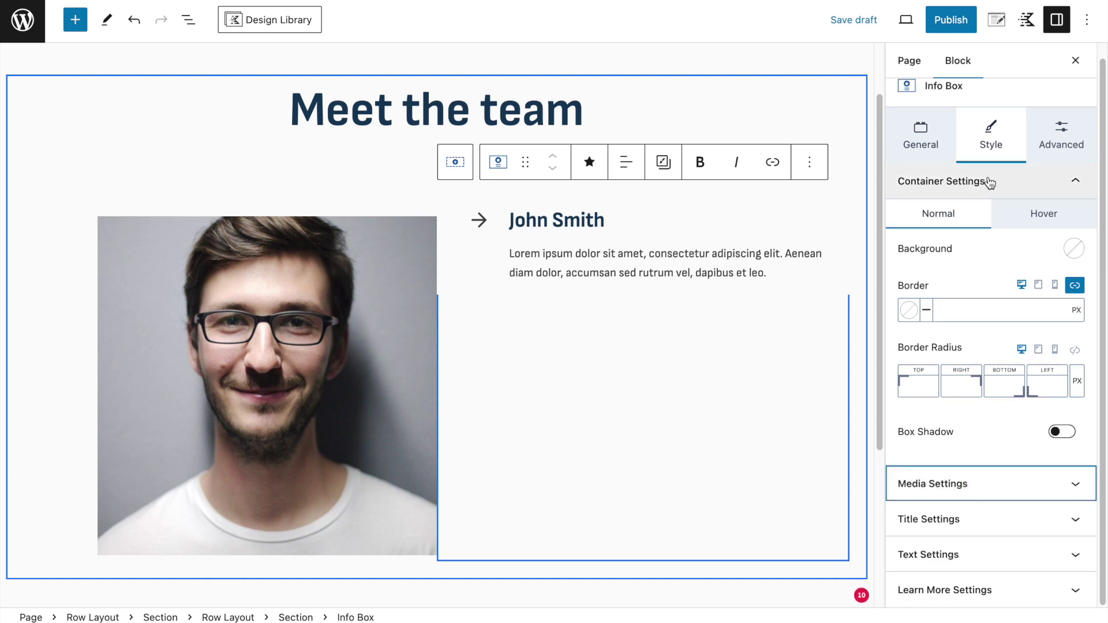
Step: Enable the box shadow on the info box container and set its color to the palette's bright turquoise
left_click(1061, 431)
scroll(1020, 466, "down", 1)
scroll(1019, 466, "down", 2)
left_click(918, 420)
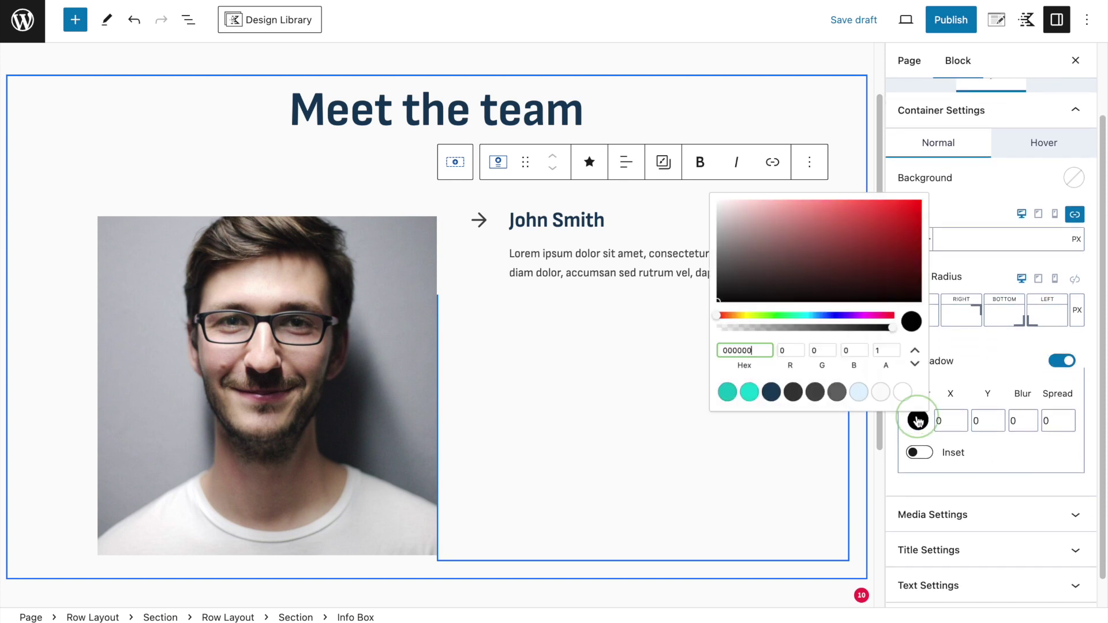
left_click(727, 388)
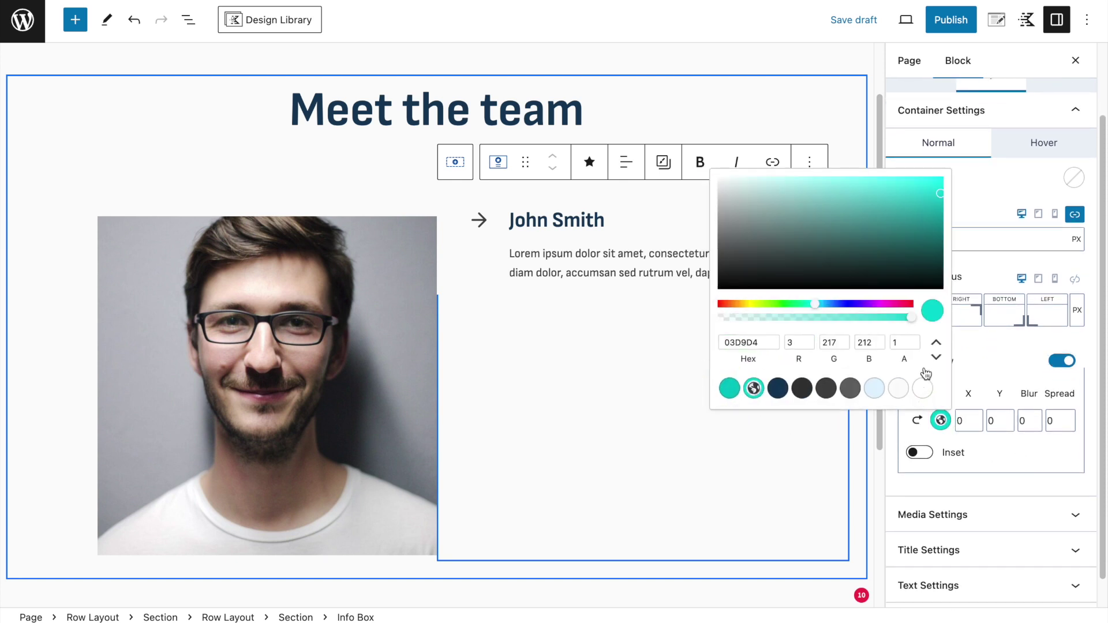
left_click(1013, 454)
Step: Set the info box shadow's X offset to -1 and its Y offset to 1
left_click(927, 455)
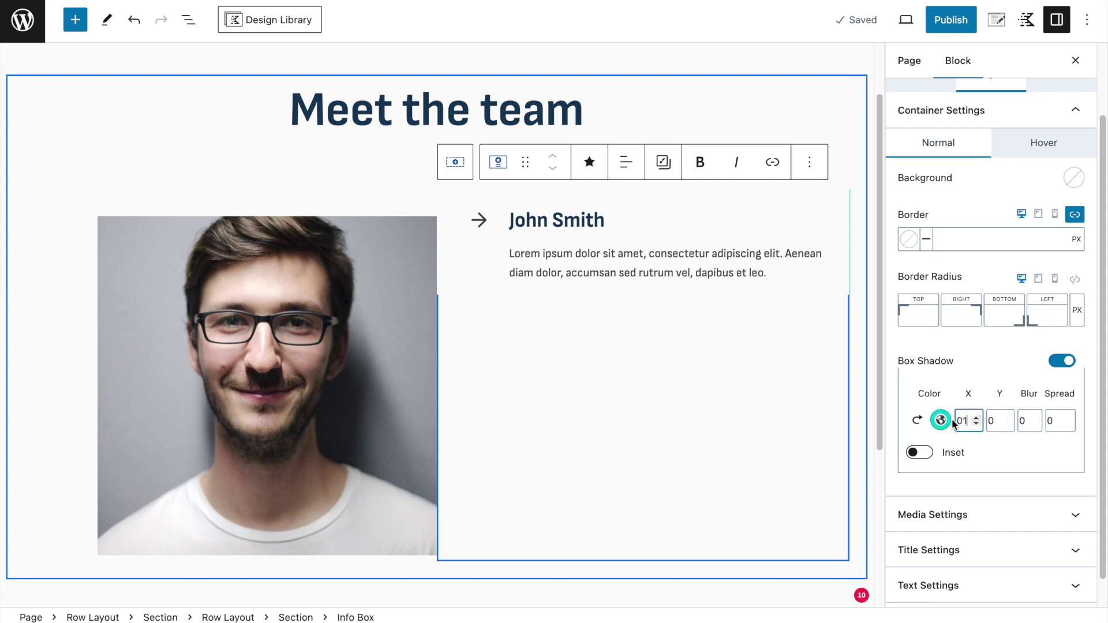
key("BackSpace")
type("-")
double_click(990, 420)
type("1")
left_click(1049, 449)
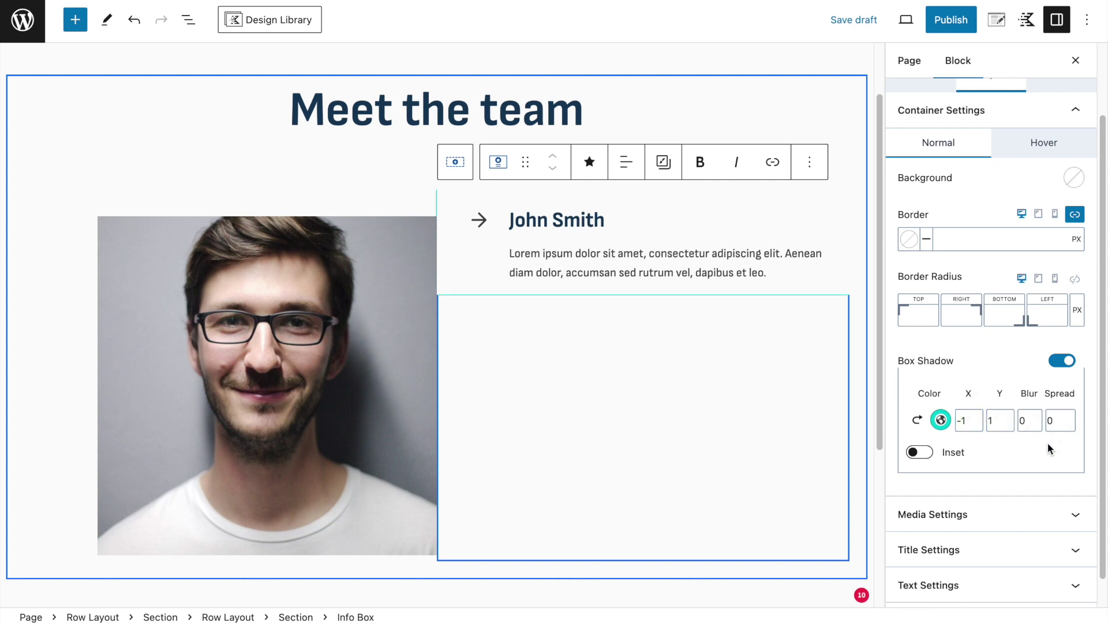
Step: Publish the About us page and return to the editor
left_click(951, 20)
left_click(949, 20)
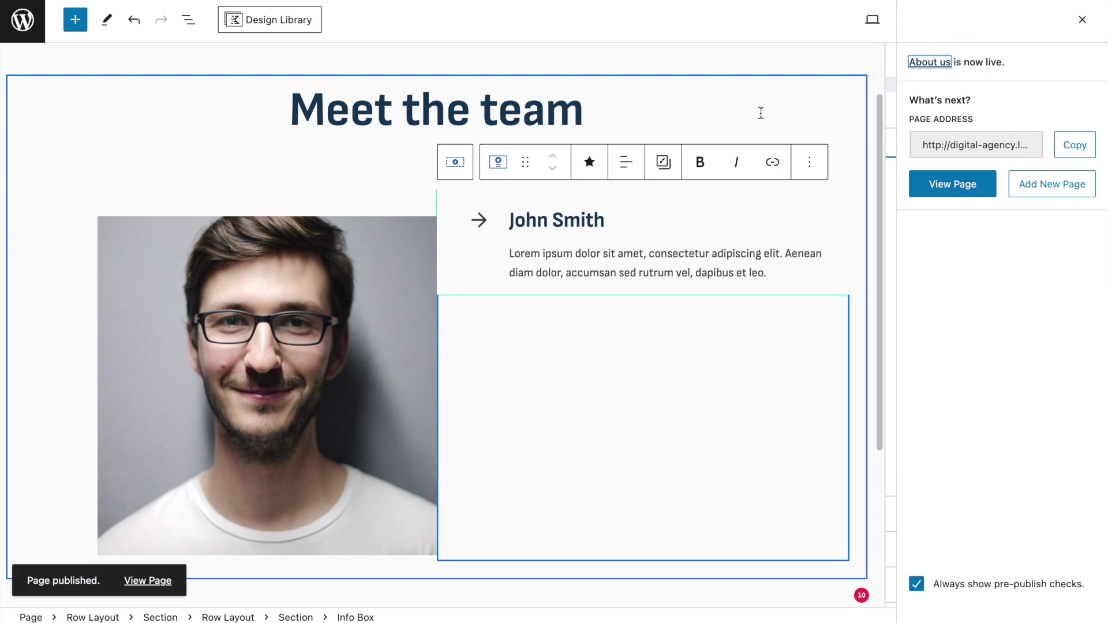
left_click(1082, 20)
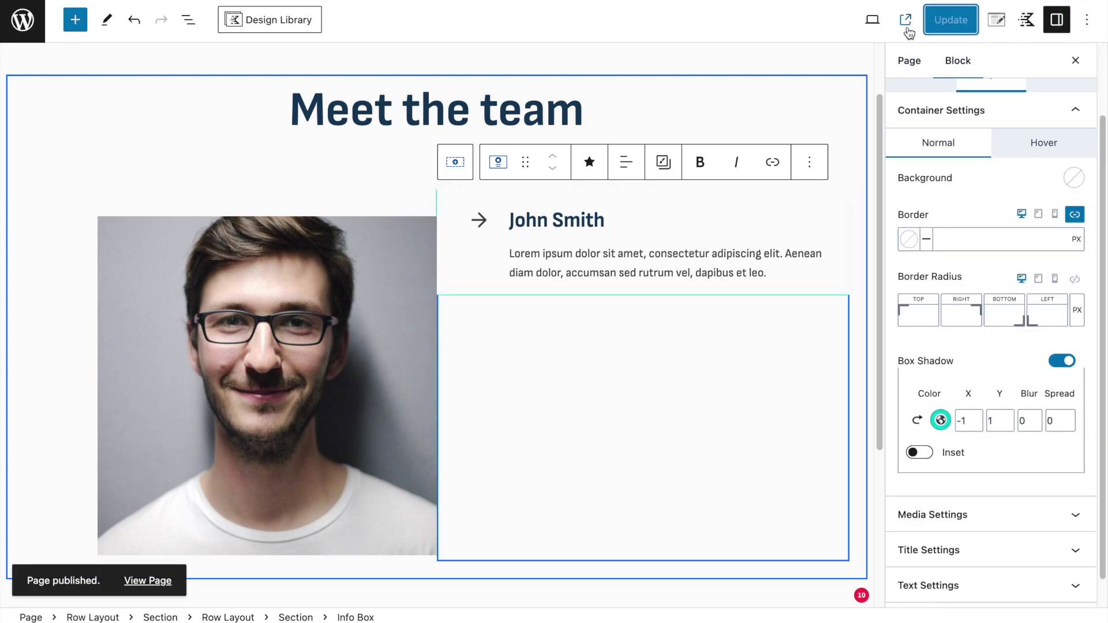
Step: Check the team member image and info box shadow on the live About us page, and return to the editor
left_click(895, 19)
scroll(750, 300, "down", 2)
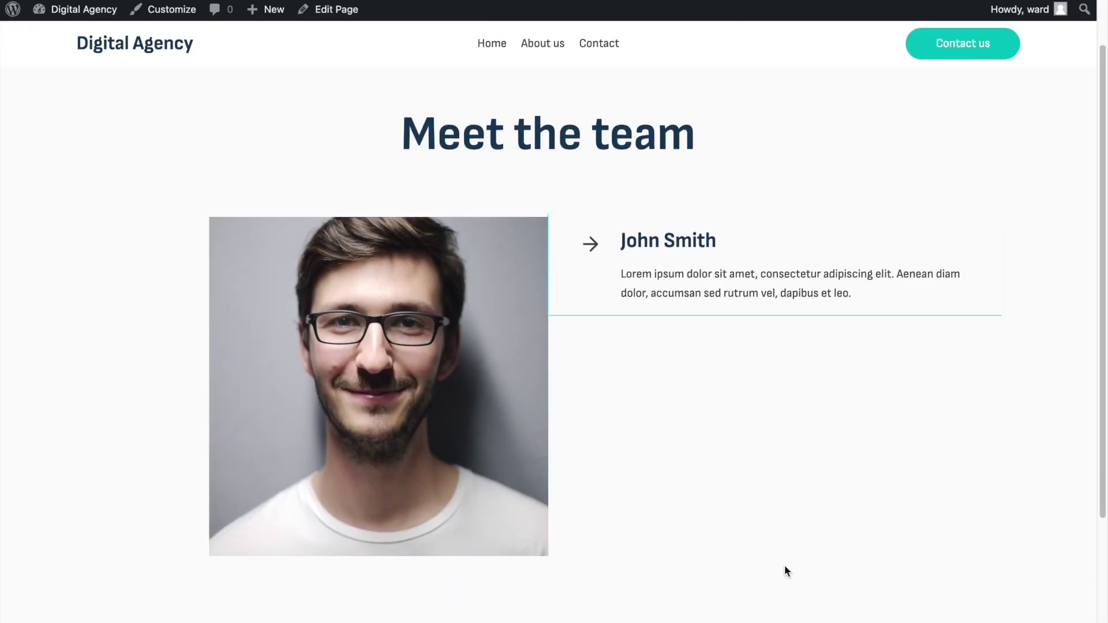
scroll(784, 569, "up", 2)
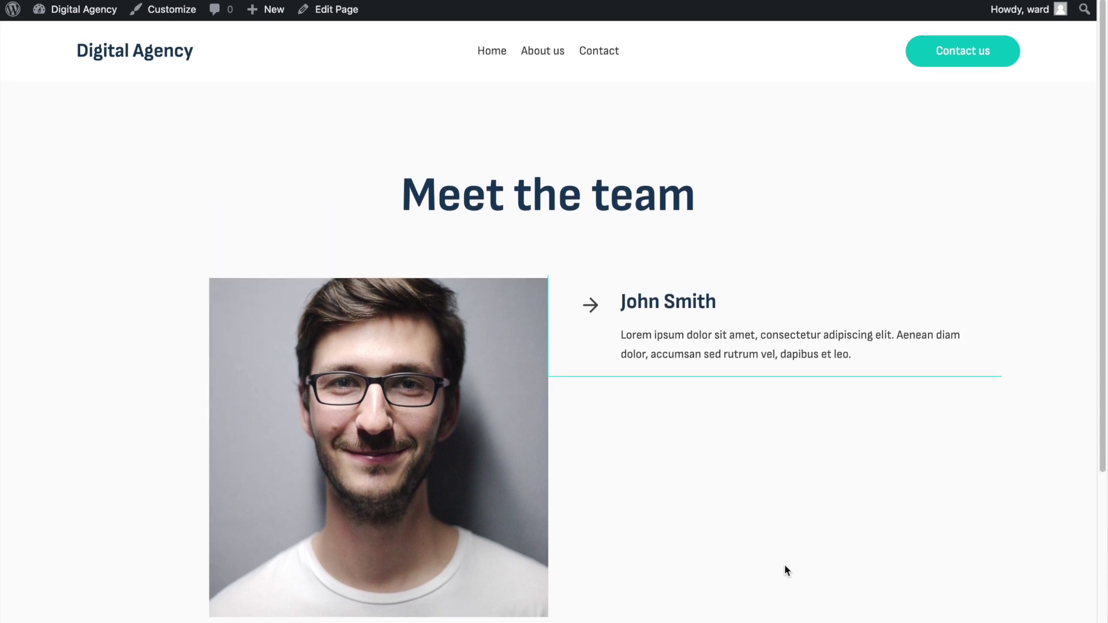
scroll(839, 290, "down", 1)
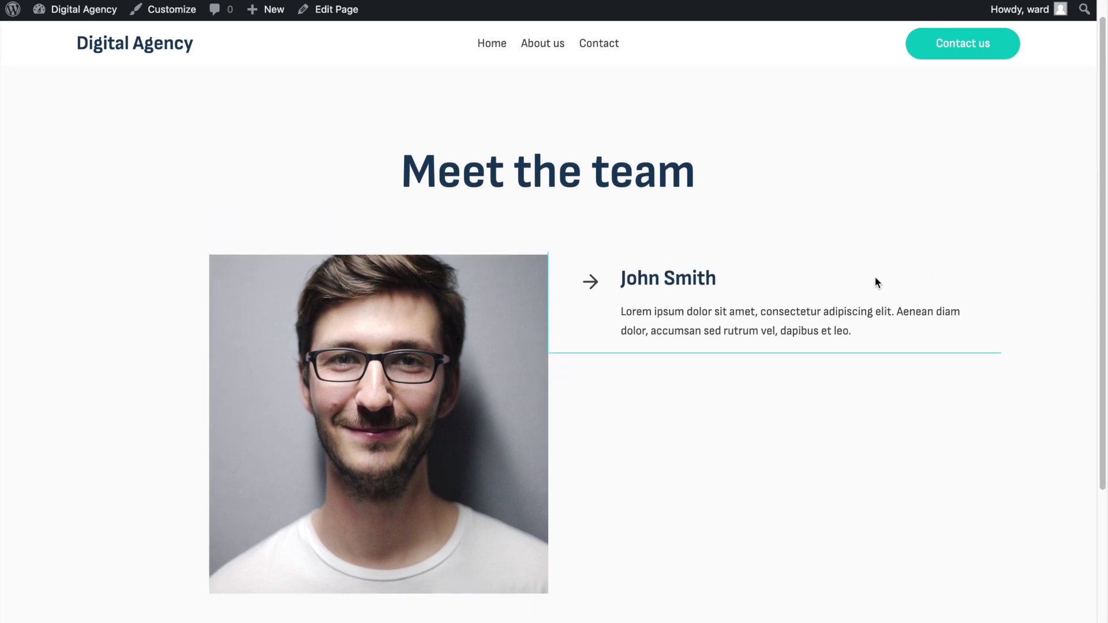
key("ctrl+w")
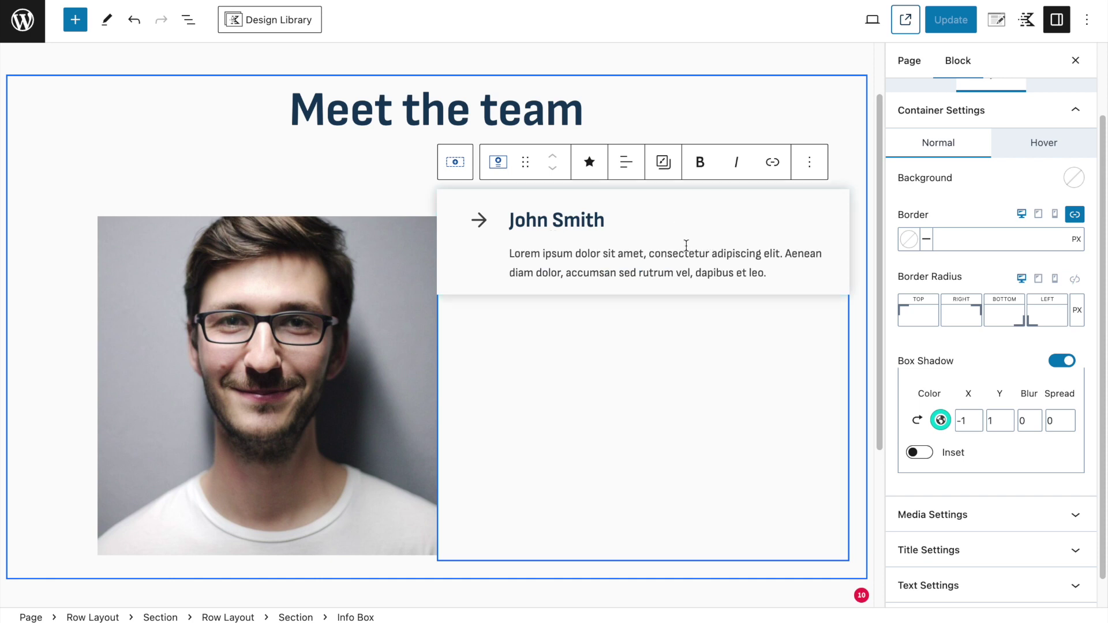
Step: Set the info box shadow's blur and spread to 1, and update and view the page
left_click(1024, 421)
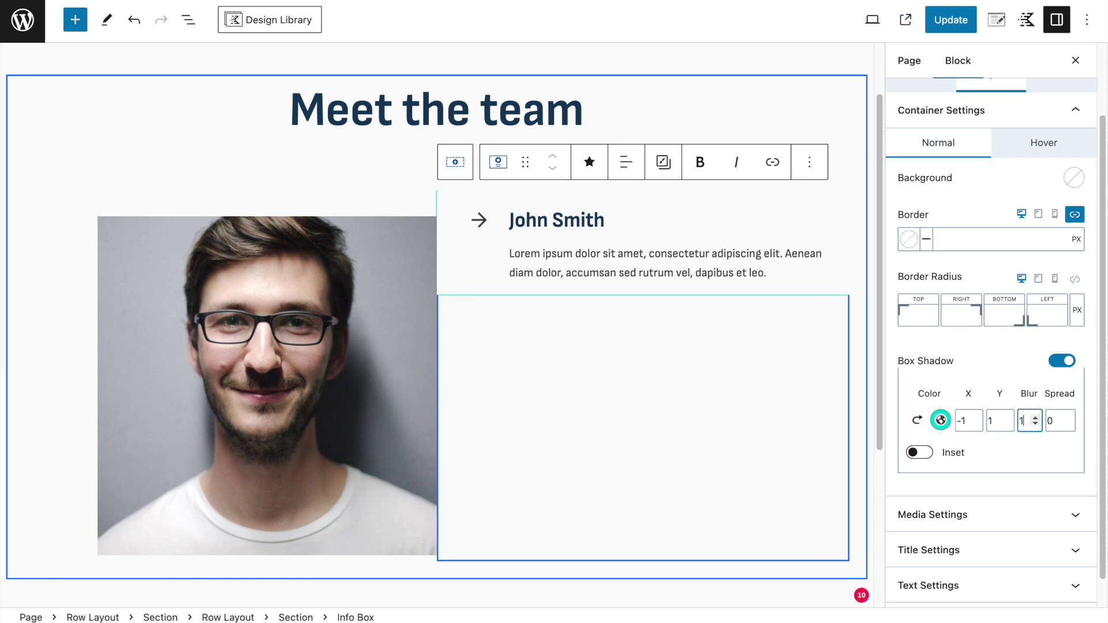
left_click(1058, 421)
type("1")
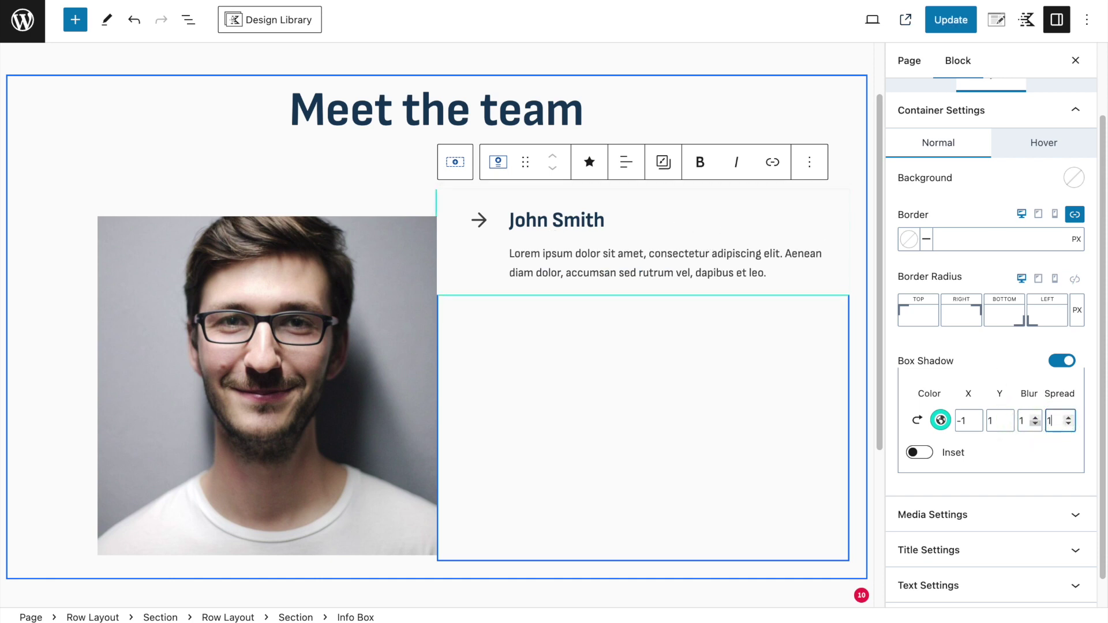
left_click(950, 19)
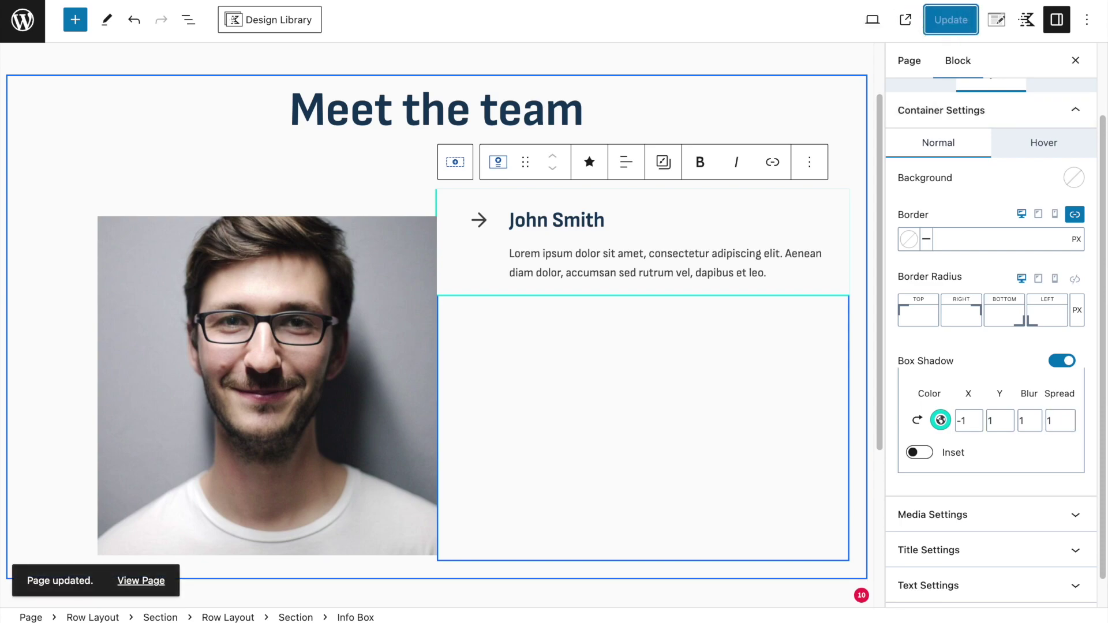
left_click(136, 584)
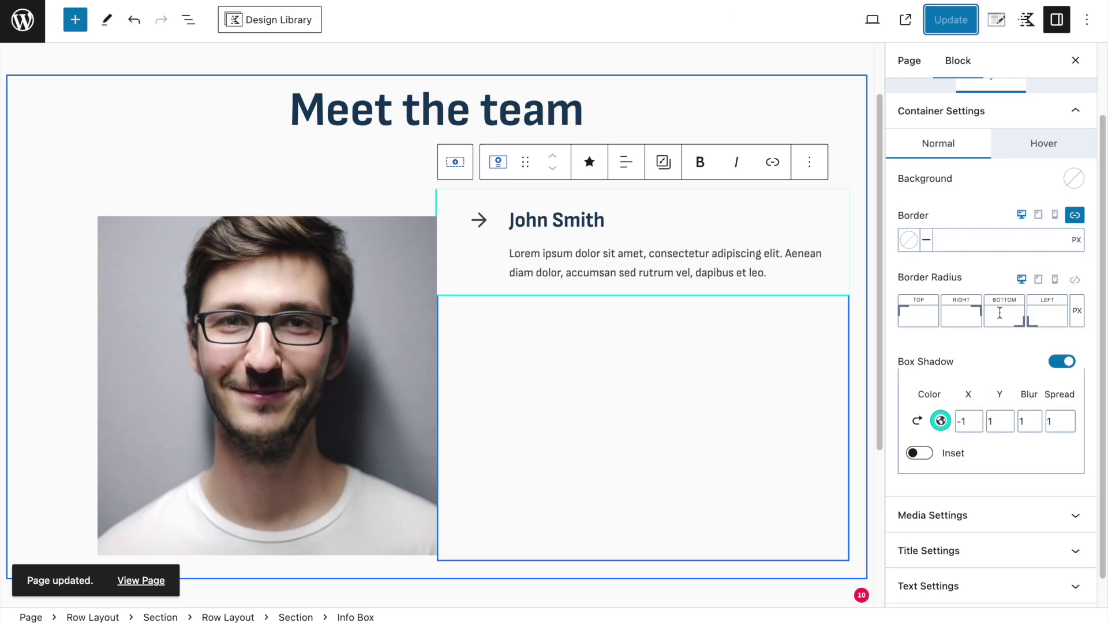
Step: Set the info box container's hover shadow color to the palette's bright turquoise
scroll(1003, 346, "up", 2)
left_click(1043, 211)
scroll(1016, 362, "down", 1)
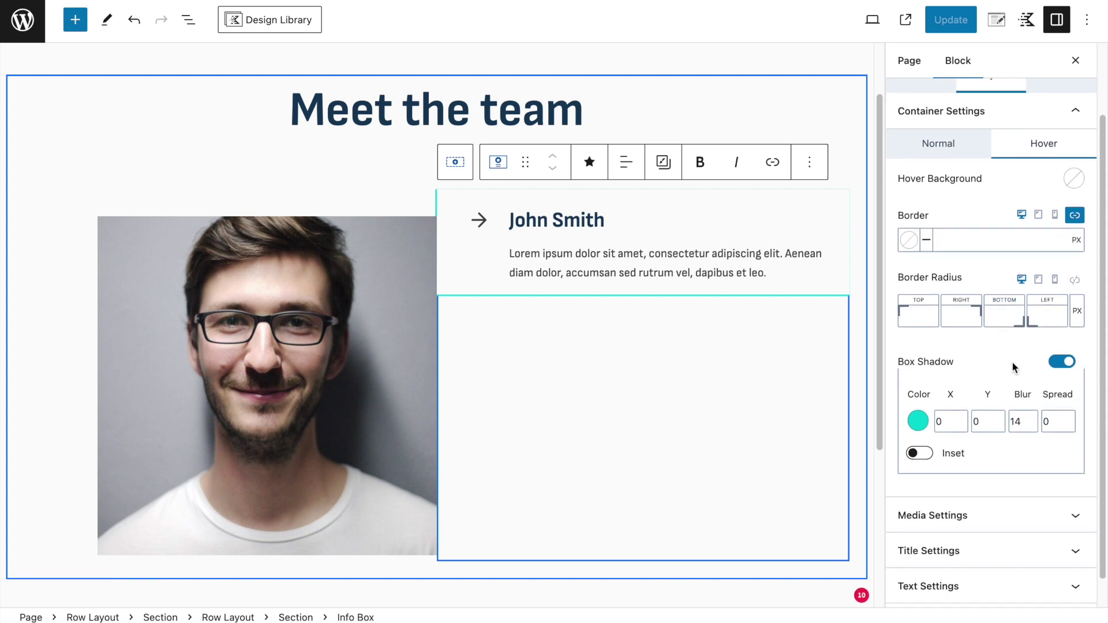
left_click(1018, 417)
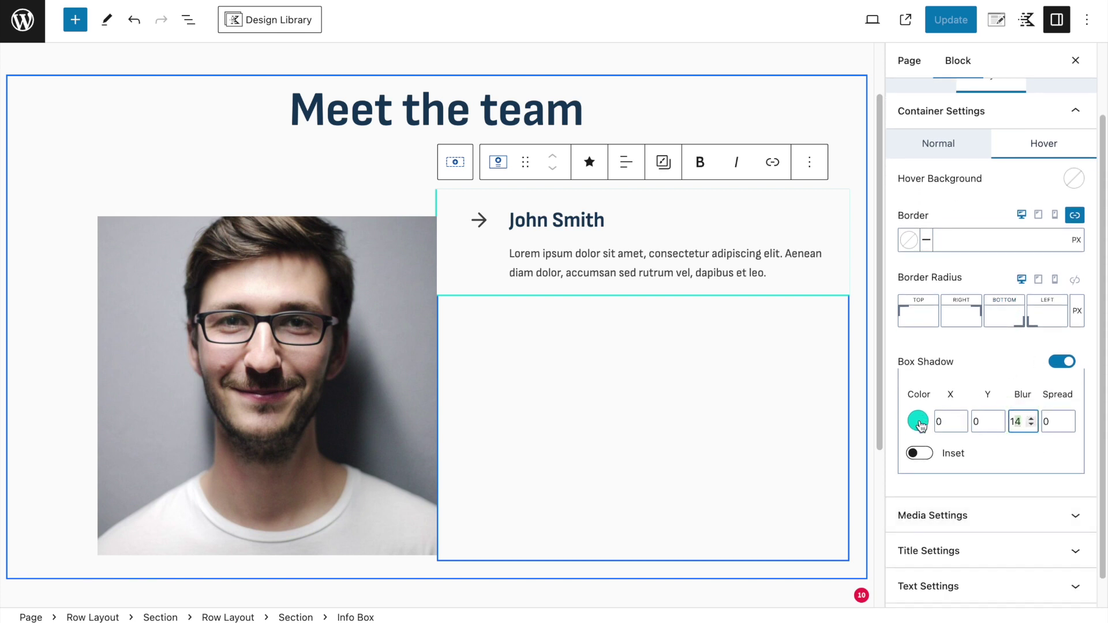
scroll(955, 562, "up", 2)
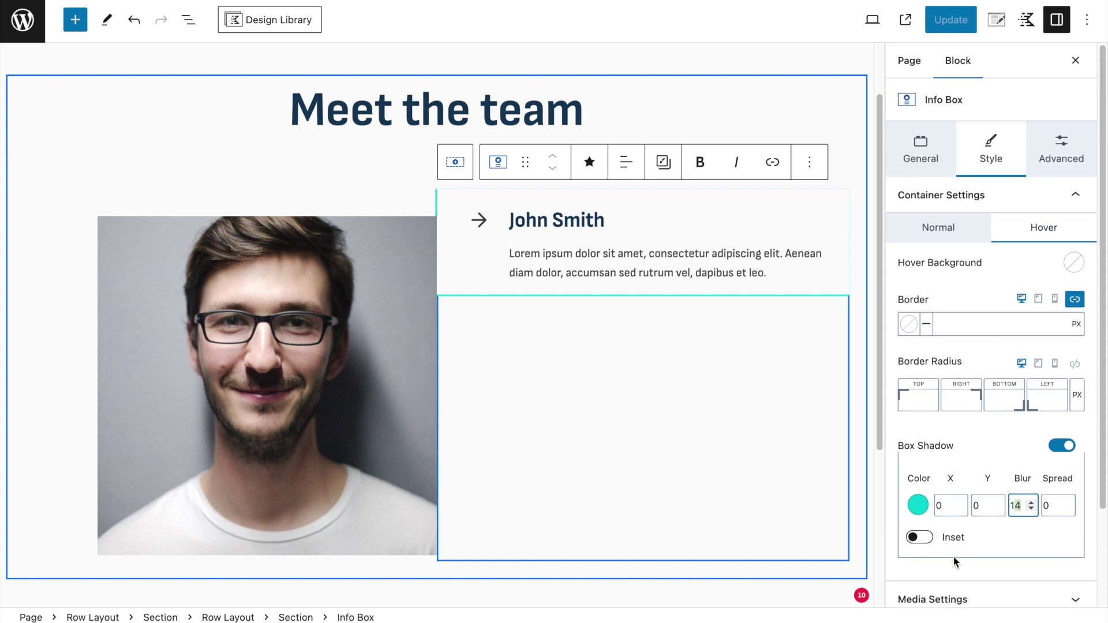
left_click(918, 505)
left_click(730, 472)
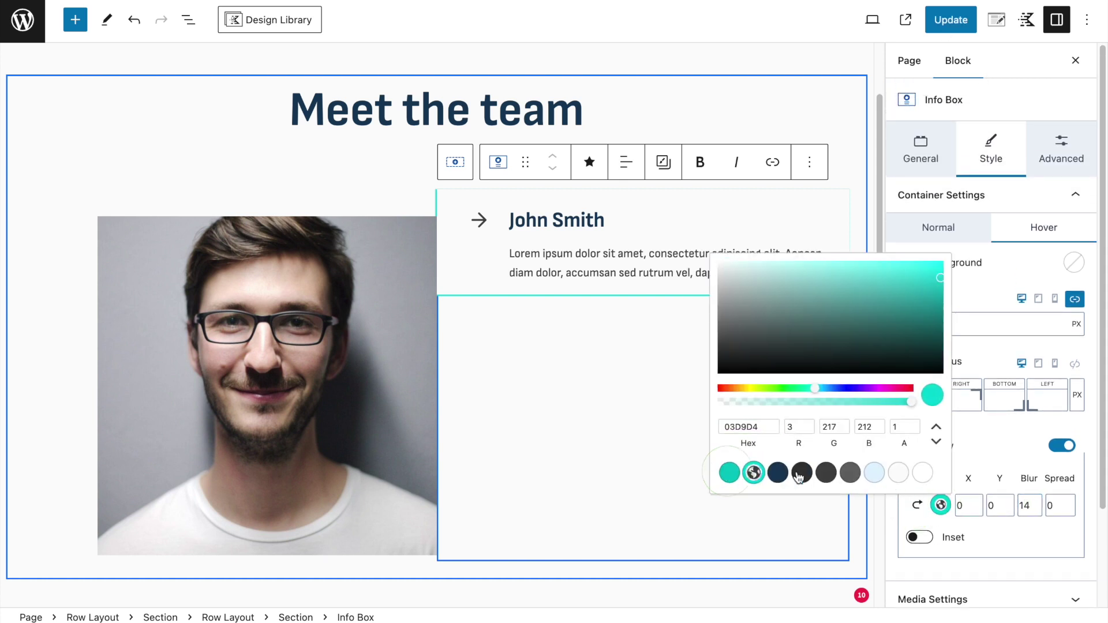
left_click(1001, 456)
Step: Update the page and check the info box's hover shadow on the live page
left_click(948, 20)
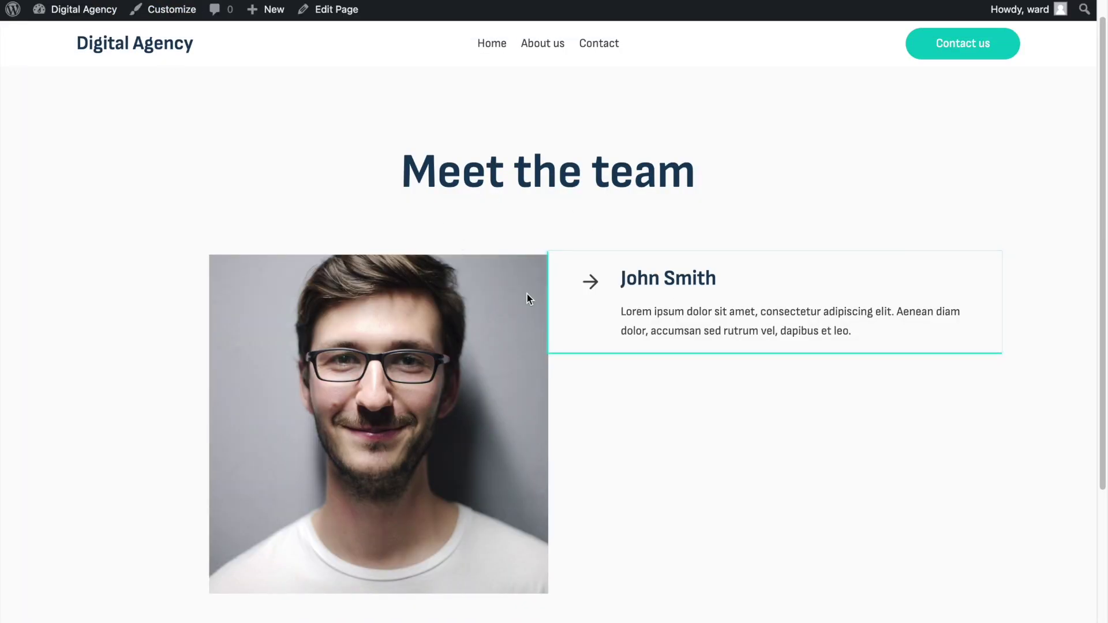
scroll(637, 268, "down", 3)
left_click(656, 237)
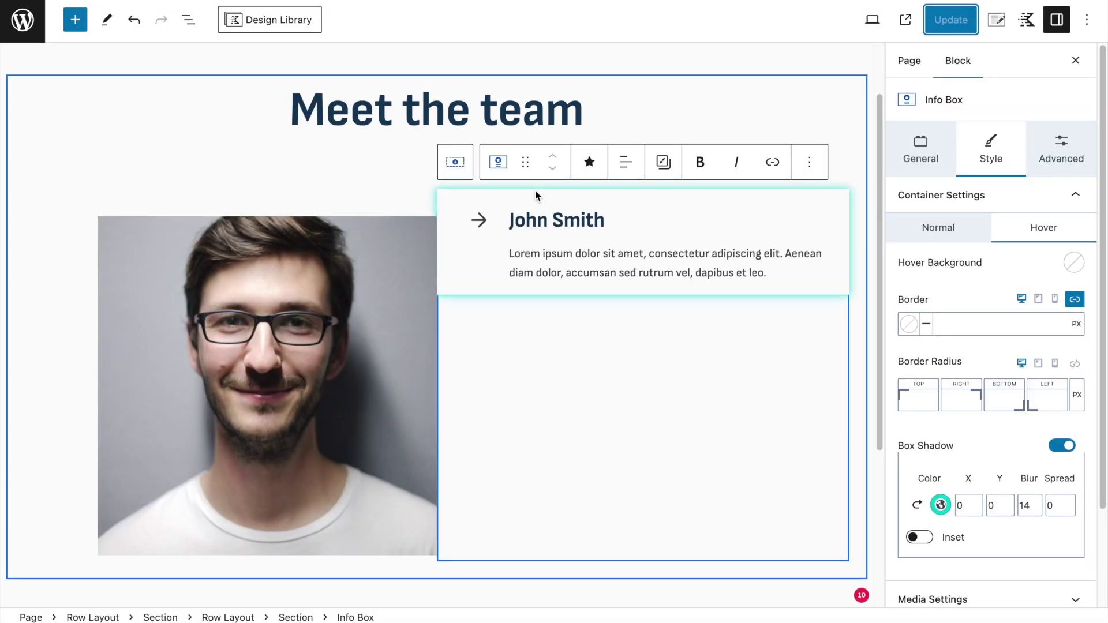
Step: Set the vertical alignment of the inner two-column row layout to middle
left_click(183, 12)
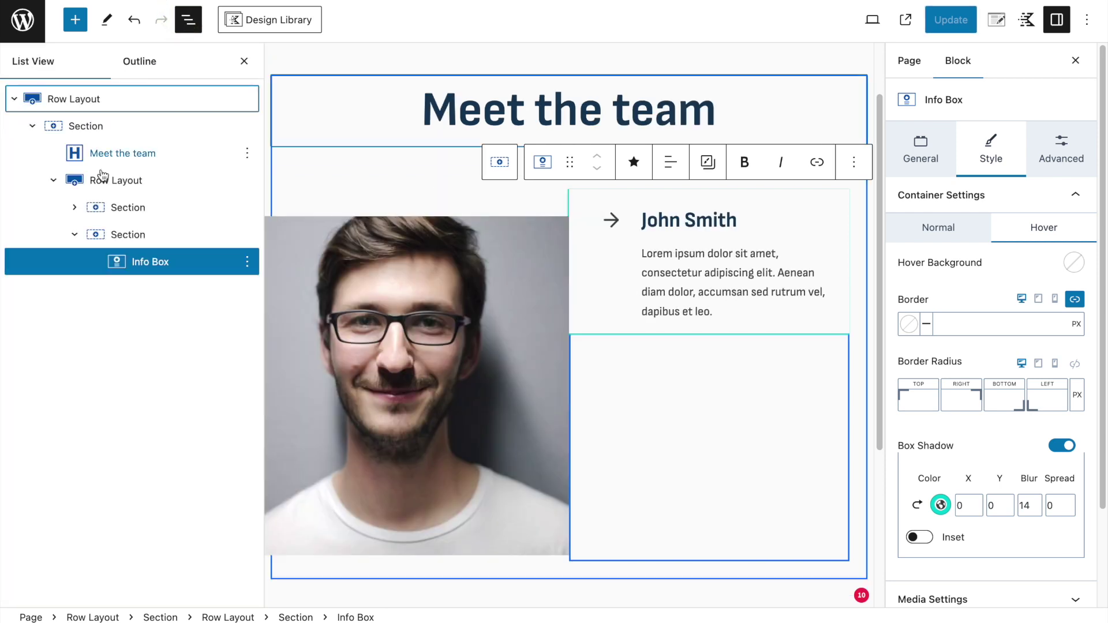
left_click(98, 180)
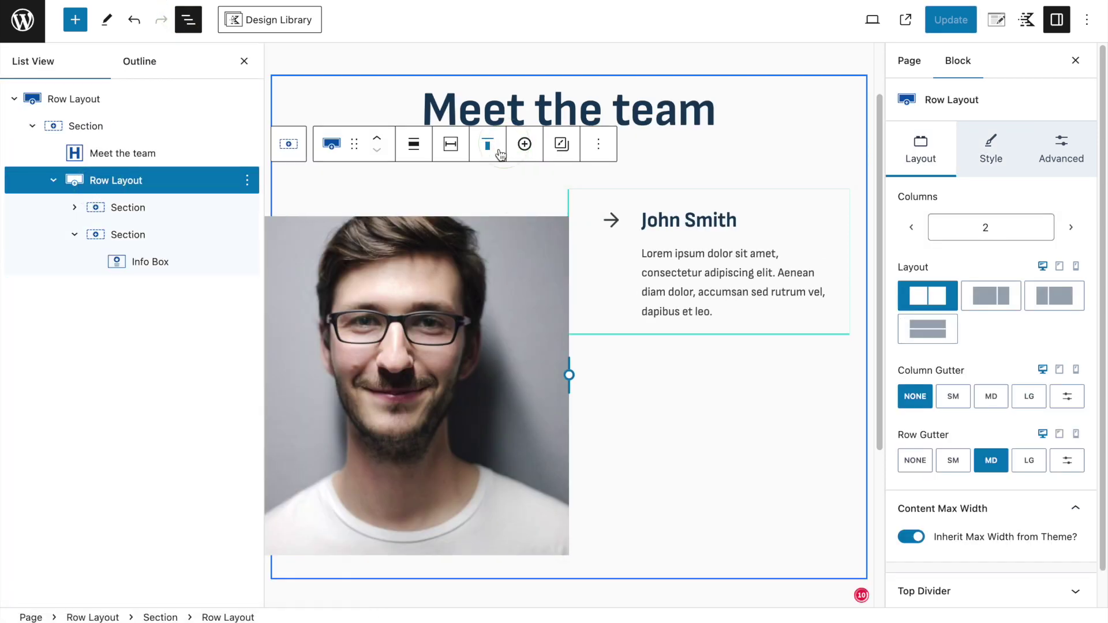
left_click(500, 153)
left_click(506, 215)
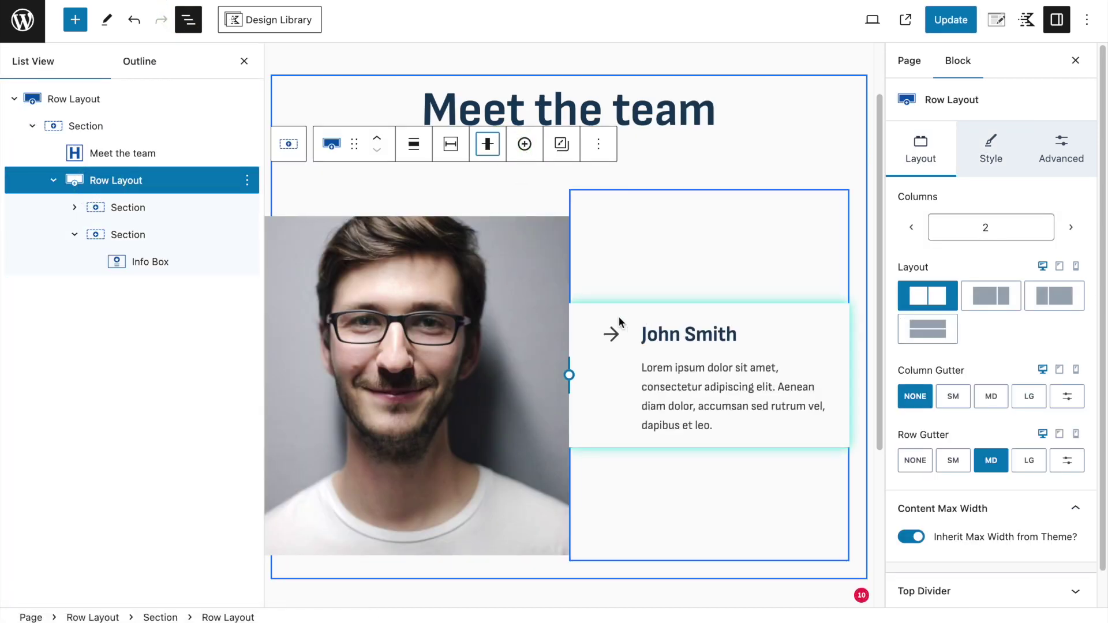
Step: Set the team member info box's max width to 400 px and update the page
left_click(53, 180)
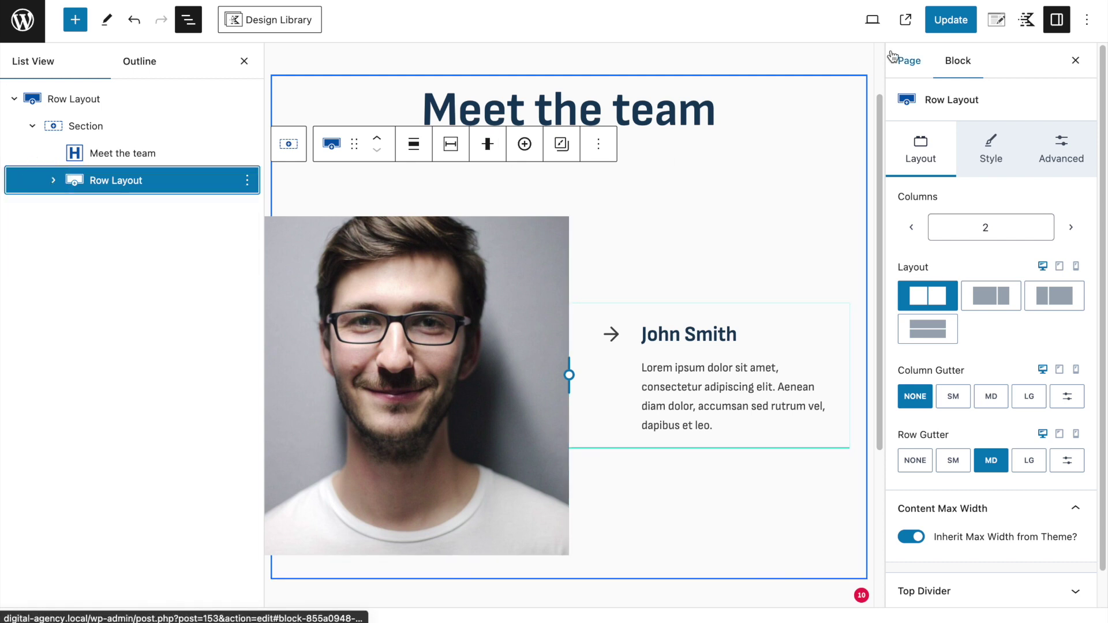
scroll(804, 316, "down", 1)
left_click(804, 315)
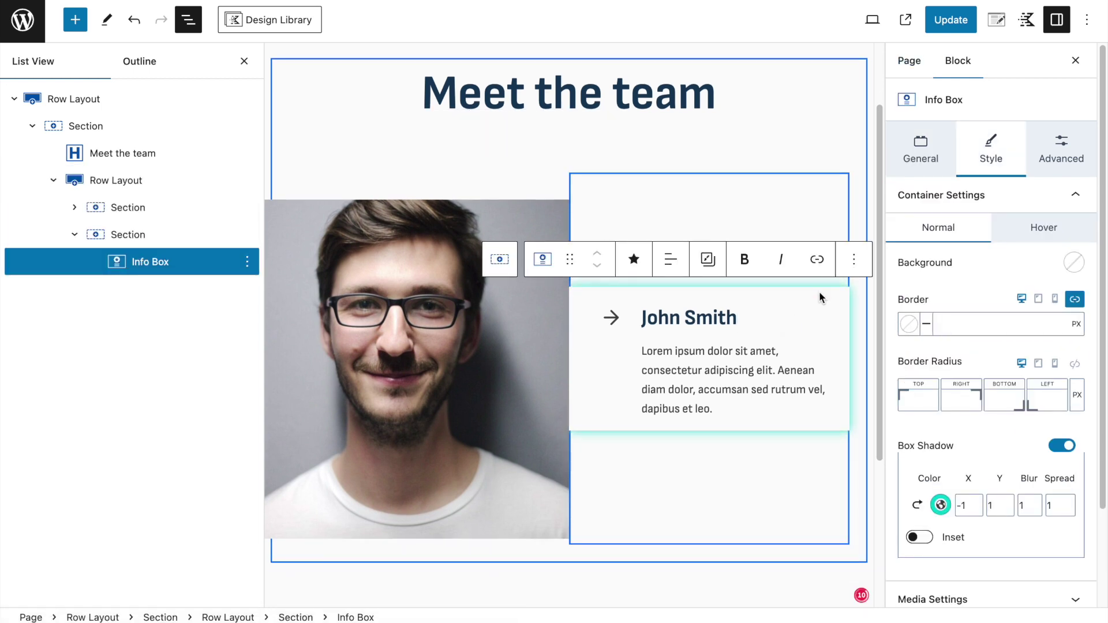
left_click(1066, 151)
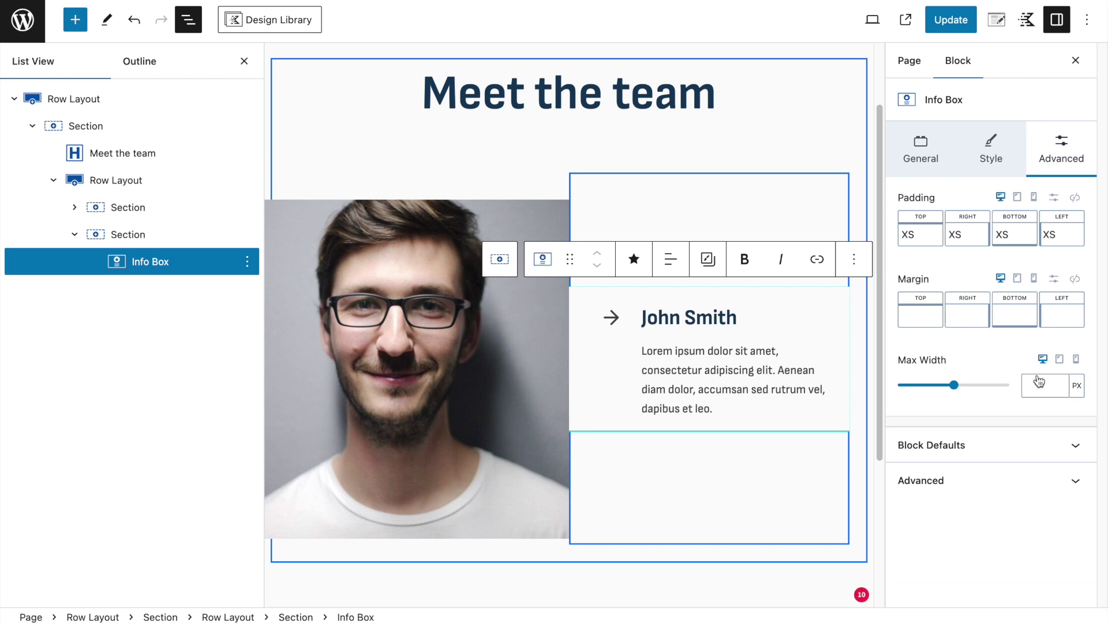
type("400")
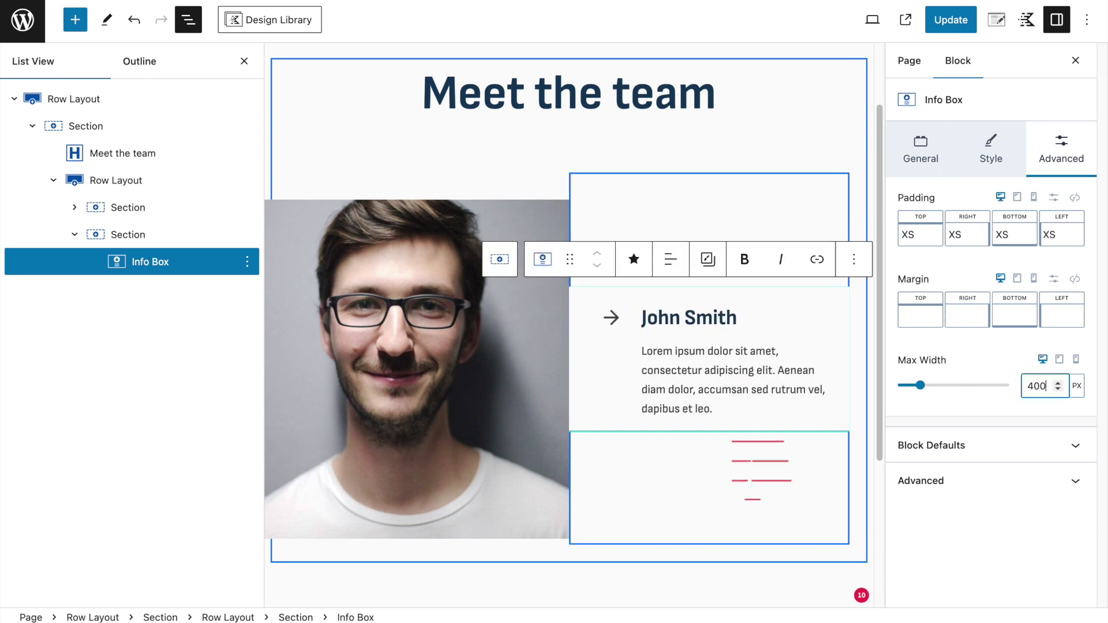
left_click(938, 22)
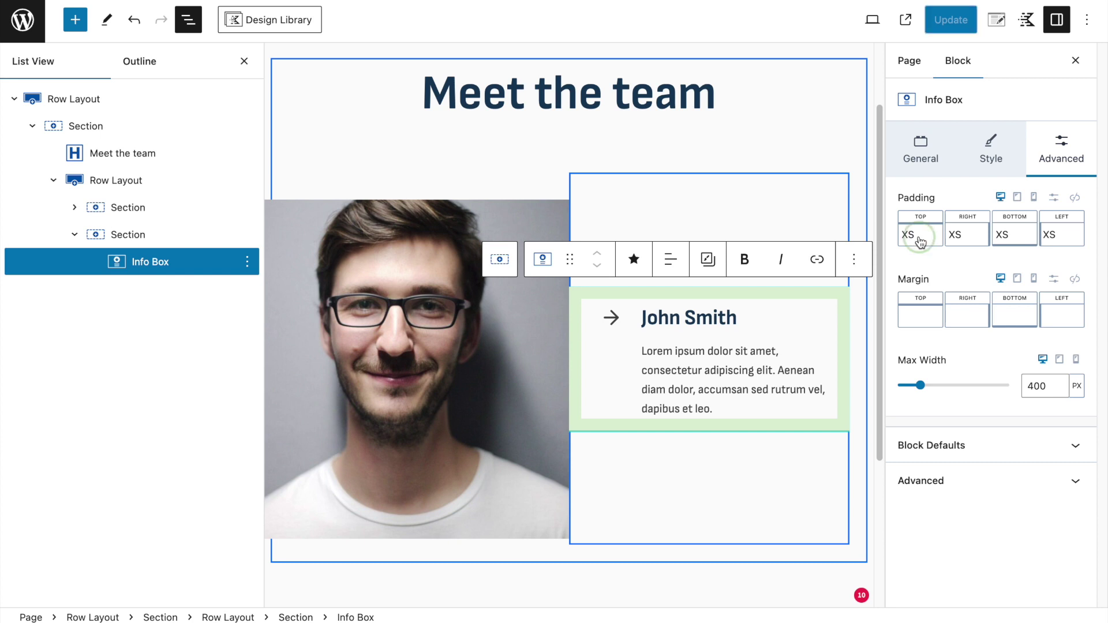
Step: Set the info box's top and bottom padding to XXL
left_click(920, 242)
left_click(846, 298)
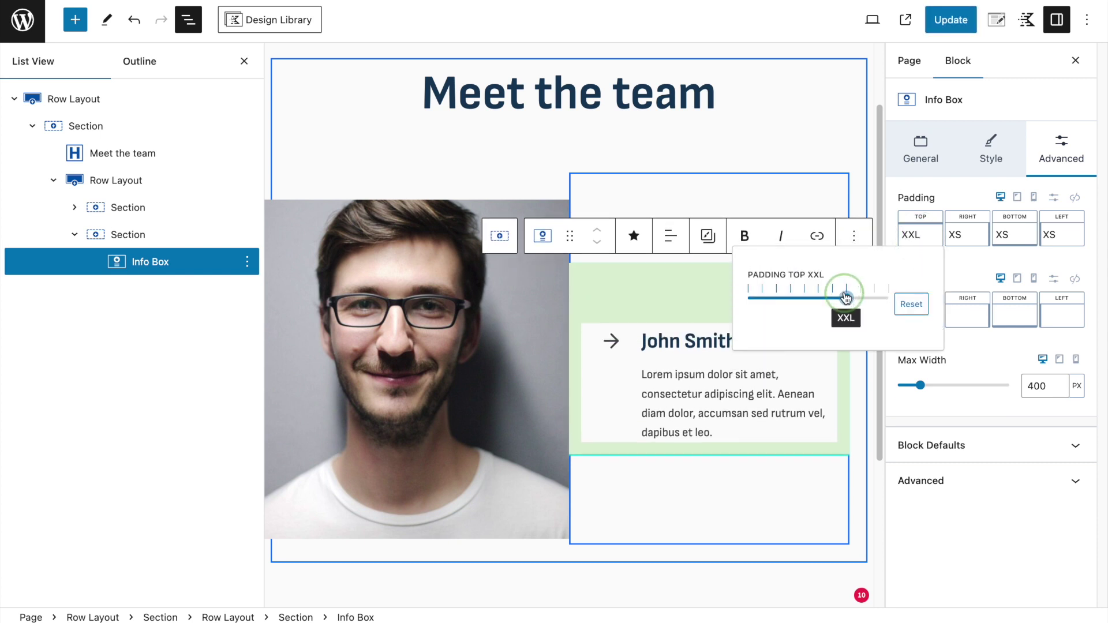
left_click(1016, 242)
left_click_drag(869, 298, 939, 299)
Step: Set the info box's right and left padding to LG and update the page
left_click(958, 231)
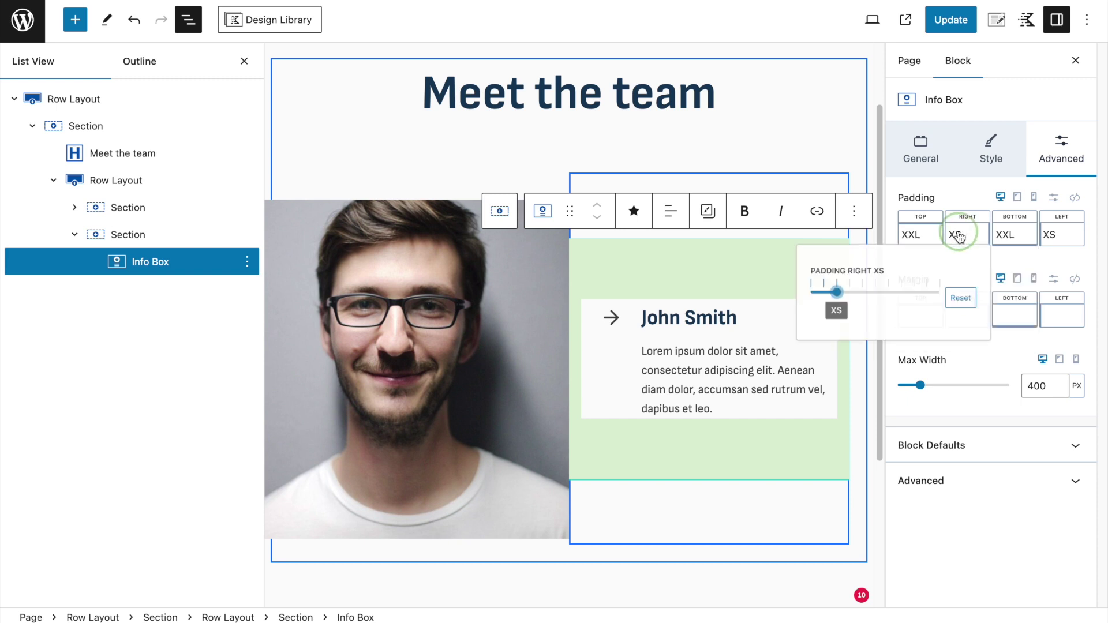
left_click(876, 299)
left_click_drag(876, 299, 864, 298)
left_click(1050, 235)
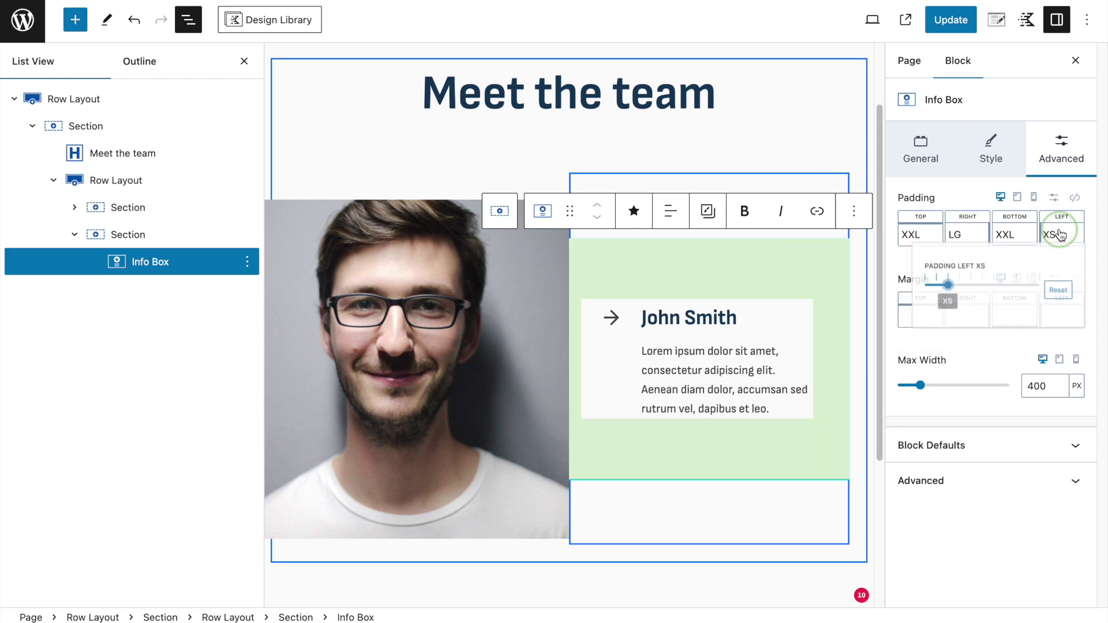
left_click(959, 299)
left_click(937, 20)
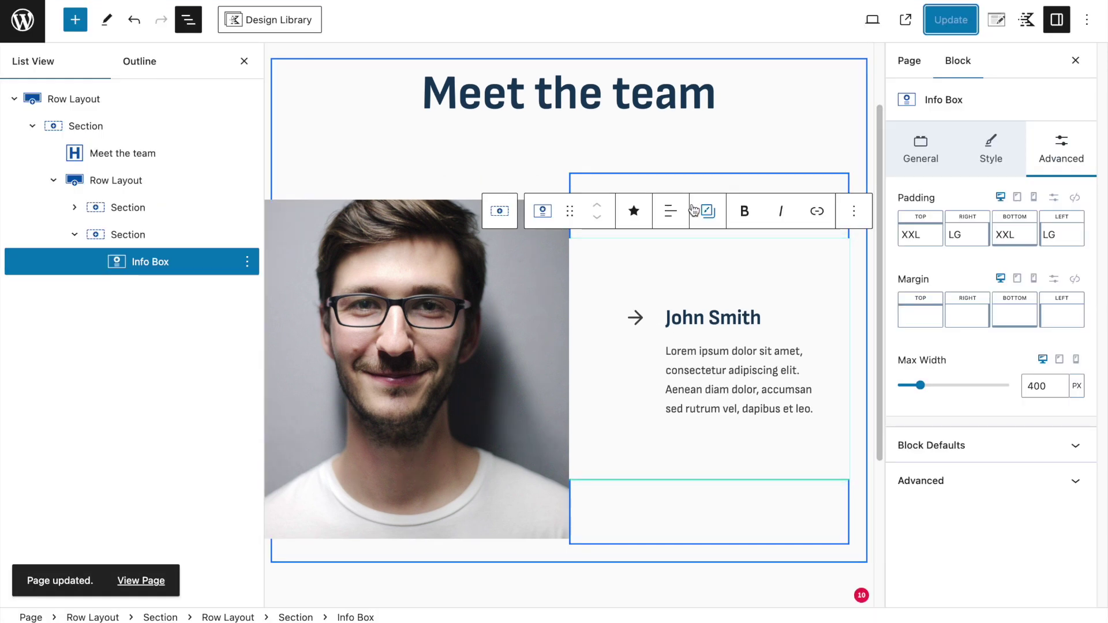
Step: Try center alignment on the inner two-column row layout, update the page, and reset the alignment to None
left_click(127, 235)
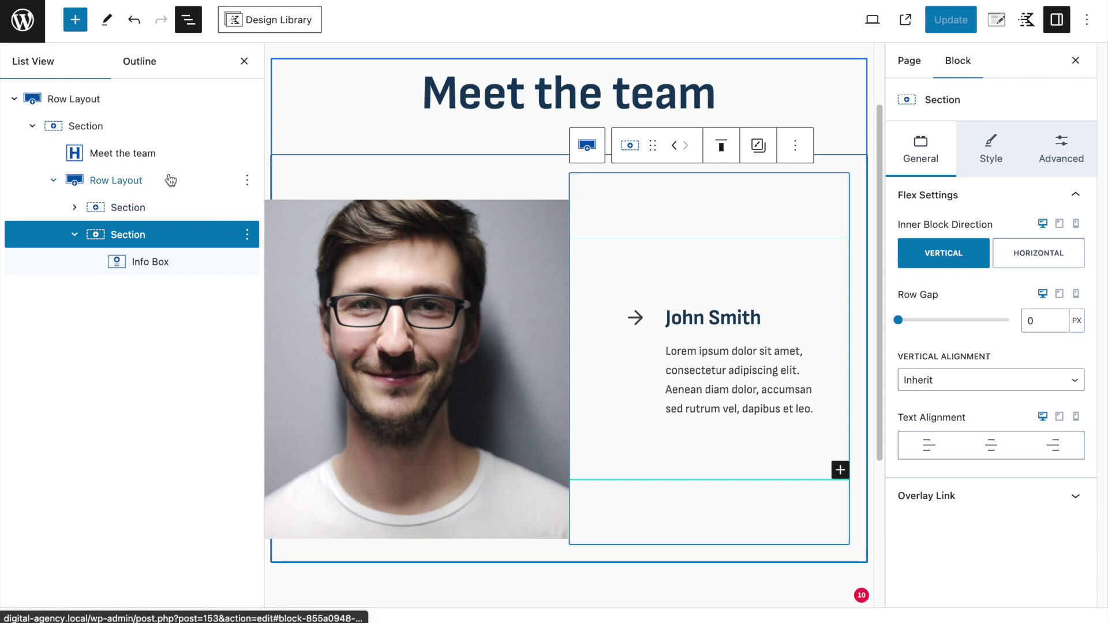
left_click(171, 181)
left_click(413, 127)
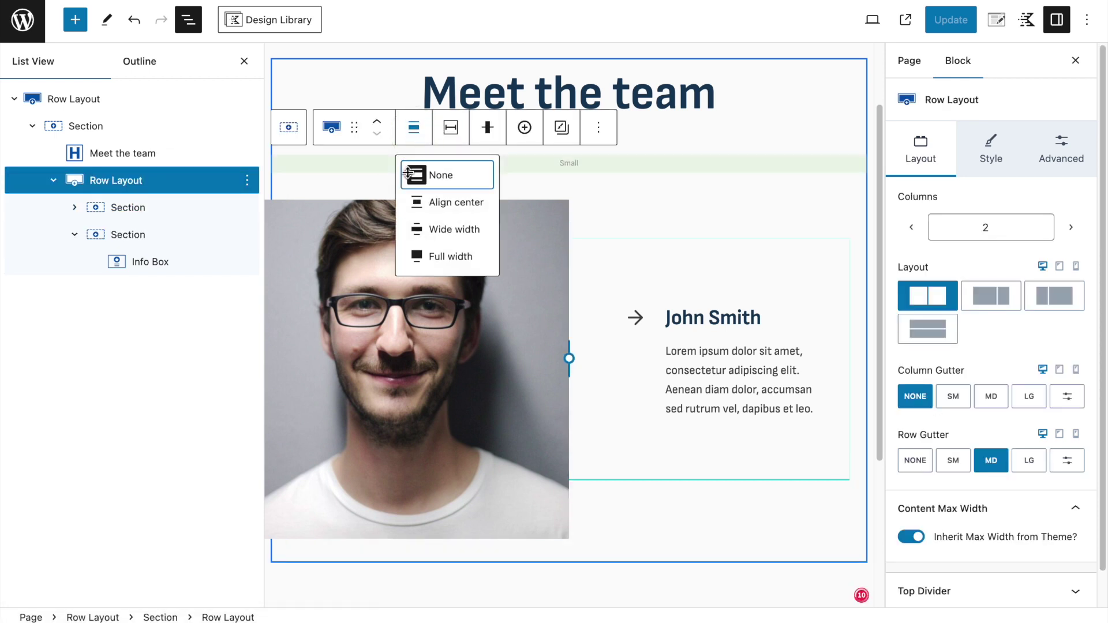
left_click(453, 201)
left_click(951, 19)
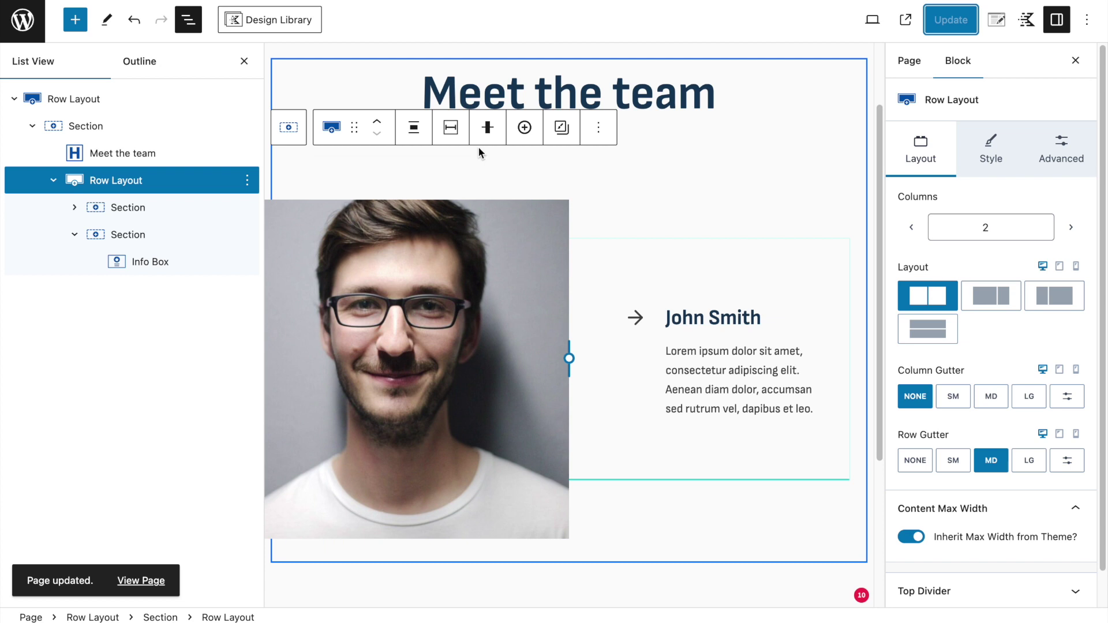
left_click(418, 141)
left_click(432, 168)
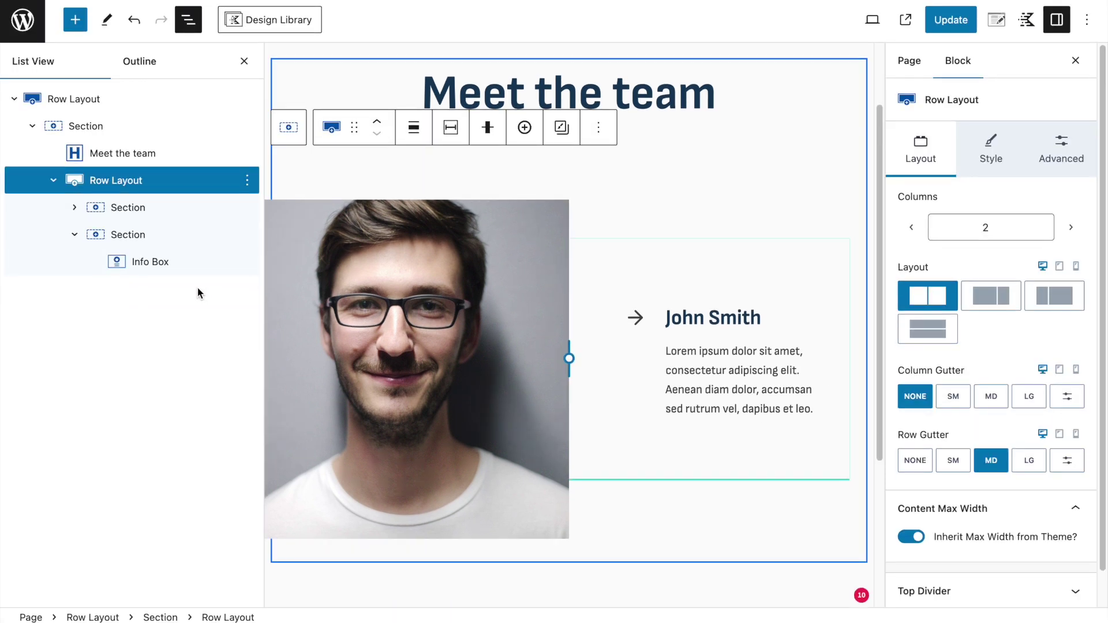
Step: Clear the info box's max width and update the page
left_click(165, 270)
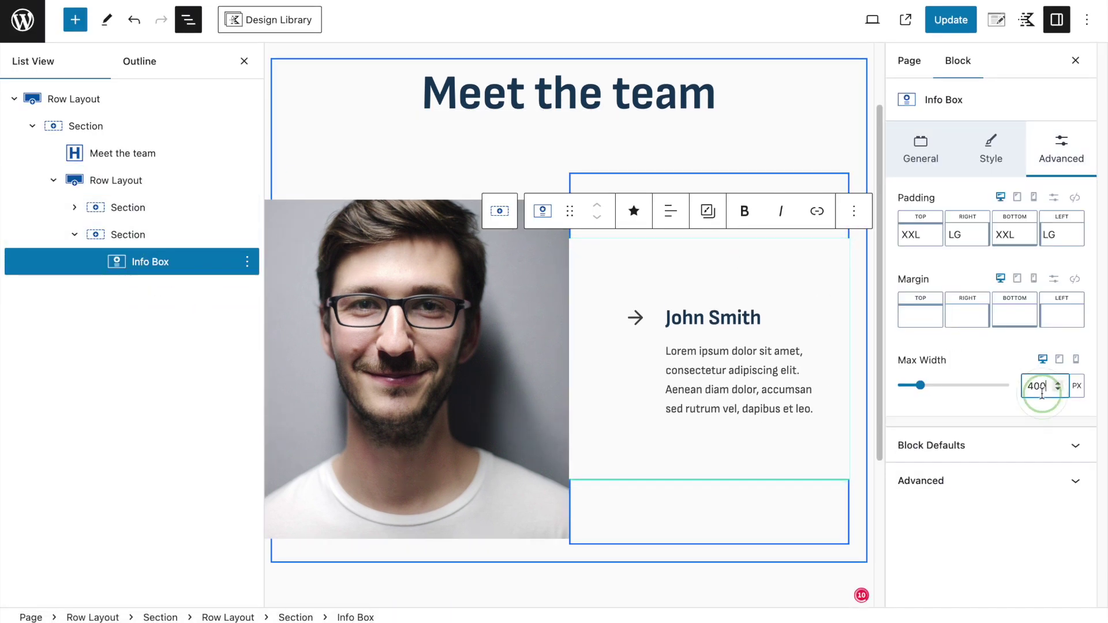
left_click(950, 20)
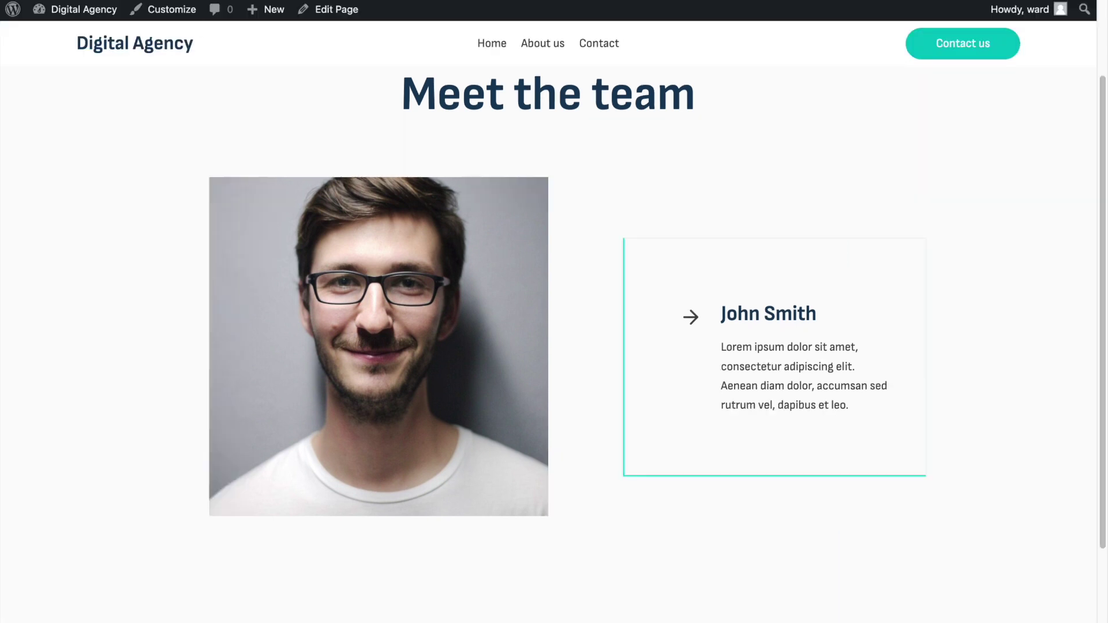
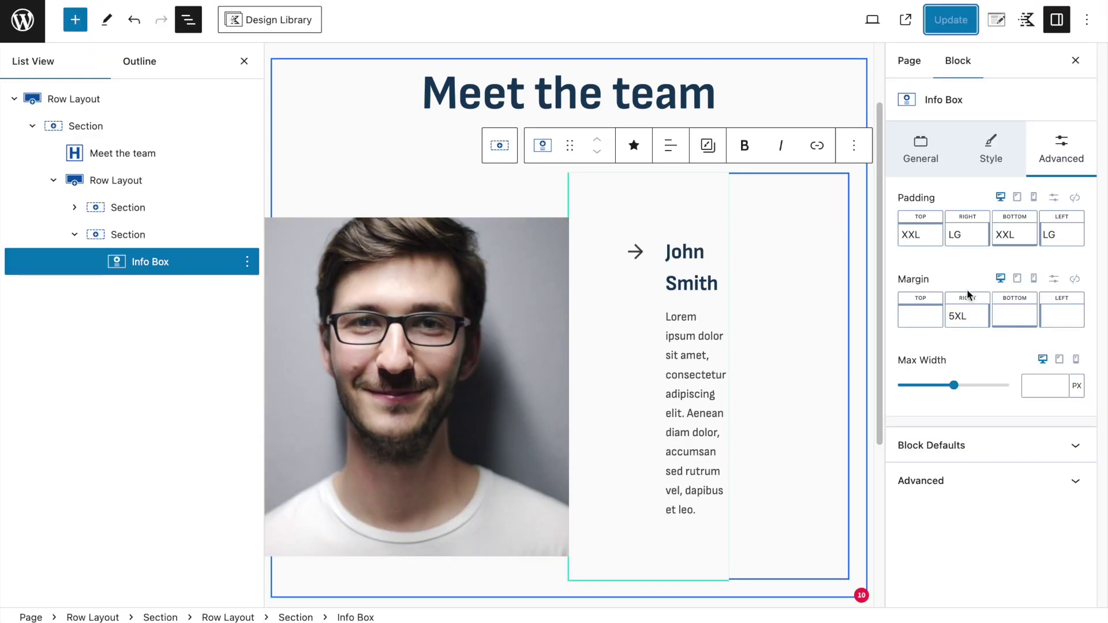
Step: Reset the info box's right margin, set its max width to 400 px, and update the page
left_click(964, 316)
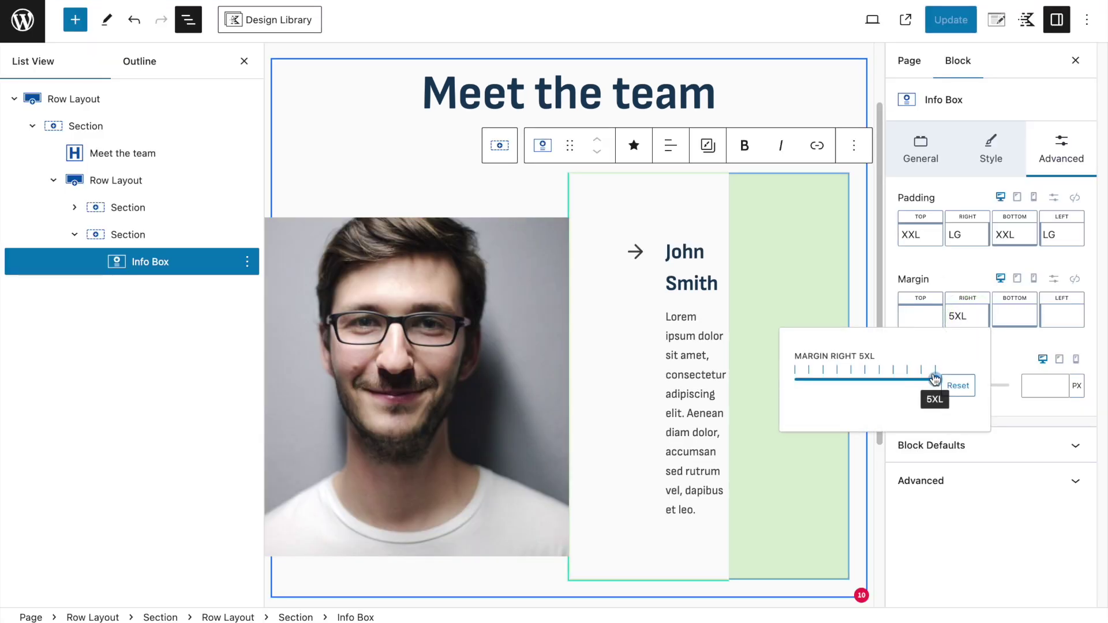
left_click(956, 385)
left_click(1043, 388)
type("400")
left_click(947, 23)
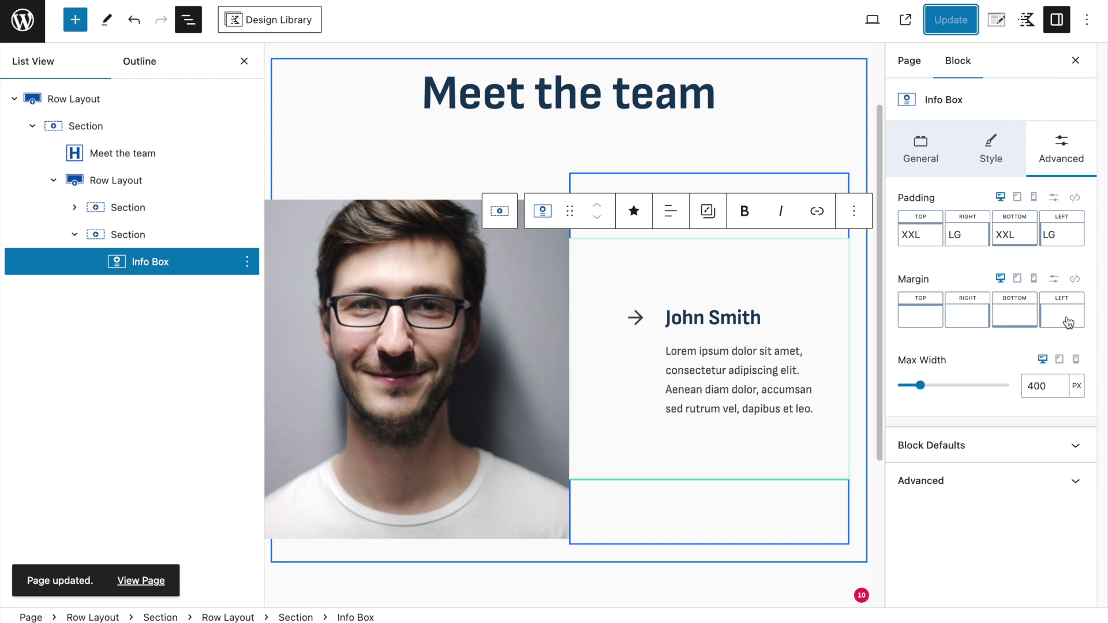
Step: Switch the info box's margin to custom pixel values and try left margins of -120 and -80, updating the page each time
left_click(1054, 280)
left_click(1043, 316)
type("-120")
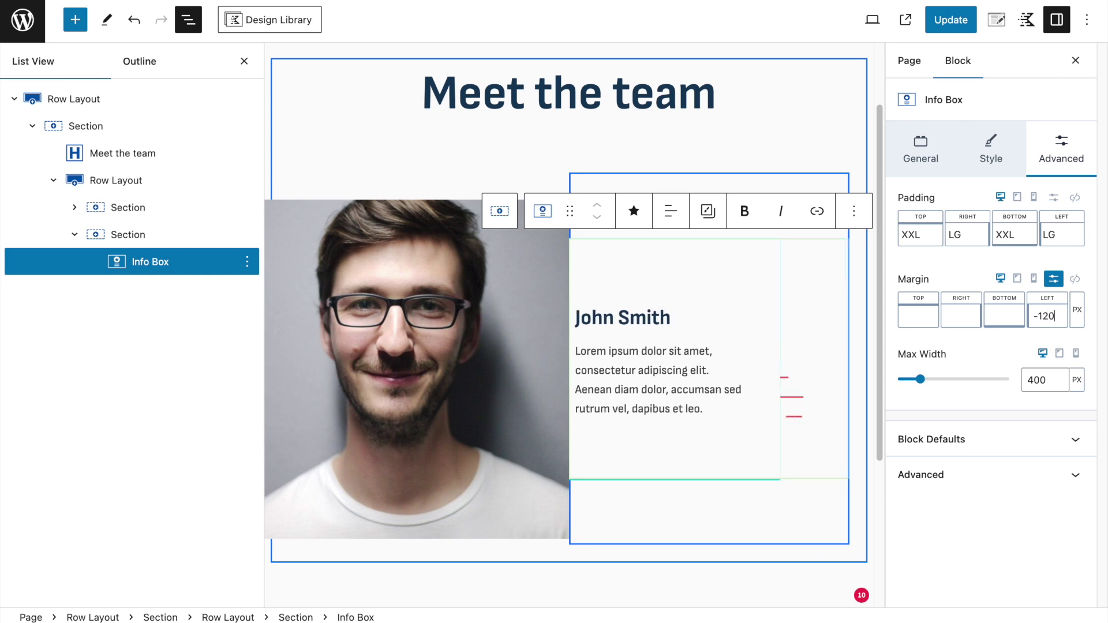
left_click(950, 20)
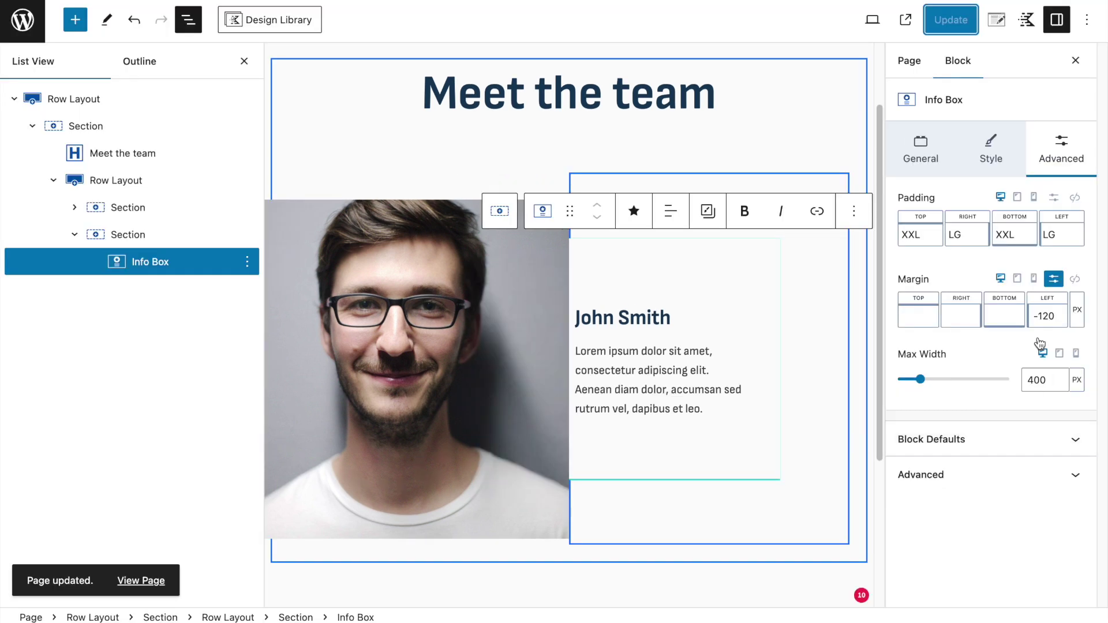
left_click(1039, 315)
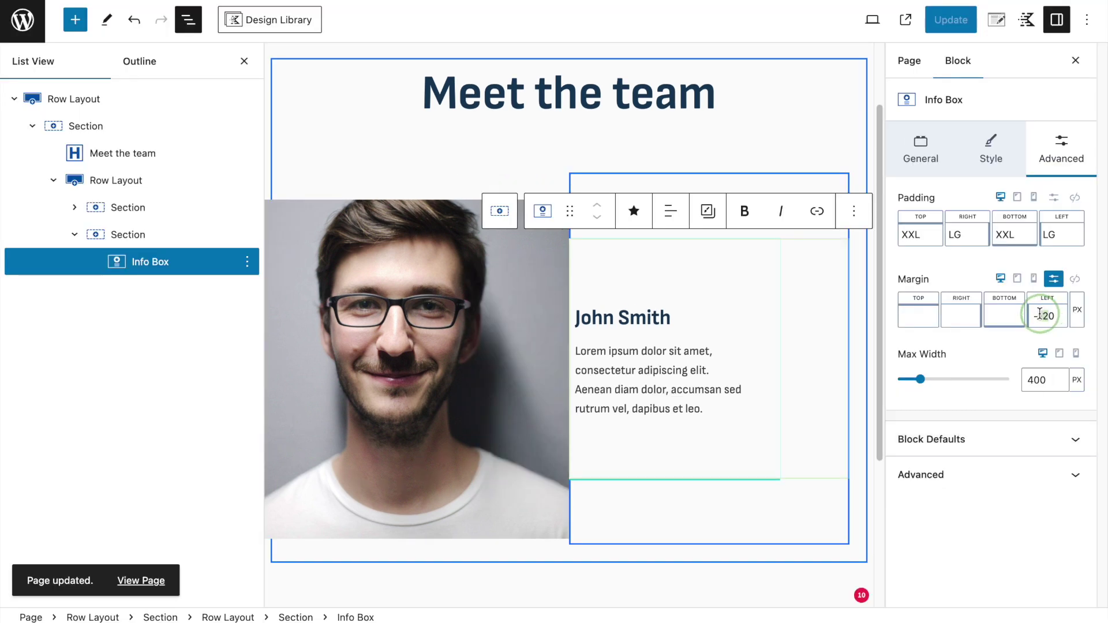
left_click(950, 19)
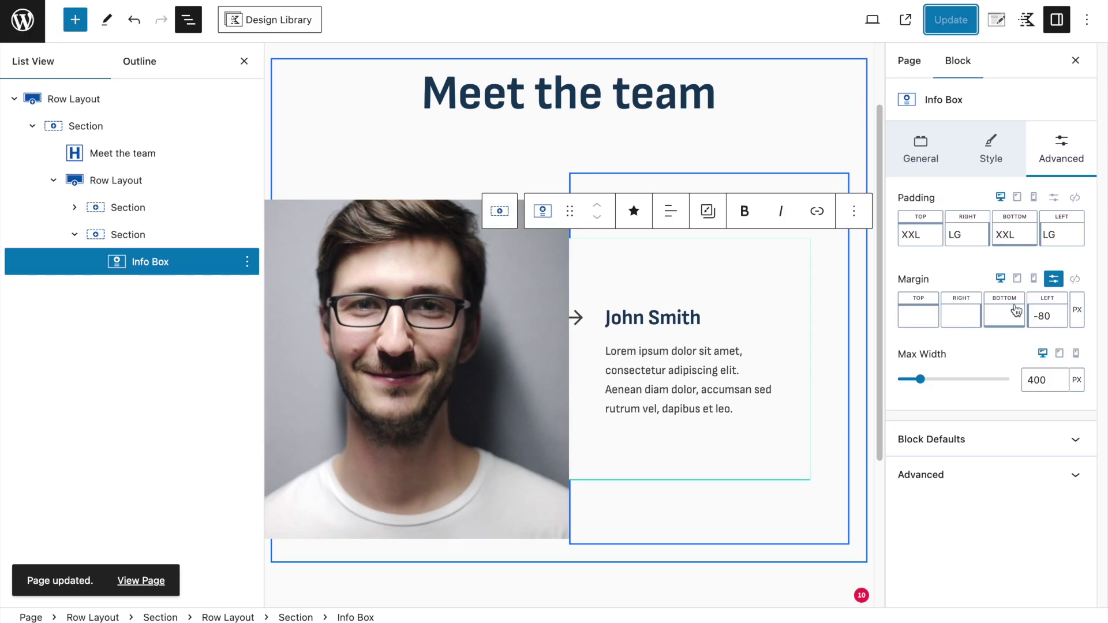
Step: Set the info box's left margin to -60 px, update the page, and check the overlap with the photo on the live page
left_click(1041, 316)
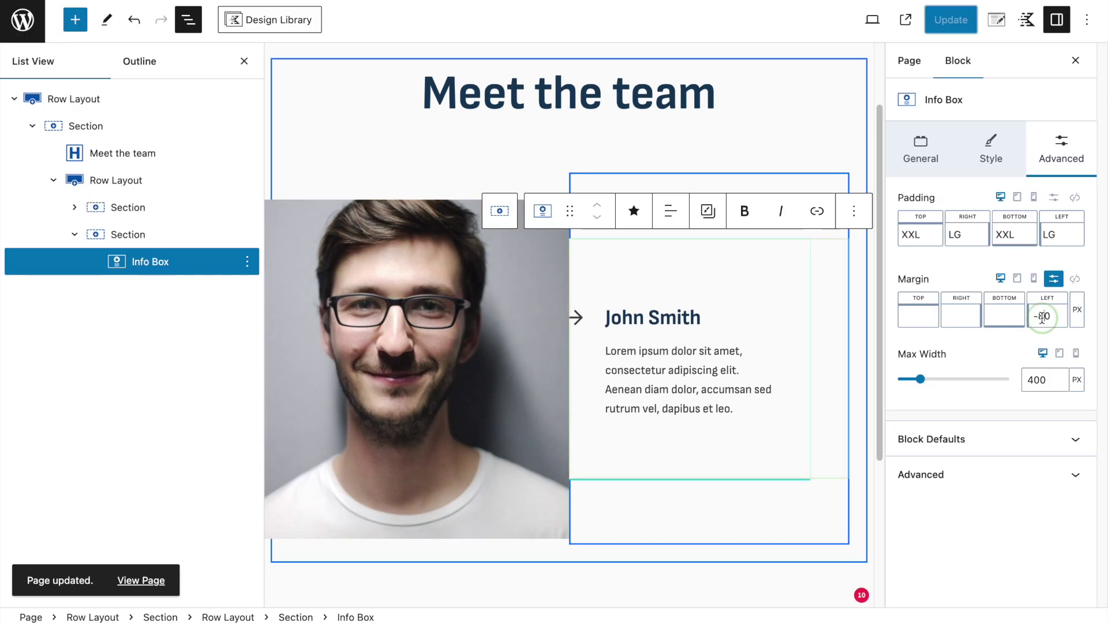
key("BackSpace")
type("6")
left_click(950, 19)
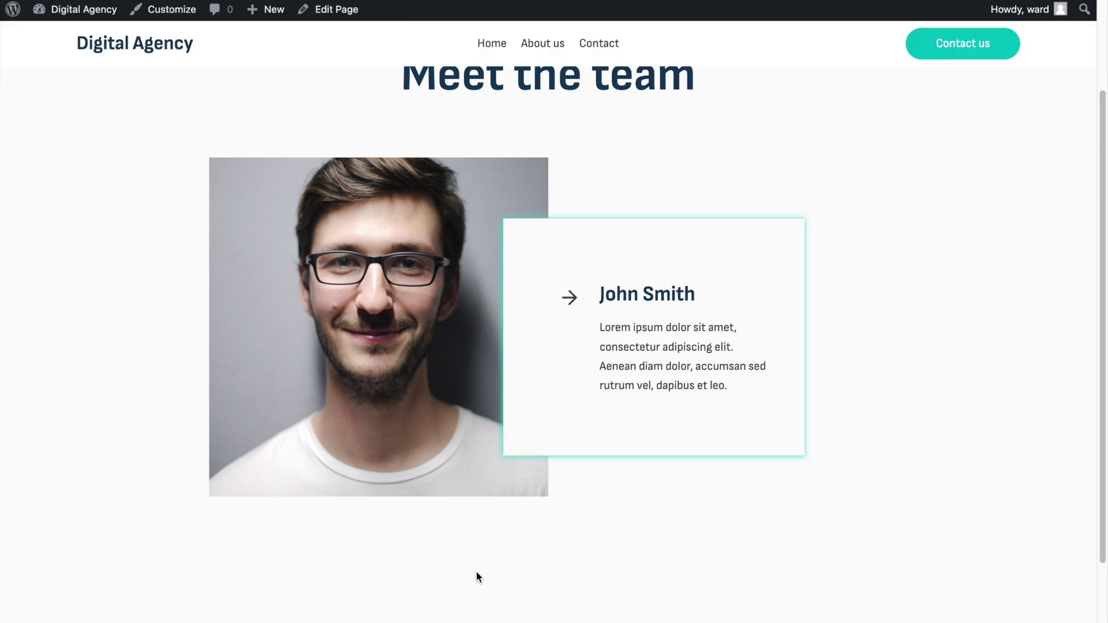
scroll(558, 601, "down", 1)
scroll(559, 606, "up", 1)
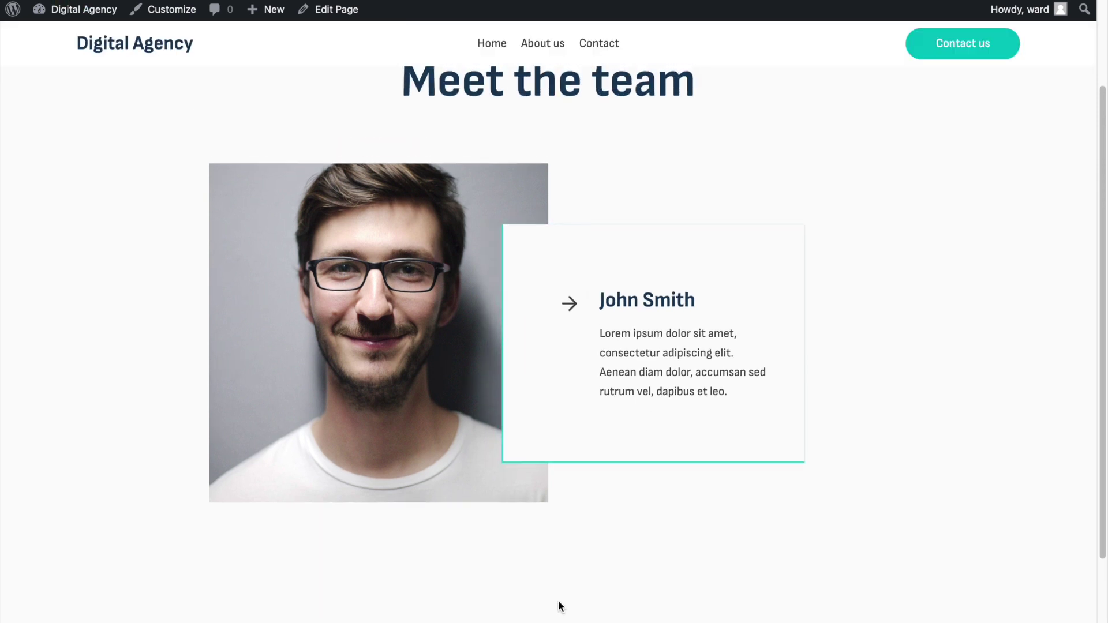
scroll(559, 606, "up", 2)
scroll(558, 603, "down", 1)
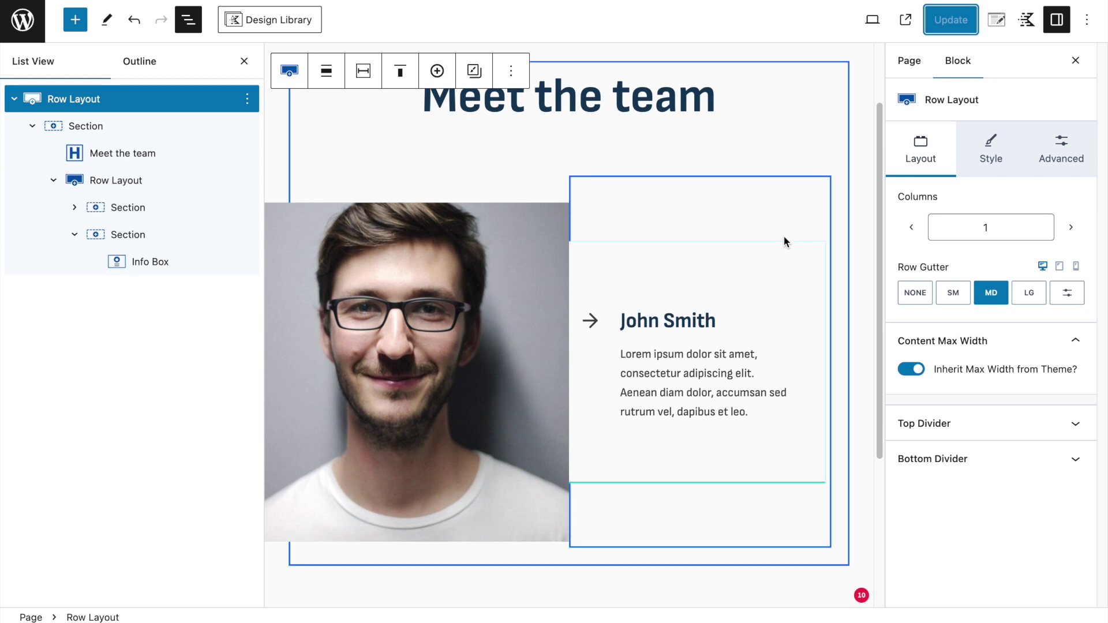
Step: Apply the Grayscale image filter to the team member photo
left_click(378, 283)
scroll(1026, 297, "down", 3)
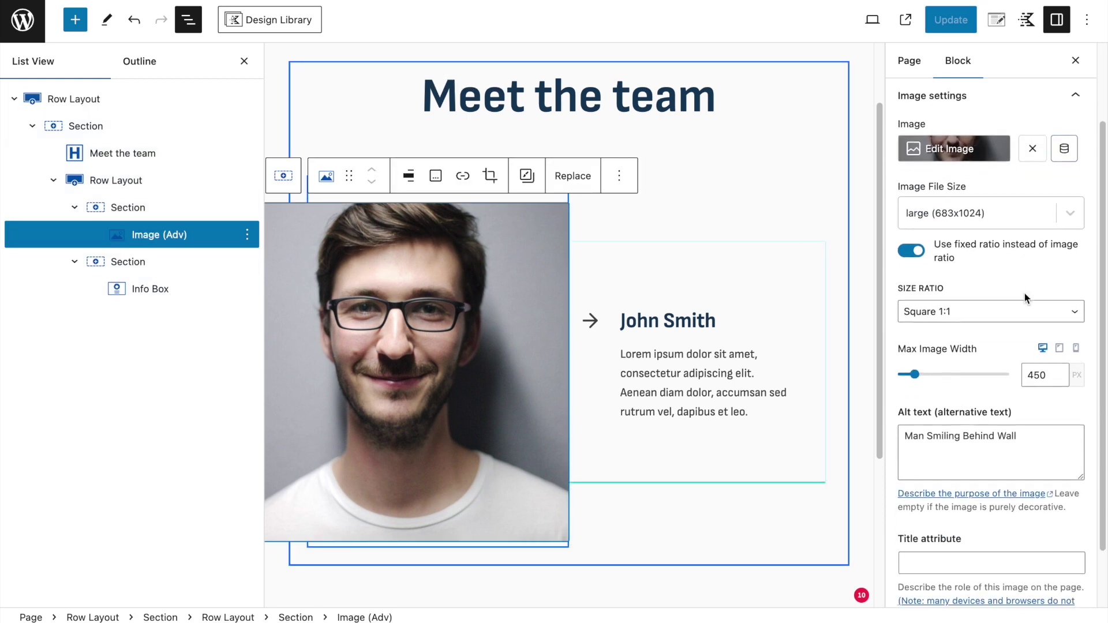
scroll(986, 159, "up", 3)
left_click(986, 159)
scroll(1003, 253, "down", 1)
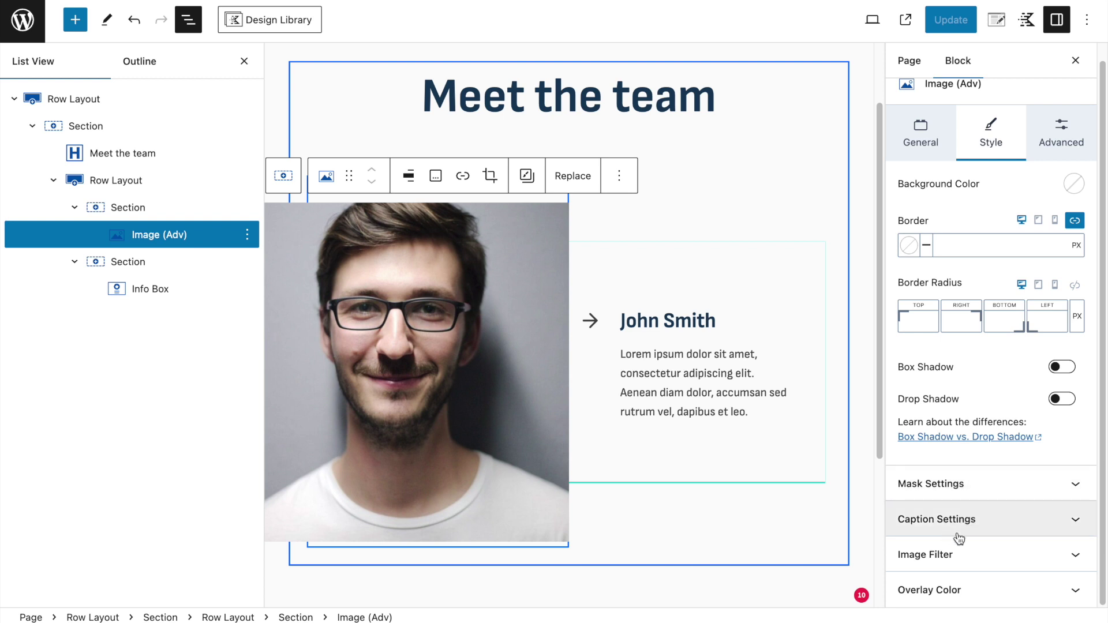
left_click(964, 563)
left_click(959, 519)
left_click(953, 535)
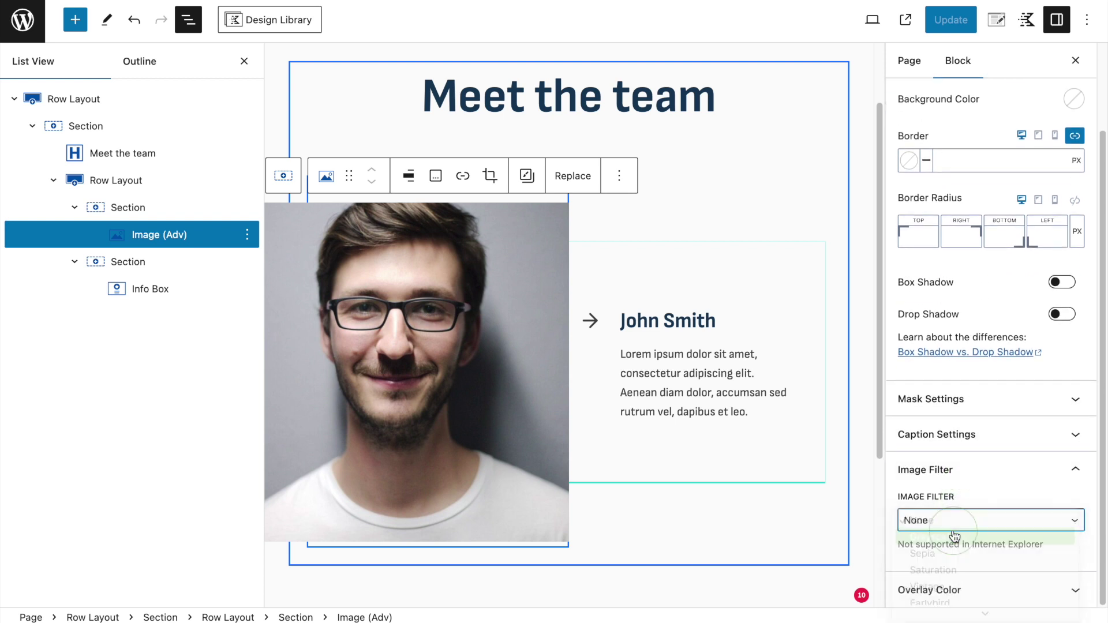
Step: Update the page and check the photo's filter on the live page
left_click(950, 19)
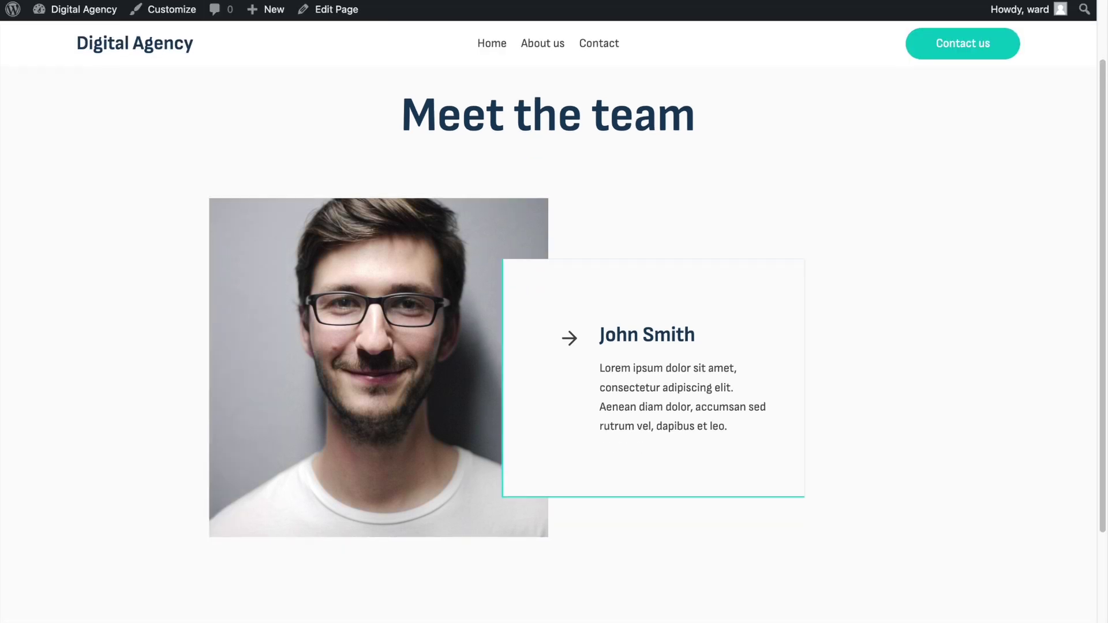
scroll(410, 373, "down", 1)
scroll(410, 373, "up", 3)
scroll(411, 378, "down", 2)
scroll(411, 378, "up", 2)
scroll(479, 212, "down", 1)
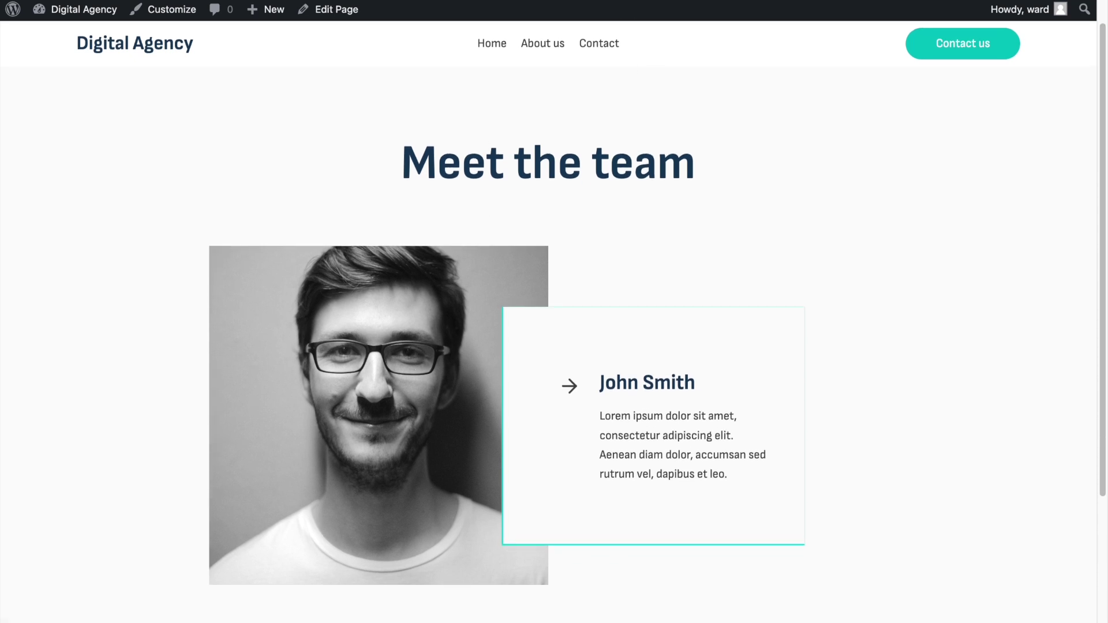
key("super+w")
Step: Duplicate the inner two-column row layout holding the photo and info box
scroll(754, 210, "down", 3)
scroll(490, 156, "up", 2)
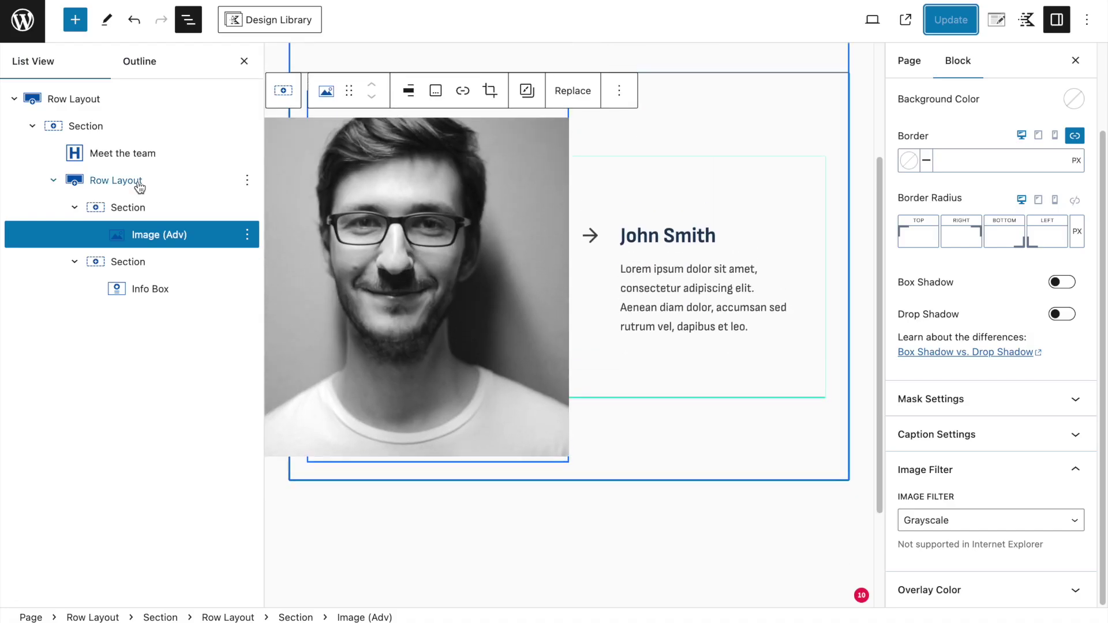
left_click(139, 186)
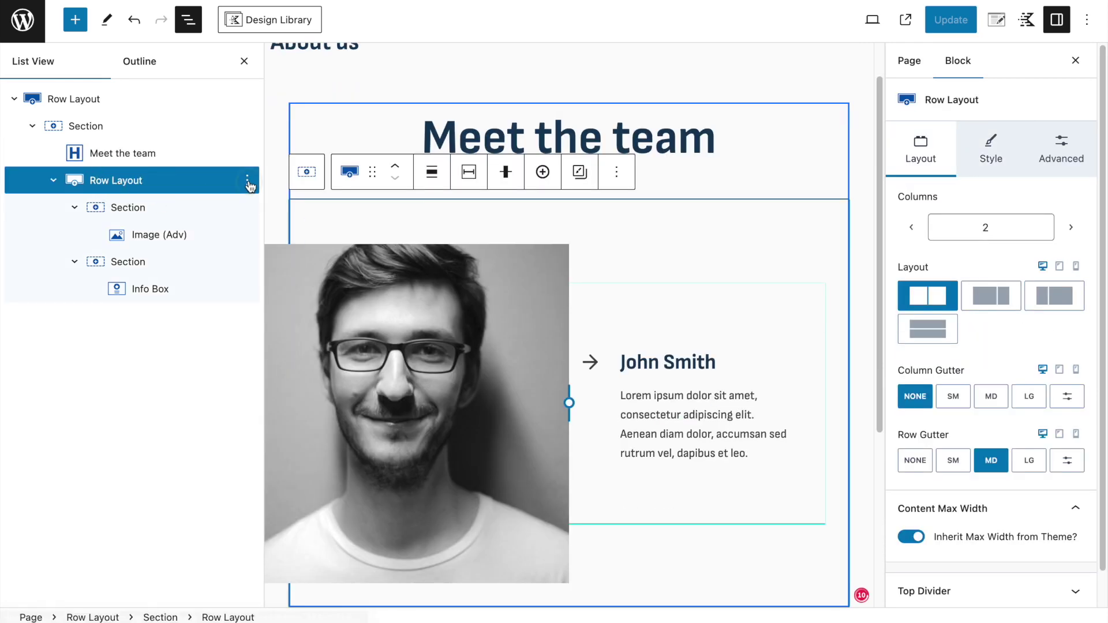
left_click(247, 180)
left_click(305, 274)
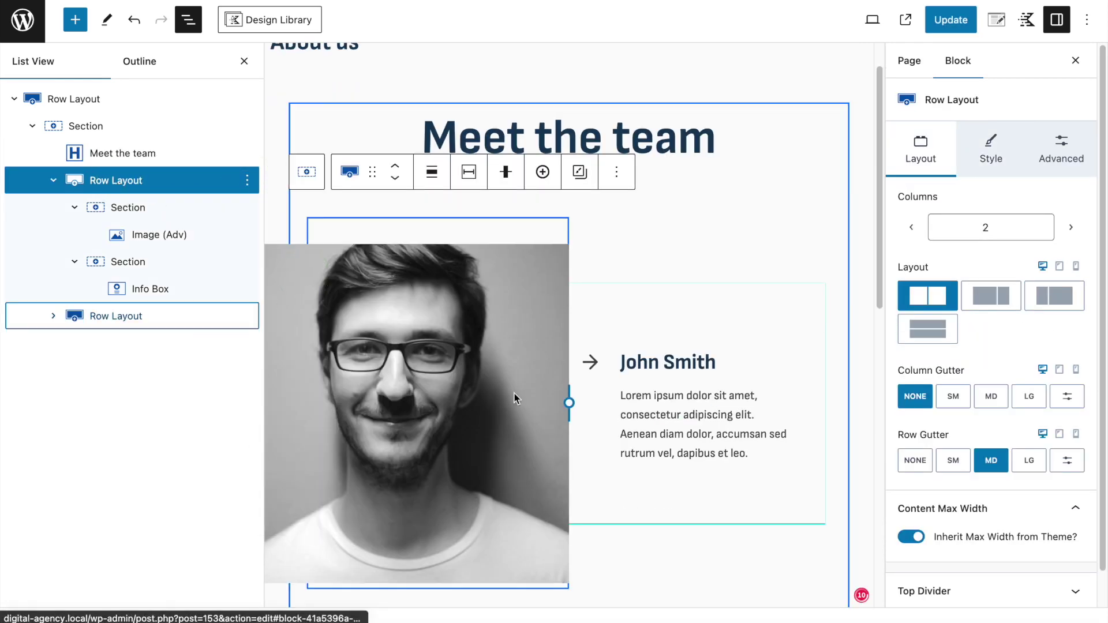
scroll(514, 395, "down", 2)
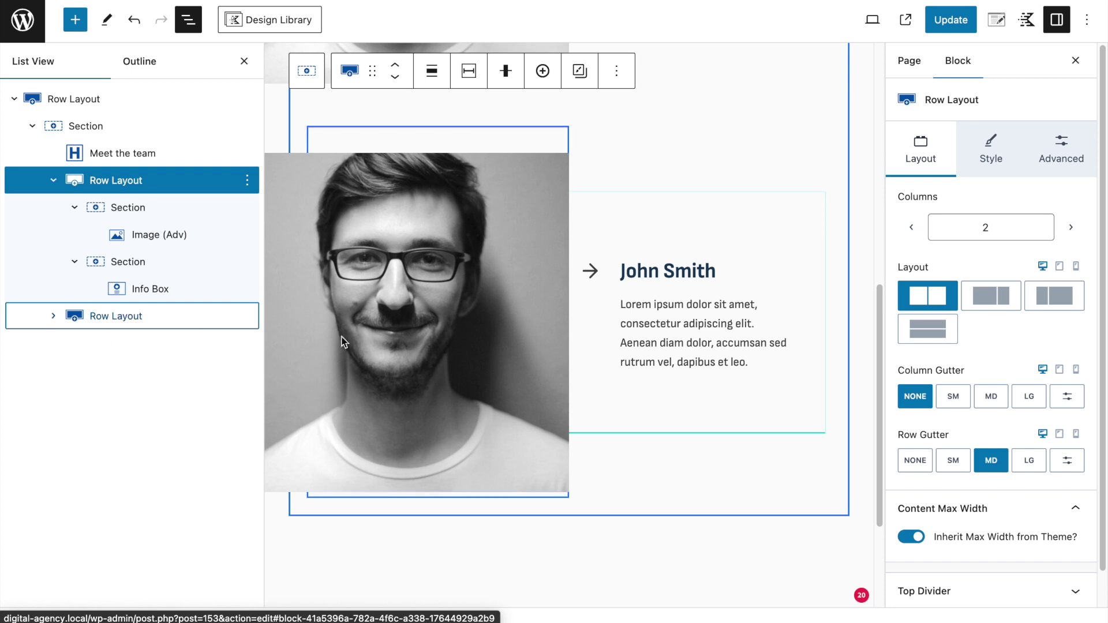
Step: Swap the columns of the duplicated team row by moving the photo's section after the info box's section
left_click(387, 260)
left_click(282, 125)
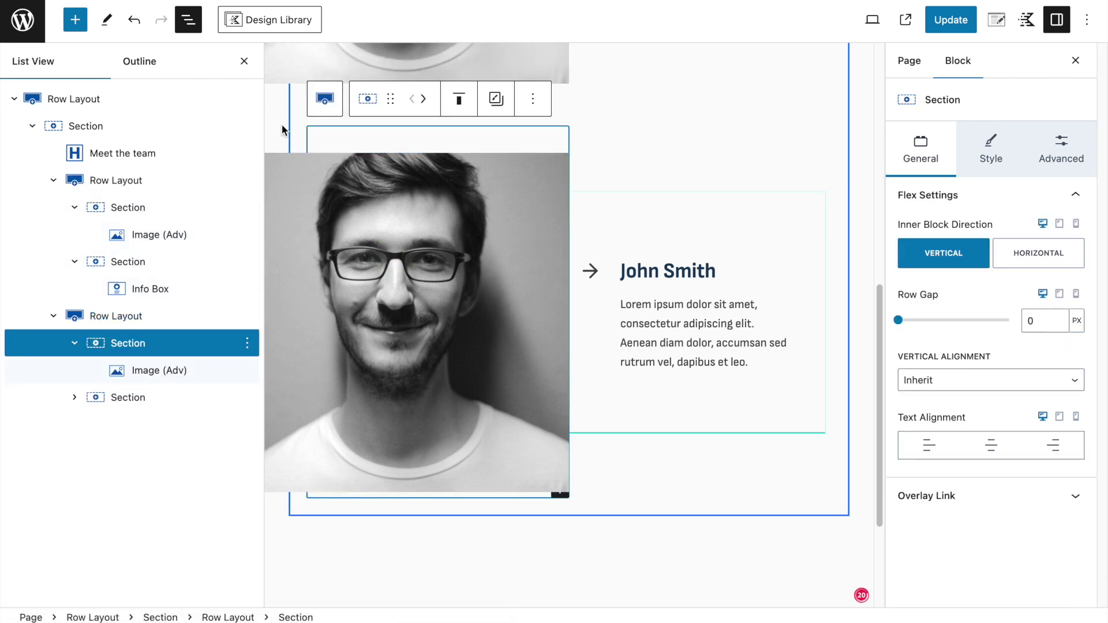
left_click(425, 99)
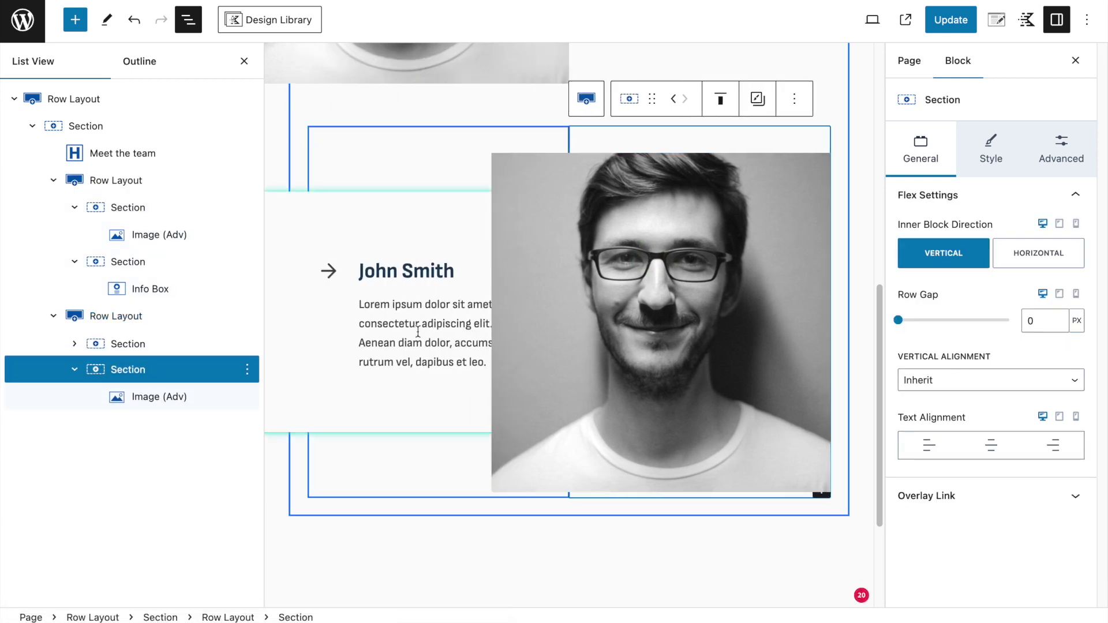
Step: Replace the duplicated row's photo with woman-in-collared-shirt.jpeg and change the first name in its info box title
left_click(698, 281)
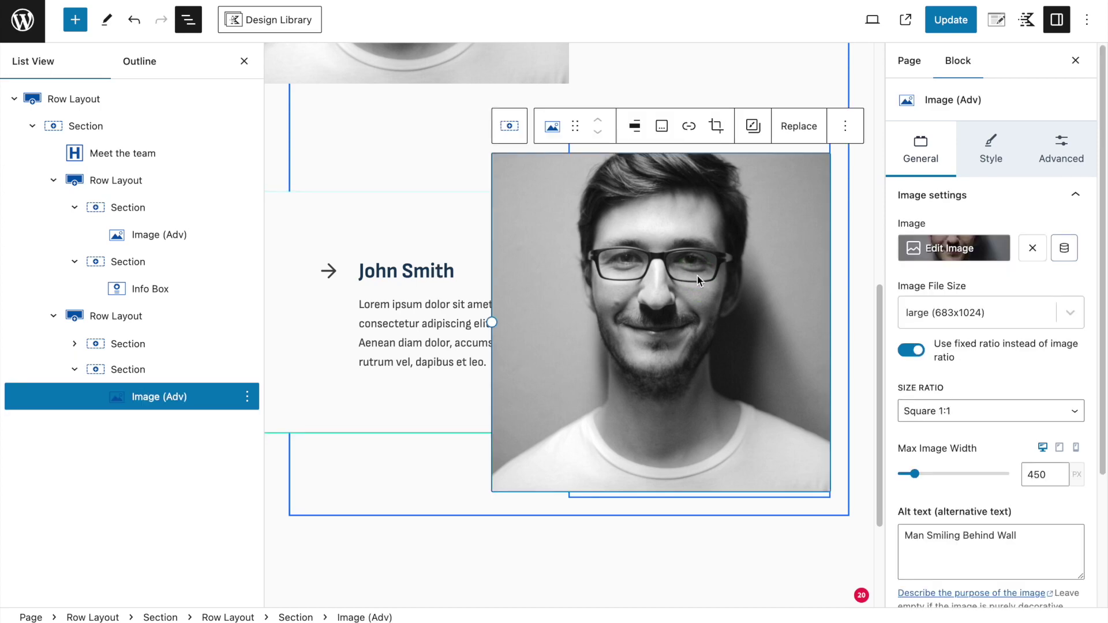
left_click(912, 250)
left_click(455, 210)
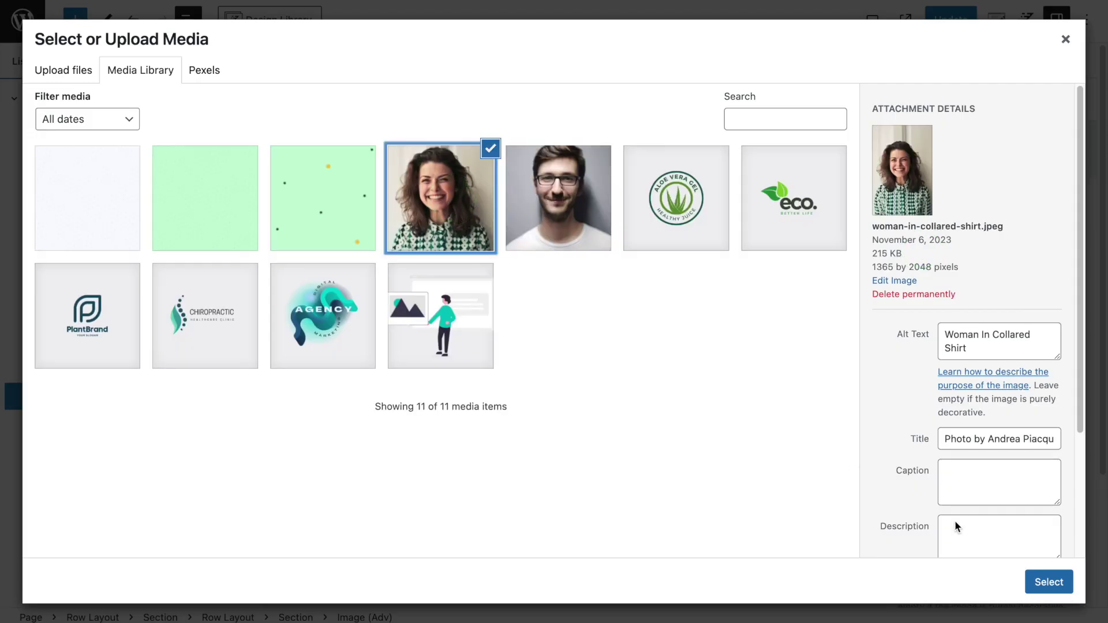
left_click(1056, 594)
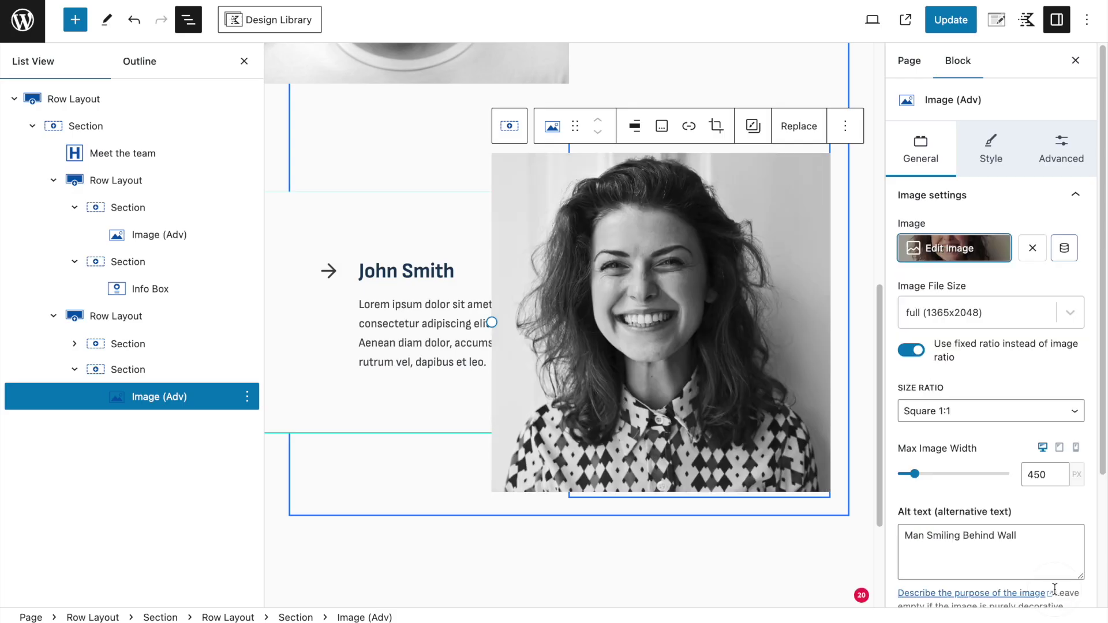
double_click(368, 268)
type("Jane")
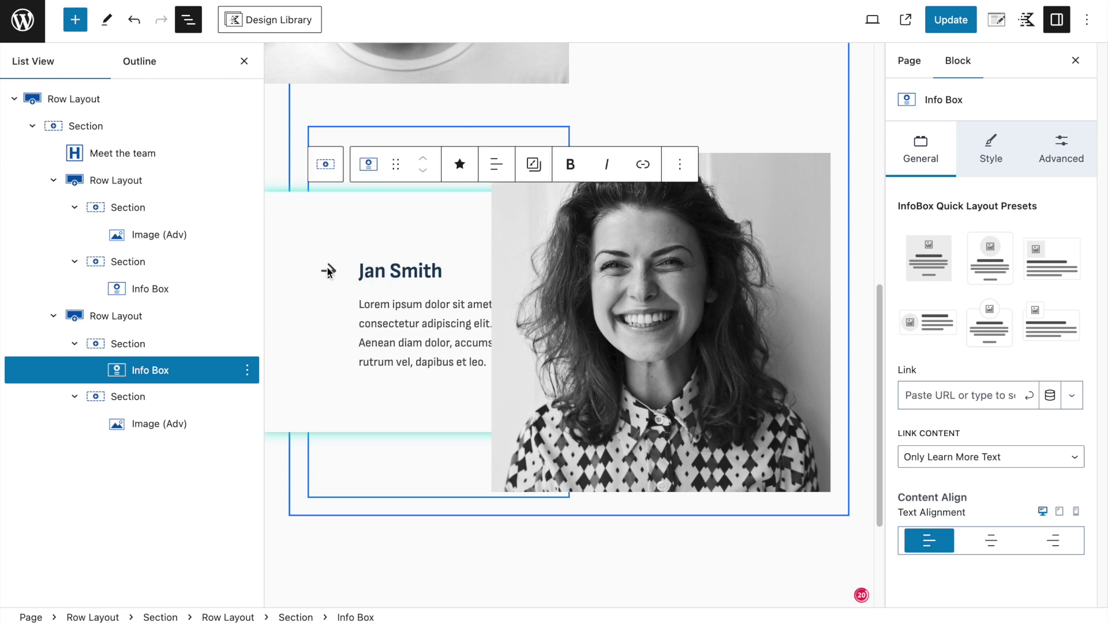
Step: Clear the left margin of the info box in the second team row
left_click(1070, 158)
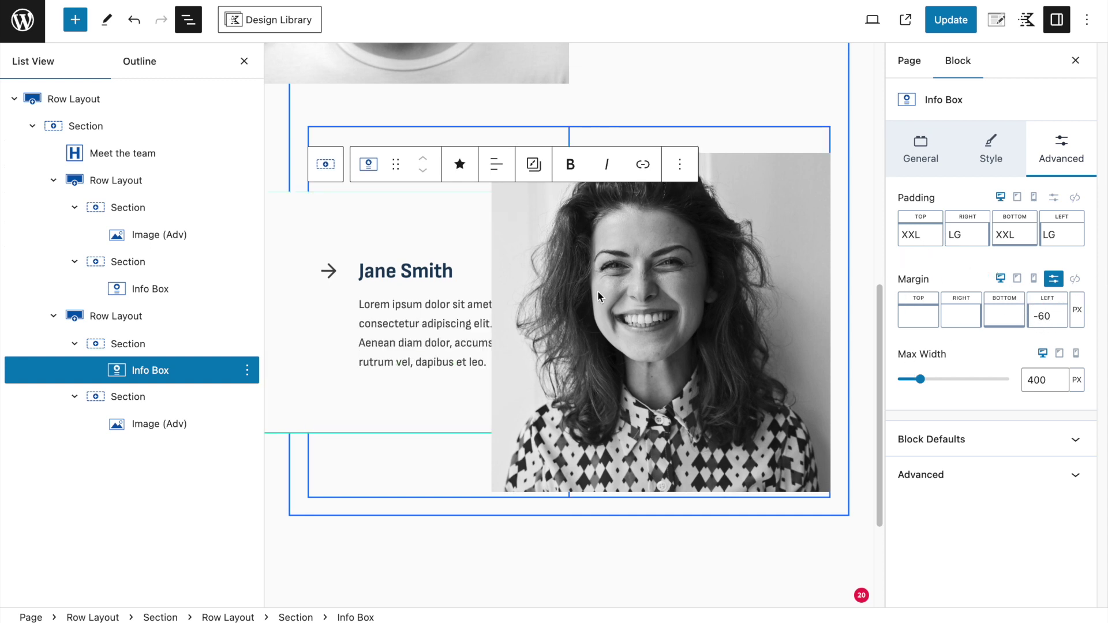
left_click(153, 346)
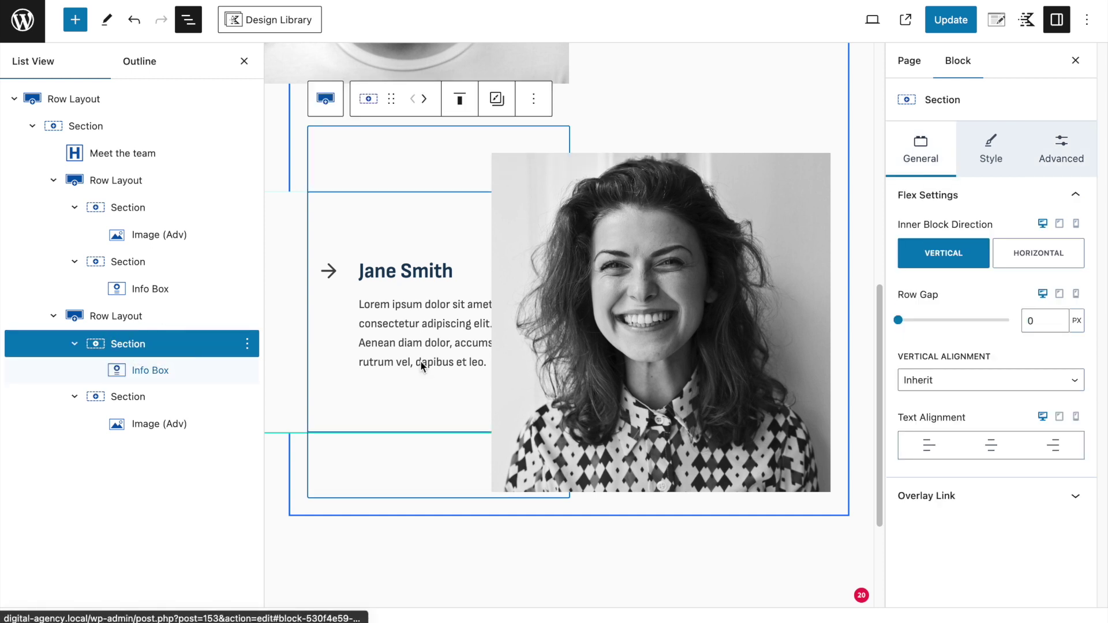
left_click(1060, 151)
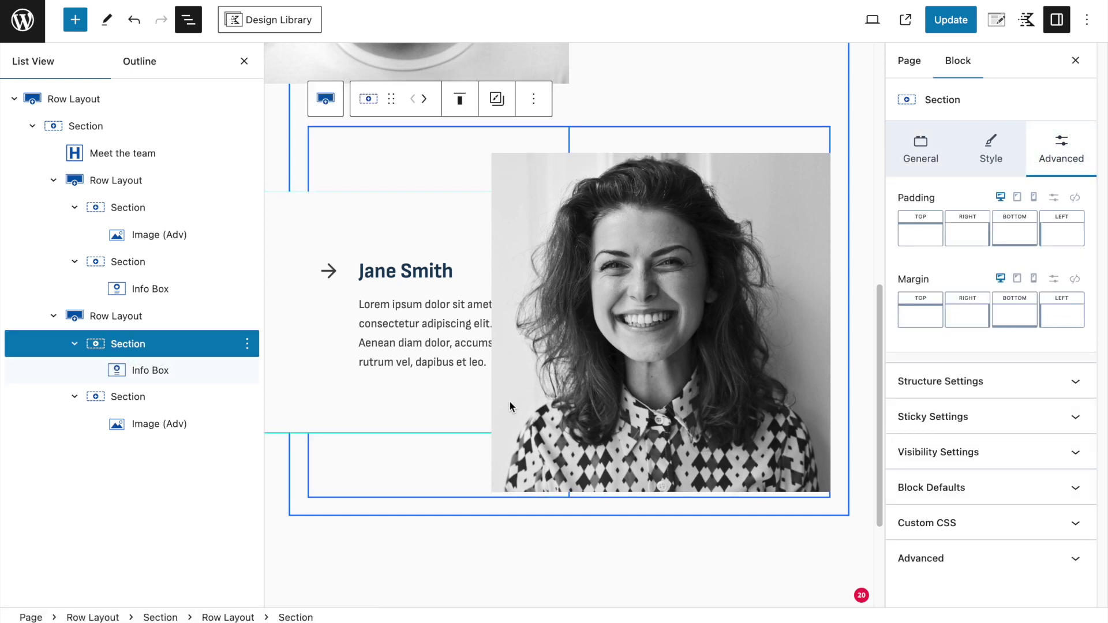
left_click(150, 370)
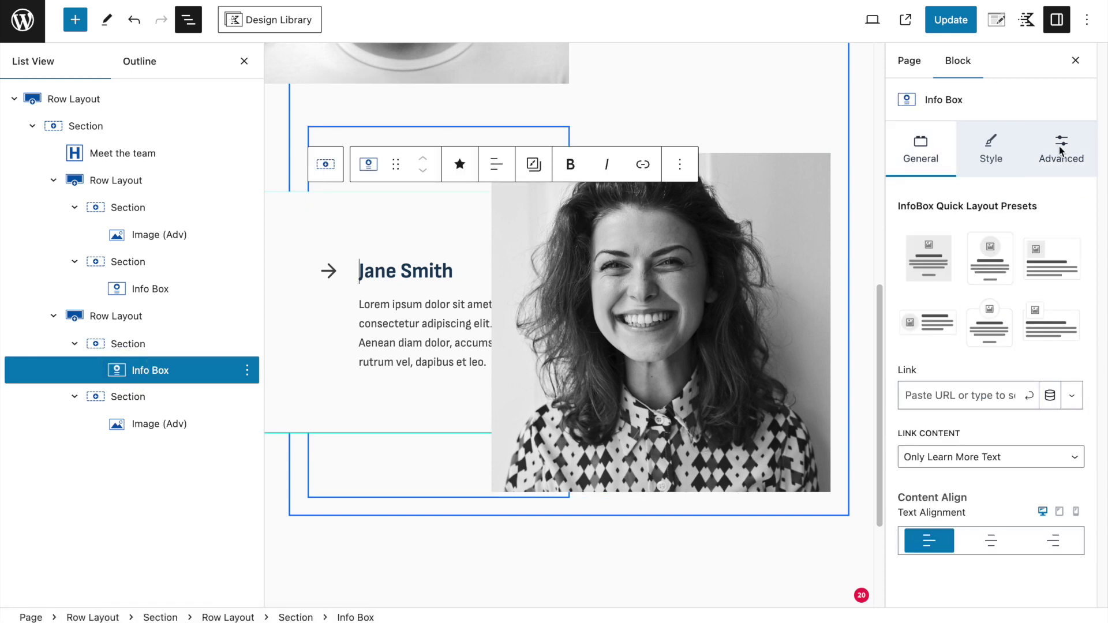
double_click(1041, 316)
key("BackSpace")
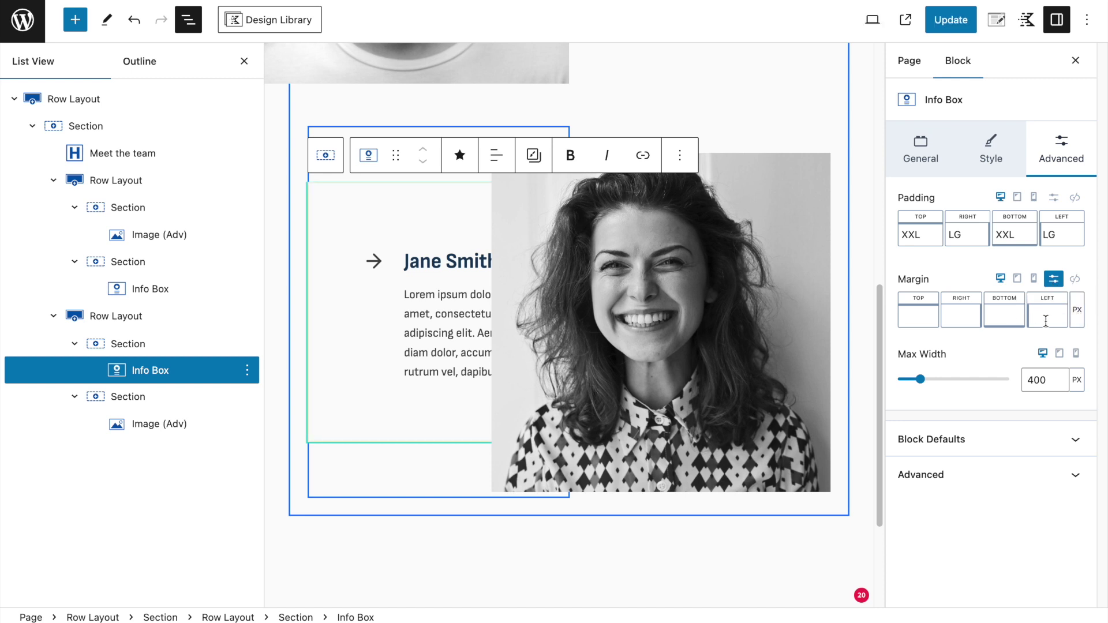
Step: Set the left margin of the second team row's photo to -60 px
left_click(638, 269)
left_click(1061, 148)
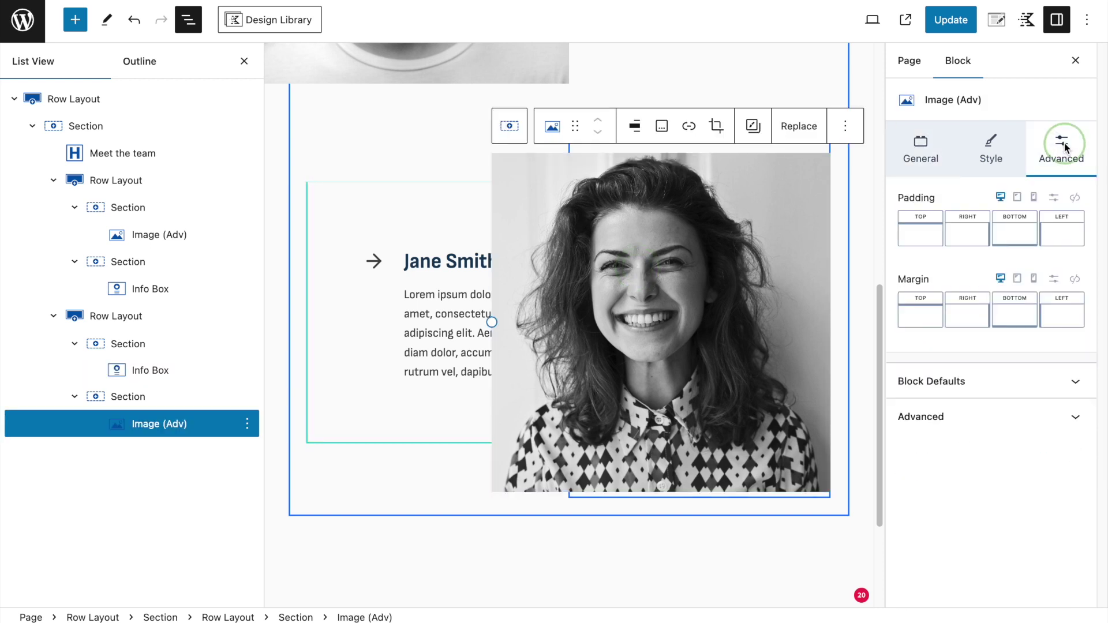
left_click(1053, 279)
left_click(1039, 321)
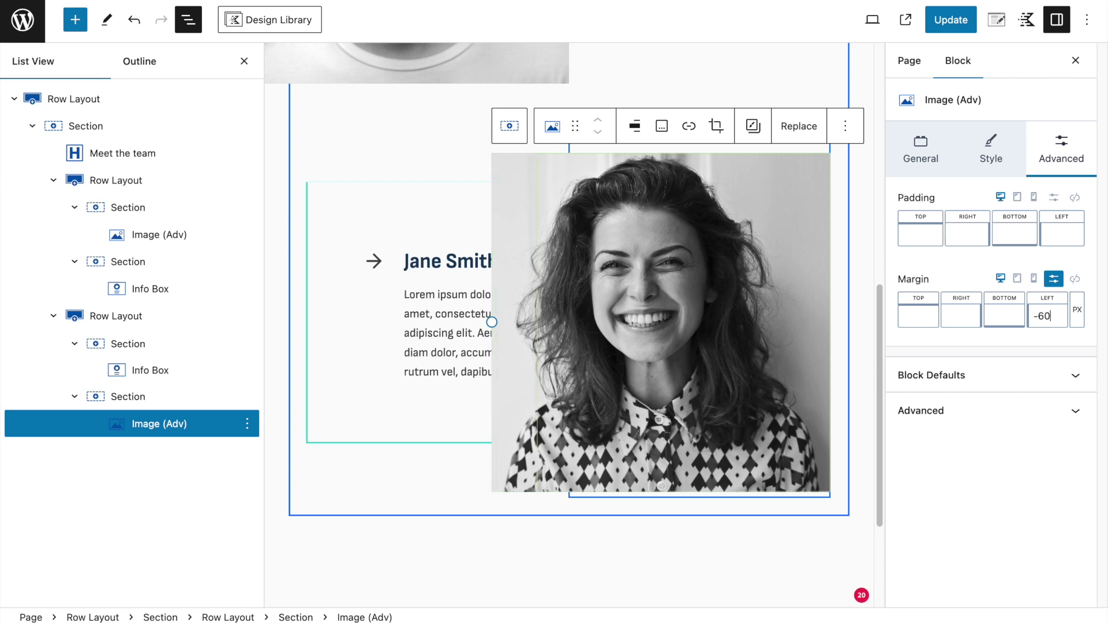
Step: Update the page and check the second team row's photo and info box spacing on the live page
left_click(950, 20)
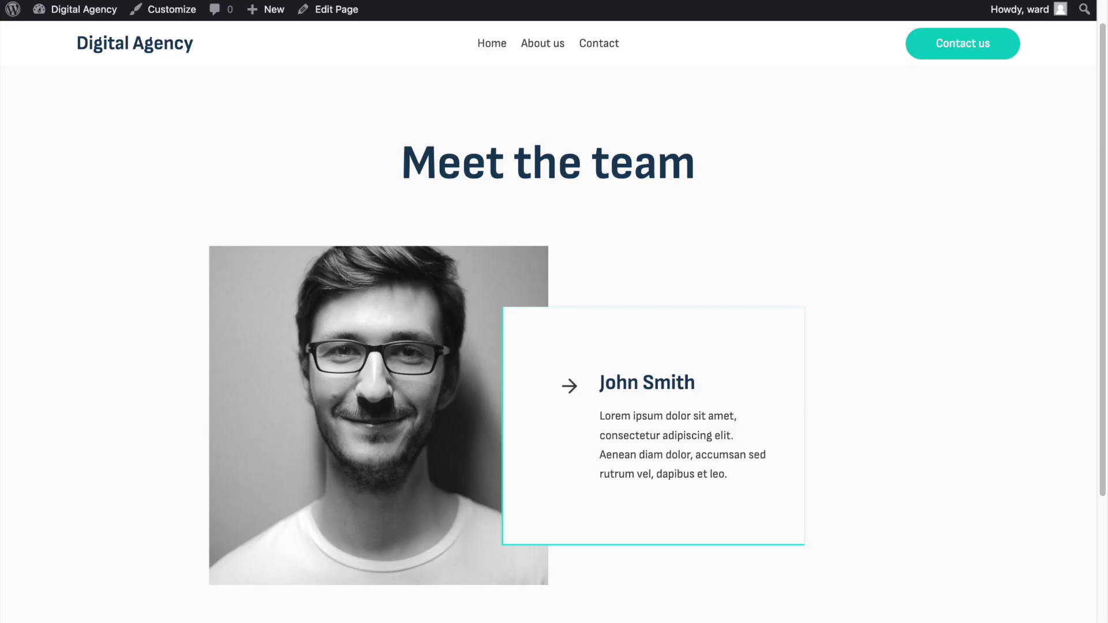
scroll(466, 288, "down", 7)
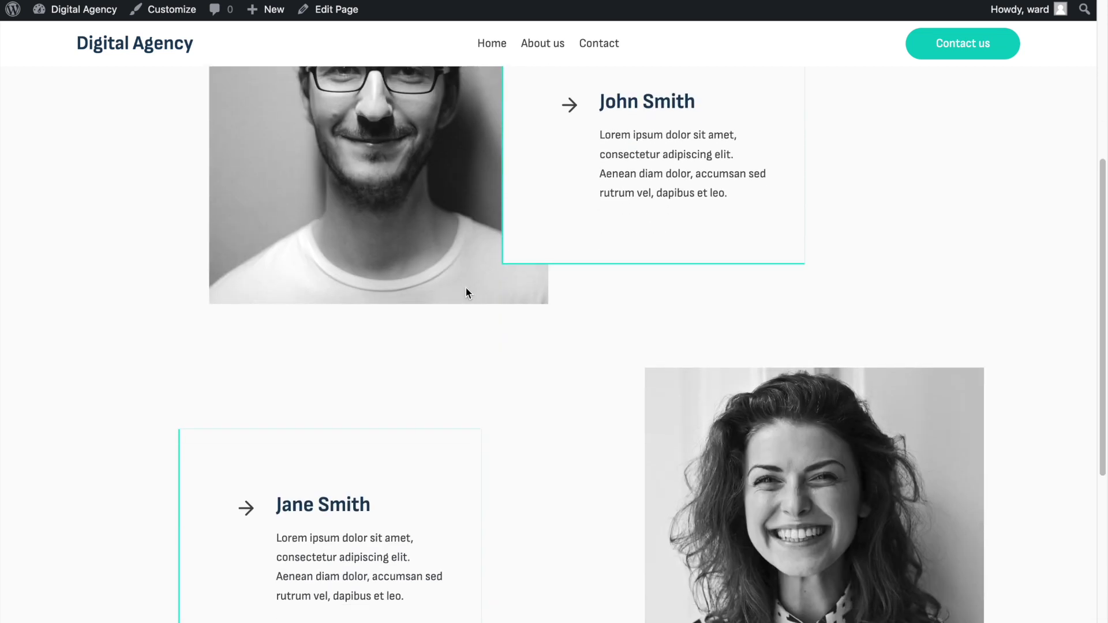
scroll(663, 423, "down", 1)
scroll(652, 403, "up", 2)
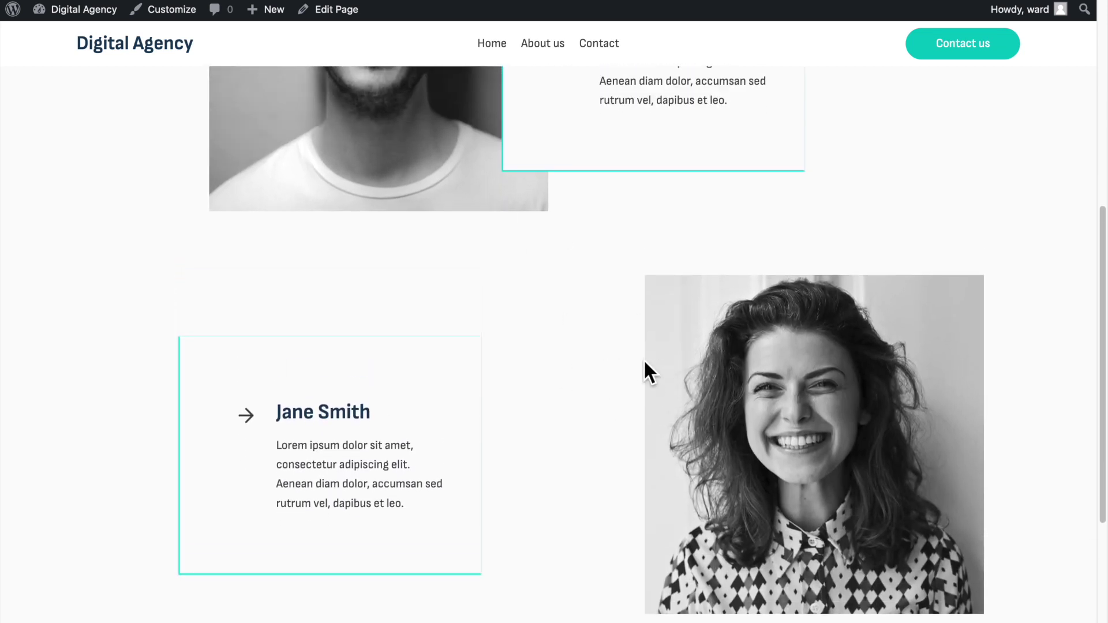
scroll(623, 362, "down", 1)
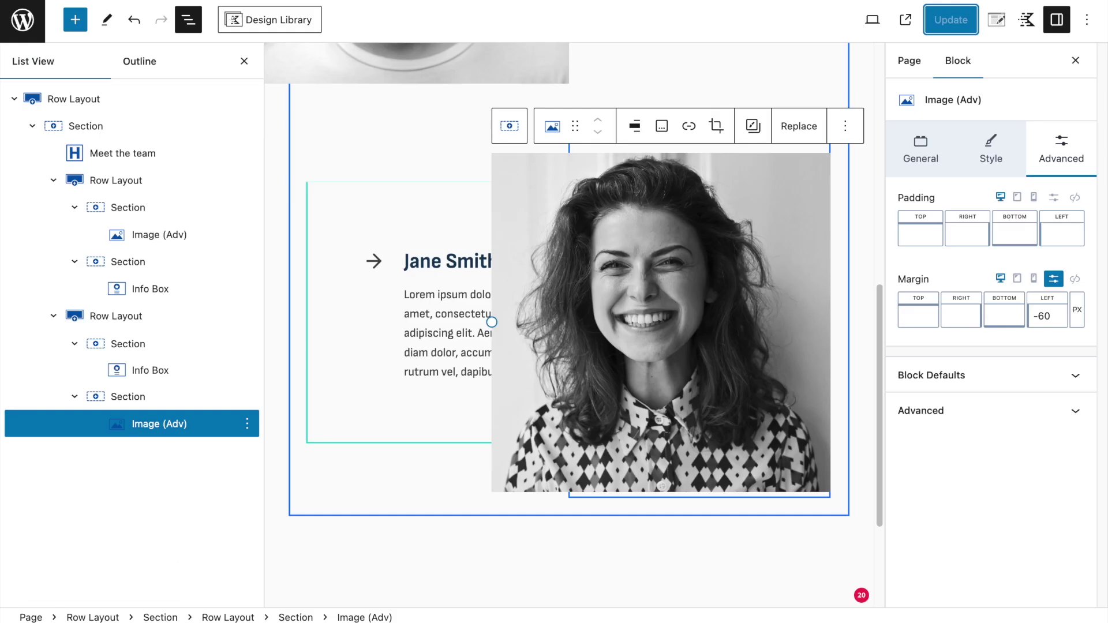
Step: Change the alignment of the second team row's photo to Align left
left_click(710, 245)
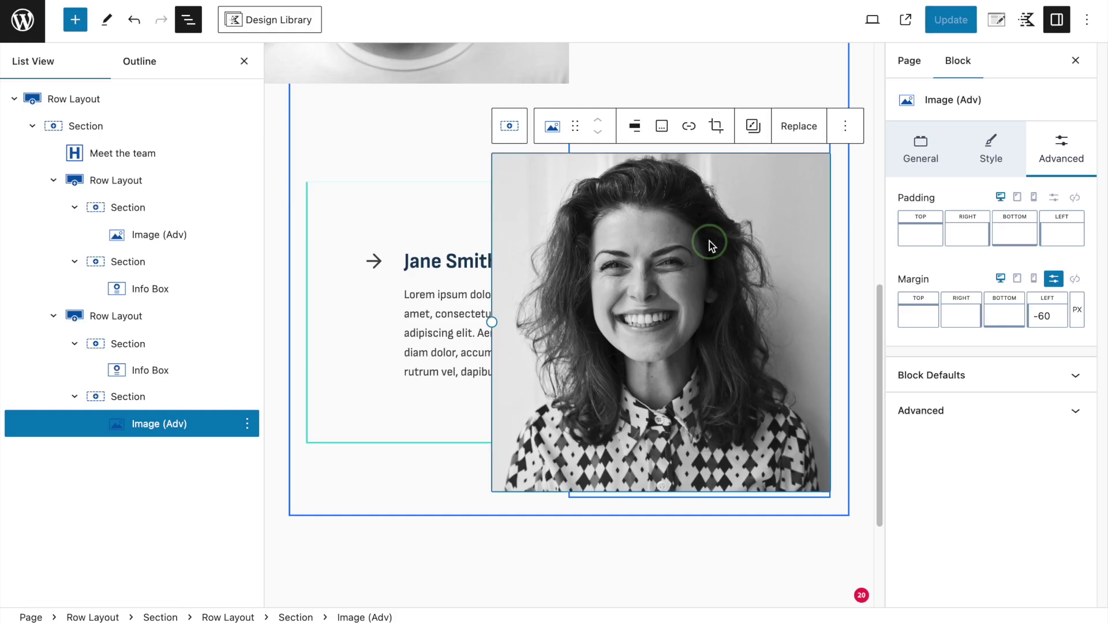
left_click(634, 125)
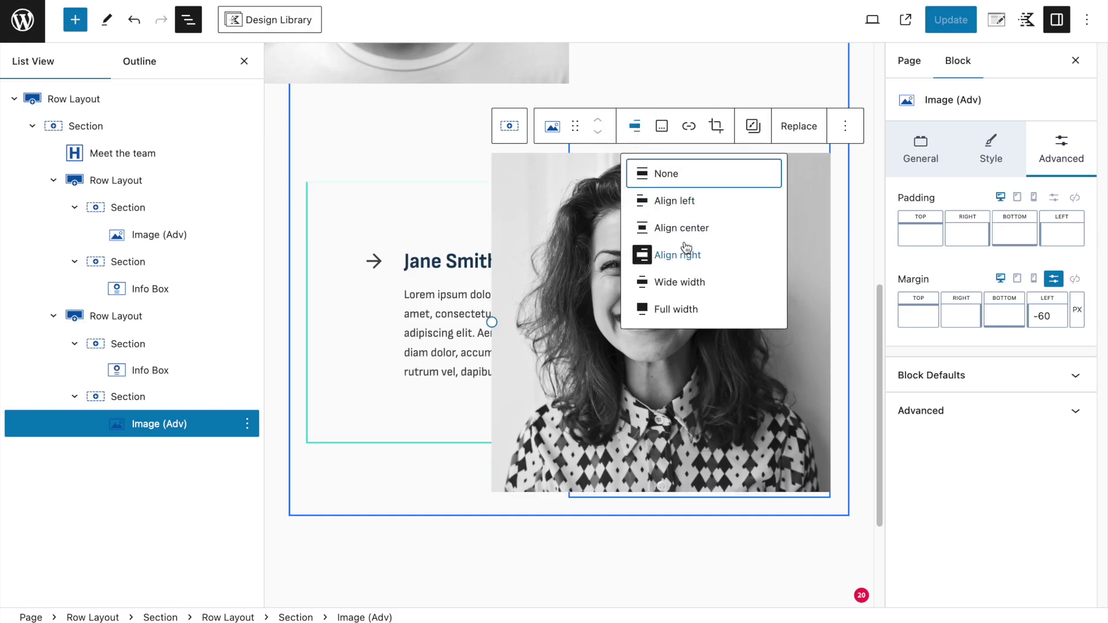
left_click(674, 200)
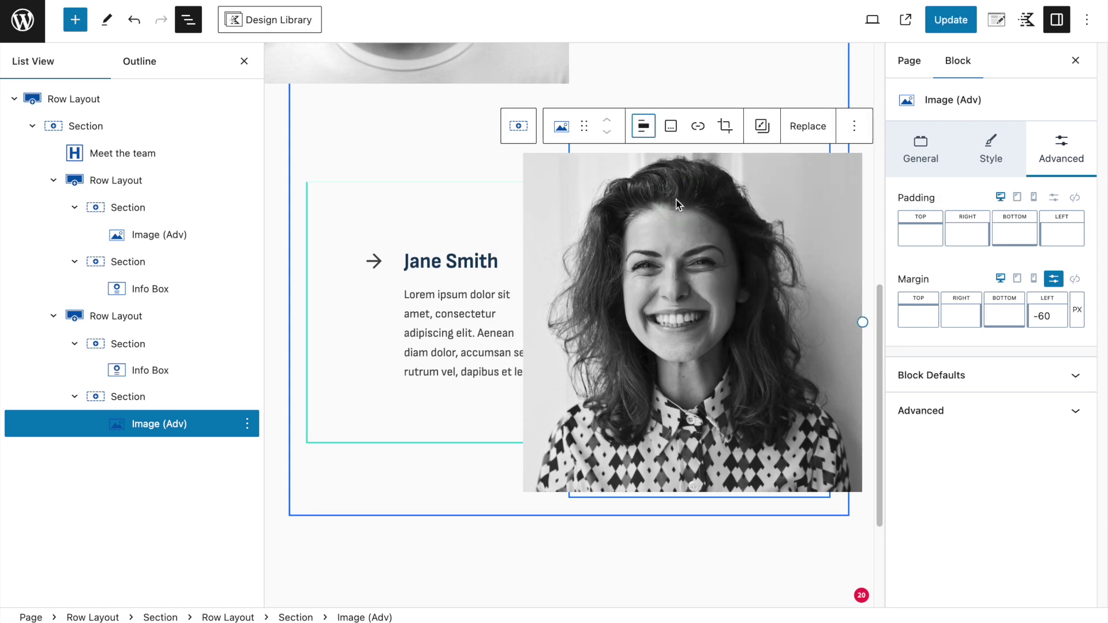
Step: Update the page and compare both team rows on the reloaded live page
left_click(950, 19)
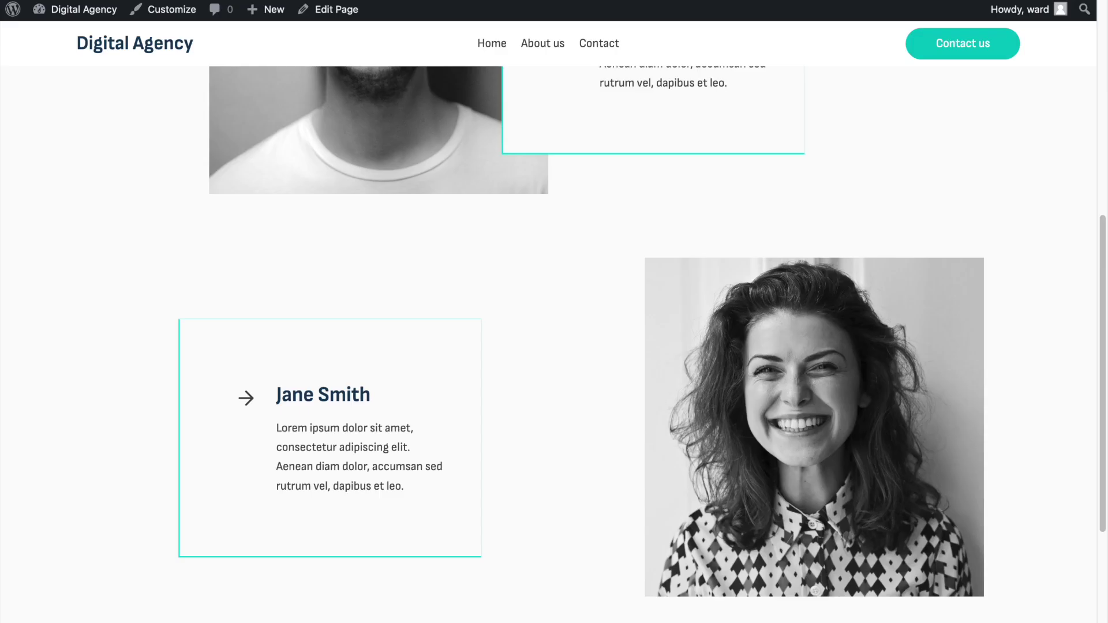
key("super+r")
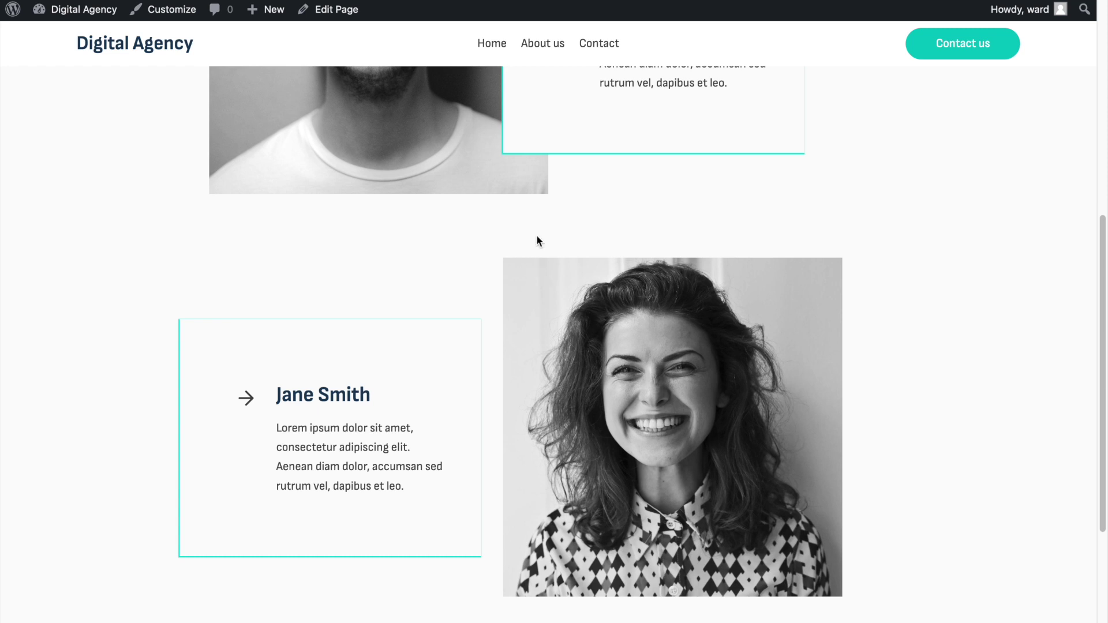
scroll(525, 200, "up", 5)
scroll(525, 202, "down", 3)
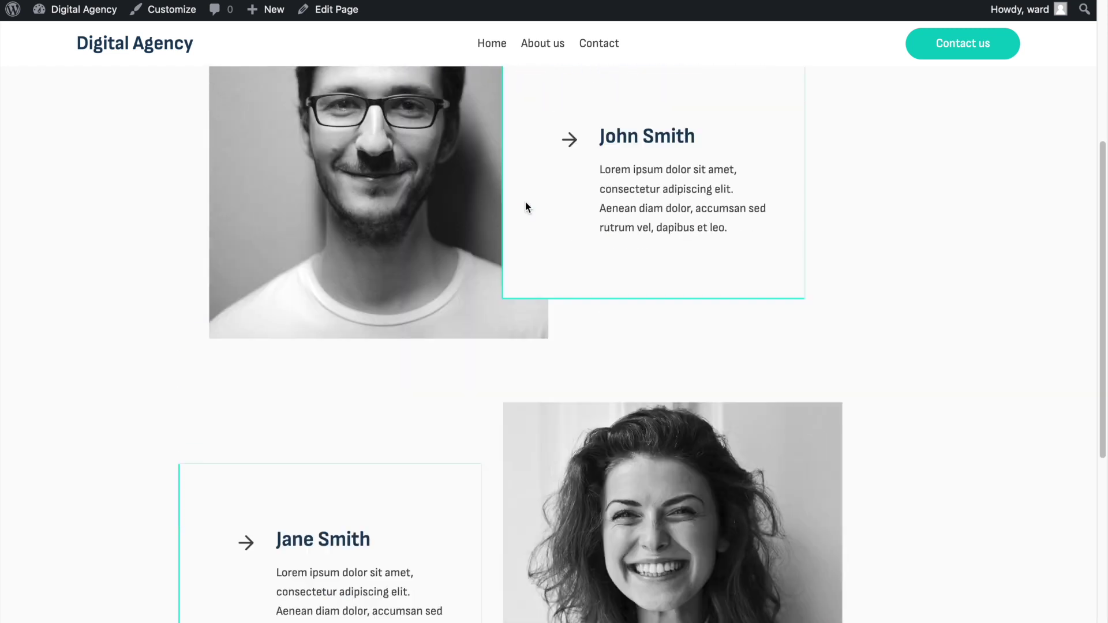
scroll(462, 448, "down", 2)
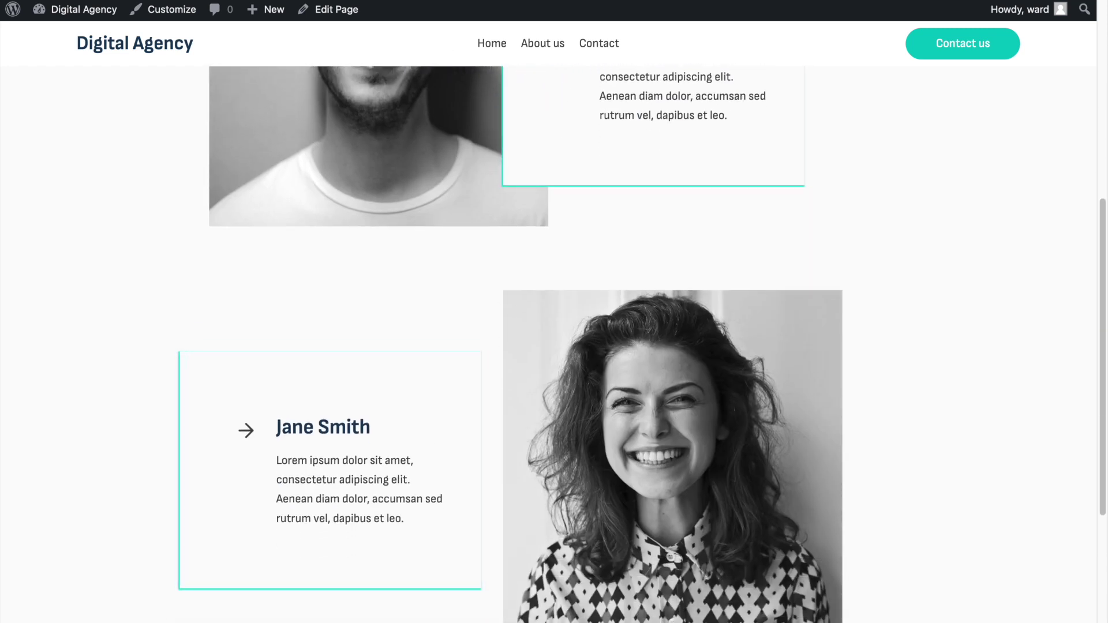
Step: Clear the left margin of the second row's photo, update the page, and check its position on the live page
key("ctrl+Tab")
scroll(548, 306, "down", 1)
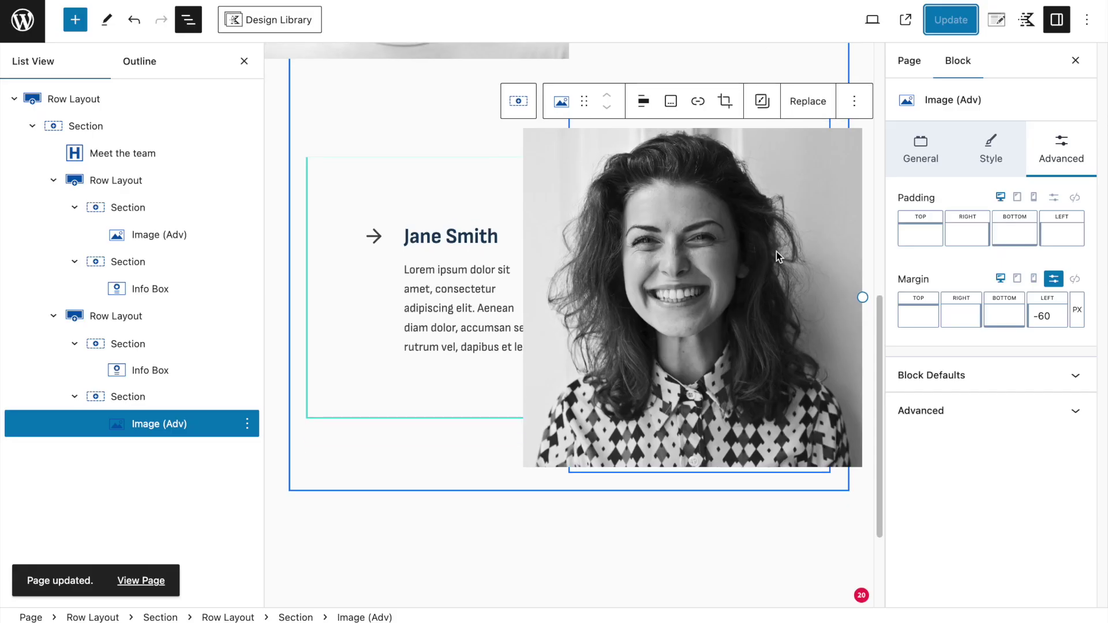
left_click(1035, 320)
key("BackSpace")
type("-")
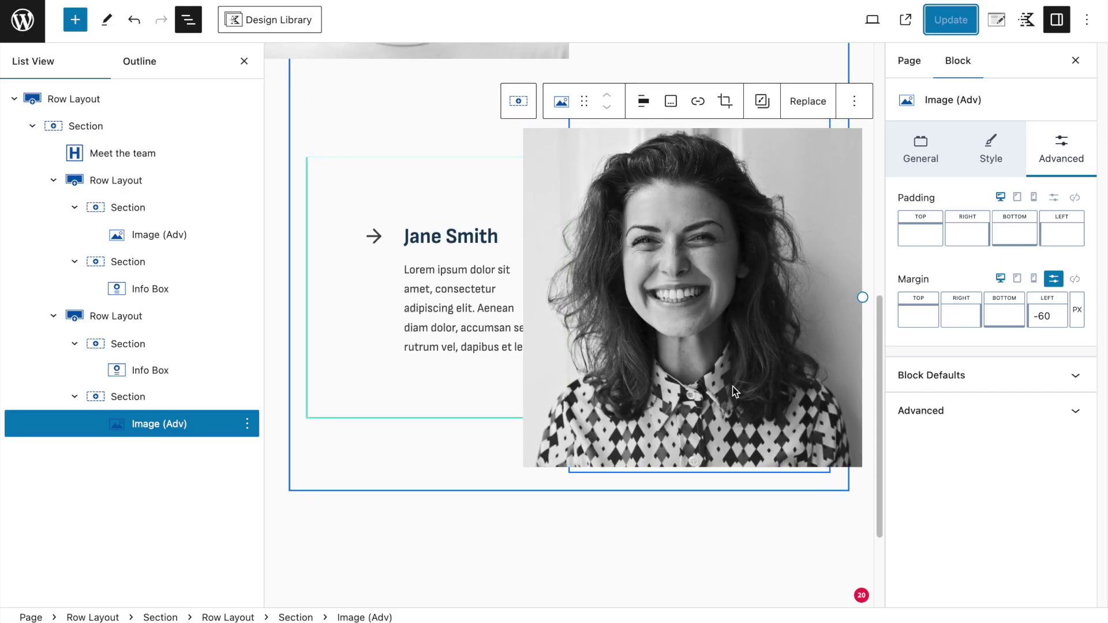
left_click(120, 370)
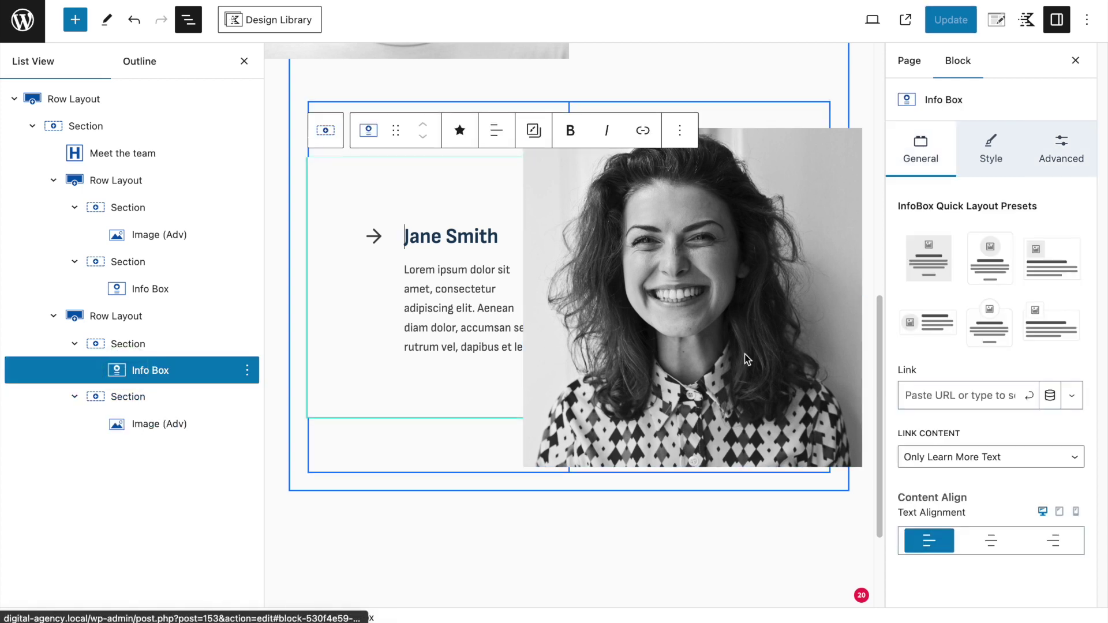
left_click(150, 423)
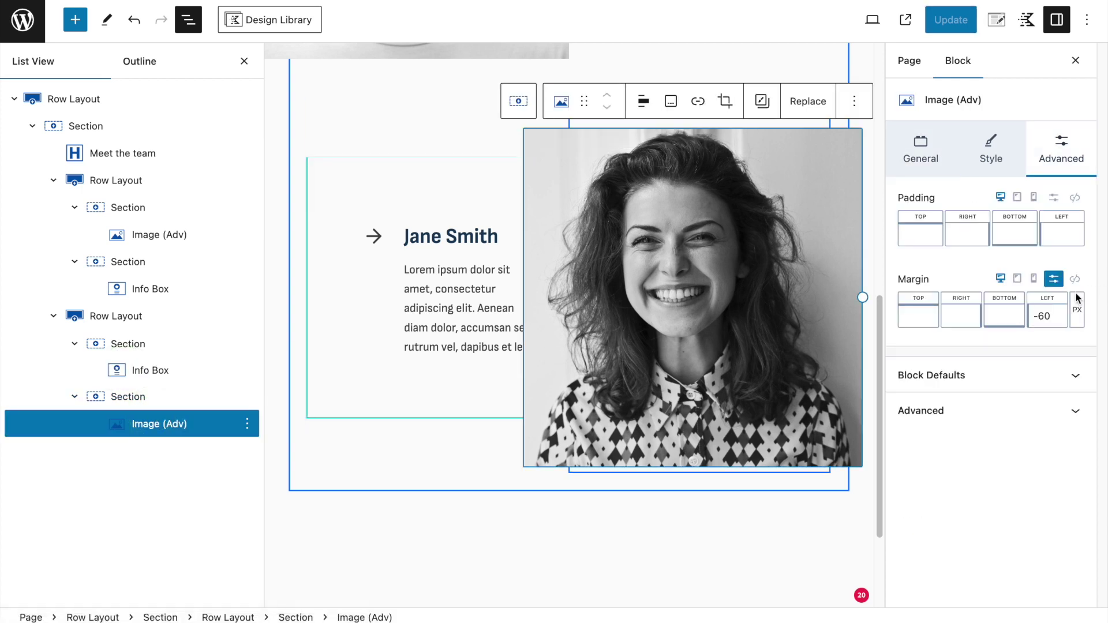
double_click(1041, 316)
key("BackSpace")
left_click(1034, 316)
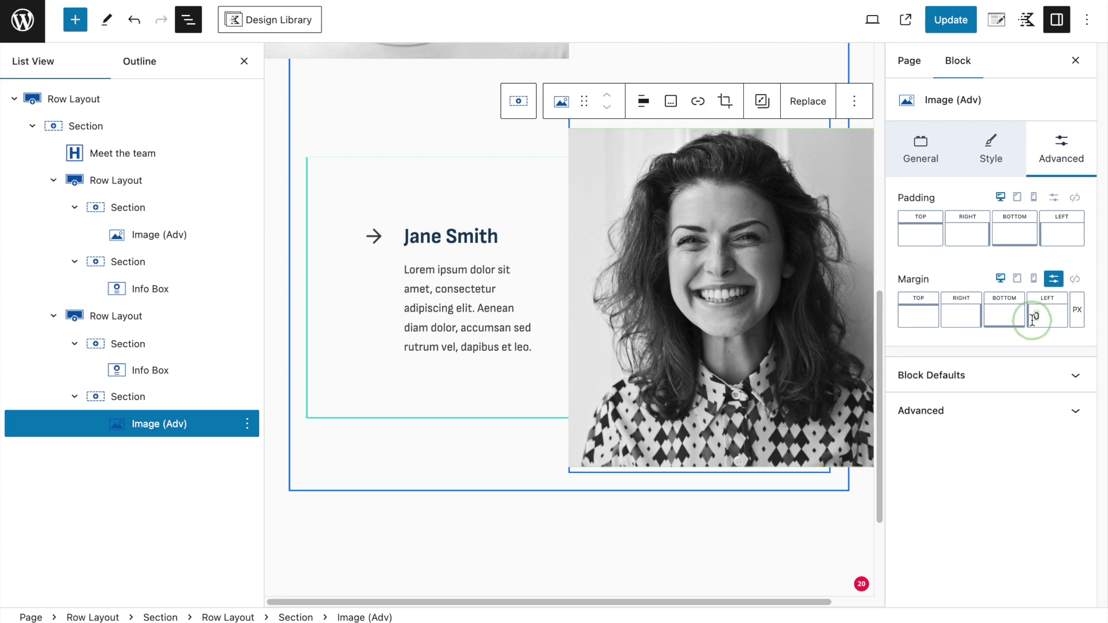
left_click(940, 9)
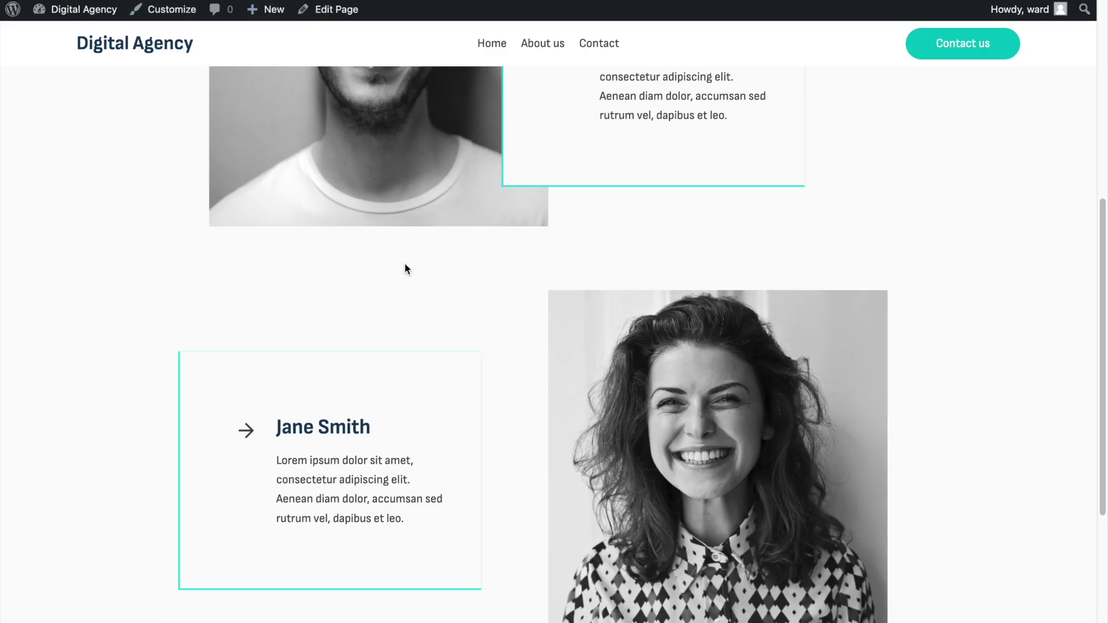
scroll(533, 384, "down", 2)
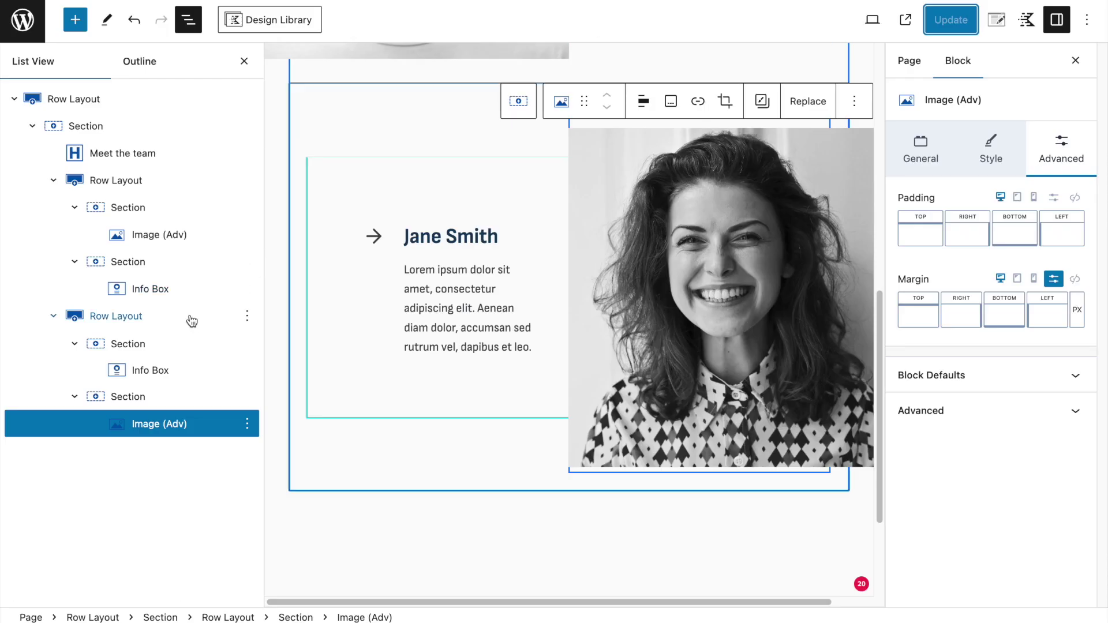
Step: Set the right margin of the second row's info box to -60 px and save the page
left_click(173, 370)
left_click(1060, 149)
left_click(1054, 278)
left_click(949, 315)
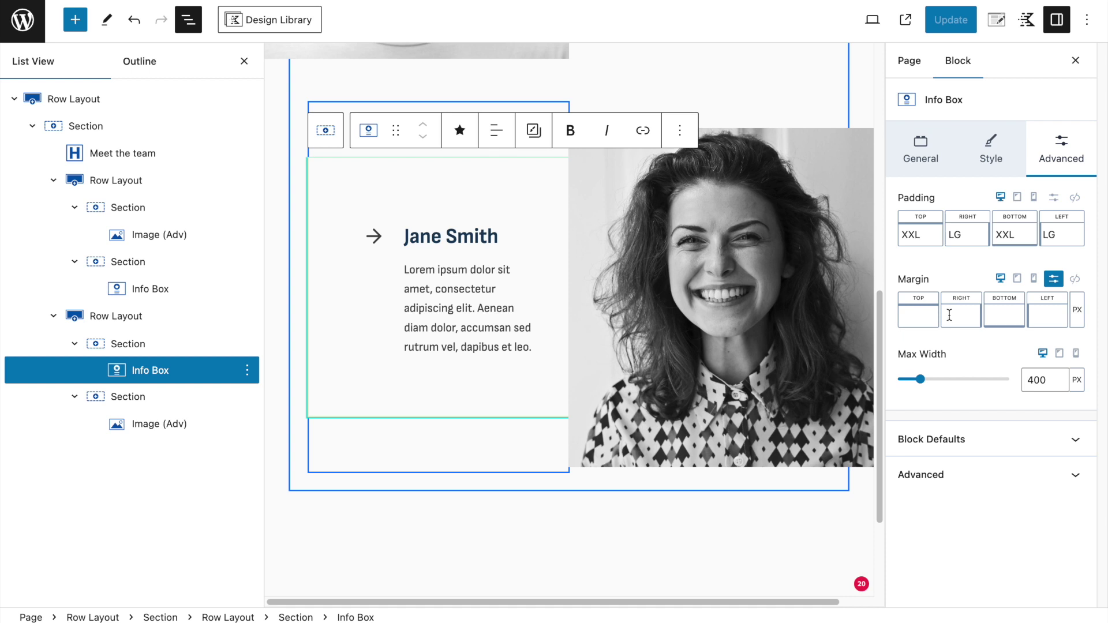
type("-60")
key("ctrl+s")
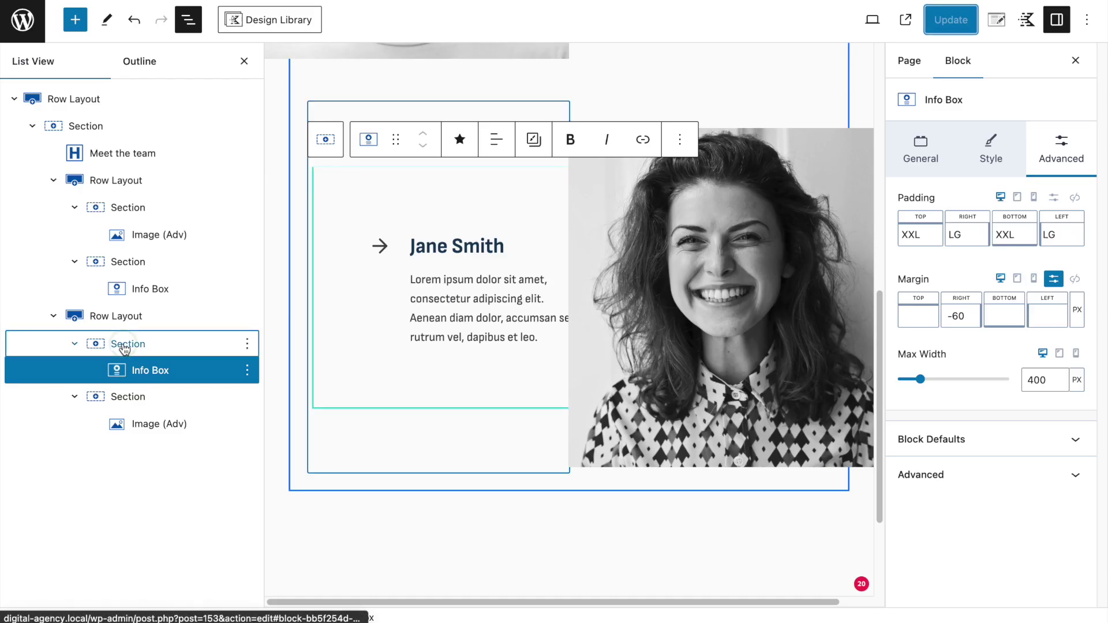
Step: Set the Z index of the second team row's info box section to 10, update the page, and reload the live page
left_click(119, 344)
left_click(1066, 161)
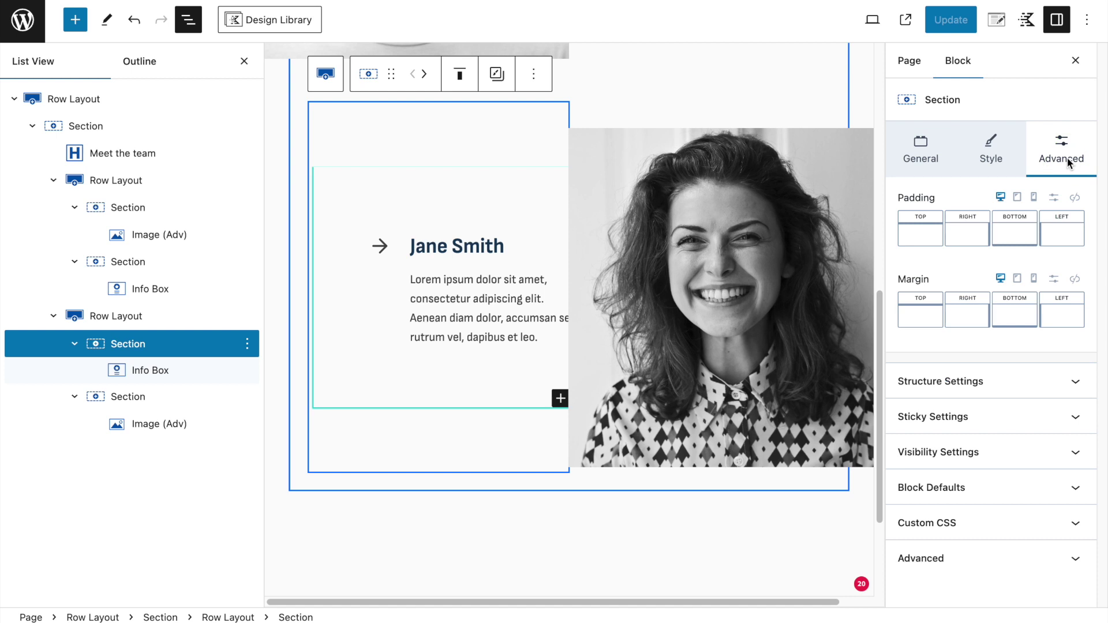
left_click(927, 380)
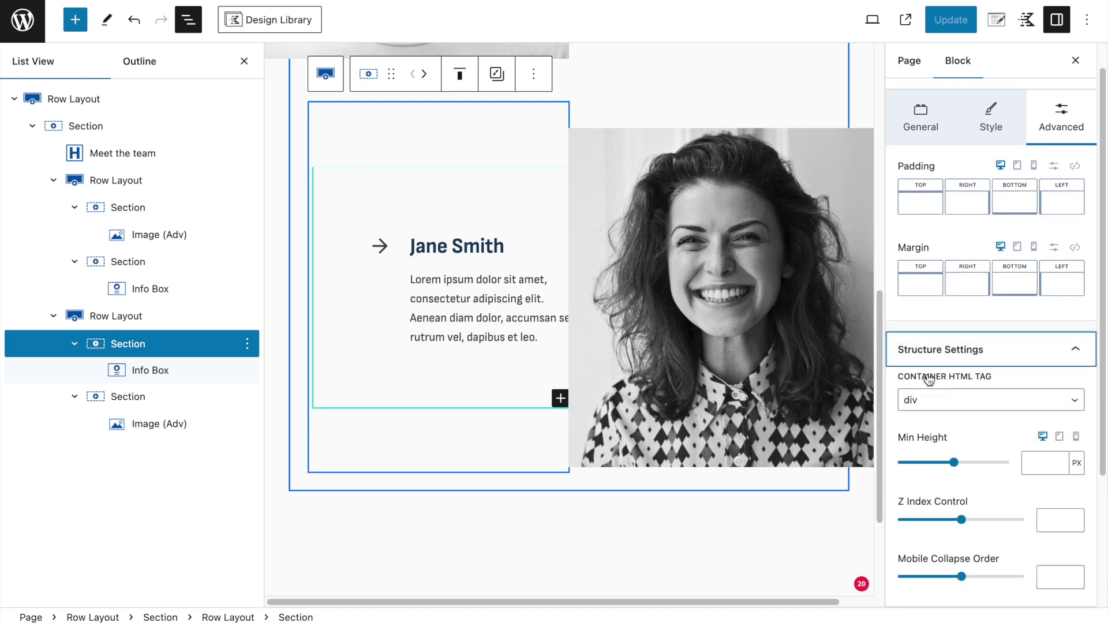
left_click(1048, 446)
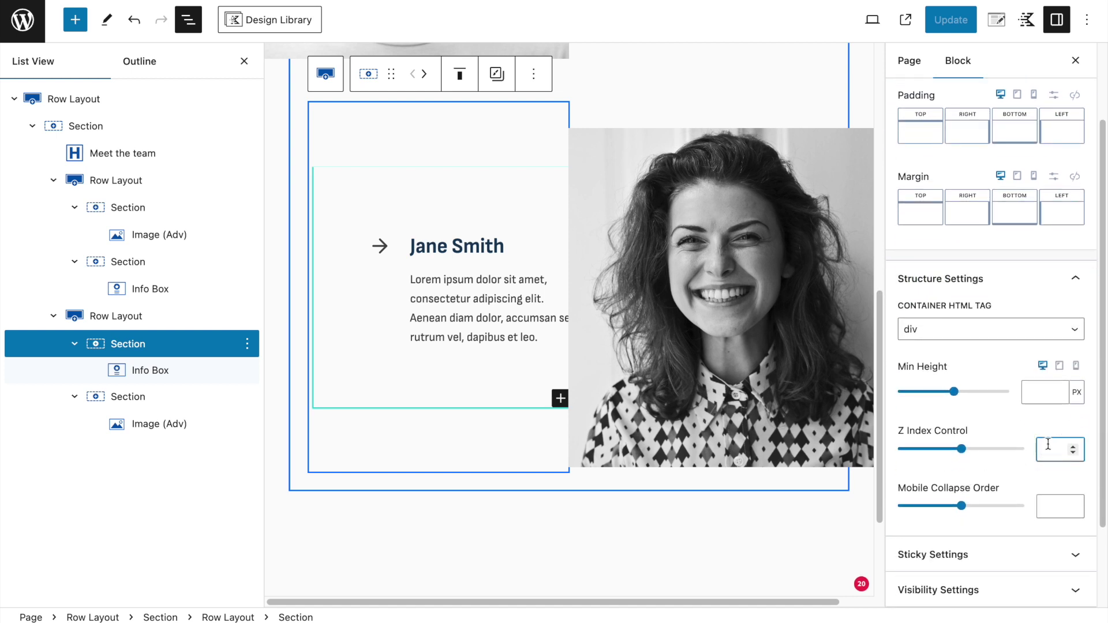
type("10")
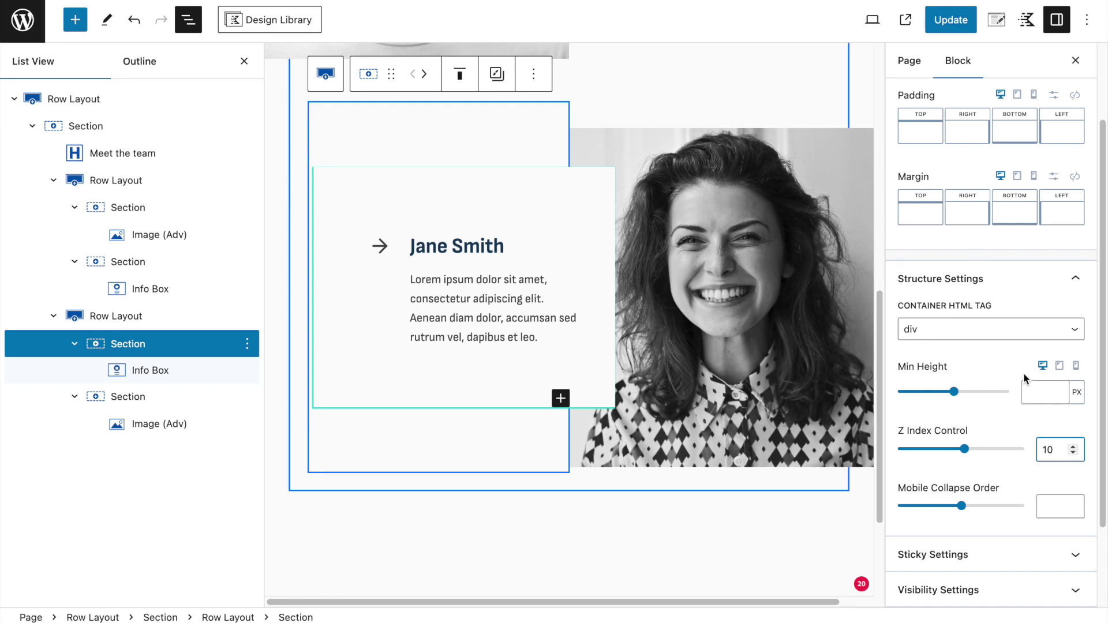
left_click(950, 20)
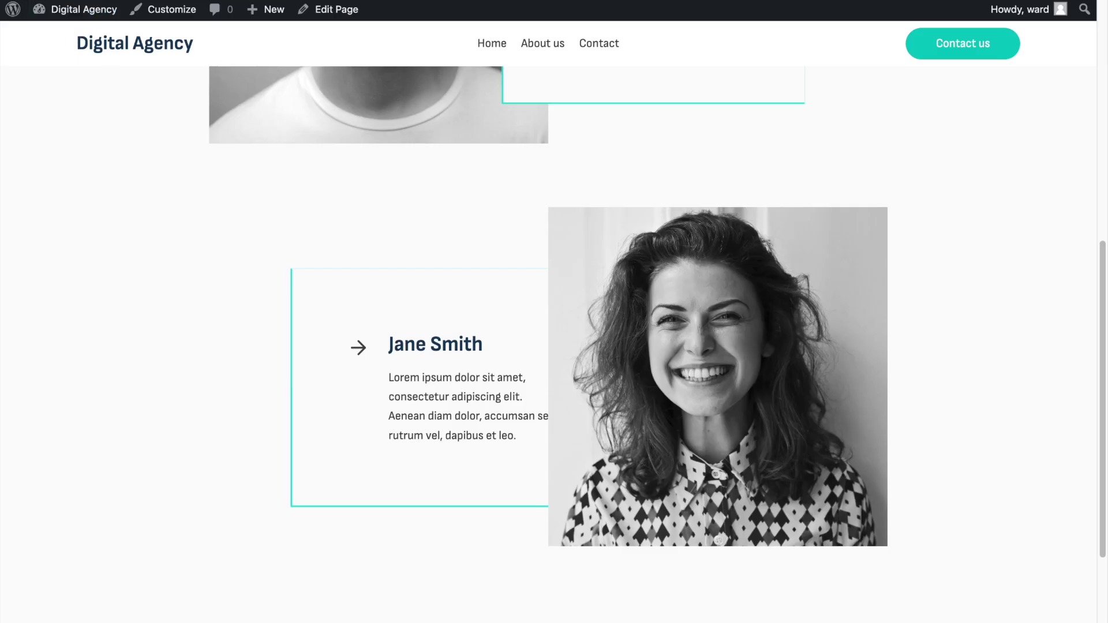
key("super+r")
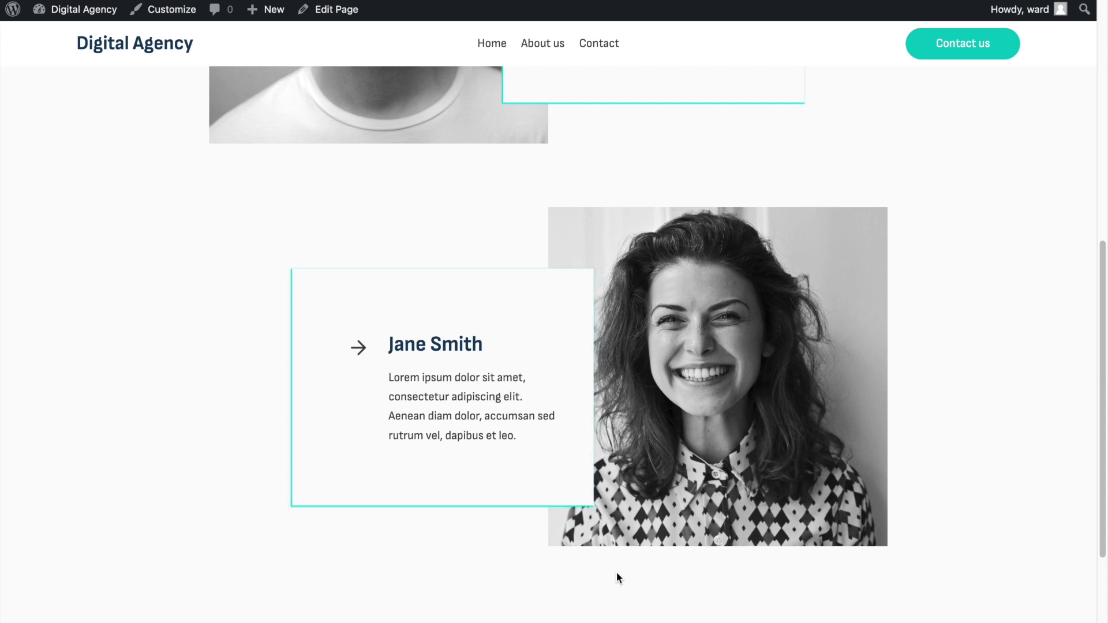
Step: Examine the info box overlaps, hover effects and spacing of both team rows on the live page
scroll(617, 572, "down", 1)
scroll(712, 493, "up", 2)
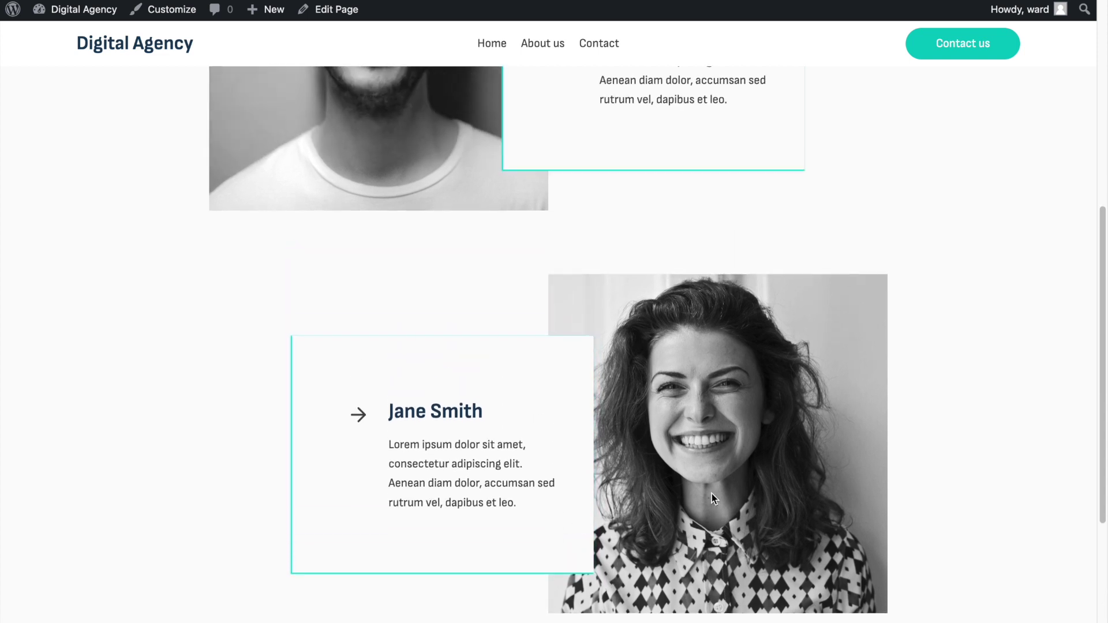
scroll(711, 494, "up", 5)
scroll(712, 493, "down", 5)
scroll(605, 430, "up", 3)
scroll(673, 425, "down", 3)
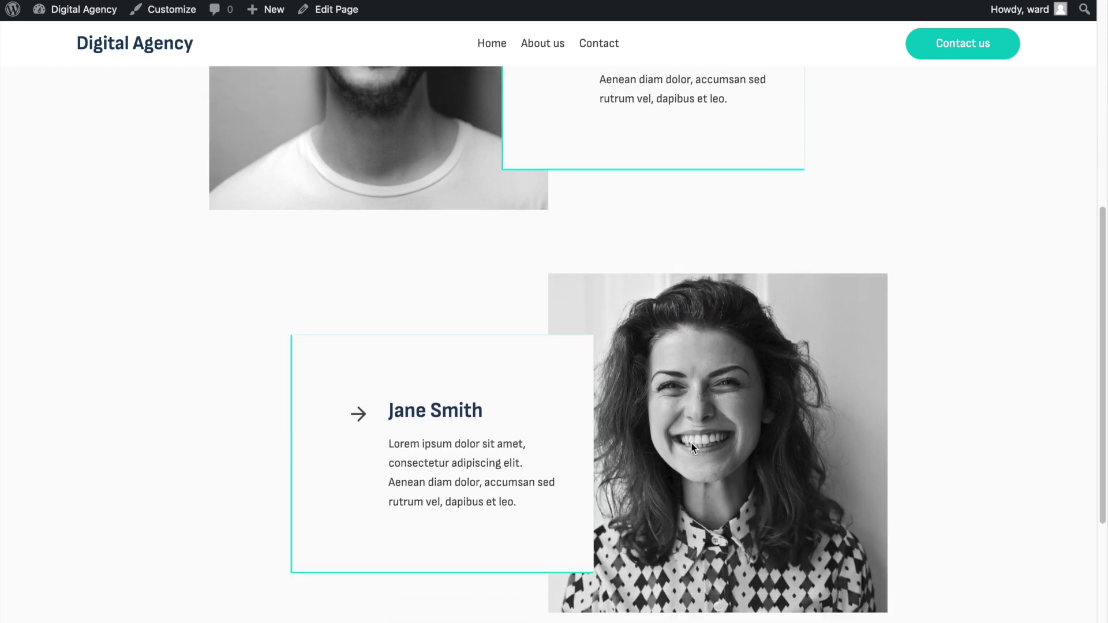
scroll(691, 417, "down", 1)
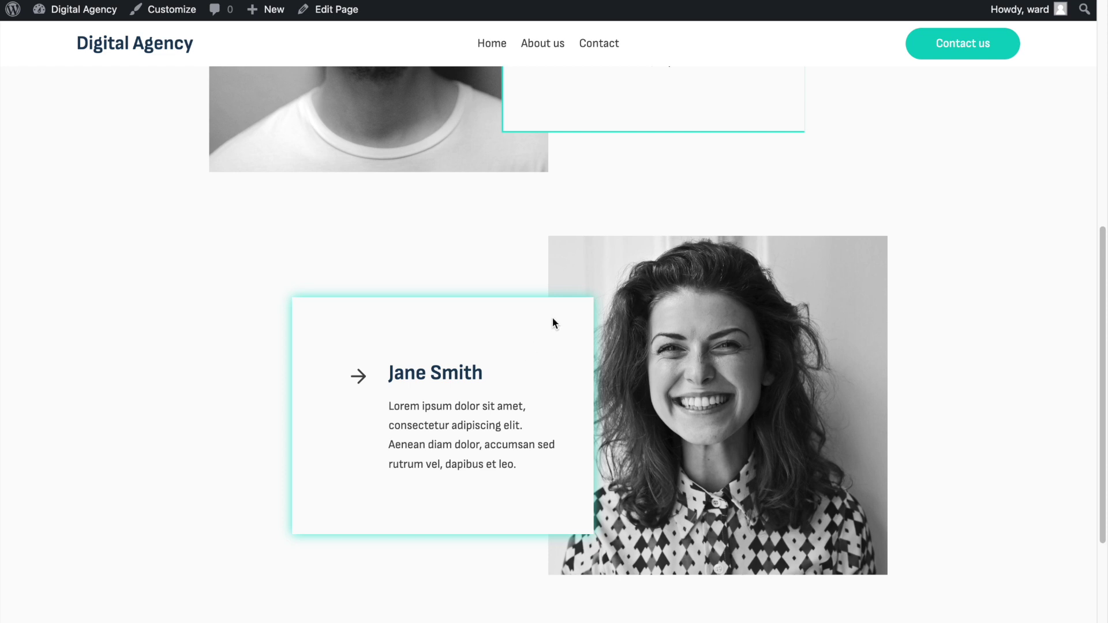
scroll(576, 127, "up", 1)
scroll(577, 144, "up", 3)
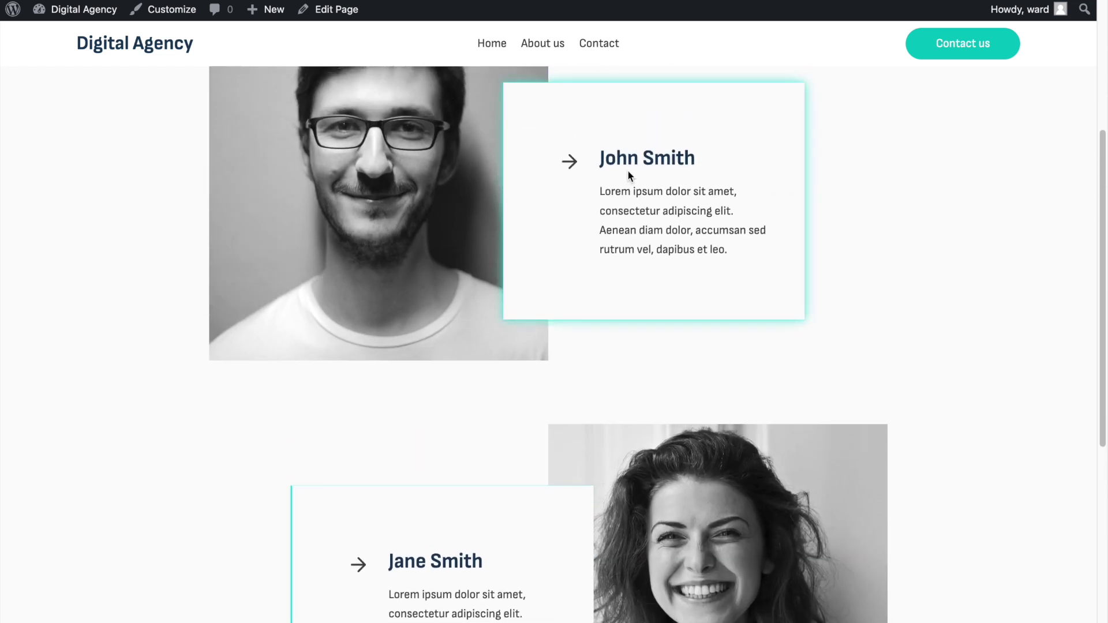
scroll(612, 248, "down", 3)
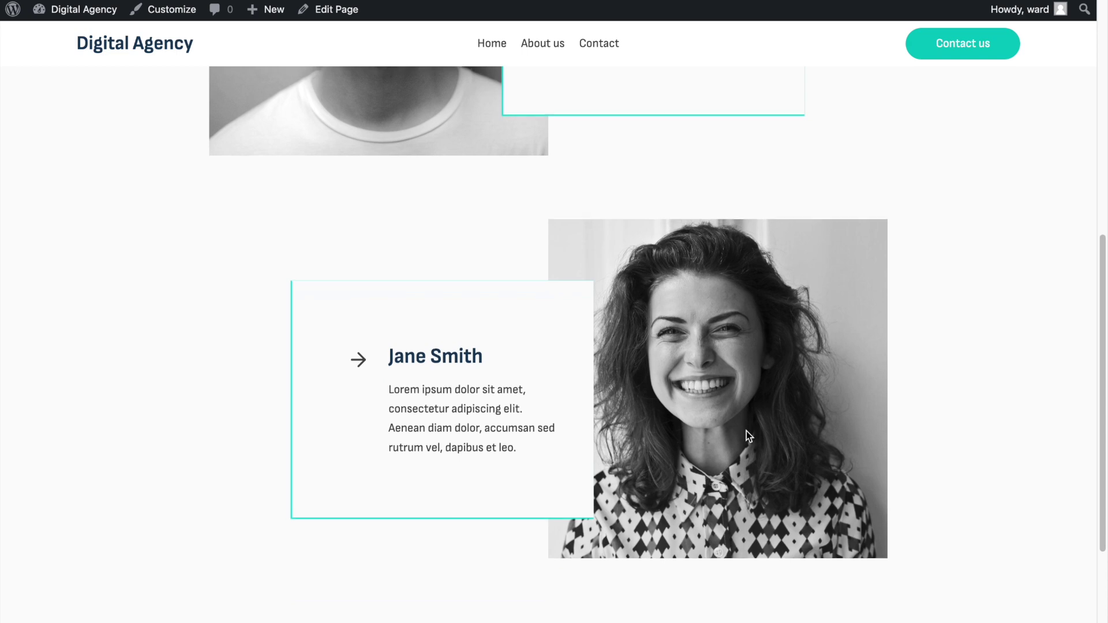
scroll(746, 431, "up", 8)
scroll(746, 430, "down", 8)
scroll(1017, 499, "up", 7)
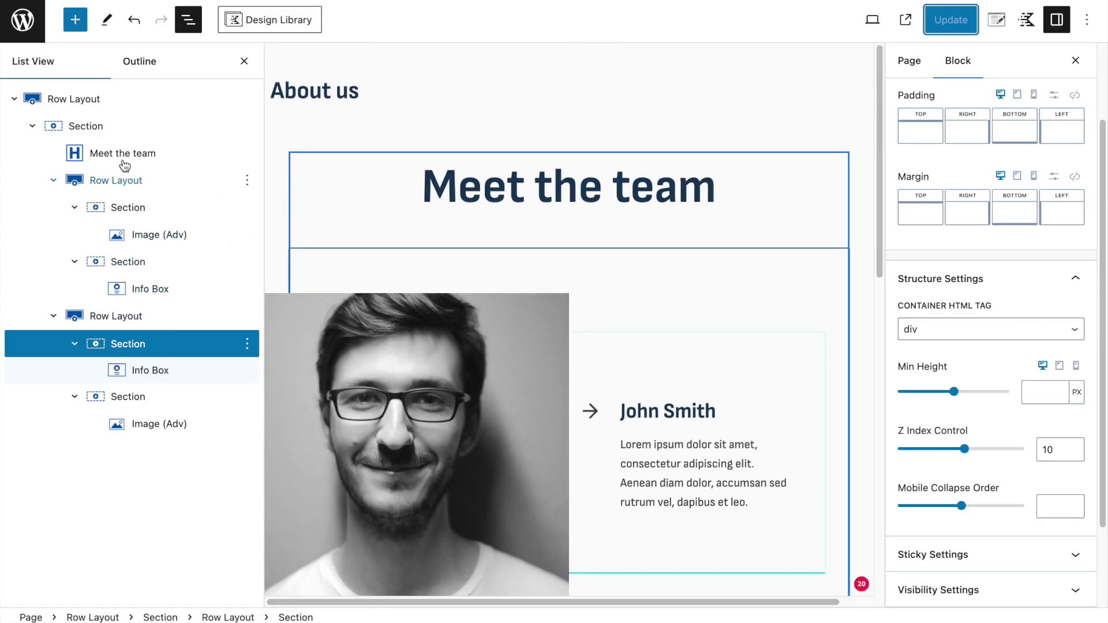
Step: Set the top margin of the first team row to XXL, update the page, and check the live page
left_click(117, 181)
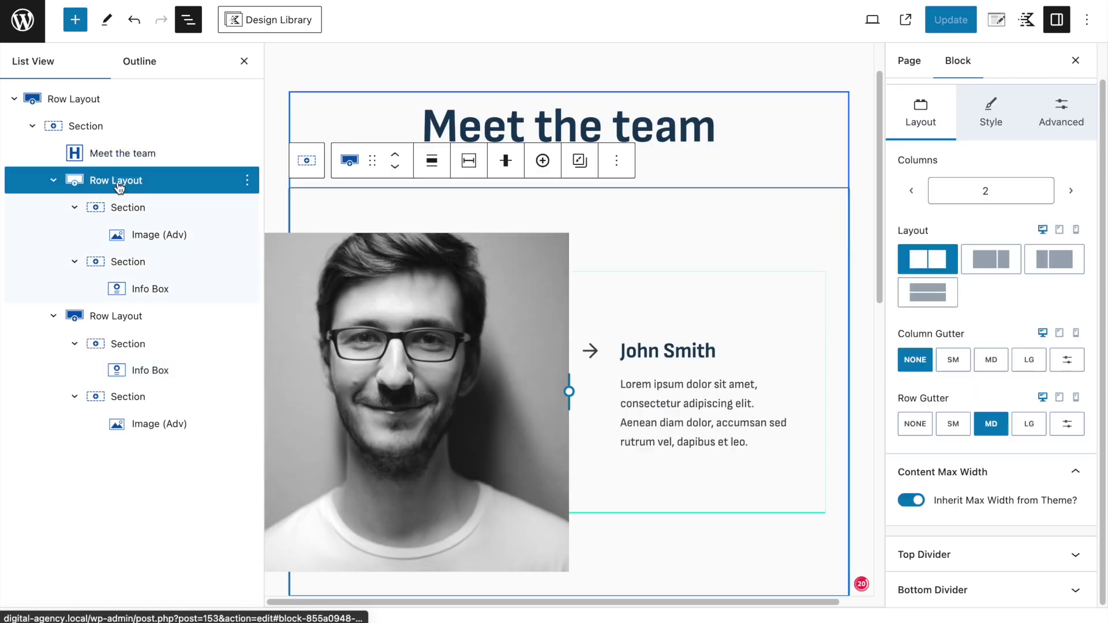
left_click(1063, 118)
left_click(907, 314)
left_click_drag(864, 375, 844, 376)
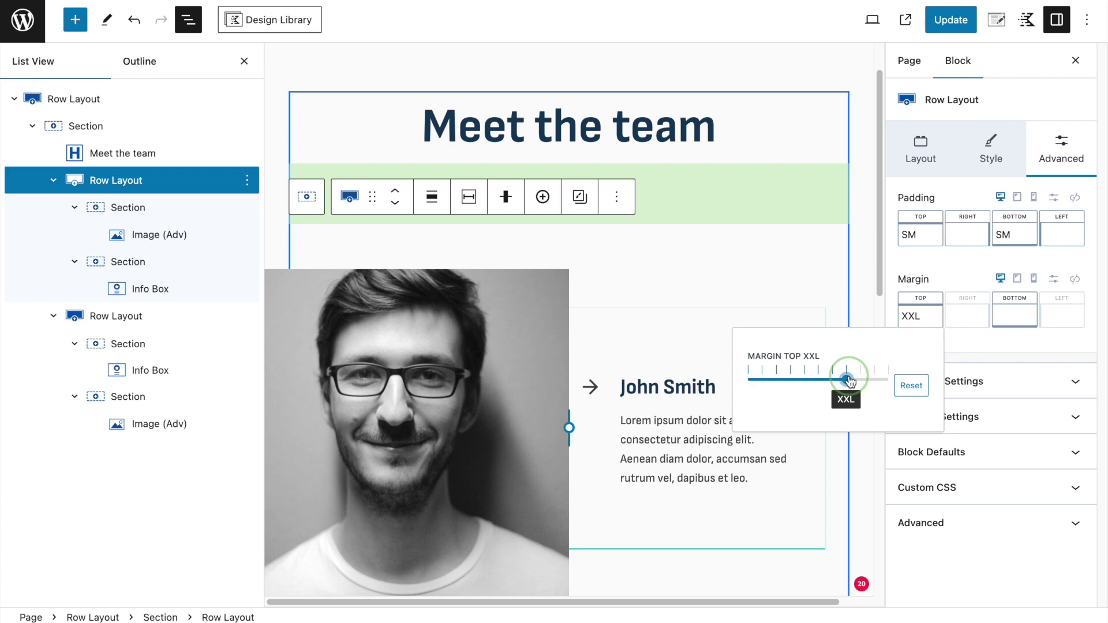
left_click(951, 20)
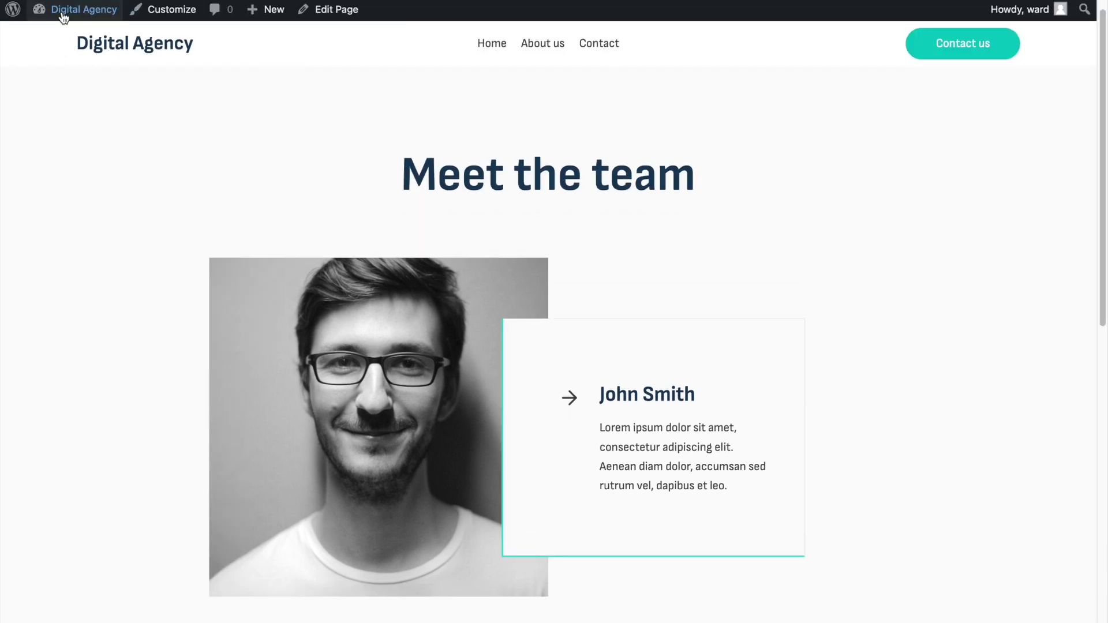
scroll(292, 297, "down", 10)
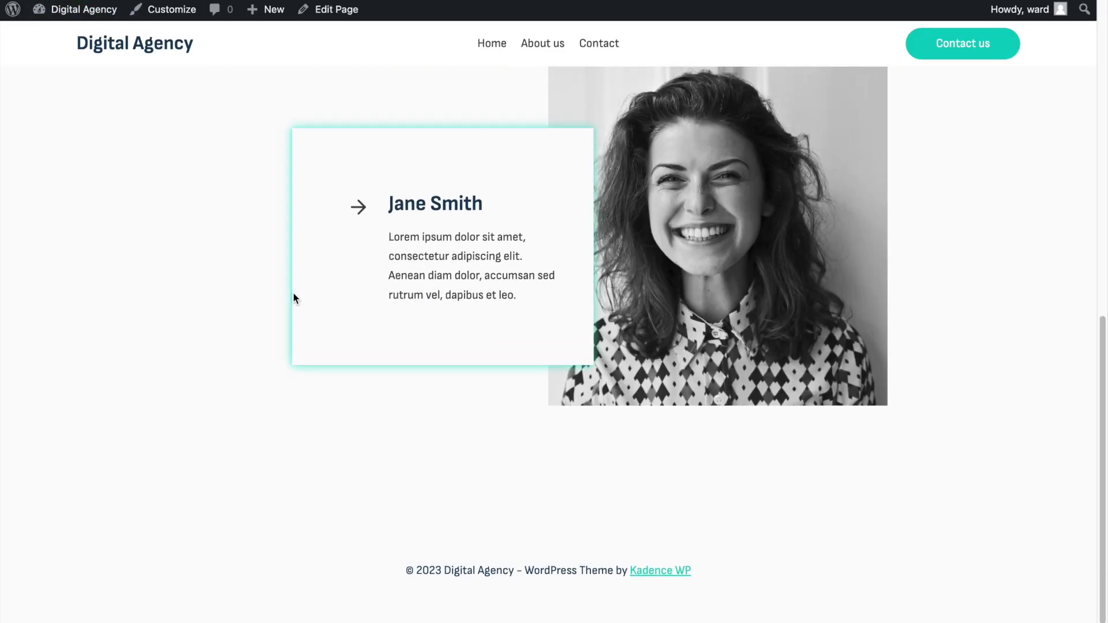
scroll(292, 297, "up", 5)
scroll(378, 417, "up", 4)
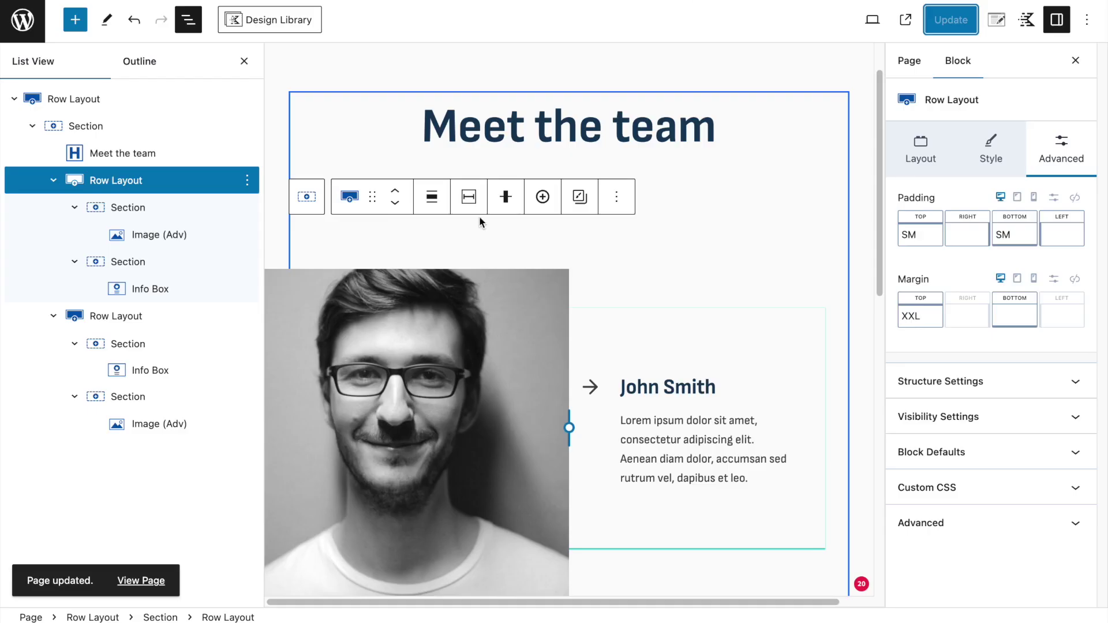
Step: Set doodad-2.png as the outer row's background image, update the page, and check it on the live page
scroll(479, 222, "up", 1)
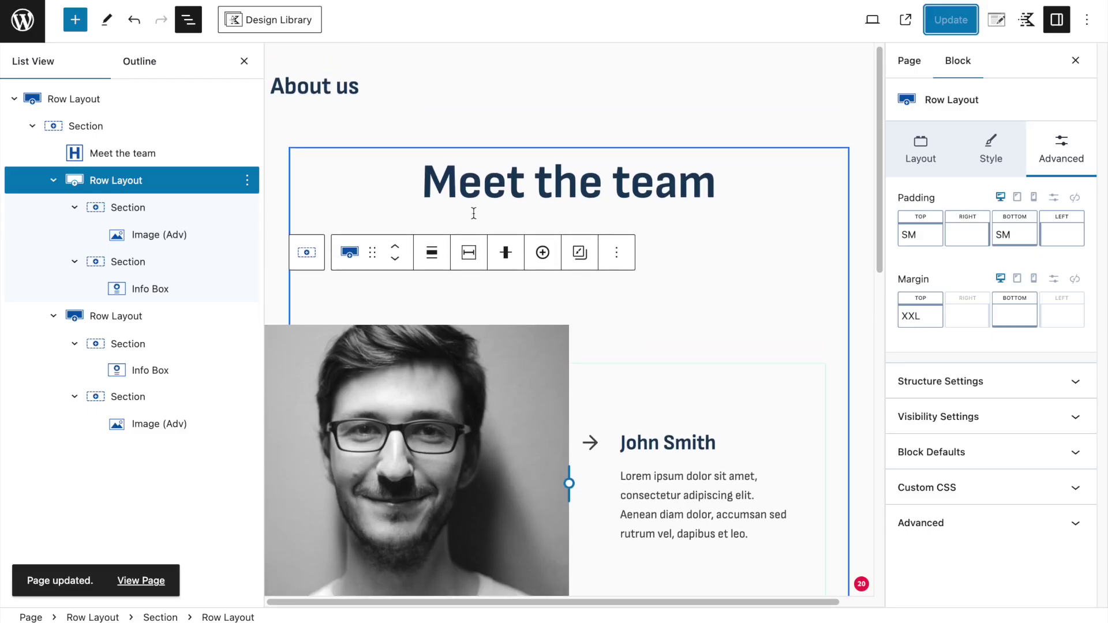
left_click(70, 102)
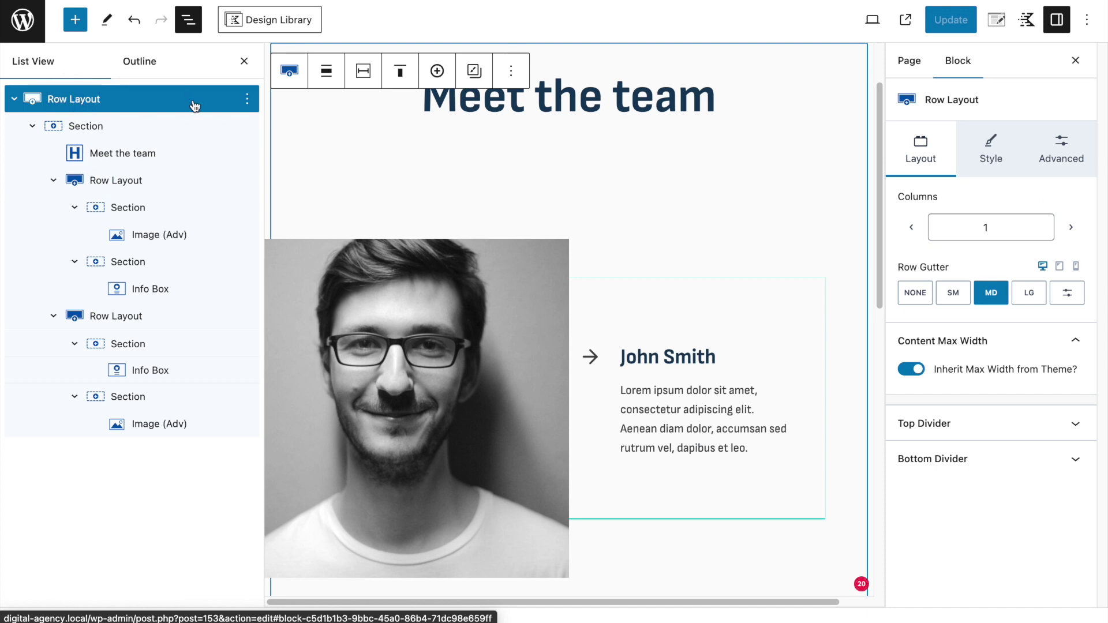
left_click(990, 151)
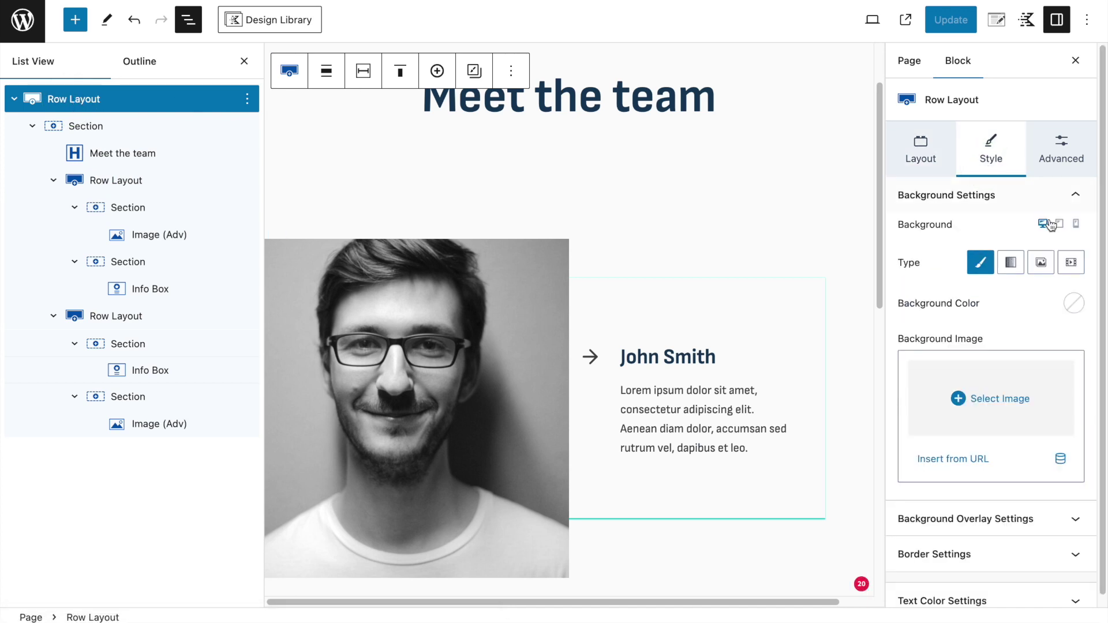
left_click(1026, 390)
left_click(58, 212)
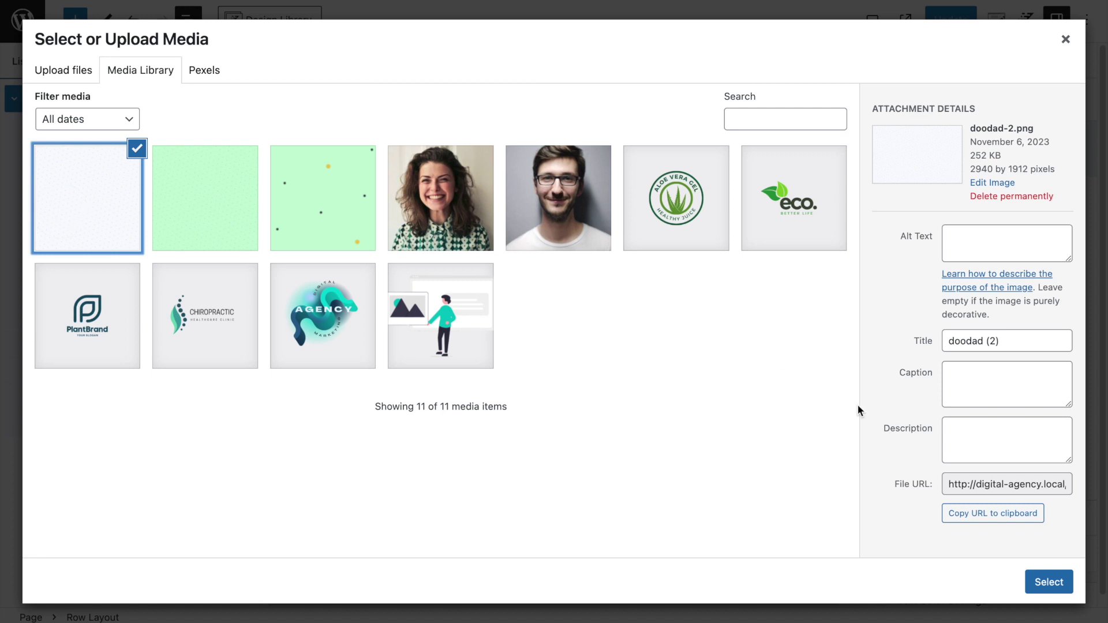
left_click(1048, 583)
left_click(938, 20)
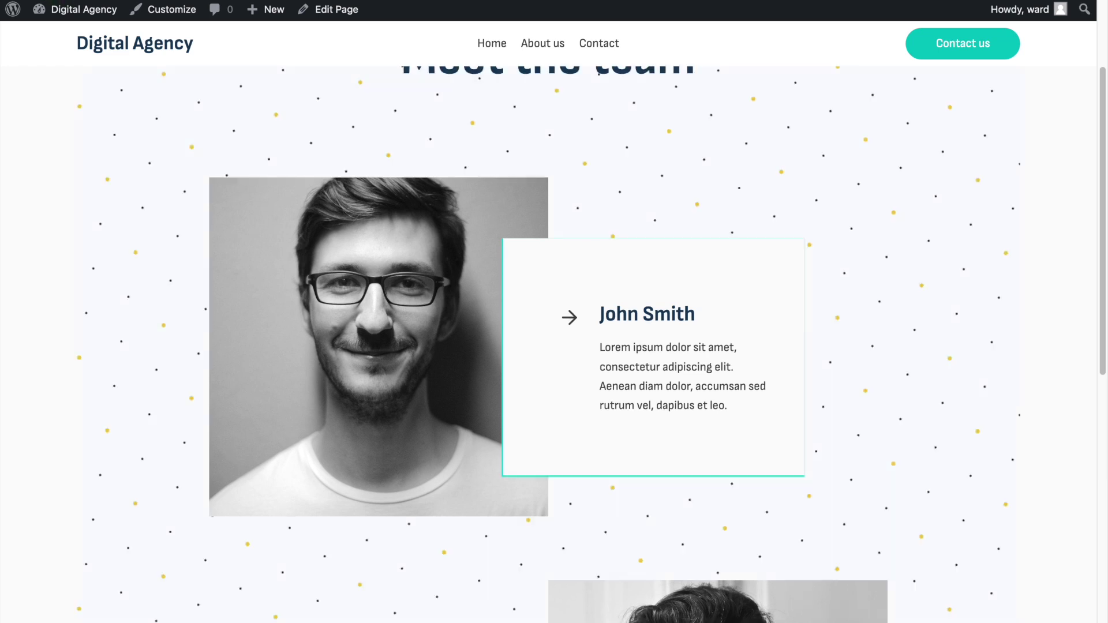
scroll(247, 176, "up", 3)
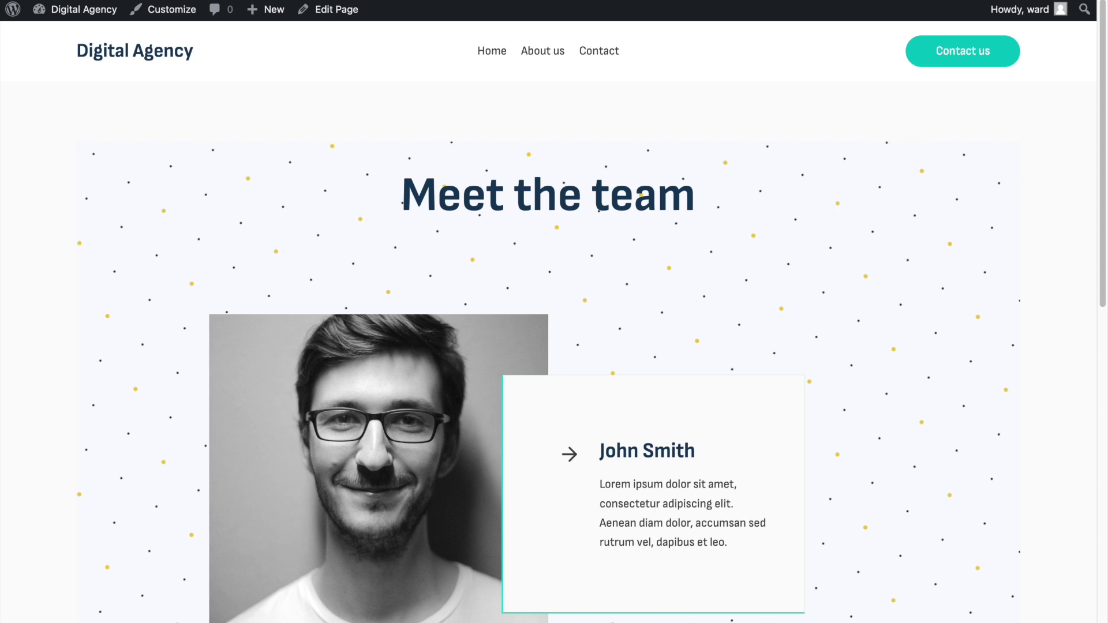
Step: Set the alignment of the outer "Meet the team" row to full width in the page editor
left_click(710, 1)
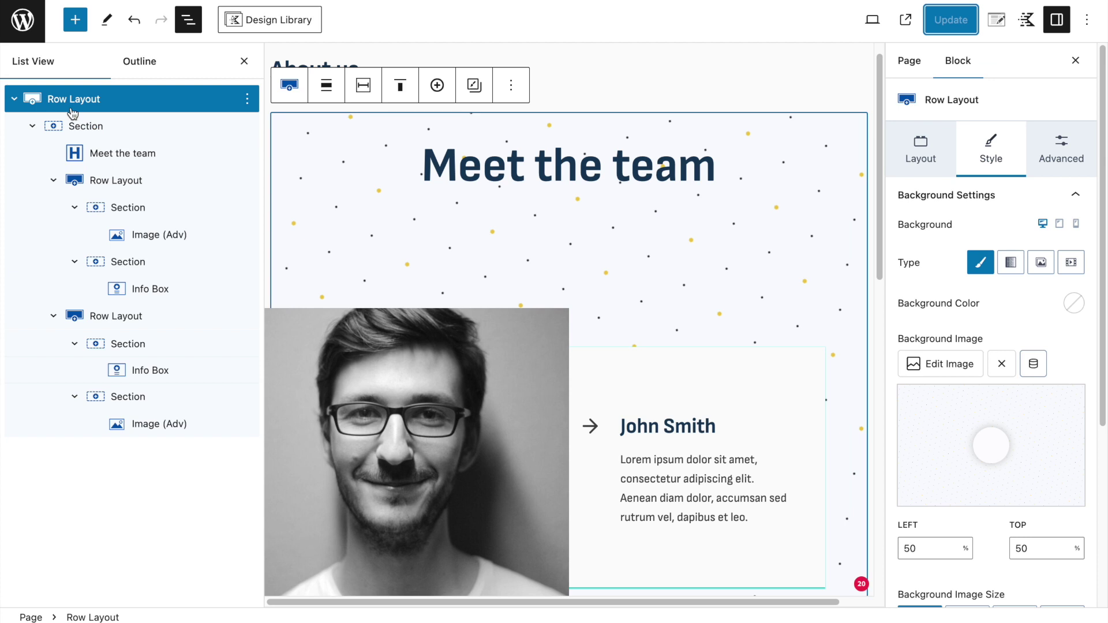
left_click(324, 88)
left_click(353, 218)
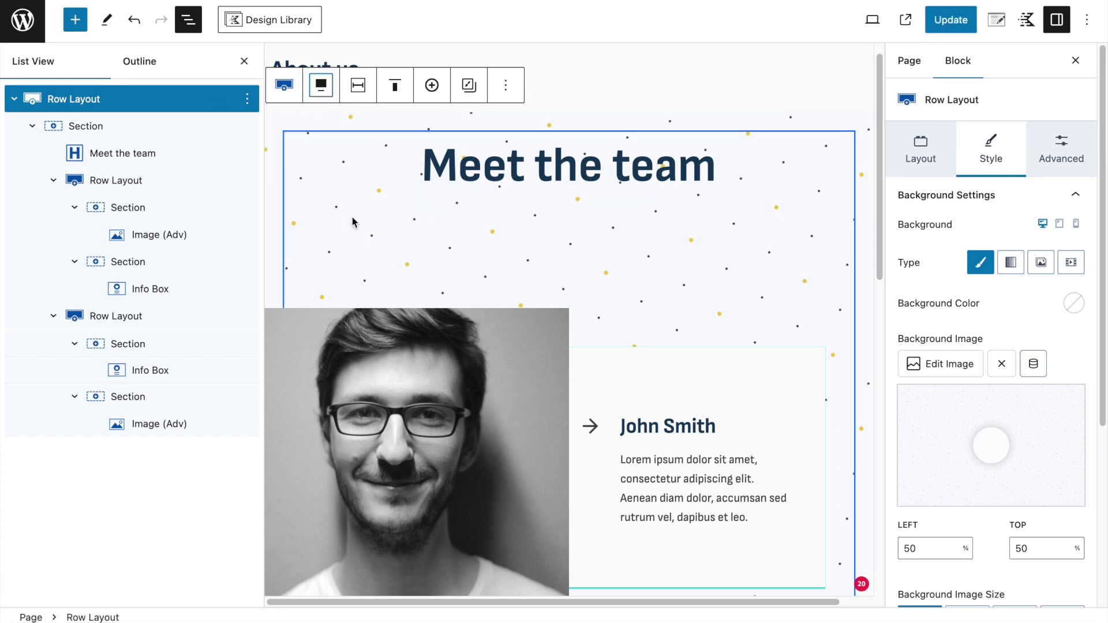
Step: Disable the page's content vertical padding, update the page, and review the full-width background on the live page
left_click(998, 23)
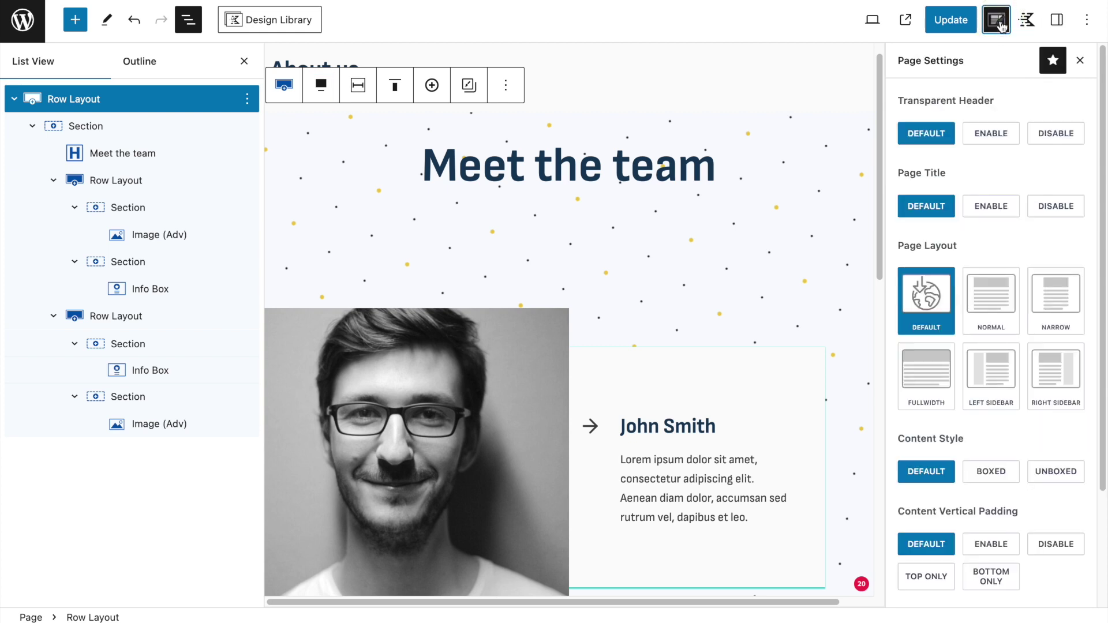
scroll(959, 324, "down", 3)
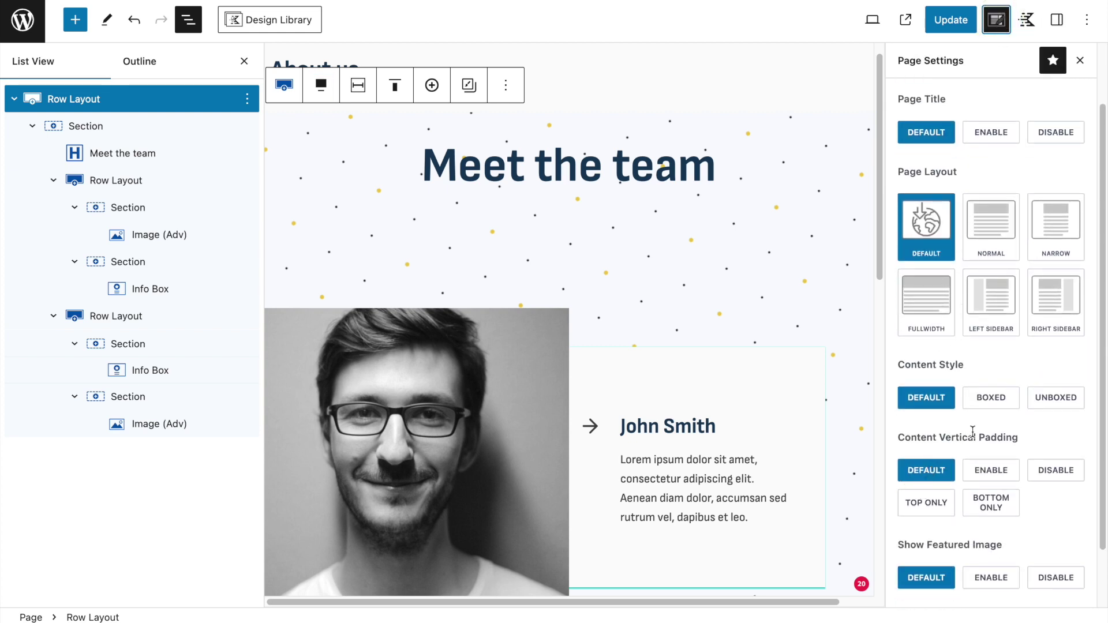
left_click(988, 507)
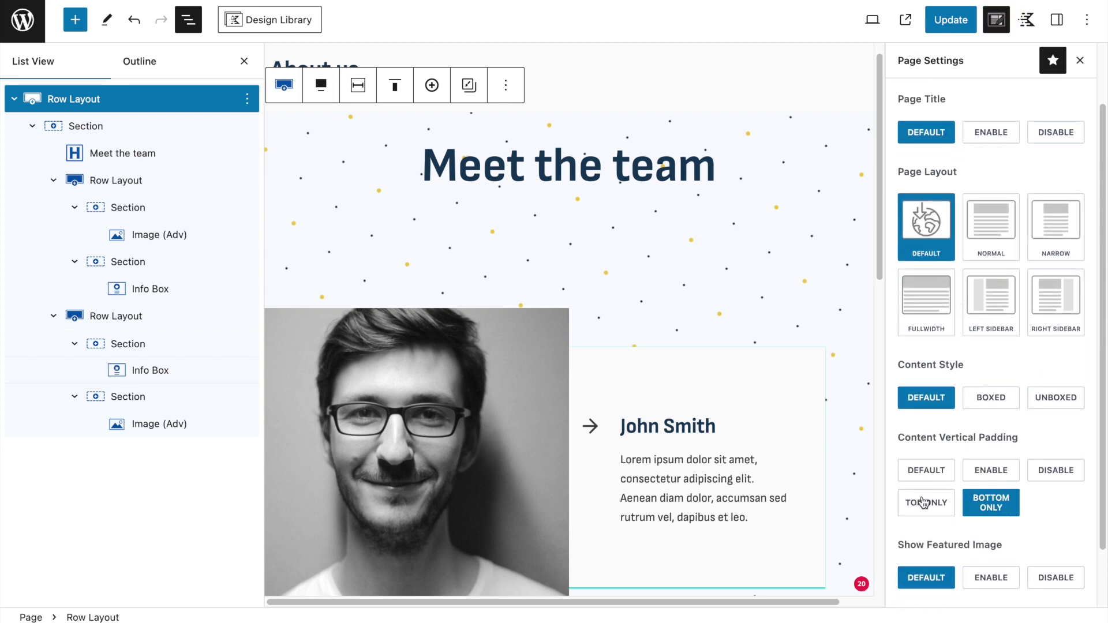
left_click(1043, 470)
left_click(950, 20)
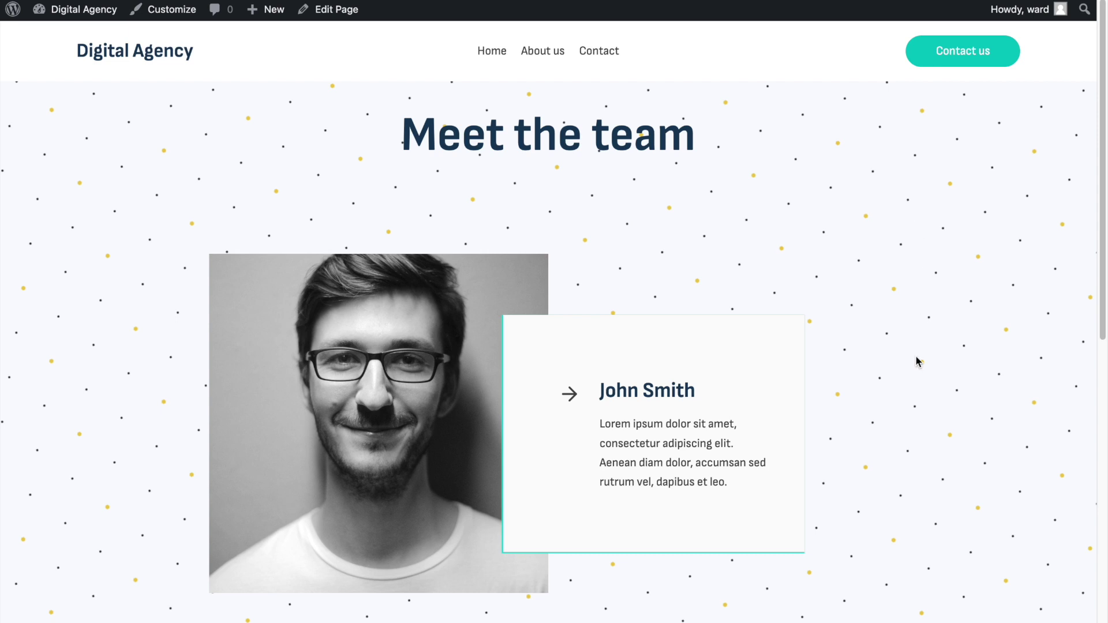
scroll(908, 378, "down", 7)
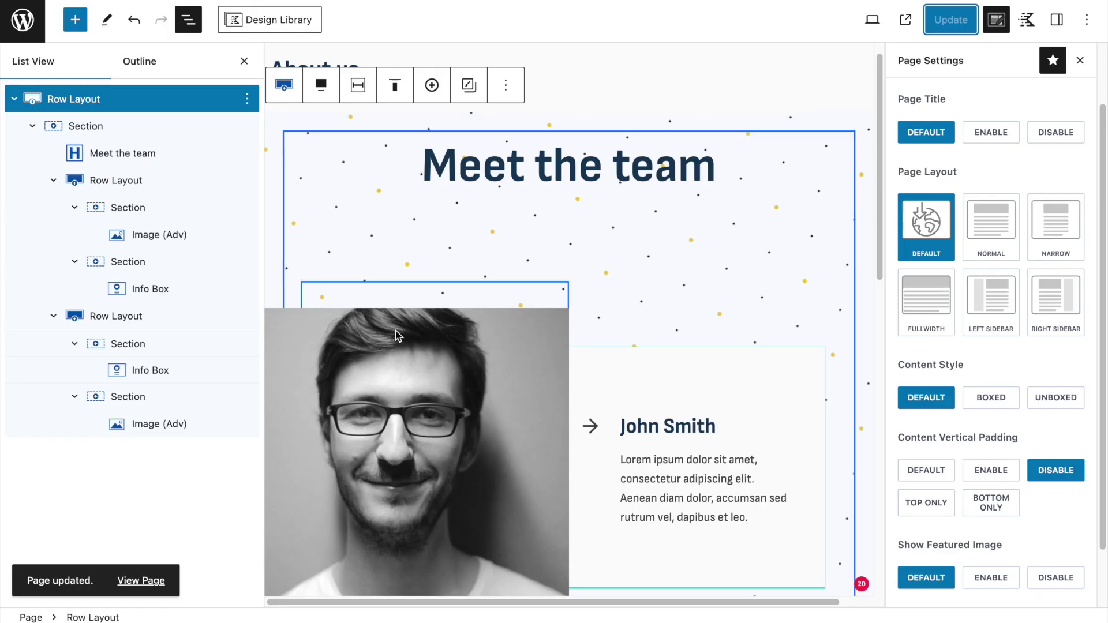
Step: Set the top margin of the second team row to XL, update the page, and reload the live page
left_click(149, 314)
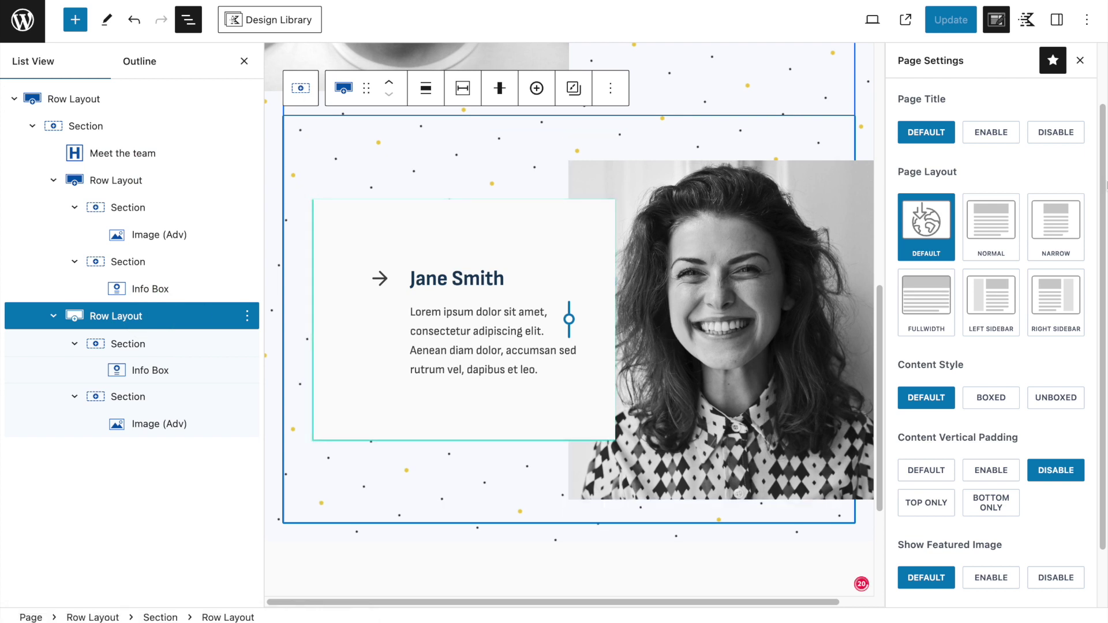
left_click(1056, 19)
left_click(1061, 150)
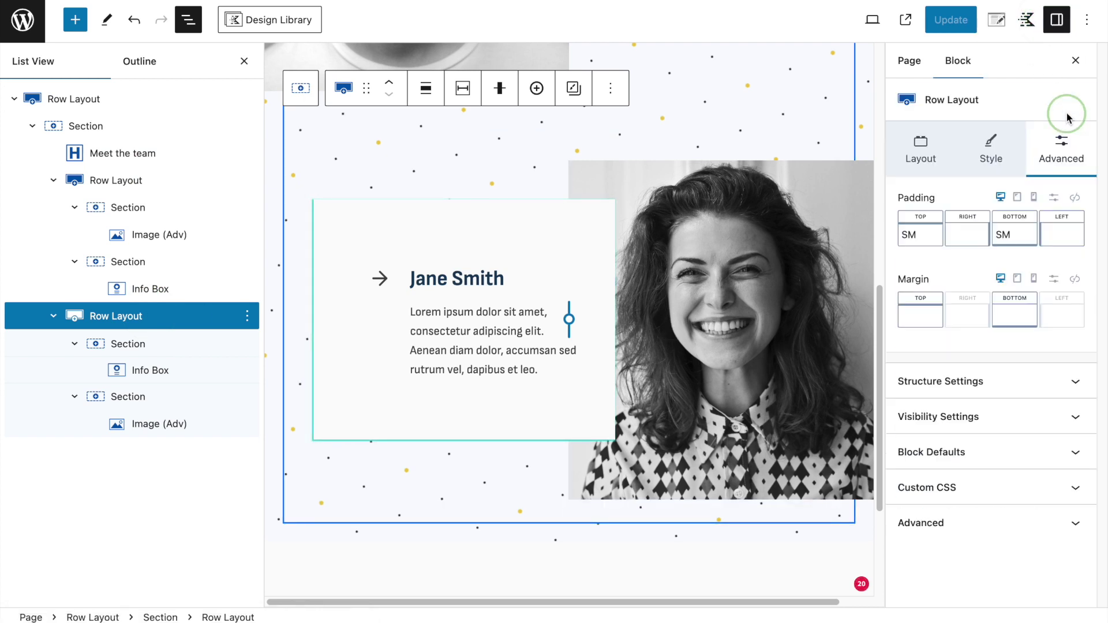
left_click(912, 329)
left_click_drag(807, 379, 832, 379)
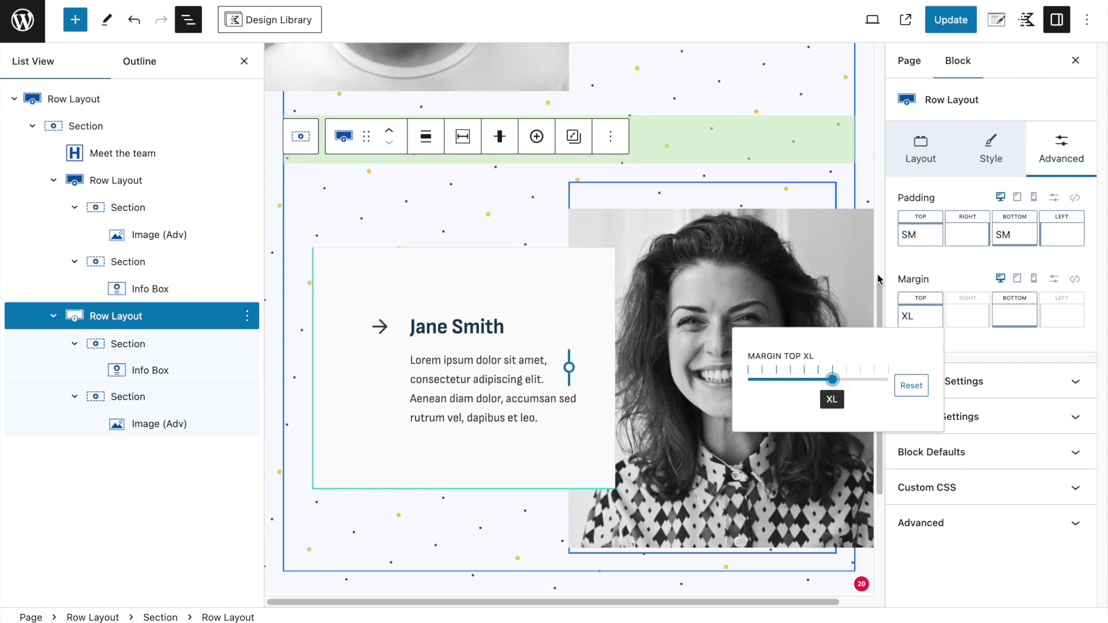
left_click(950, 20)
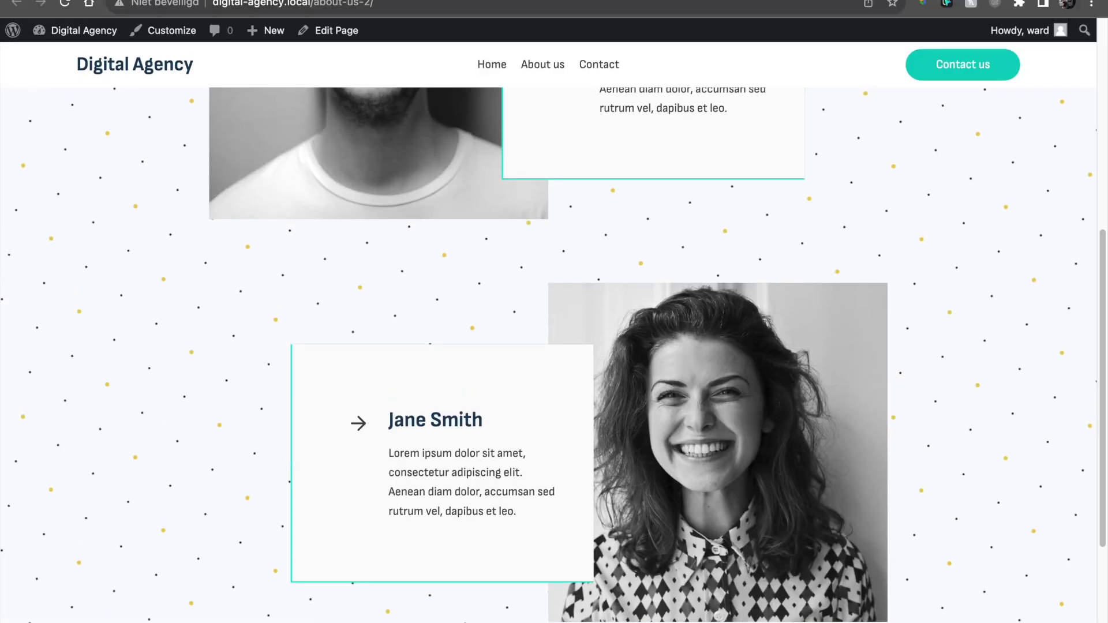
left_click(65, 3)
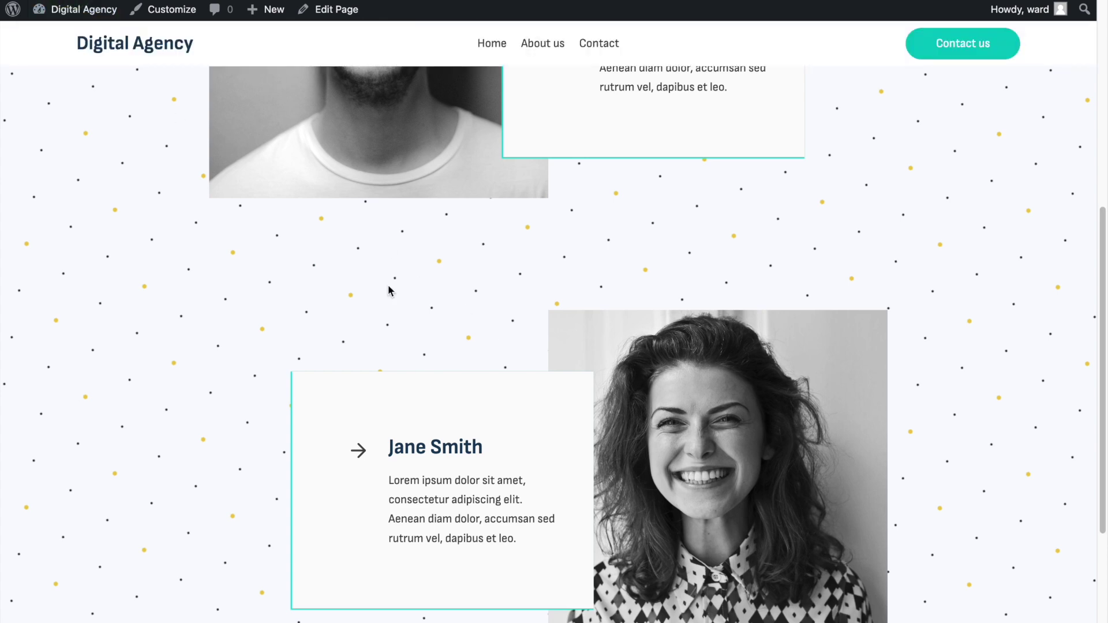
Step: Switch to the Doodad Pattern Generator and close its support and introduction windows
scroll(527, 270, "up", 7)
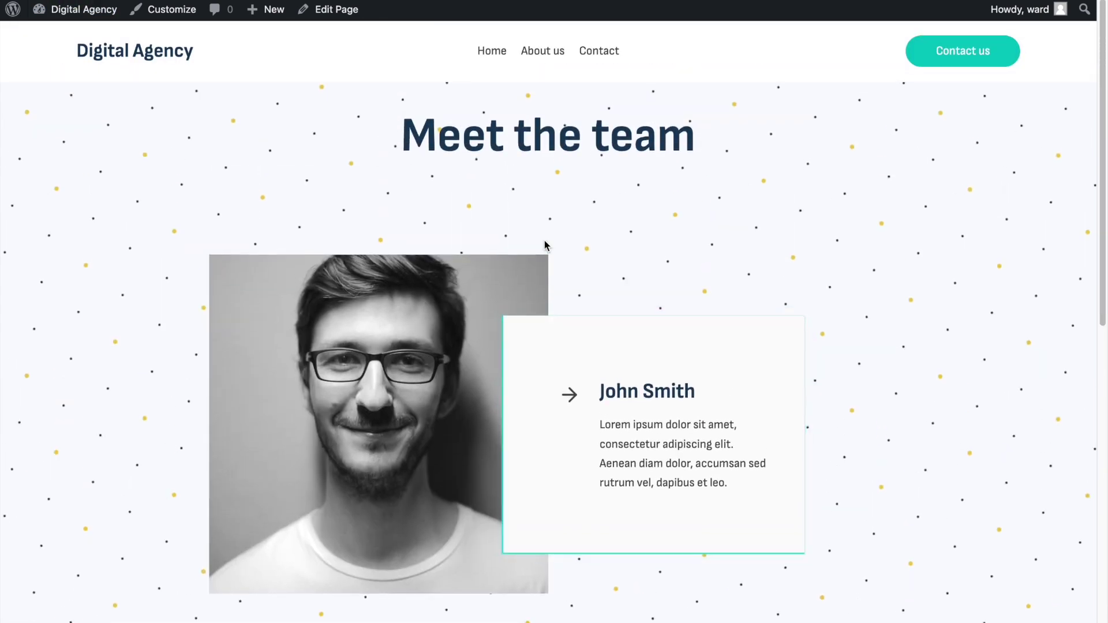
left_click_drag(211, 180, 280, 207)
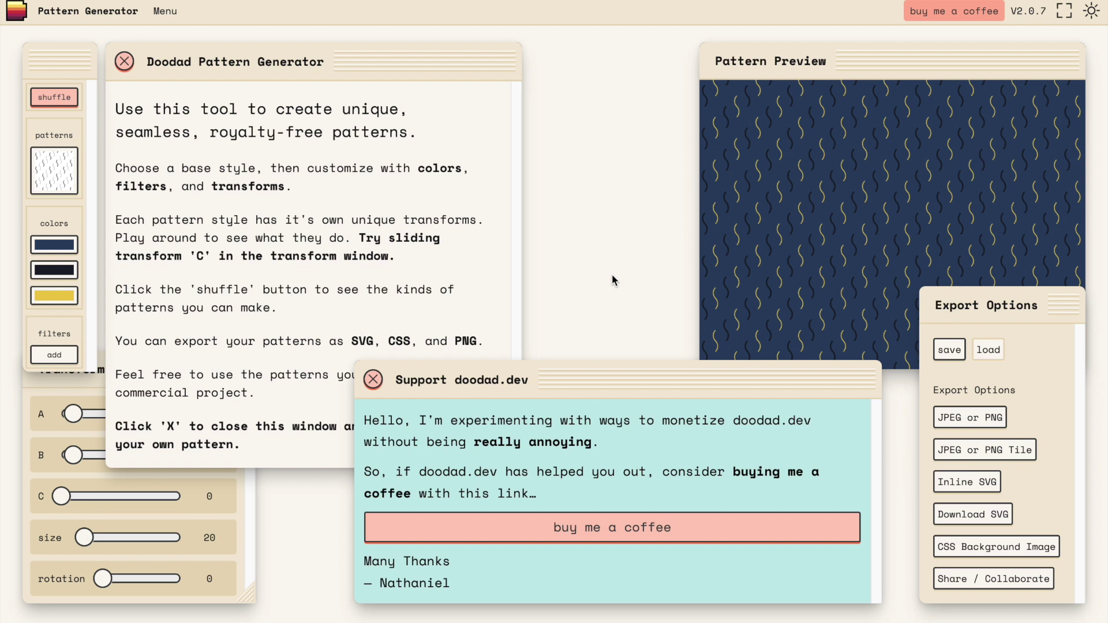
left_click(372, 379)
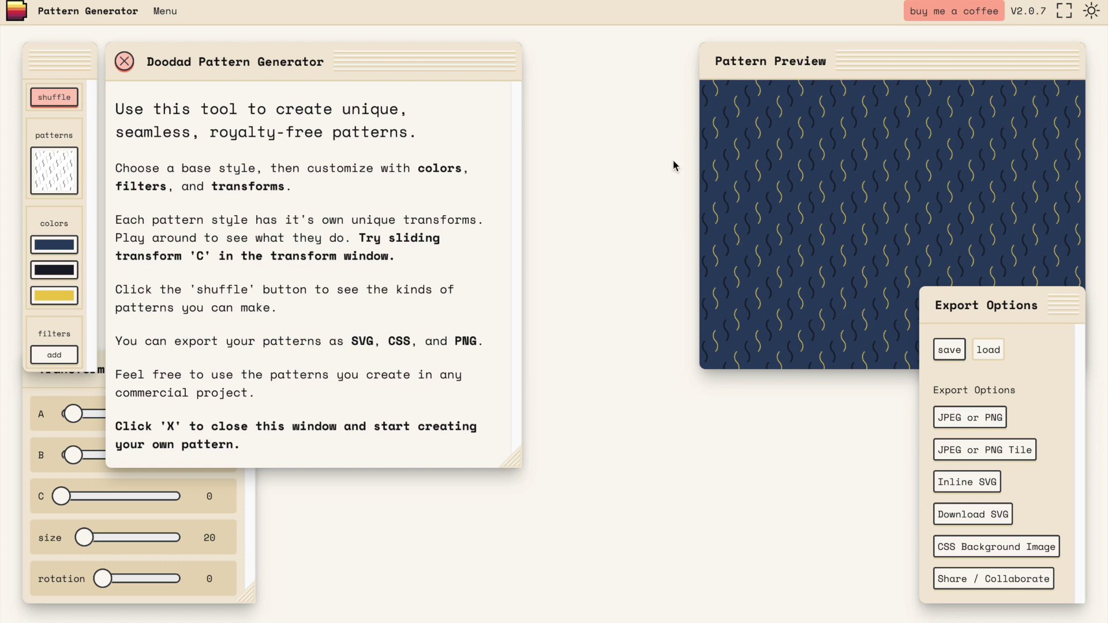
left_click(124, 61)
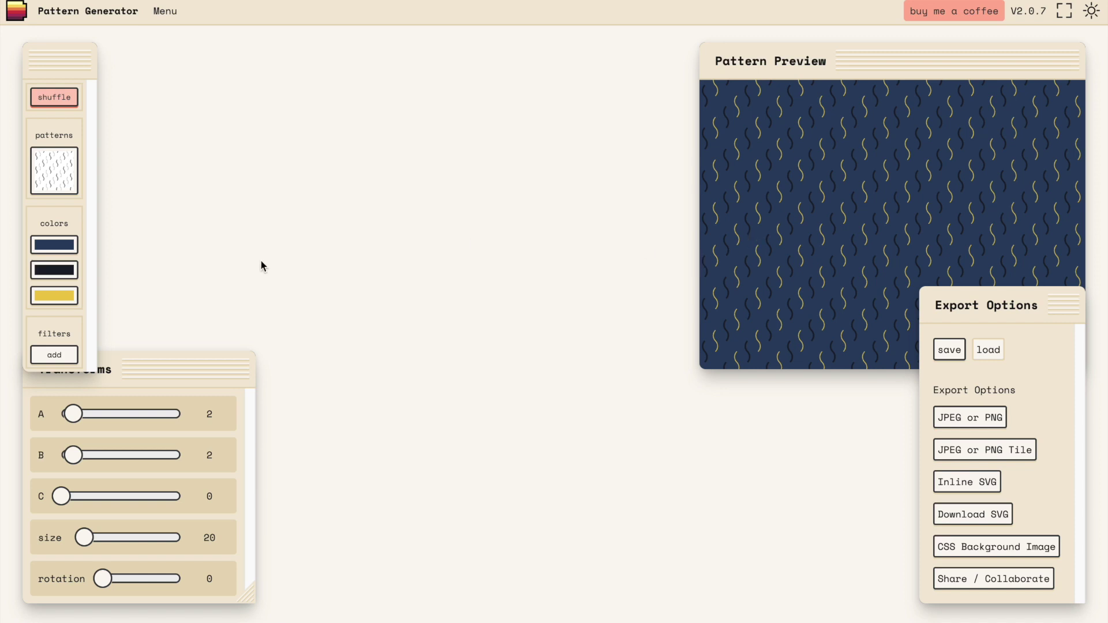
Step: Try several dotted and dashed pattern styles from the stripes category in the pattern generator
left_click(46, 184)
left_click(220, 208)
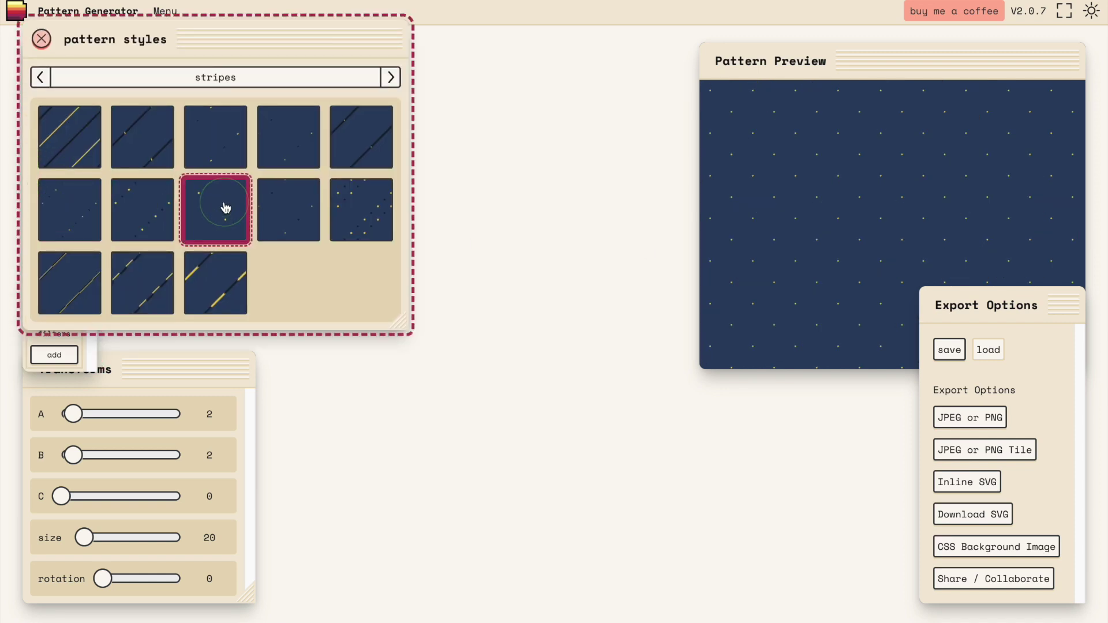
left_click(140, 205)
left_click(134, 279)
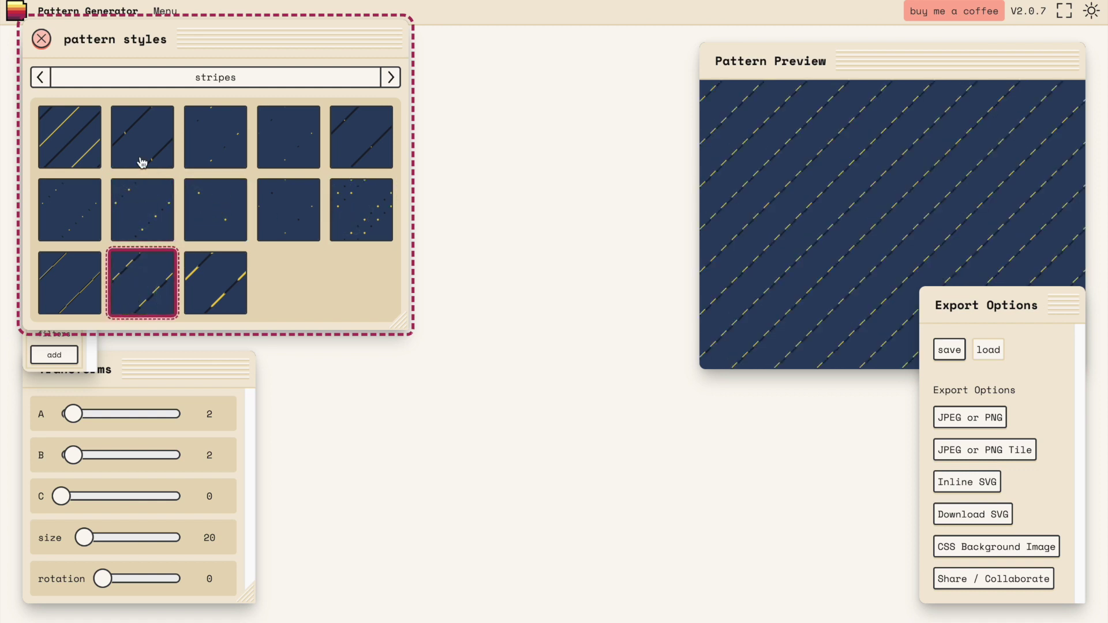
Step: Browse to the grids category, apply its second pattern of crossing diagonal lines, and close the pattern styles window
left_click(393, 79)
left_click(392, 78)
left_click(392, 78)
left_click(227, 136)
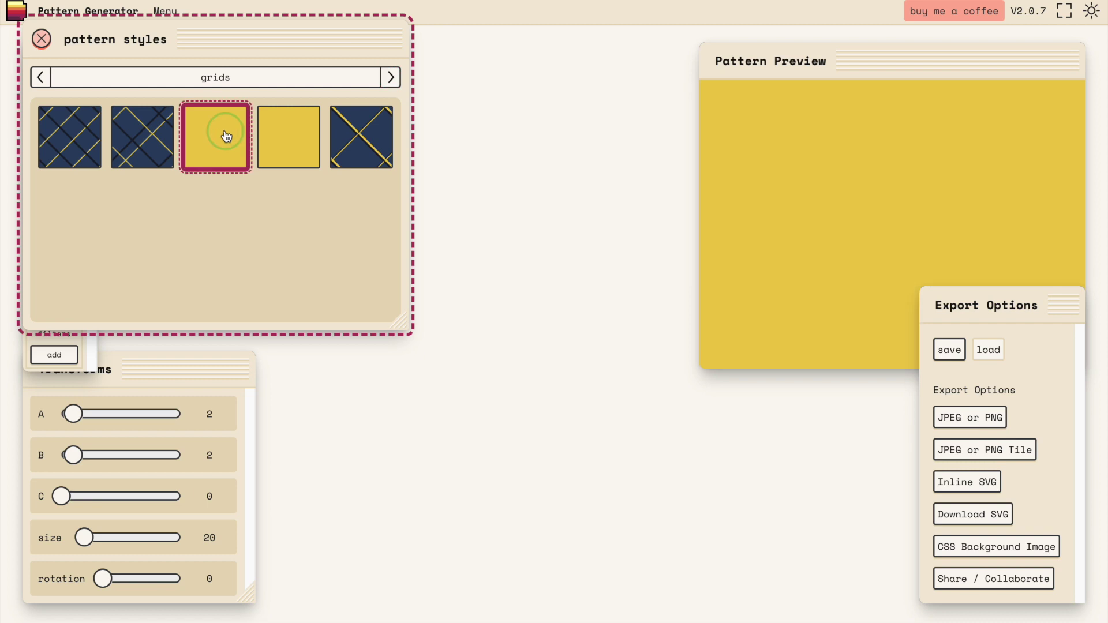
left_click(125, 152)
left_click(357, 346)
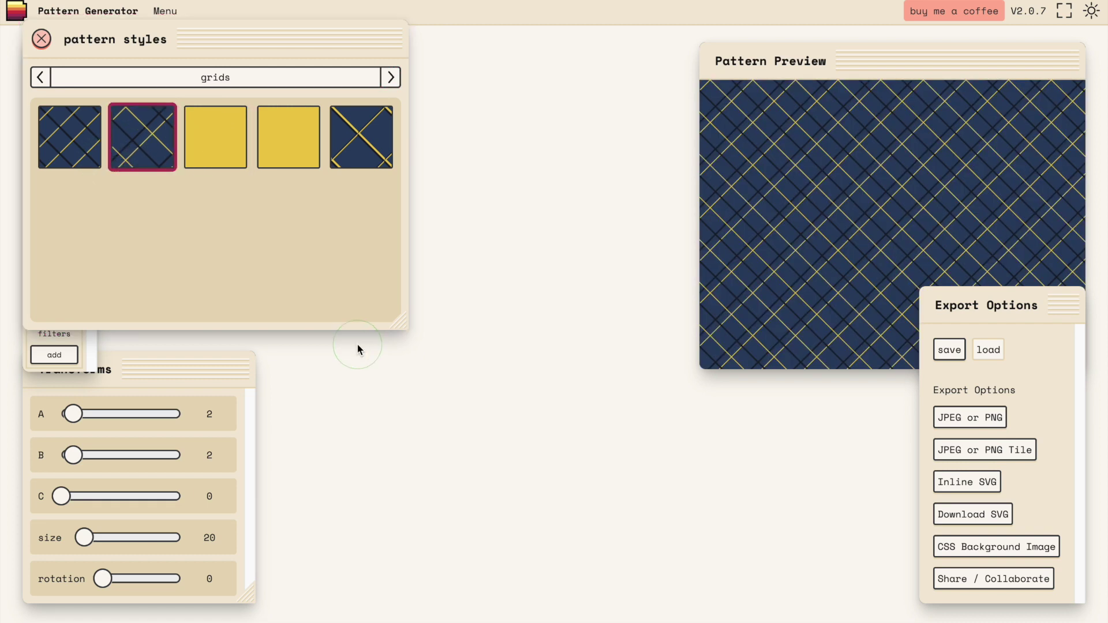
left_click(42, 40)
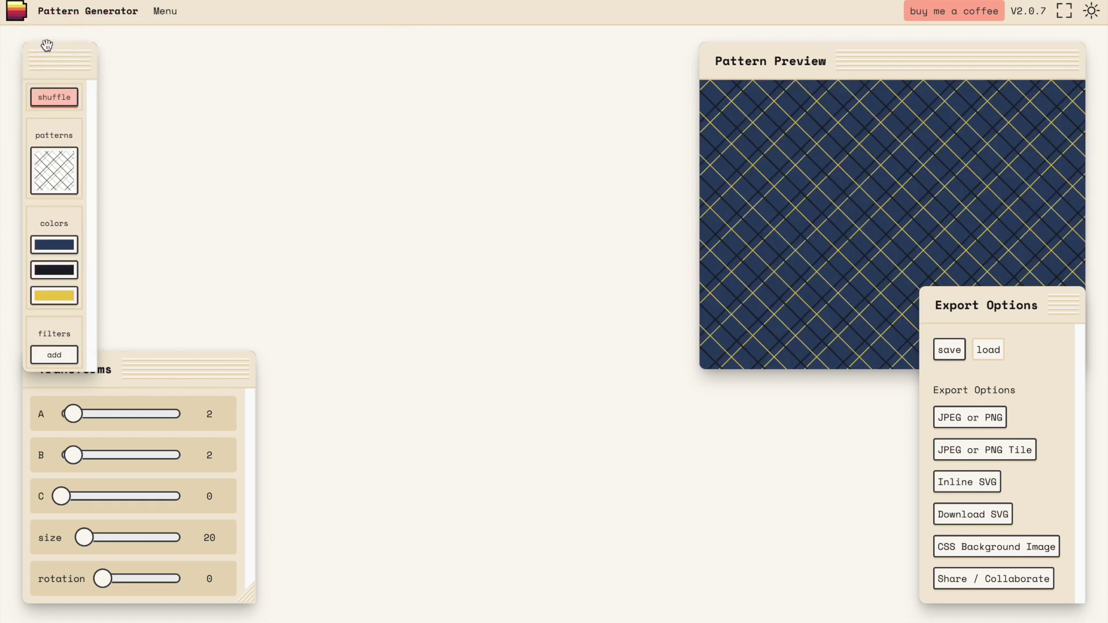
Step: Pick a pale swatch as the pattern's background color
left_click(58, 244)
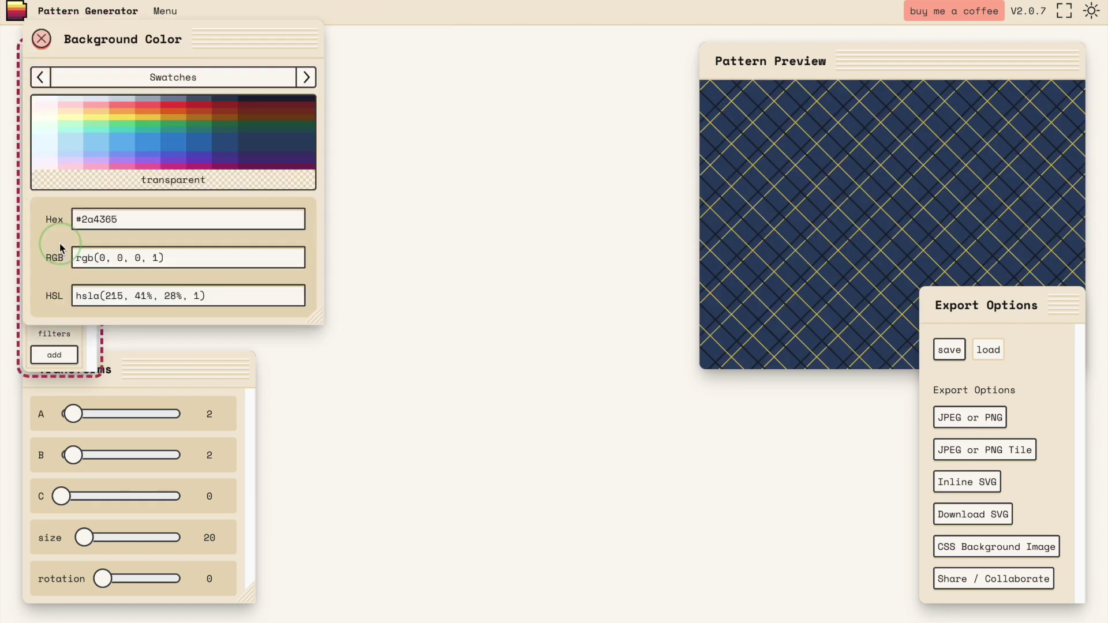
left_click(52, 128)
left_click(613, 355)
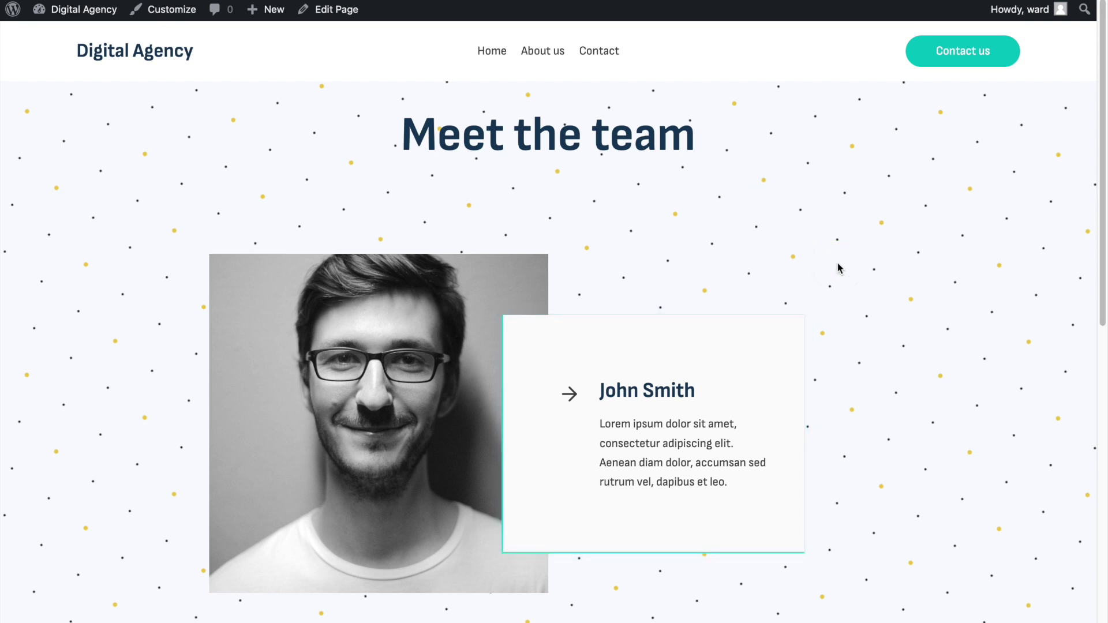
Step: Review the "Meet the team" section on the live page, comparing the shadow edges of both team members' info boxes
scroll(838, 266, "down", 10)
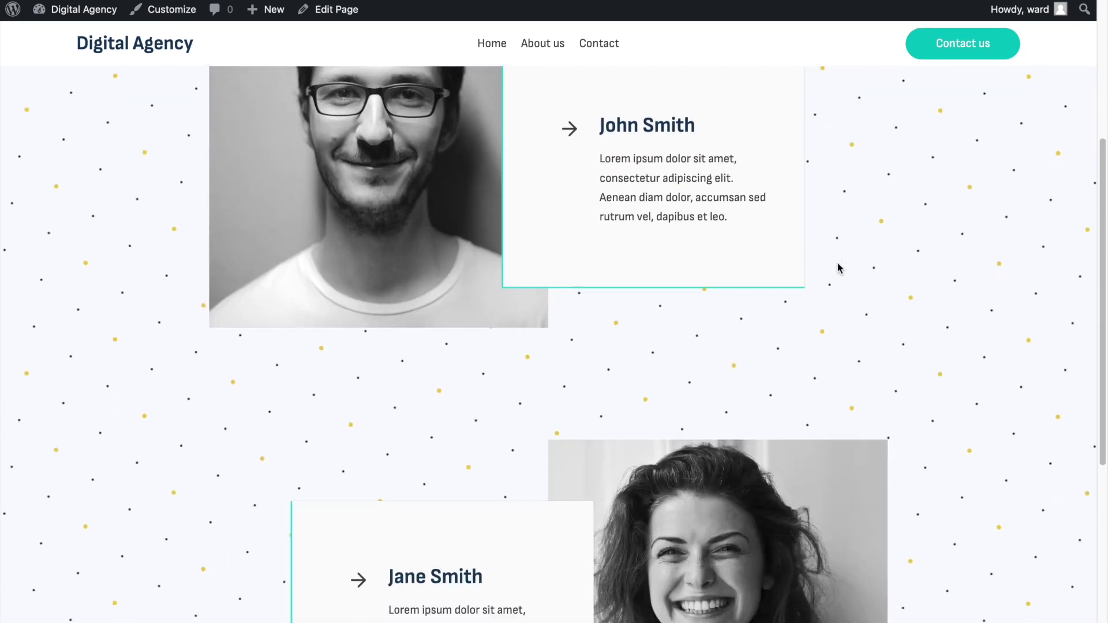
scroll(838, 268, "up", 6)
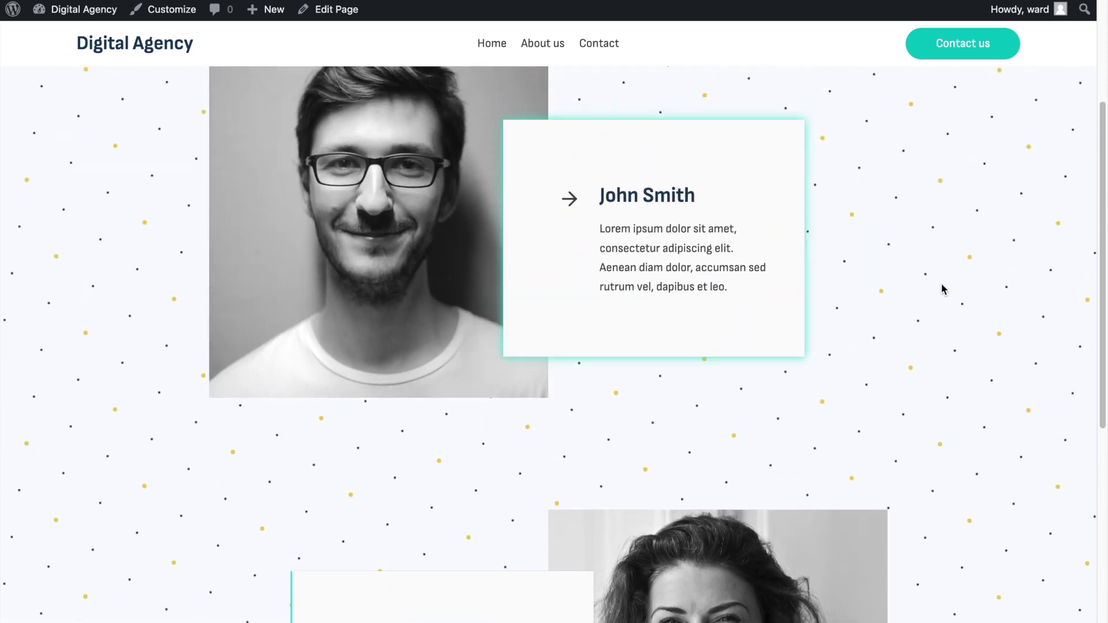
scroll(923, 291, "down", 2)
scroll(969, 326, "up", 2)
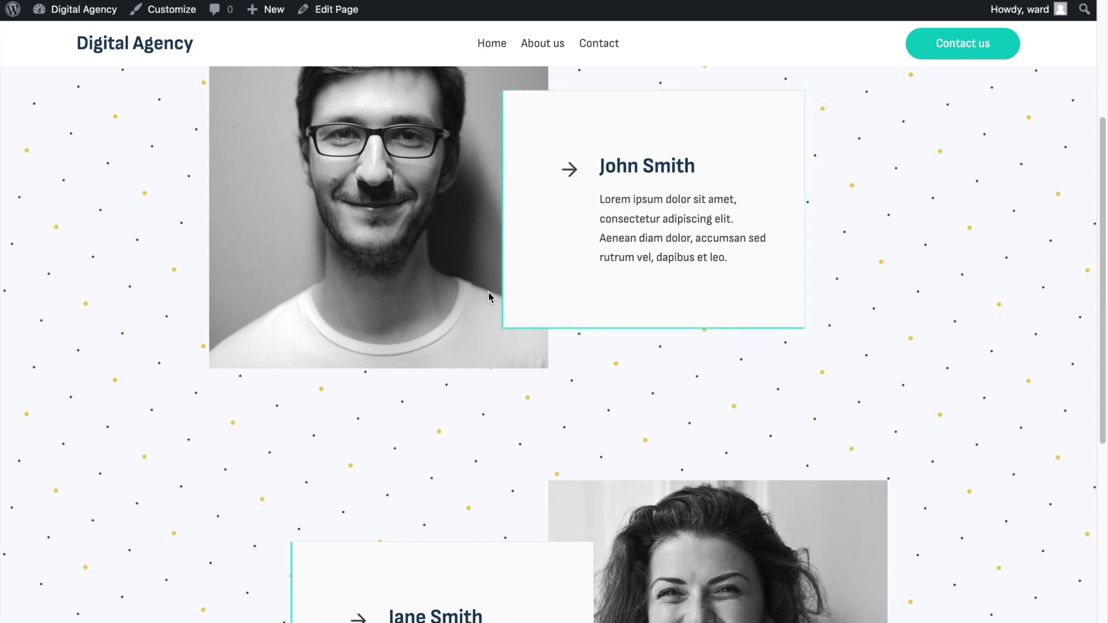
scroll(469, 402, "down", 3)
scroll(268, 433, "down", 2)
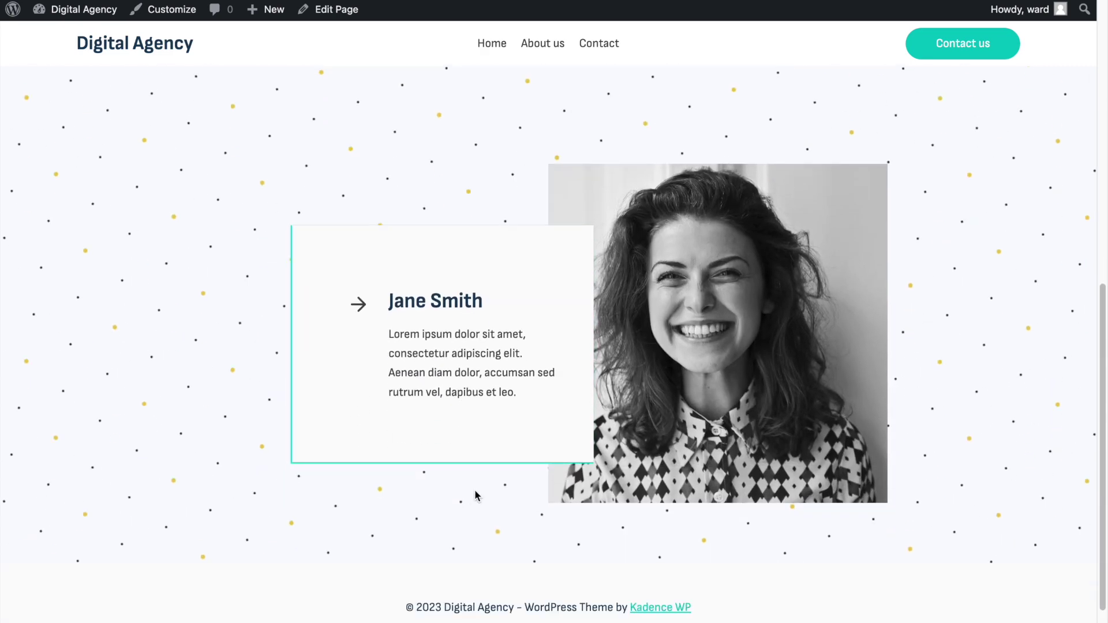
scroll(299, 525, "up", 6)
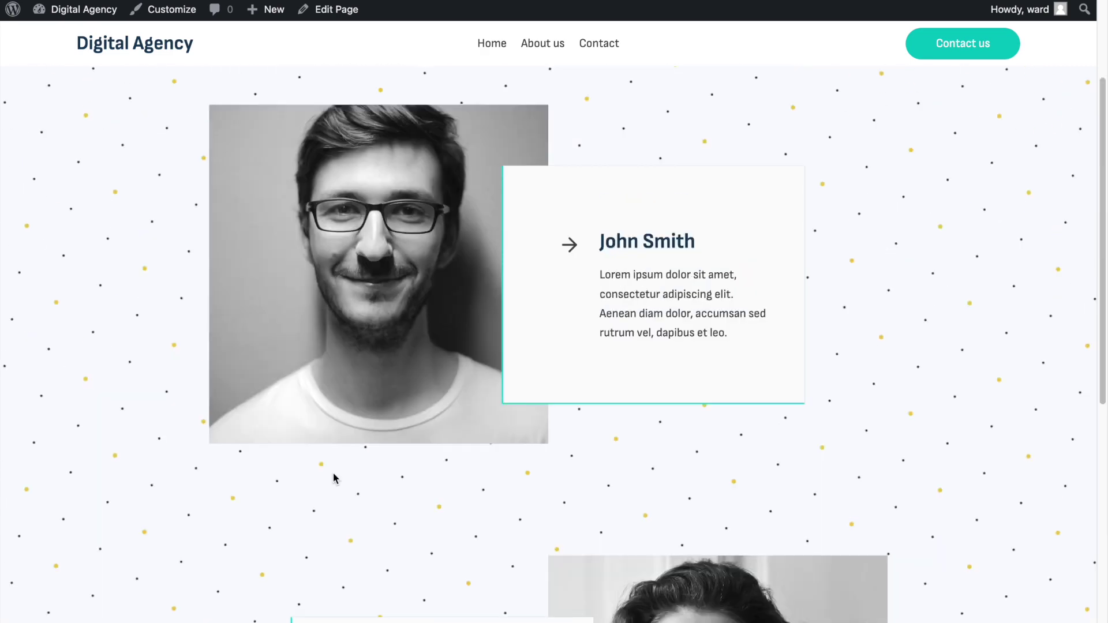
scroll(358, 551, "down", 5)
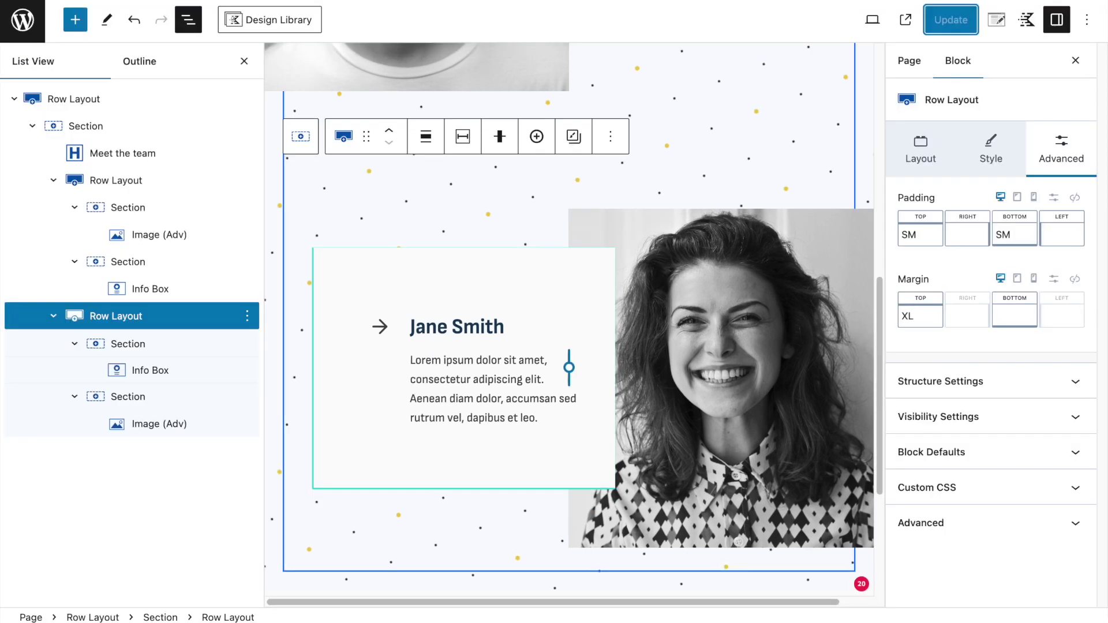
Step: Set the box shadow X offset of the second team member's info box to 1, update the page, and check both cards live
left_click(443, 284)
left_click(981, 155)
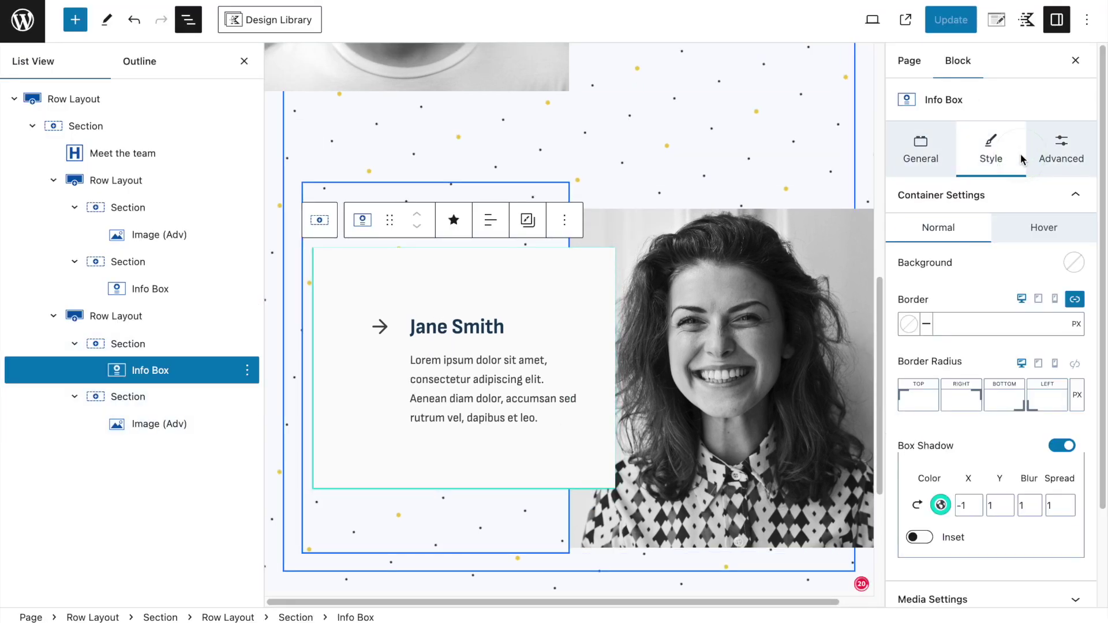
scroll(981, 427, "down", 2)
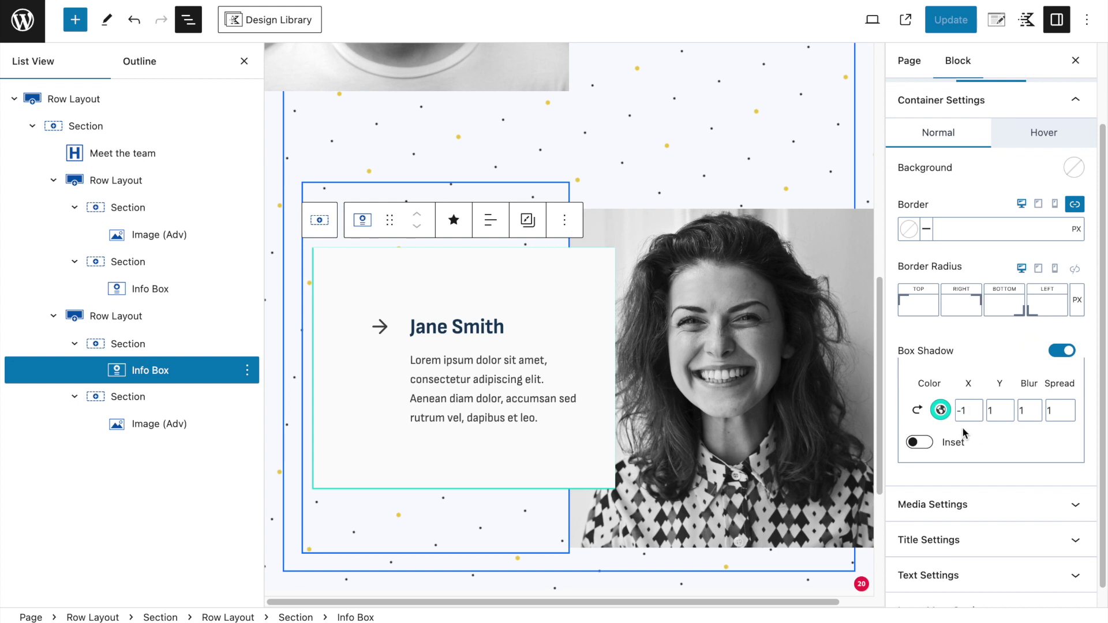
left_click(961, 412)
key("BackSpace")
left_click(950, 19)
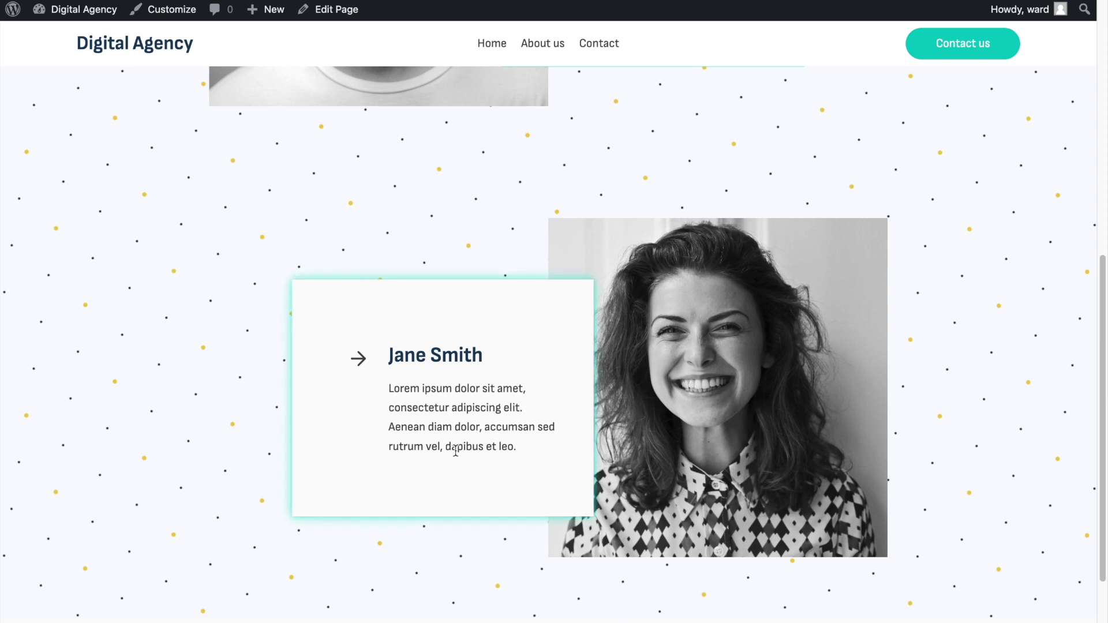
scroll(920, 536, "up", 5)
scroll(920, 537, "up", 3)
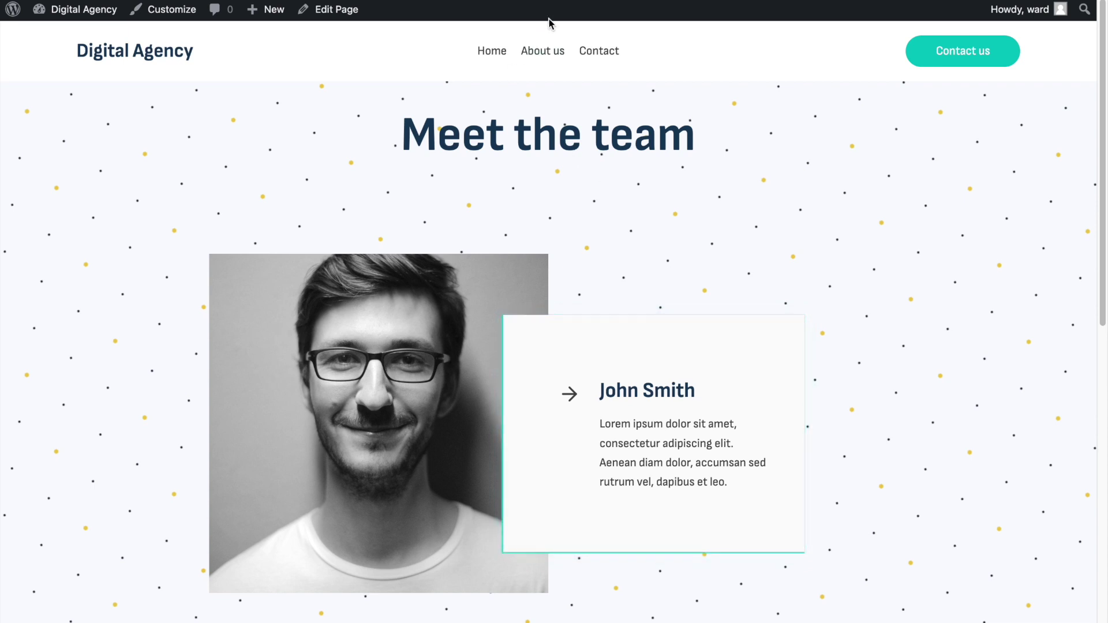
scroll(603, 287, "down", 7)
scroll(606, 289, "up", 6)
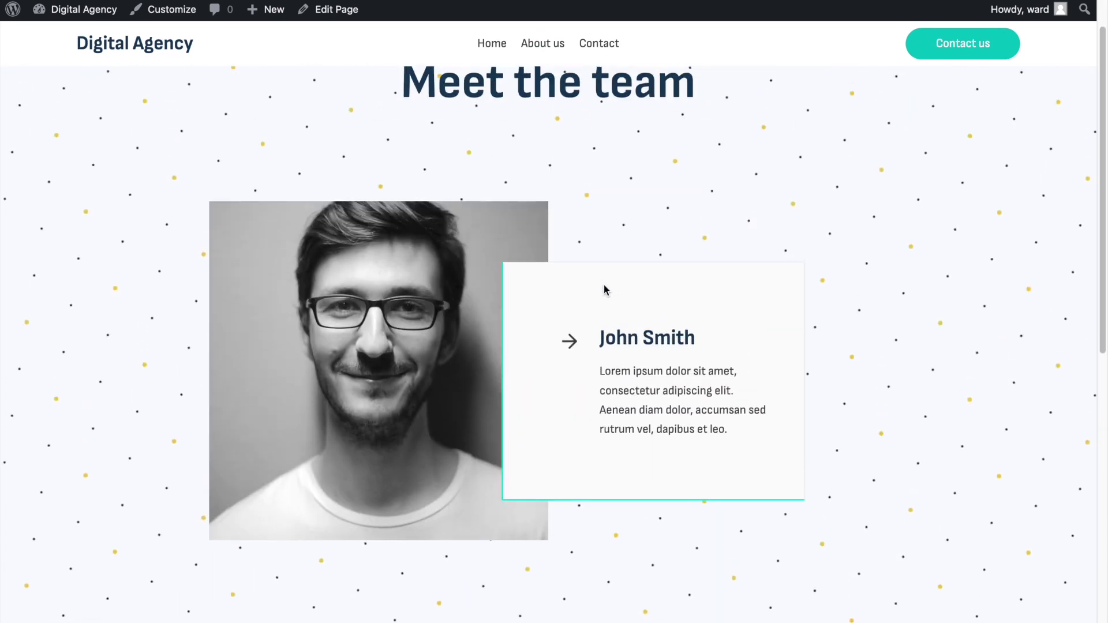
scroll(482, 317, "down", 9)
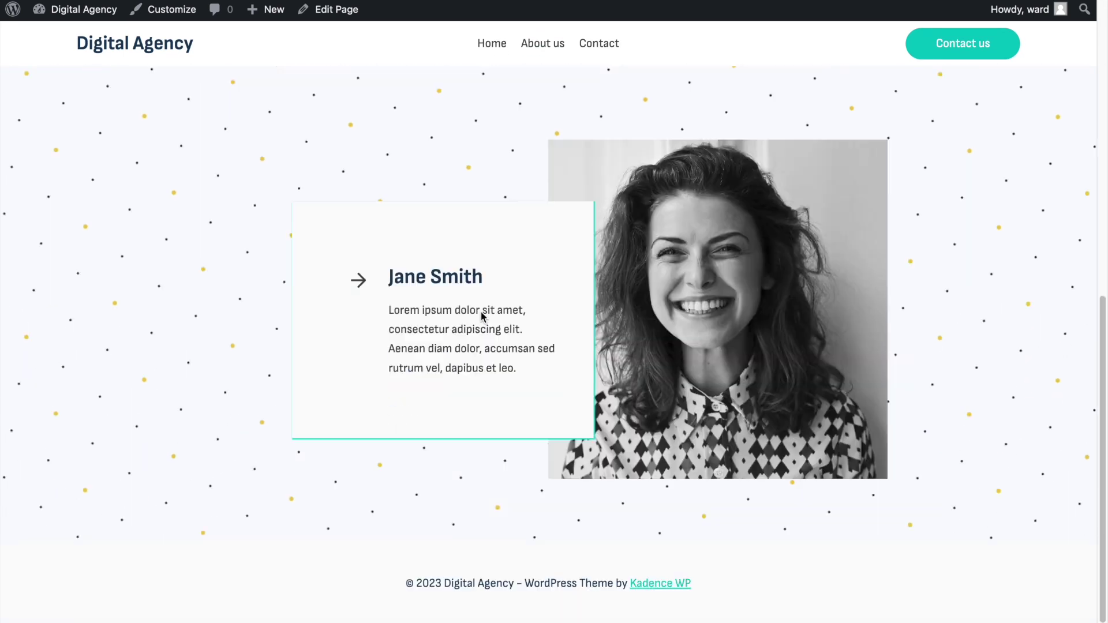
scroll(507, 318, "up", 6)
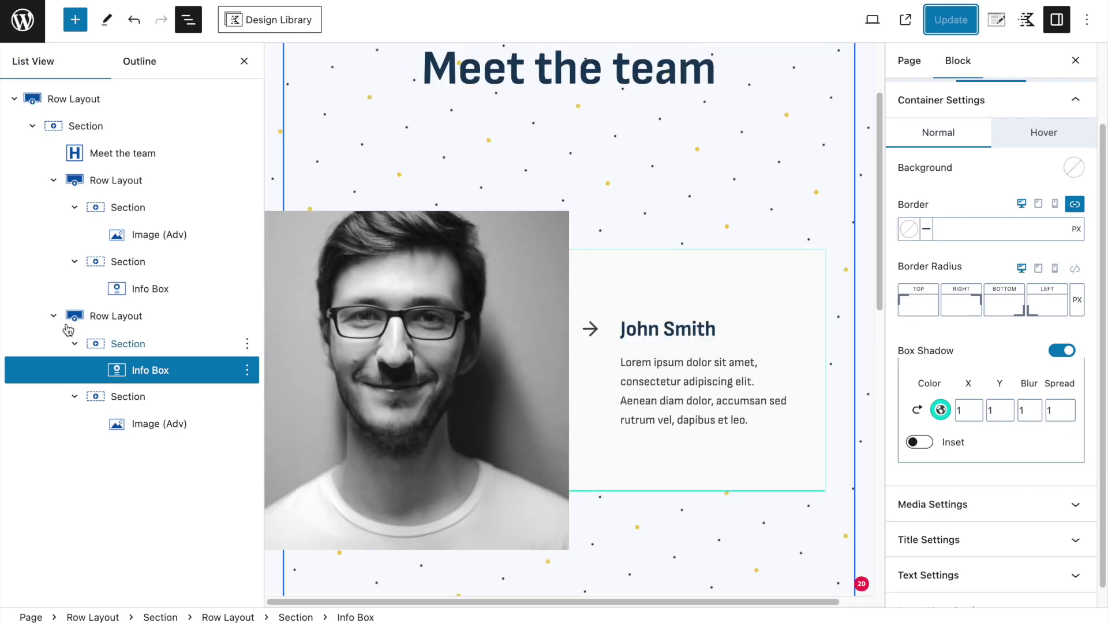
Step: Duplicate the first team row and move the copy below the second team row
left_click(118, 321)
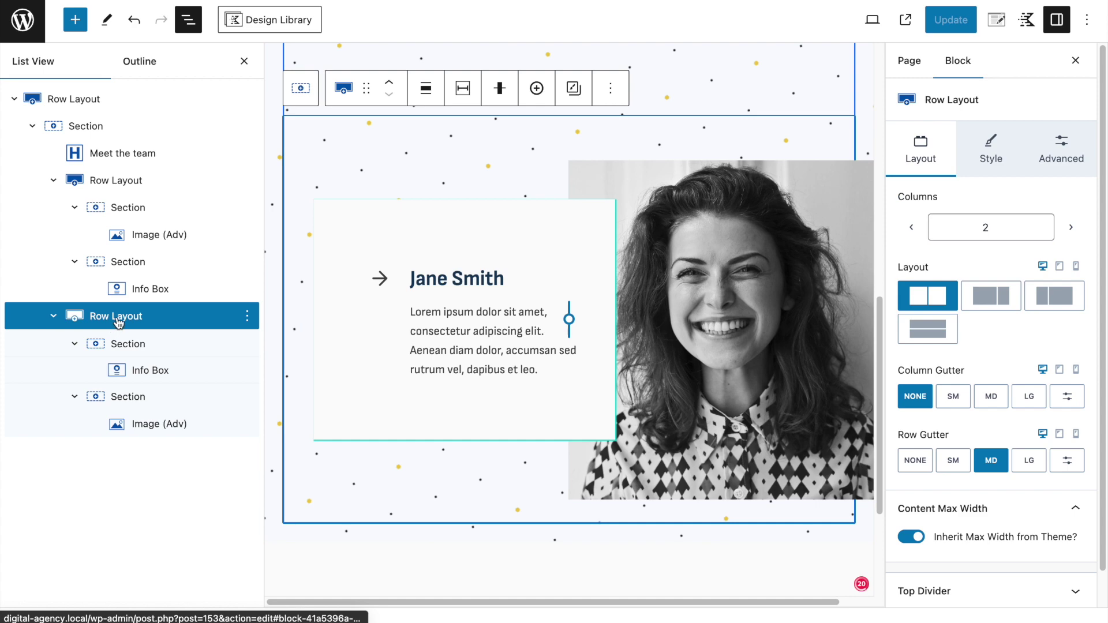
left_click(133, 151)
left_click(112, 206)
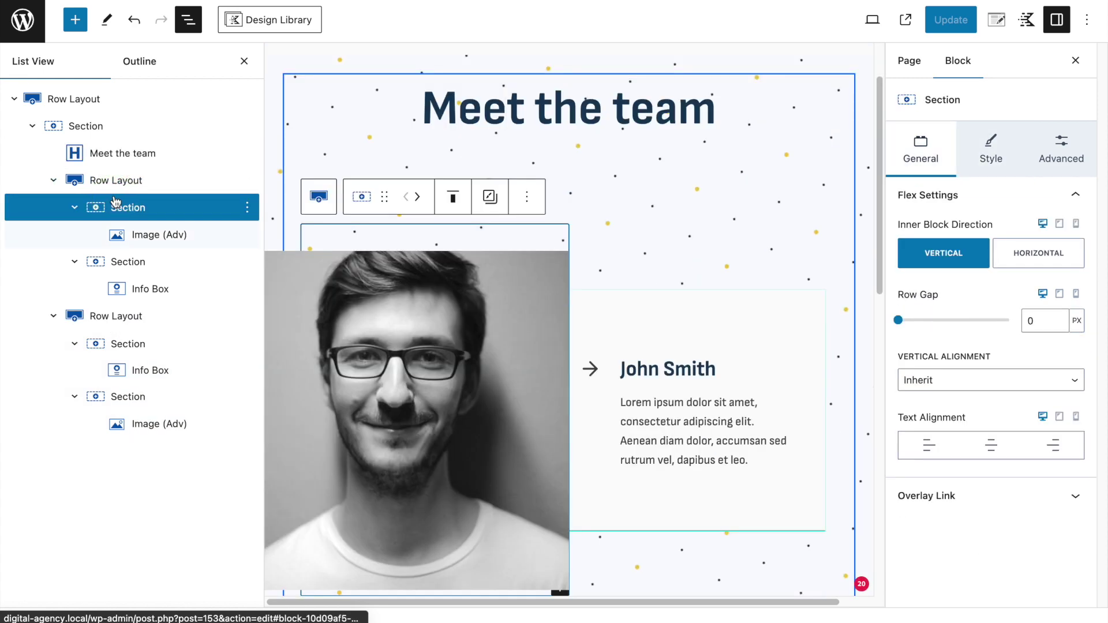
left_click(115, 183)
left_click(248, 182)
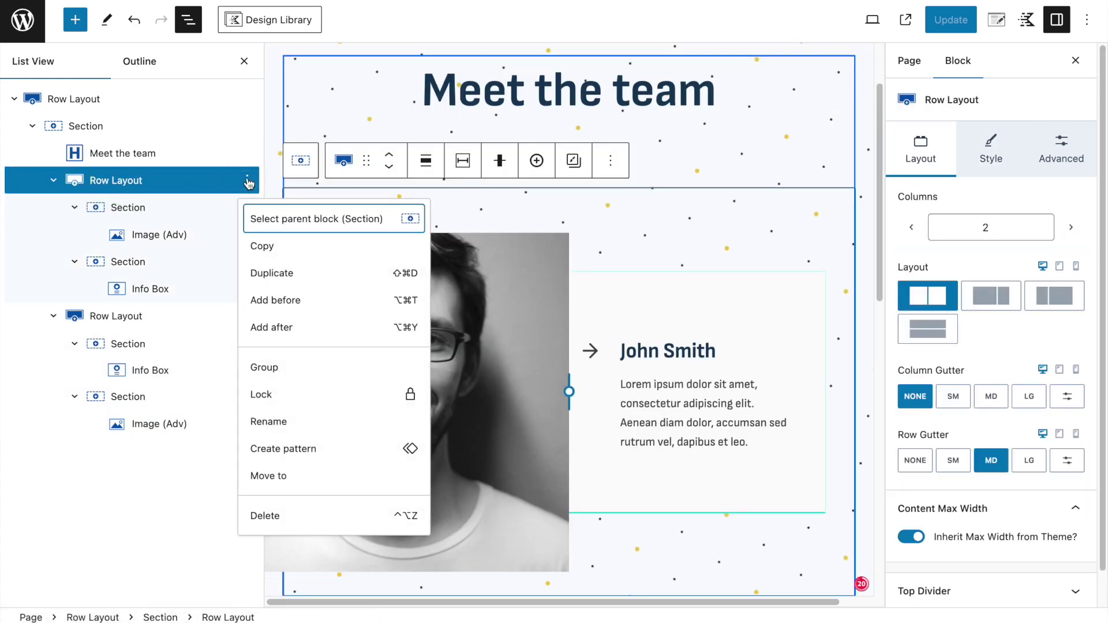
left_click(286, 275)
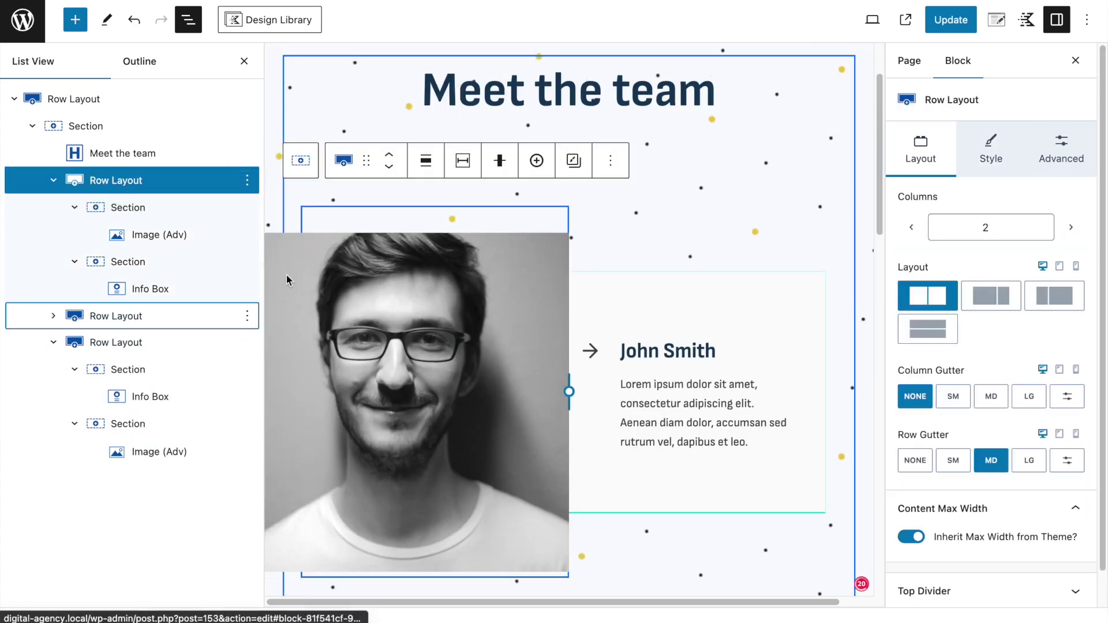
left_click(199, 317)
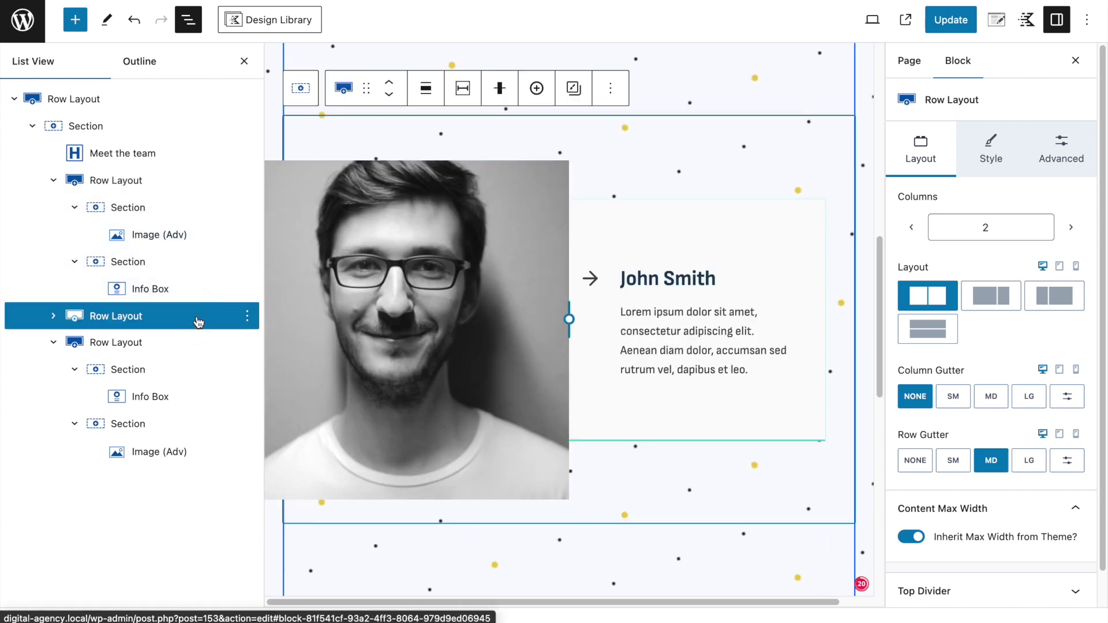
left_click(388, 95)
Step: Update the page and check the added third team row and its spacing on the live page
left_click(950, 19)
left_click(905, 20)
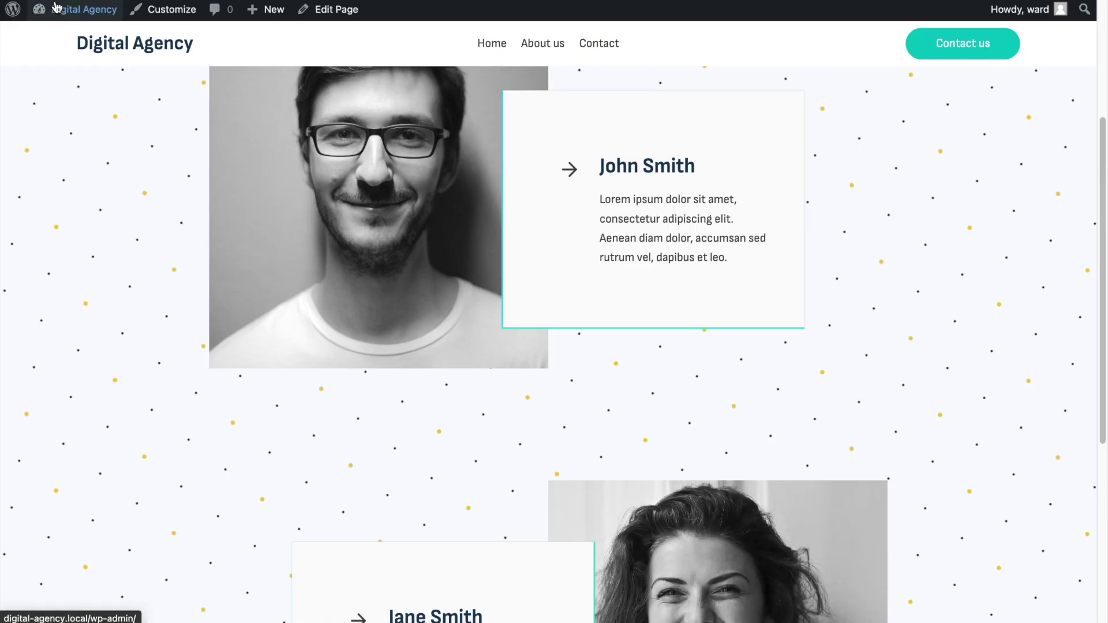
scroll(362, 307, "down", 8)
scroll(529, 477, "down", 5)
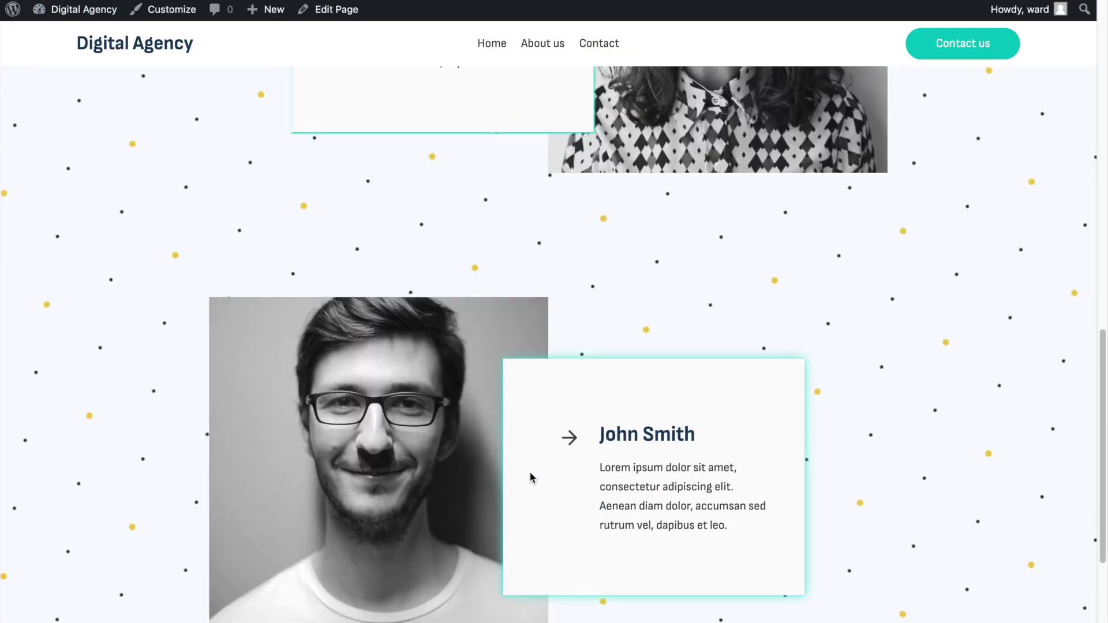
scroll(925, 514, "up", 2)
scroll(925, 517, "up", 1)
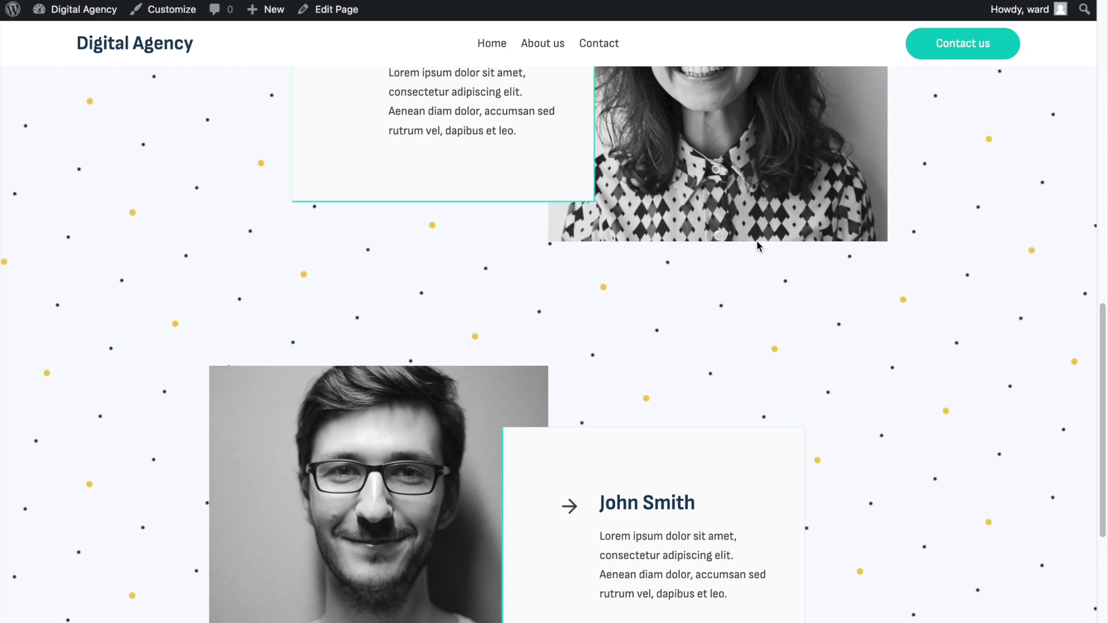
Step: Duplicate the second team row, move the copy below the third team row, and update the page
key("ctrl+shift+Tab")
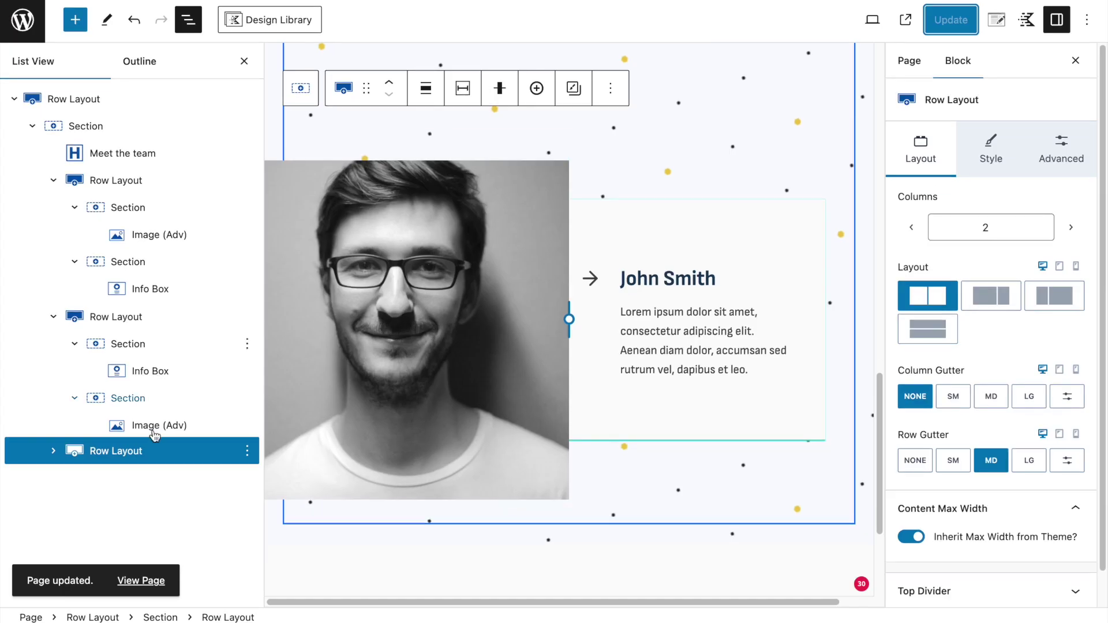
left_click(95, 322)
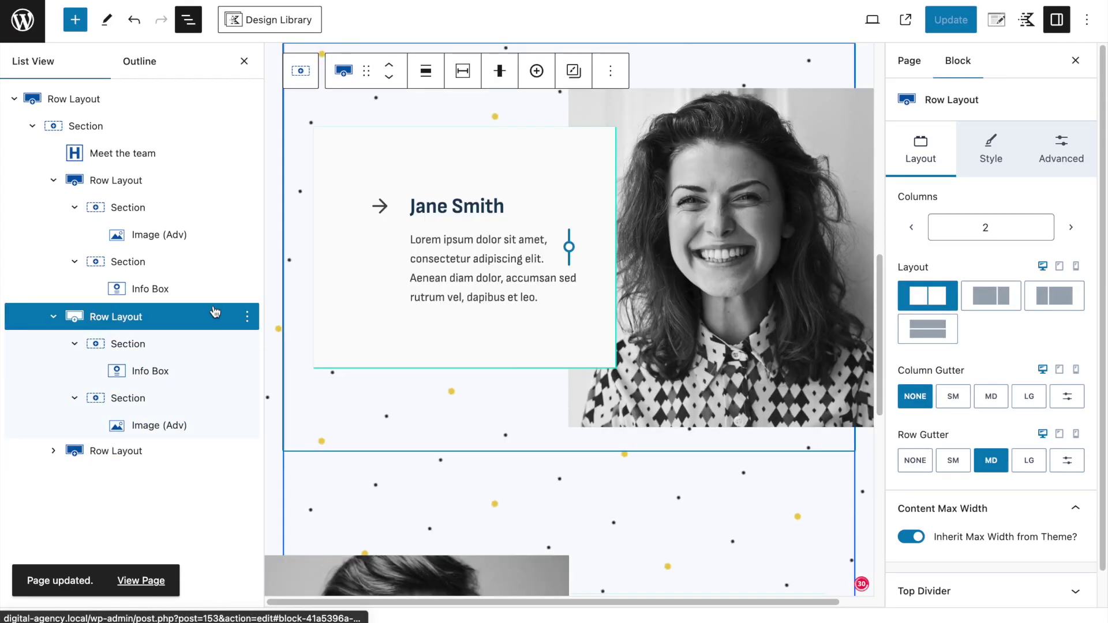
left_click(247, 317)
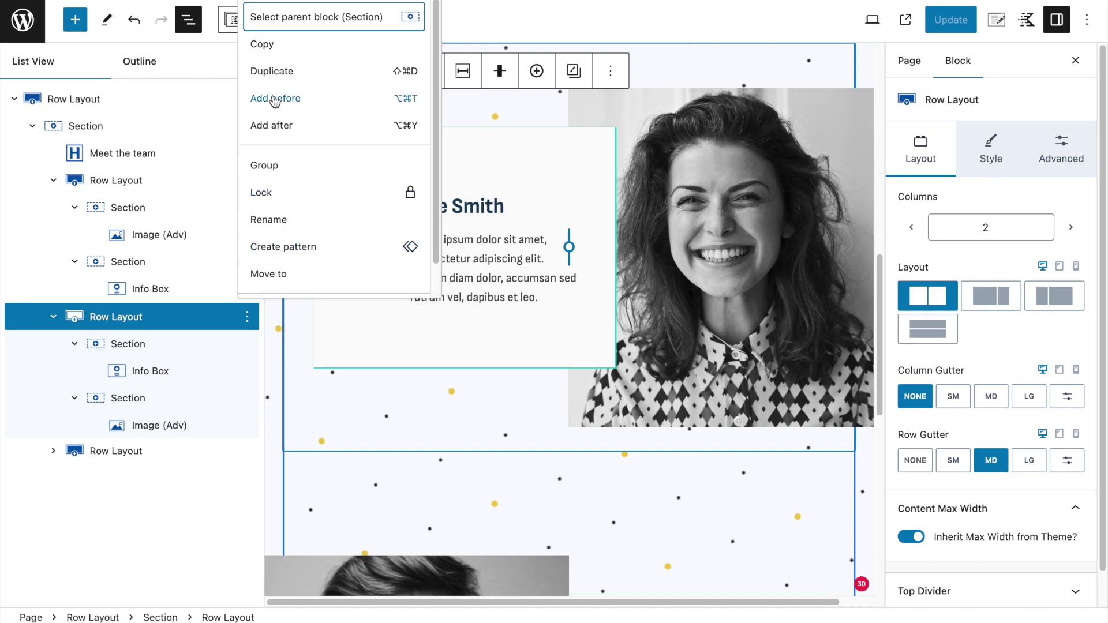
left_click(277, 71)
left_click(134, 453)
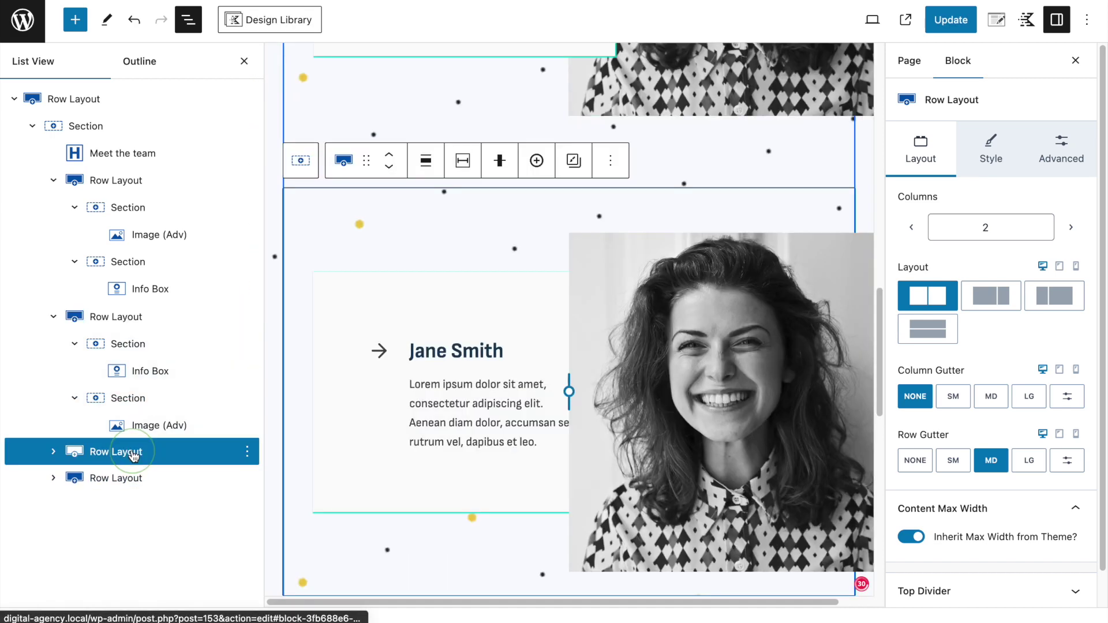
left_click(388, 167)
left_click(962, 19)
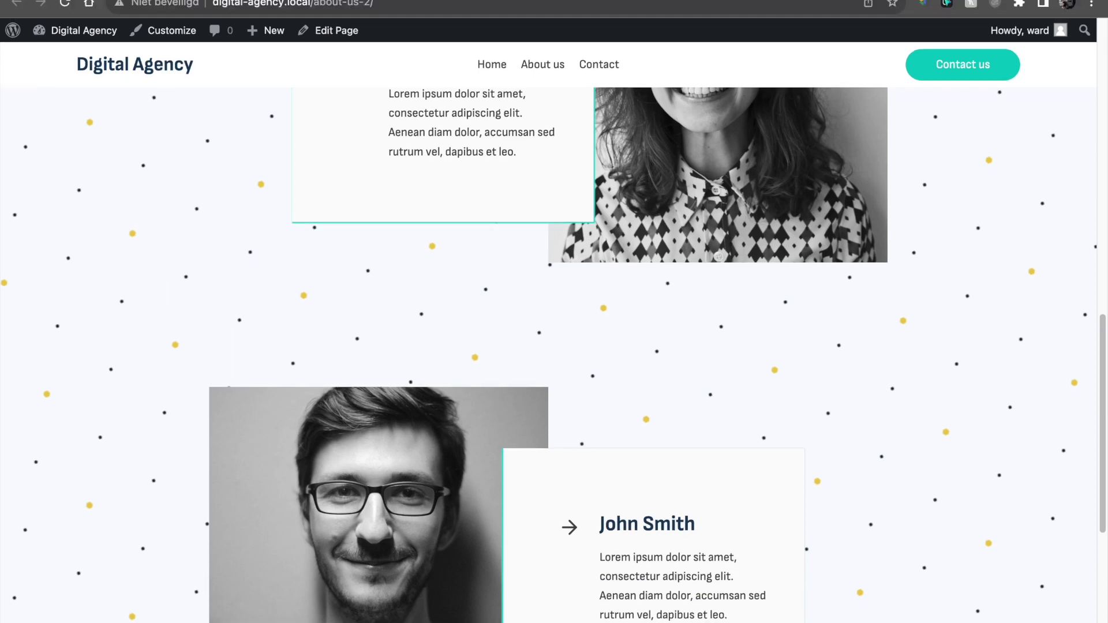
Step: Review the live About us page with four alternating team rows, checking the order and spacing of images and info boxes
scroll(228, 217, "down", 1)
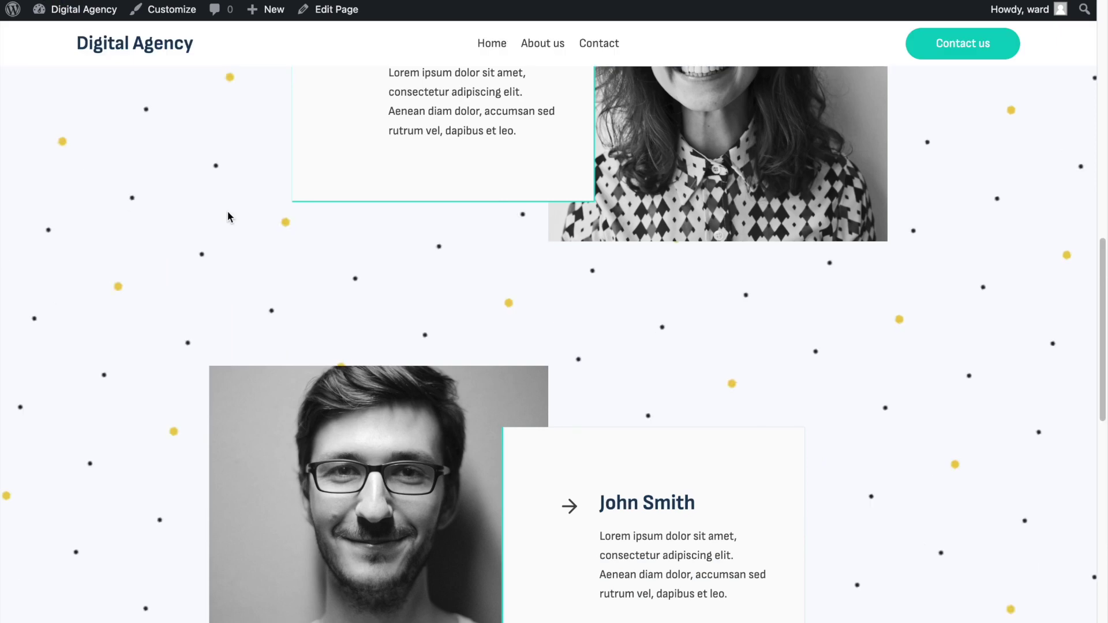
scroll(227, 217, "down", 10)
scroll(228, 216, "up", 14)
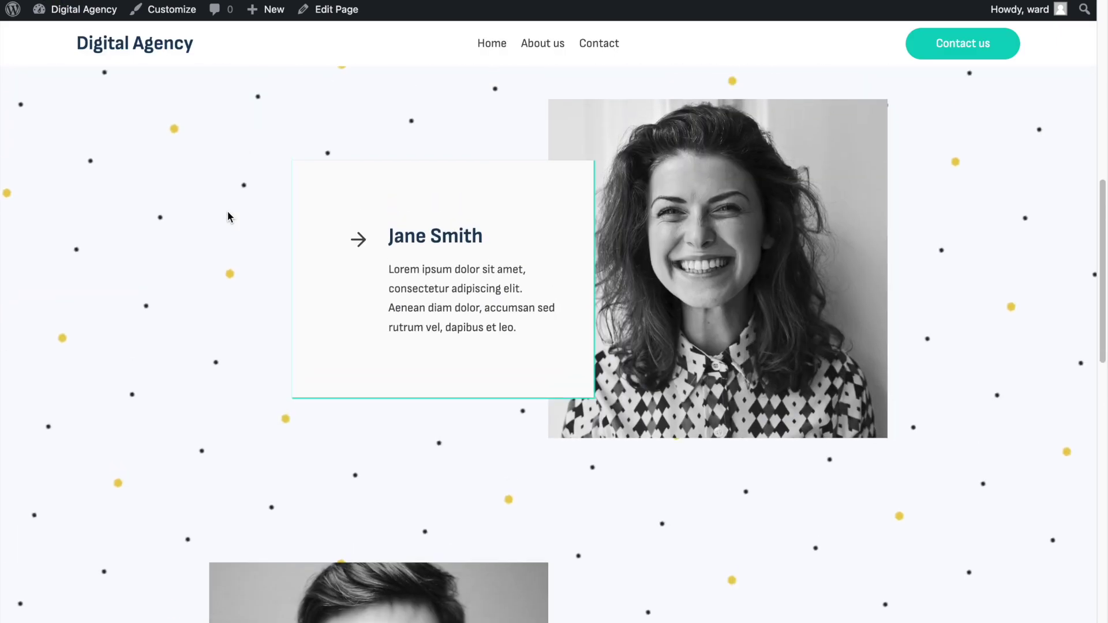
scroll(227, 210, "up", 8)
scroll(343, 325, "down", 2)
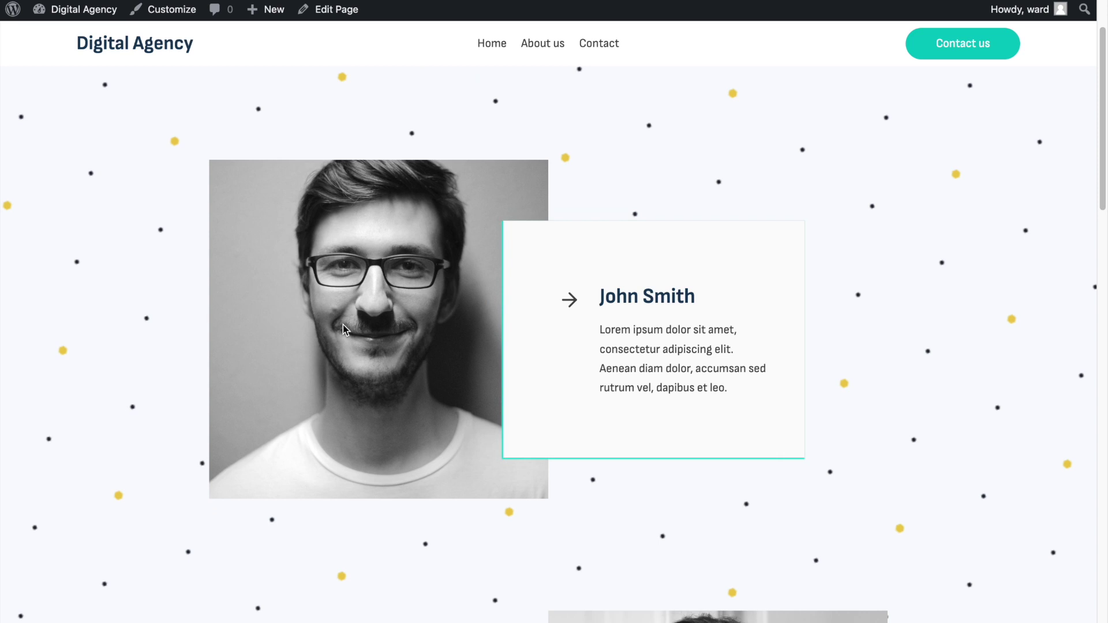
scroll(343, 324, "down", 2)
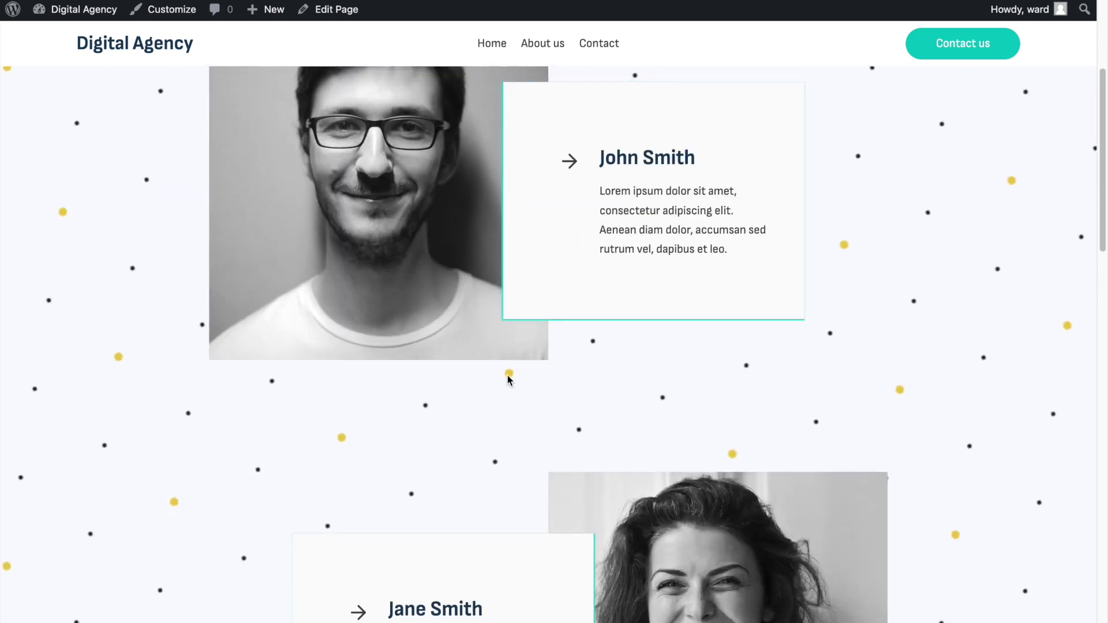
scroll(509, 378, "up", 3)
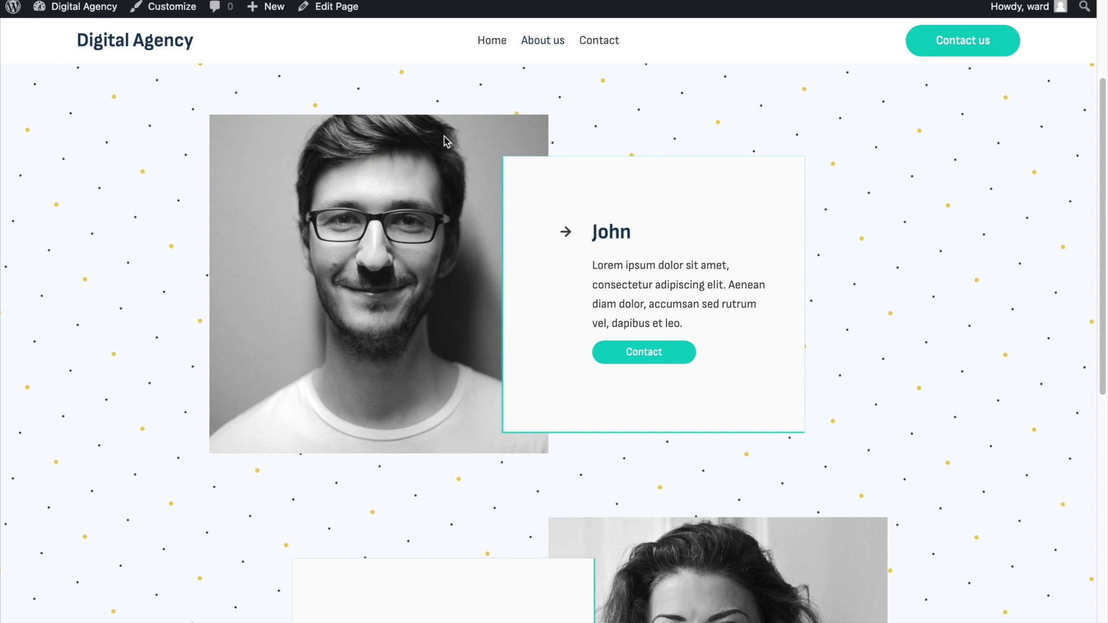
Step: Review the team page with contact buttons and inspect it in the responsive preview at a width of 967 px
scroll(558, 136, "down", 4)
left_click(693, 353)
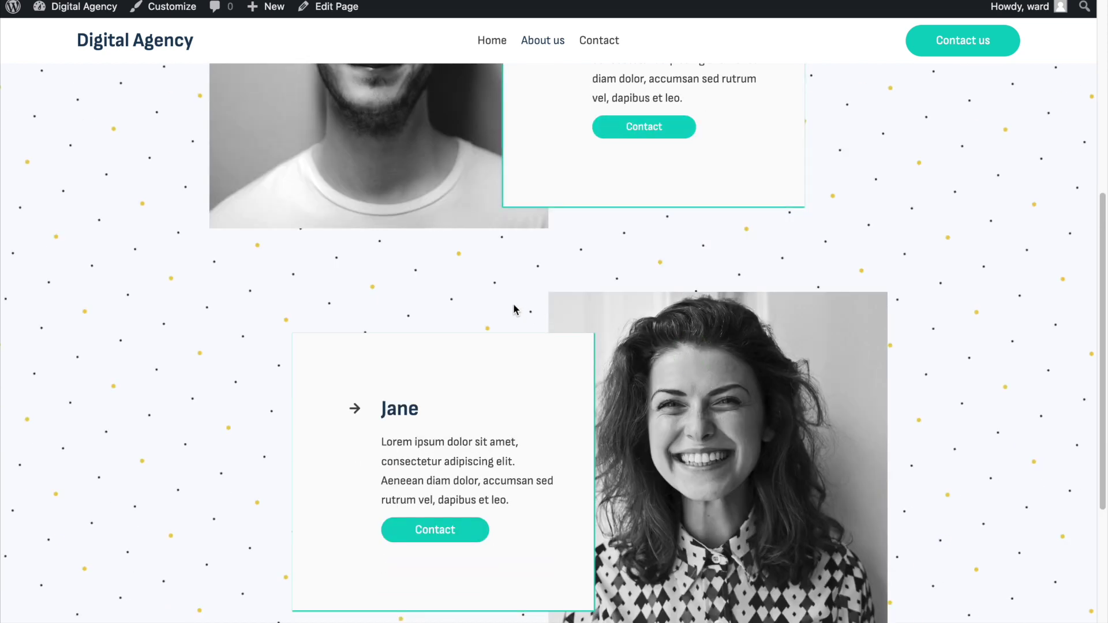
right_click(632, 324)
left_click(683, 522)
left_click_drag(1076, 254, 907, 269)
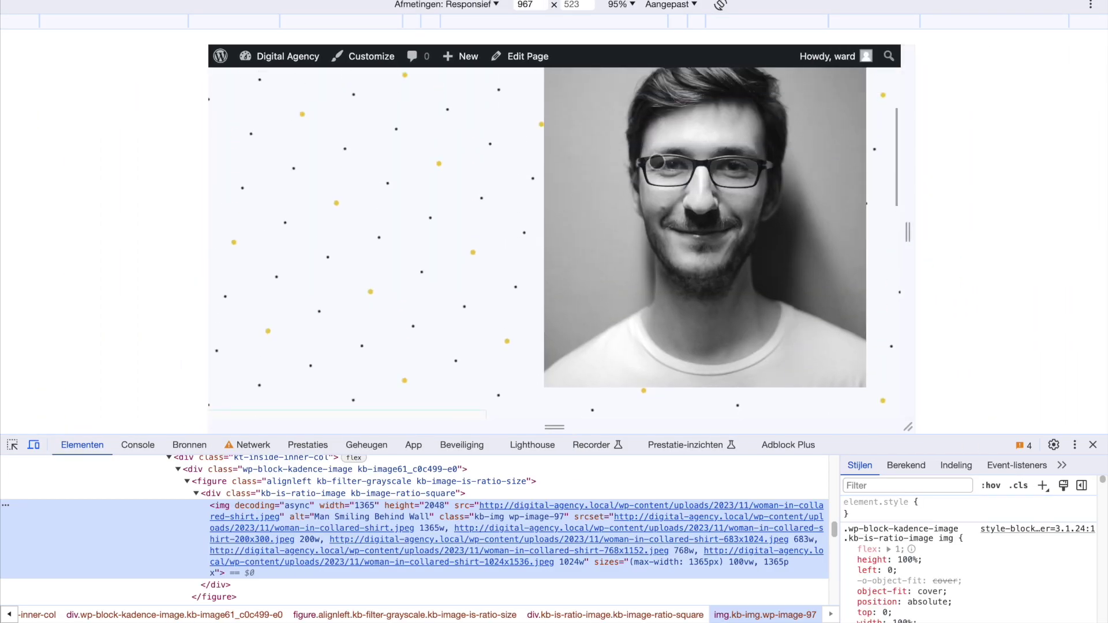
Step: Examine the team rows at 967 px and 743 px preview widths, and widen the preview again
scroll(854, 228, "down", 8)
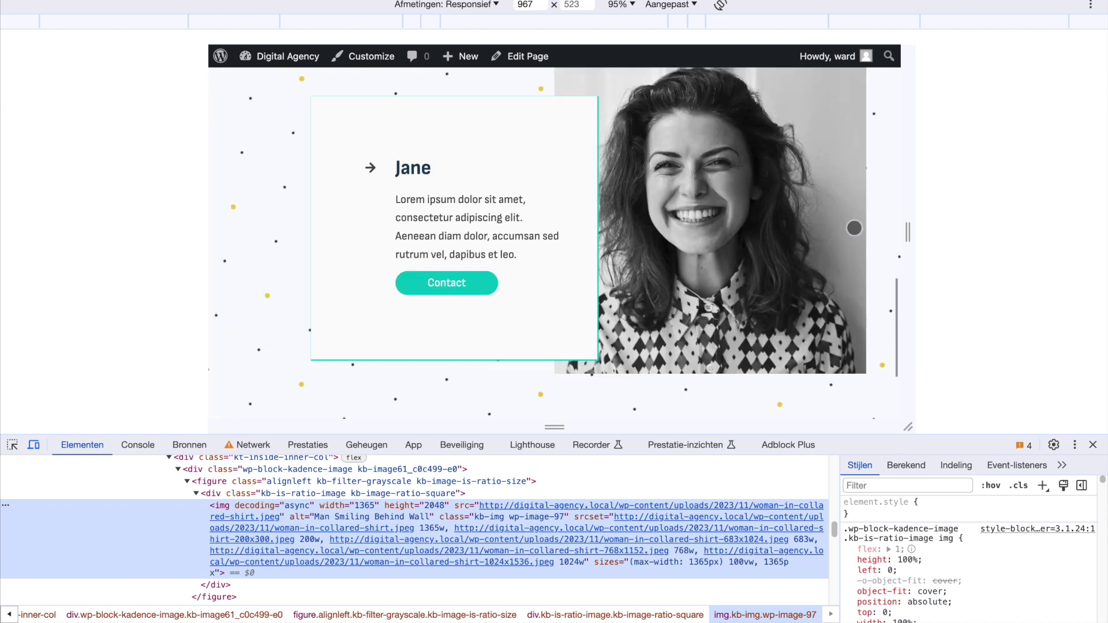
left_click_drag(905, 247, 828, 246)
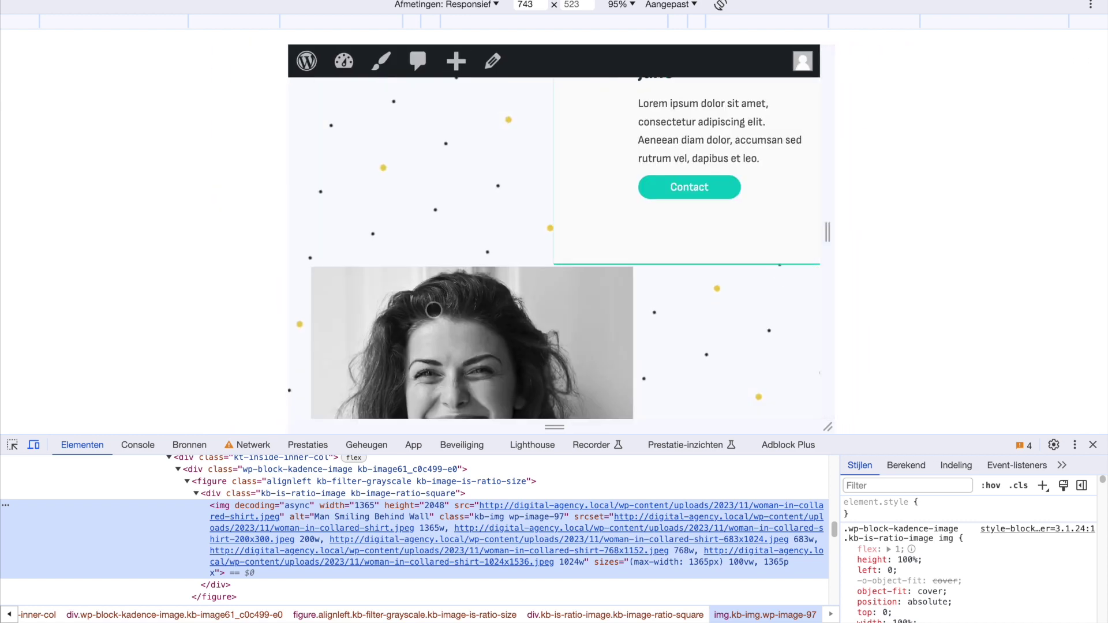
scroll(556, 297, "down", 2)
scroll(560, 271, "up", 3)
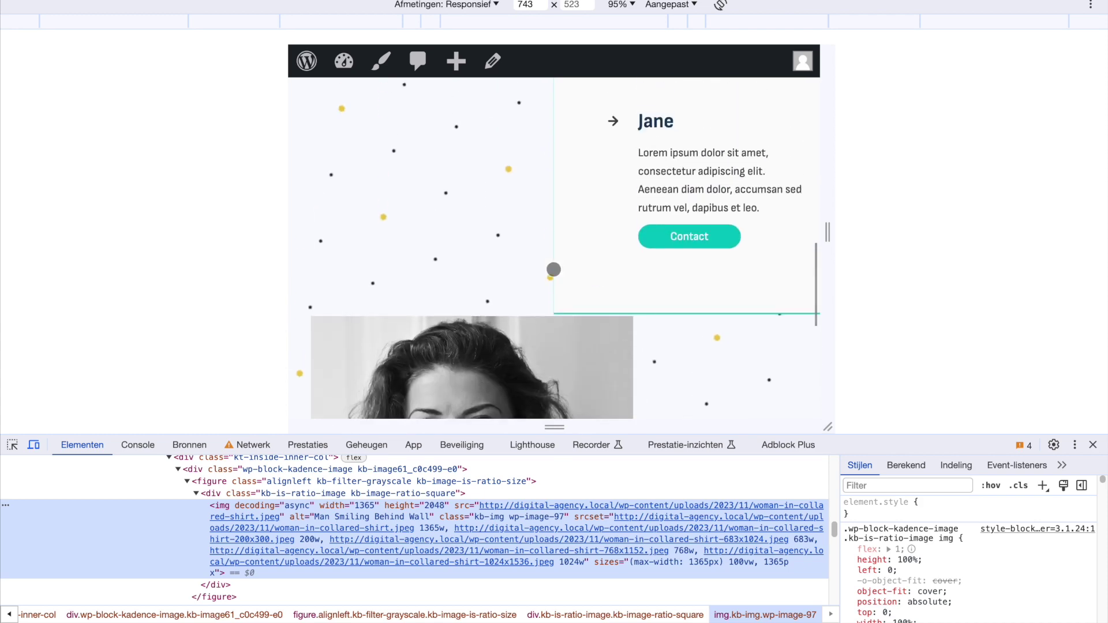
scroll(634, 225, "up", 4)
left_click_drag(829, 257, 1100, 248)
scroll(883, 247, "up", 4)
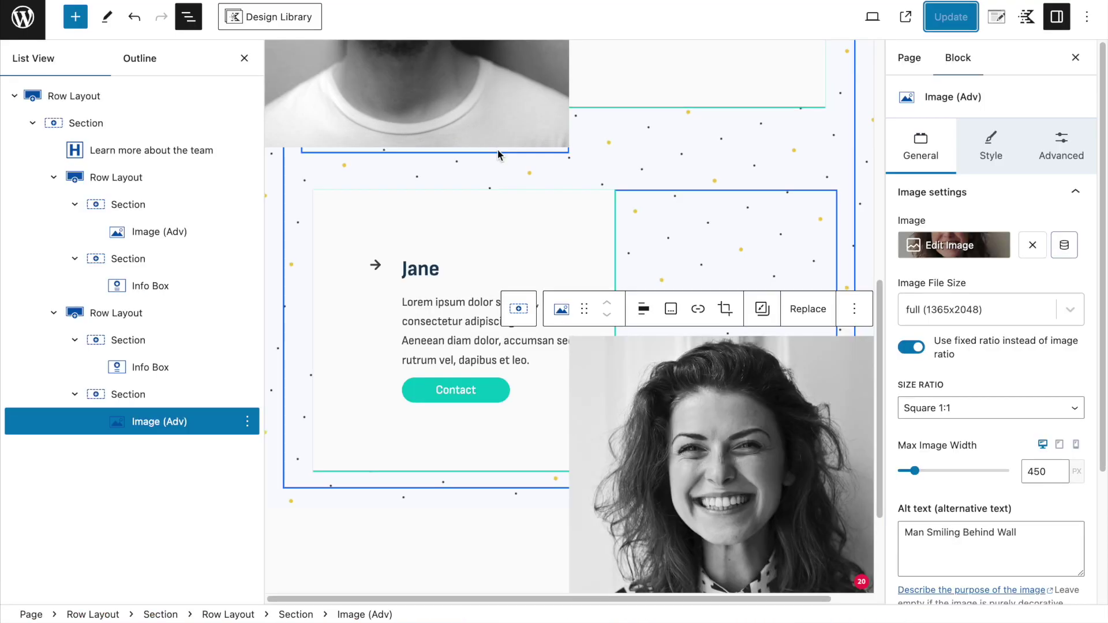
Step: Set the alignment of the team member images to None
scroll(440, 179, "up", 3)
left_click(441, 180)
left_click(404, 69)
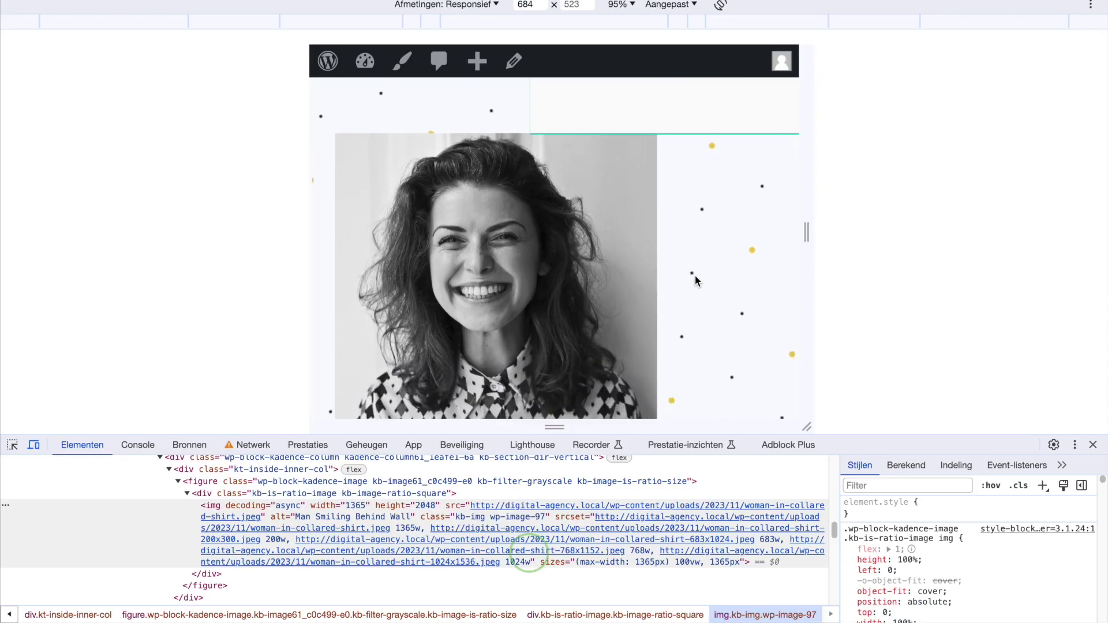
Step: Examine the image alignment and stacking order of the team rows in the 684 px wide preview
scroll(559, 255, "down", 10)
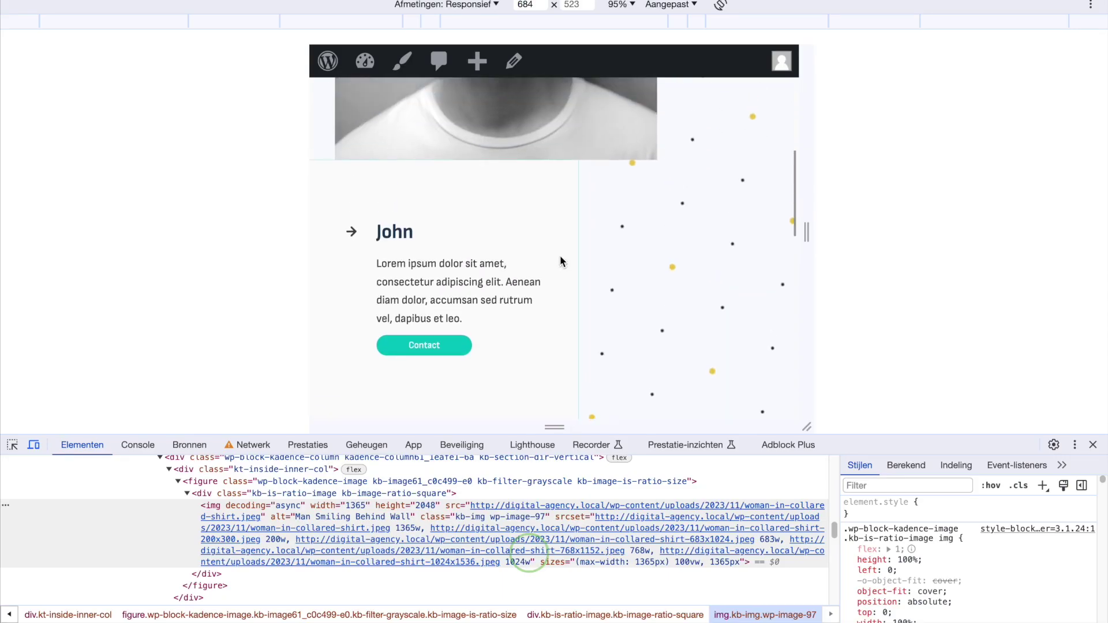
scroll(553, 243, "up", 2)
scroll(521, 230, "up", 6)
scroll(471, 230, "down", 2)
scroll(491, 281, "up", 3)
scroll(494, 284, "down", 7)
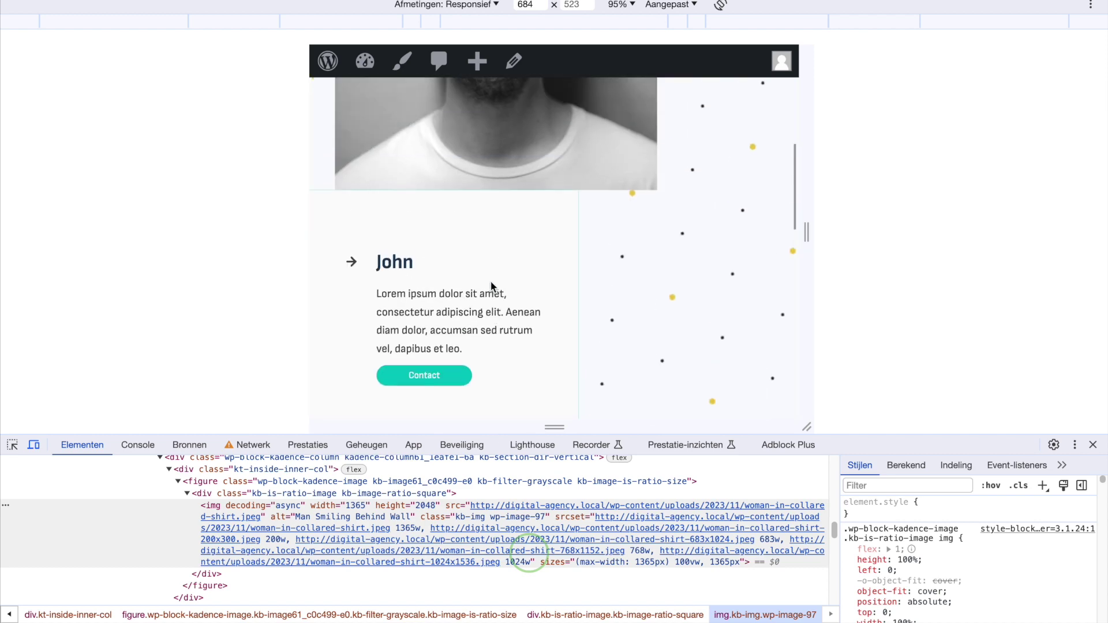
scroll(527, 196, "up", 2)
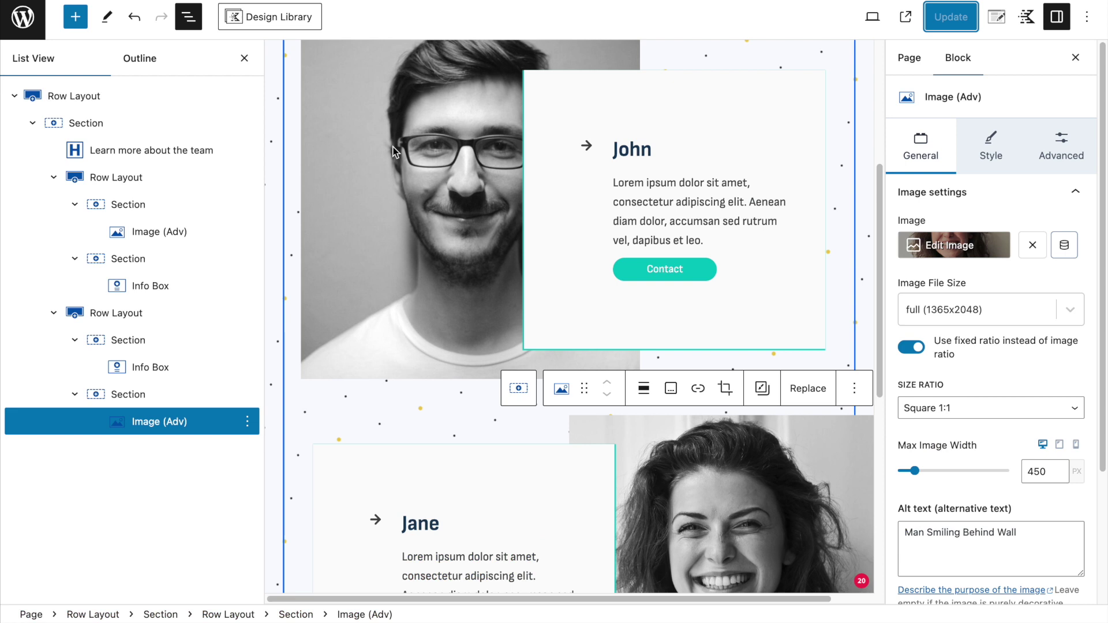
Step: Set the alignment of both team member images to Align center and update the page
left_click(644, 390)
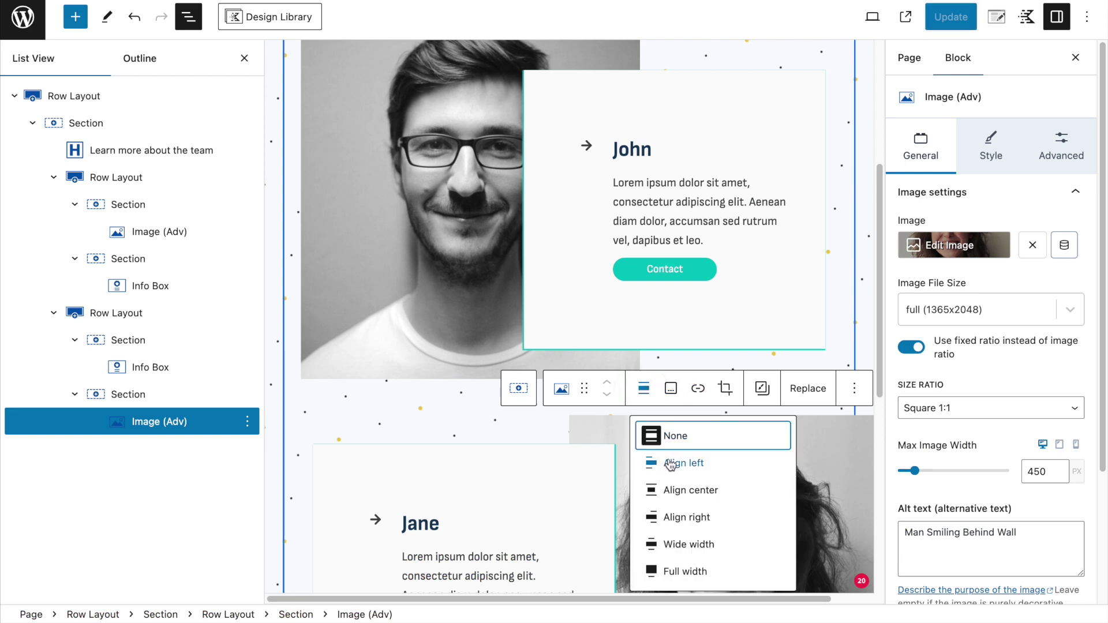
left_click(680, 502)
left_click(469, 265)
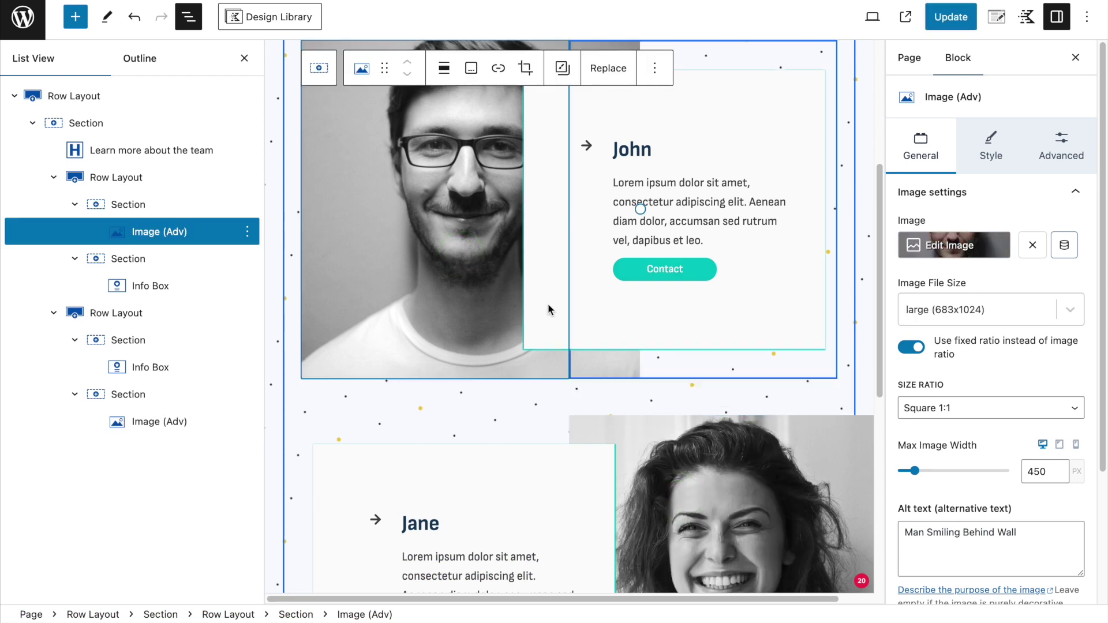
left_click(443, 68)
left_click(490, 170)
left_click(950, 17)
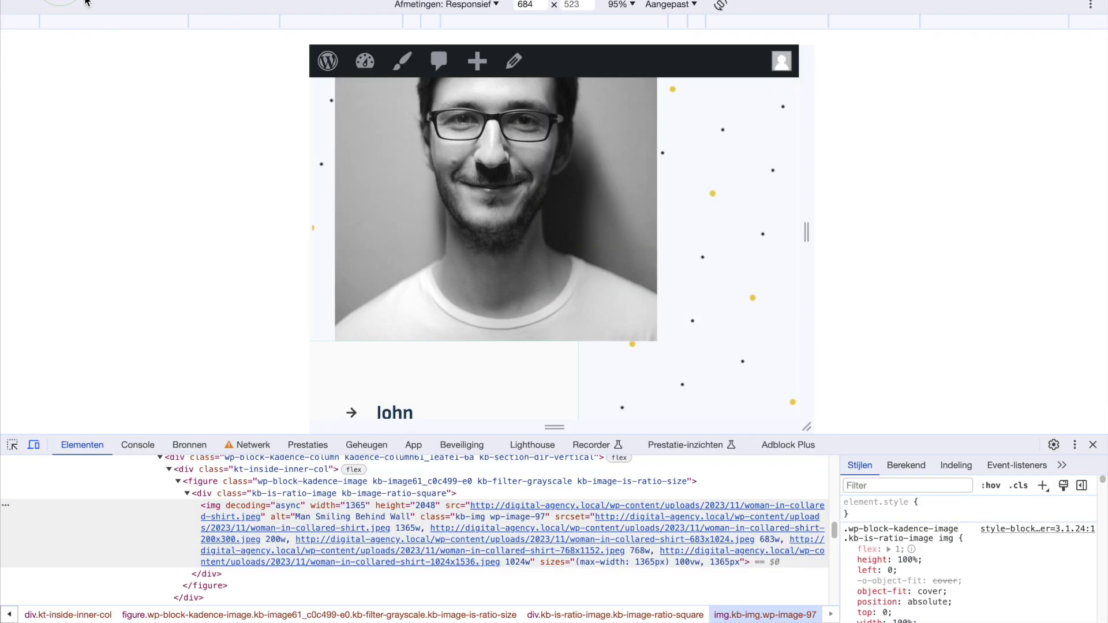
Step: Reload the live page and check the team images' alignment in the 684 px wide preview
key("super+r")
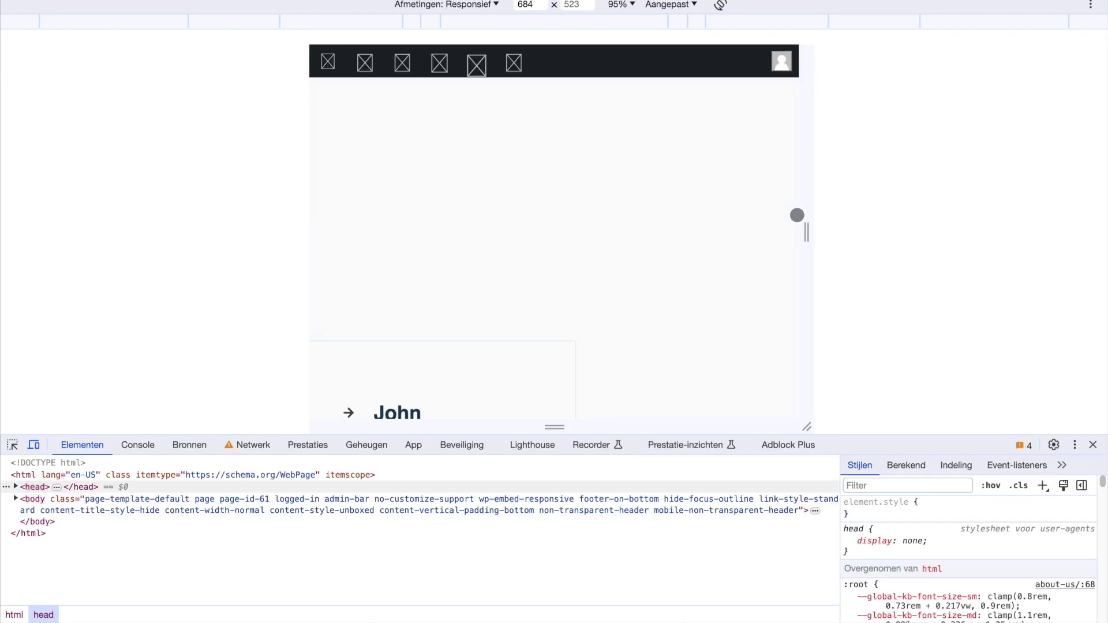
scroll(696, 258, "down", 10)
scroll(656, 287, "up", 10)
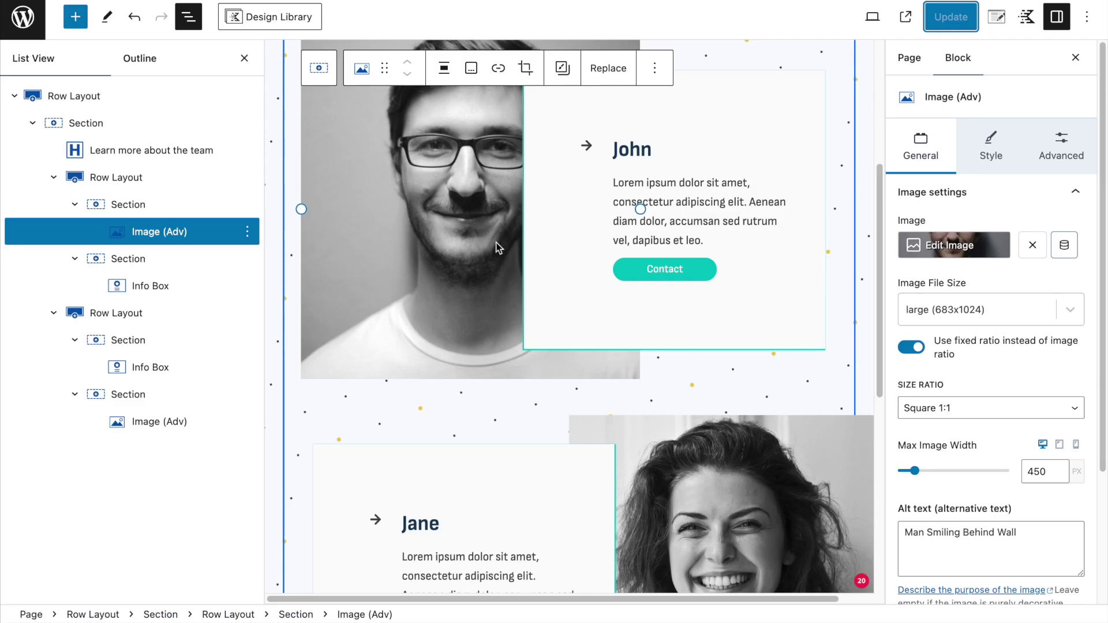
Step: Set the second team row's tablet collapse order to Reverse and update the page
scroll(494, 245, "down", 3)
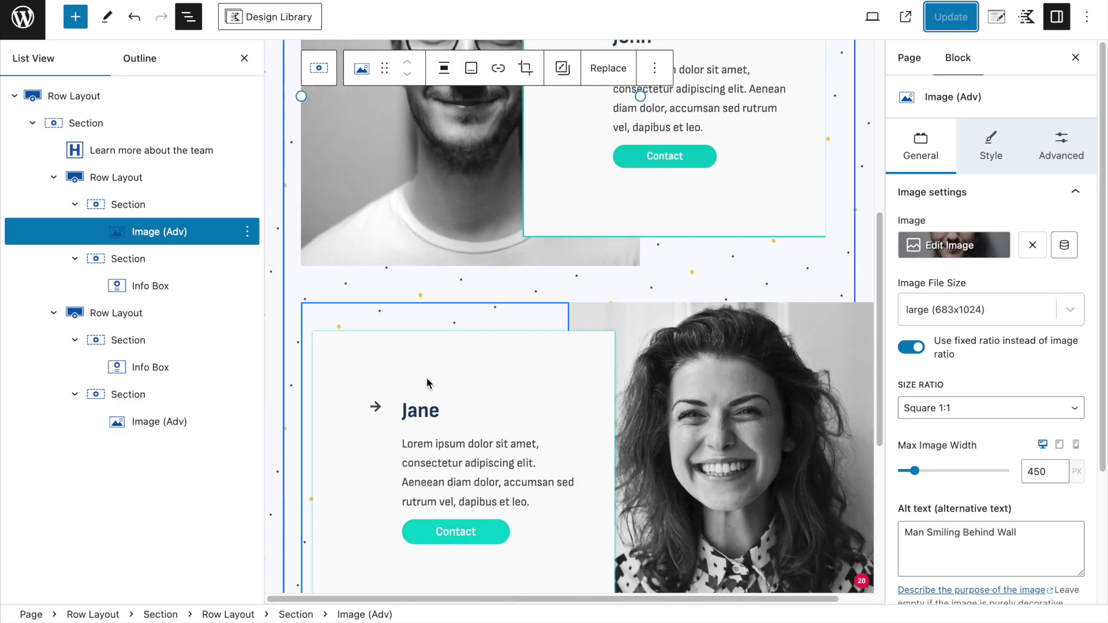
left_click(142, 321)
scroll(961, 394, "down", 1)
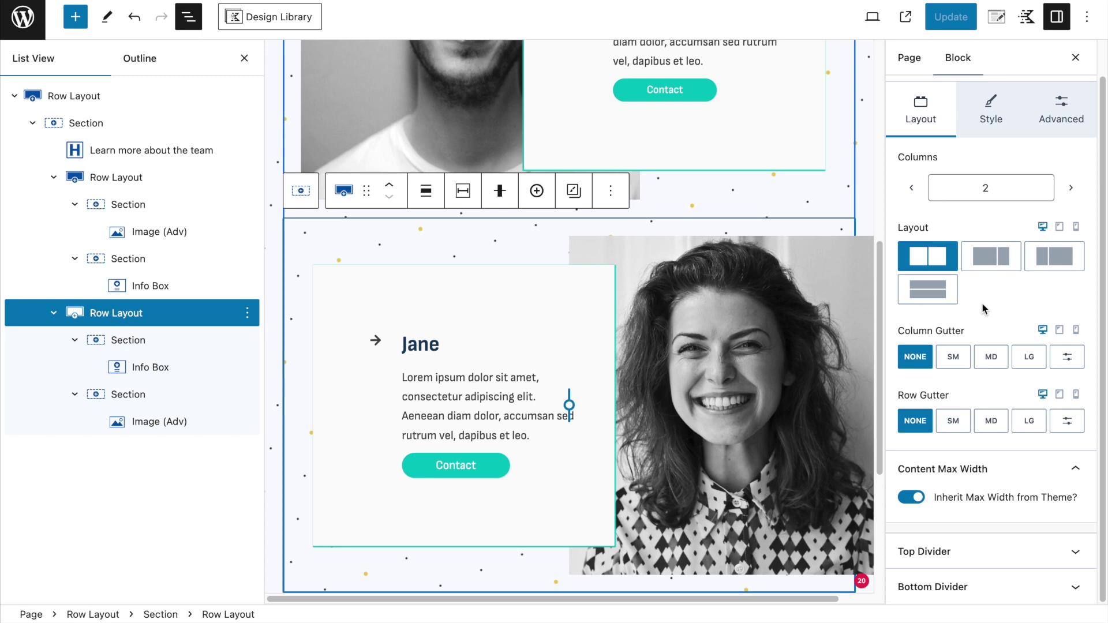
left_click(1065, 227)
scroll(1009, 322, "down", 2)
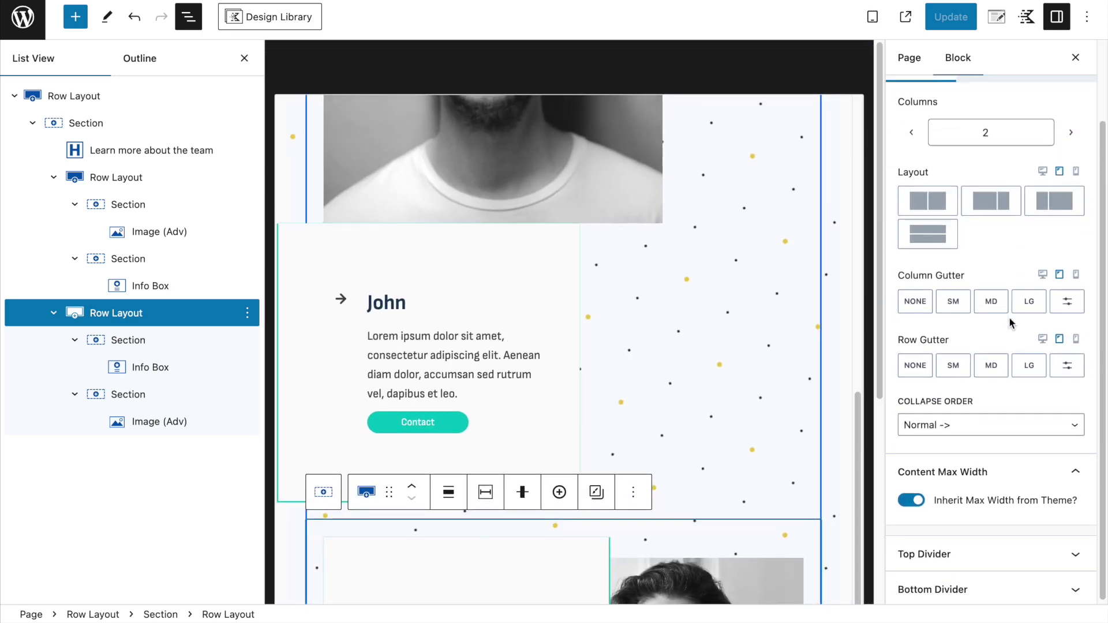
left_click(954, 433)
left_click(949, 438)
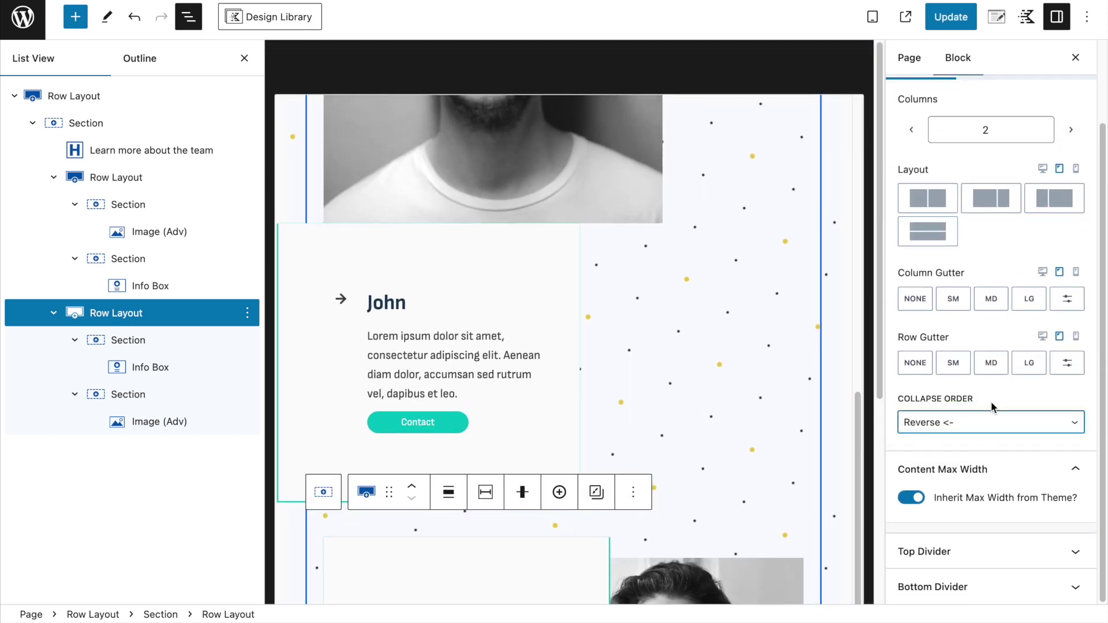
left_click(1075, 337)
left_click(956, 14)
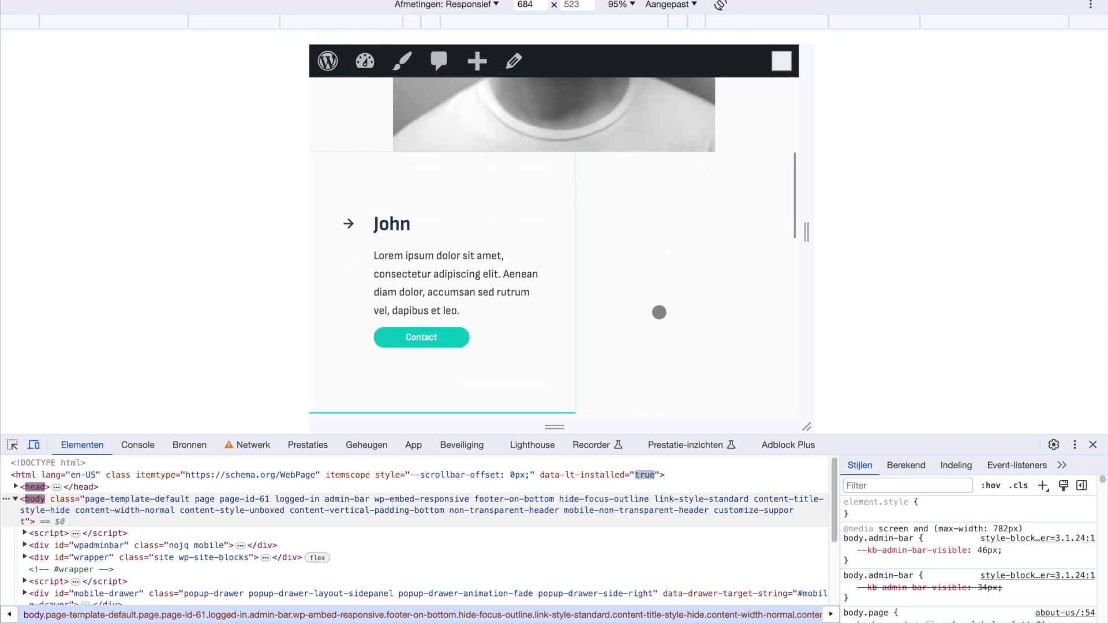
Step: Check the stacked team rows at 684 px, widen the preview to 1505 px, and return to the normal desktop page
scroll(658, 312, "down", 7)
left_click_drag(607, 326, 615, 231)
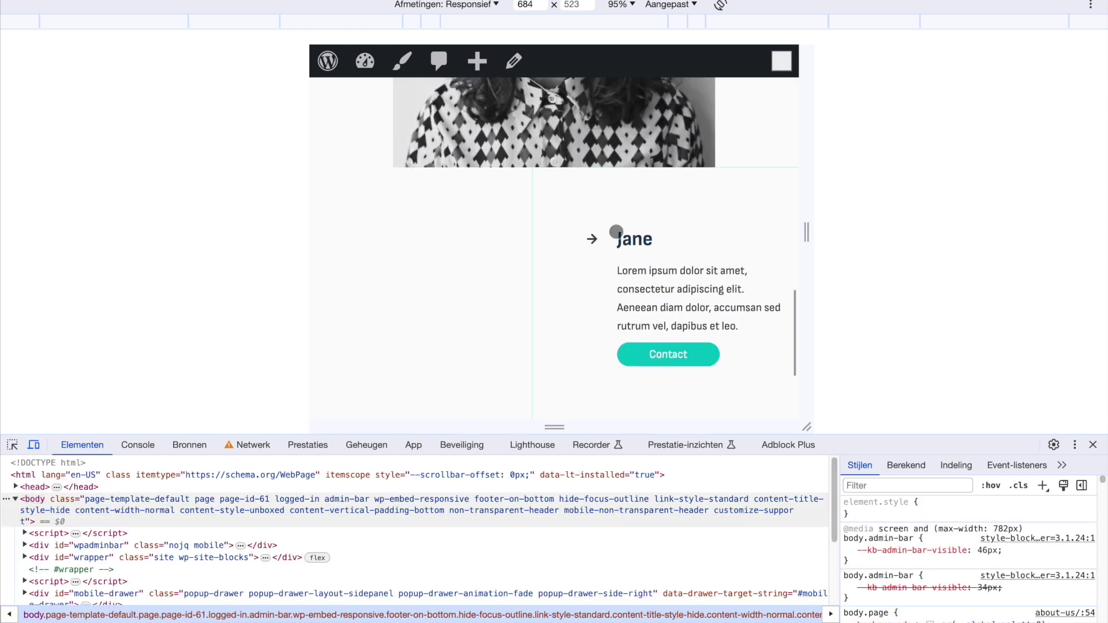
scroll(611, 279, "up", 10)
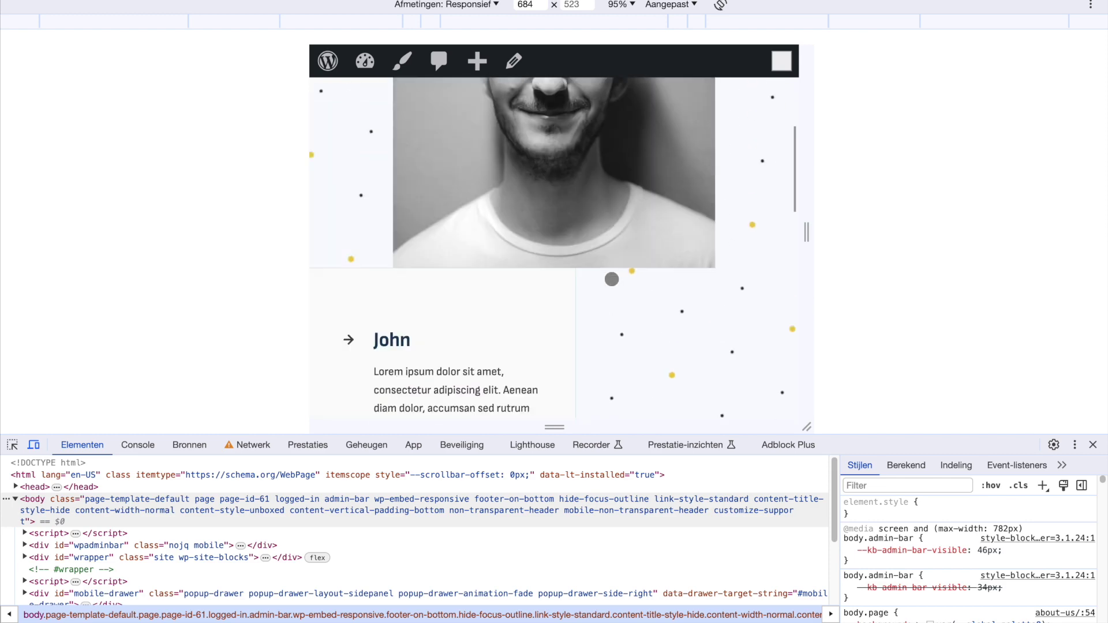
scroll(612, 280, "up", 2)
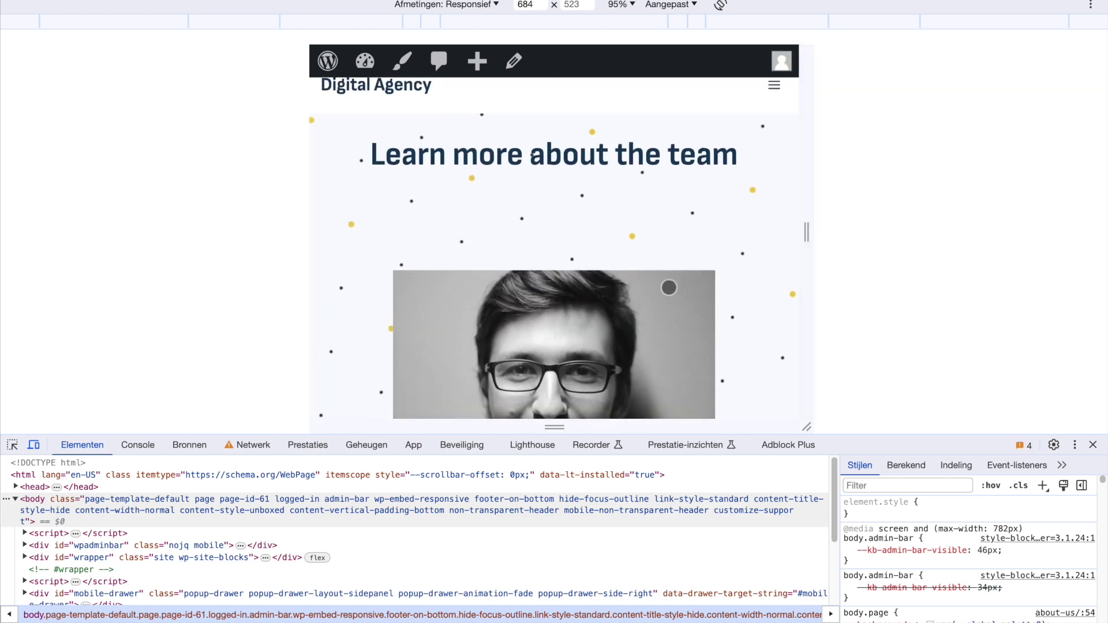
left_click_drag(806, 254, 1101, 287)
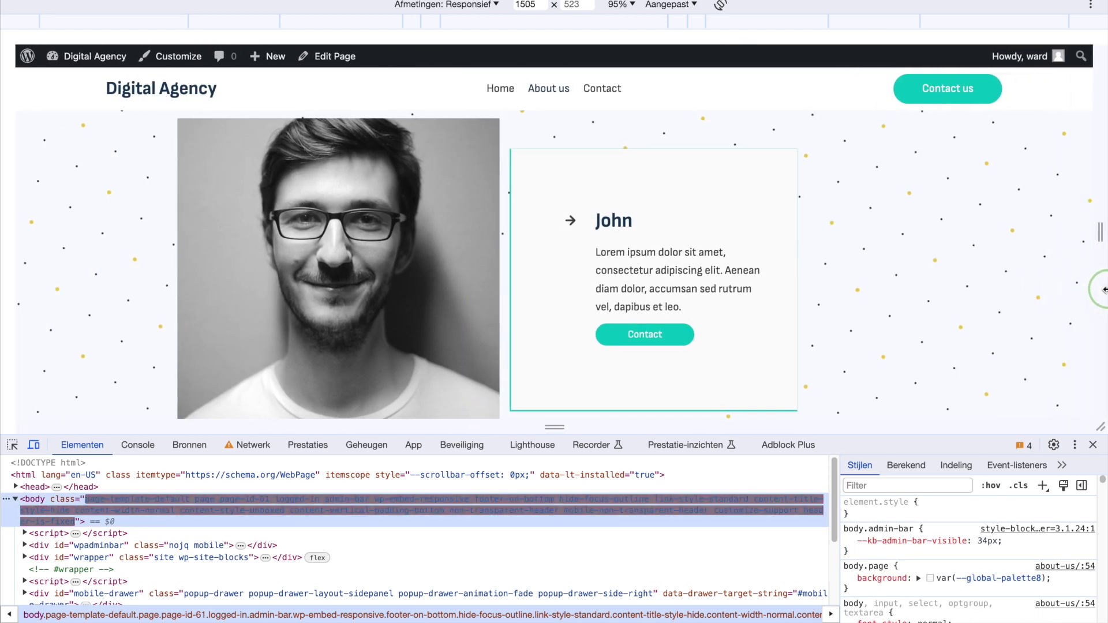
key("super+alt+i")
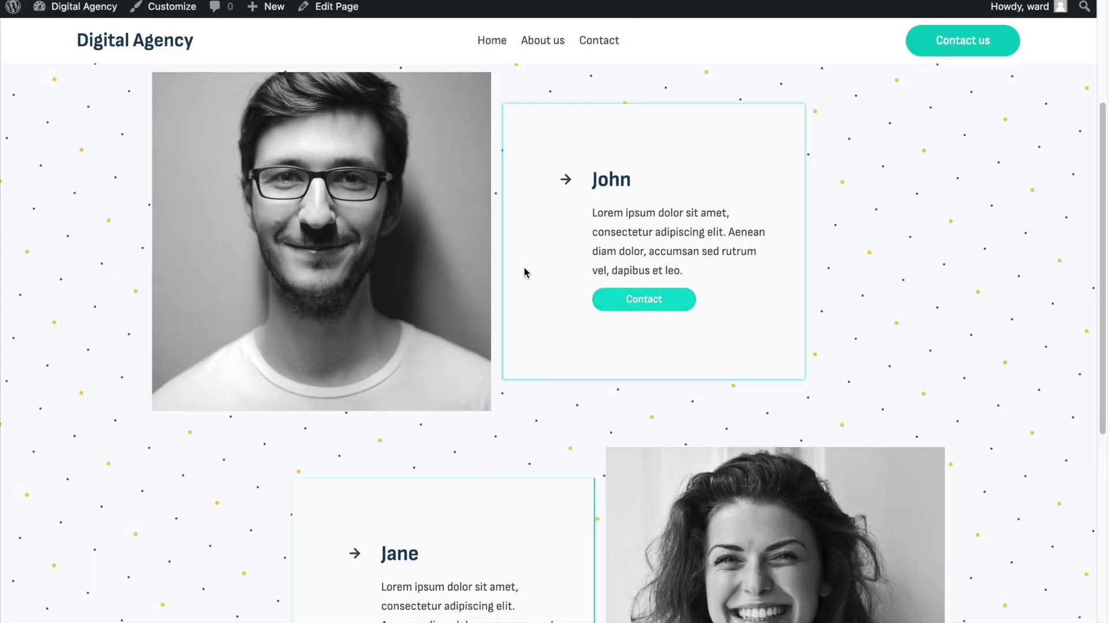
Step: Set the first team member image's desktop right margin to -60 px and update the page
scroll(523, 268, "down", 5)
scroll(533, 190, "up", 3)
scroll(533, 190, "up", 4)
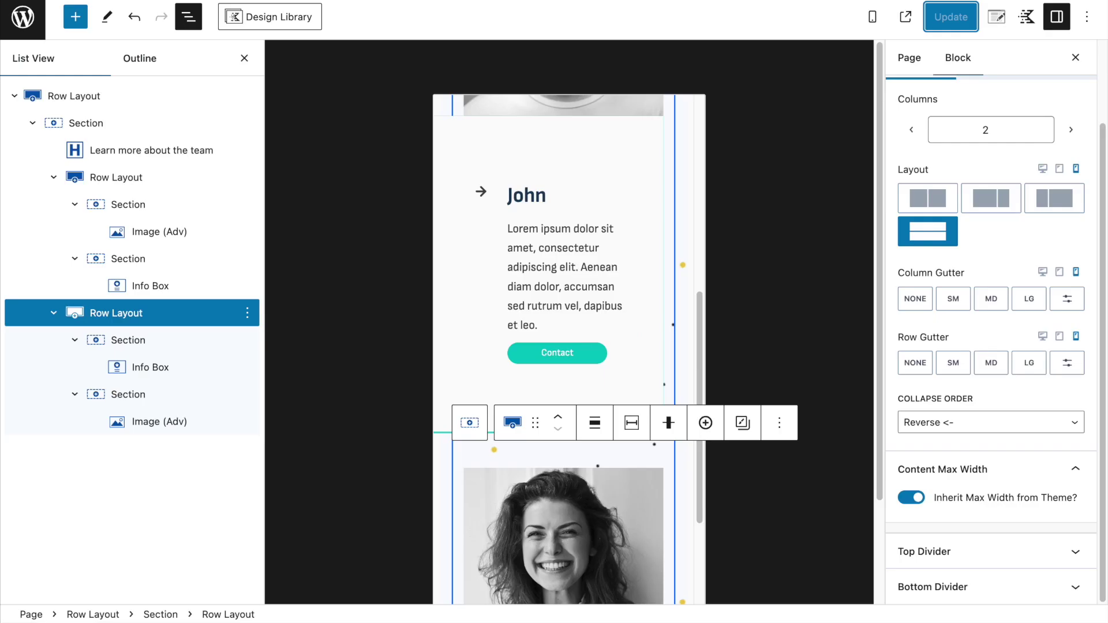
scroll(289, 179, "up", 1)
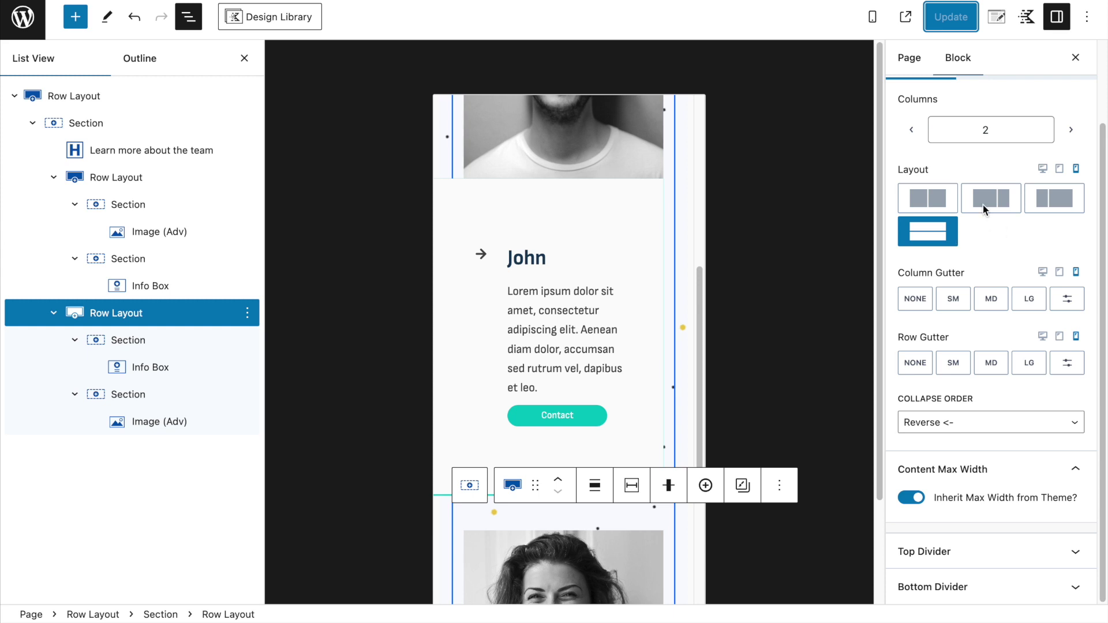
left_click(1042, 170)
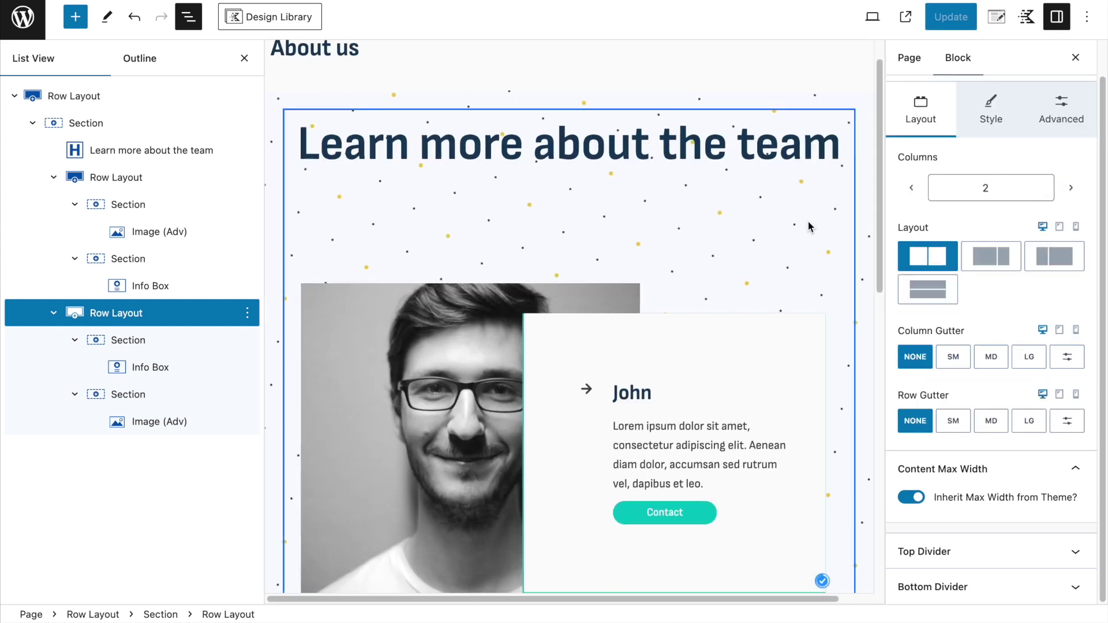
left_click(146, 205)
left_click(151, 228)
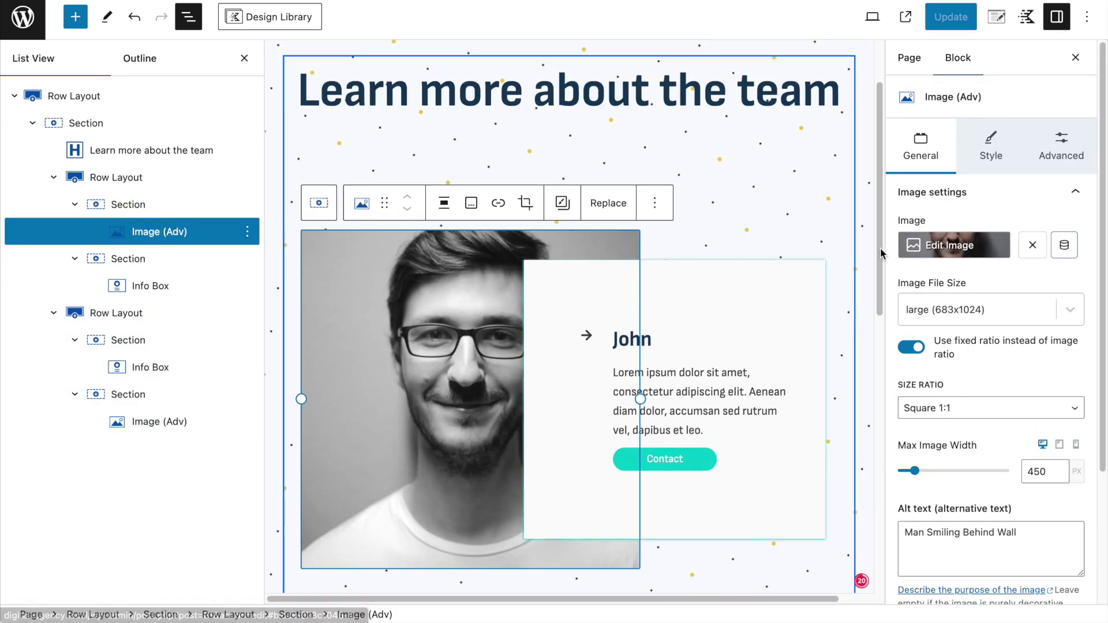
left_click(1068, 132)
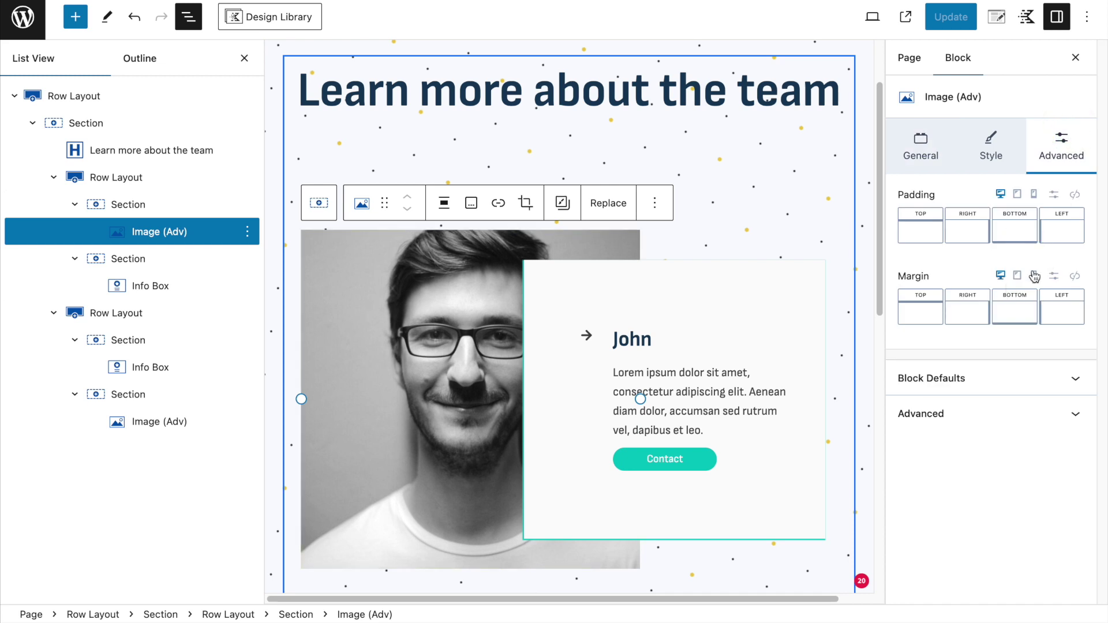
left_click(1054, 277)
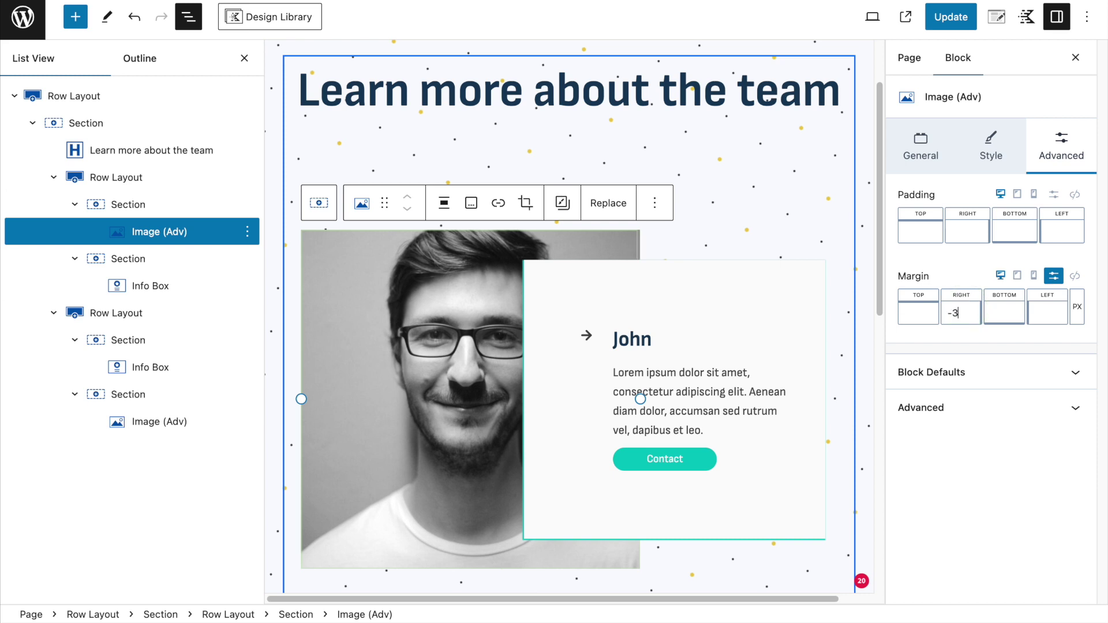
left_click(953, 18)
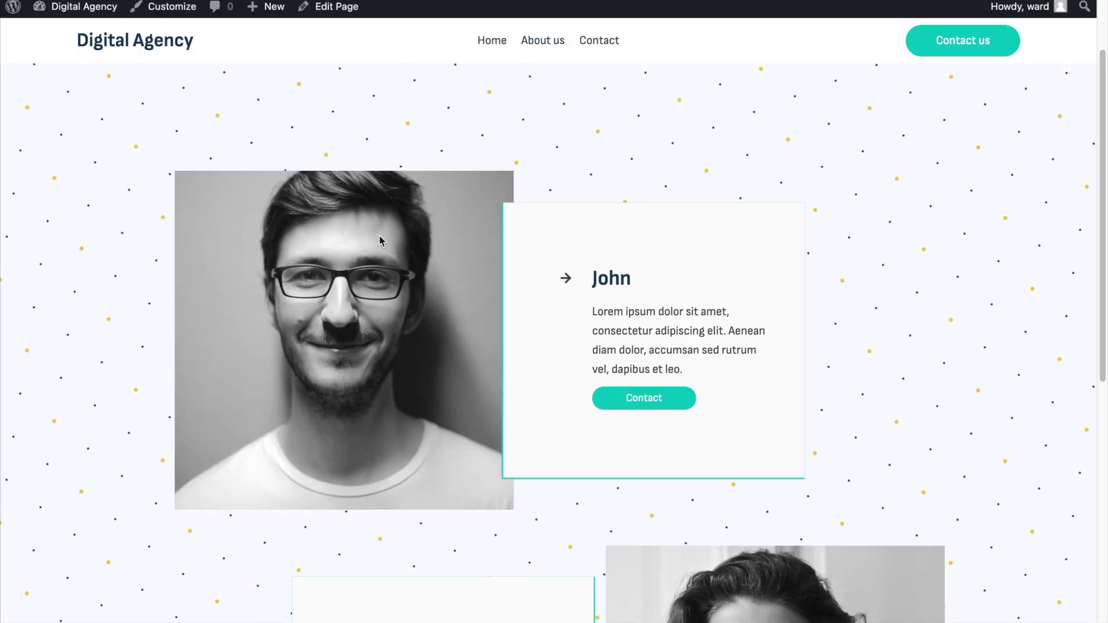
Step: Check the image overlap on the live page, change the first team image's desktop right margin to -100 px, and save
scroll(396, 254, "down", 1)
scroll(395, 259, "down", 1)
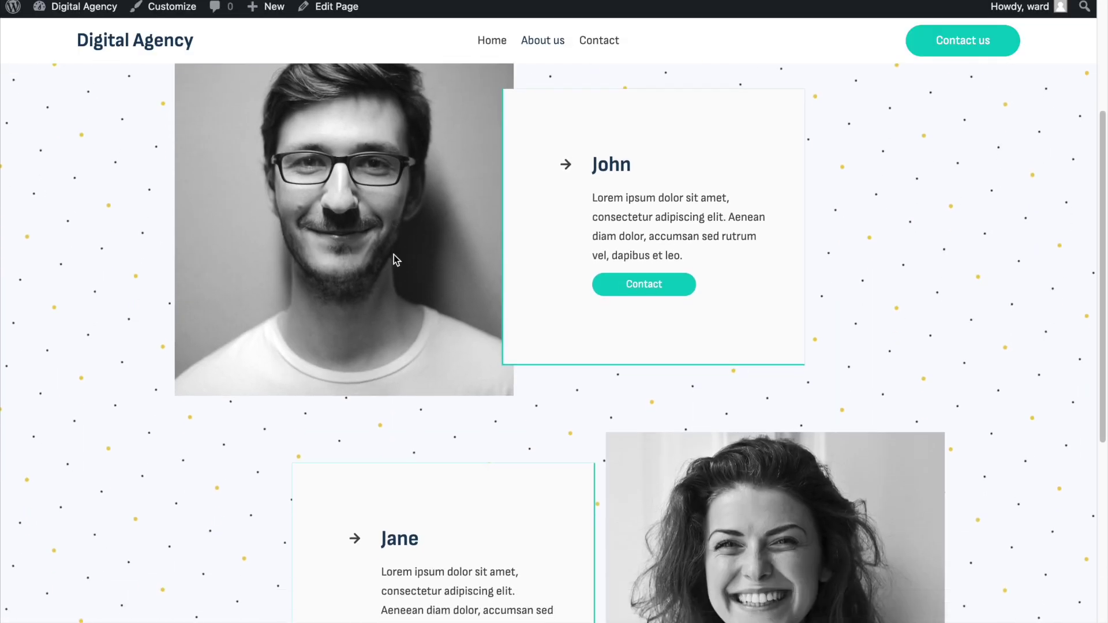
scroll(503, 237, "up", 2)
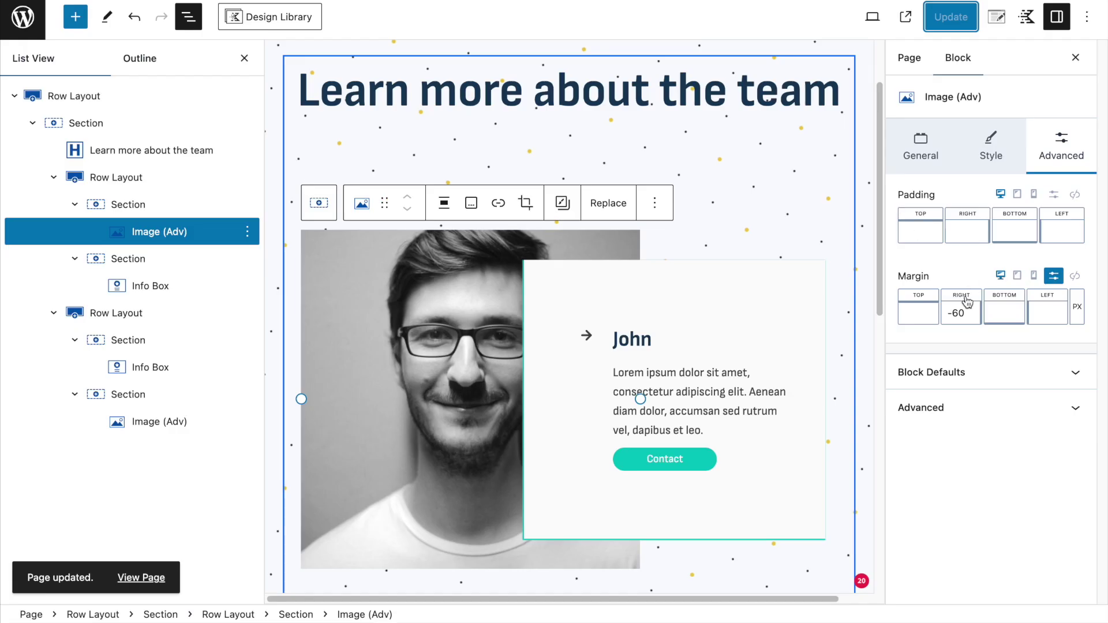
type("000")
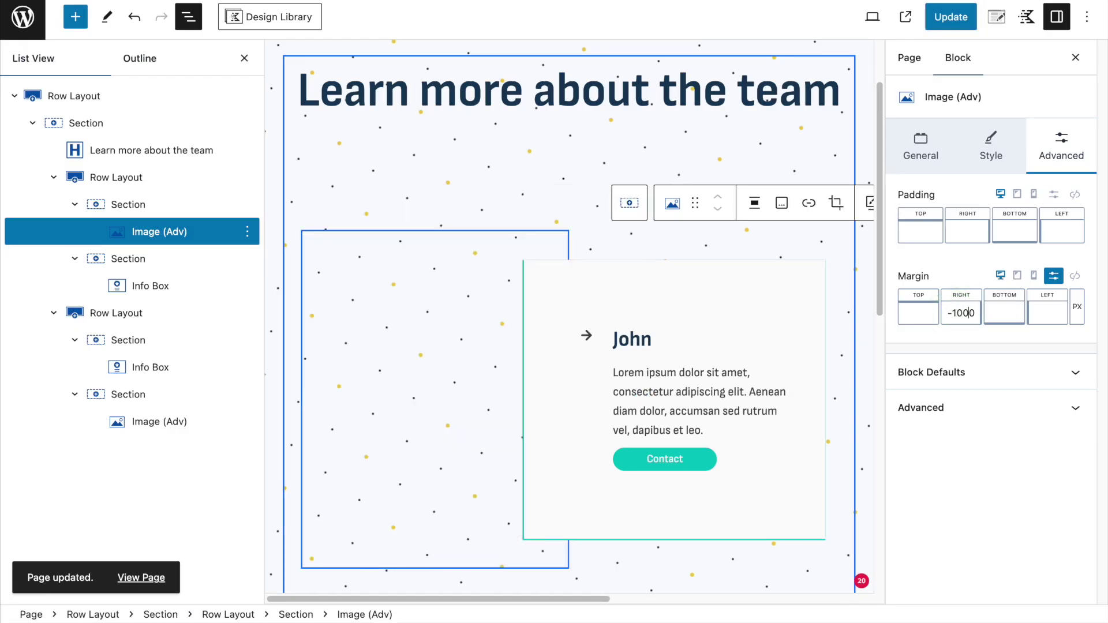
key("XF86AudioRaiseVolume")
key("BackSpace")
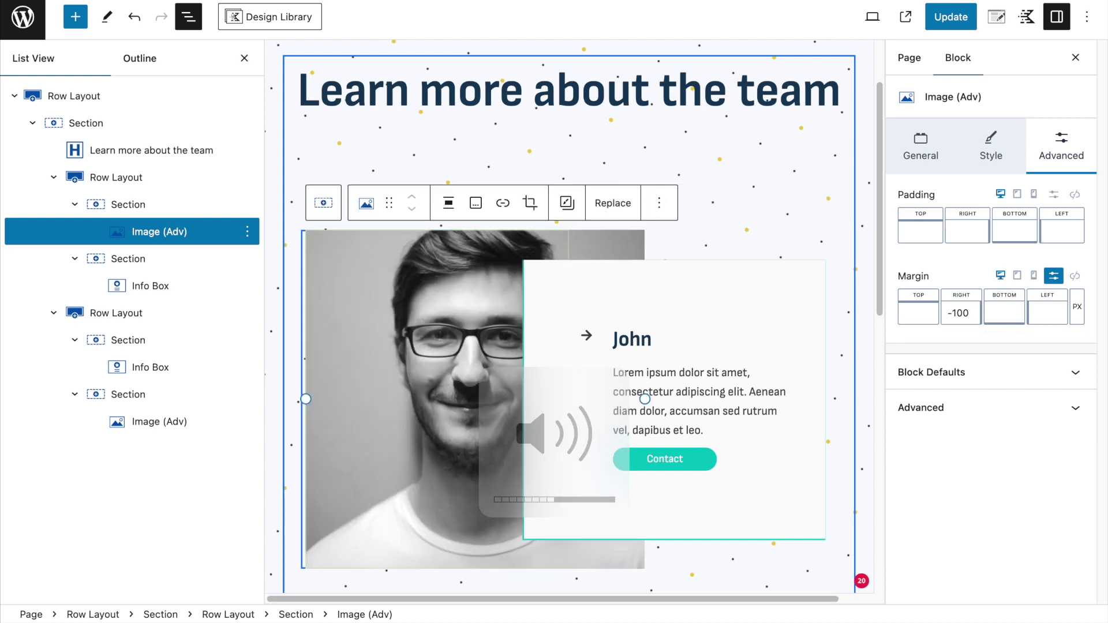
key("ctrl+s")
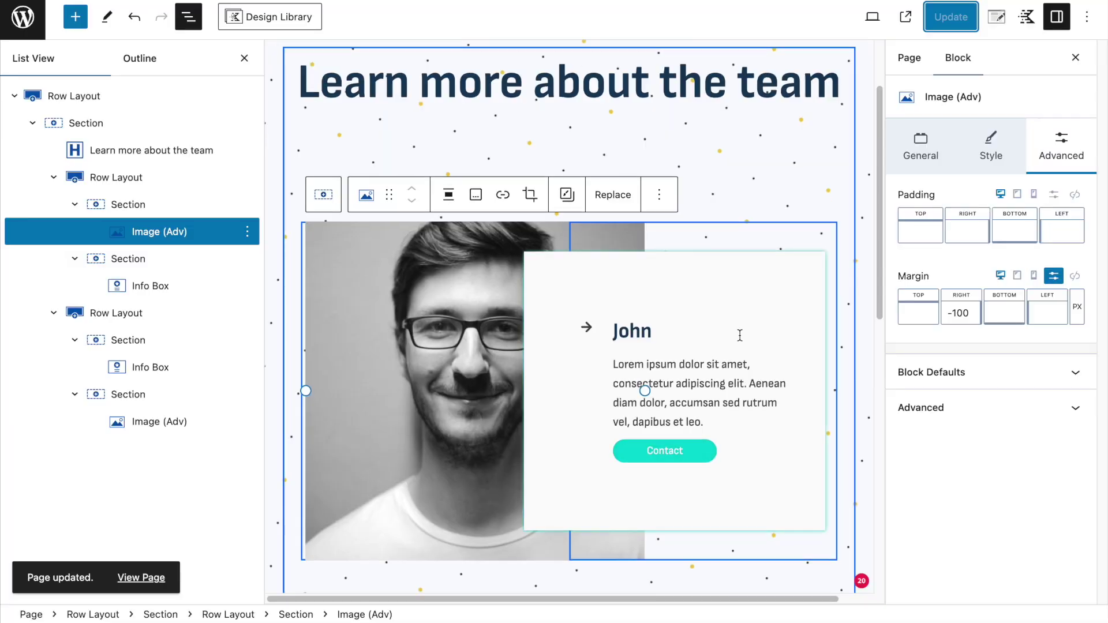
Step: Set the second team member image's desktop left margin to -100 px and update the page
scroll(739, 336, "down", 6)
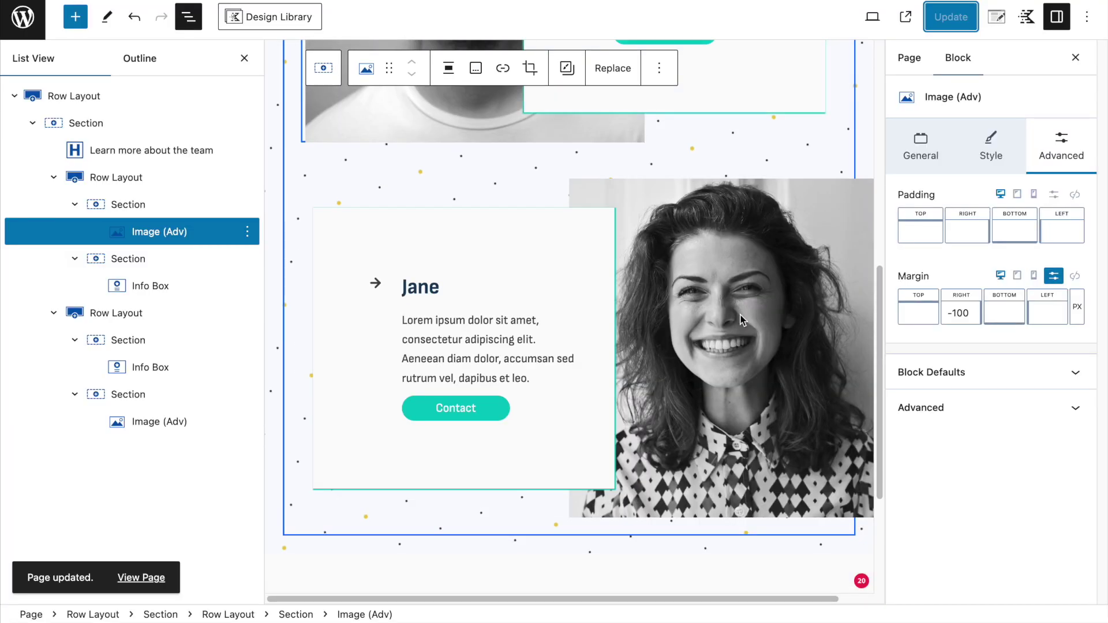
left_click(732, 314)
left_click(1069, 128)
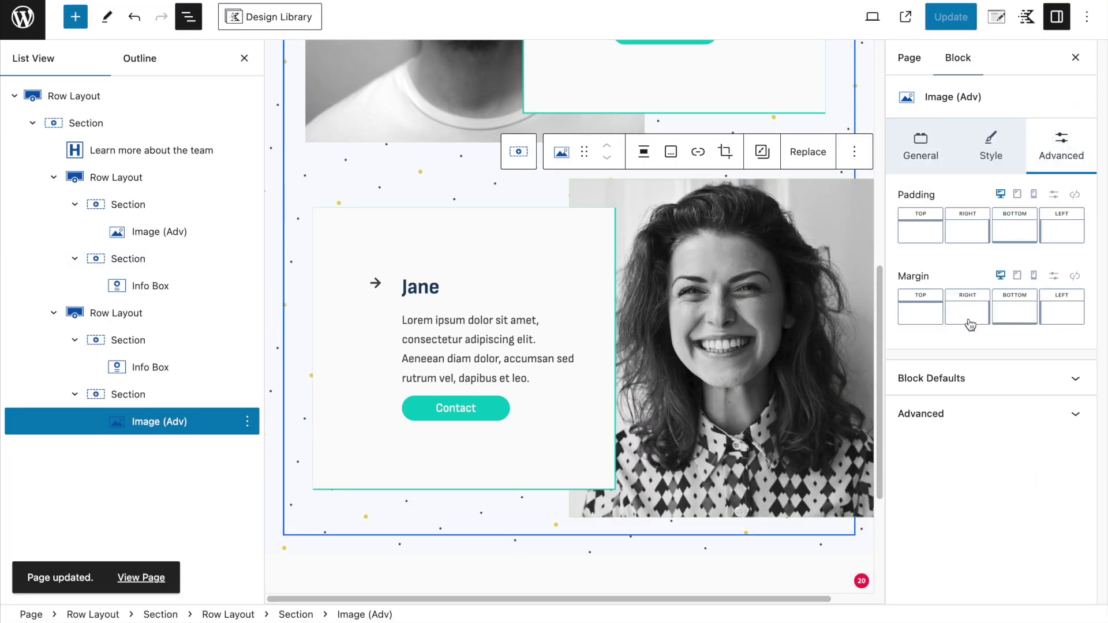
left_click(1054, 276)
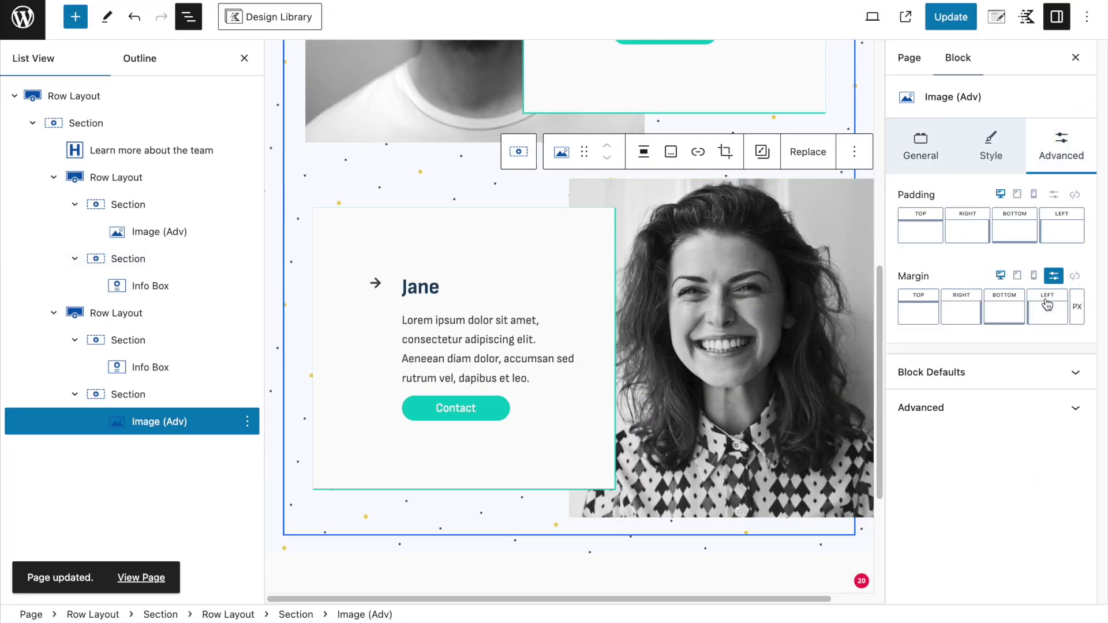
type("-100")
left_click(942, 19)
Step: View the live desktop page and check how both team images overlap their info boxes
left_click(141, 586)
mouse_move(84, 6)
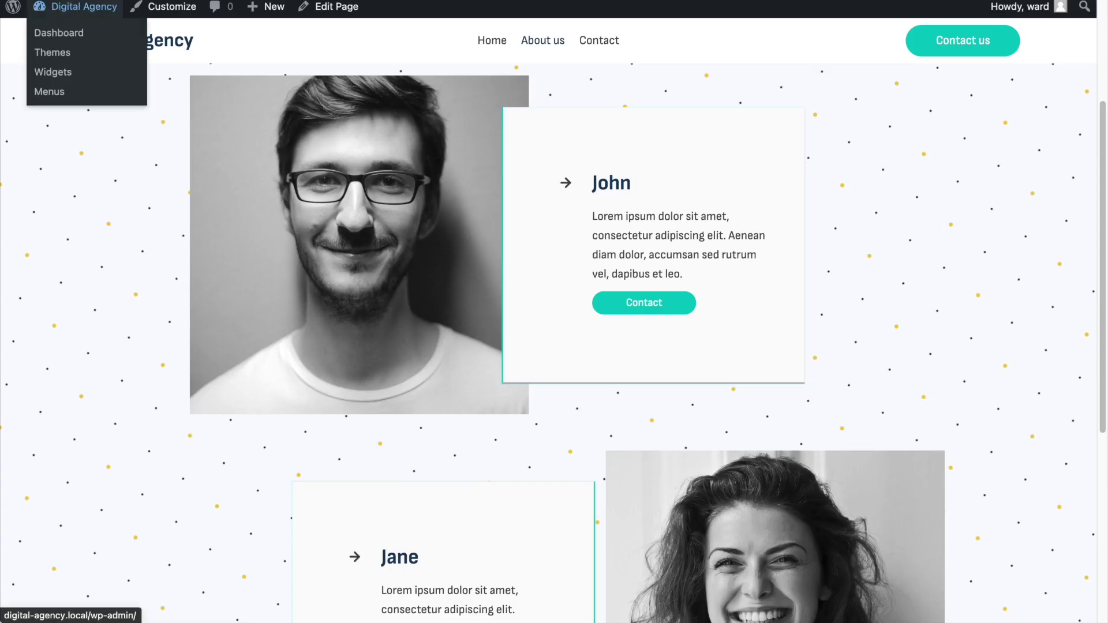
scroll(454, 207, "down", 5)
scroll(607, 325, "up", 5)
scroll(607, 326, "down", 5)
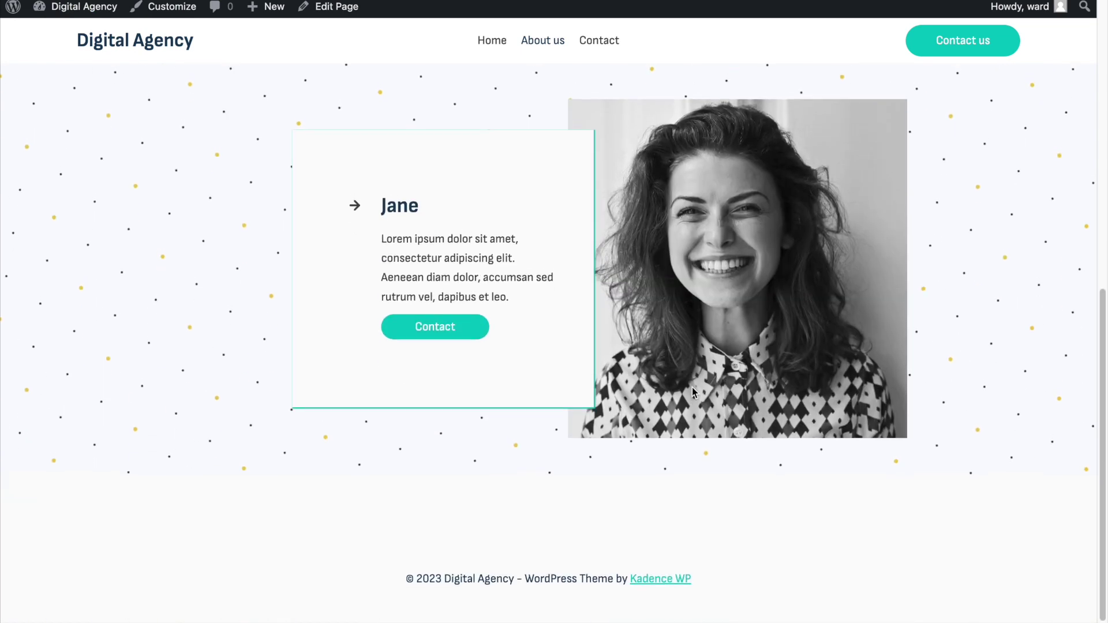
scroll(693, 391, "up", 5)
scroll(693, 392, "down", 2)
scroll(693, 391, "up", 3)
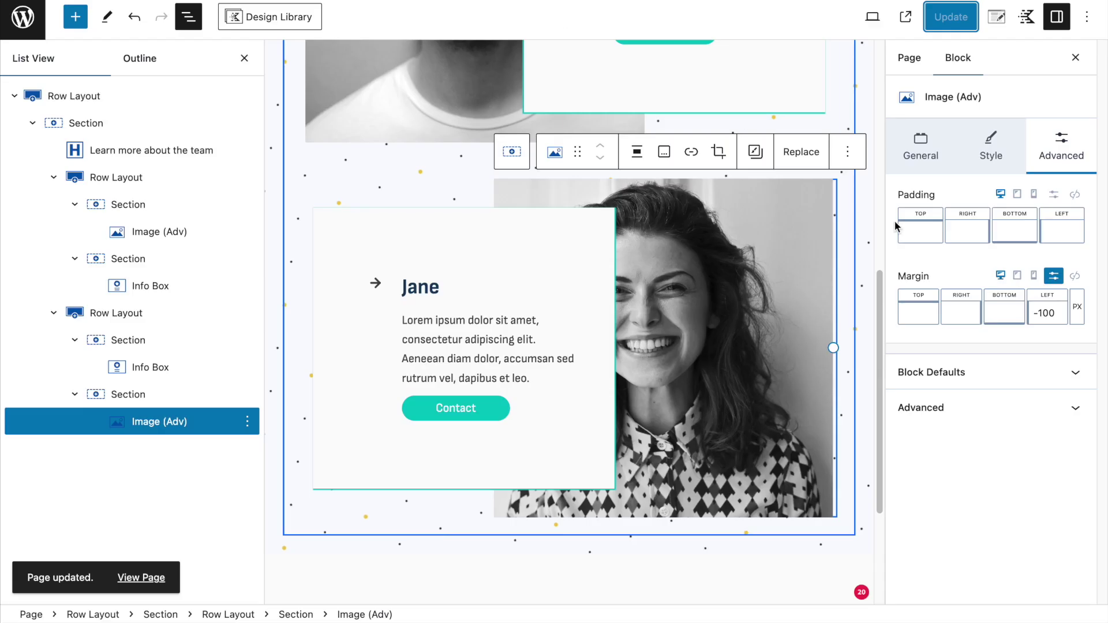
Step: Set the second team member image's tablet left margin to None
left_click(1017, 275)
left_click(1058, 312)
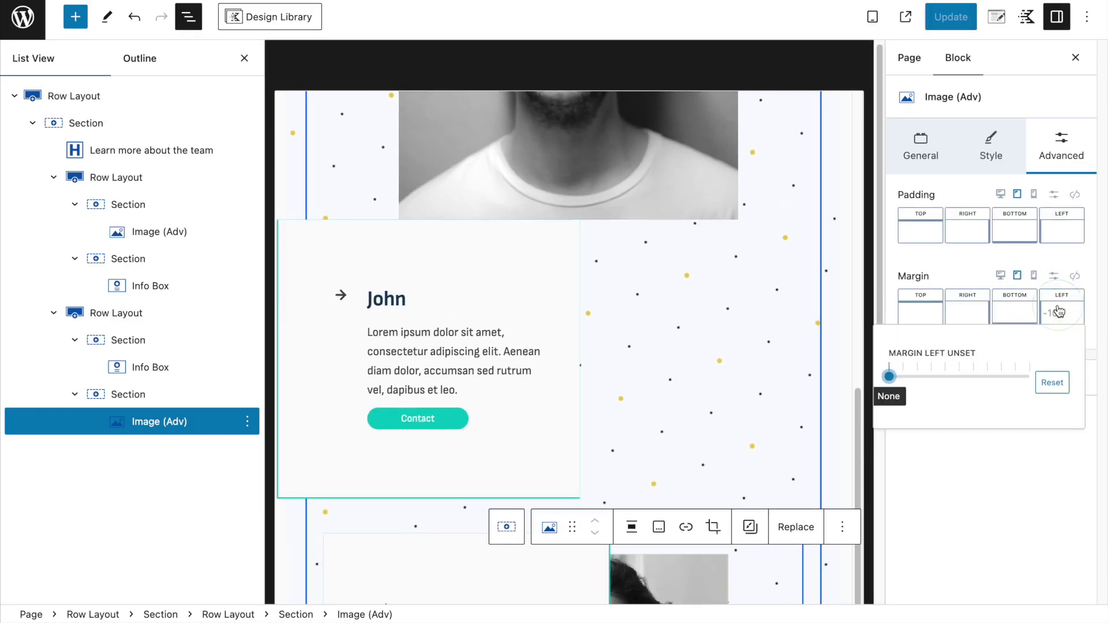
left_click(902, 377)
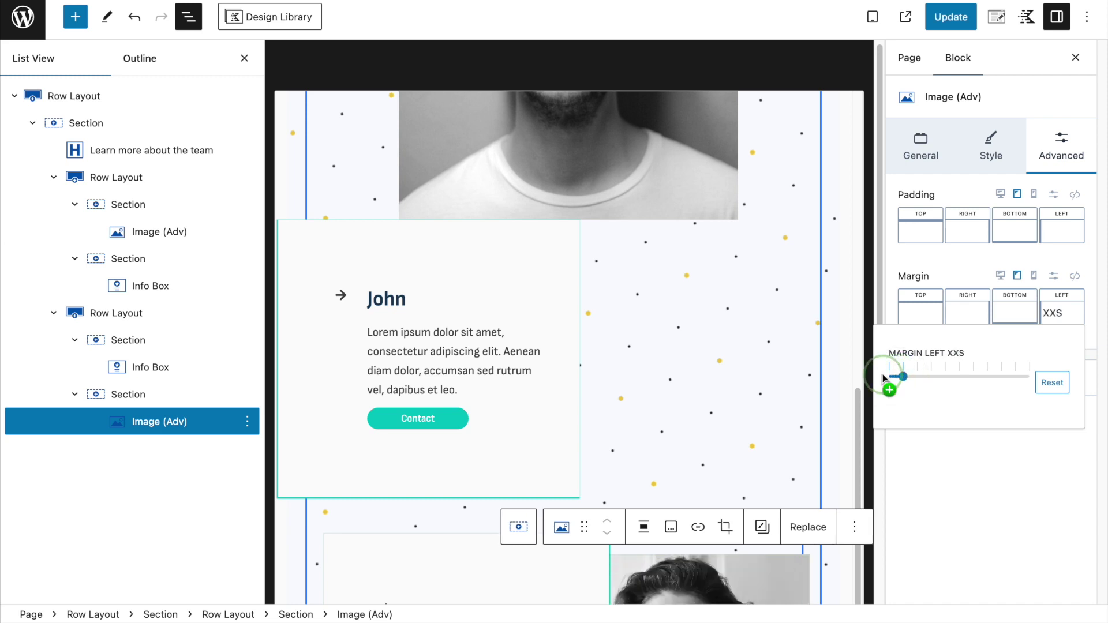
left_click(889, 377)
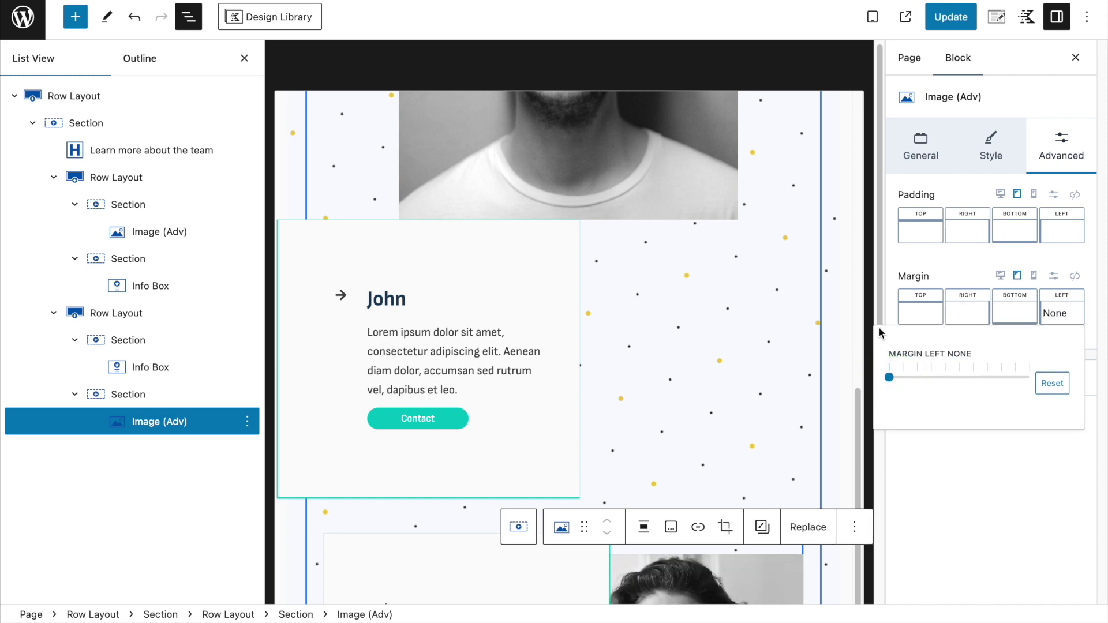
Step: Set the first team member image's tablet right margin to None
left_click(642, 169)
left_click(1075, 157)
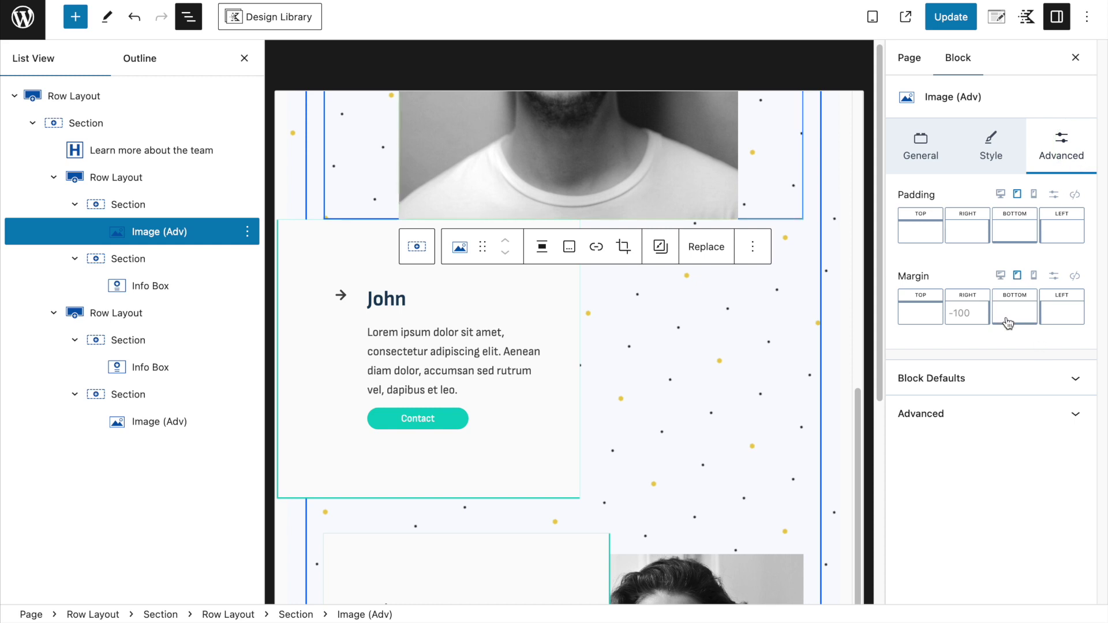
left_click(974, 318)
left_click(797, 377)
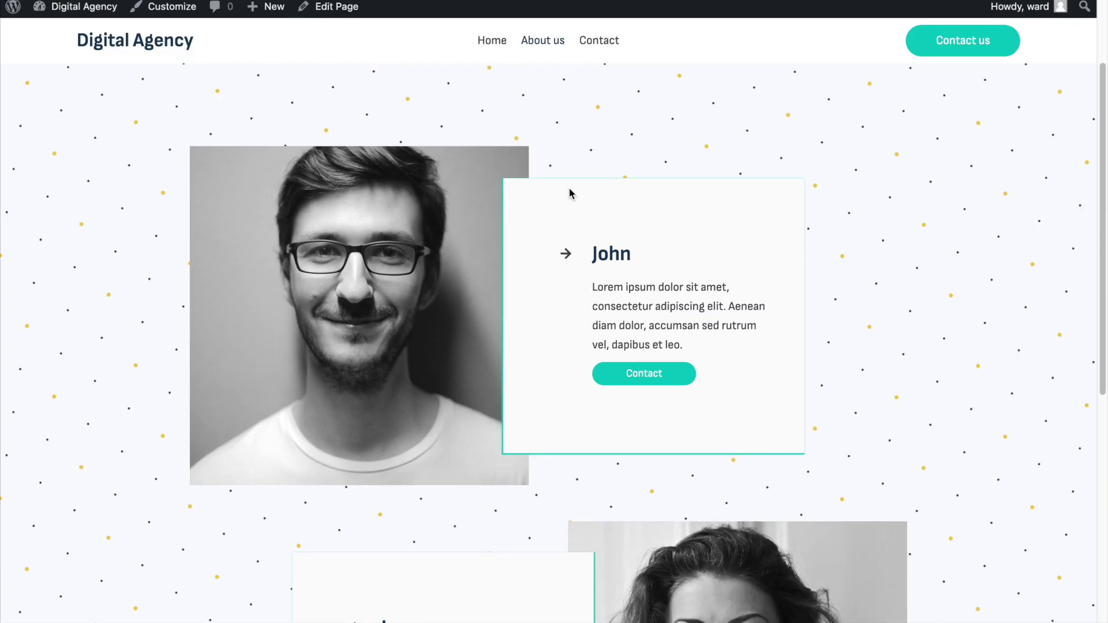
Step: Inspect the live page in the responsive preview at 768 px wide and check the layout of both team rows
scroll(709, 254, "down", 5)
scroll(708, 254, "up", 5)
right_click(754, 261)
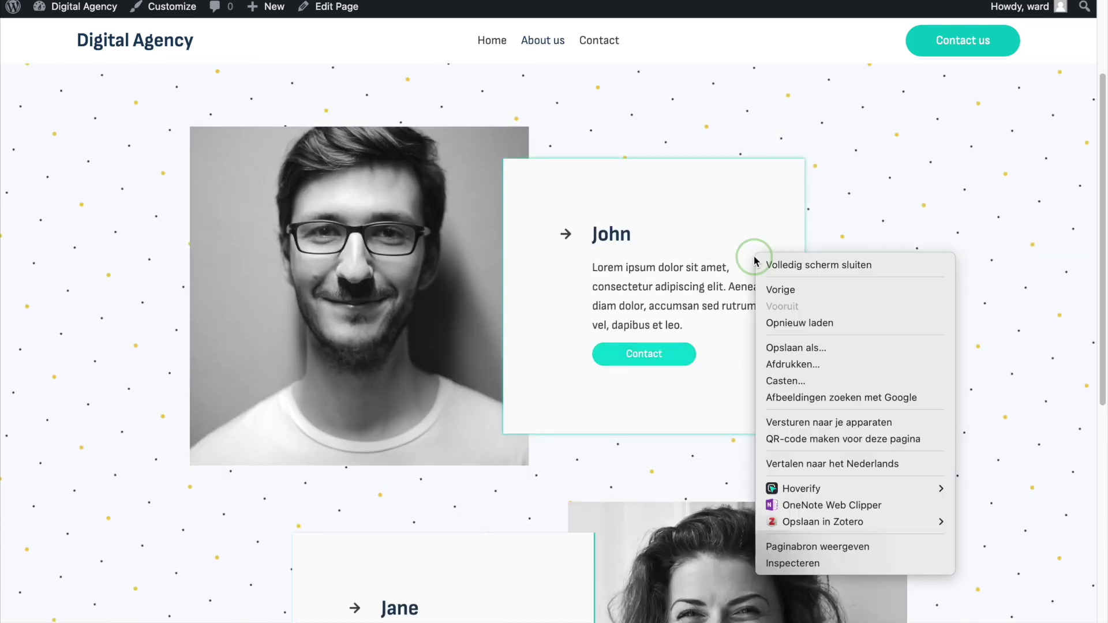
left_click(828, 563)
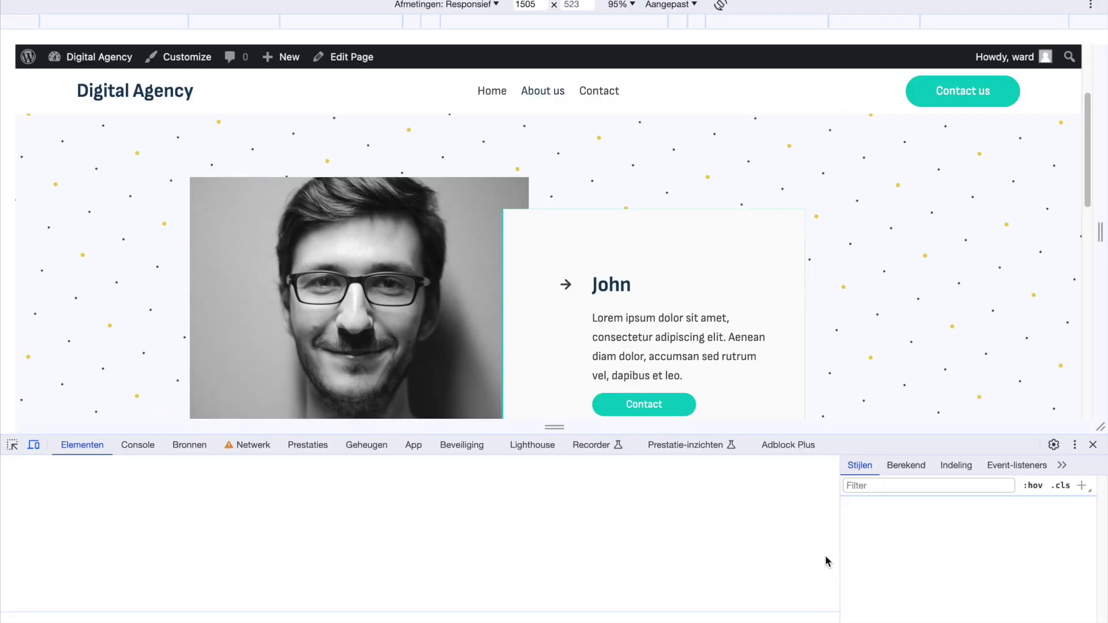
left_click(295, 16)
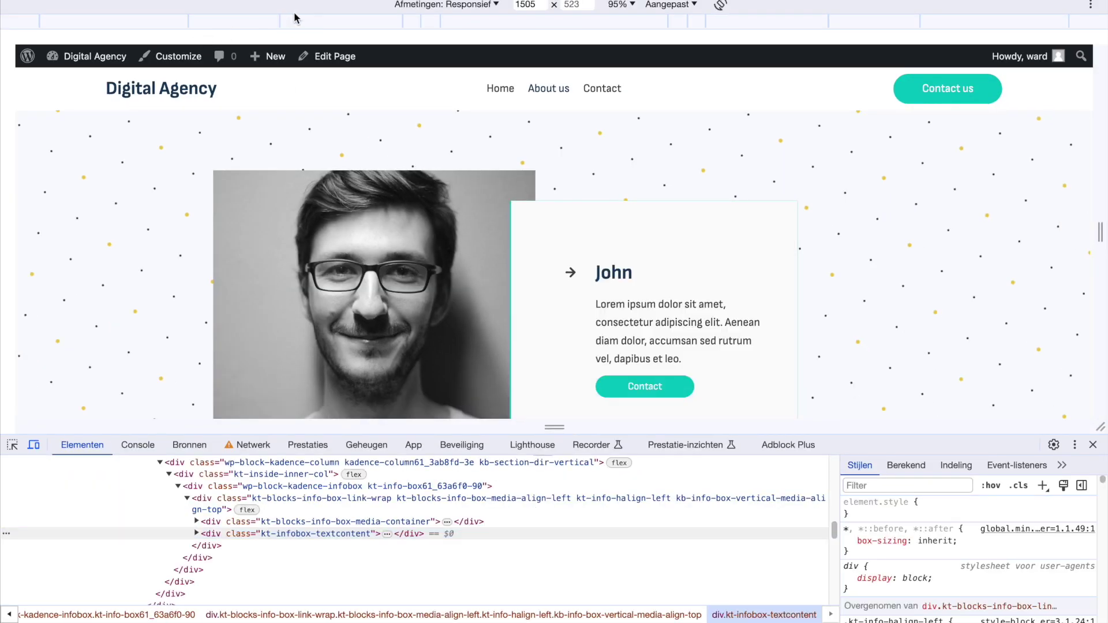
left_click(295, 19)
scroll(581, 239, "down", 4)
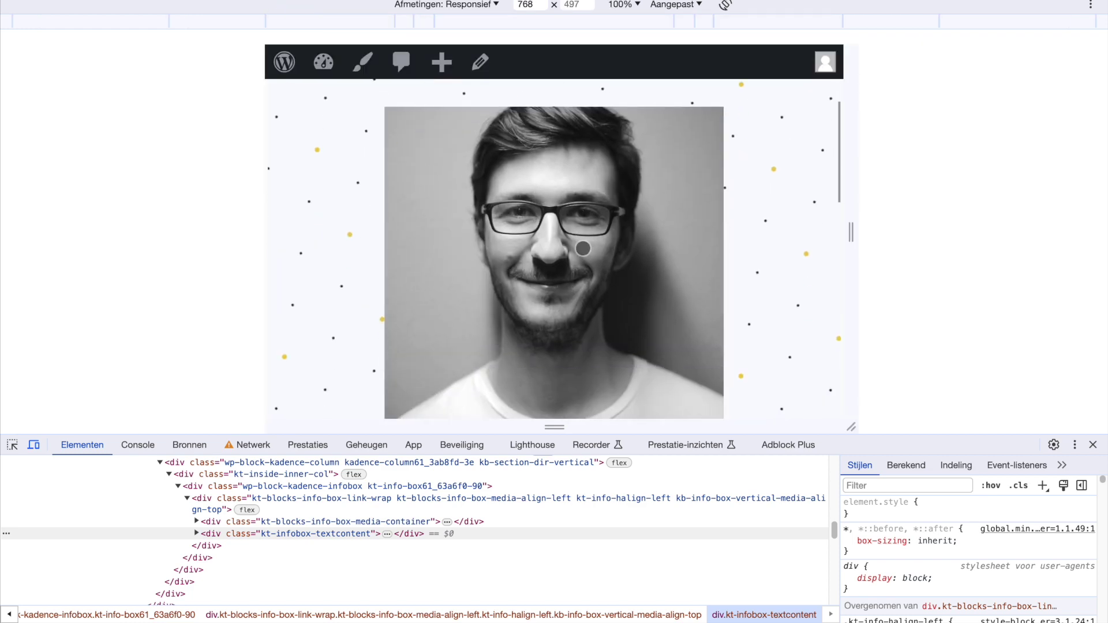
scroll(585, 263, "down", 3)
scroll(488, 271, "down", 5)
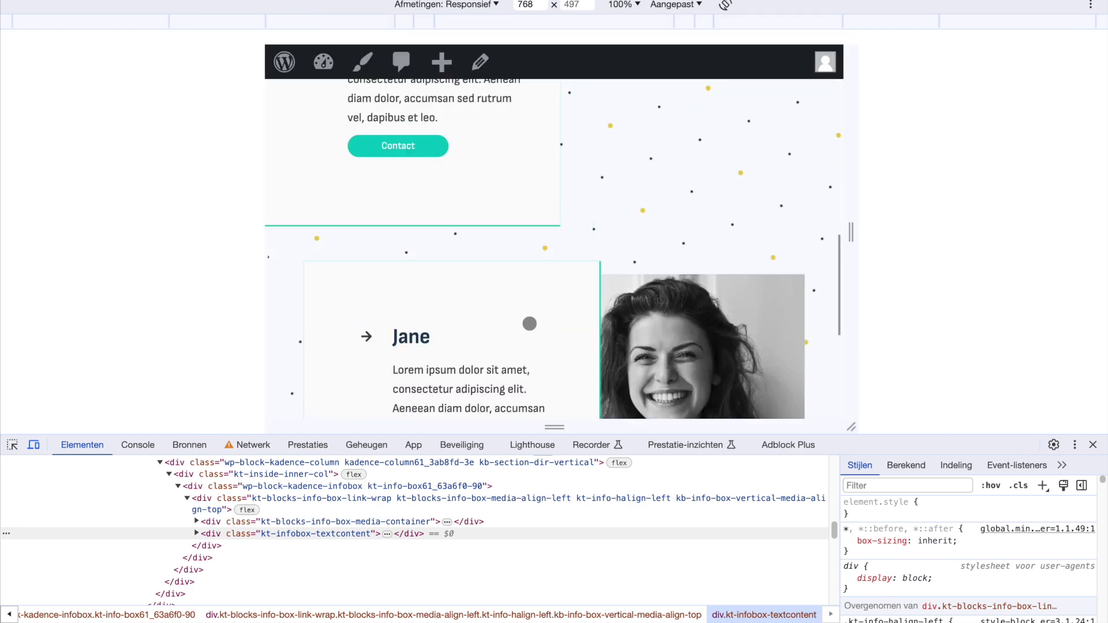
Step: Narrow the responsive preview to 757 px and check the alignment of the stacked images and info boxes
mouse_move(843, 244)
left_mouse_down()
mouse_move(856, 247)
mouse_move(841, 242)
left_mouse_up()
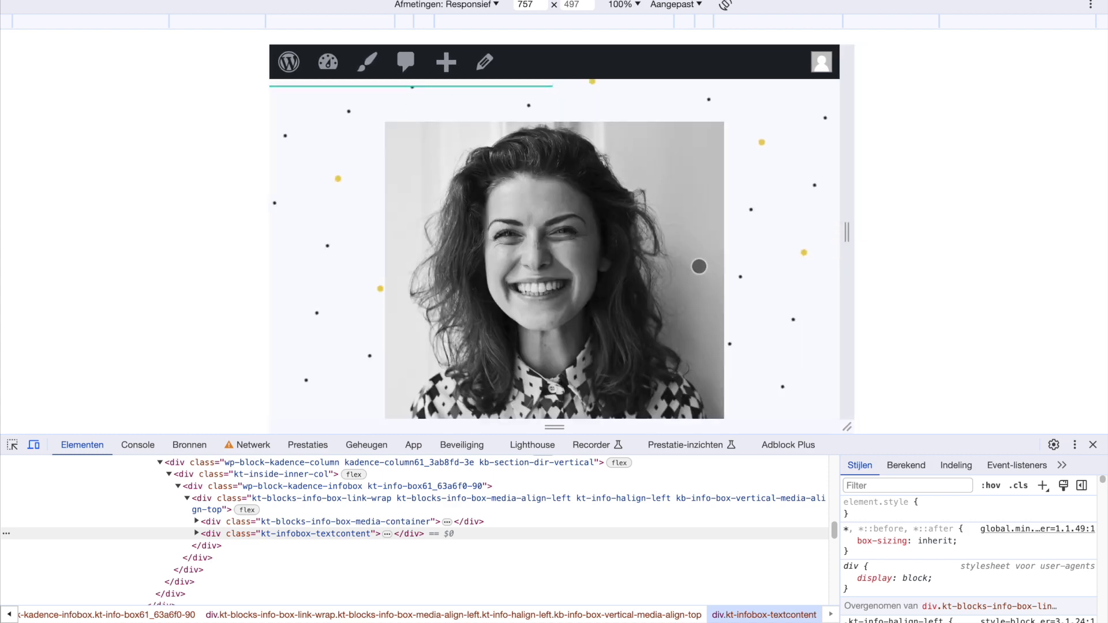
scroll(700, 264, "up", 5)
scroll(699, 266, "up", 2)
scroll(699, 266, "down", 6)
scroll(699, 266, "up", 3)
scroll(699, 266, "down", 4)
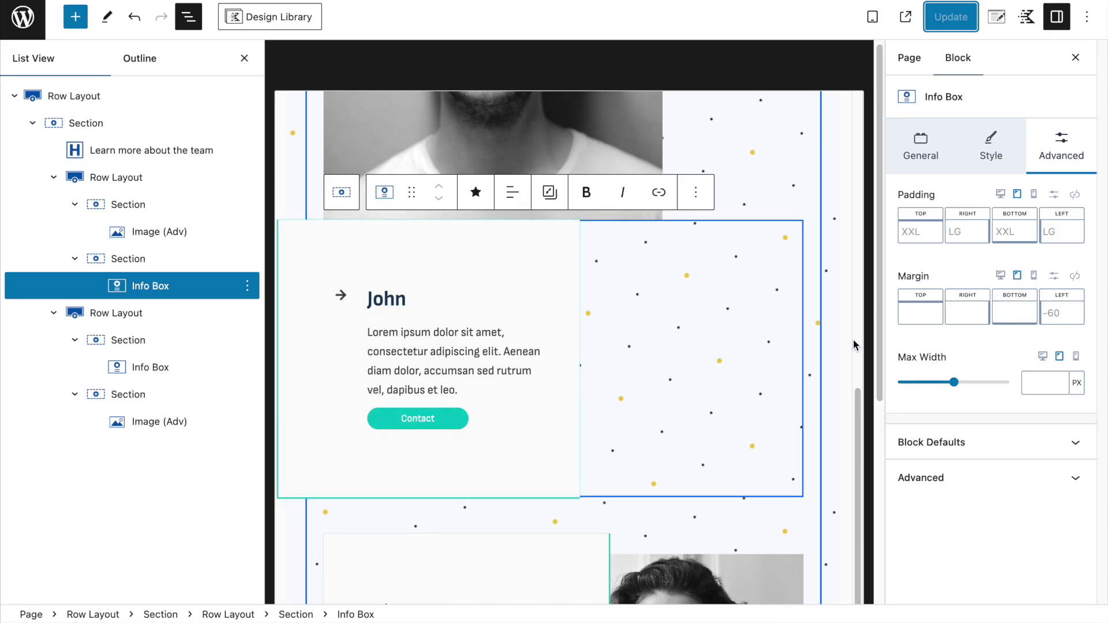
Step: Set the first team member info box's tablet left margin to None
left_click(1071, 323)
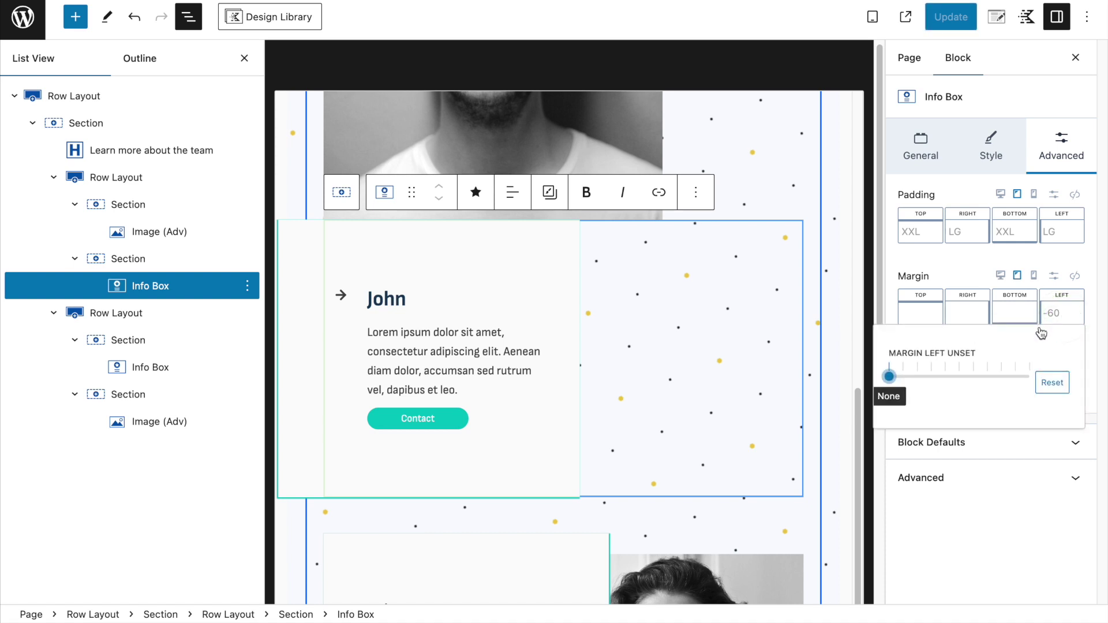
left_click(889, 377)
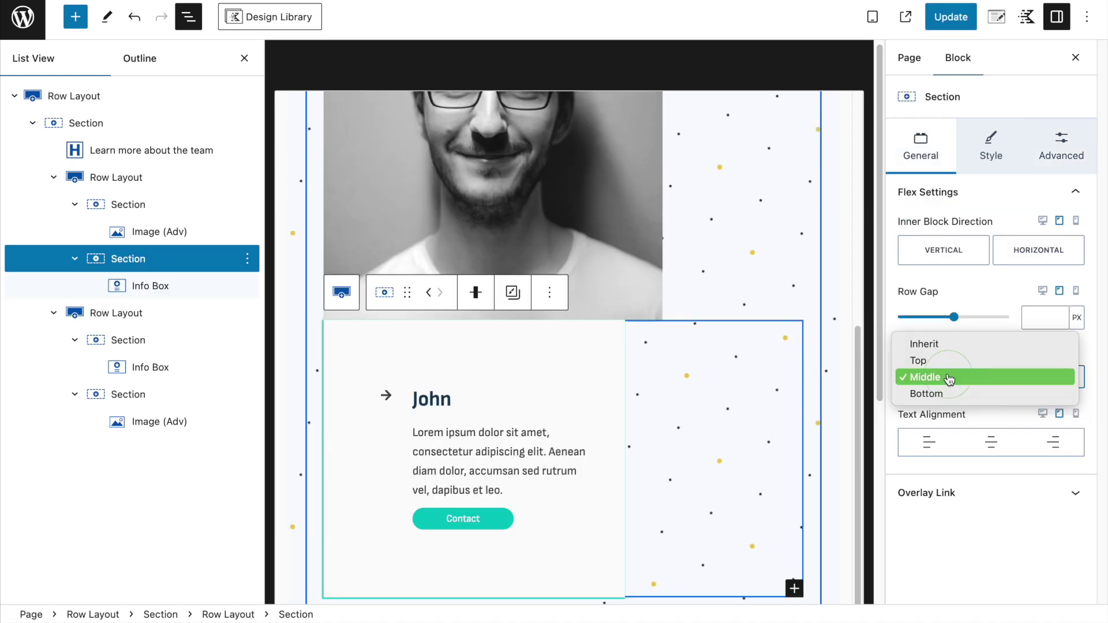
Step: Give the first info box's section a Horizontal tablet inner block direction with Justify Content set to Center, and update the page
left_click(949, 378)
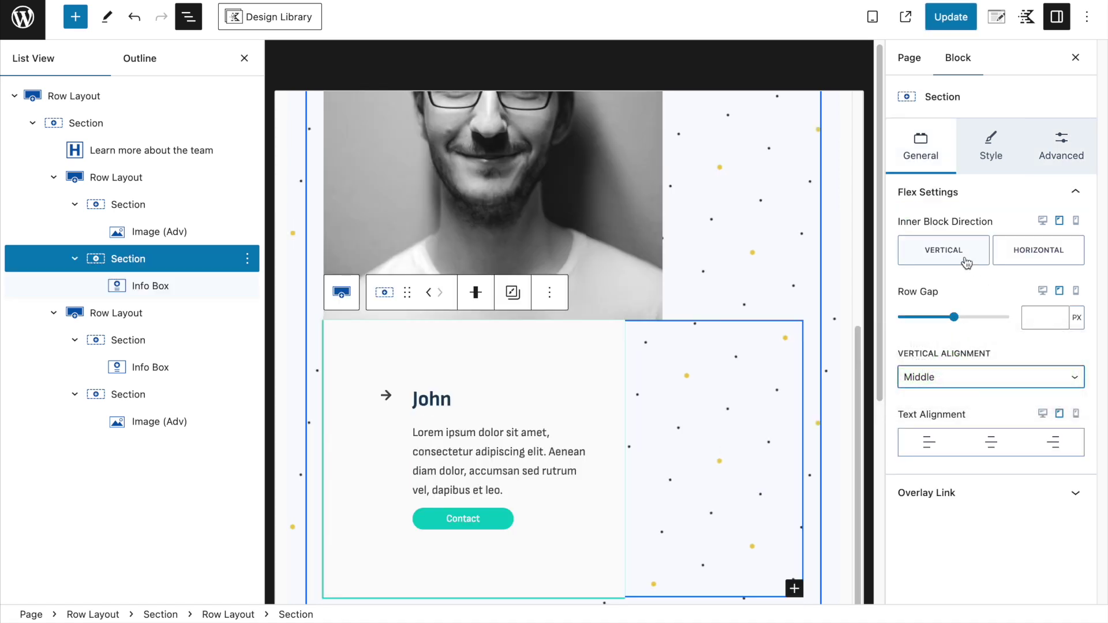
left_click(1036, 258)
left_click(982, 385)
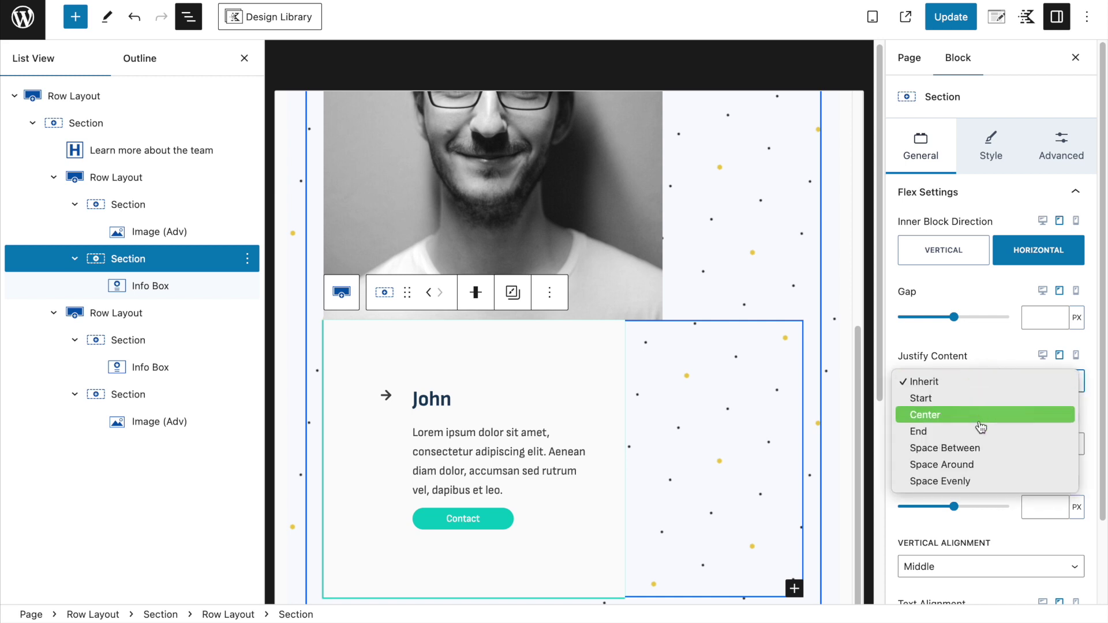
left_click(974, 413)
left_click(980, 450)
left_click(981, 461)
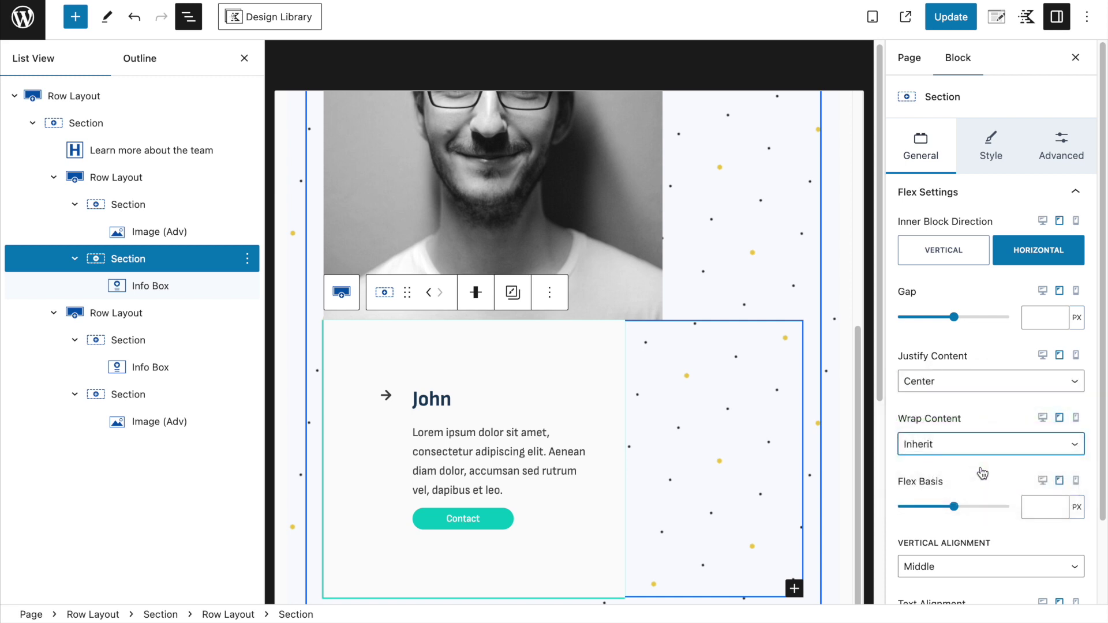
scroll(981, 470, "down", 2)
left_click(986, 471)
left_click(986, 472)
left_click(950, 17)
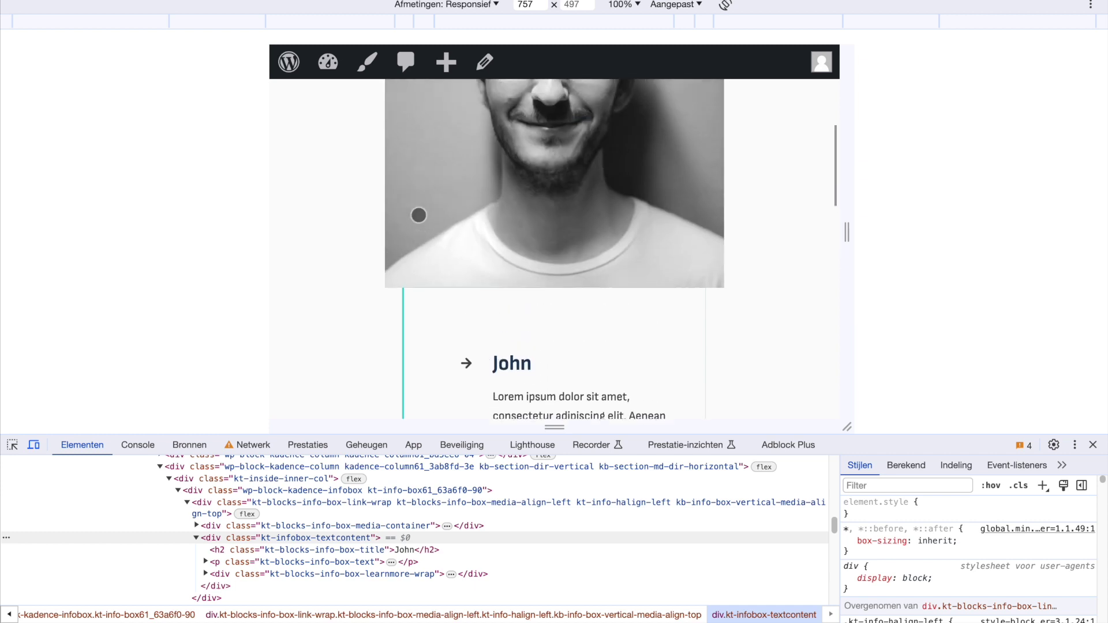
Step: Set the right margin of the second team member's info box to None for tablet
scroll(556, 334, "down", 6)
scroll(586, 353, "up", 3)
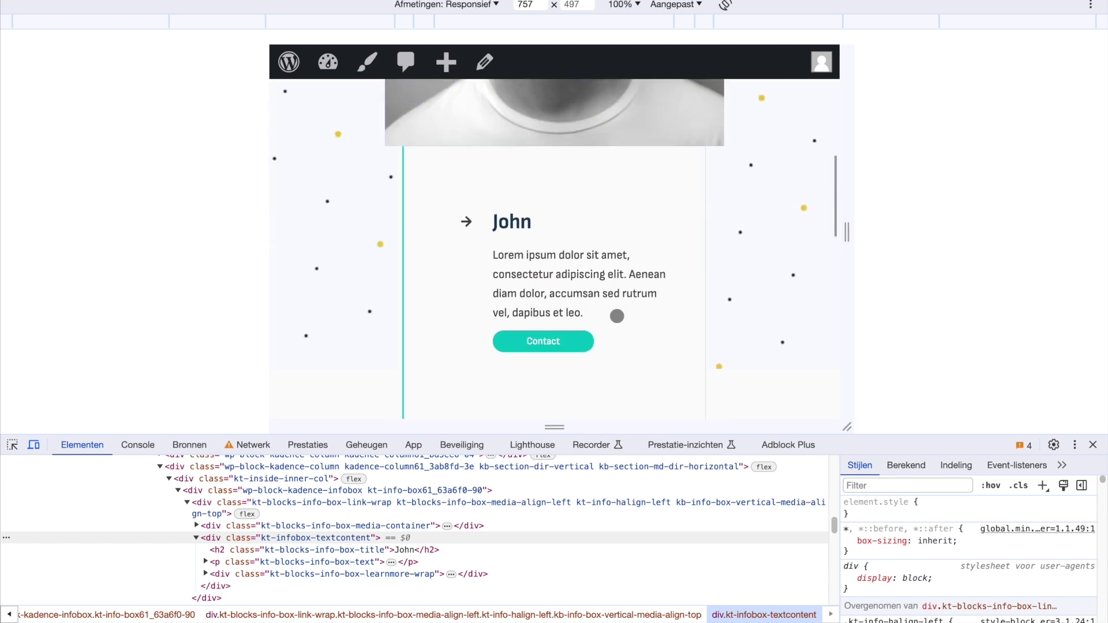
scroll(590, 203, "down", 6)
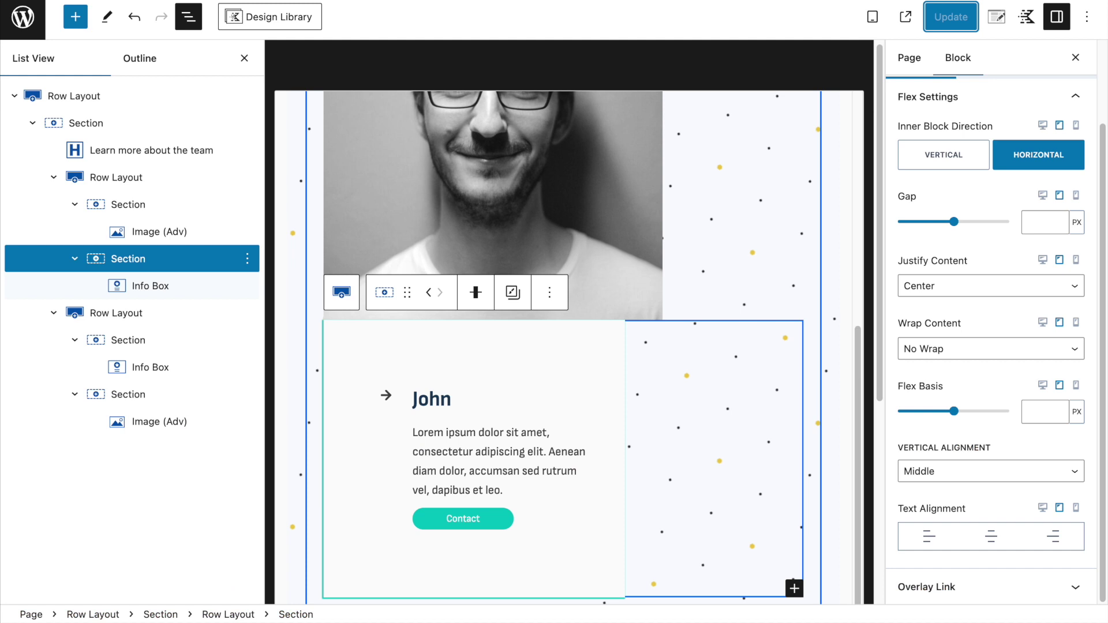
scroll(570, 247, "down", 5)
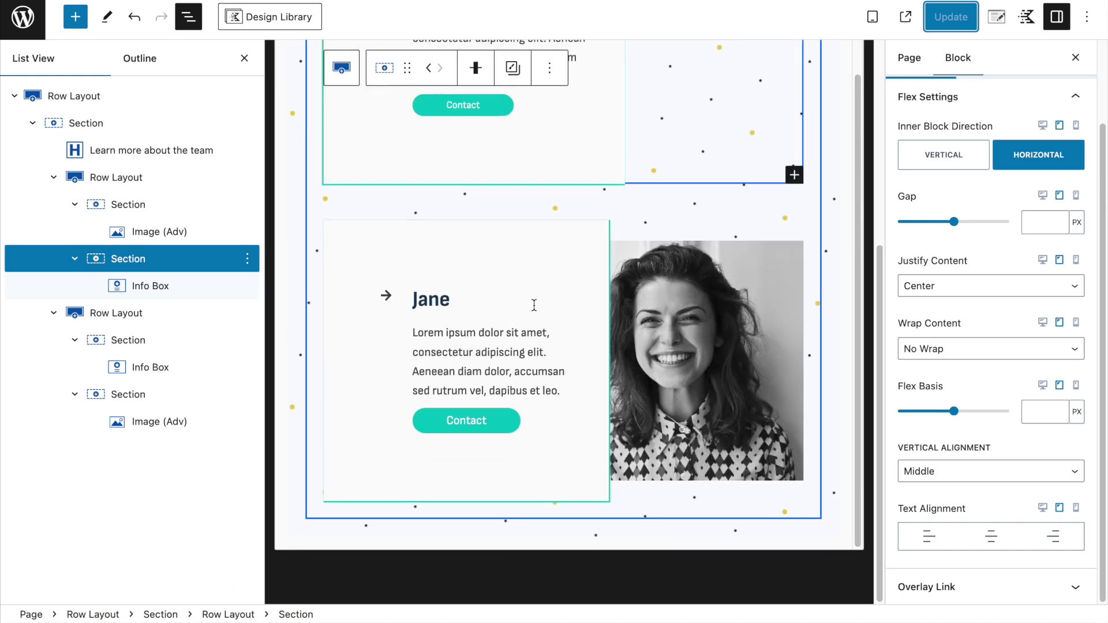
left_click(570, 246)
left_click(1060, 147)
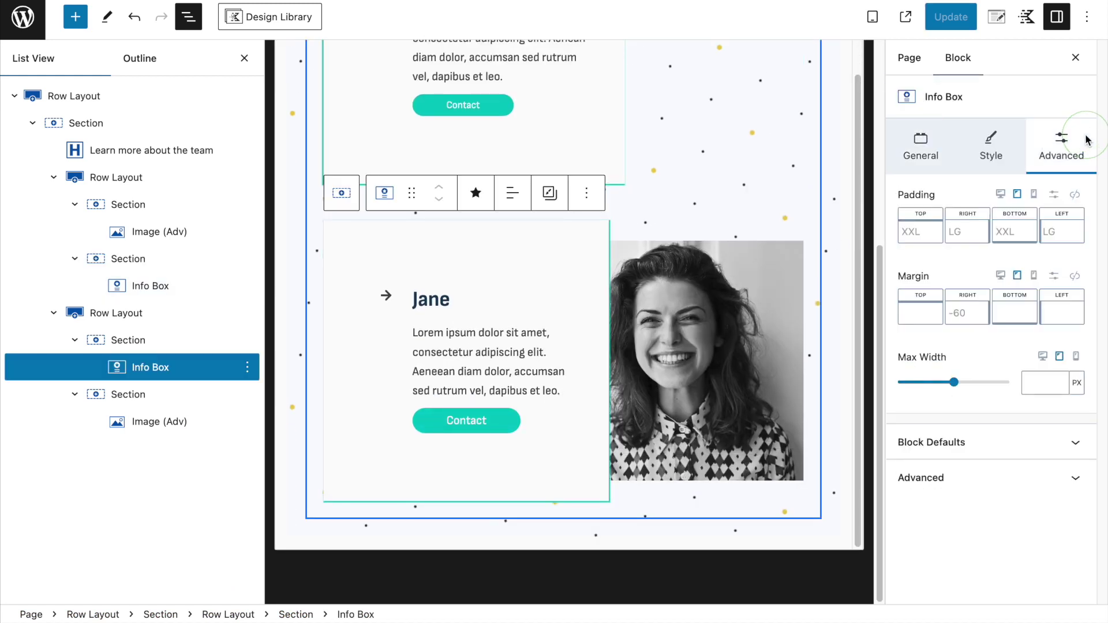
left_click(964, 314)
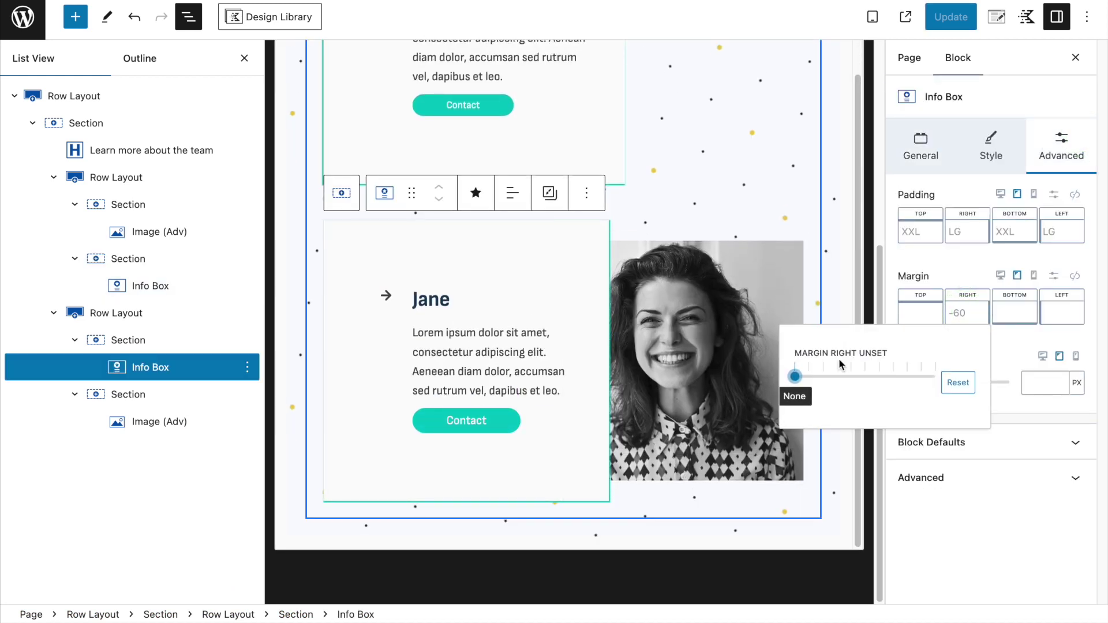
left_click(808, 376)
left_click_drag(810, 377, 792, 381)
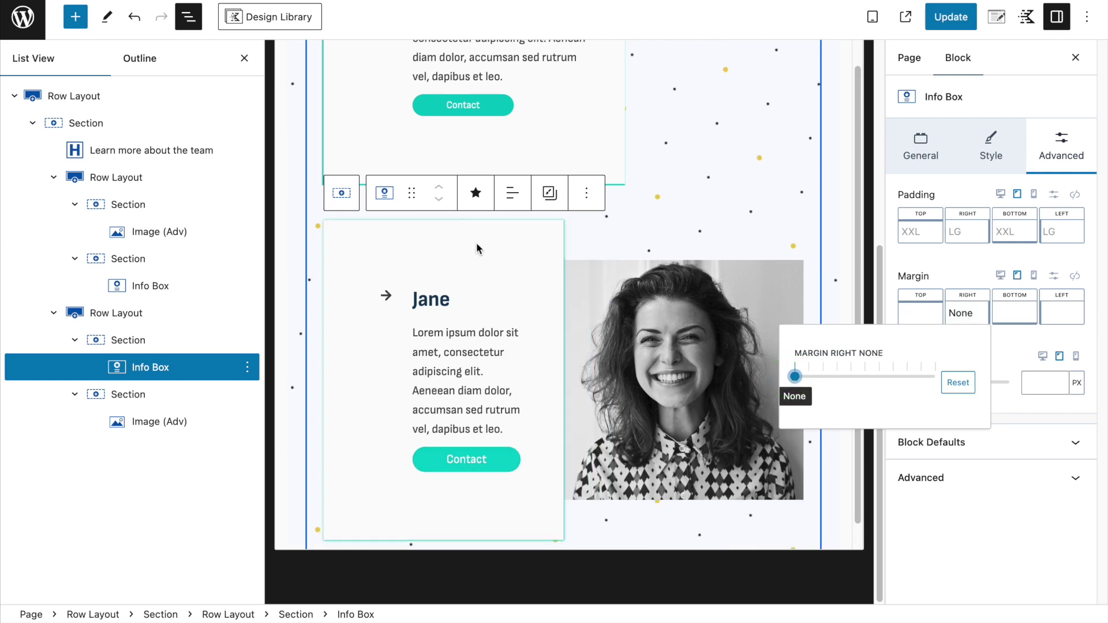
Step: Set Justify Content to Center and Wrap Content to No Wrap for tablet on the second team member's info box section, and update the page
left_click(342, 193)
left_click(1012, 250)
left_click(979, 393)
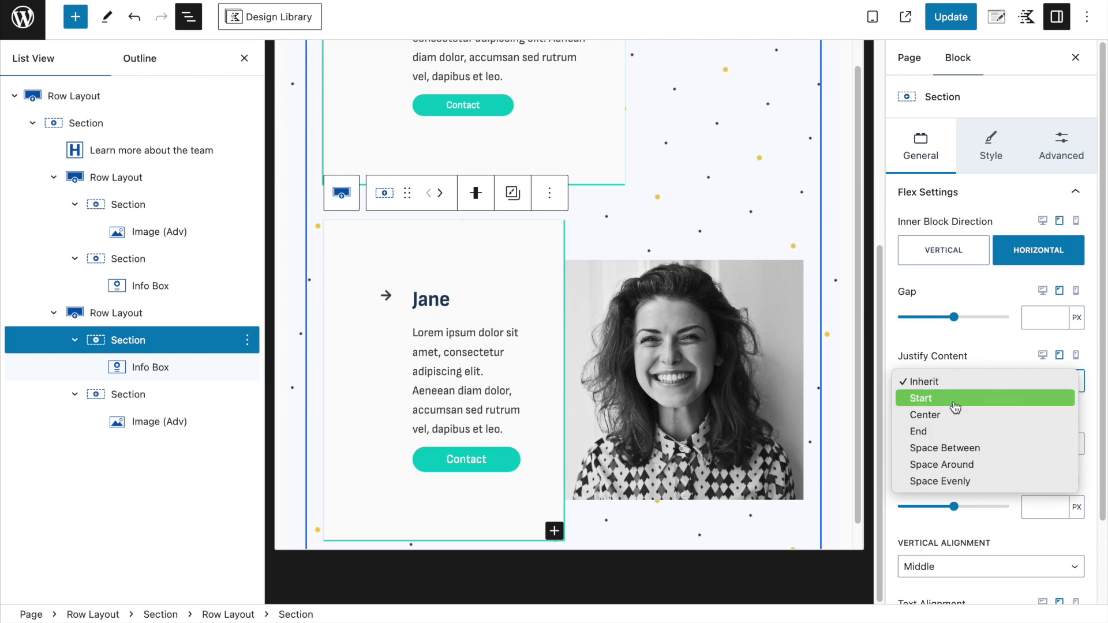
left_click(954, 415)
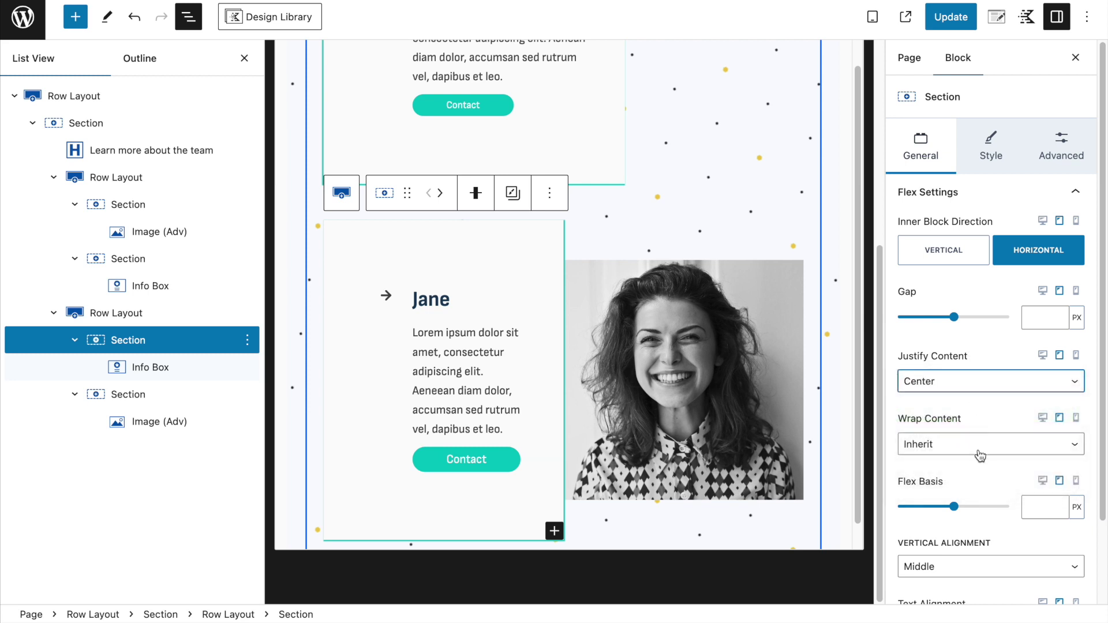
left_click(978, 450)
left_click(978, 458)
left_click(936, 14)
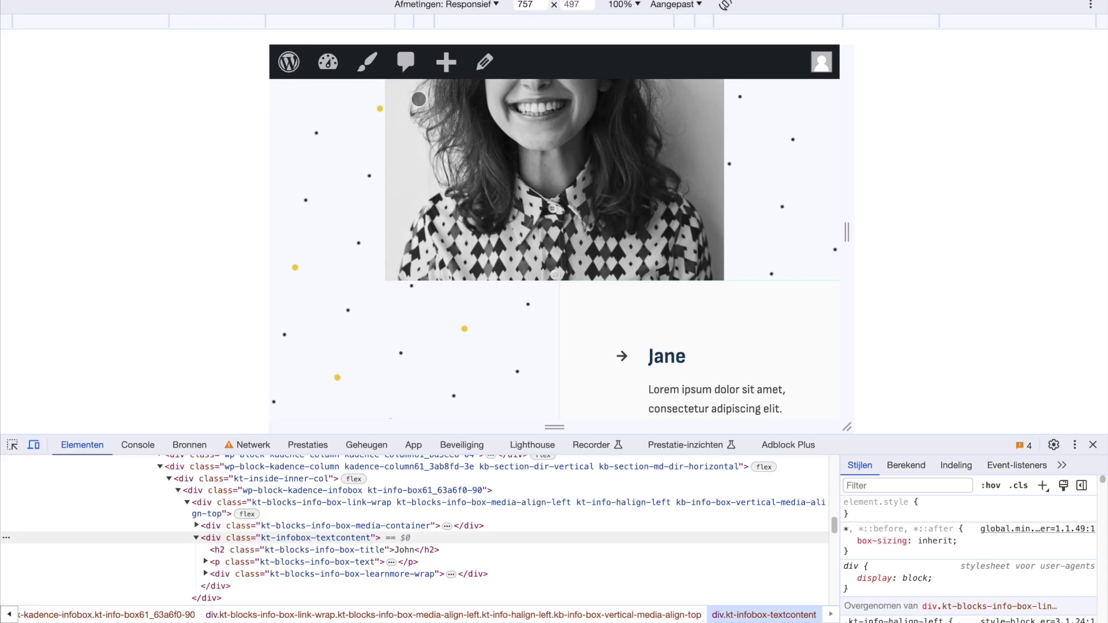
Step: Reload the live page at 757 px width and check the alignment of the second team member's card
key("ctrl+r")
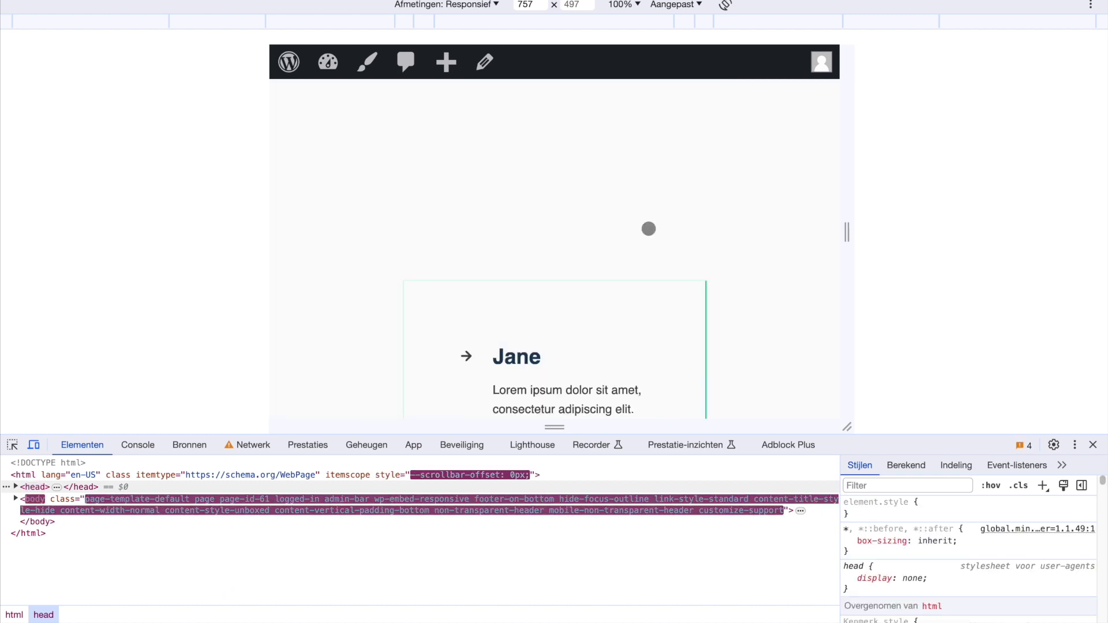
scroll(735, 320, "down", 10)
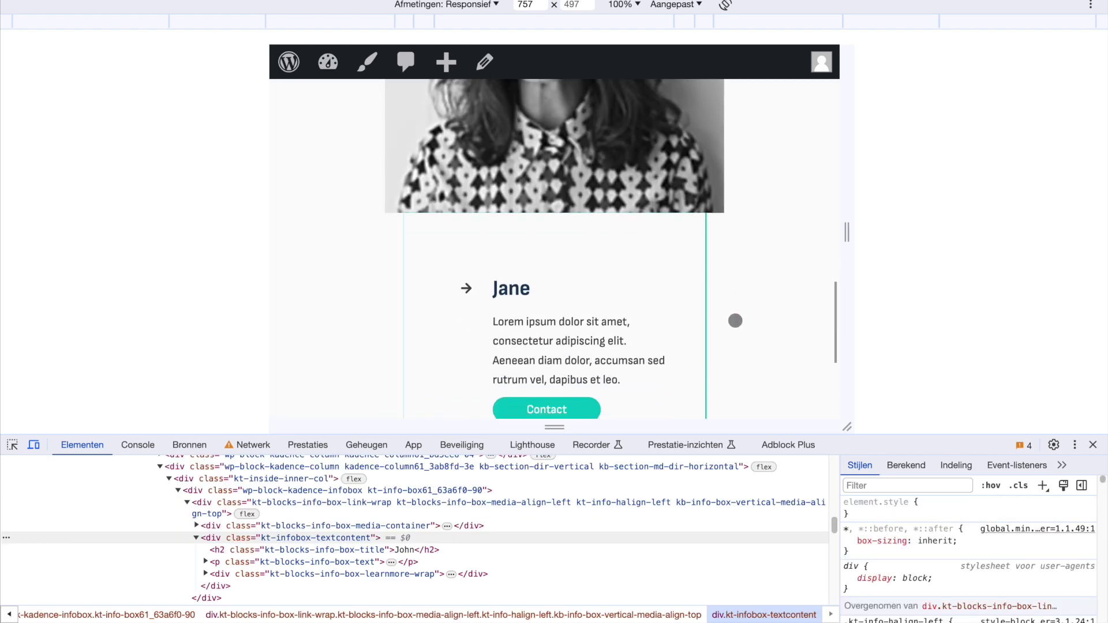
scroll(735, 320, "down", 3)
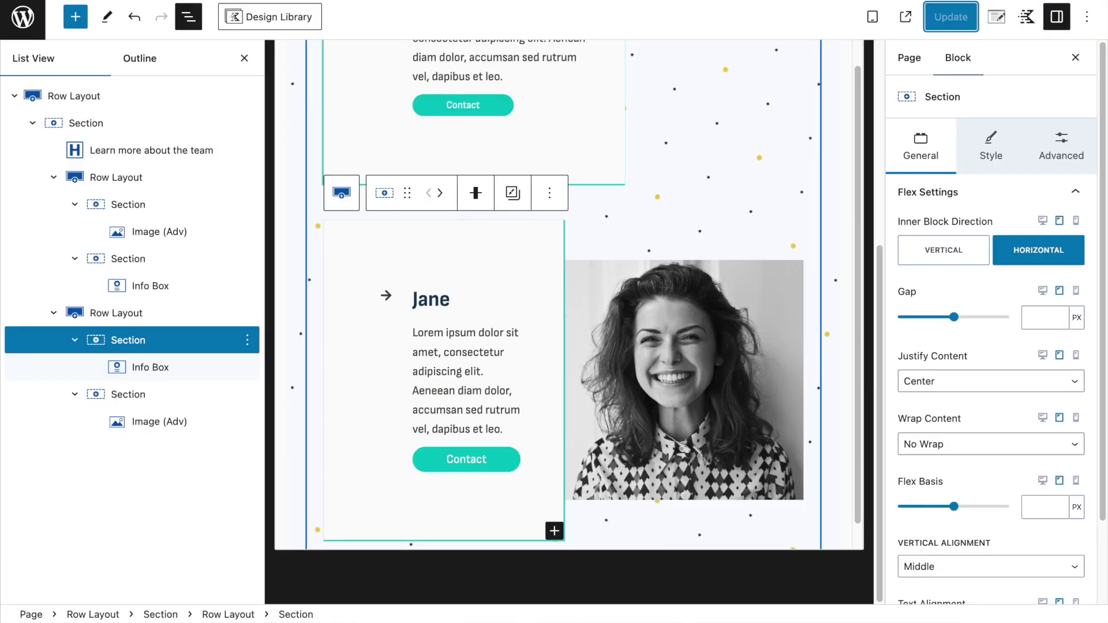
scroll(1048, 371, "down", 1)
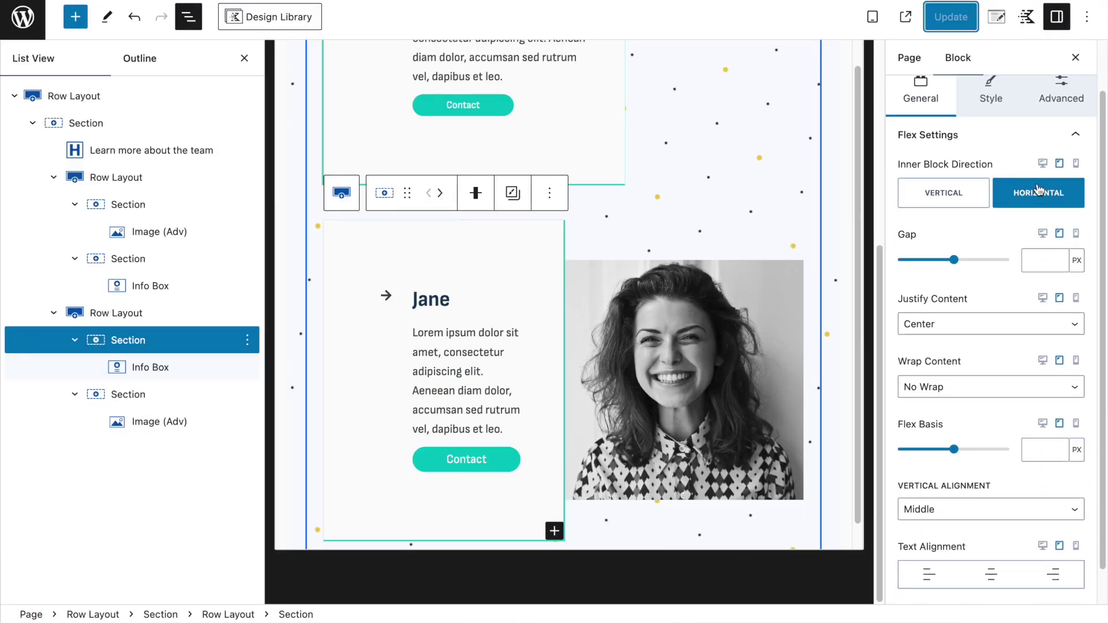
left_click(1058, 93)
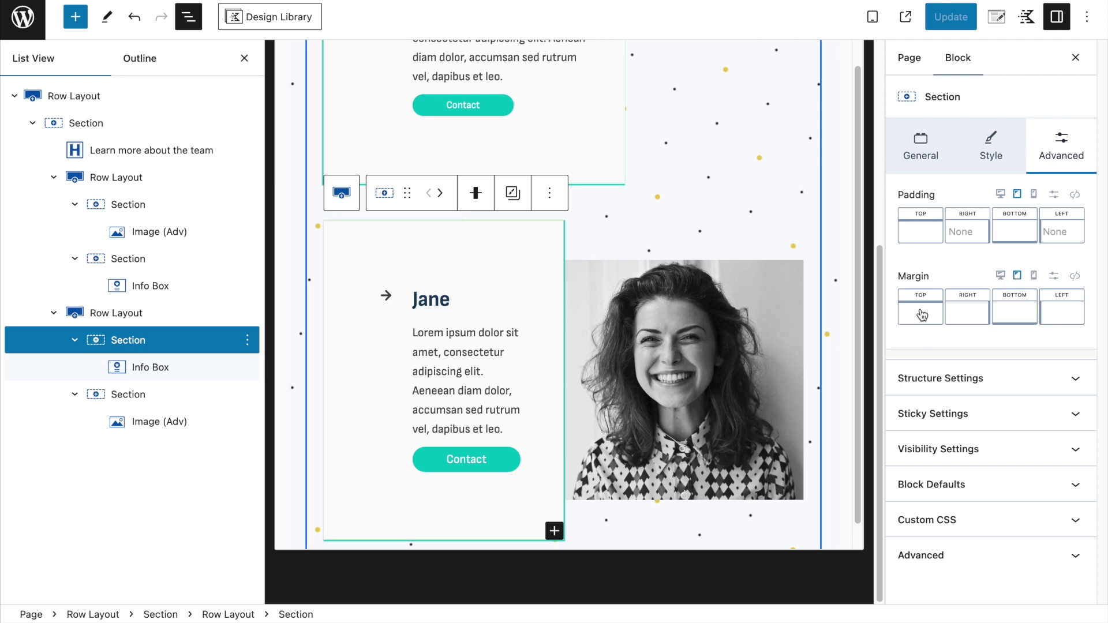
left_click(1047, 276)
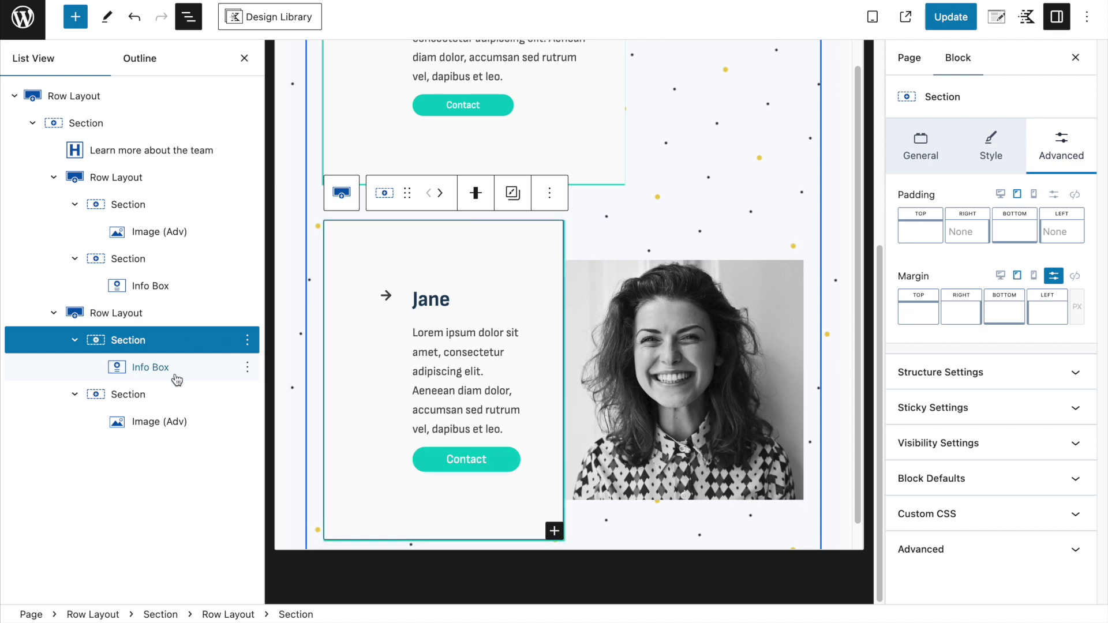
Step: Give the second team member's info box a custom tablet top margin of -30 and update the page
left_click(474, 333)
left_click(1048, 149)
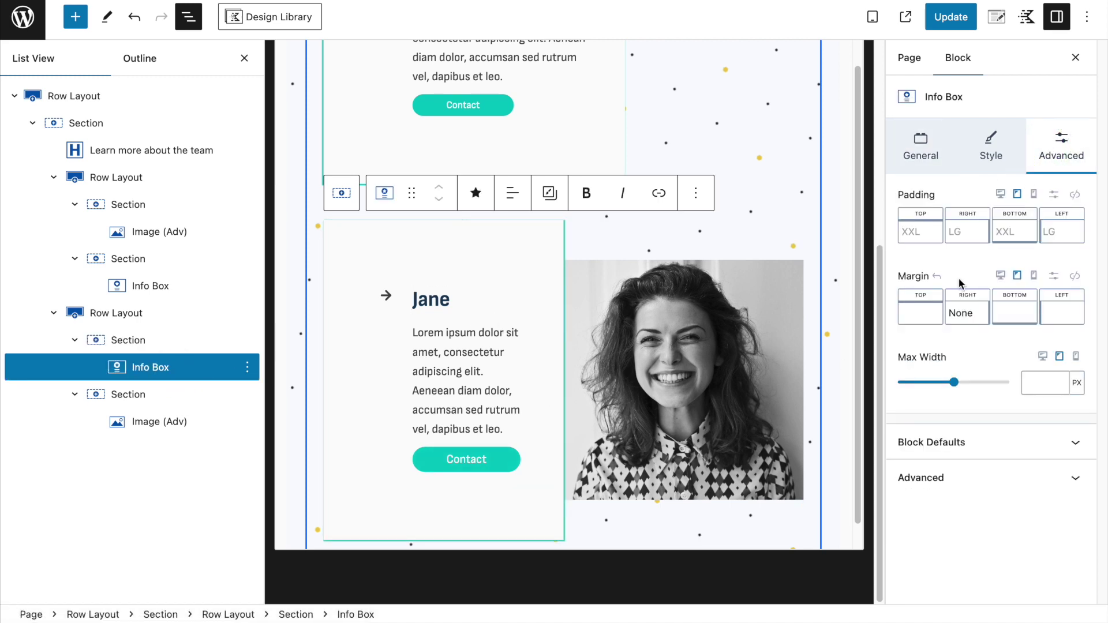
left_click(916, 317)
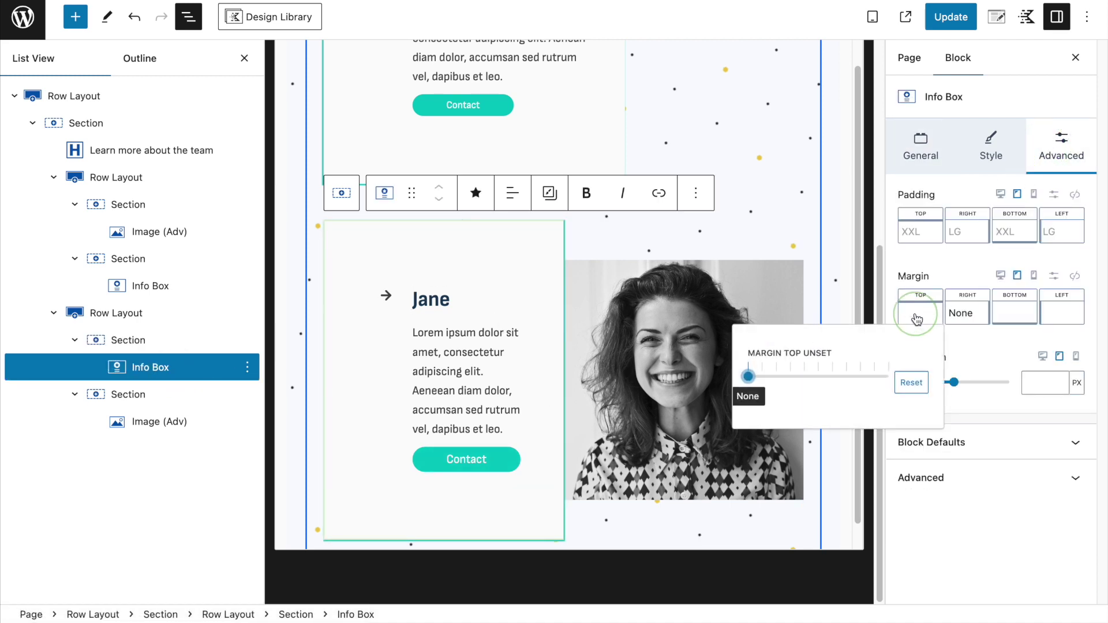
left_click(1053, 275)
type("-30")
left_click(946, 19)
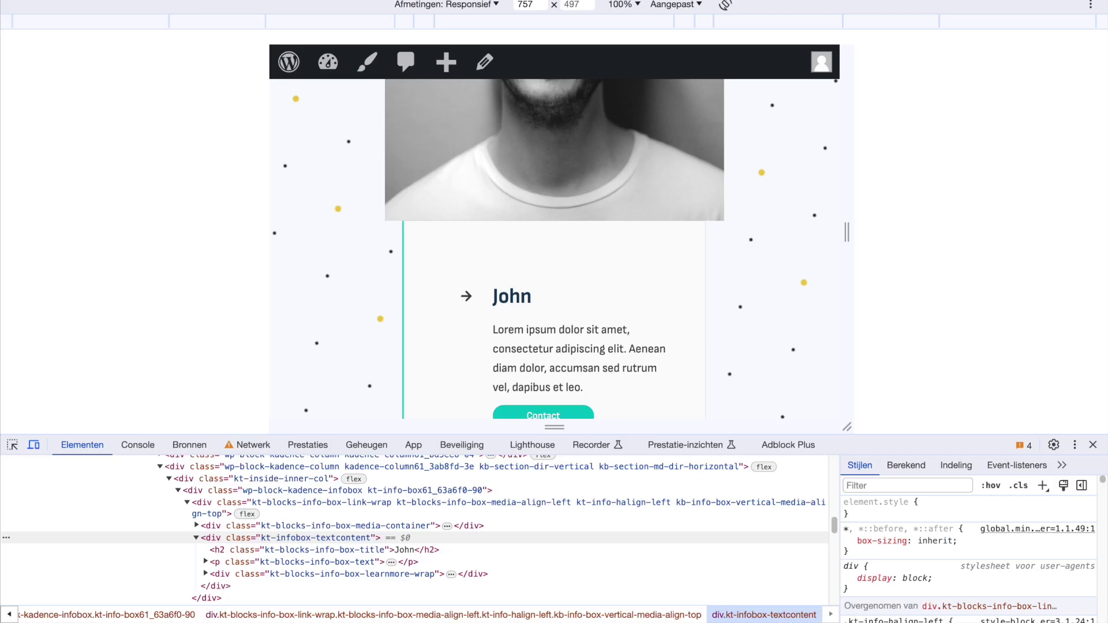
Step: Reload the live page and examine how the second team member's card overlaps and aligns with the photo
key("super+r")
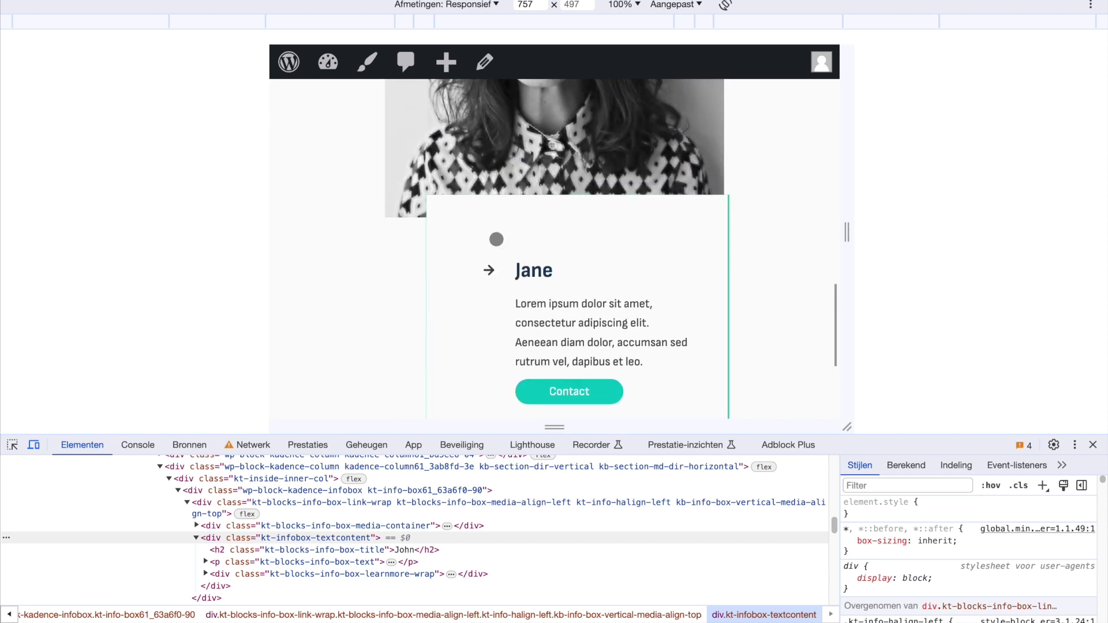
scroll(556, 285, "up", 1)
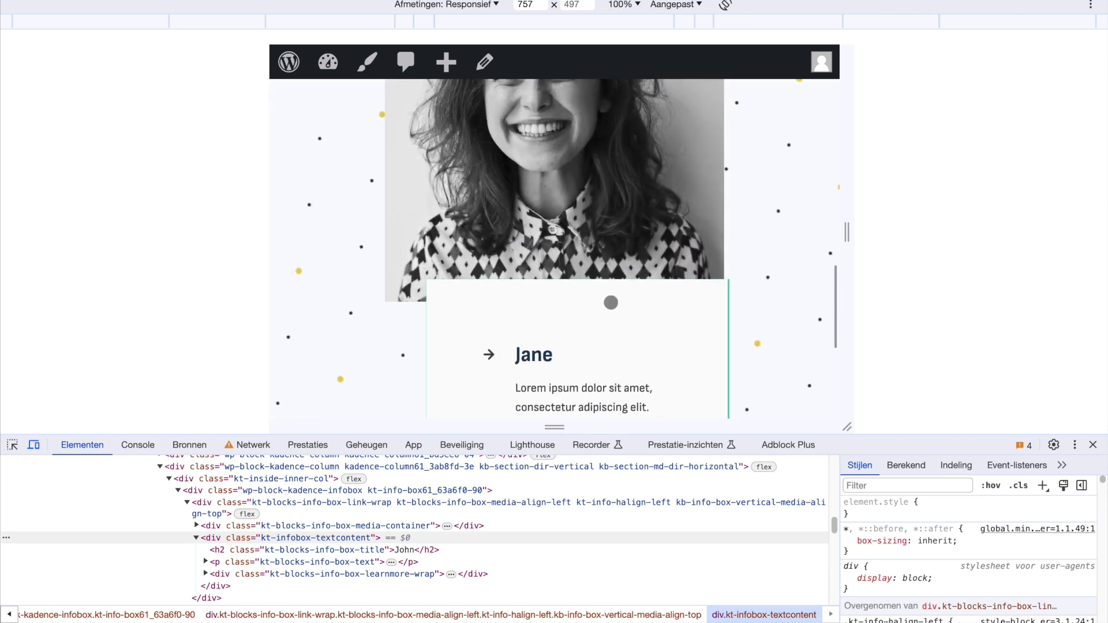
scroll(632, 260, "down", 3)
scroll(631, 260, "up", 4)
scroll(632, 260, "up", 2)
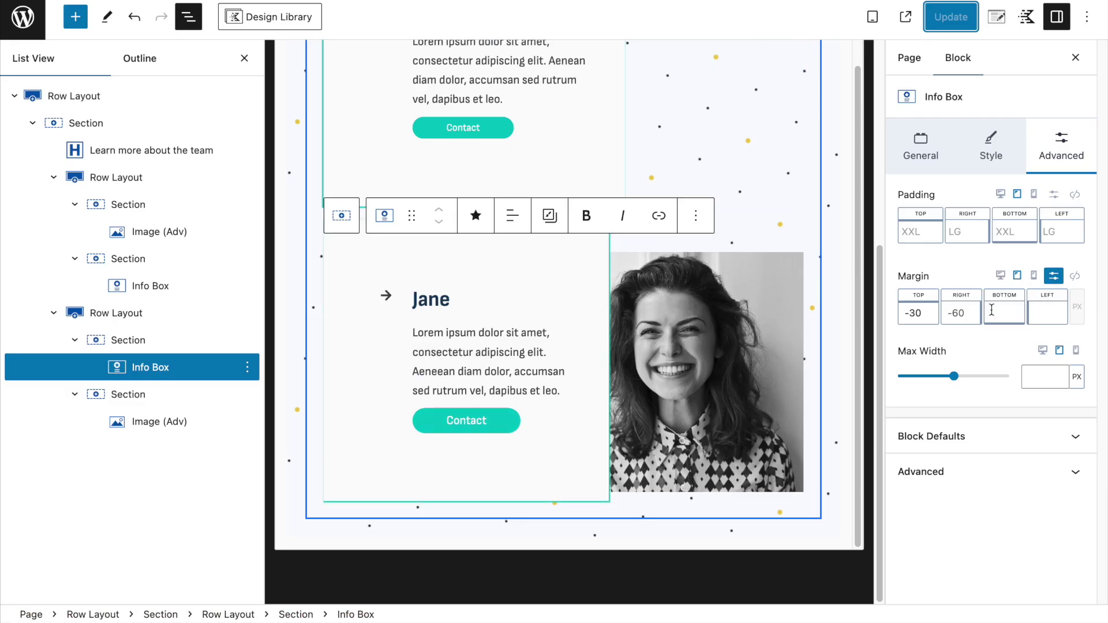
Step: Set the tablet right margin of the second team member's info box to 0 and update the page
double_click(951, 313)
type("0")
left_click(943, 16)
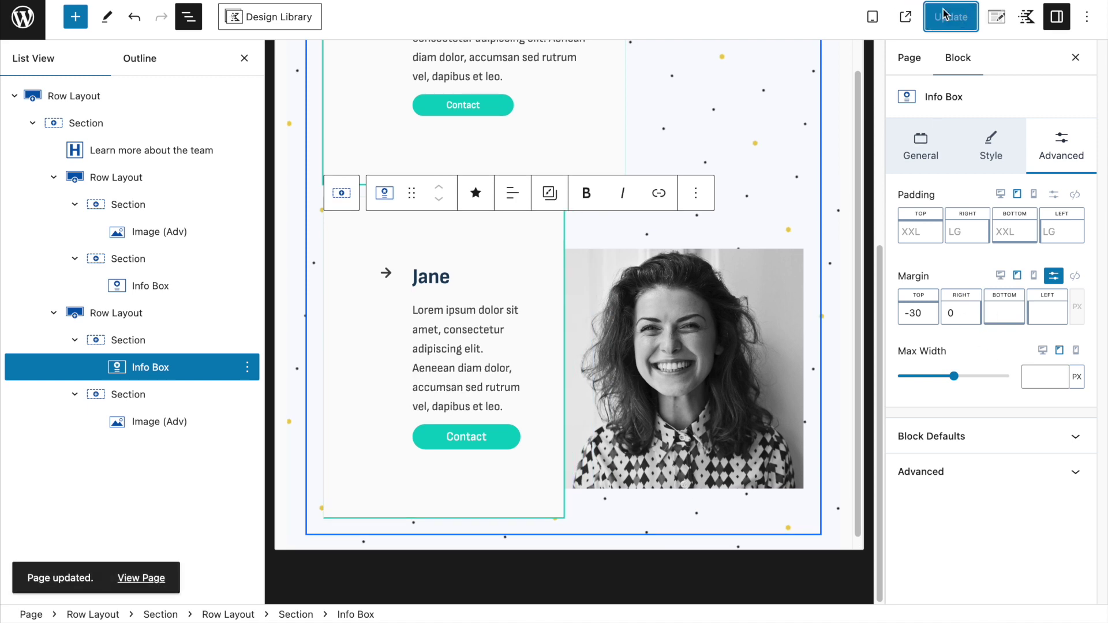
Step: Set the first team member's info box tablet margins to -30 at the top and 0 on the left, and update the page
scroll(622, 183, "up", 3)
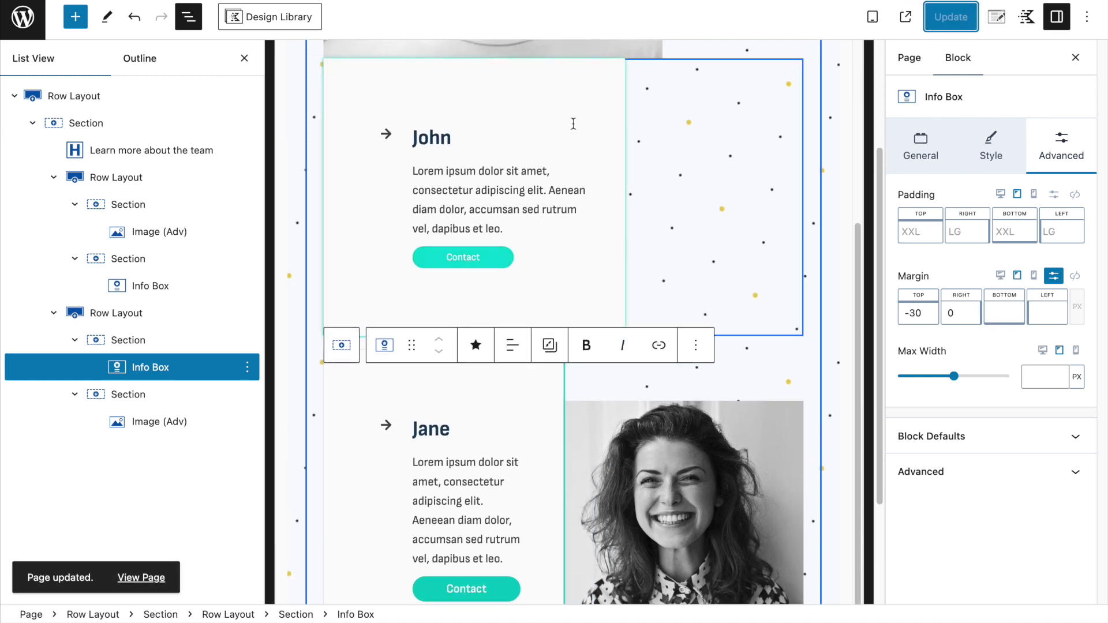
left_click(577, 137)
left_click(1059, 144)
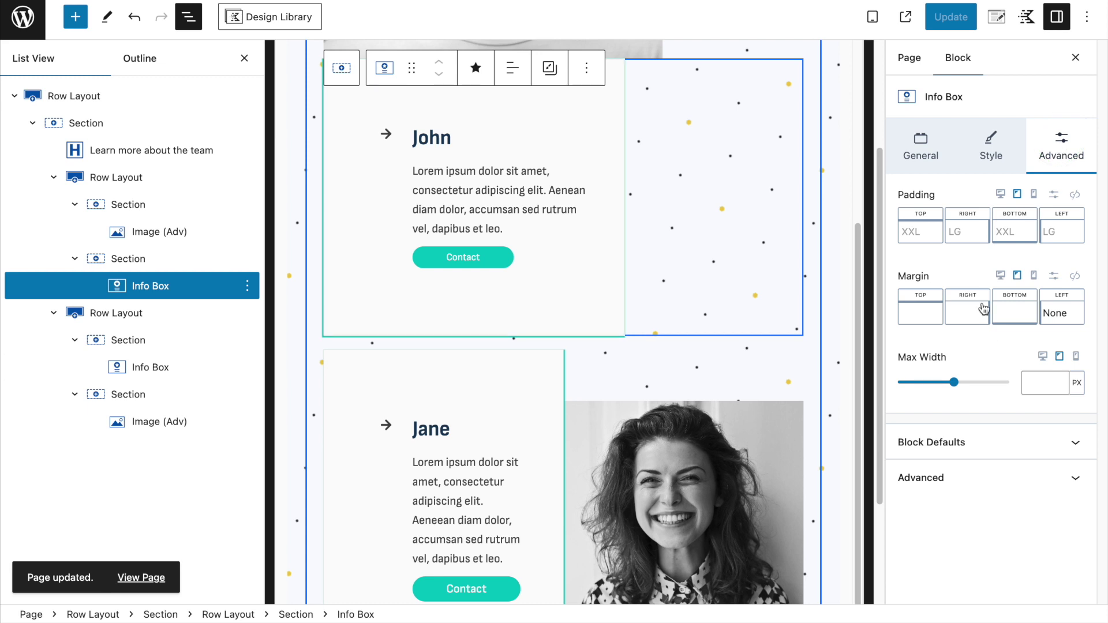
left_click(1052, 277)
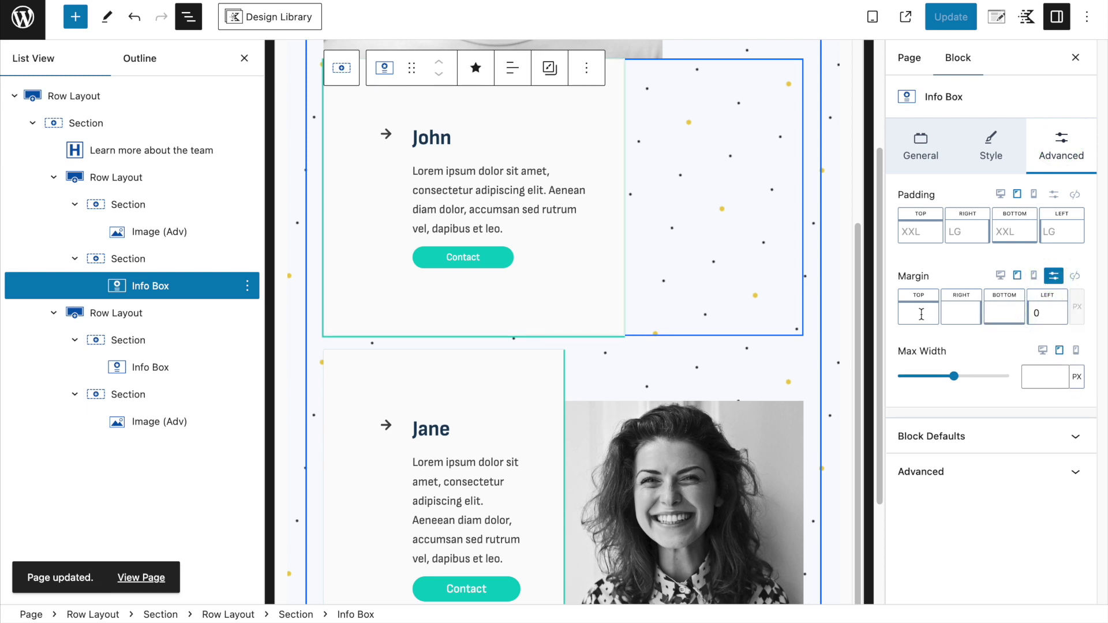
type("30")
double_click(1027, 312)
type("-60")
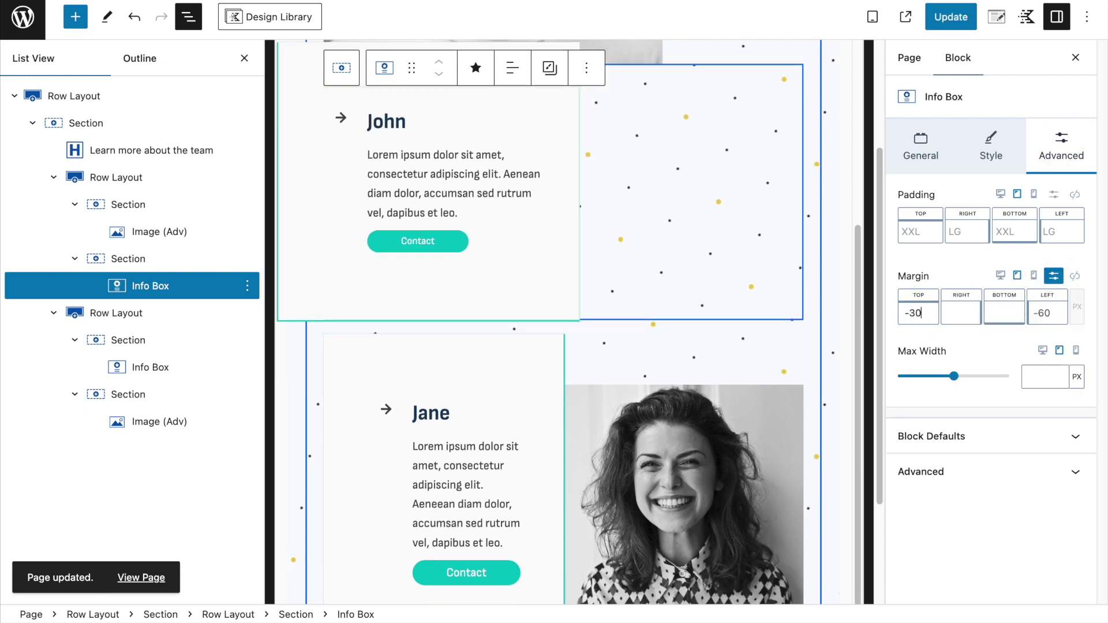
key("BackSpace")
key("BackSpace")
key("BackSpace")
type("0")
left_click(940, 26)
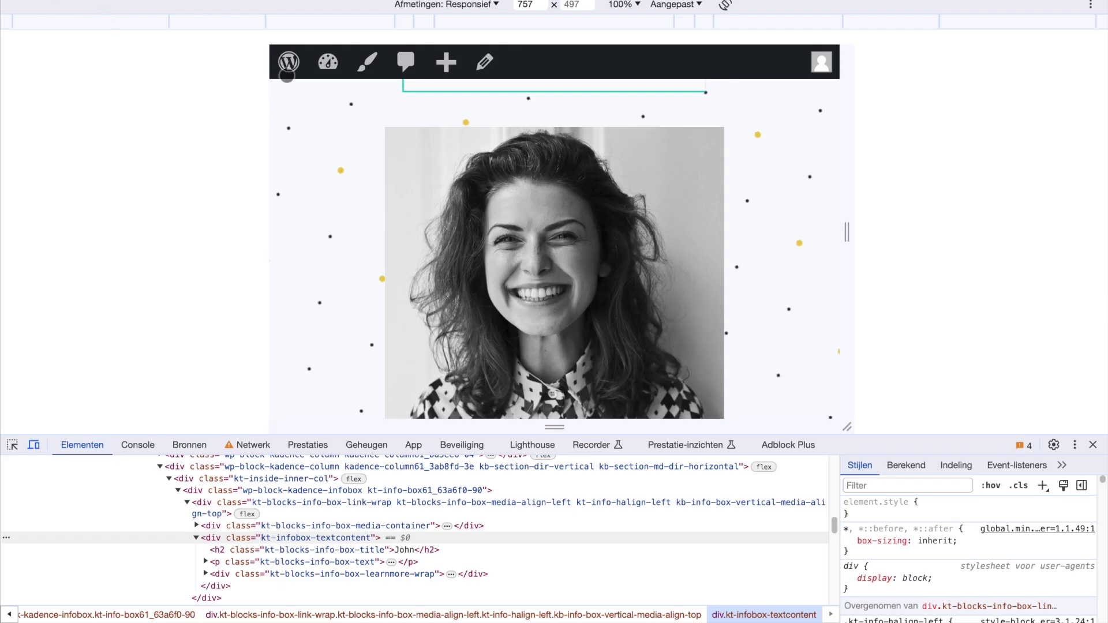
Step: Reload the live page at 757 px width and check both team member cards against their photos
key("super+r")
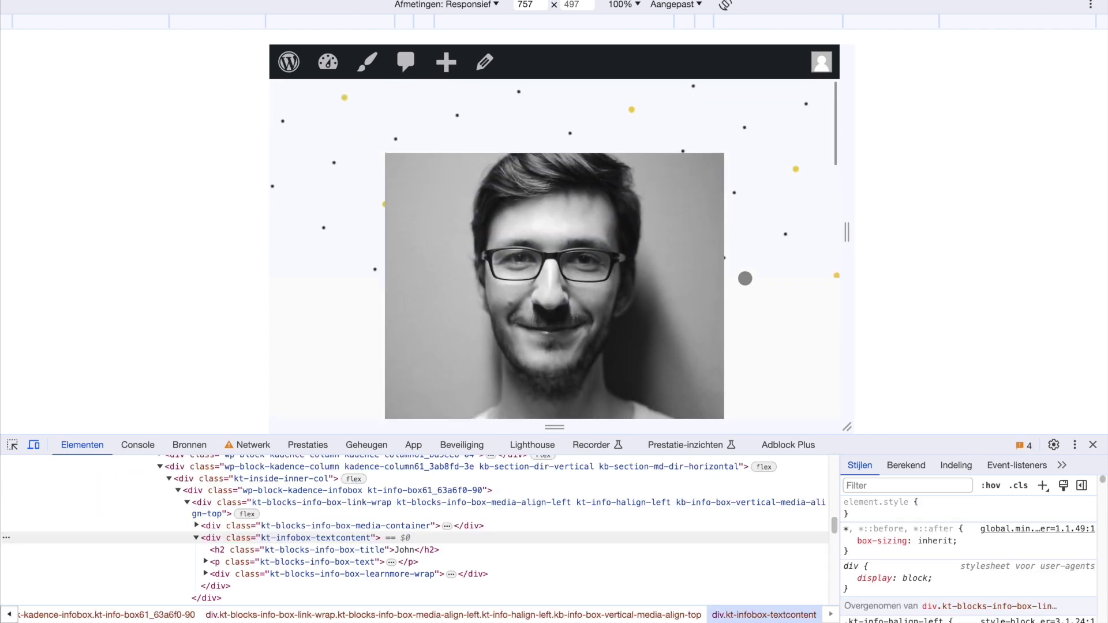
scroll(616, 259, "down", 2)
scroll(616, 260, "down", 10)
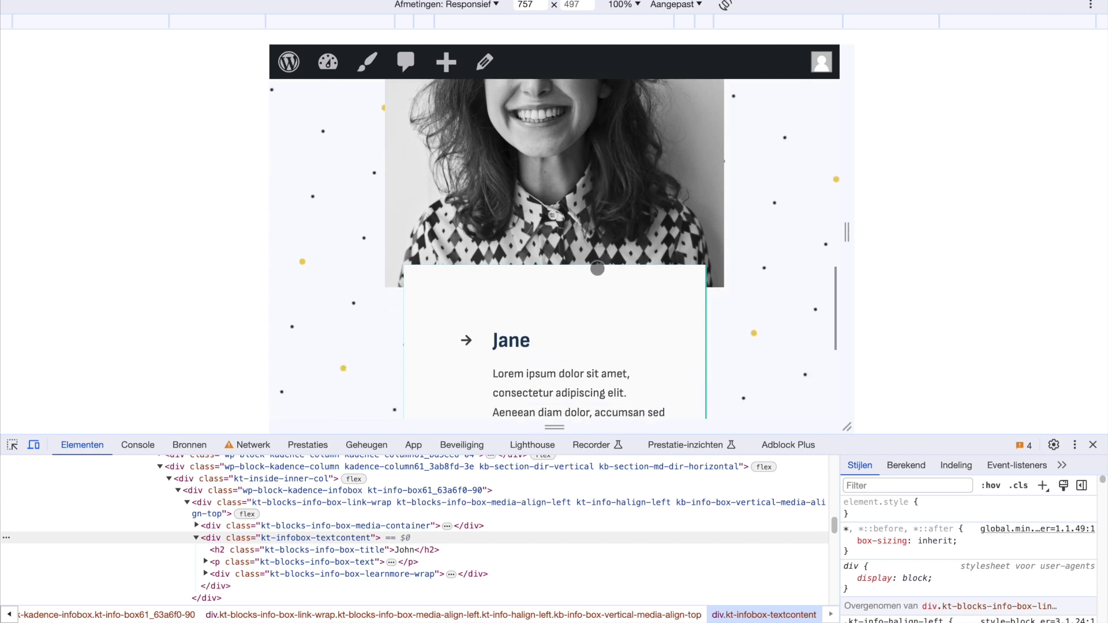
Step: Examine both team member cards on the live page at about 461 px and at the 320 px small mobile width
left_click_drag(847, 254, 734, 252)
scroll(666, 224, "up", 10)
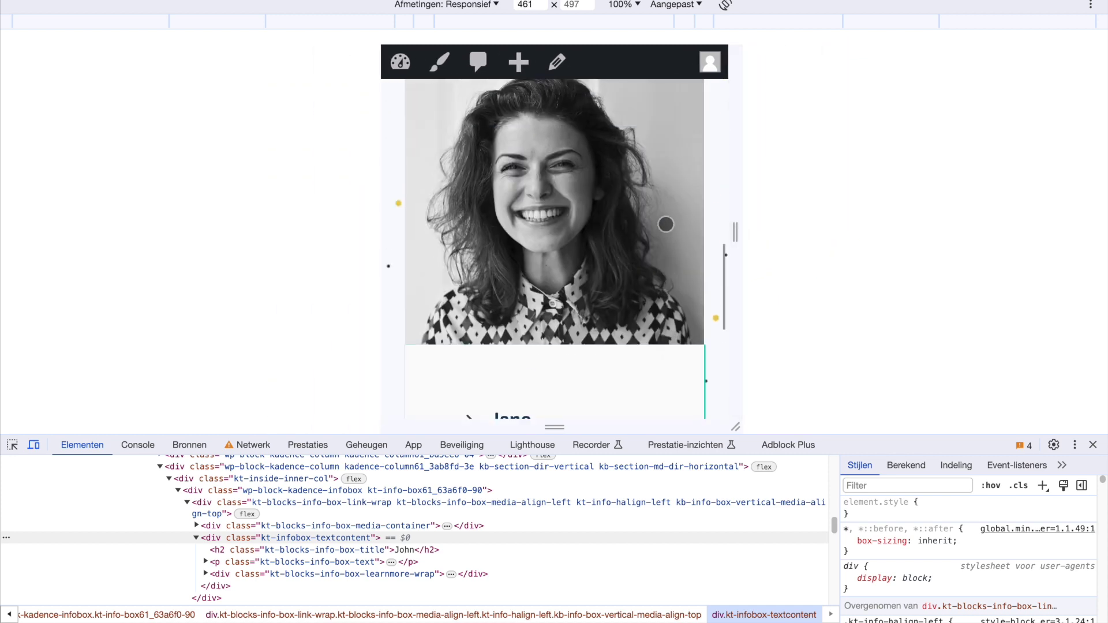
scroll(666, 224, "up", 5)
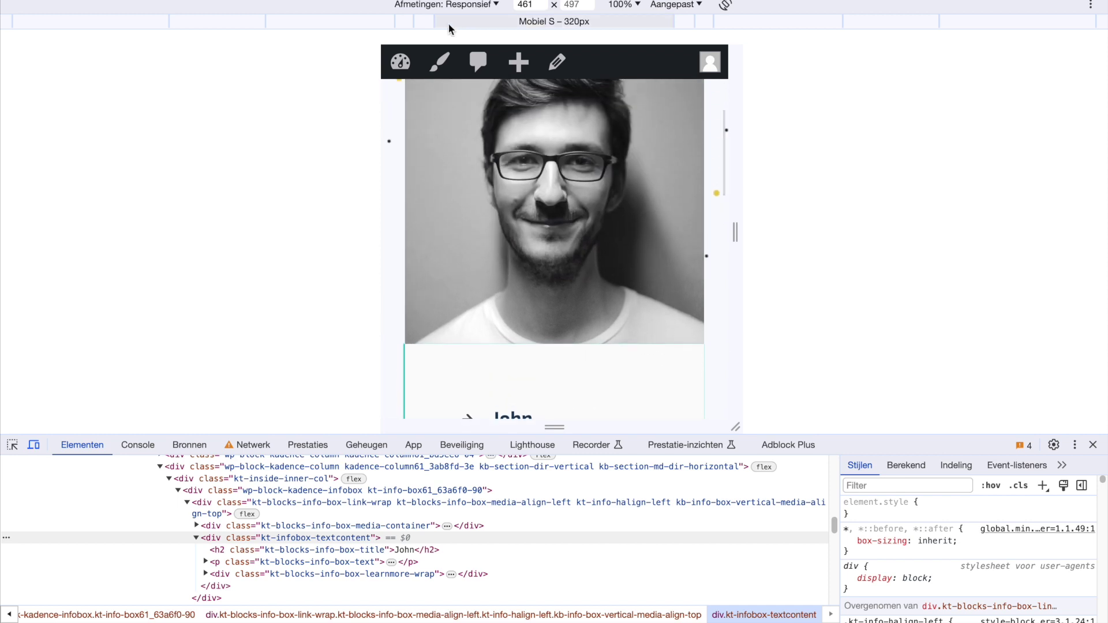
left_click(600, 21)
scroll(557, 198, "down", 4)
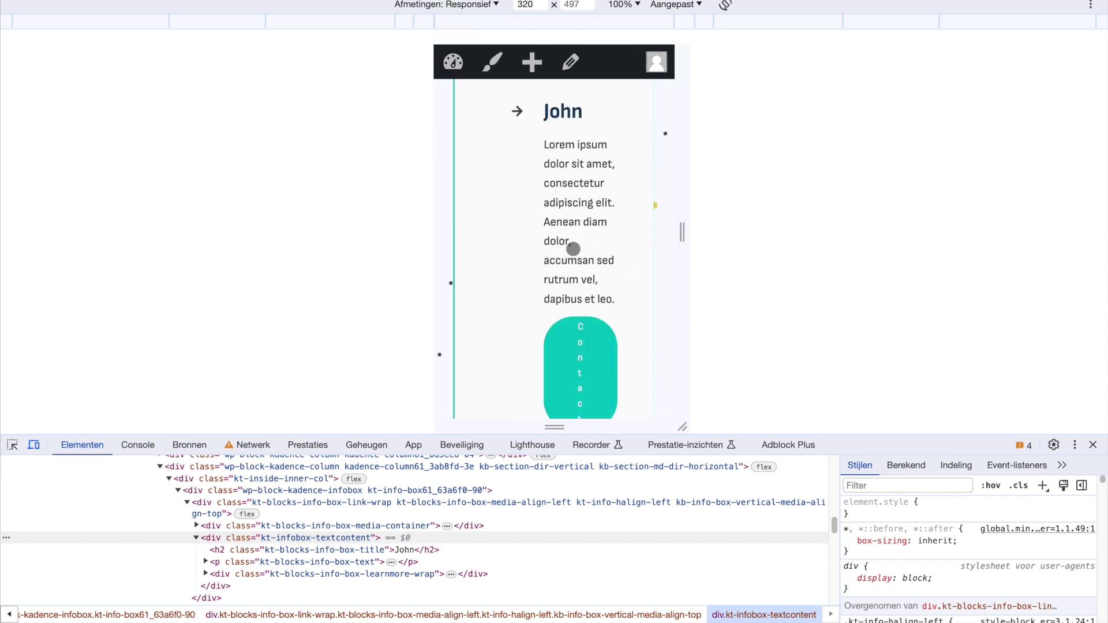
scroll(573, 248, "down", 10)
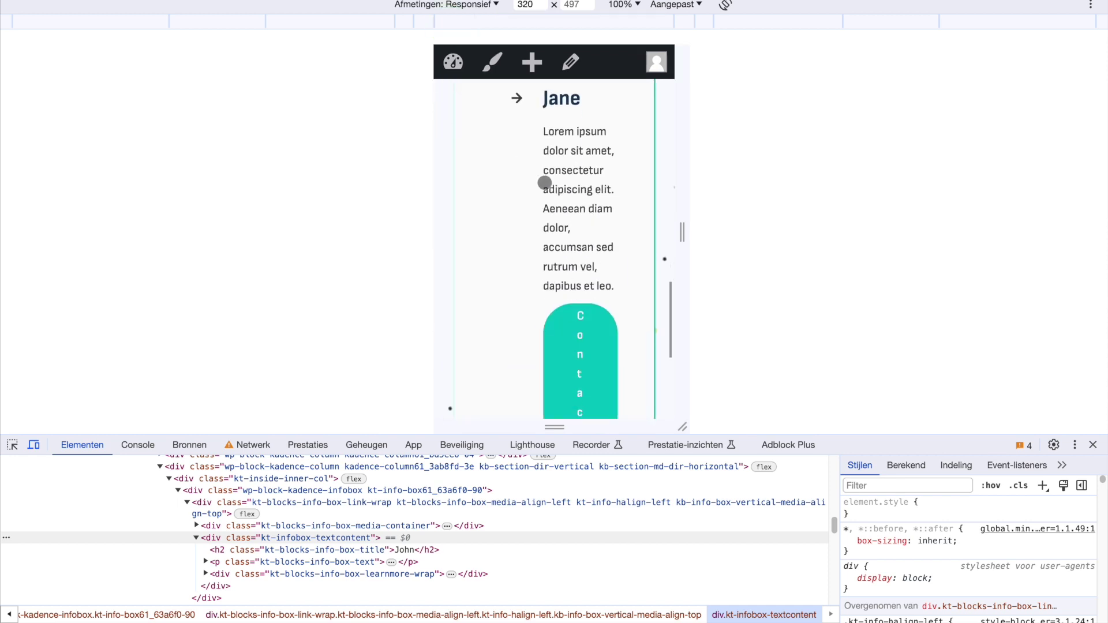
scroll(557, 200, "down", 3)
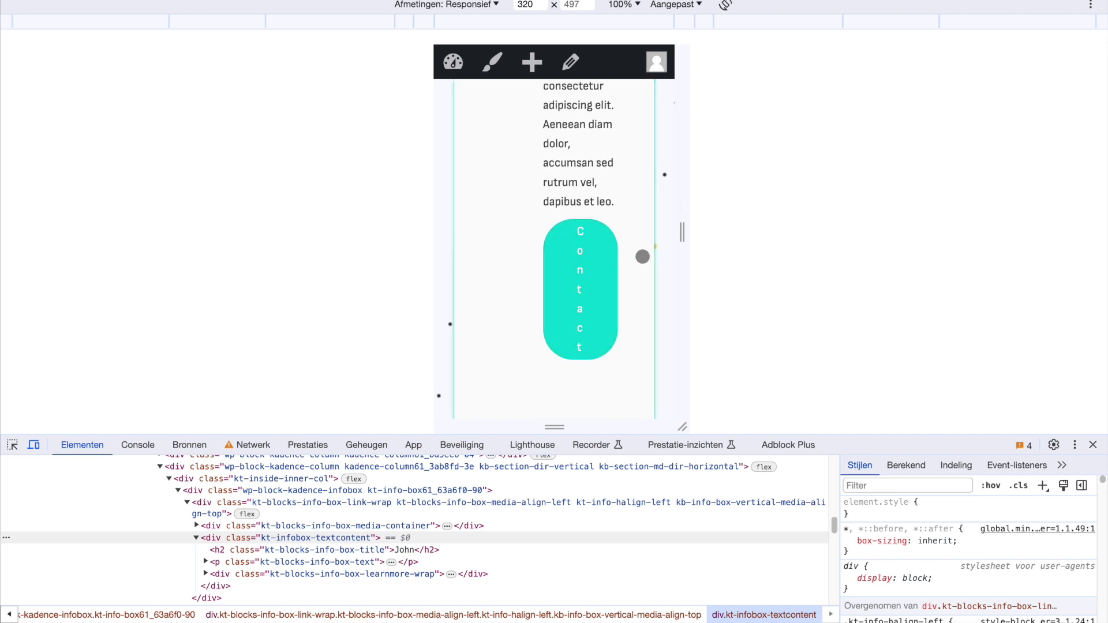
left_click_drag(682, 235, 734, 244)
scroll(507, 219, "up", 4)
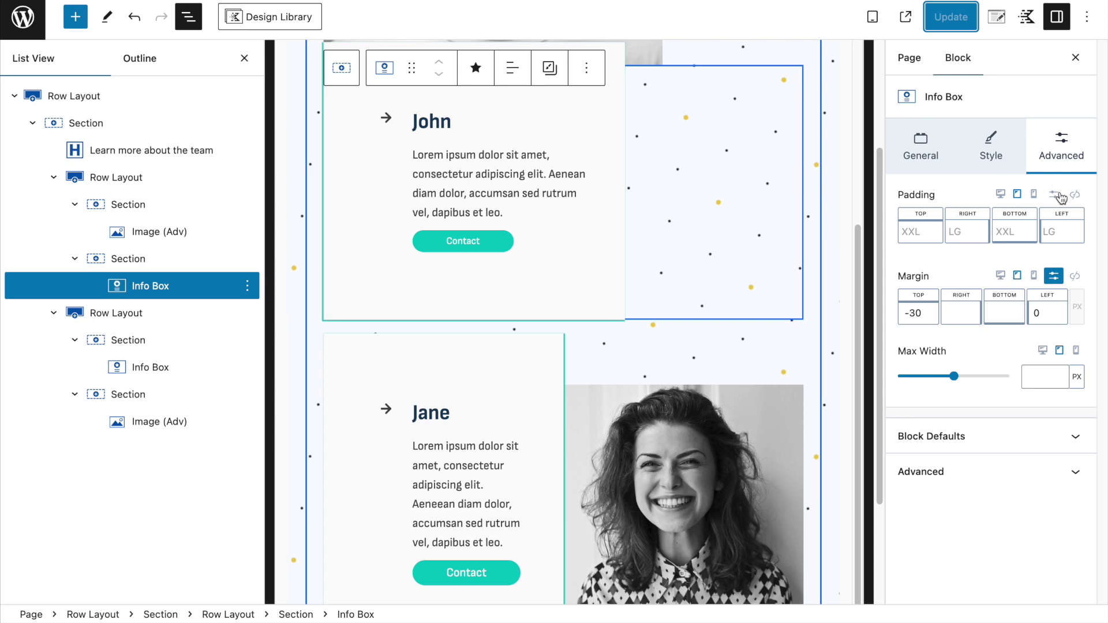
Step: Set the first team member's info box padding to 2X Small (8px) on all sides for mobile
left_click(1032, 197)
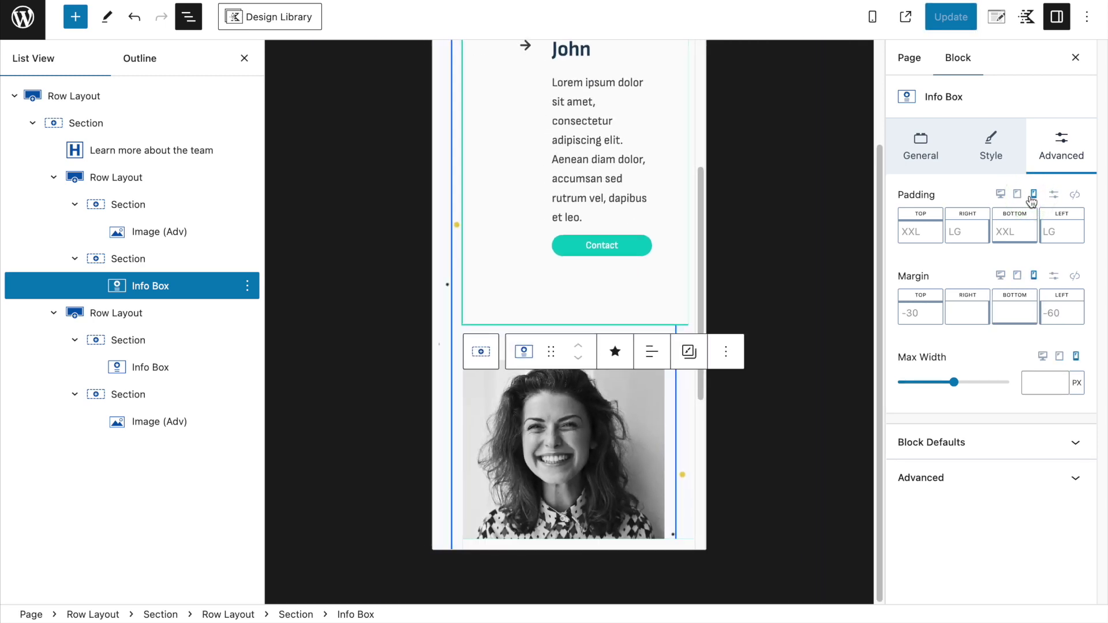
left_click(914, 231)
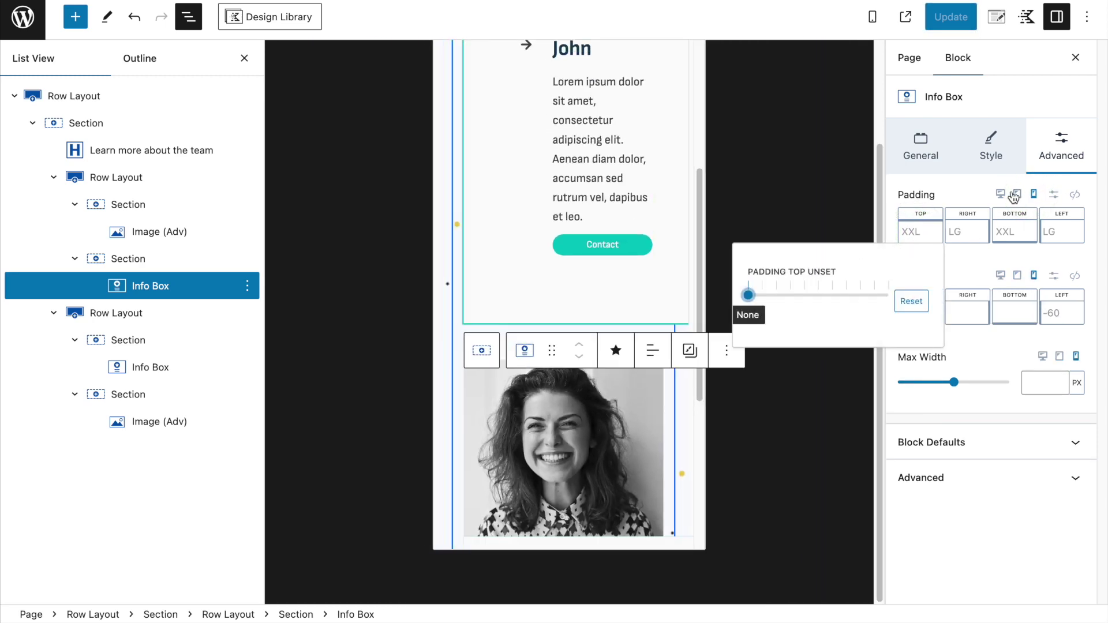
left_click(1055, 195)
left_click(1074, 196)
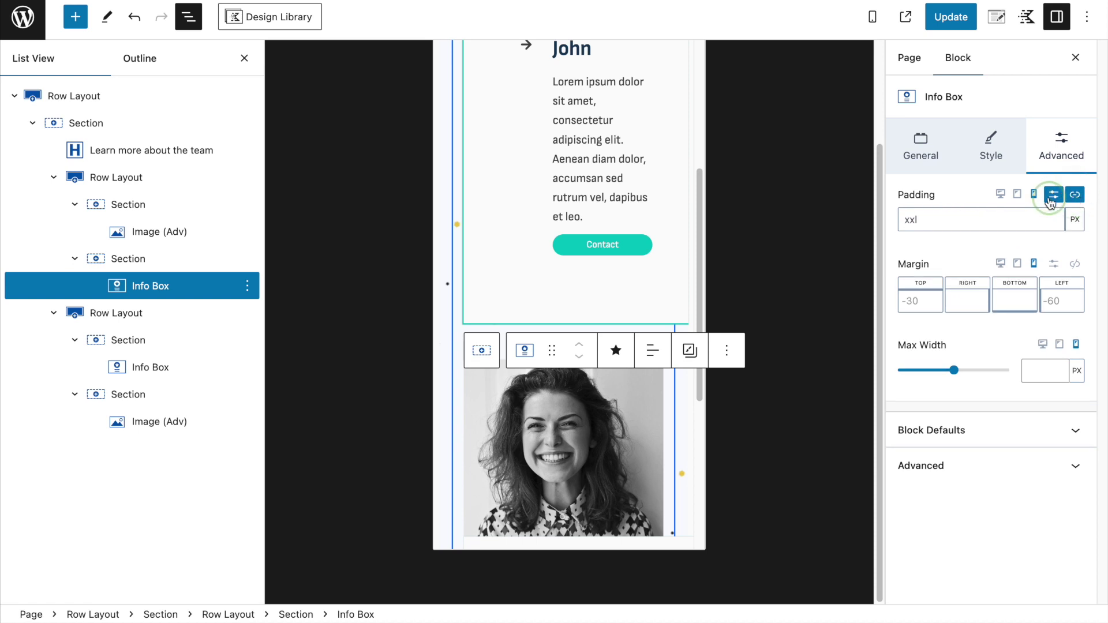
left_click(1053, 195)
left_click_drag(899, 238, 912, 239)
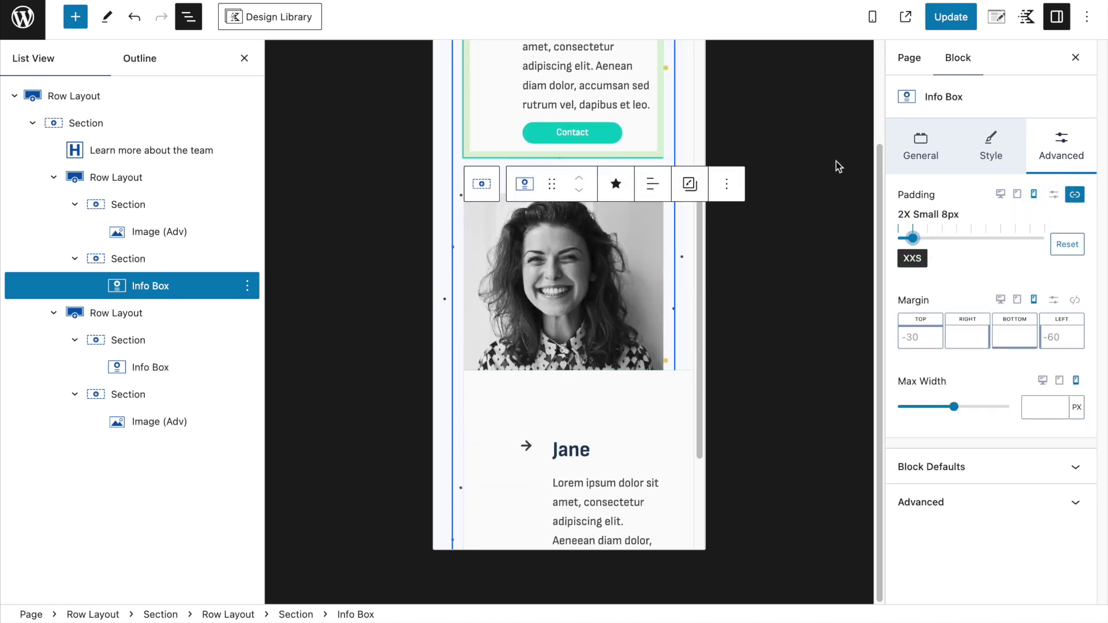
scroll(838, 167, "up", 3)
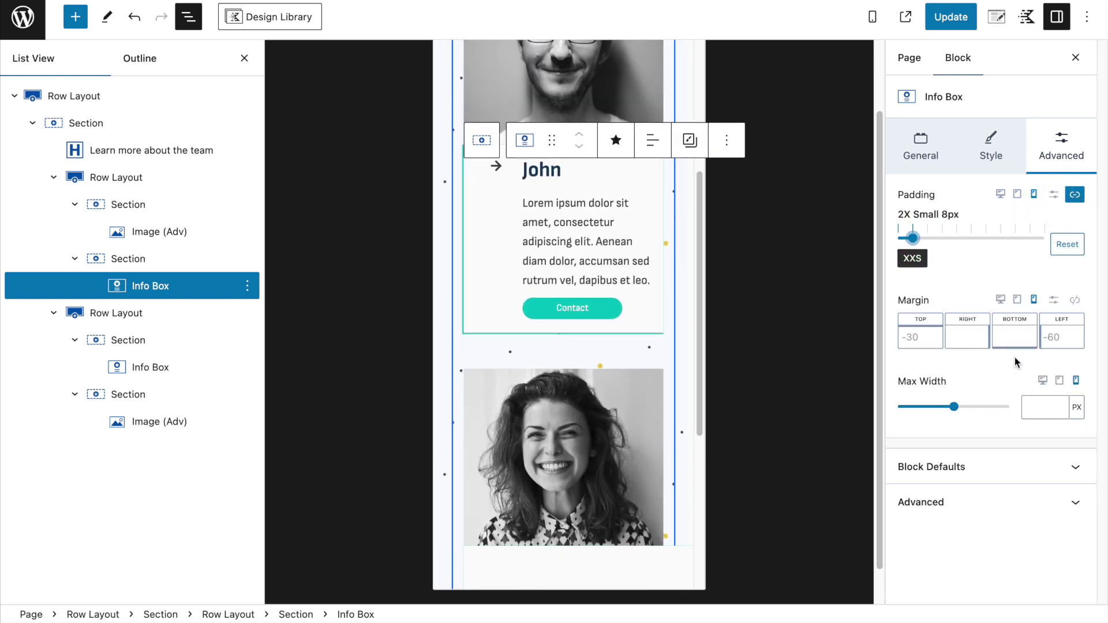
Step: Set the second team member's info box padding to 2X Small (8px) on all sides for mobile
scroll(633, 396, "down", 5)
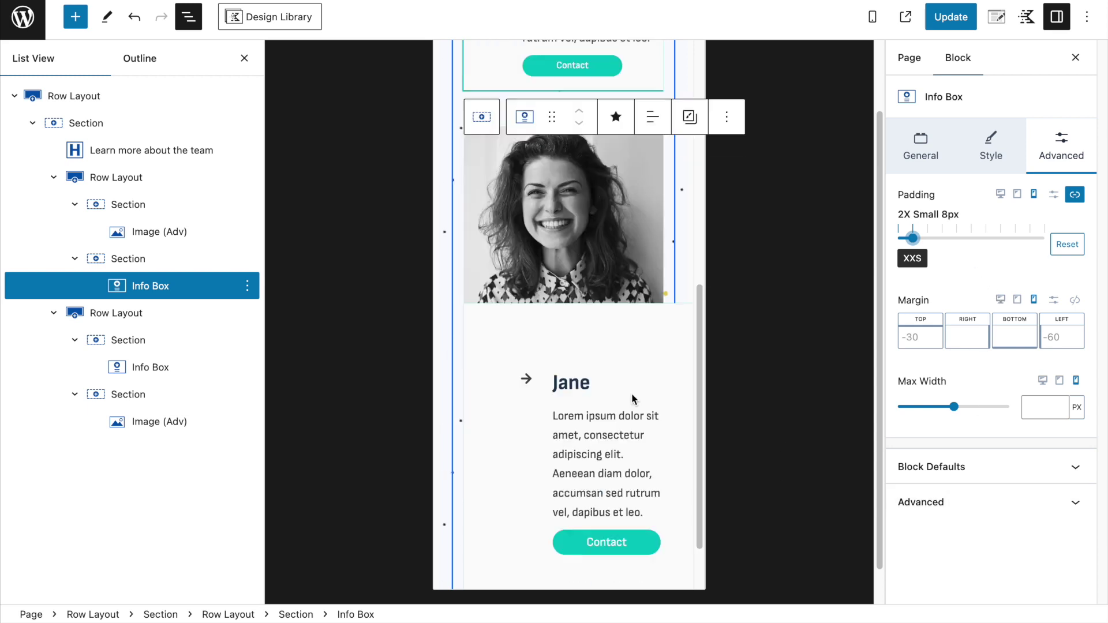
left_click(580, 253)
left_click(1061, 144)
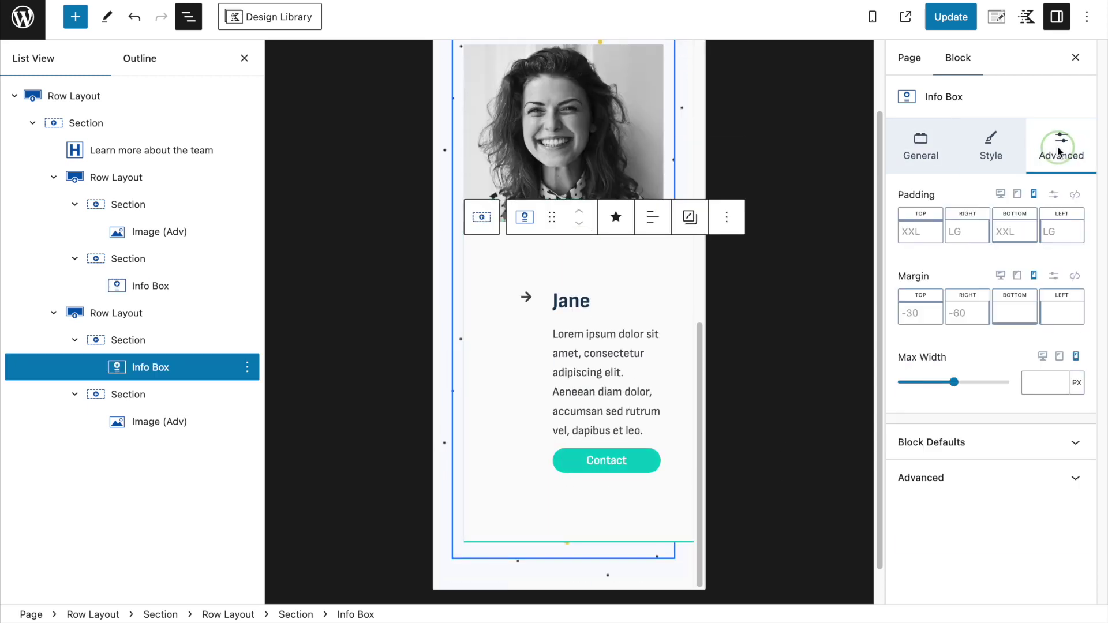
left_click(1073, 195)
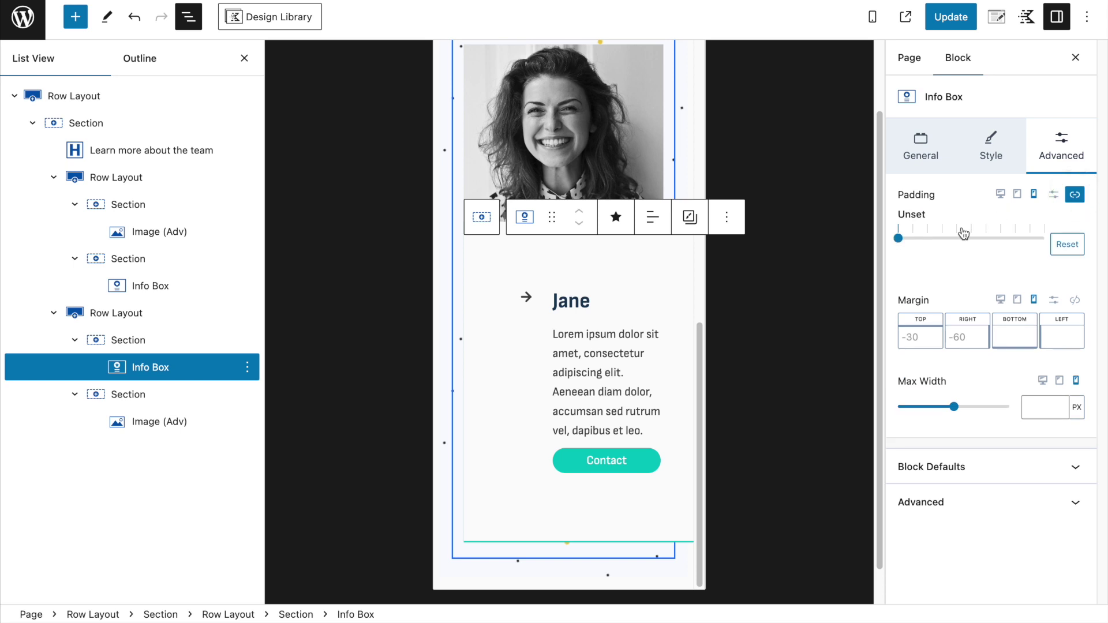
left_click_drag(901, 238, 912, 237)
scroll(719, 369, "down", 1)
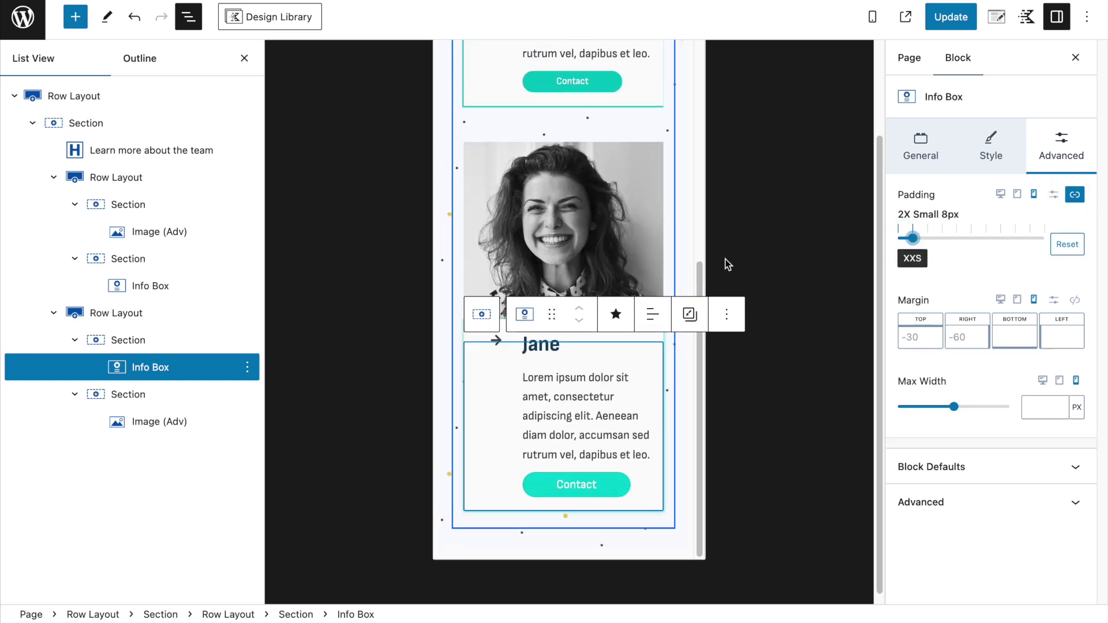
Step: Set the second info box's mobile media alignment to Top and its media vertical alignment to Middle
left_click(923, 154)
left_click(988, 153)
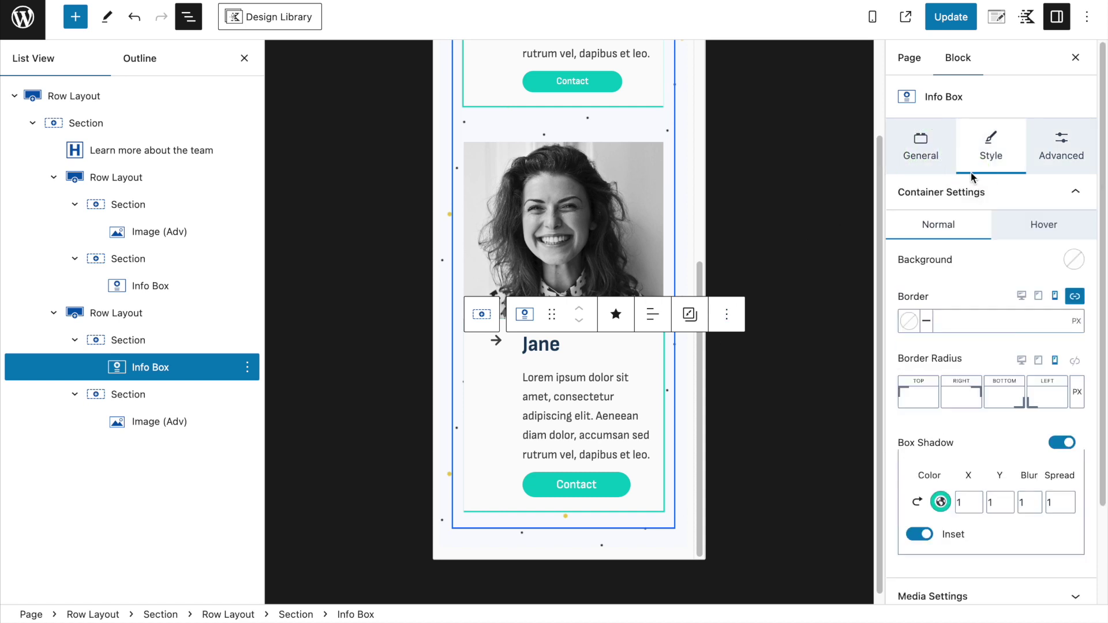
scroll(968, 326, "down", 2)
left_click(970, 480)
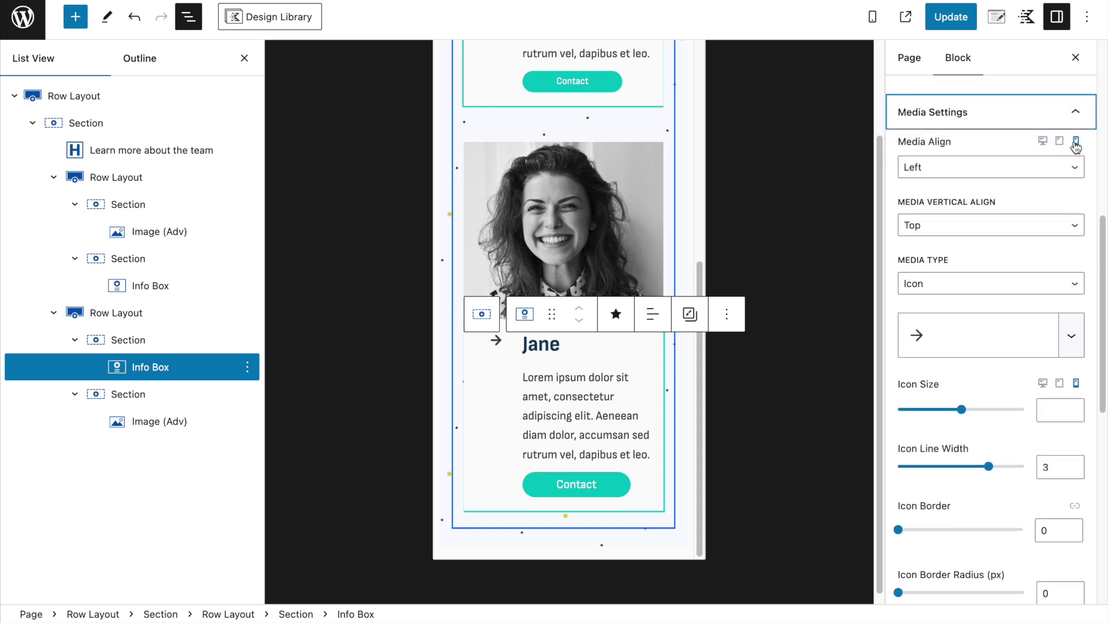
left_click(926, 161)
left_click(921, 149)
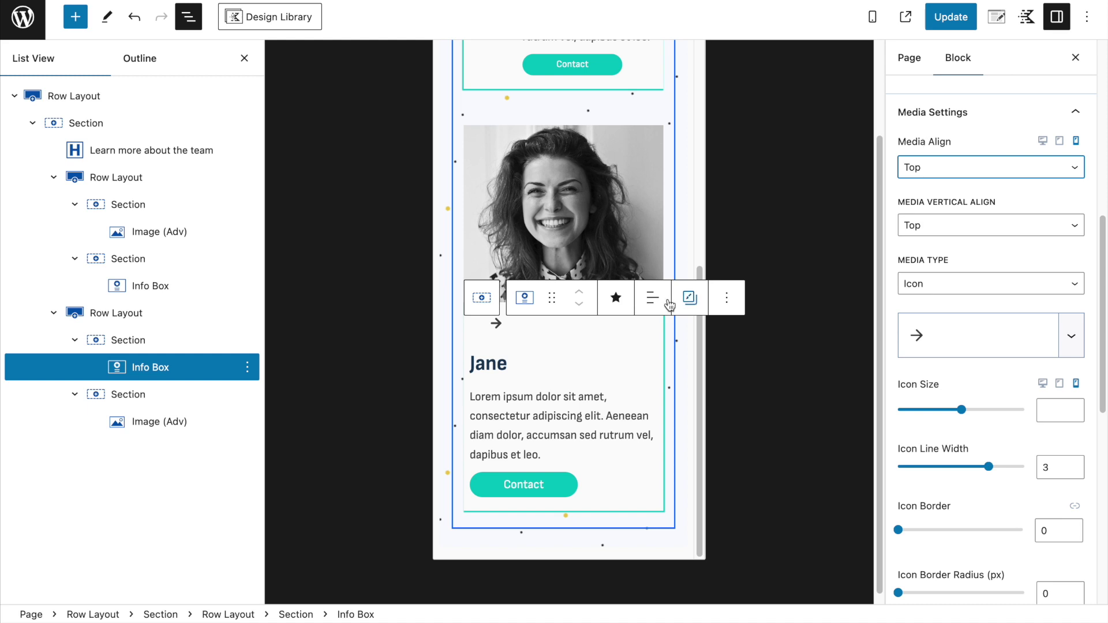
left_click(944, 233)
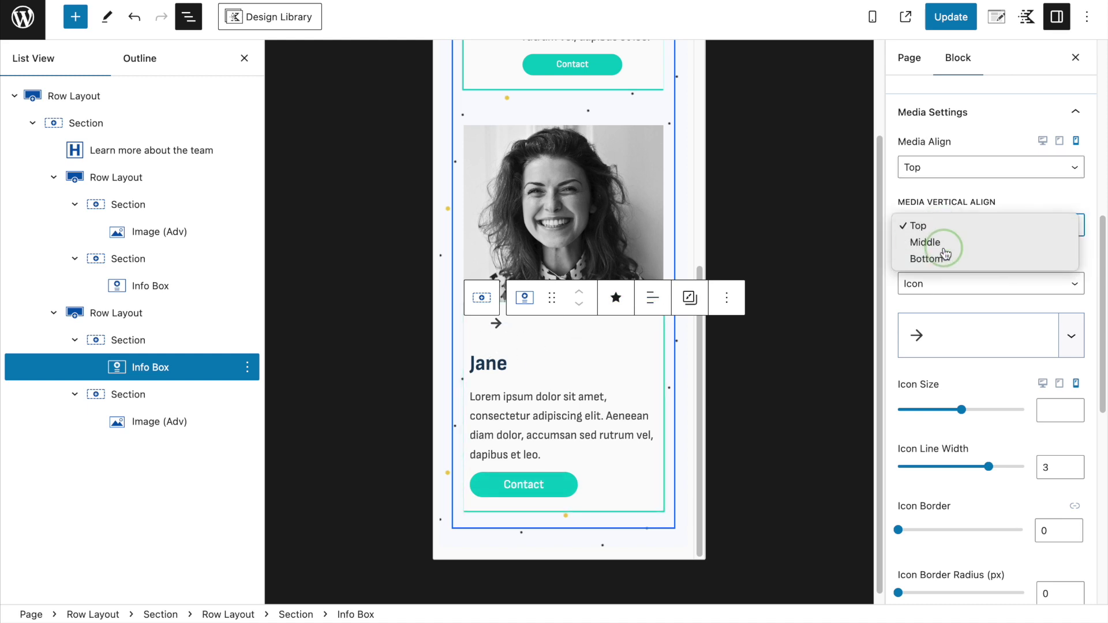
left_click(944, 244)
Step: Try aligning the second info box's icon to the right on mobile, and return the media alignment to Top
left_click(918, 167)
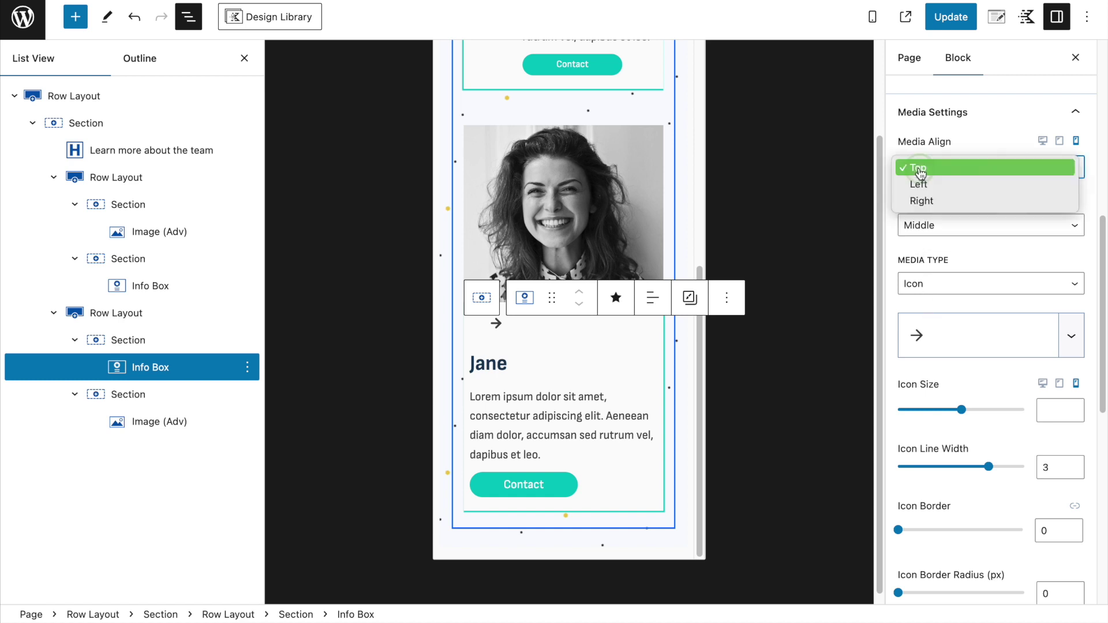
left_click(921, 198)
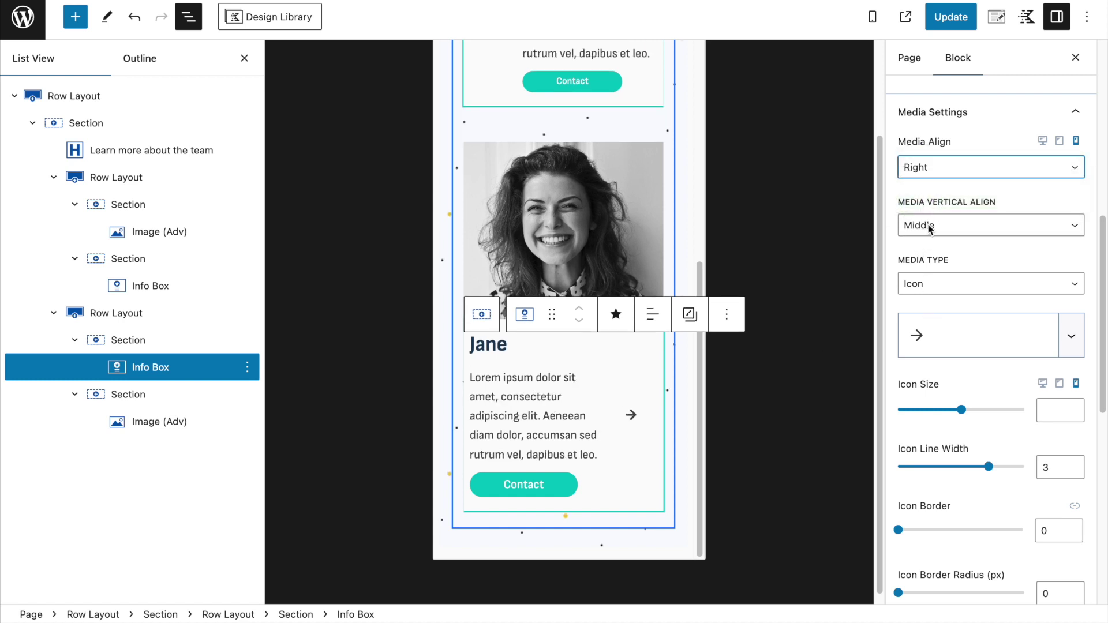
left_click(923, 167)
left_click(926, 135)
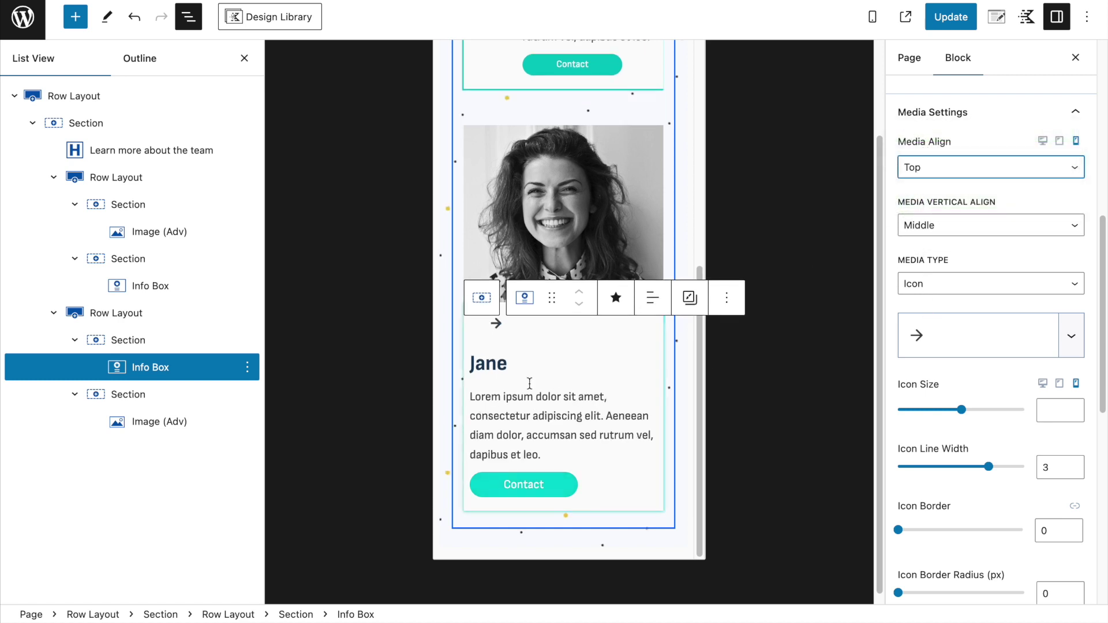
Step: Turn off the inset option of the second info box's shadow and update the page
scroll(969, 428, "down", 3)
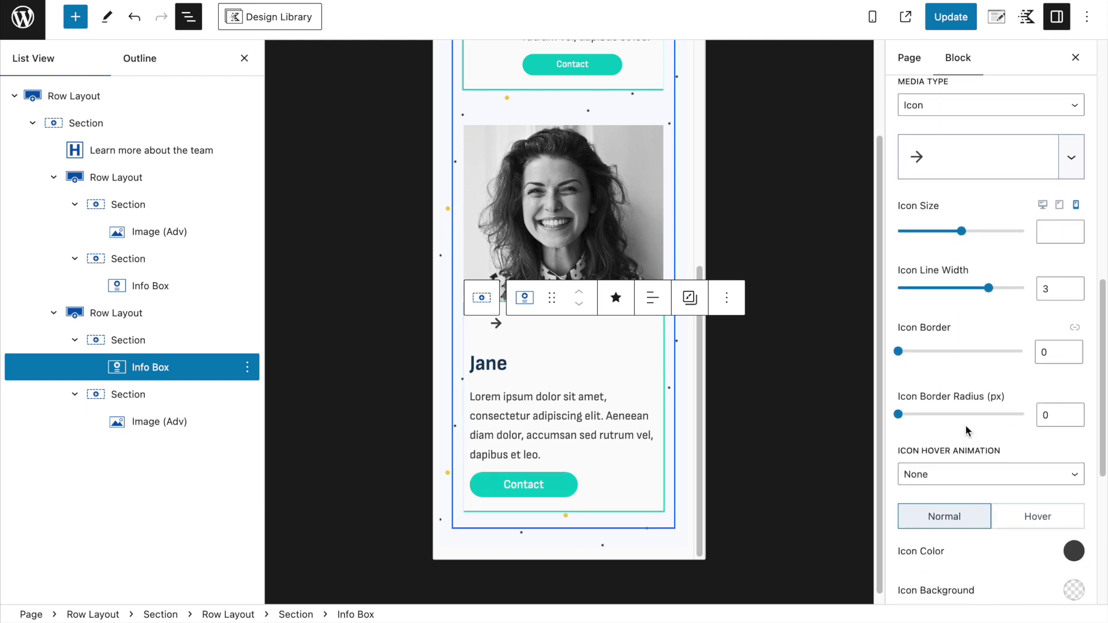
scroll(968, 430, "up", 1)
left_click(958, 19)
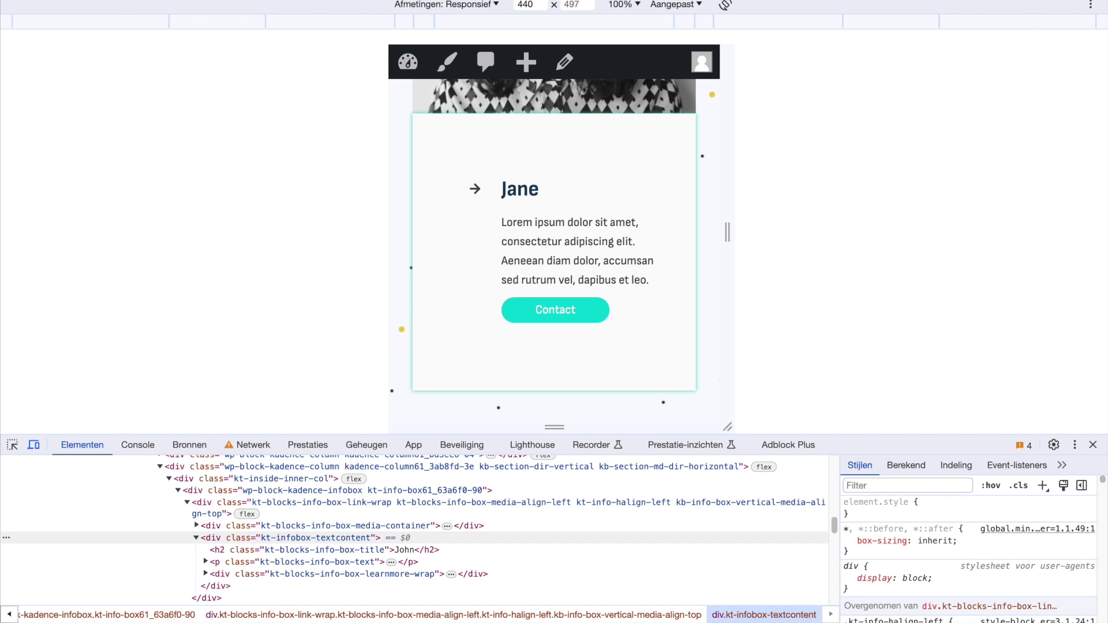
Step: Reload the live page at 440 px width and compare the spacing and icon placement of both team member cards
key("ctrl+r")
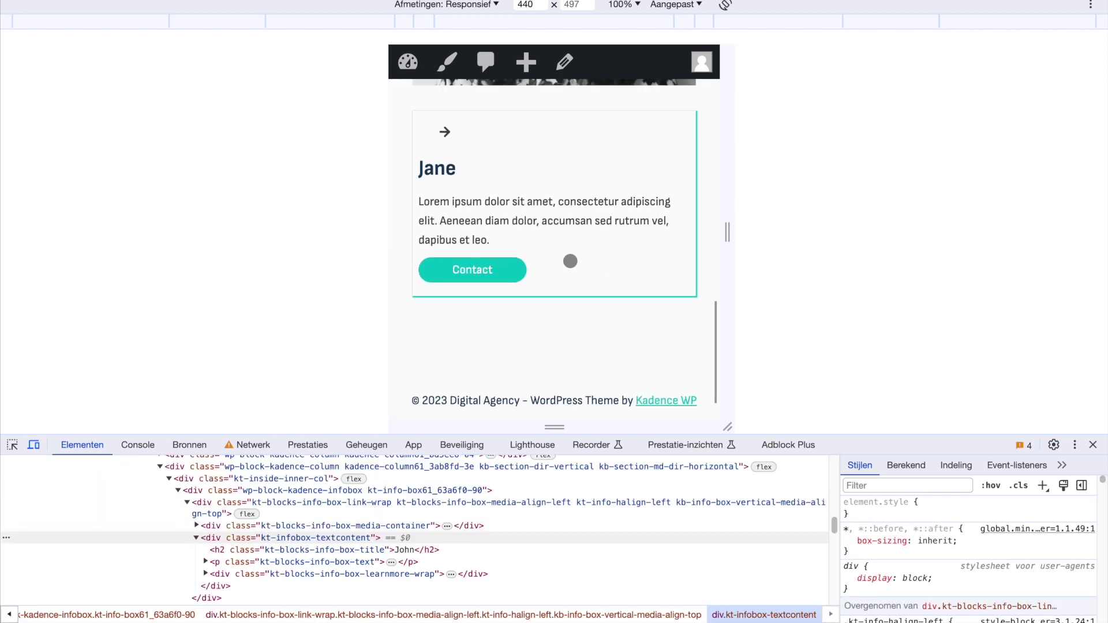
scroll(570, 261, "up", 2)
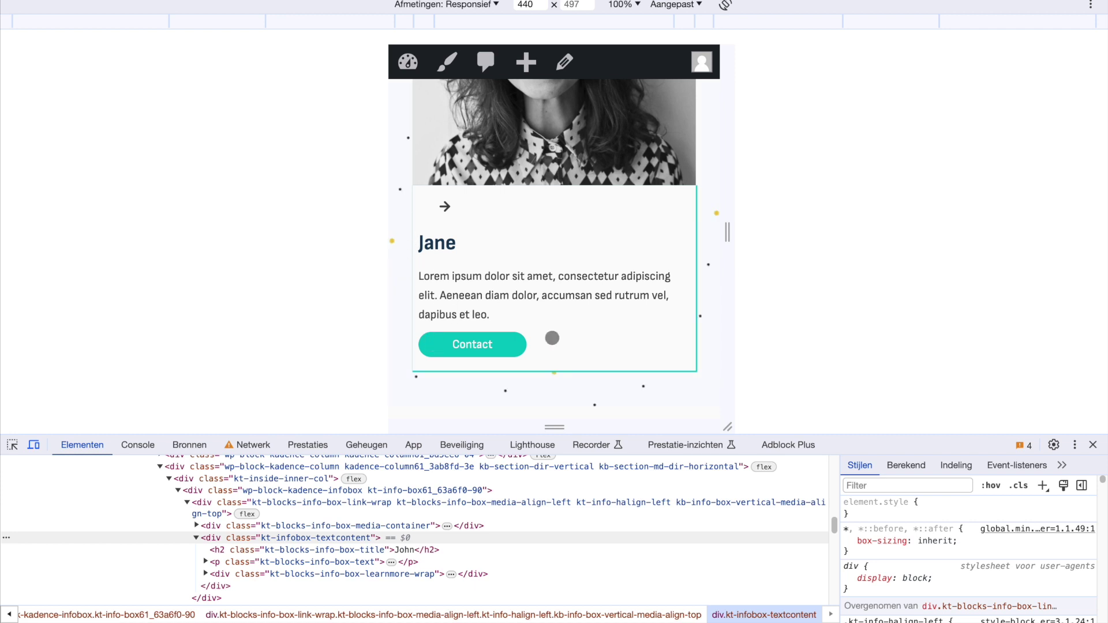
scroll(552, 338, "up", 10)
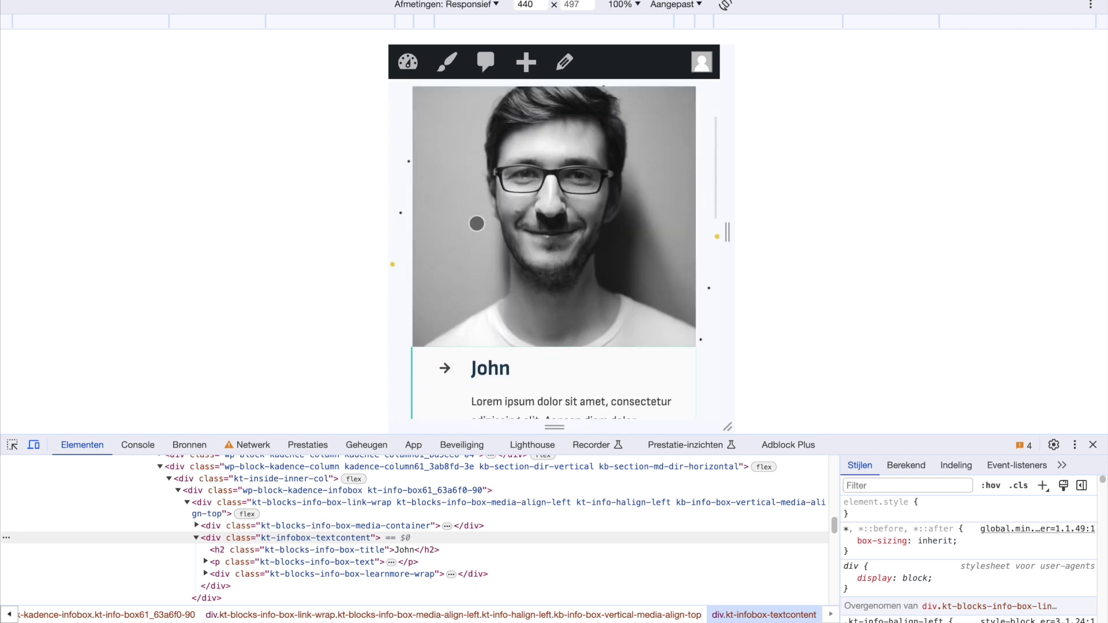
scroll(452, 184, "down", 3)
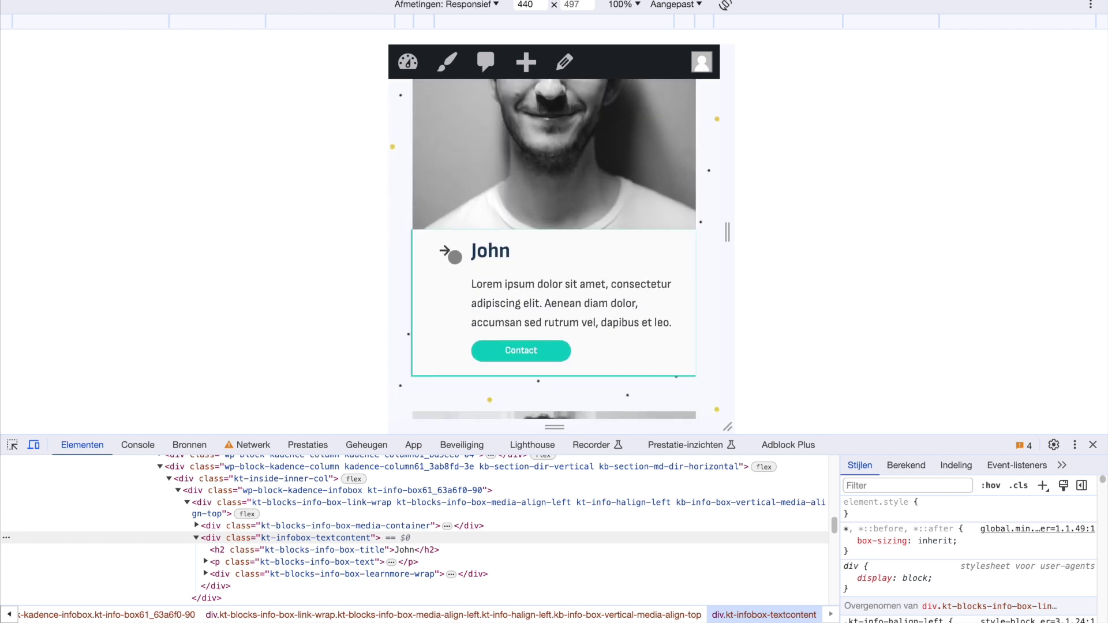
scroll(615, 309, "down", 1)
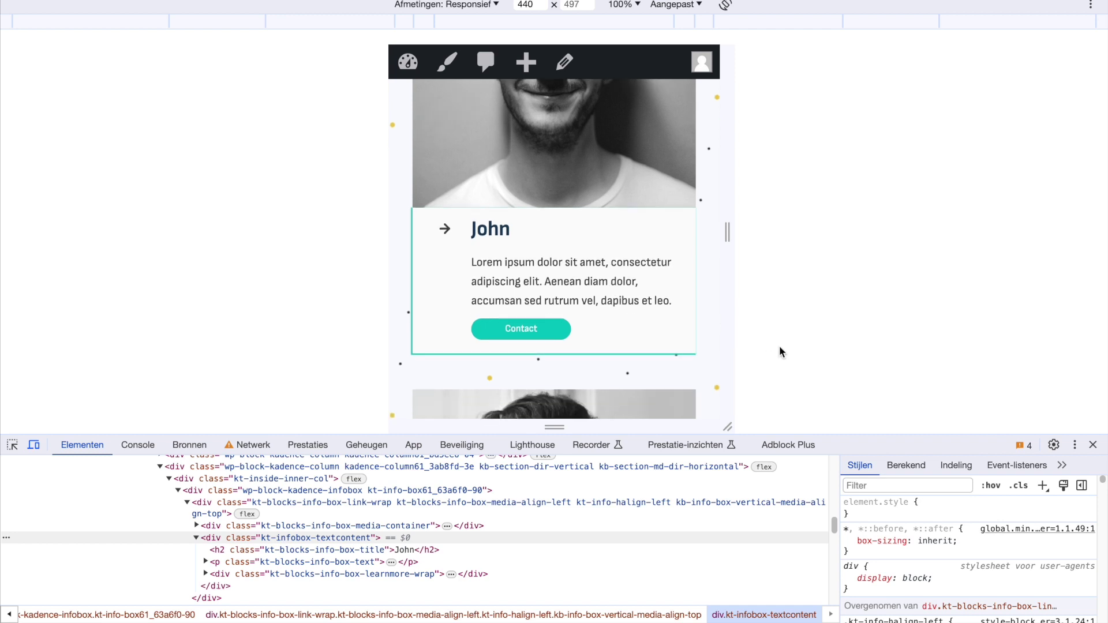
scroll(633, 300, "up", 3)
scroll(634, 298, "down", 3)
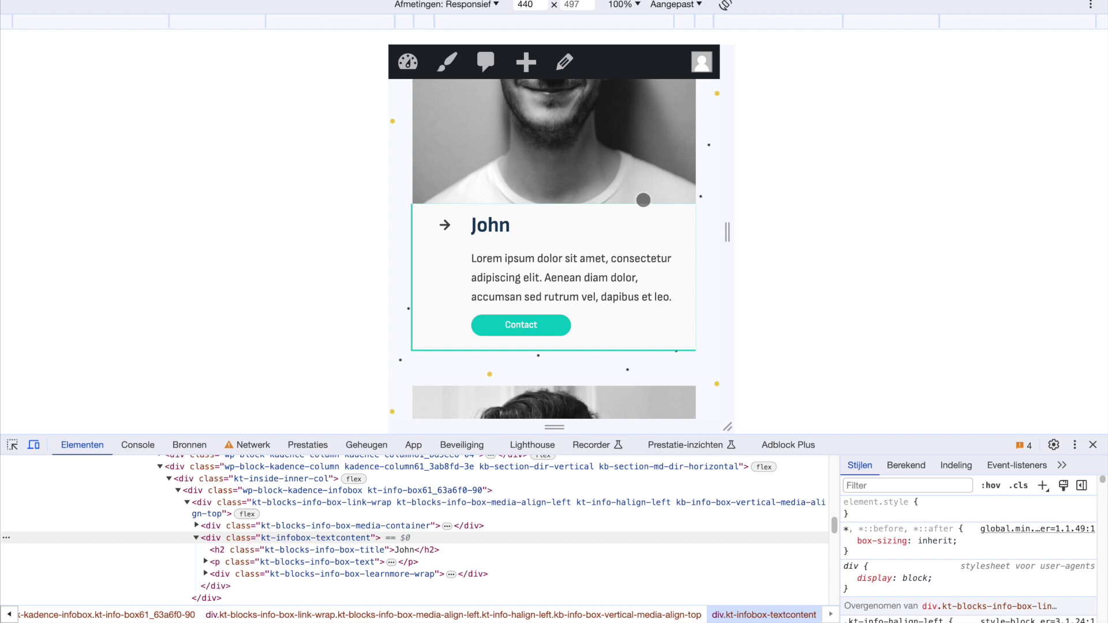
scroll(604, 212, "down", 6)
scroll(568, 297, "down", 3)
scroll(559, 213, "up", 2)
scroll(556, 190, "up", 2)
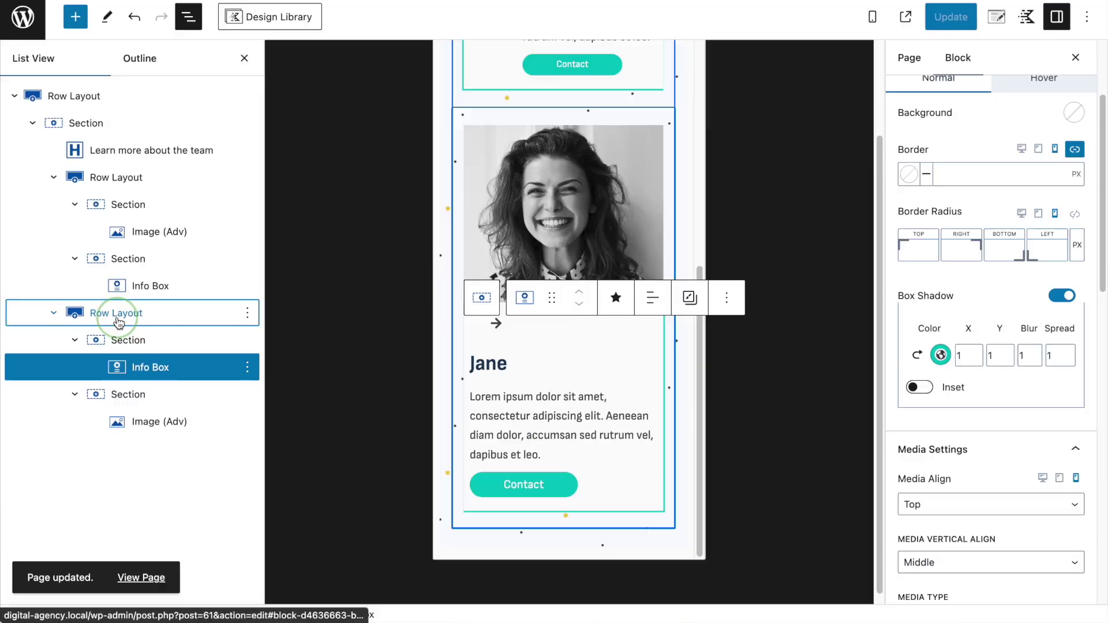
Step: Set the mobile row gutter of the second team member's row layout to MD and update the page
left_click(115, 313)
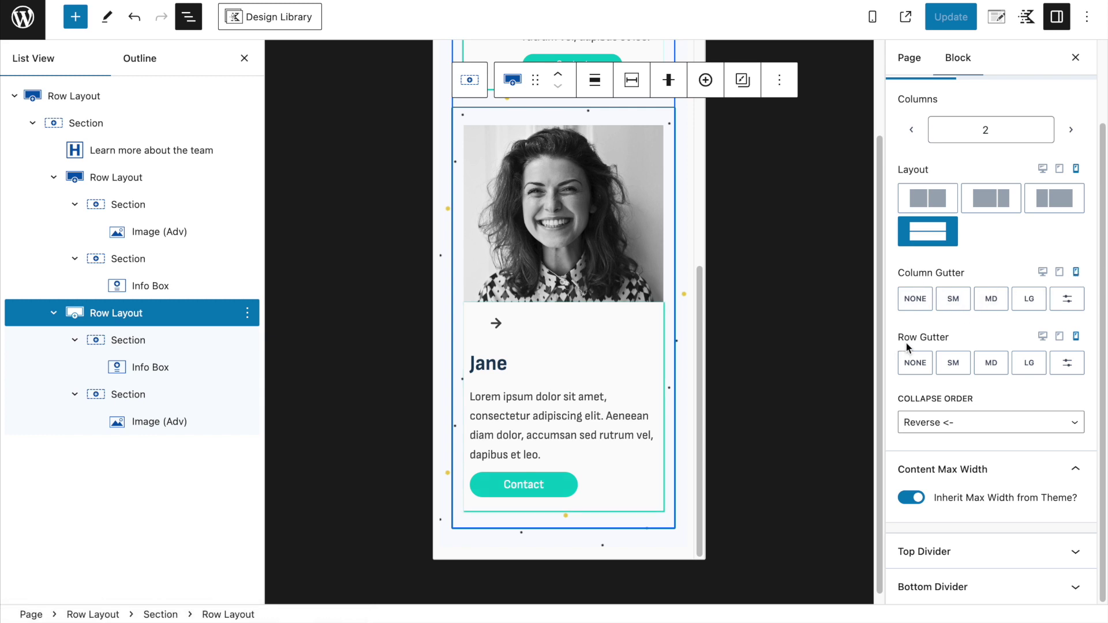
left_click(992, 363)
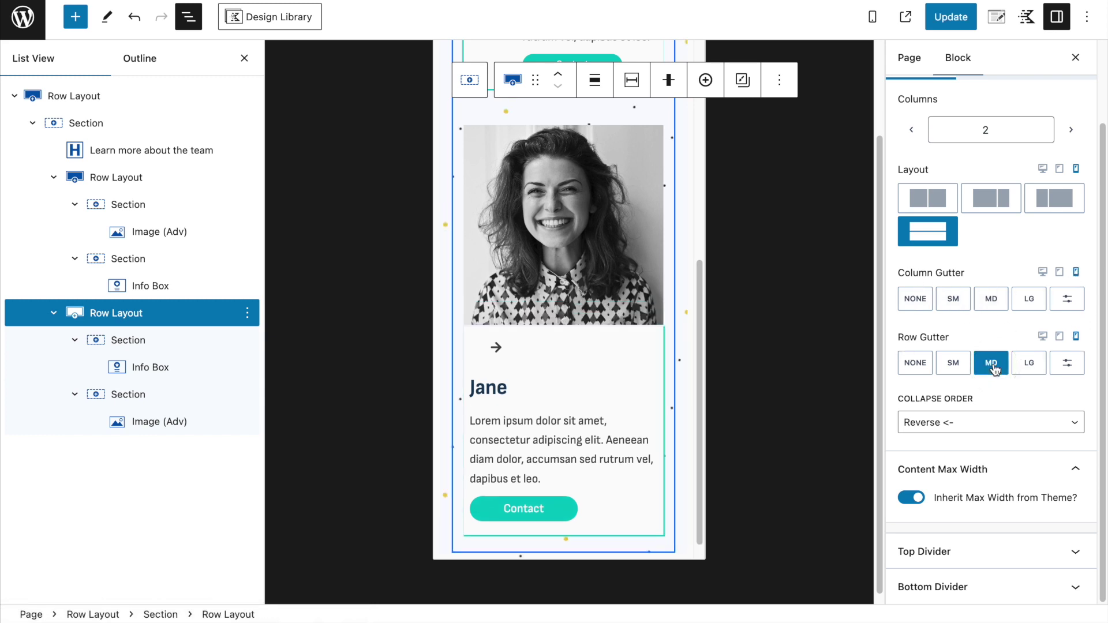
left_click(950, 17)
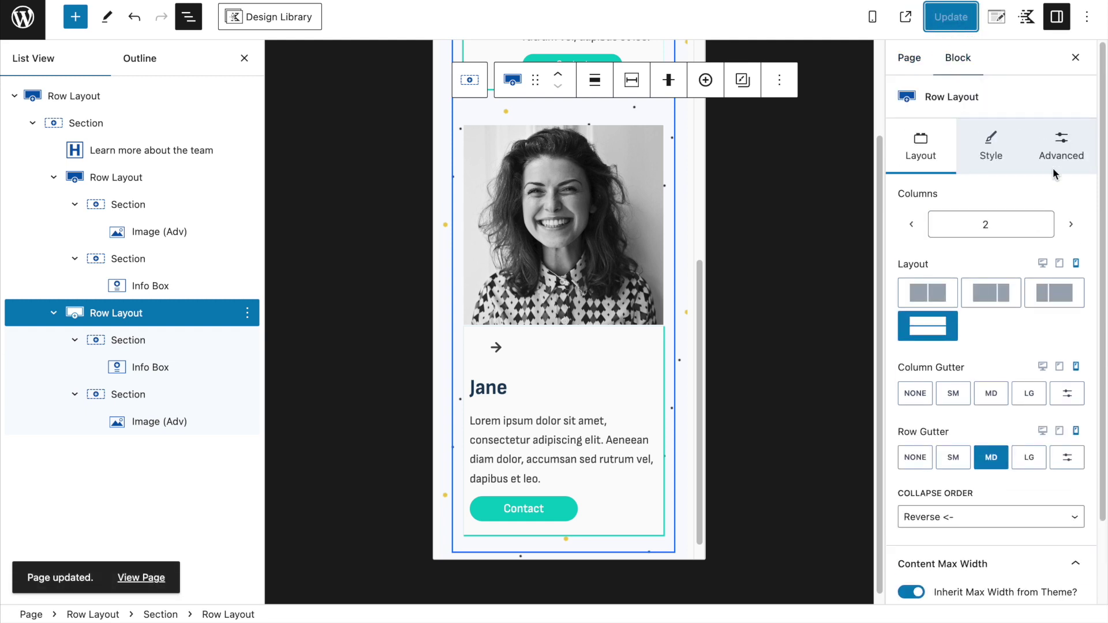
Step: Set the second team member's info box mobile top margin to None and adjust its mobile right margin as well
left_click(1062, 155)
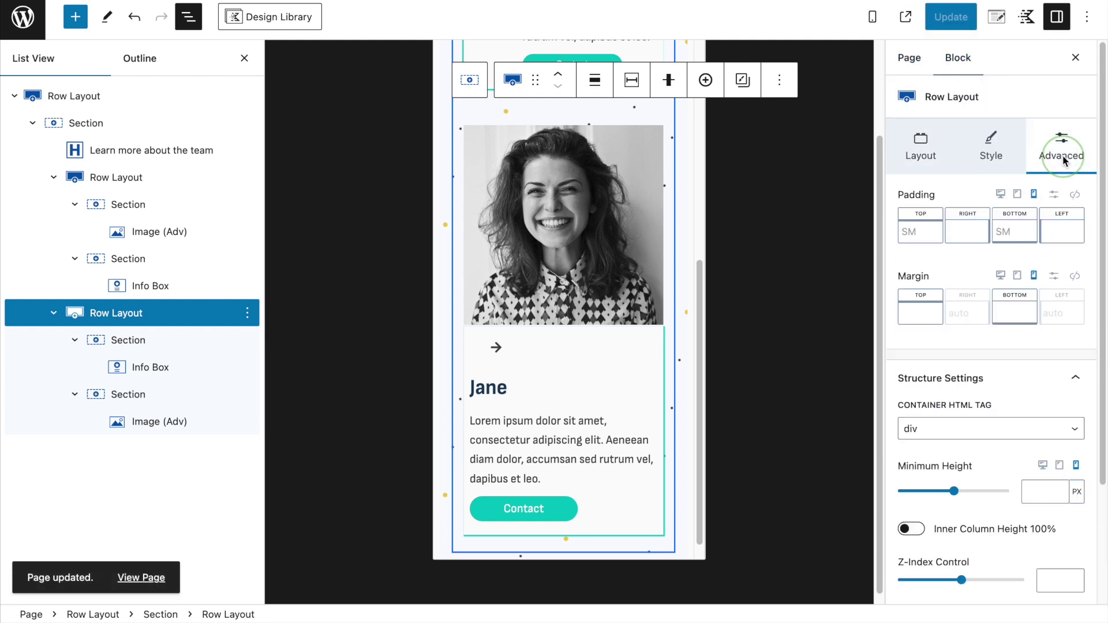
left_click(1052, 278)
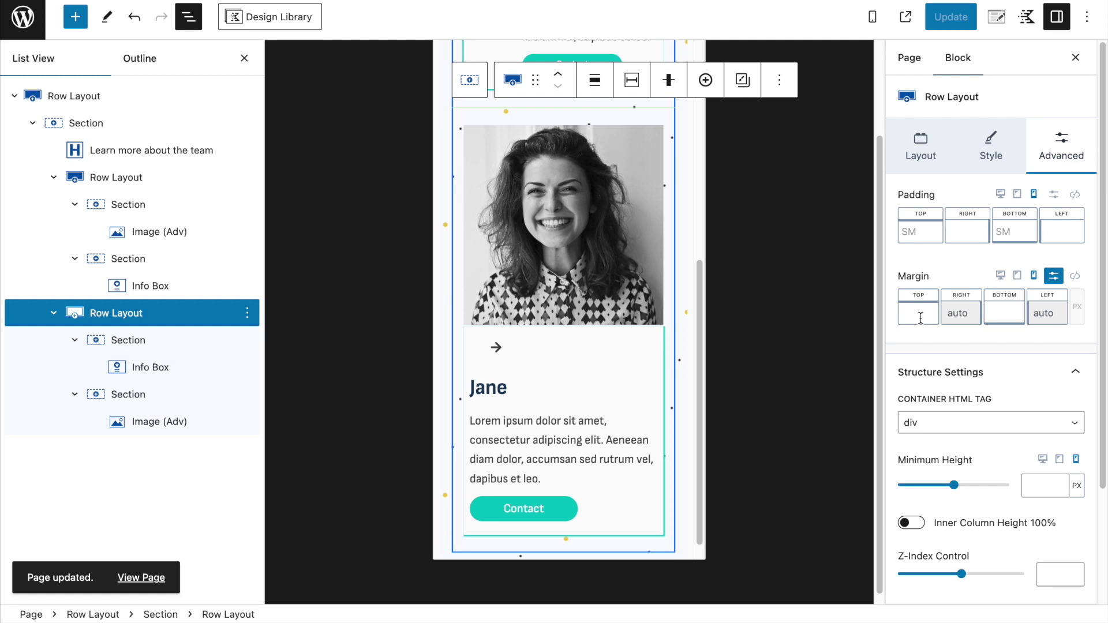
left_click(175, 418)
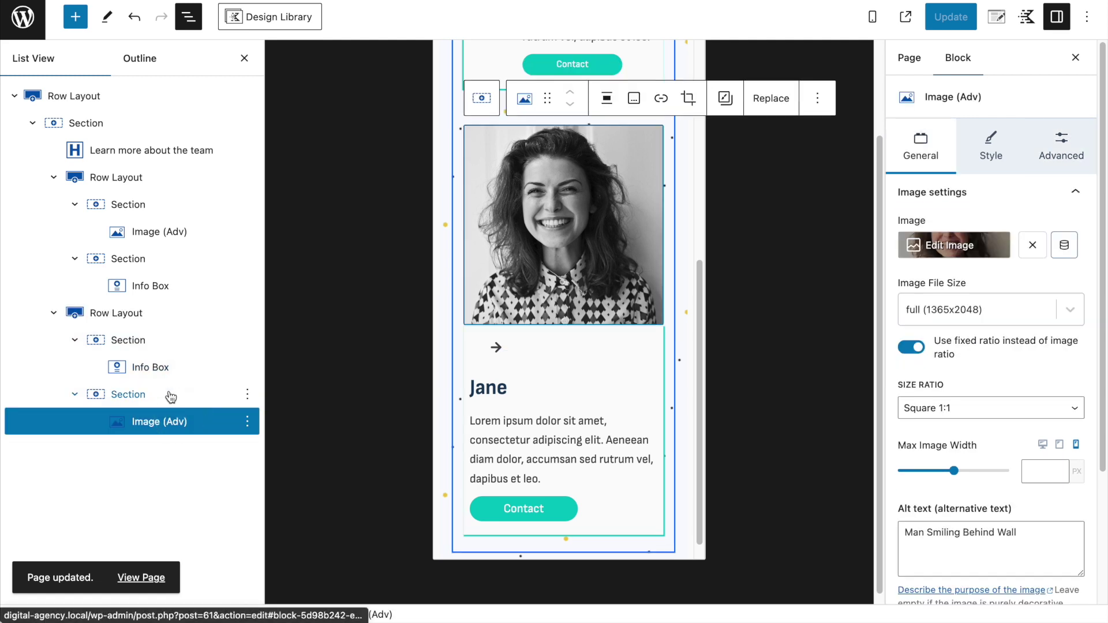
left_click(167, 366)
left_click(1061, 147)
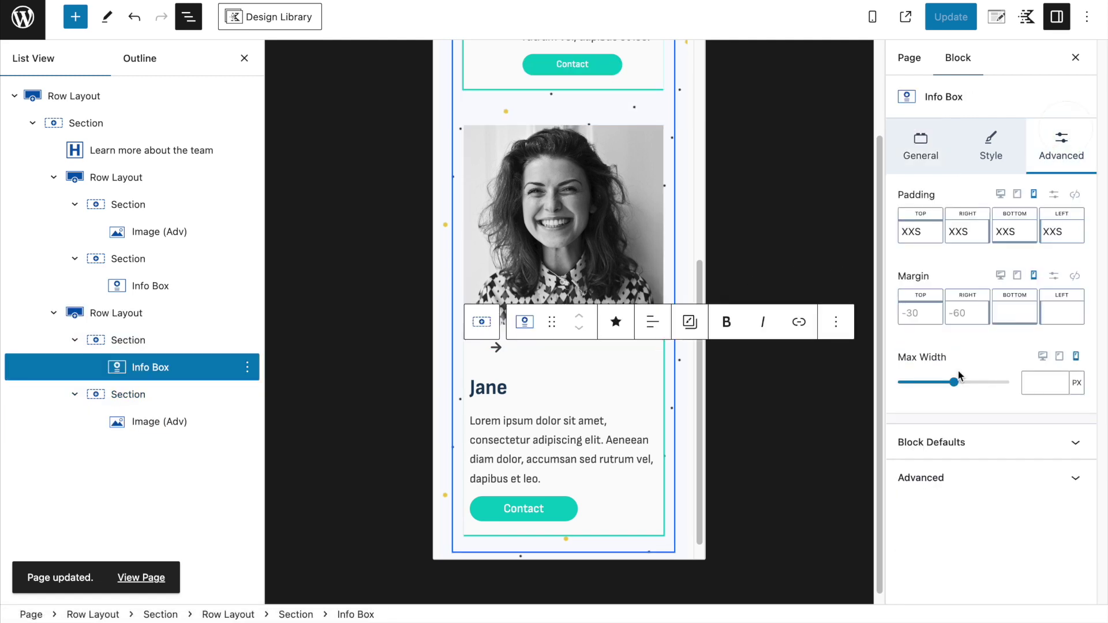
left_click(916, 315)
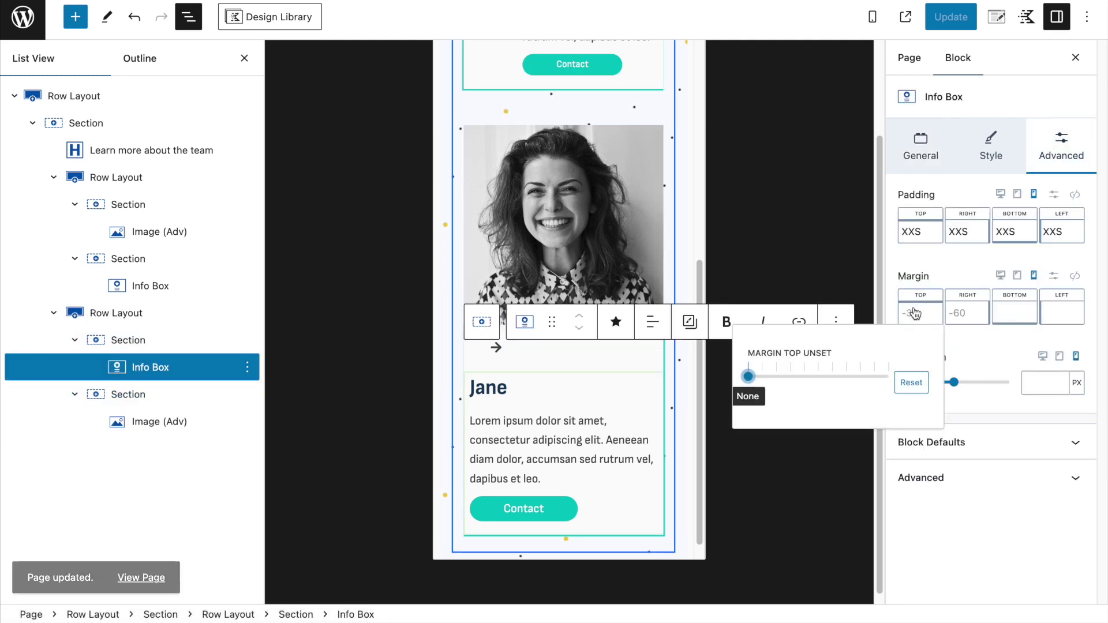
left_click(751, 377)
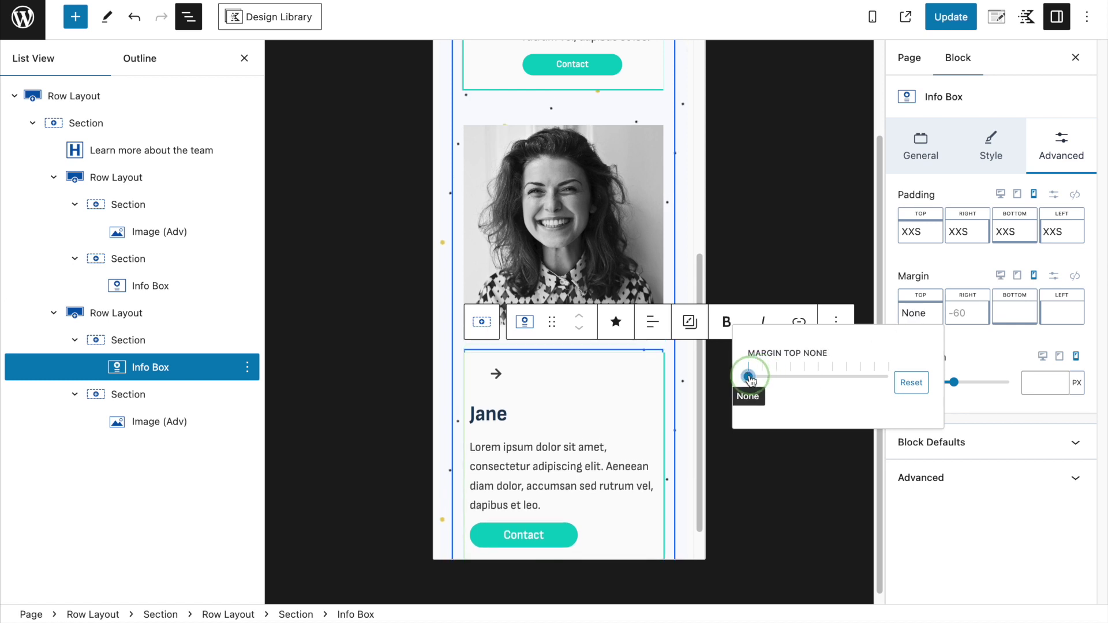
left_click(974, 317)
left_click_drag(795, 377, 795, 376)
Step: Set the first team member's info box mobile top and left margins to None and update the page
scroll(554, 231, "up", 3)
left_click(529, 155)
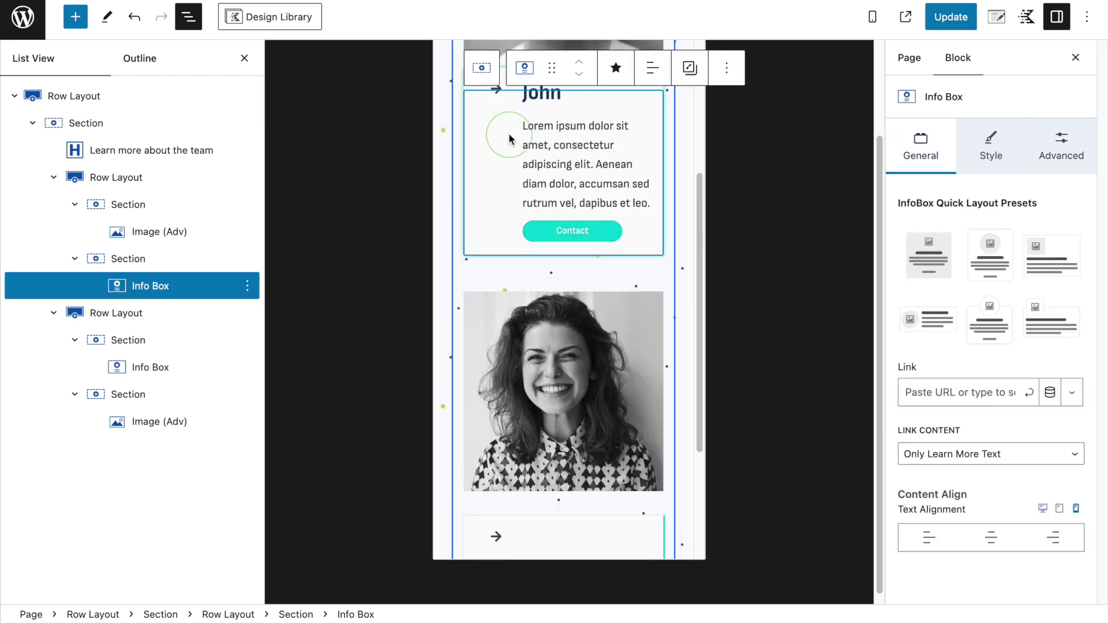
left_click(1064, 149)
left_click(922, 313)
left_click(748, 377)
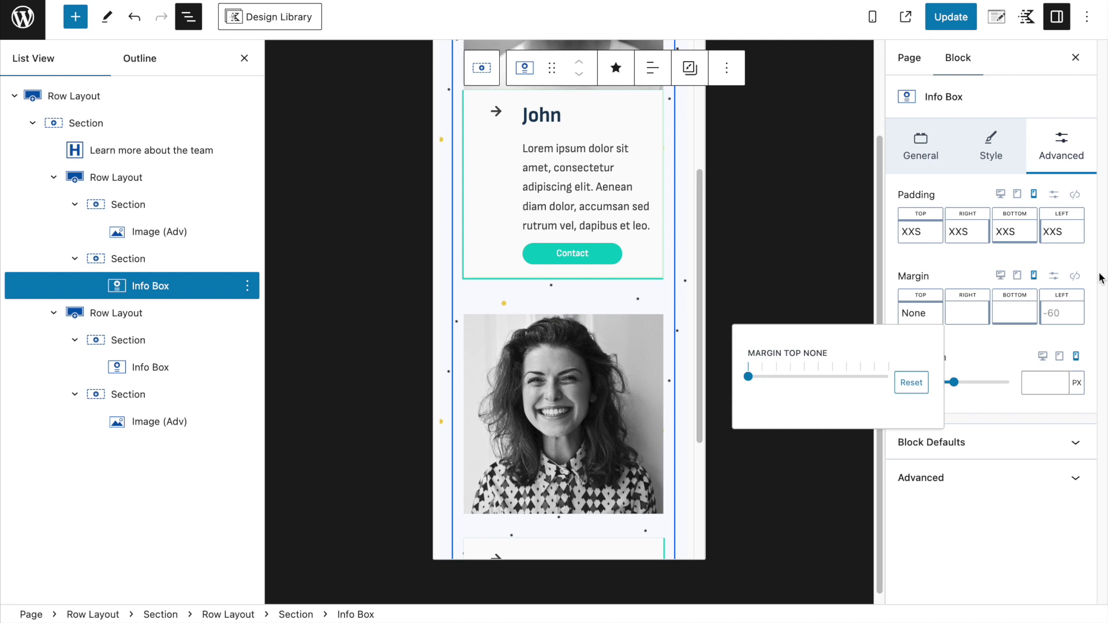
left_click(1069, 317)
mouse_move(888, 377)
left_mouse_down()
mouse_move(903, 376)
mouse_move(888, 378)
left_mouse_up()
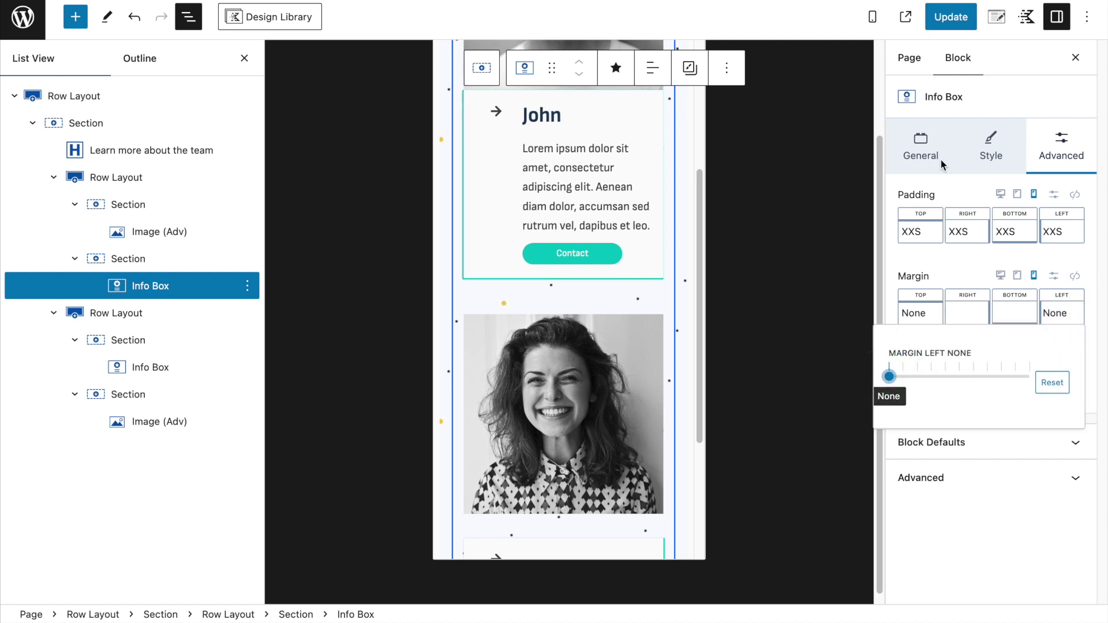
left_click(950, 16)
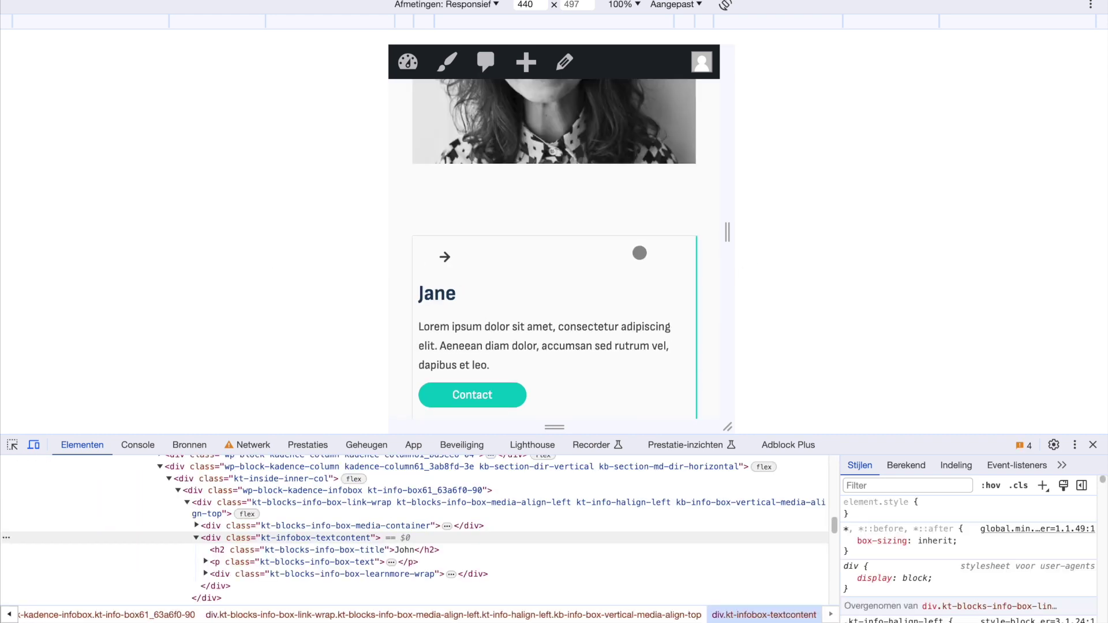
Step: Check the image spacing and info box alignment of both team member cards on the live page at 440 px width
scroll(611, 249, "up", 10)
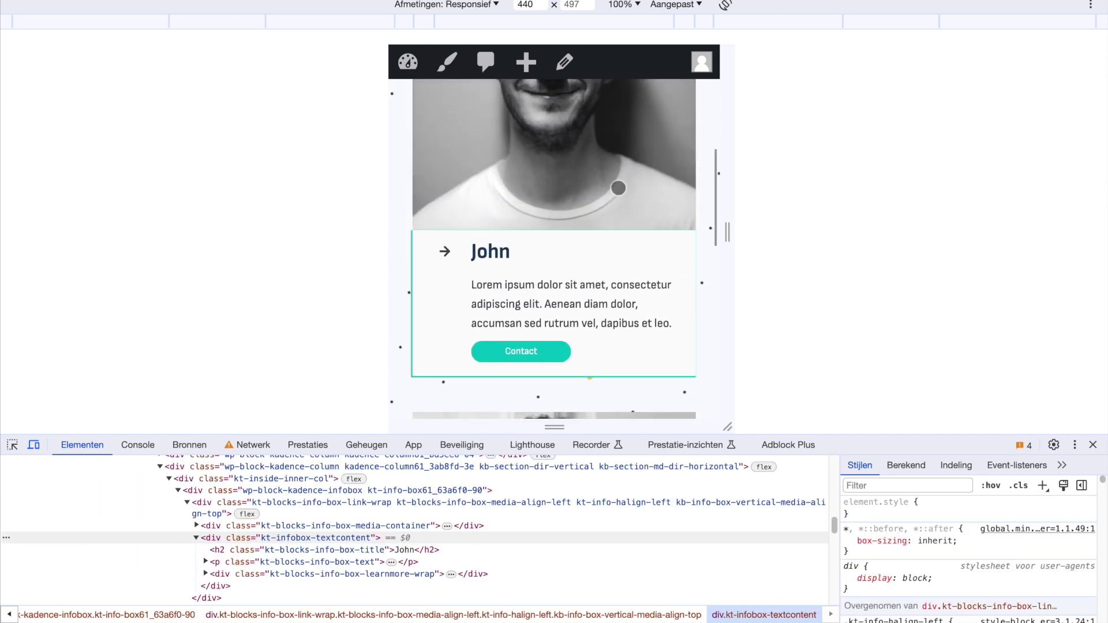
scroll(618, 188, "down", 8)
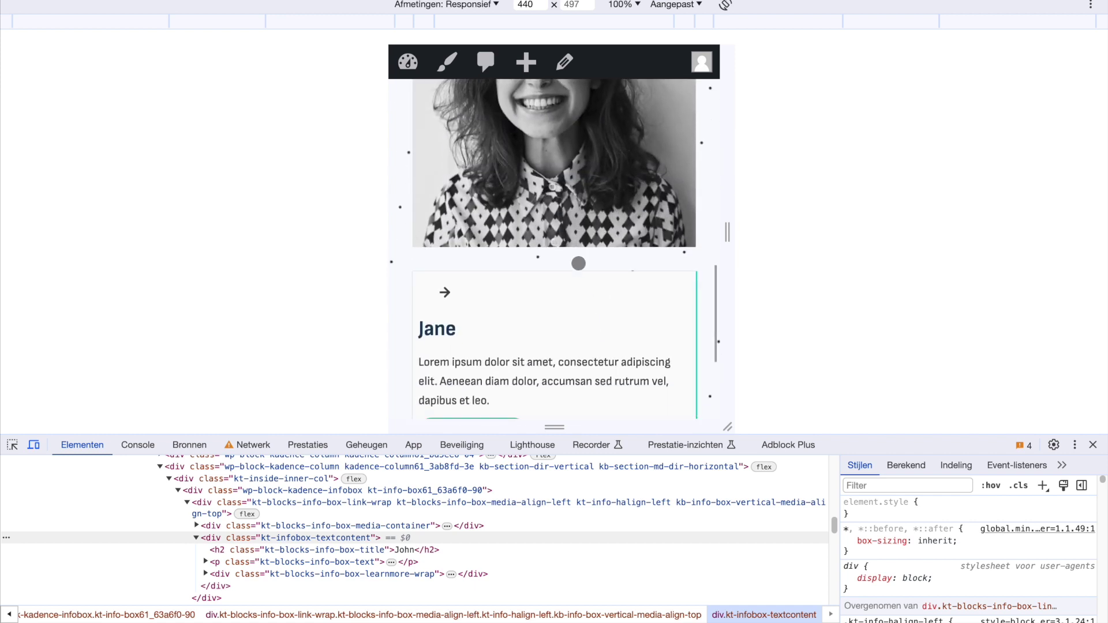
scroll(583, 276, "down", 2)
scroll(557, 191, "up", 7)
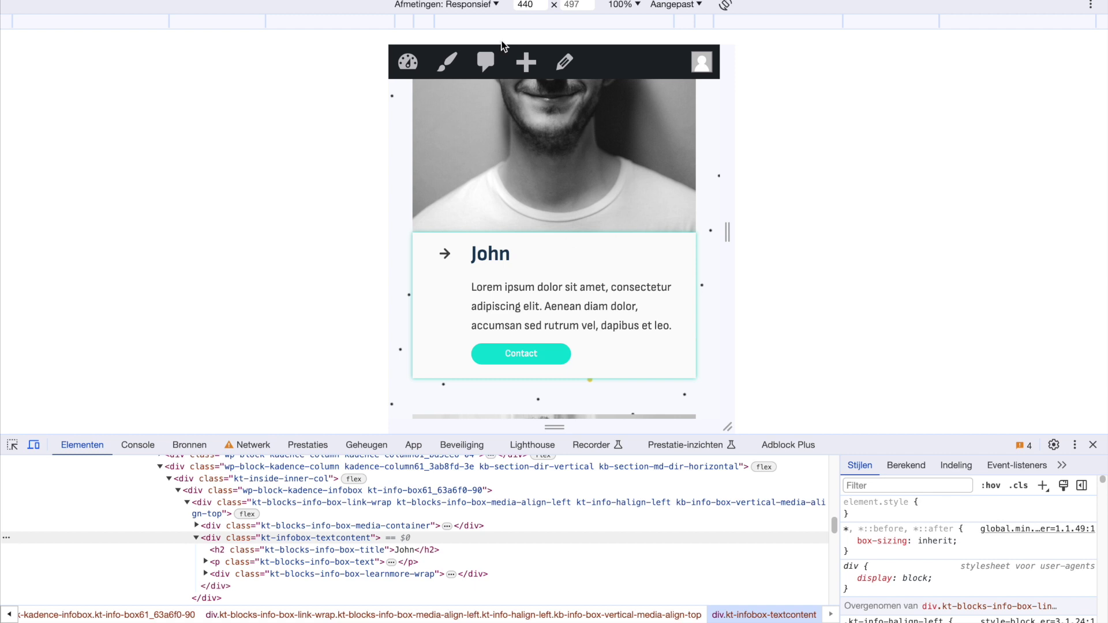
scroll(590, 224, "up", 1)
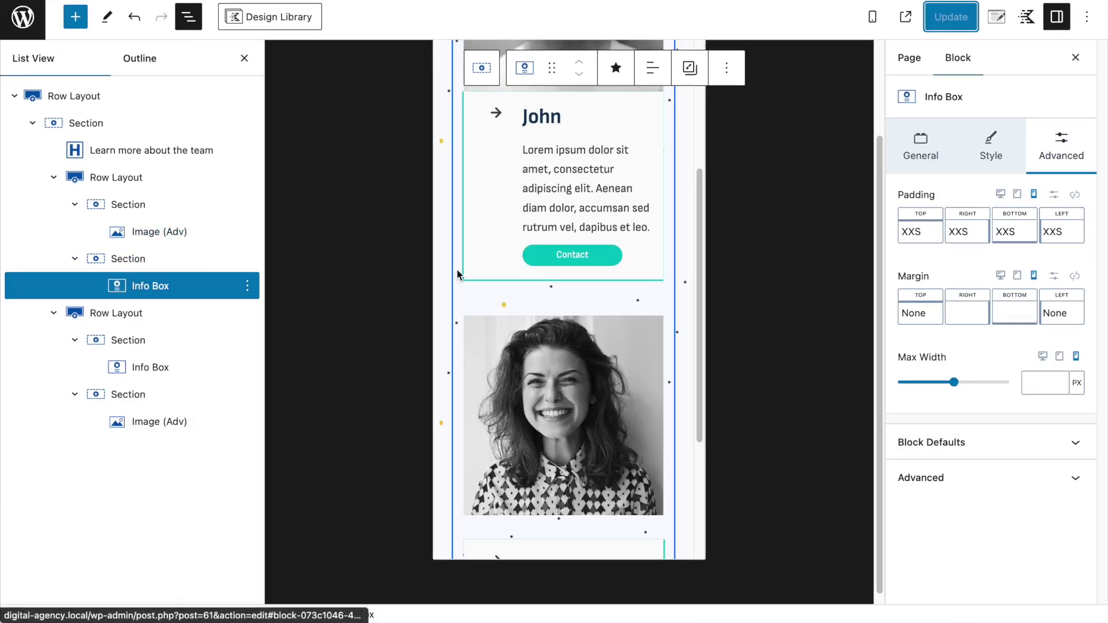
Step: Set the mobile row gutter of the first team member's row layout to MD and update the page
scroll(455, 269, "up", 4)
left_click(116, 177)
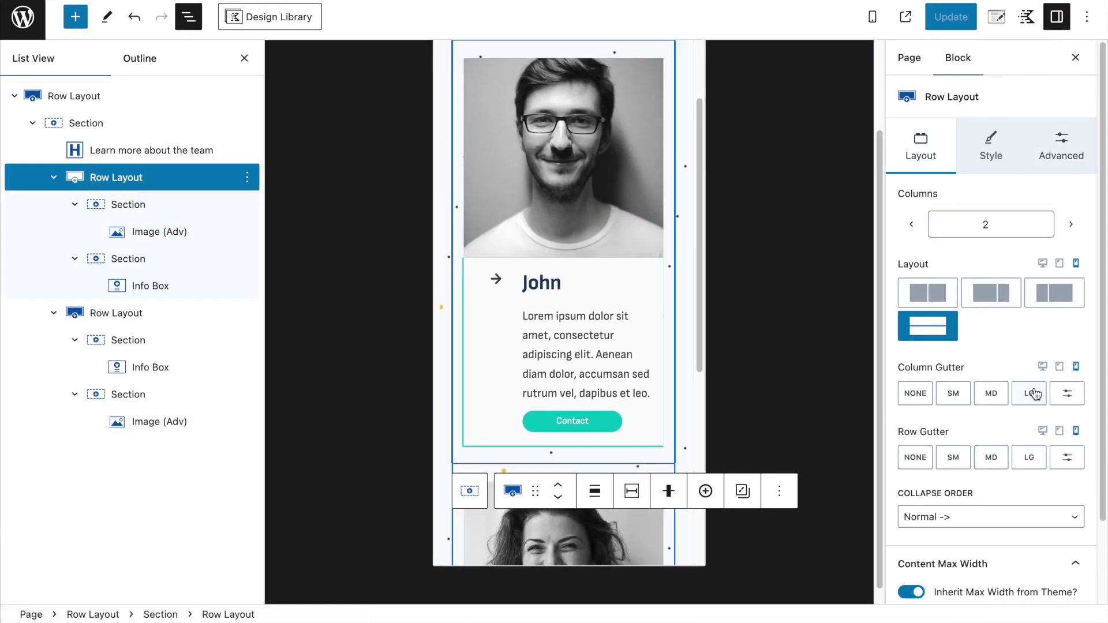
left_click(990, 459)
left_click(950, 17)
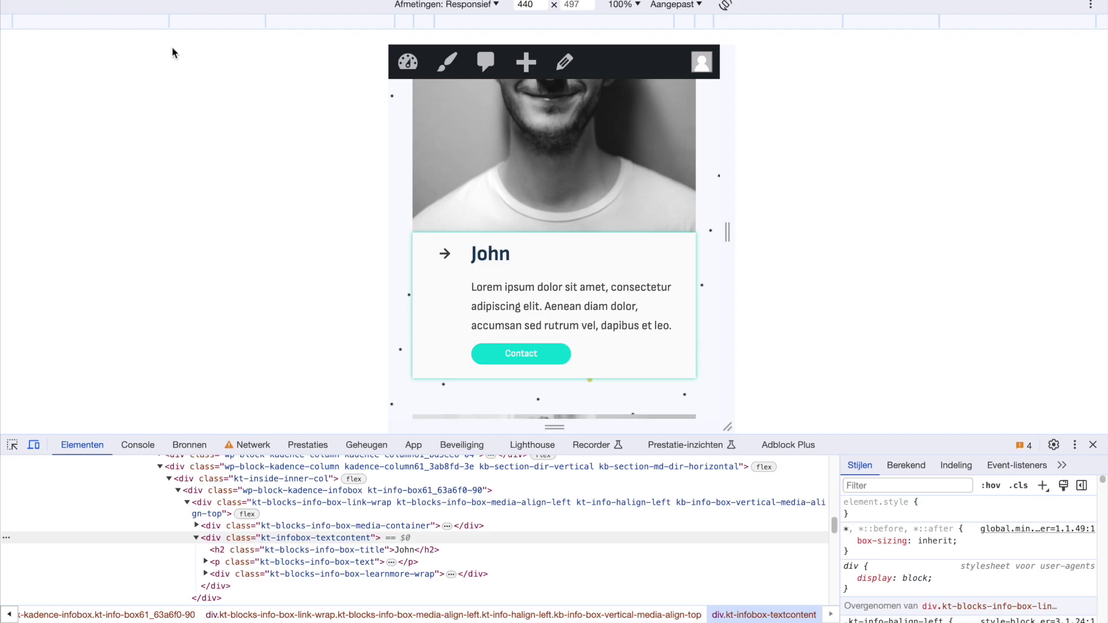
Step: Reload the live page and compare the gap between image and info box on both cards, narrowing the preview to 432 px
key("super+r")
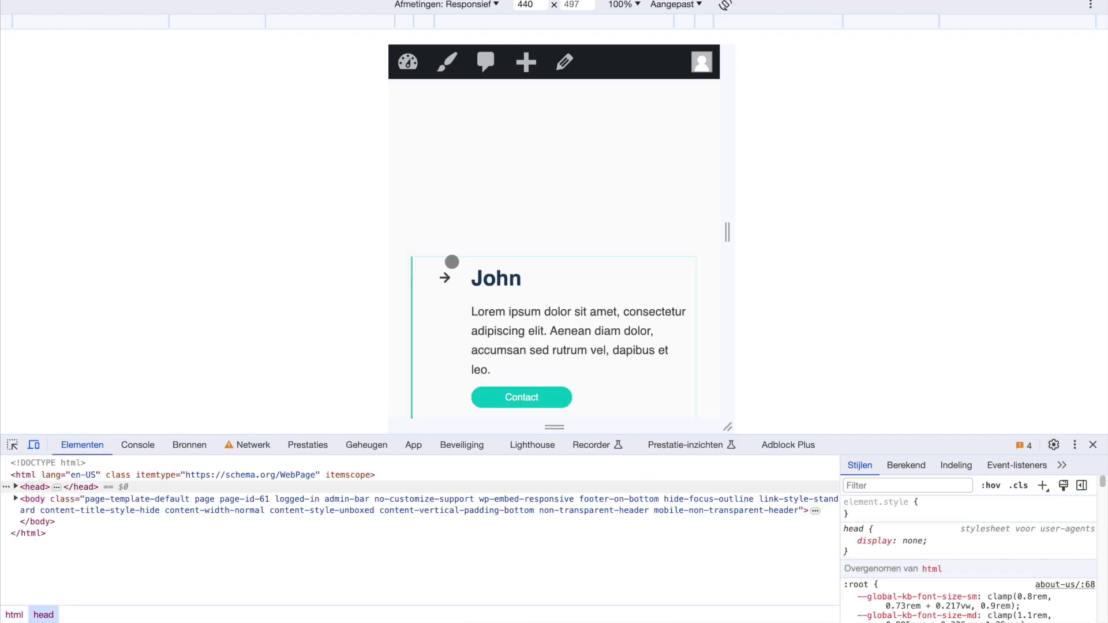
scroll(567, 353, "down", 3)
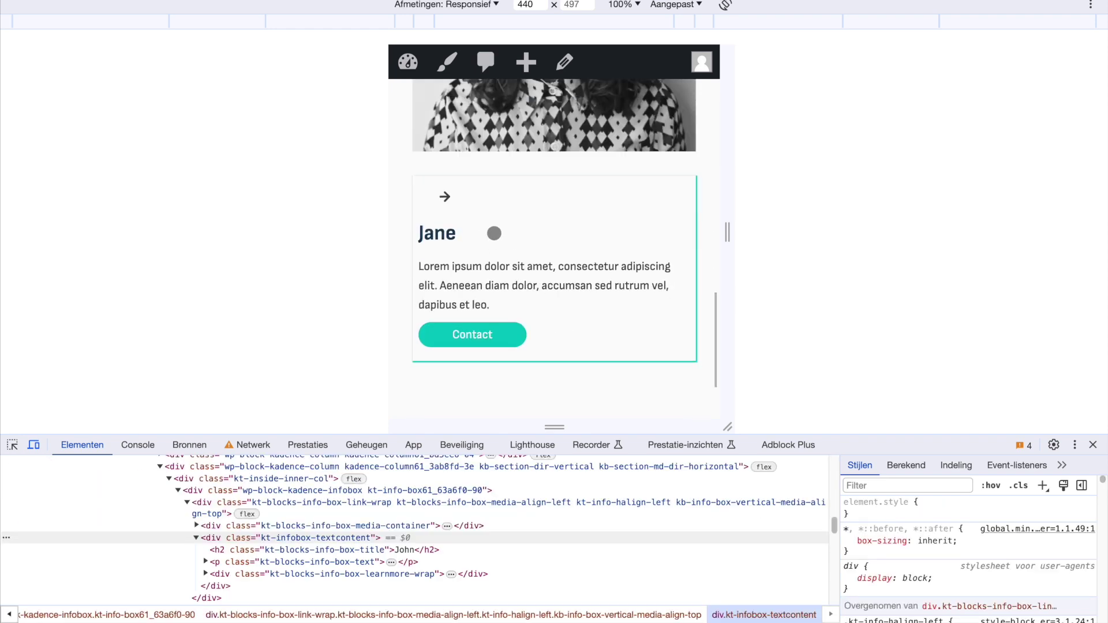
scroll(452, 211, "up", 5)
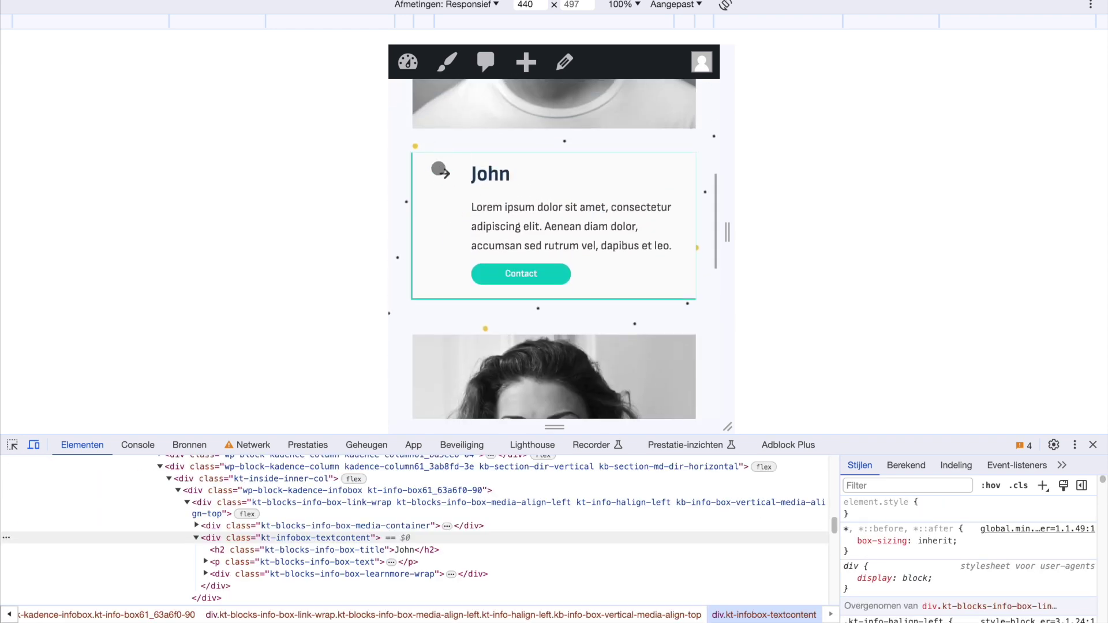
mouse_move(727, 232)
left_mouse_down()
mouse_move(690, 237)
mouse_move(726, 241)
left_mouse_up()
scroll(625, 248, "up", 5)
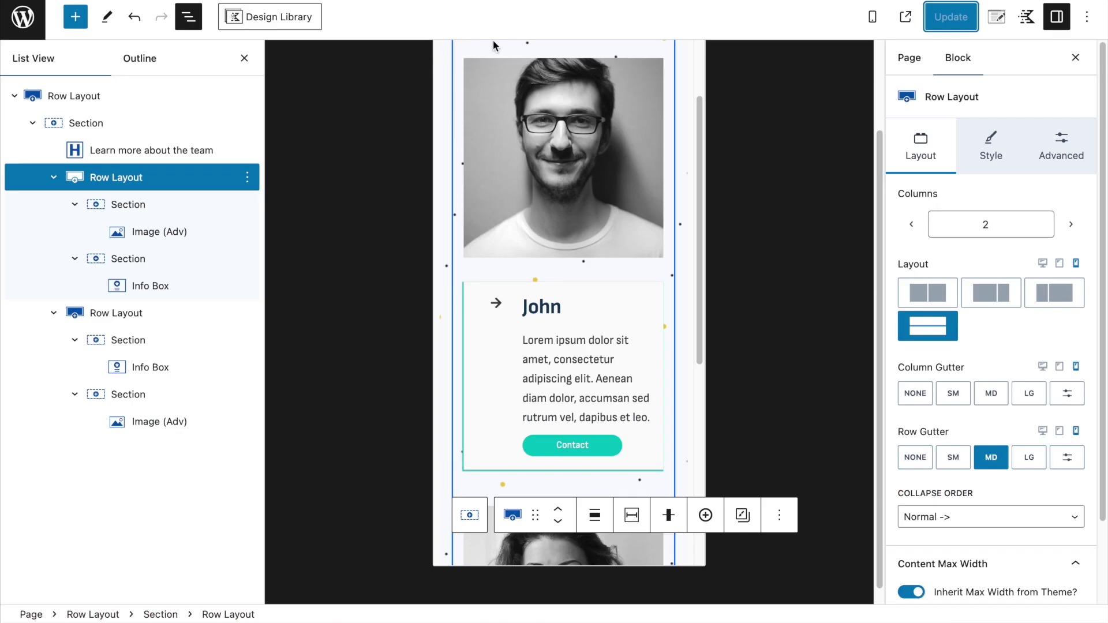
Step: Set the second team member's info box mobile media alignment to Left and its media vertical alignment to Top, and update the page
scroll(560, 196, "down", 6)
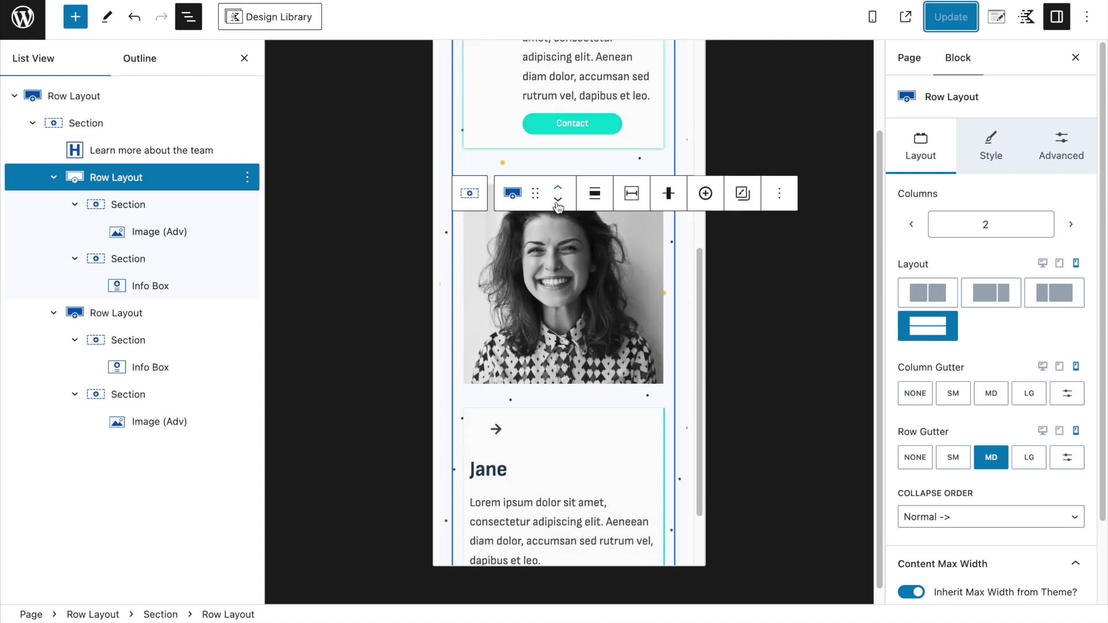
left_click(499, 453)
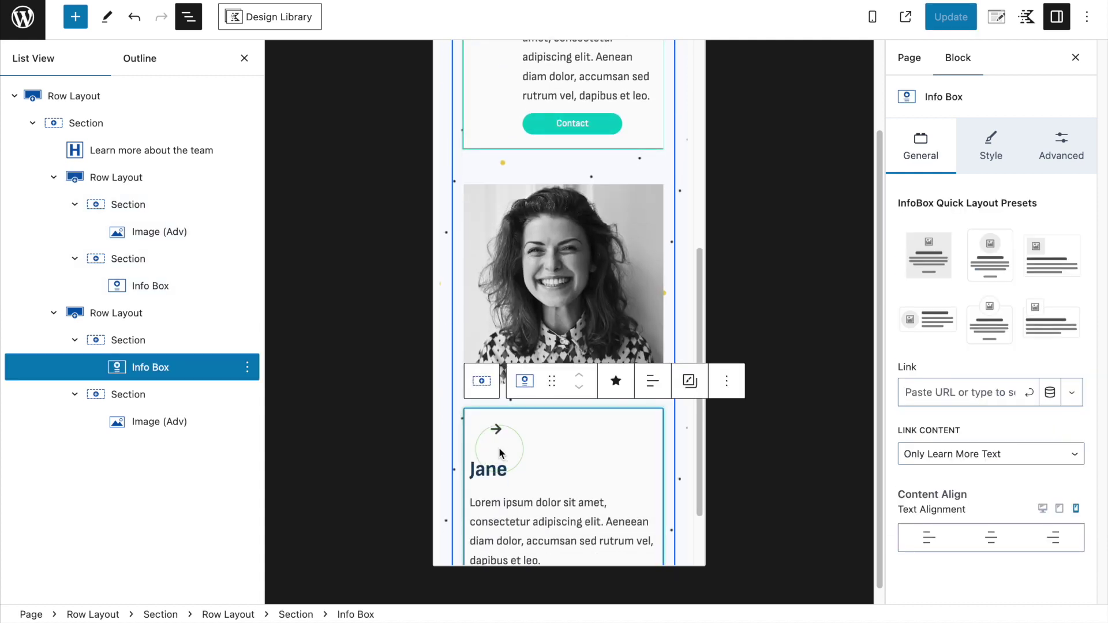
left_click(982, 157)
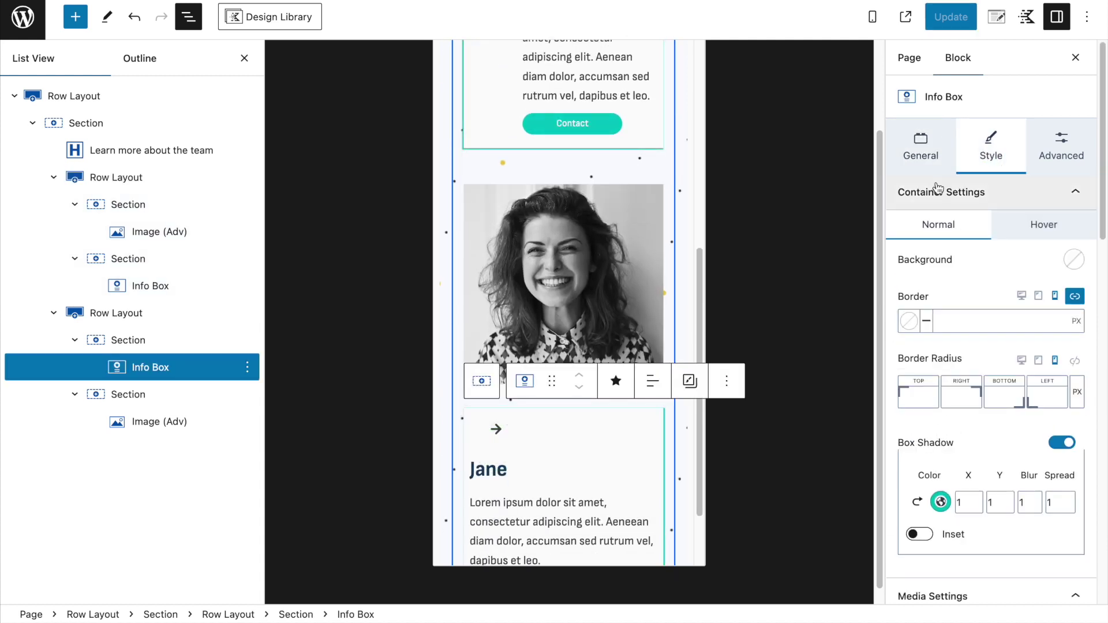
left_click(969, 194)
left_click(949, 282)
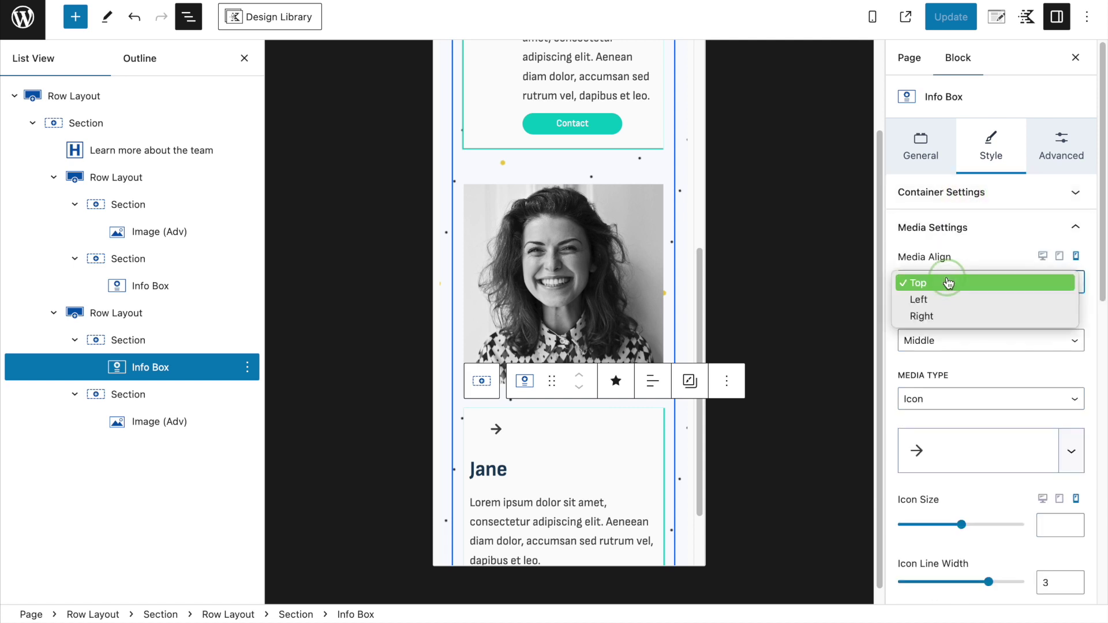
left_click(936, 299)
left_click(950, 17)
left_click(960, 340)
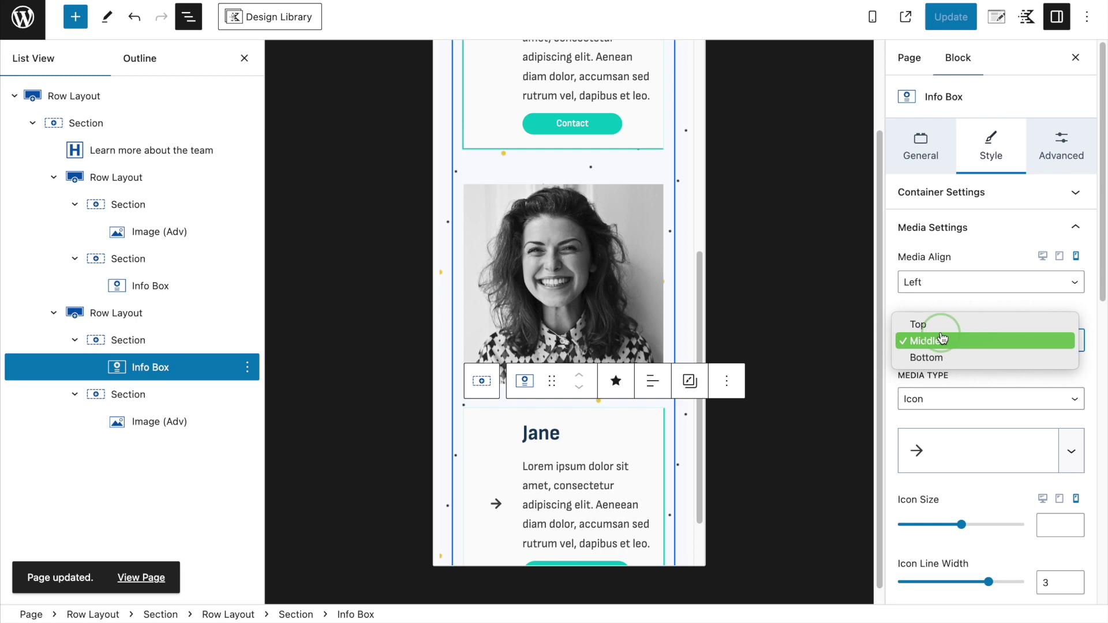
left_click(941, 340)
key("Up")
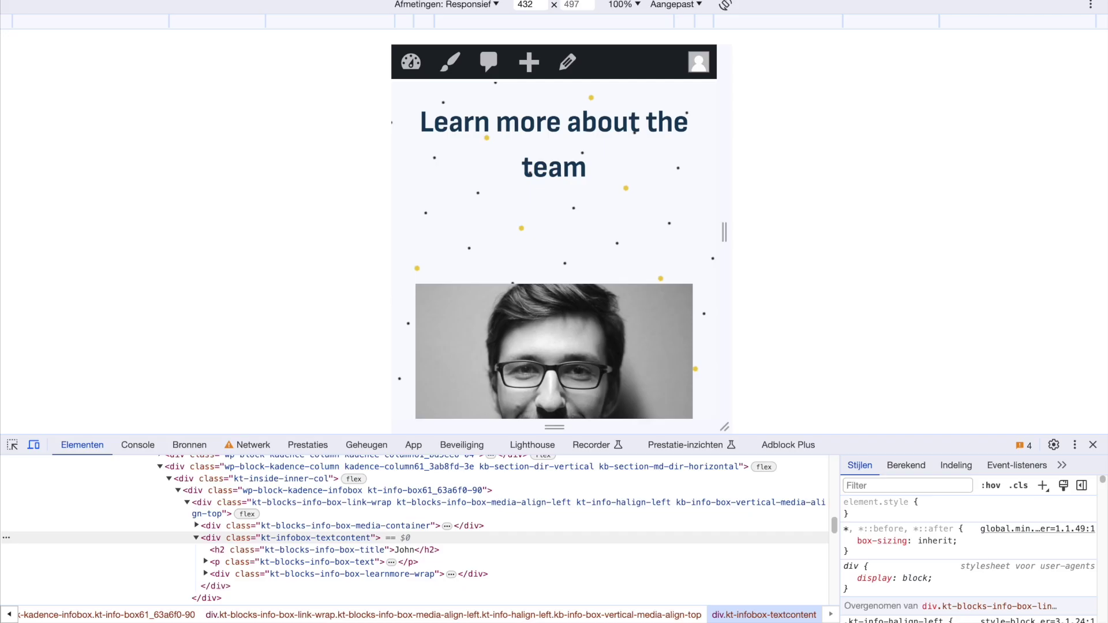
Step: Reload the live page, enlarge the preview height to 649 px and inspect the second card's icon placement at 432 px width
key("super+r")
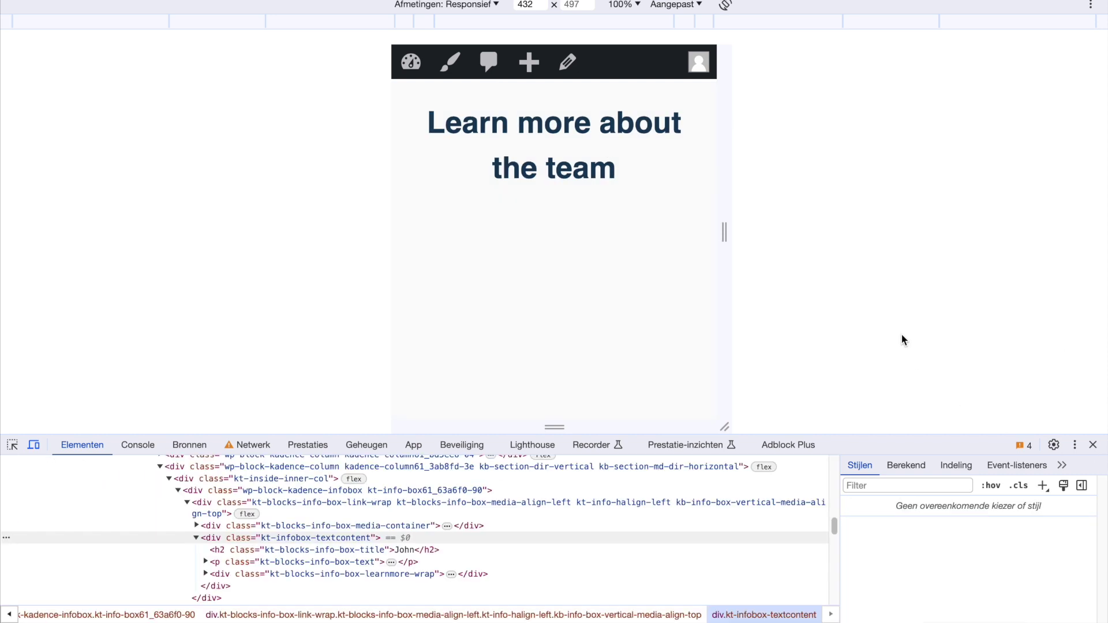
left_click_drag(825, 437, 837, 551)
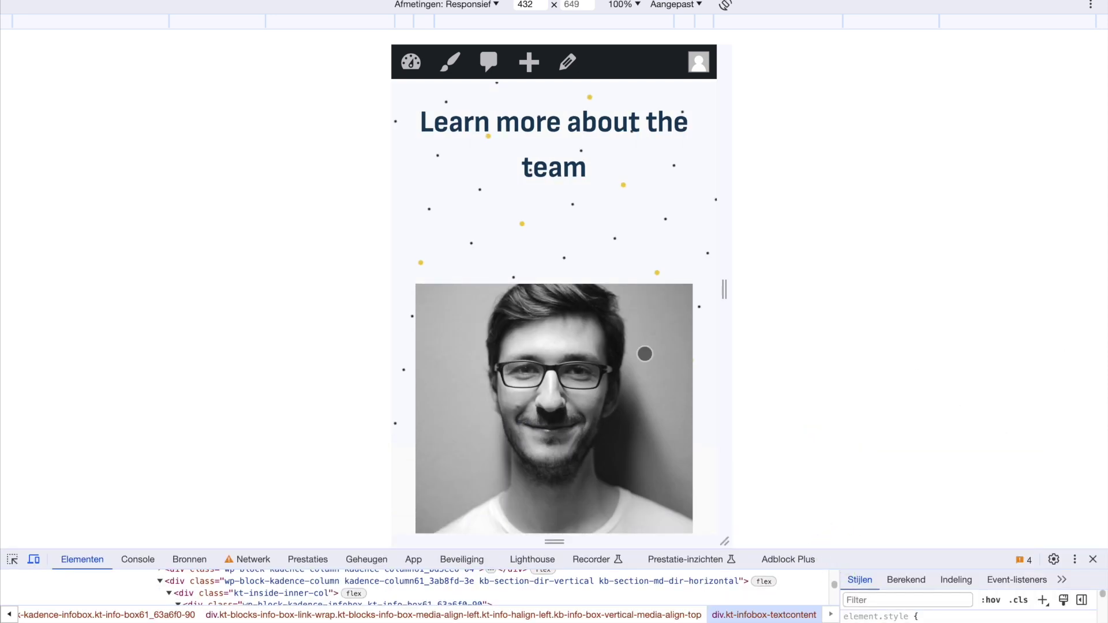
scroll(644, 354, "down", 3)
scroll(596, 272, "down", 10)
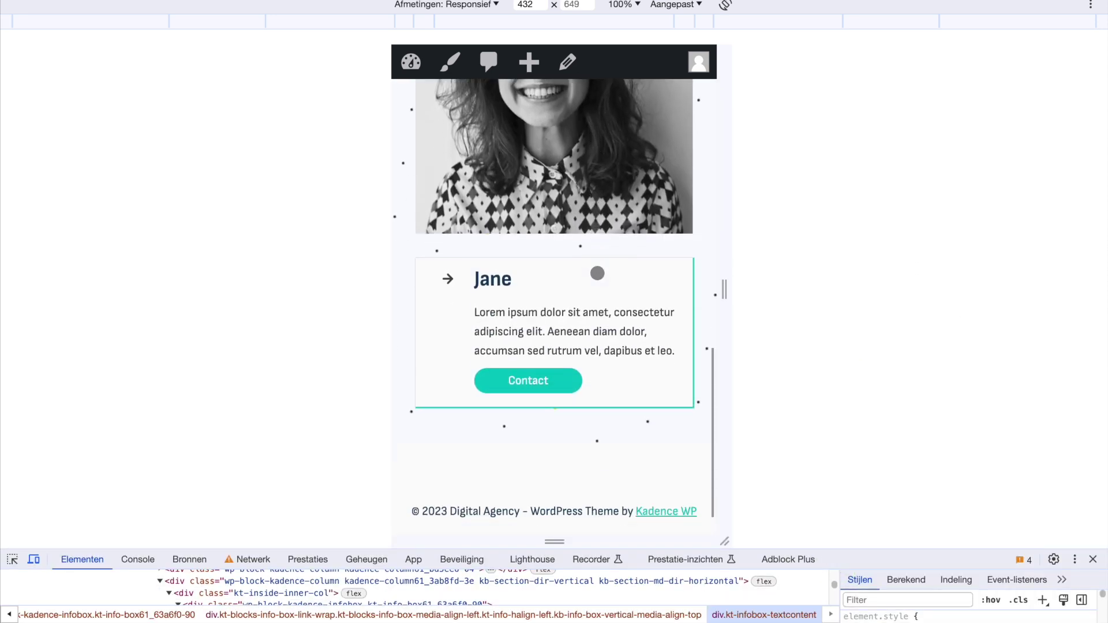
scroll(597, 273, "down", 1)
Step: Widen the live page preview to 770 px and to 1085 px, examining the layout of both team cards at each width
left_click_drag(724, 288, 852, 289)
scroll(777, 268, "up", 6)
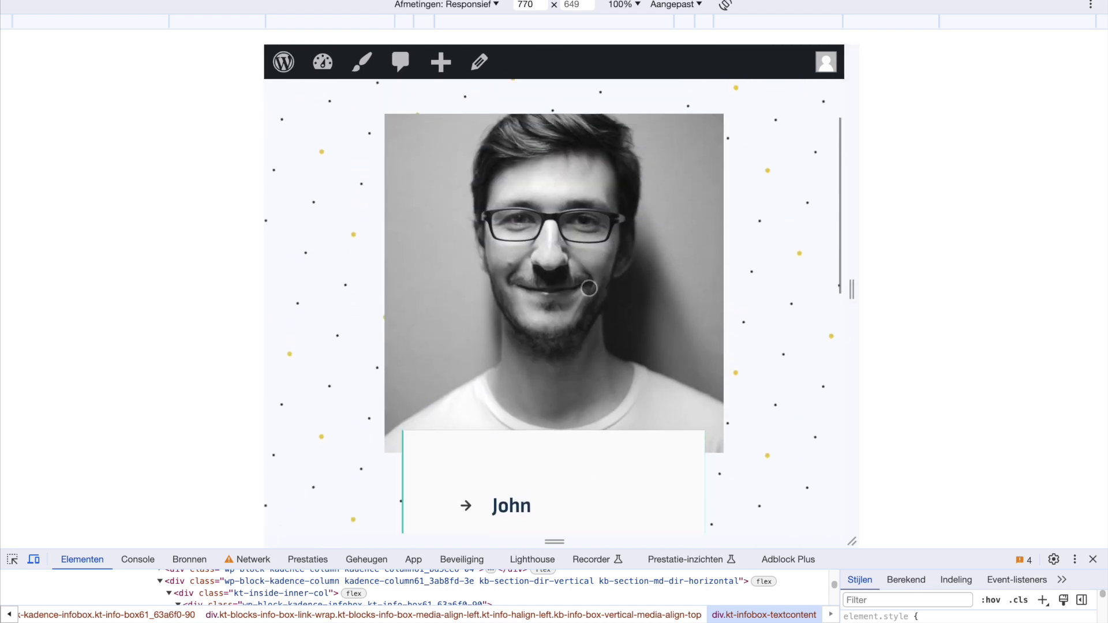
scroll(604, 437, "down", 10)
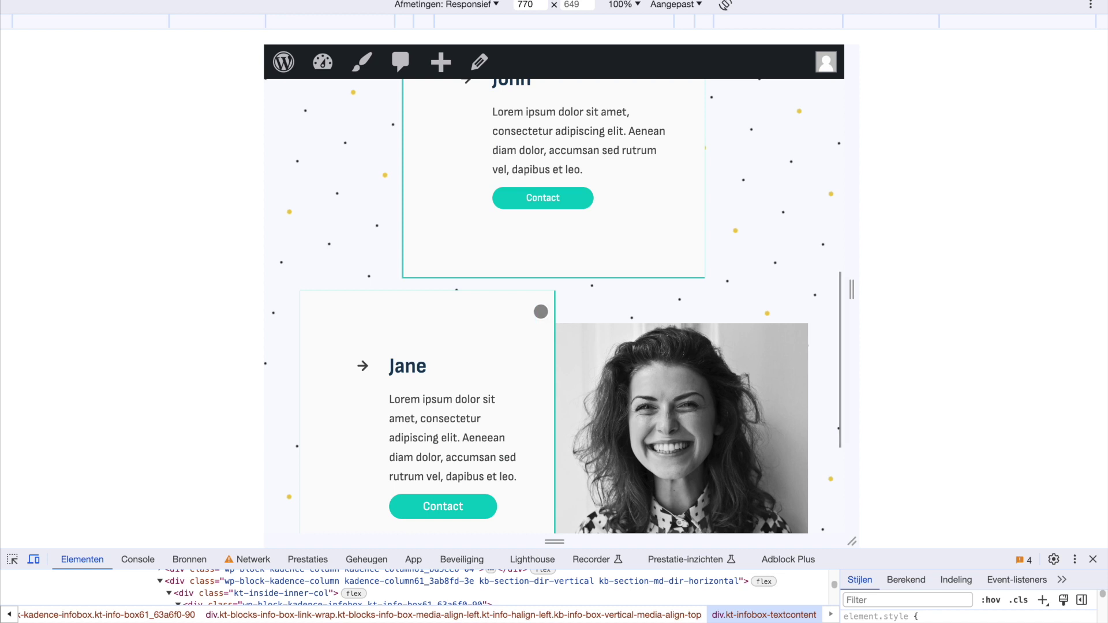
left_click_drag(852, 317, 975, 295)
scroll(819, 279, "up", 8)
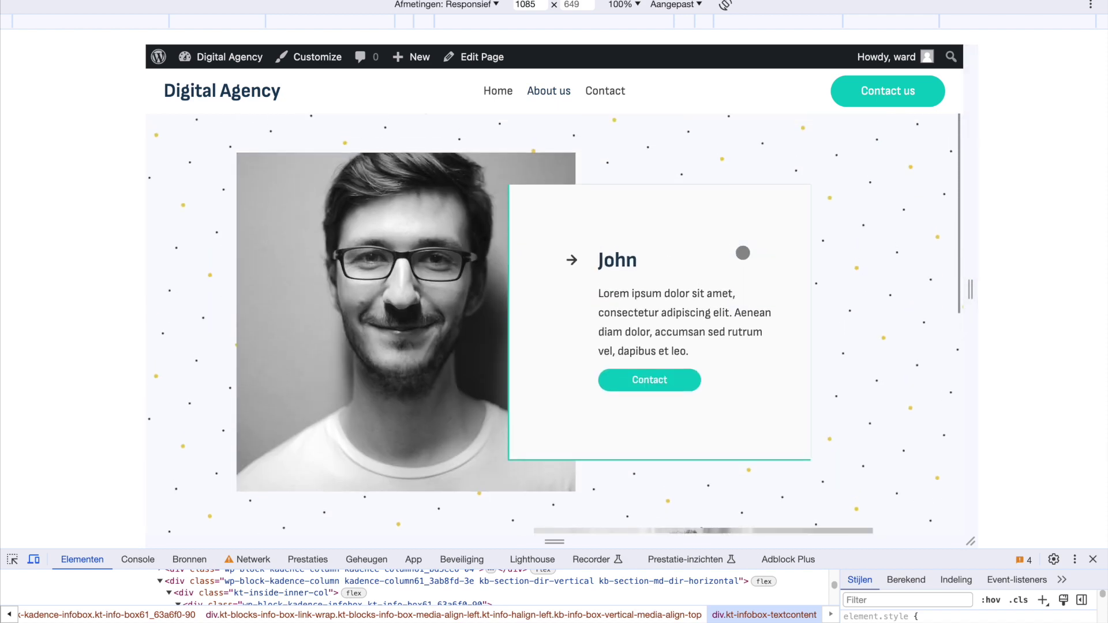
scroll(818, 280, "down", 3)
Step: Narrow the preview to tablet width to inspect the second team member's row, and widen it back to 1087 px
left_click_drag(965, 309, 855, 291)
scroll(846, 304, "down", 3)
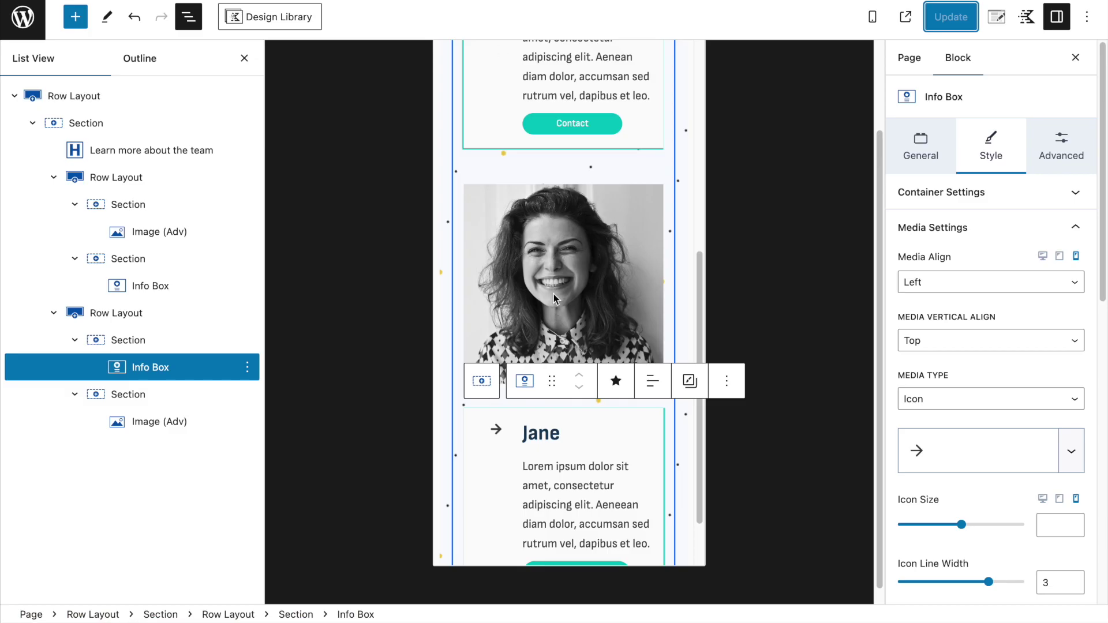
scroll(558, 319, "down", 1)
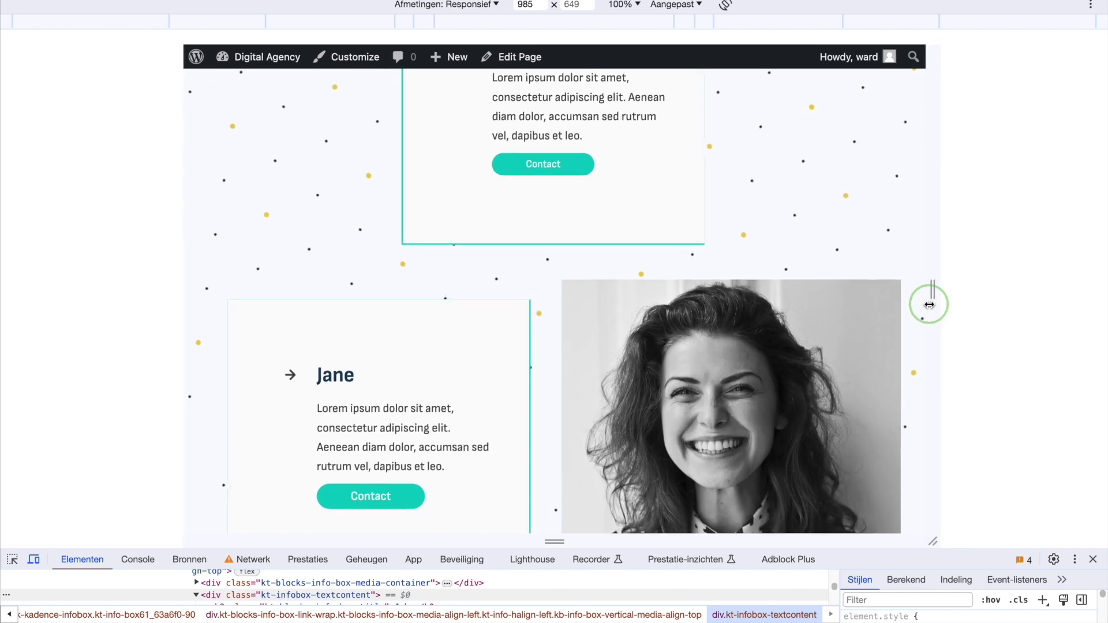
left_click_drag(932, 286, 971, 288)
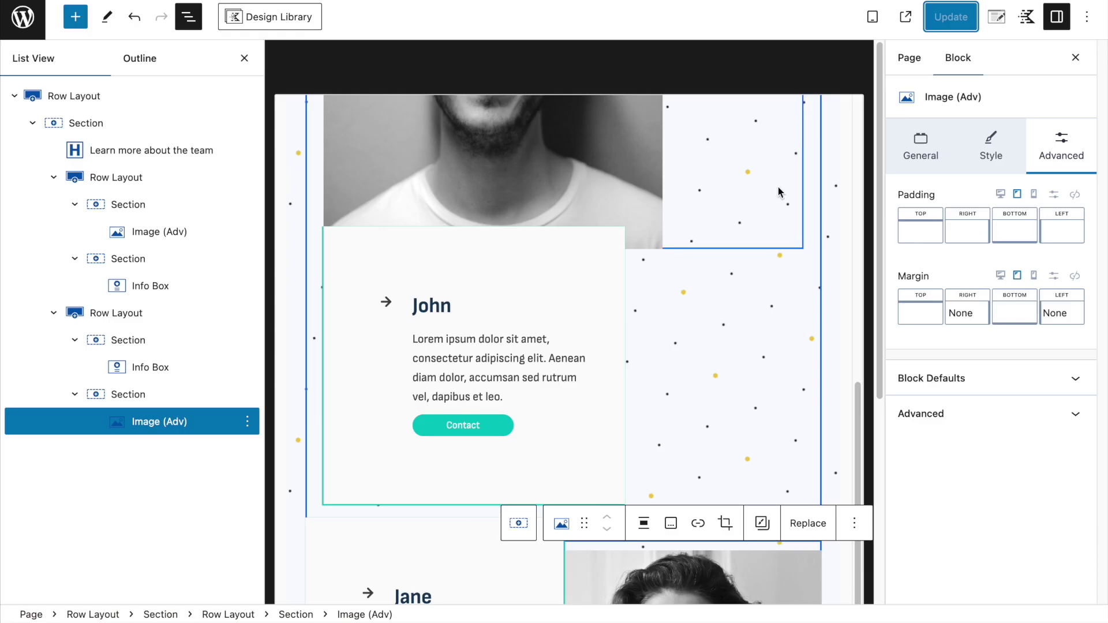
Step: Set the tablet layout of the second team member's row to stacked full-width rows and update the page
left_click(99, 314)
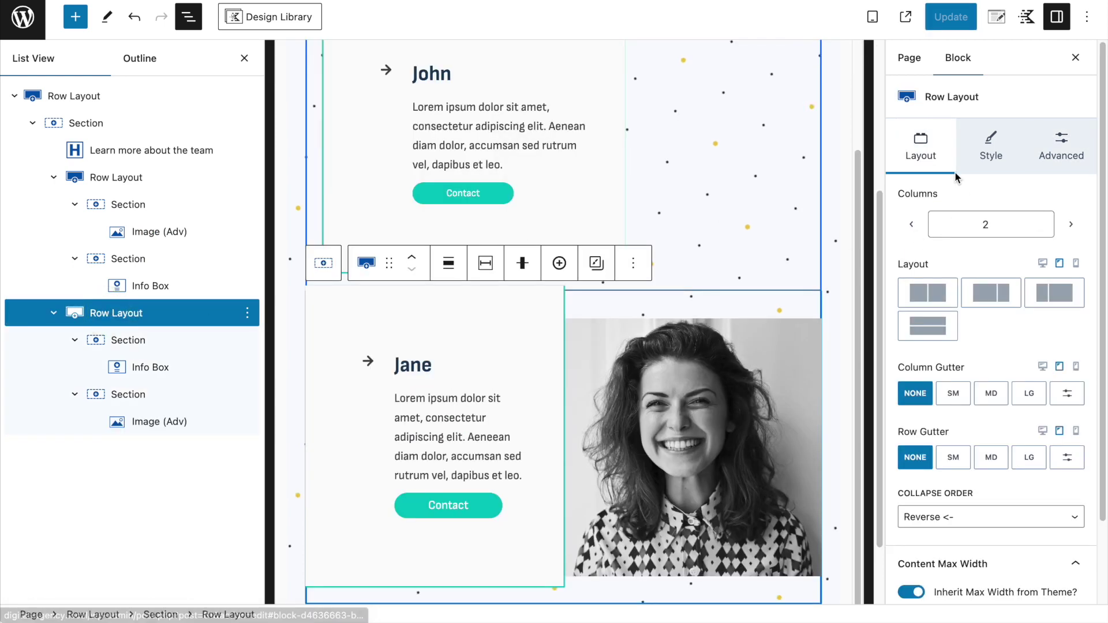
left_click(927, 327)
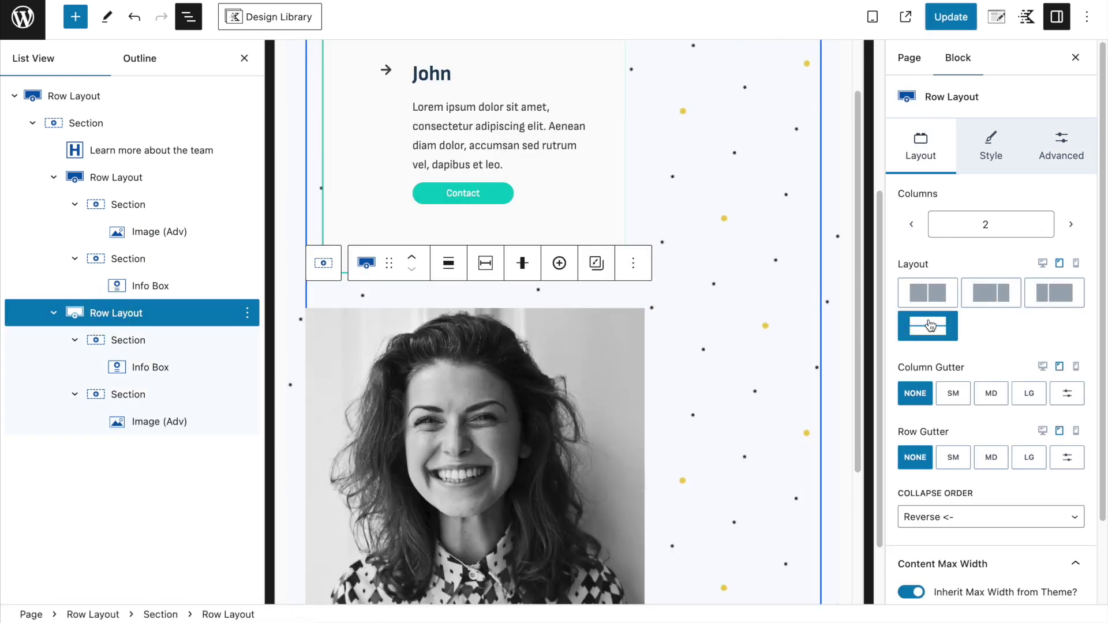
scroll(939, 332, "down", 1)
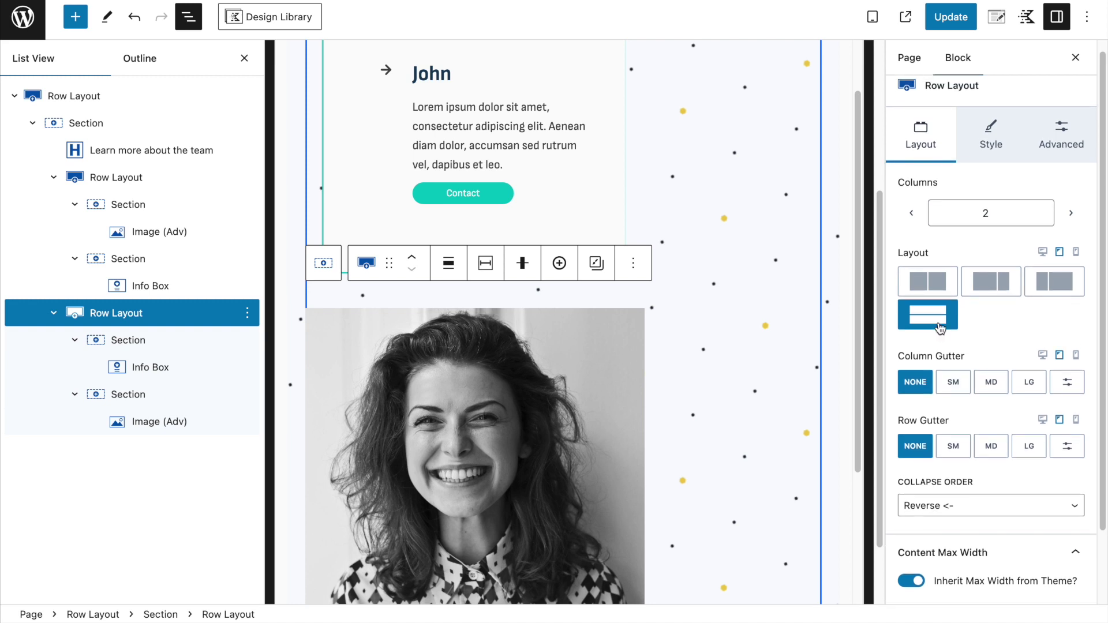
left_click(950, 17)
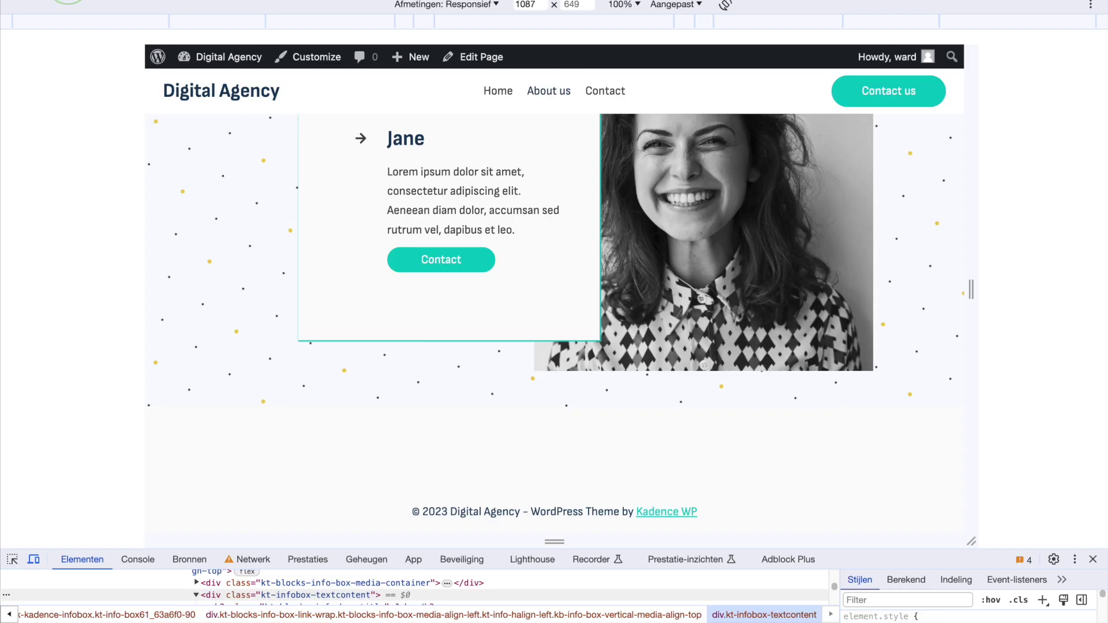
Step: Reload the live page and narrow the preview to tablet width to review the stacked team member cards
key("ctrl+r")
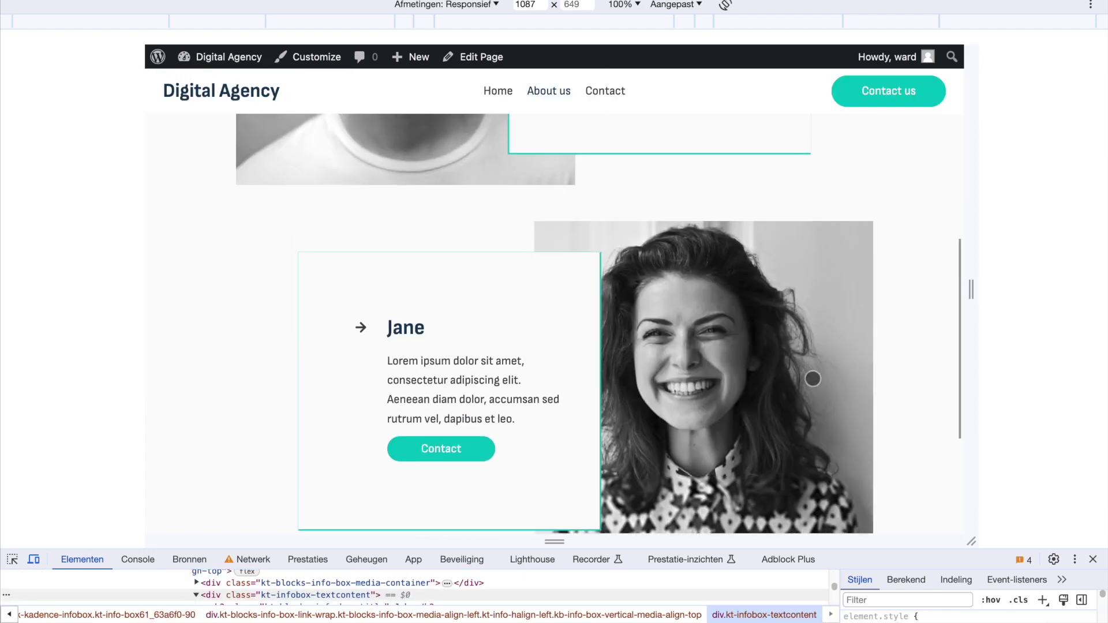
left_click_drag(964, 346, 925, 347)
scroll(866, 391, "down", 8)
scroll(666, 333, "up", 8)
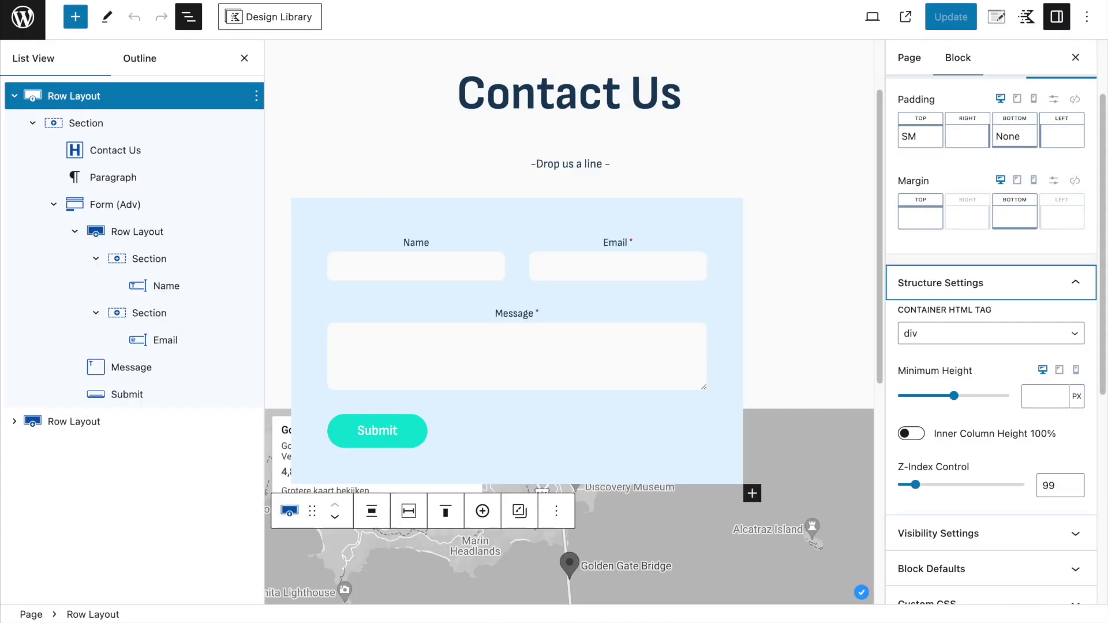
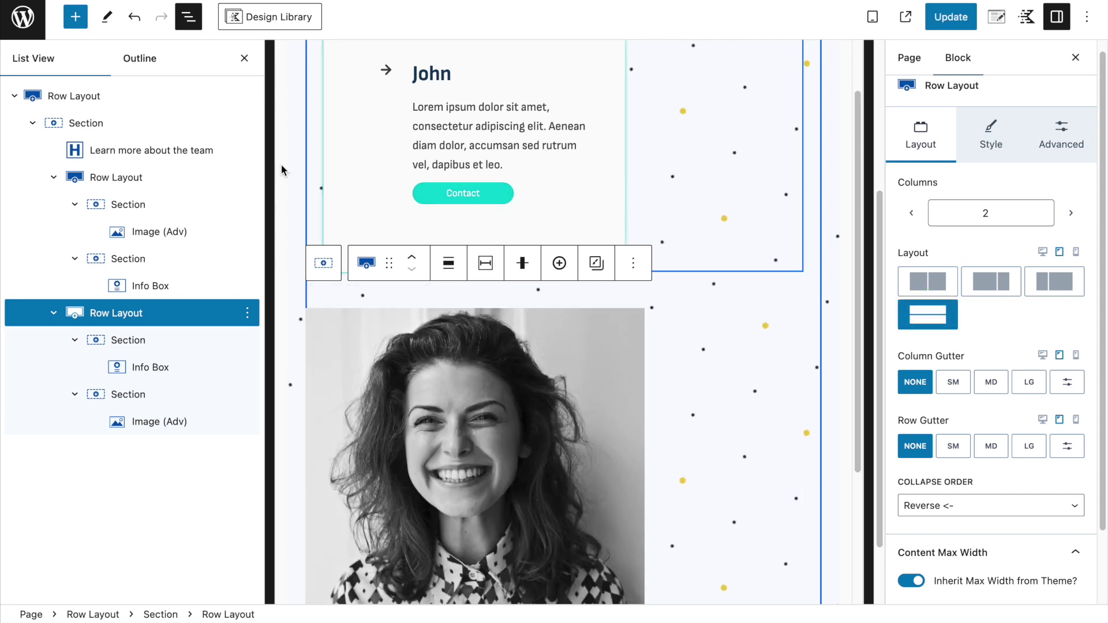
Step: Set the tablet layout of the first team member's row to Collapse to Rows and update the page
left_click(140, 178)
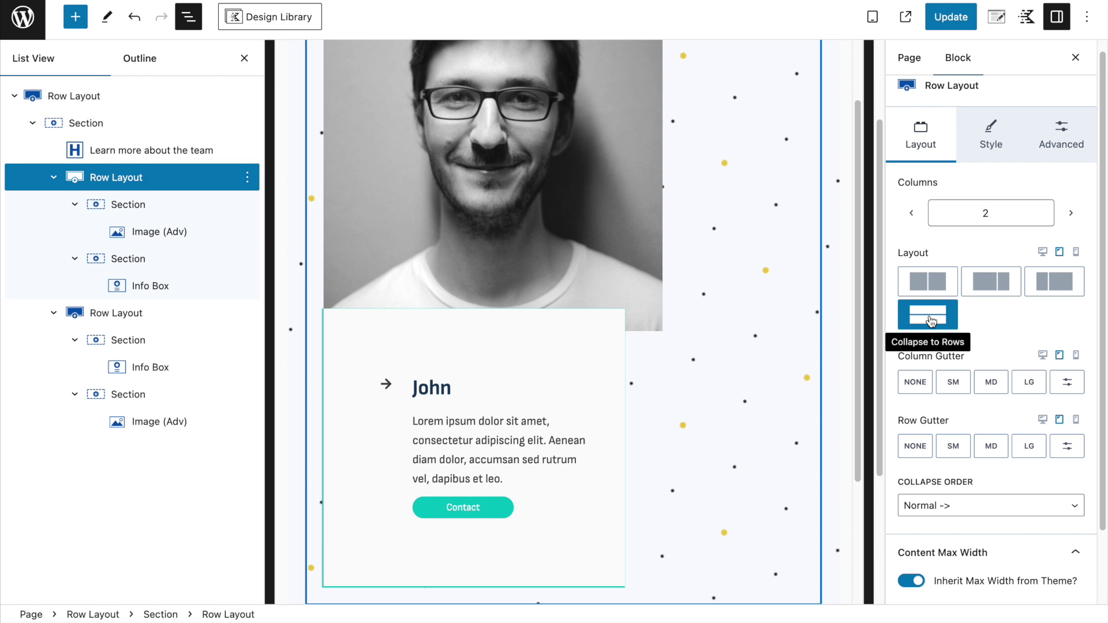
left_click(950, 28)
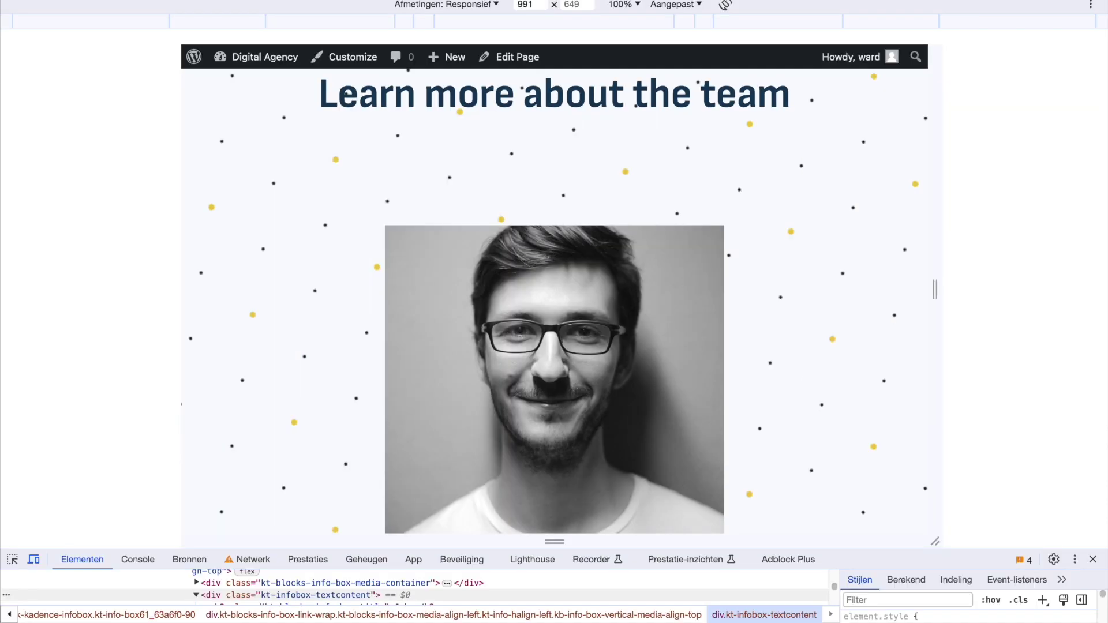
Step: Resize the live page preview between tablet, 488 px mobile and full desktop width, reviewing the team cards at each size
scroll(882, 261, "down", 5)
left_click_drag(935, 289, 962, 297)
scroll(870, 336, "down", 4)
left_click_drag(958, 349, 744, 299)
scroll(829, 344, "down", 8)
scroll(652, 238, "up", 5)
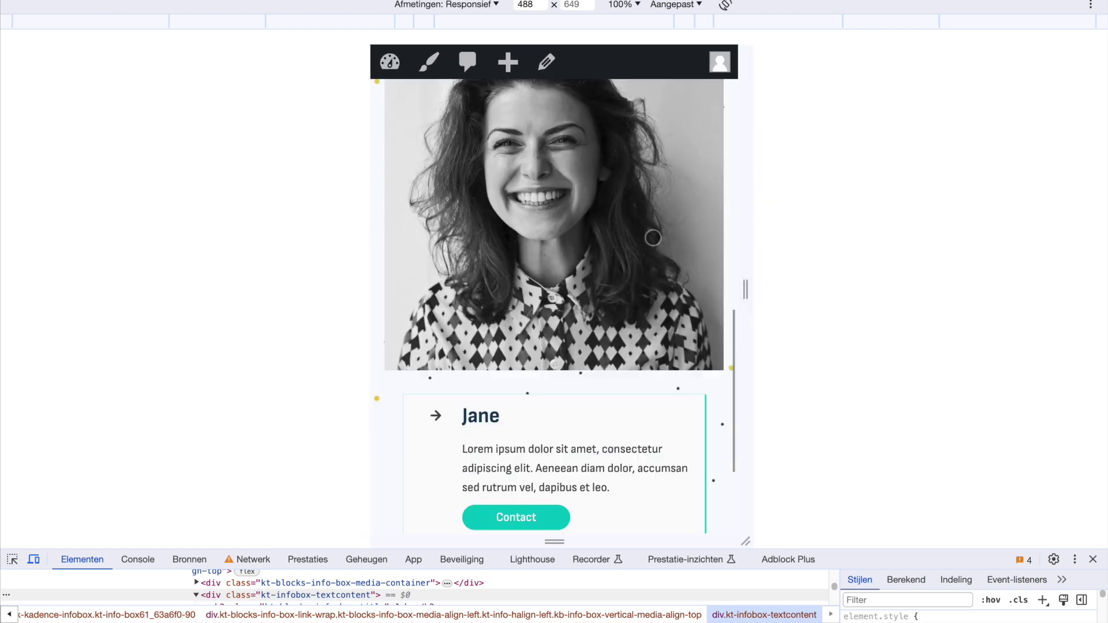
scroll(652, 238, "up", 6)
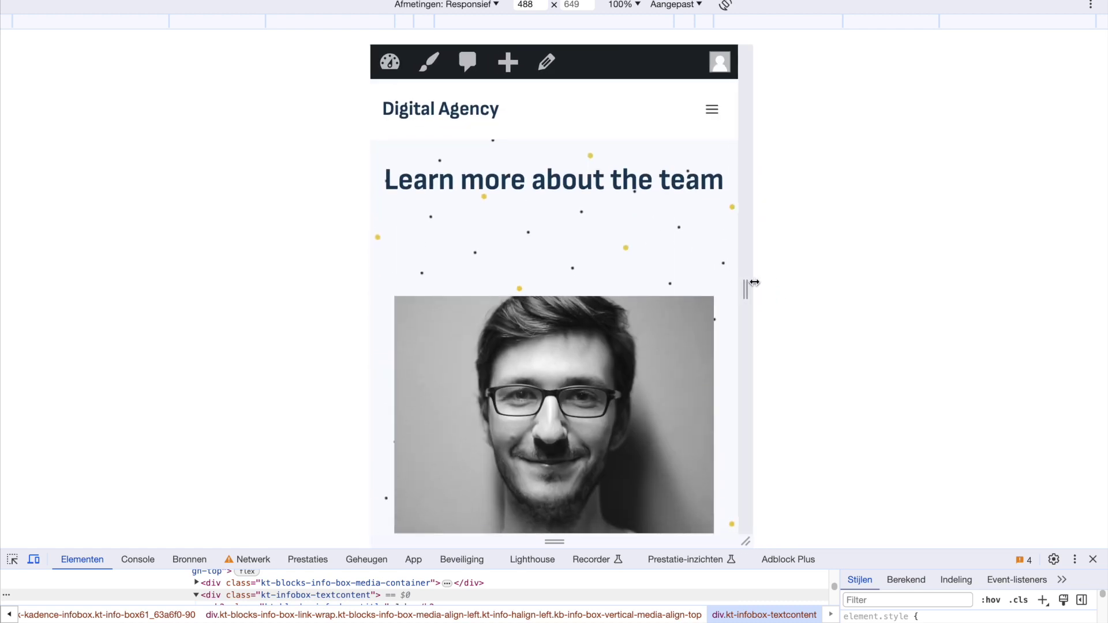
left_click_drag(744, 287, 1101, 275)
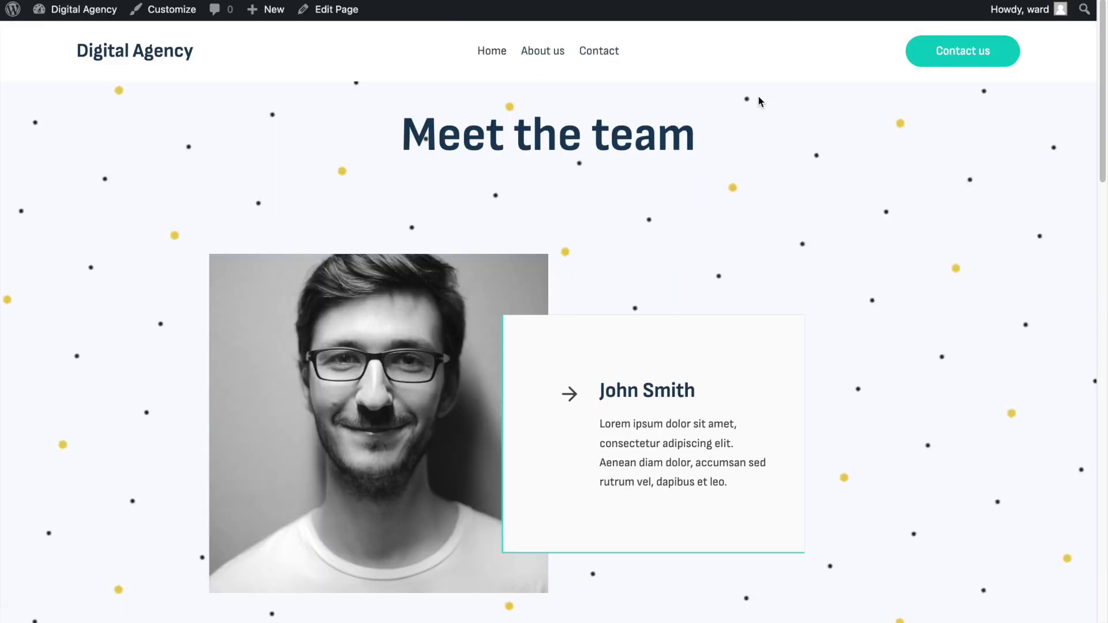
scroll(658, 276, "down", 2)
scroll(658, 277, "up", 2)
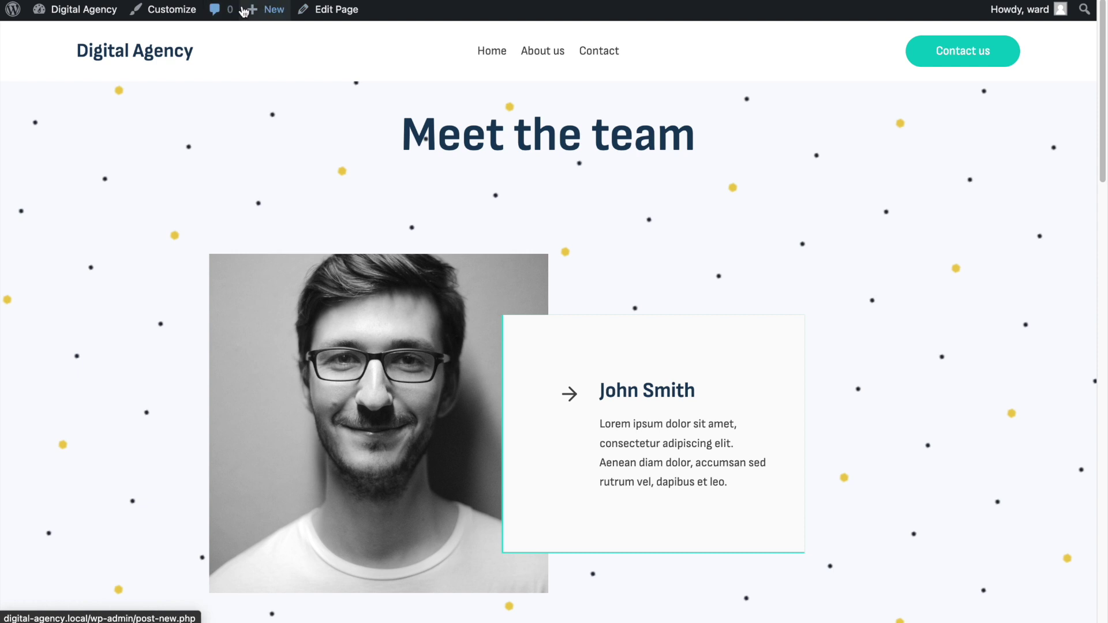
Step: Create a new page titled "Contact page"
mouse_move(245, 11)
left_click(265, 84)
type("Contact page")
Step: Insert a single-column Row Layout block in the body of the page
left_click(26, 142)
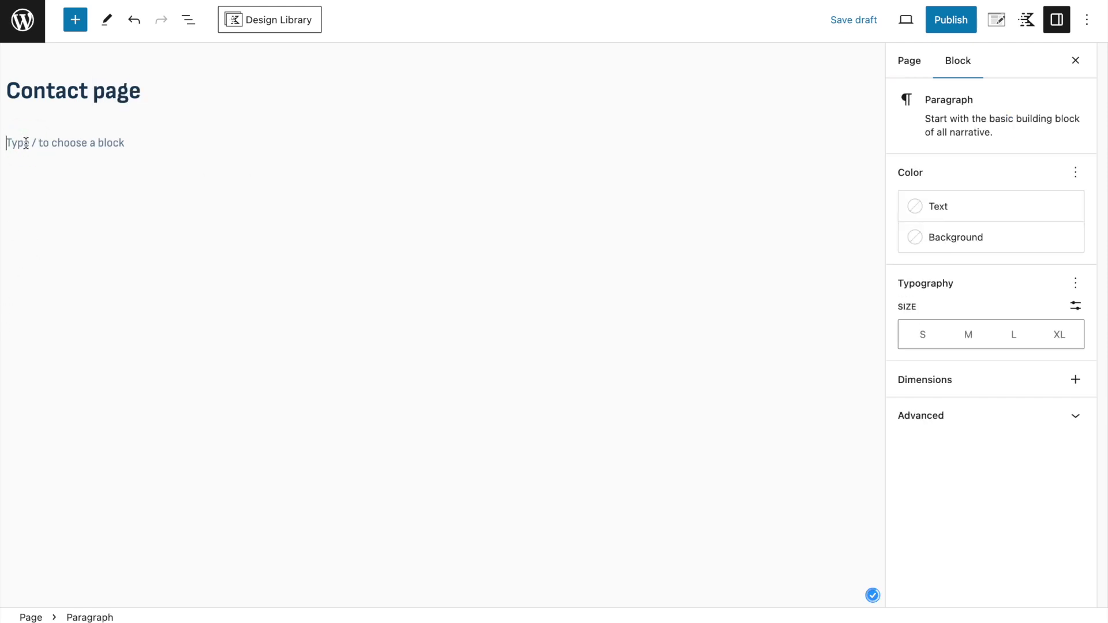
type("/row")
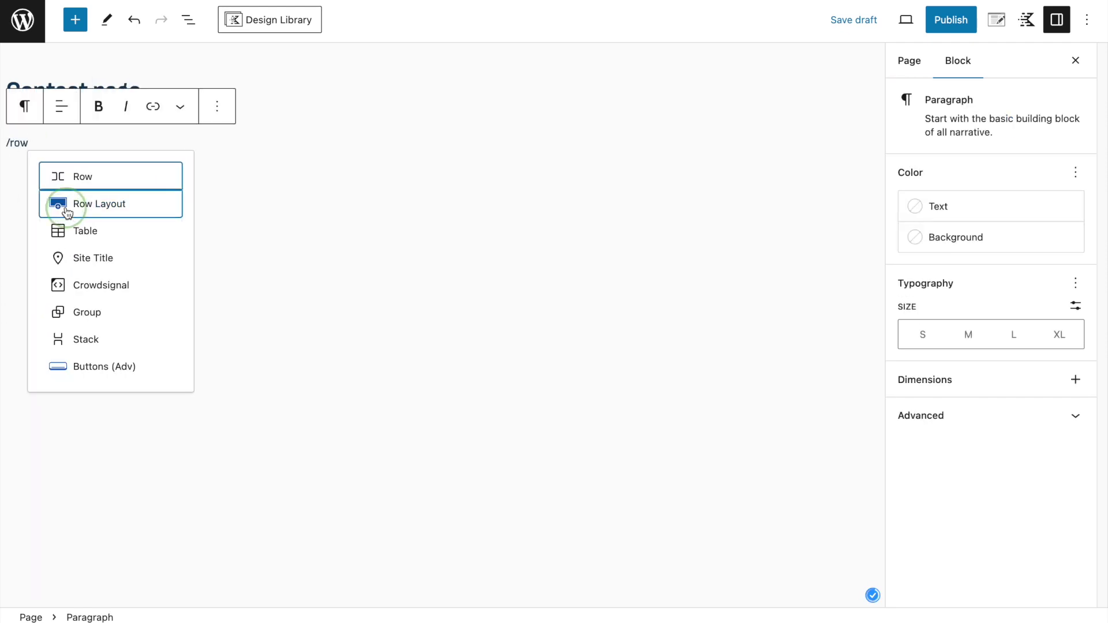
left_click(65, 211)
left_click(105, 215)
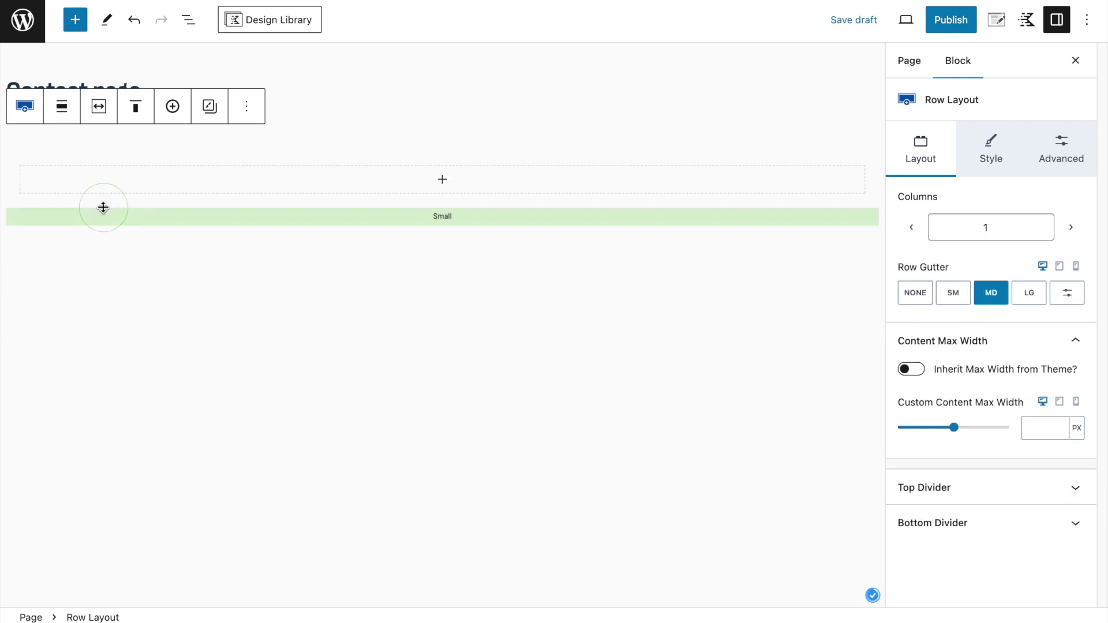
Step: Add a Text (Adv) block inside the row and set the section's text alignment to centered
left_click(443, 181)
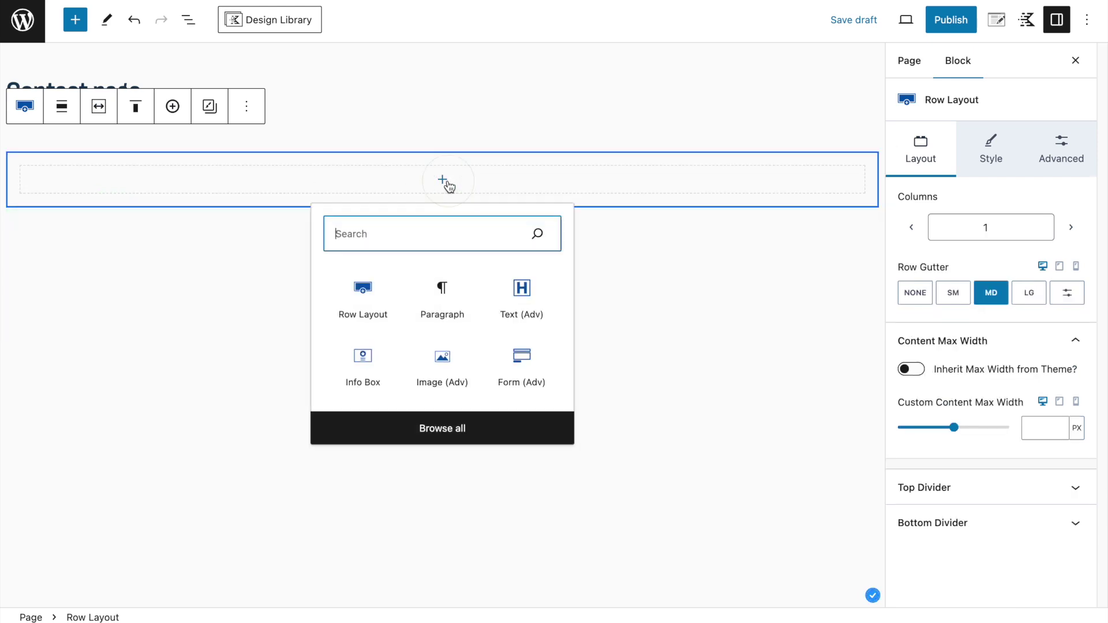
left_click(522, 306)
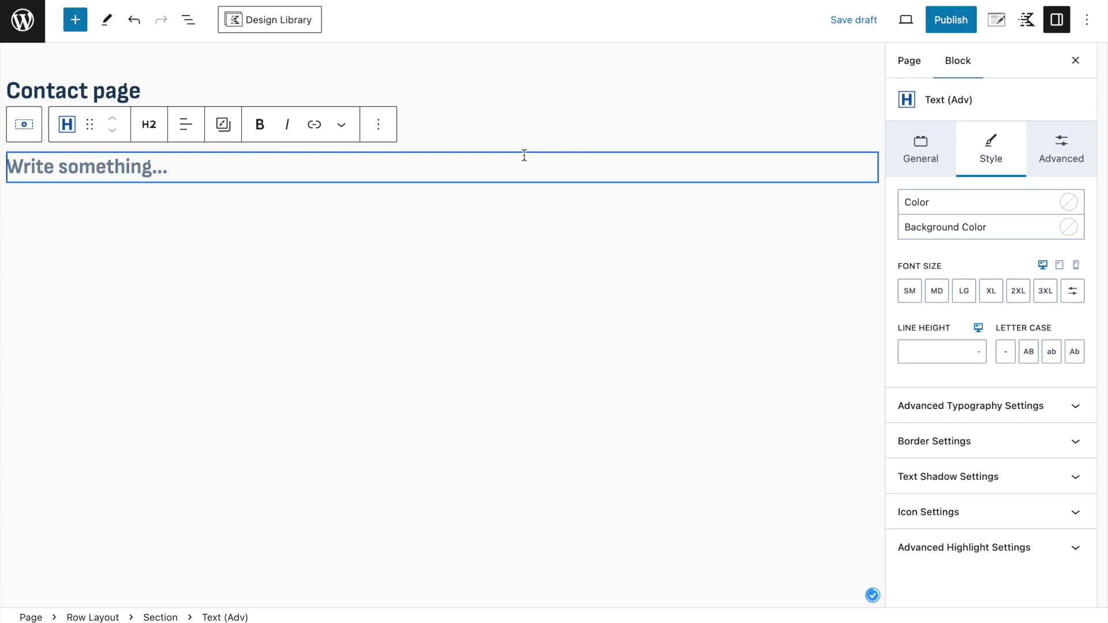
left_click(18, 130)
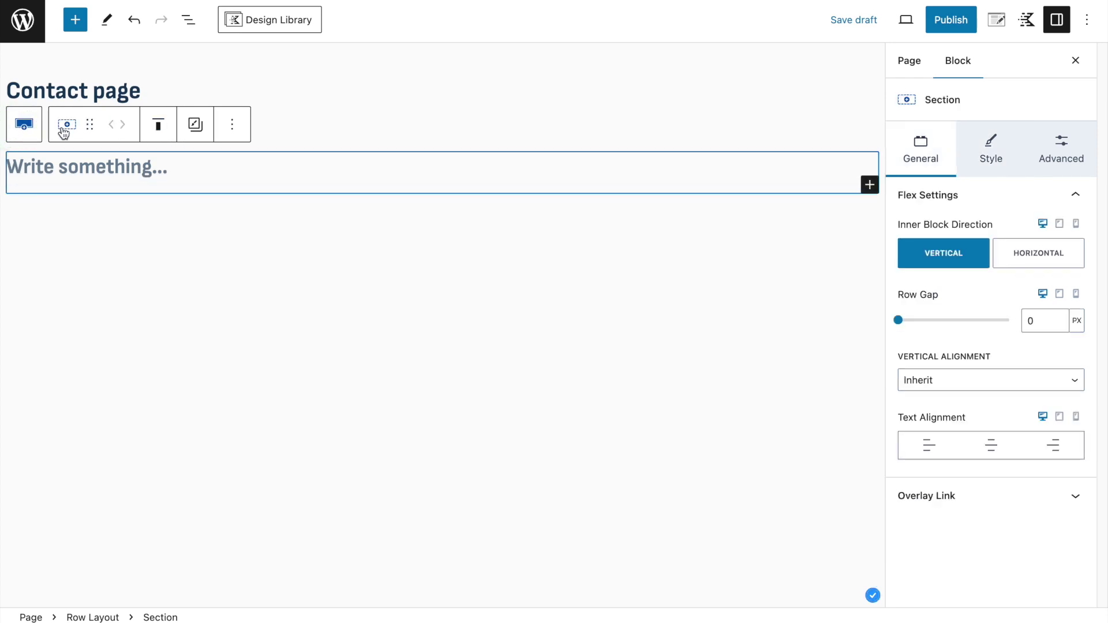
left_click(993, 457)
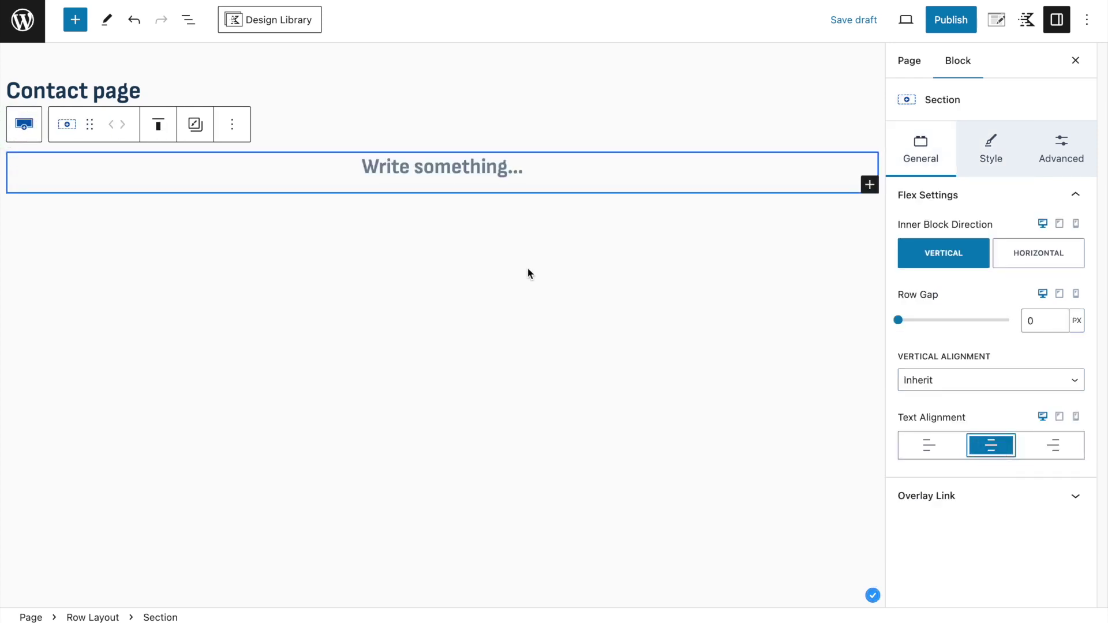
Step: Enter "Drop us a line" as the heading at font size 2XL and publish the page
left_click(415, 162)
type("Dro")
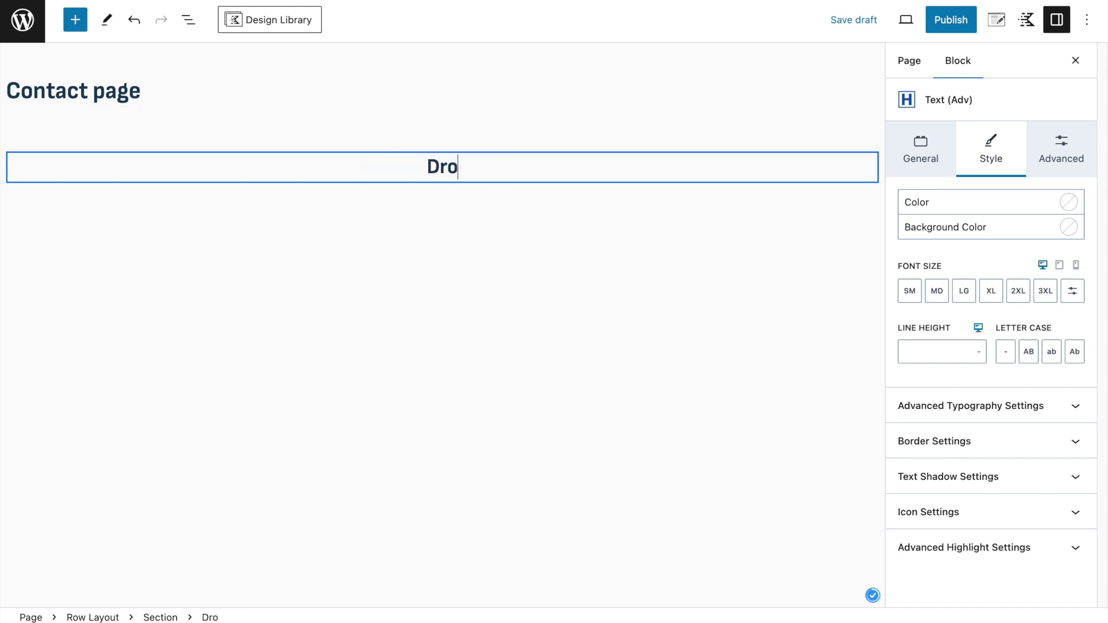
type("p us a line")
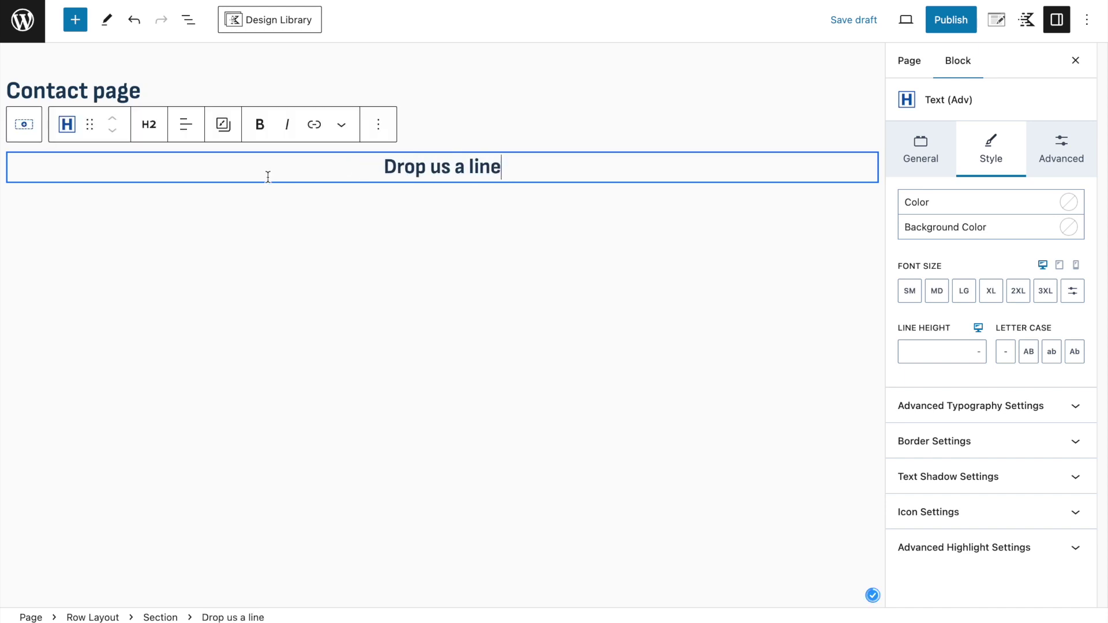
left_click(1015, 296)
left_click(619, 197)
left_click(952, 22)
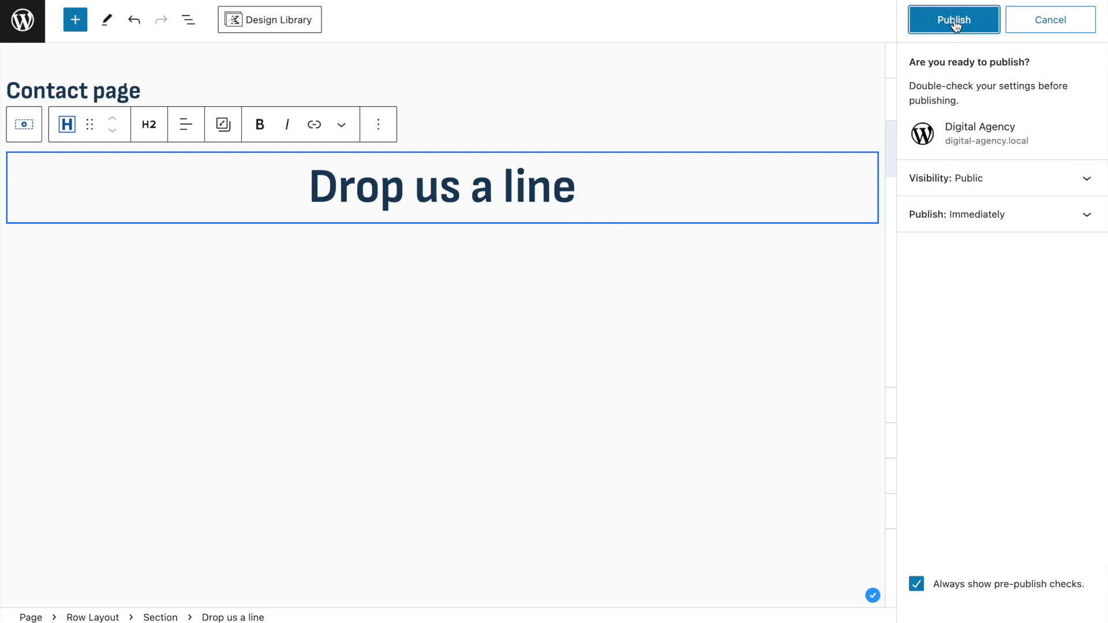
Step: Replace the heading text with "Contact us"
triple_click(534, 182)
type("Conta t")
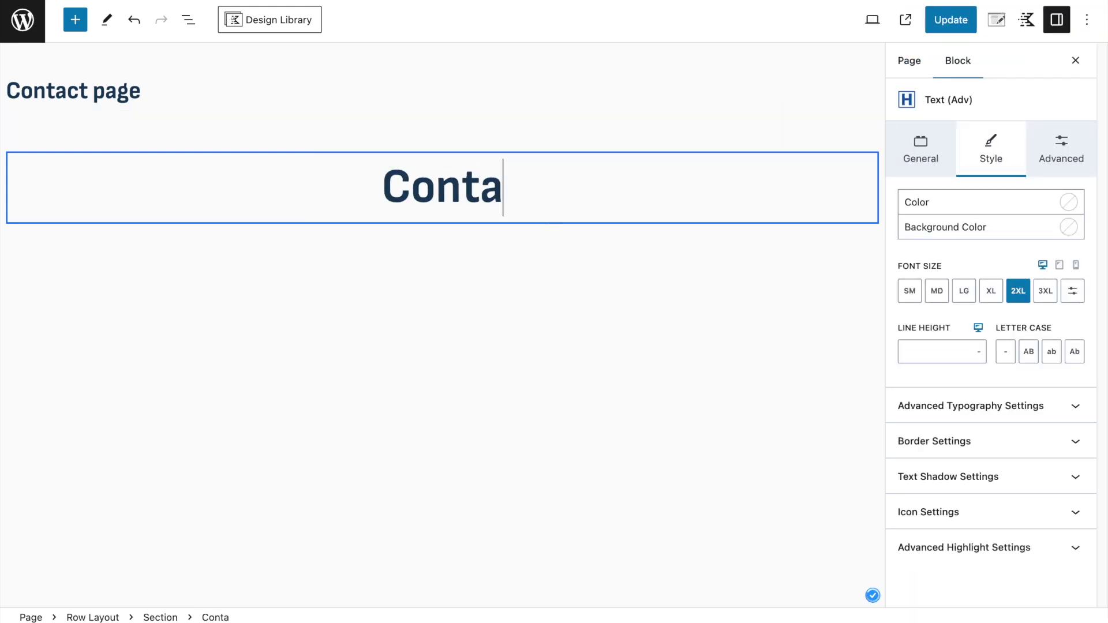
key("BackSpace")
key("BackSpace")
type("ct us")
Step: Add a paragraph-type Text (Adv) block reading "- Drop us a line -" below the heading and update the page
key("Return")
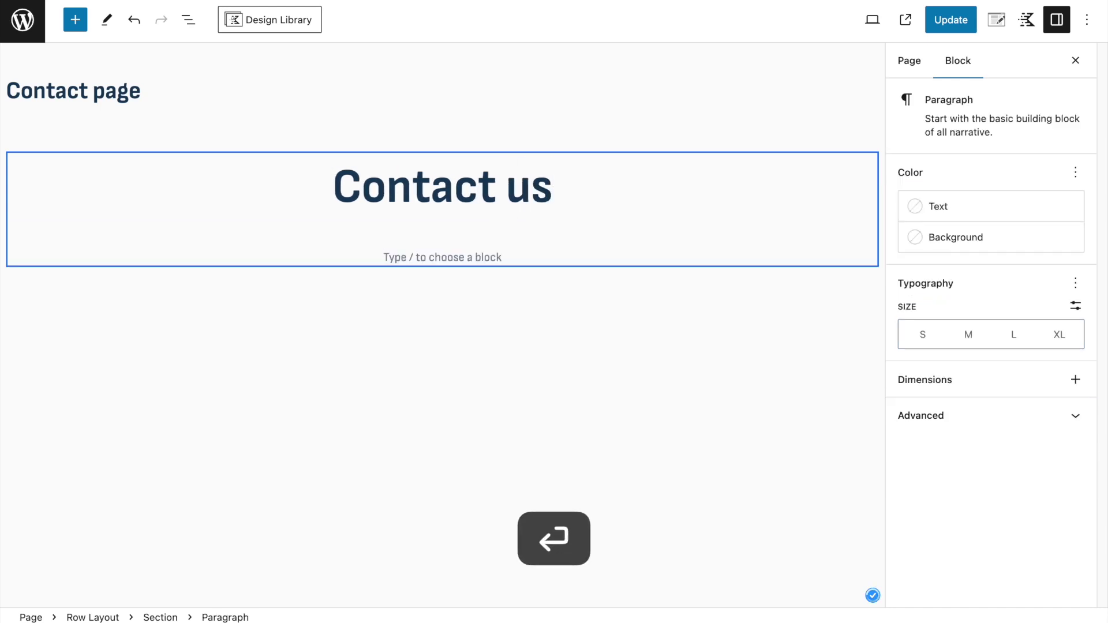
type("/te")
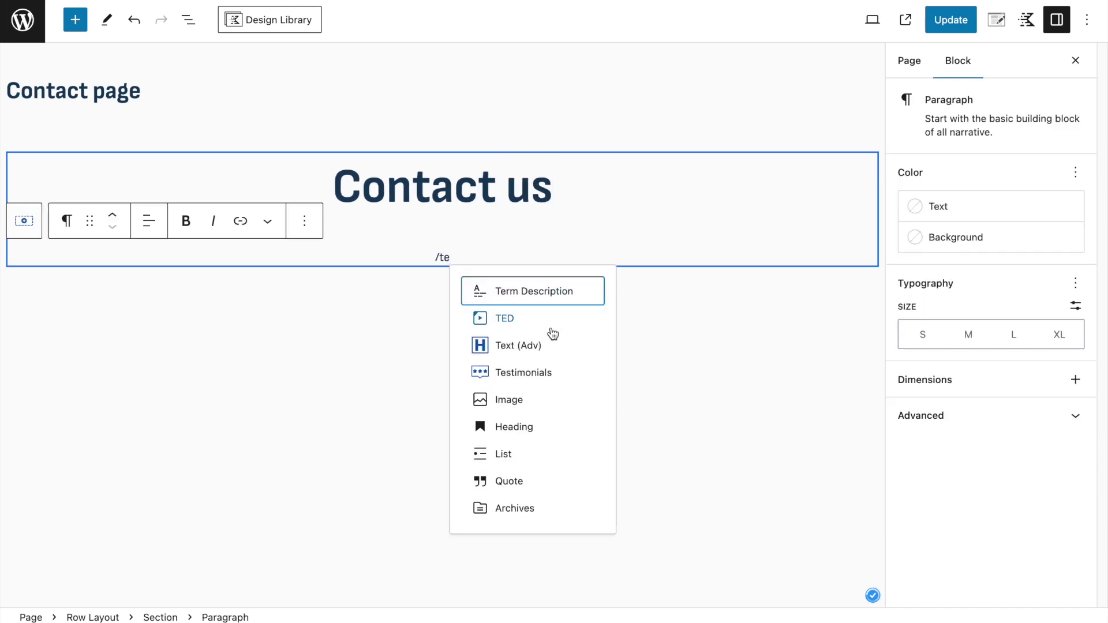
left_click(549, 336)
left_click(156, 240)
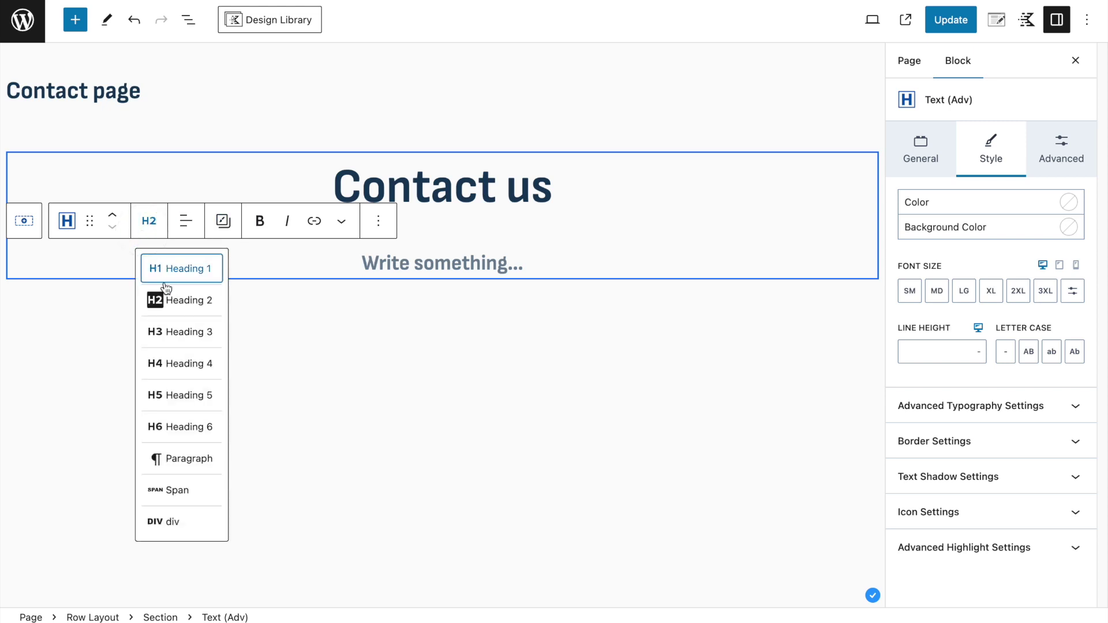
left_click(184, 453)
left_click(417, 250)
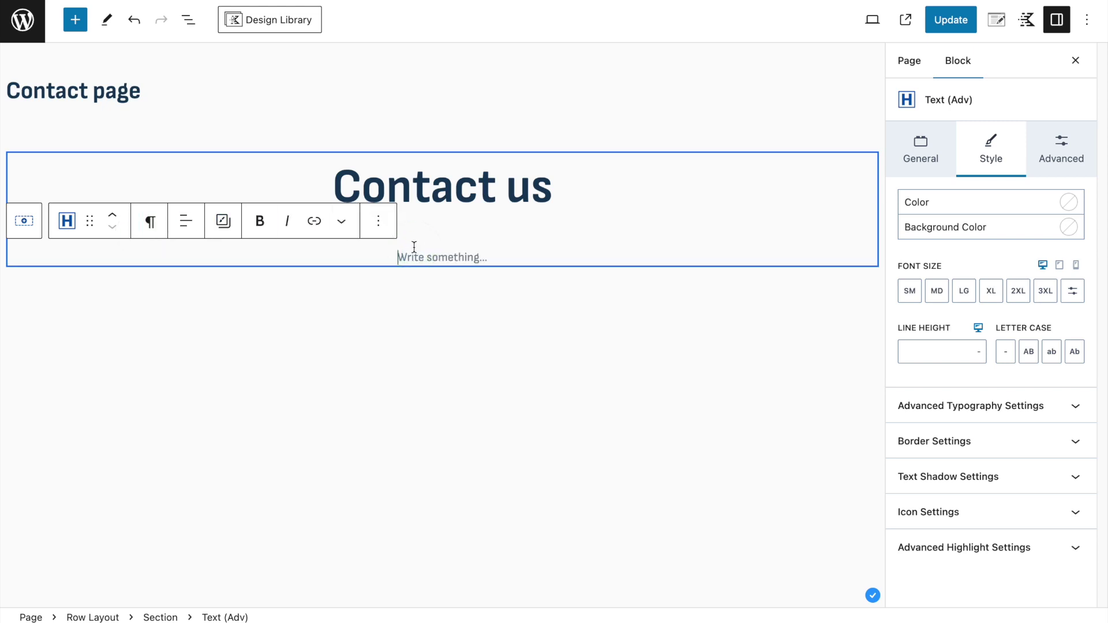
type("- Drop us a line -")
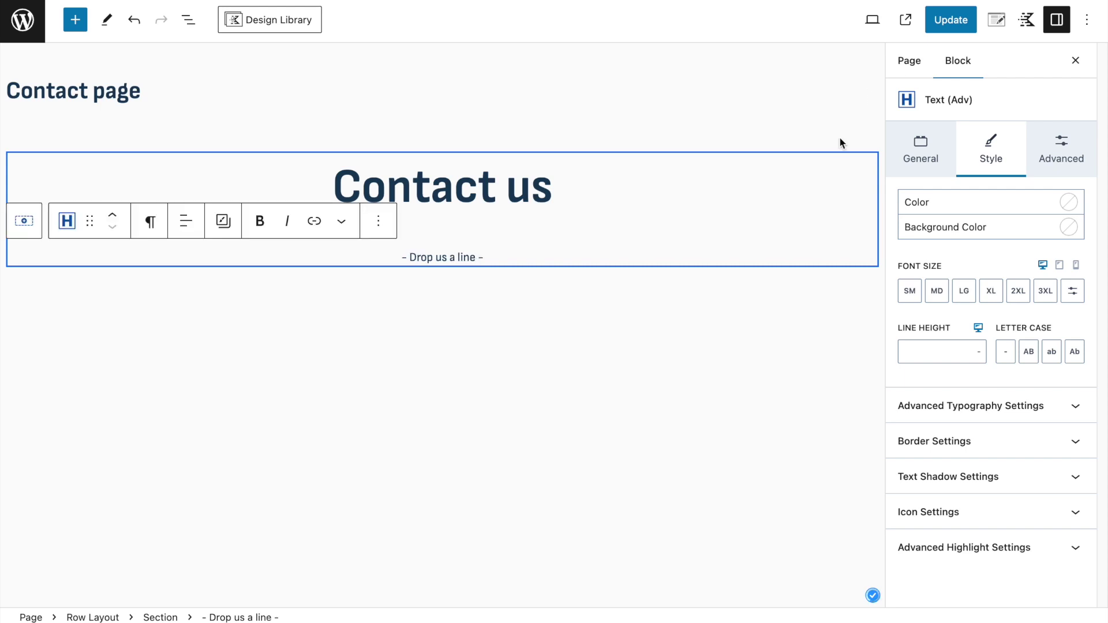
left_click(952, 29)
Step: Insert a Form (Adv) block below the "- Drop us a line -" text
left_click(628, 234)
left_click(549, 259)
key("Return")
type("/form")
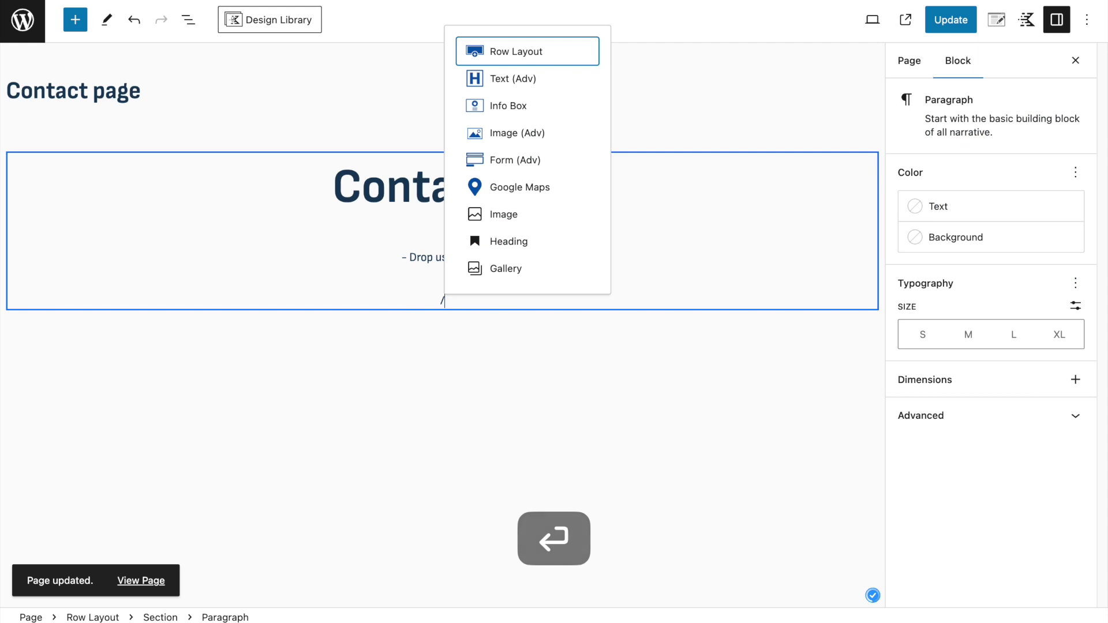
left_click(538, 79)
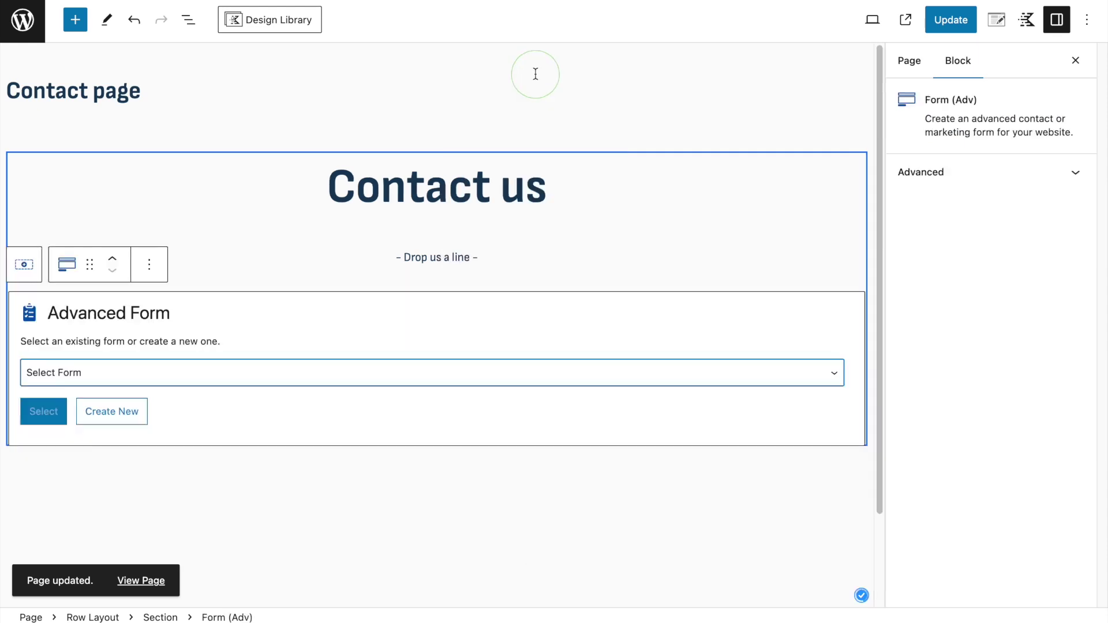
Step: Create a new form with the Contact layout, the Basic style and the title "Contact Form"
left_click(107, 410)
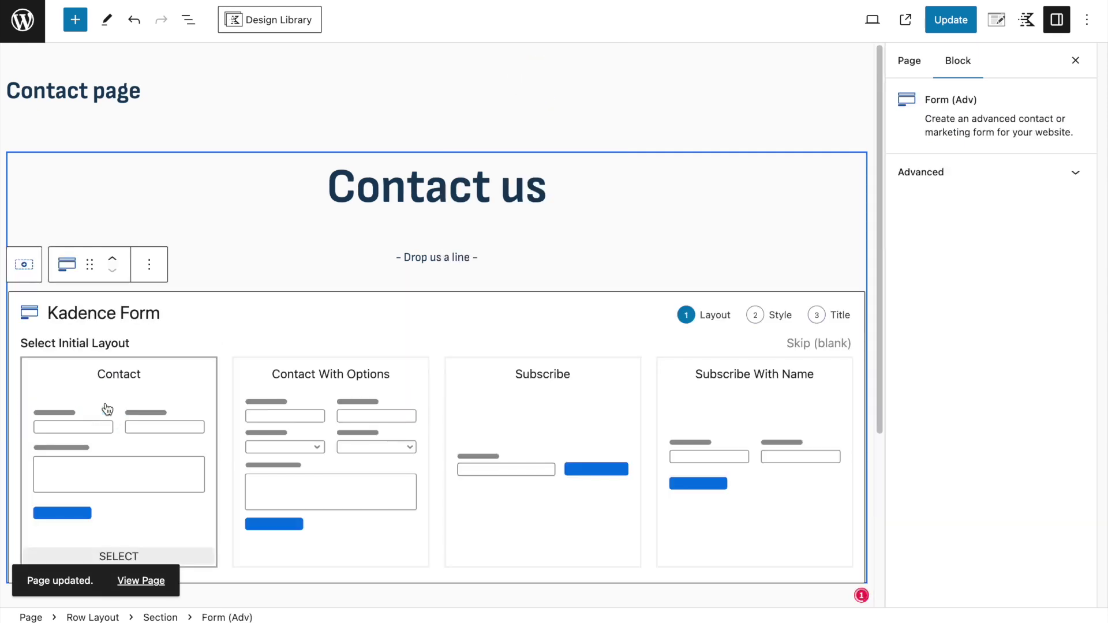
scroll(324, 312, "down", 3)
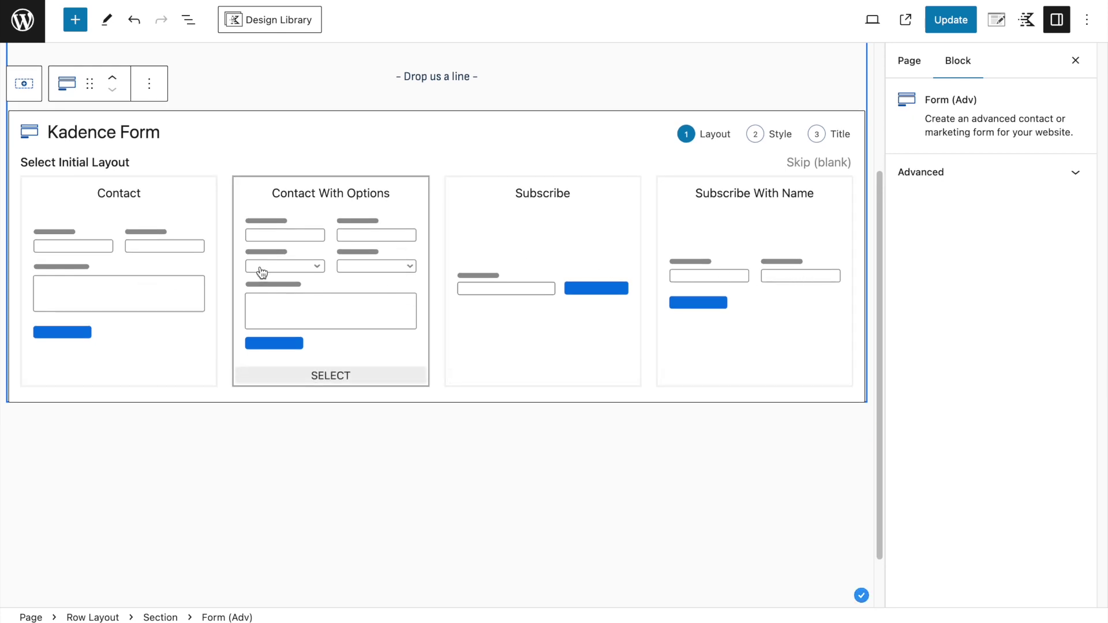
left_click(102, 259)
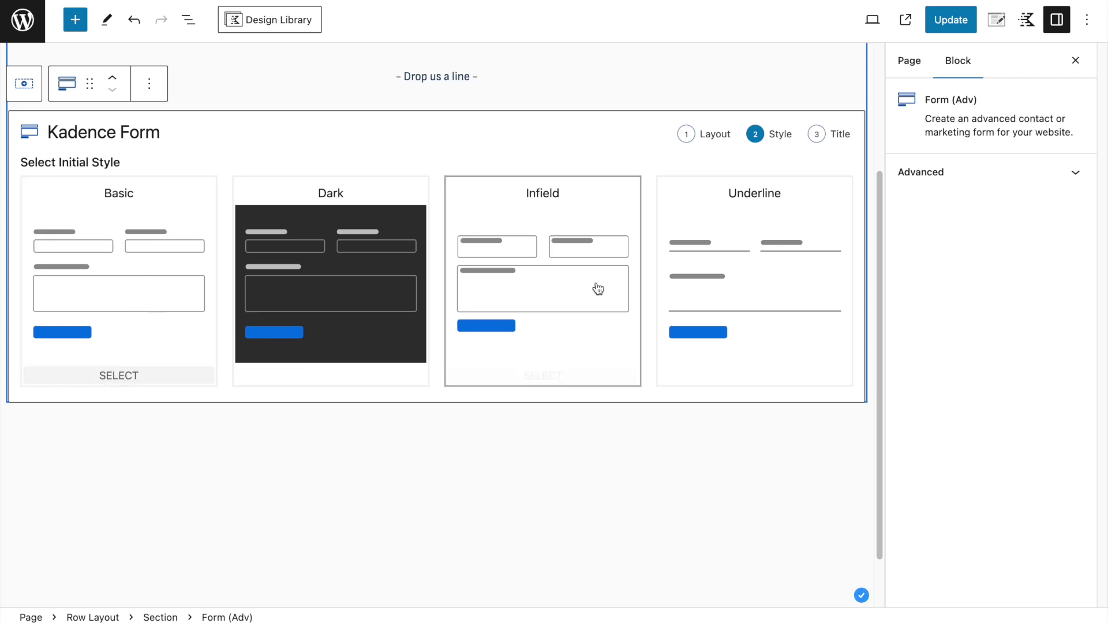
left_click(91, 269)
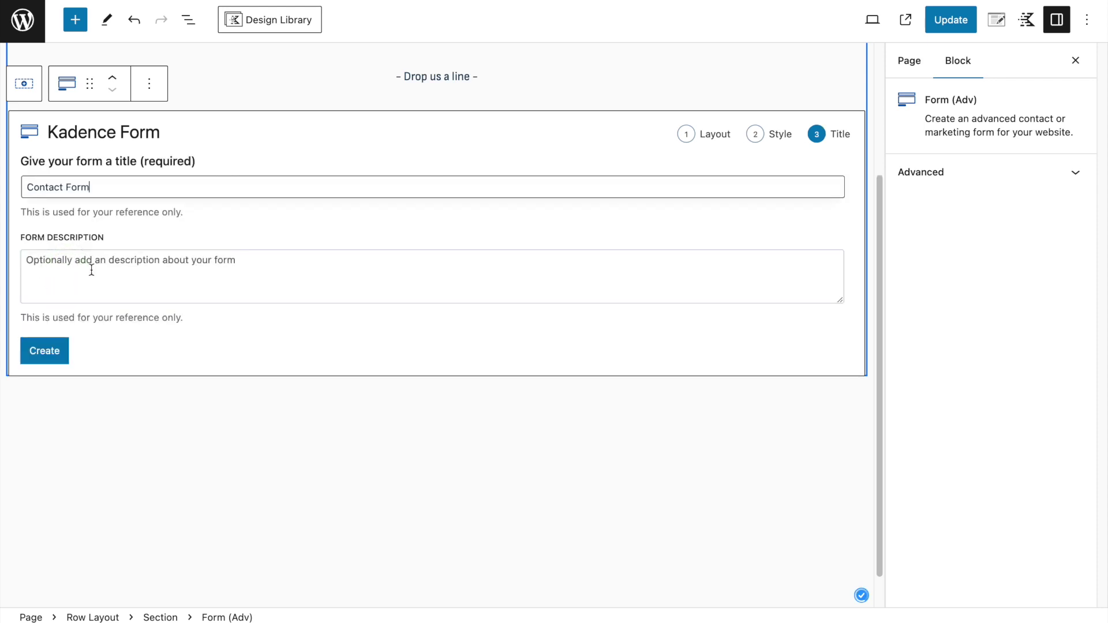
left_click(64, 346)
scroll(260, 366, "up", 3)
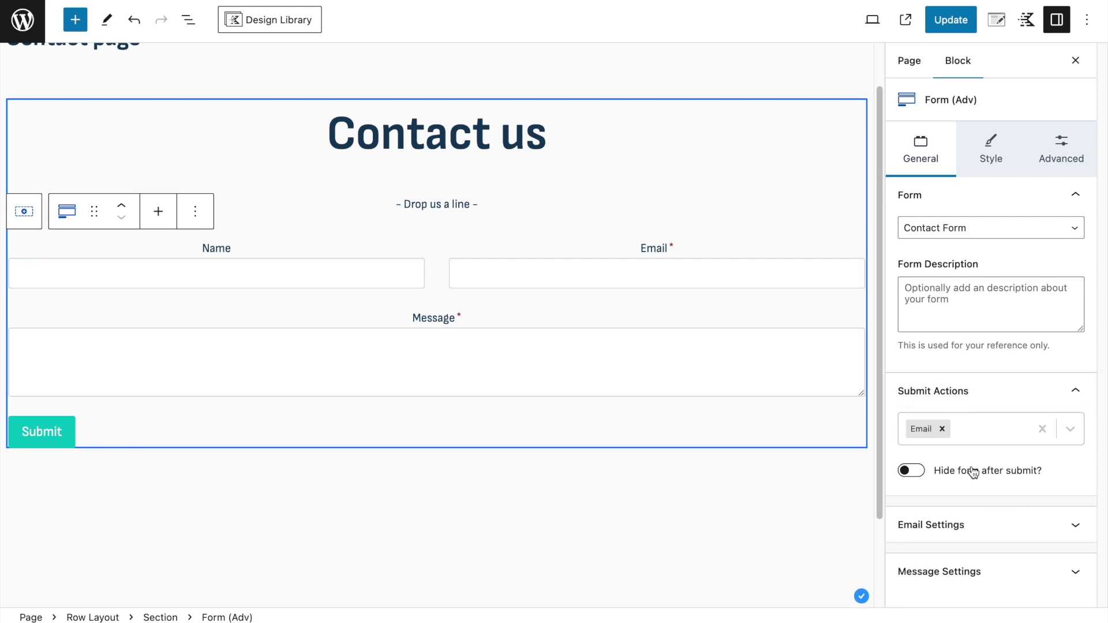
Step: Set the form's input color and placeholder color to the dark navy palette color 173D5C
left_click(992, 154)
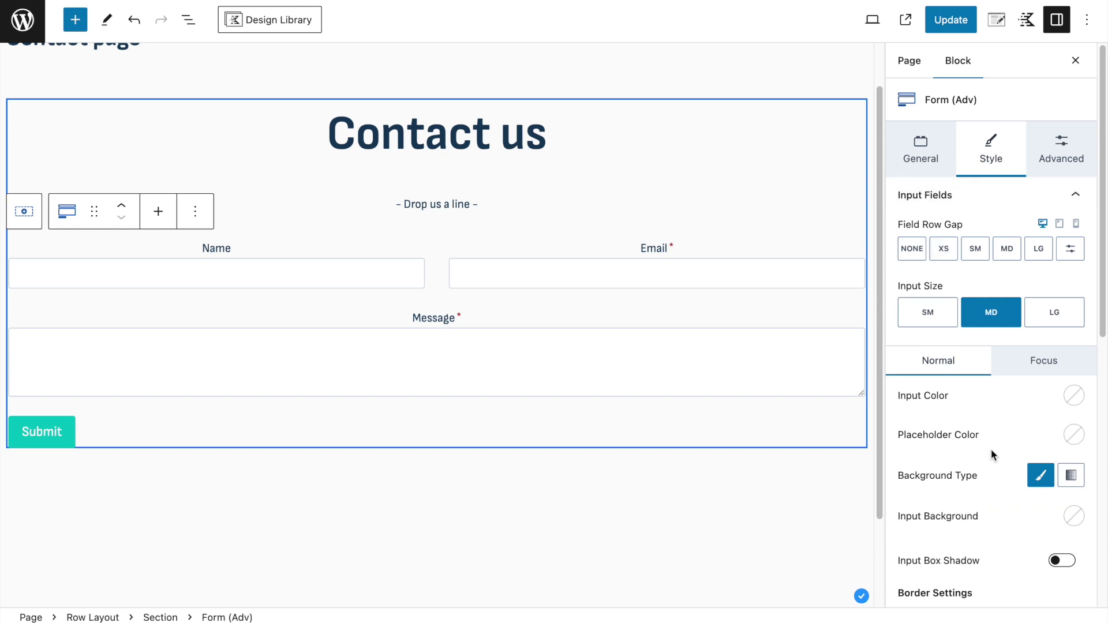
left_click(1081, 403)
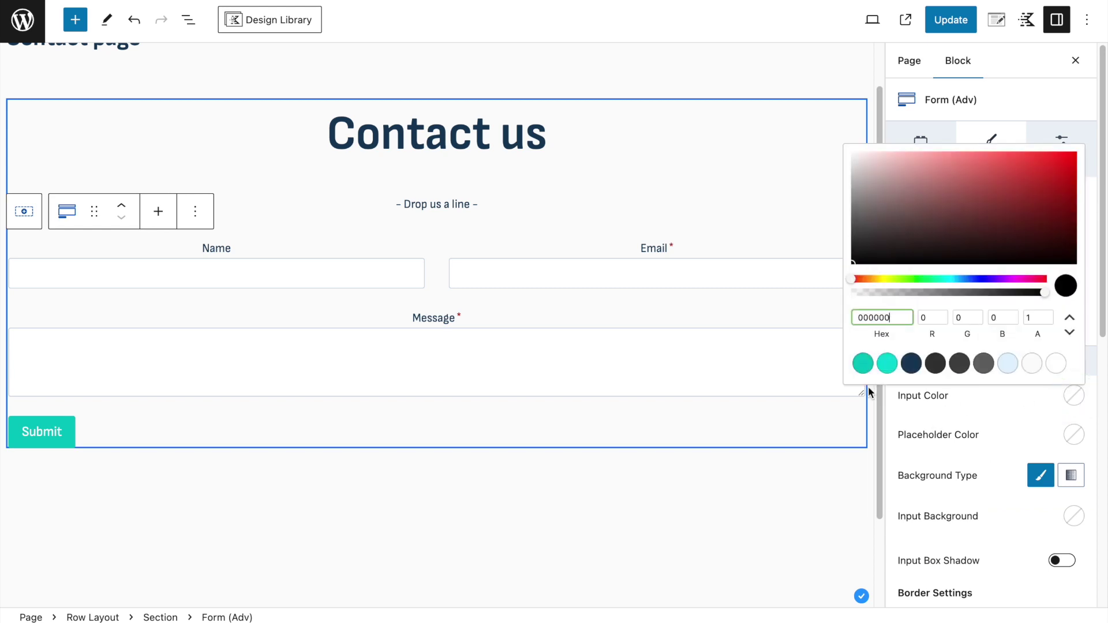
left_click(911, 363)
left_click(1074, 435)
left_click(1074, 435)
left_click(911, 403)
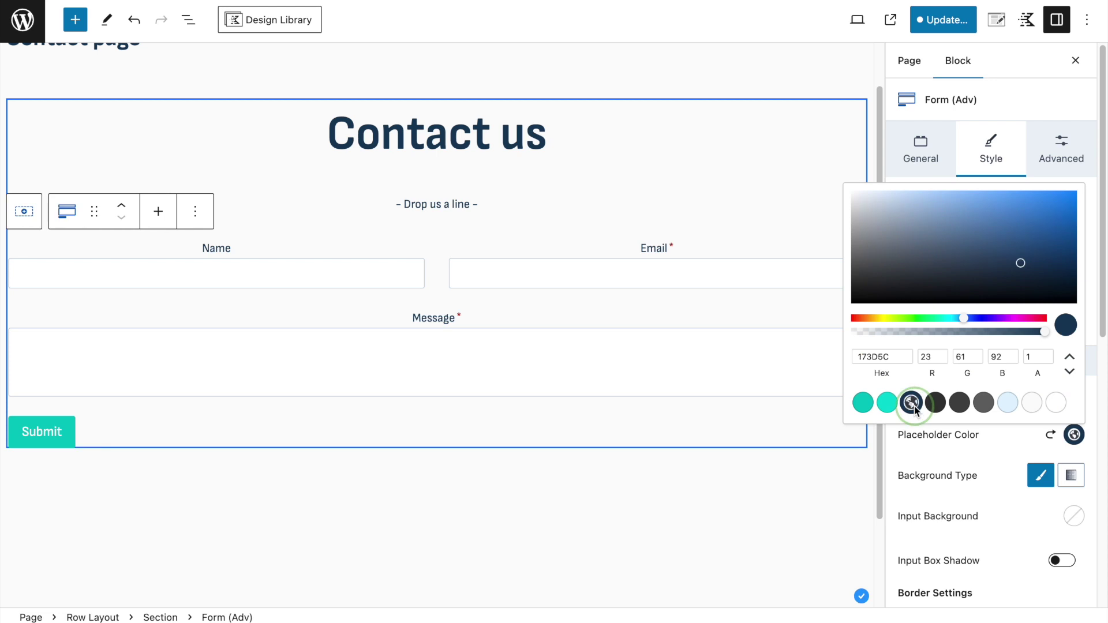
left_click(994, 446)
scroll(998, 501, "down", 1)
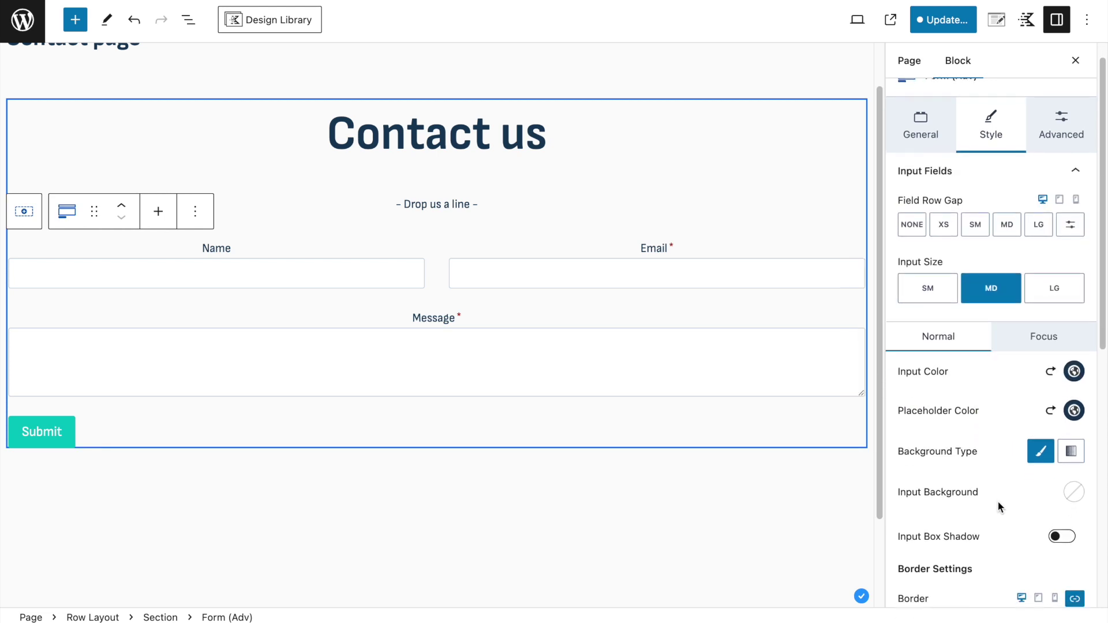
scroll(998, 500, "down", 2)
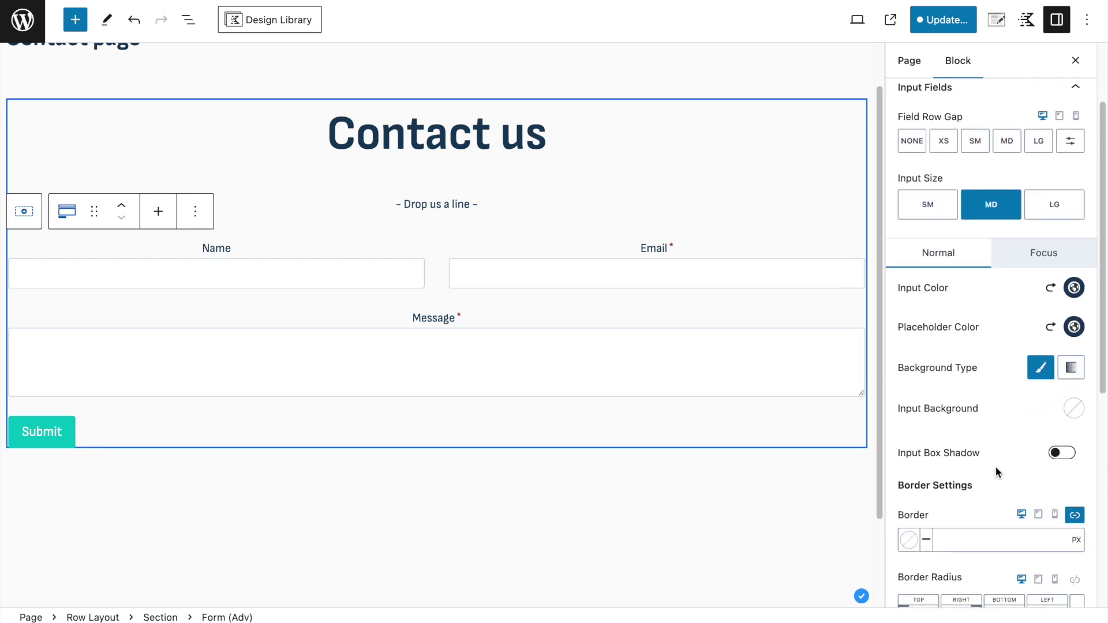
Step: Set the form's background to the bright turquoise palette color 03D9D4 and update the page
scroll(994, 465, "up", 3)
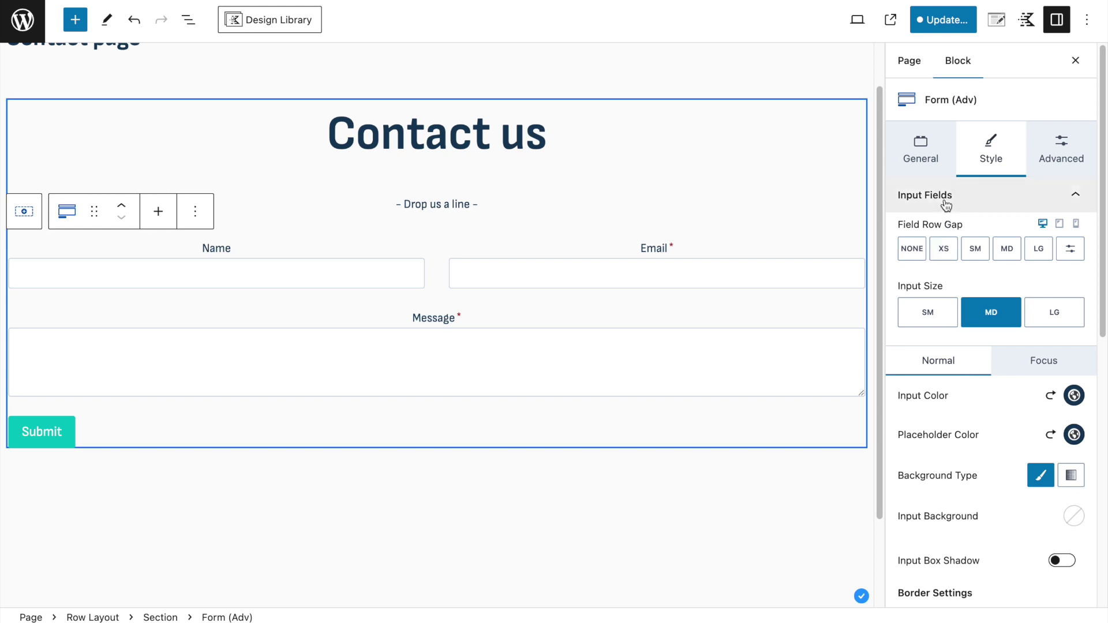
left_click(946, 199)
left_click(959, 371)
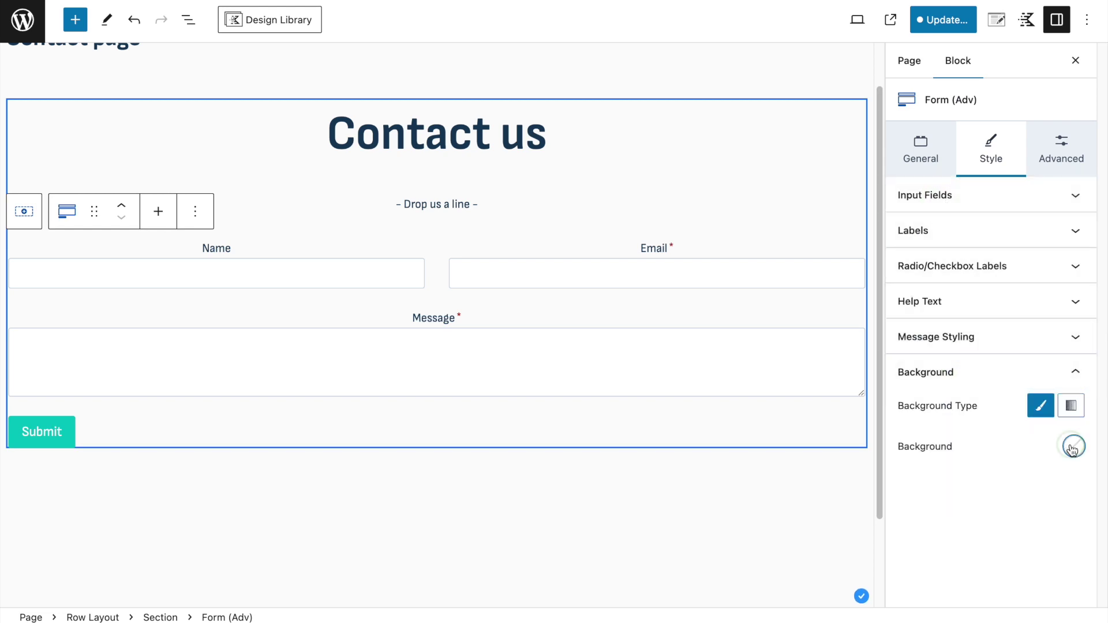
left_click(1072, 445)
left_click(887, 414)
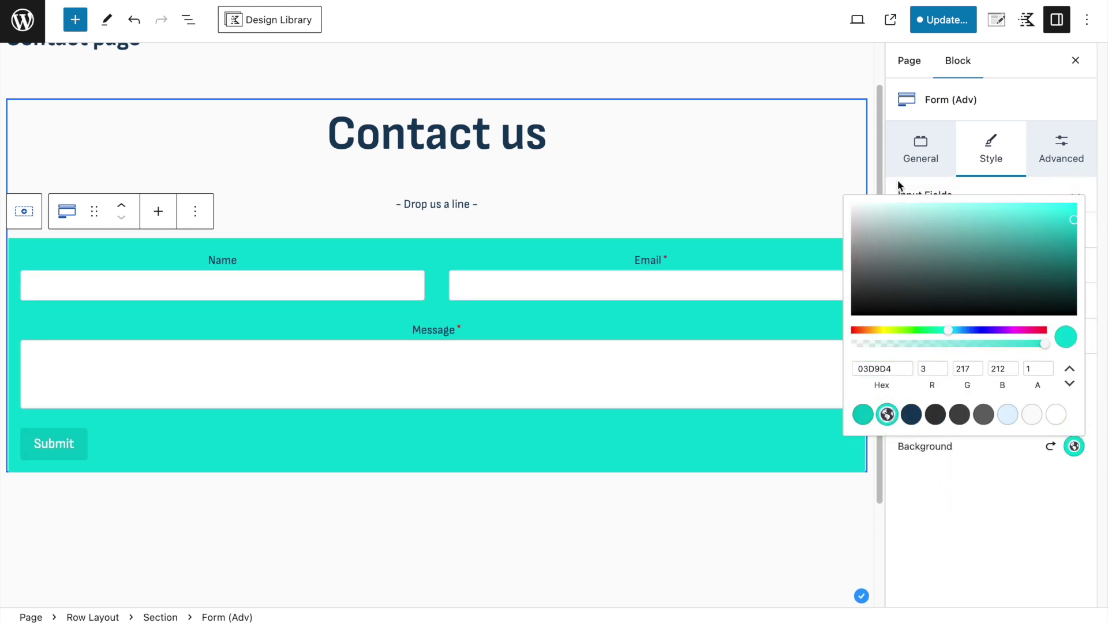
left_click(943, 21)
left_click(943, 22)
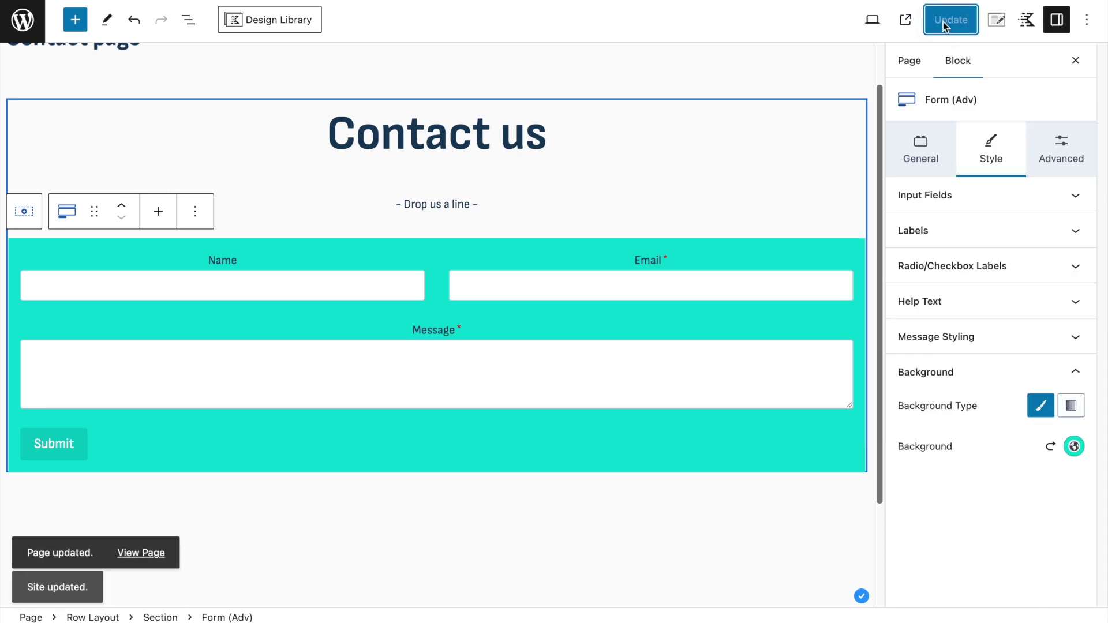
Step: View the live contact page and check the form's appearance against the rest of the layout
left_click(905, 20)
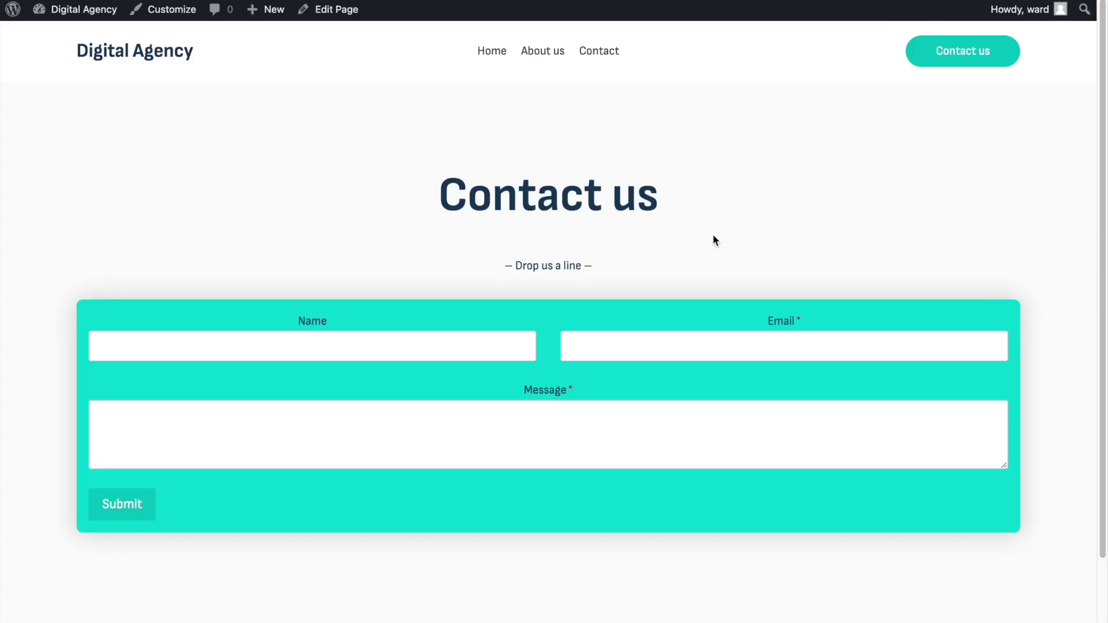
scroll(713, 239, "down", 2)
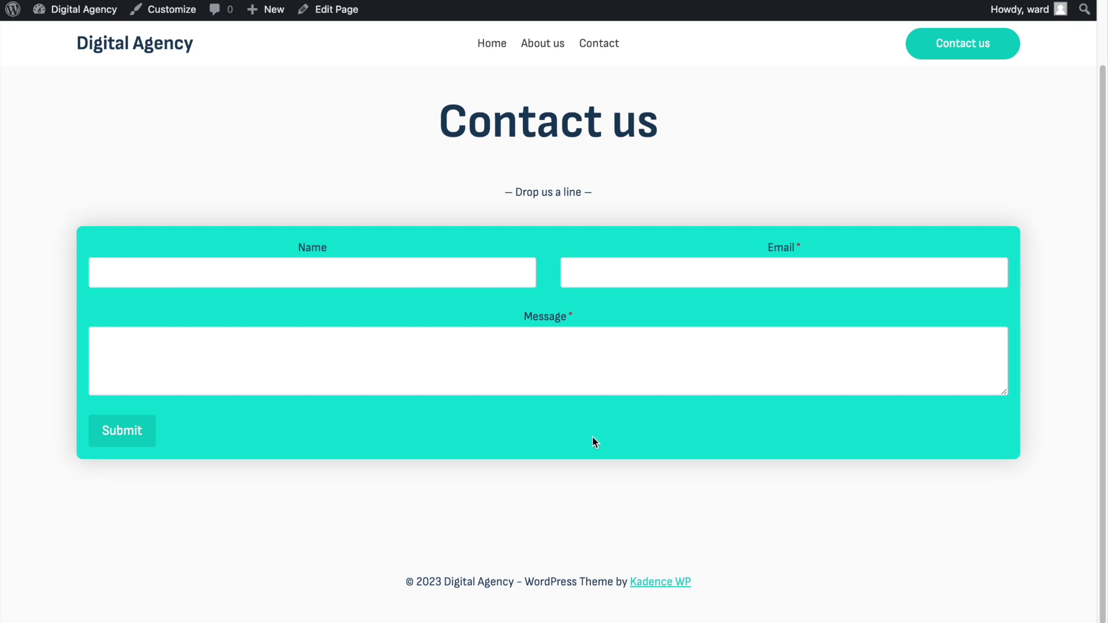
scroll(600, 442, "up", 1)
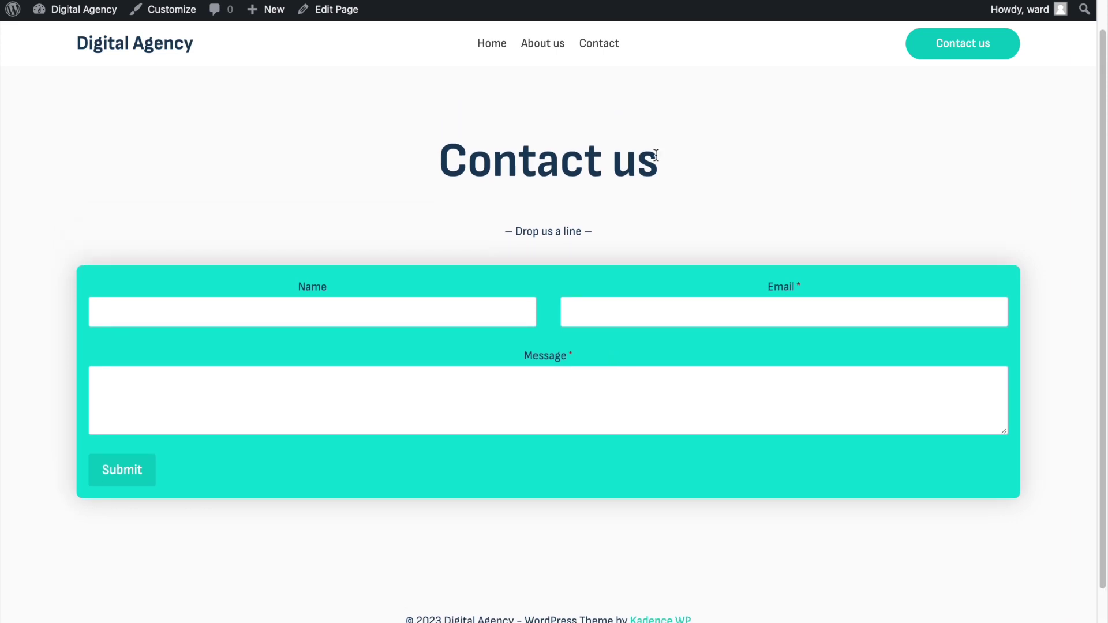
scroll(656, 151, "up", 1)
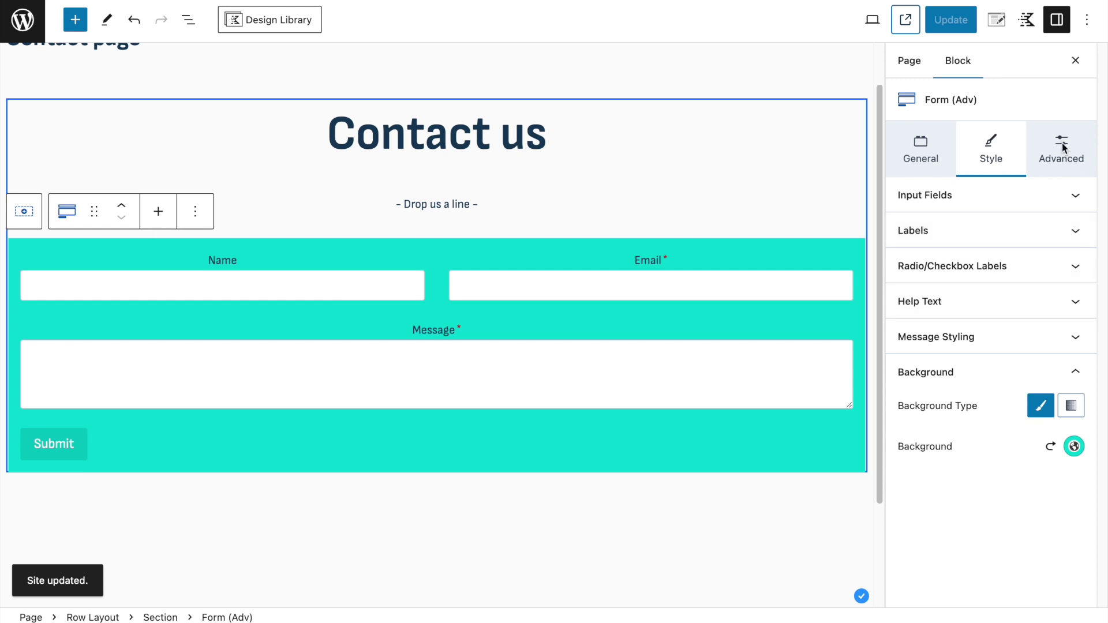
Step: Limit the contact form's max width to 600 px and update the page
left_click(1063, 148)
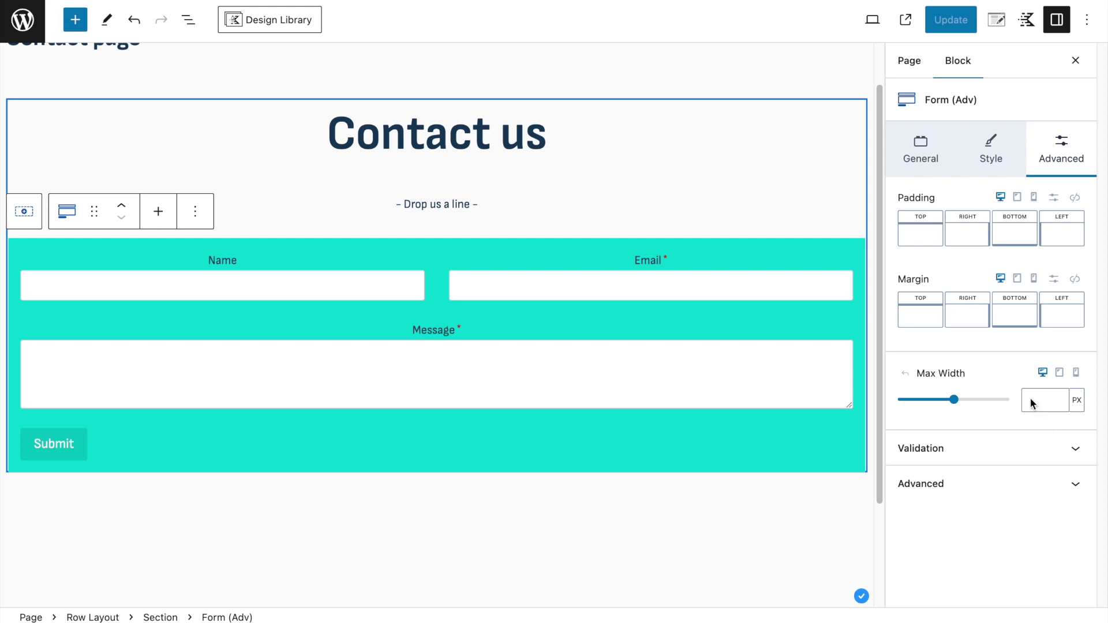
type("600")
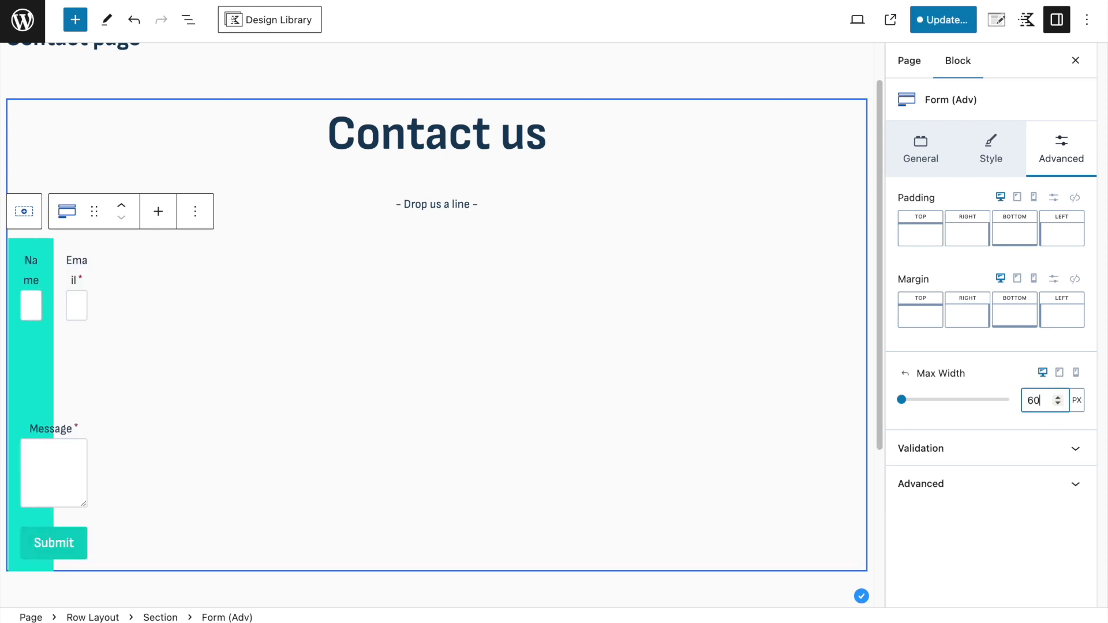
left_click(937, 20)
left_click(945, 20)
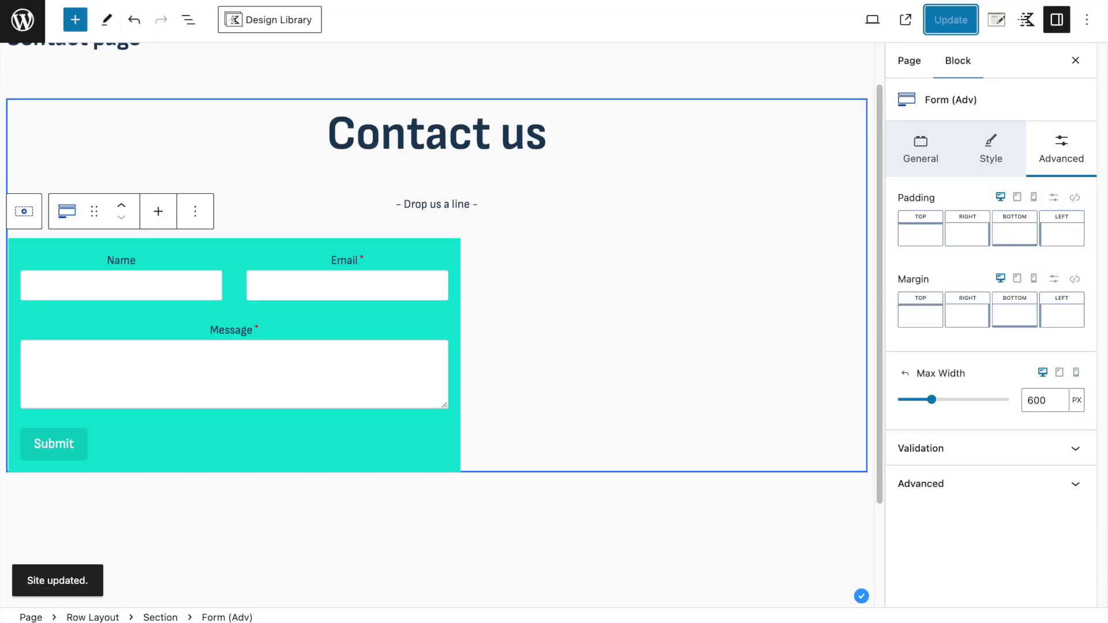
Step: Set the form's background to the light blue palette color E0F3FF and update the page
left_click(969, 162)
left_click(1073, 446)
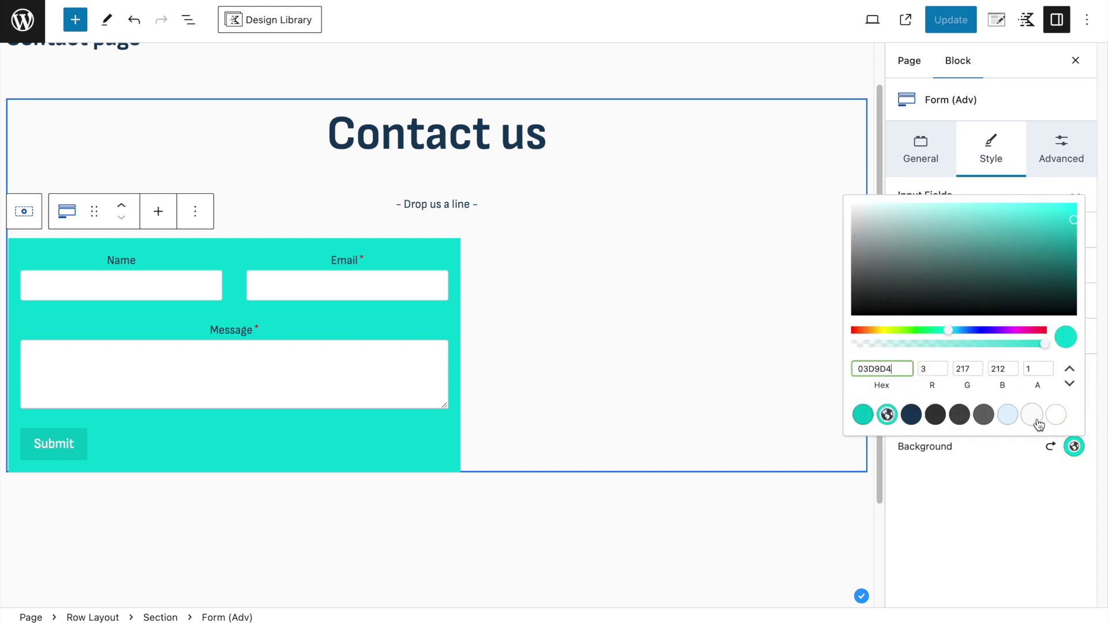
left_click(1032, 414)
left_click(1008, 415)
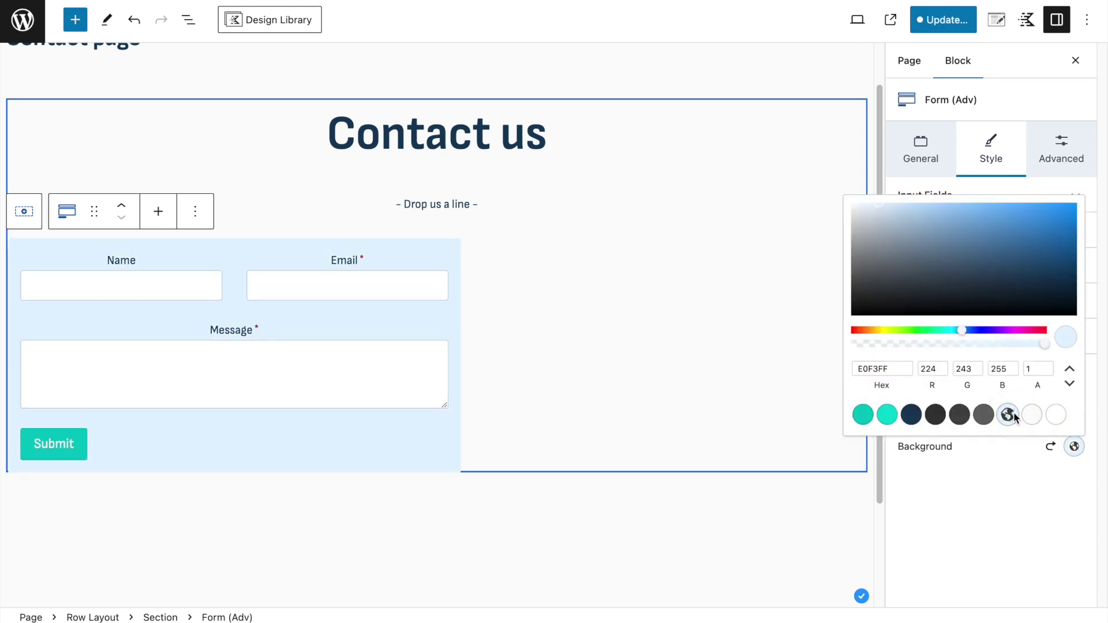
left_click(943, 20)
left_click(947, 19)
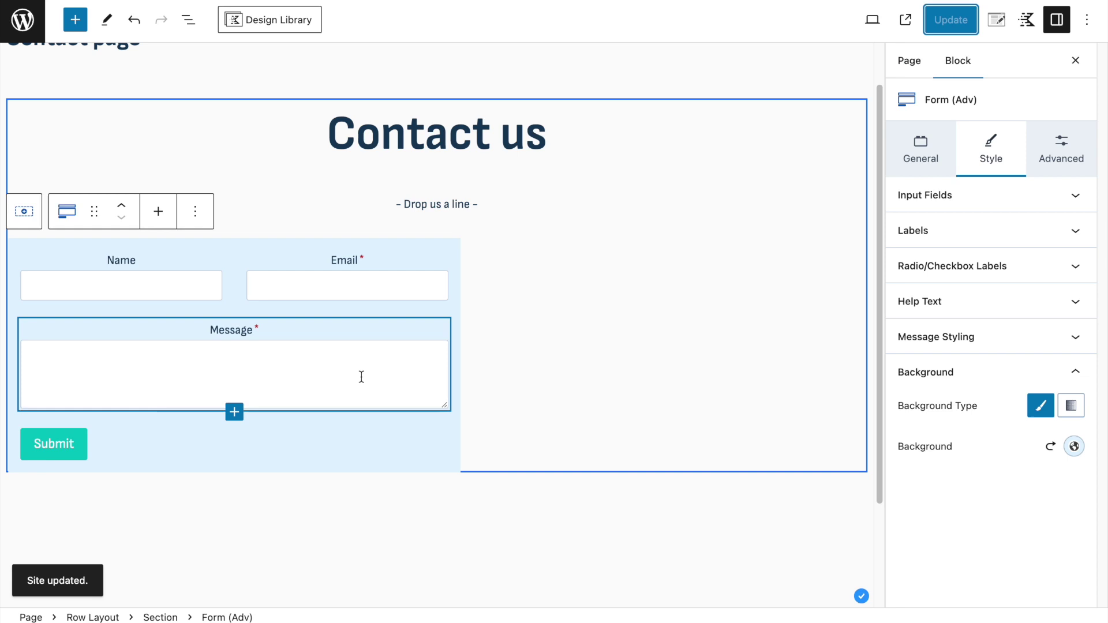
Step: Link the border radius corners of the form's input fields and set the radius to 8 px
left_click(921, 157)
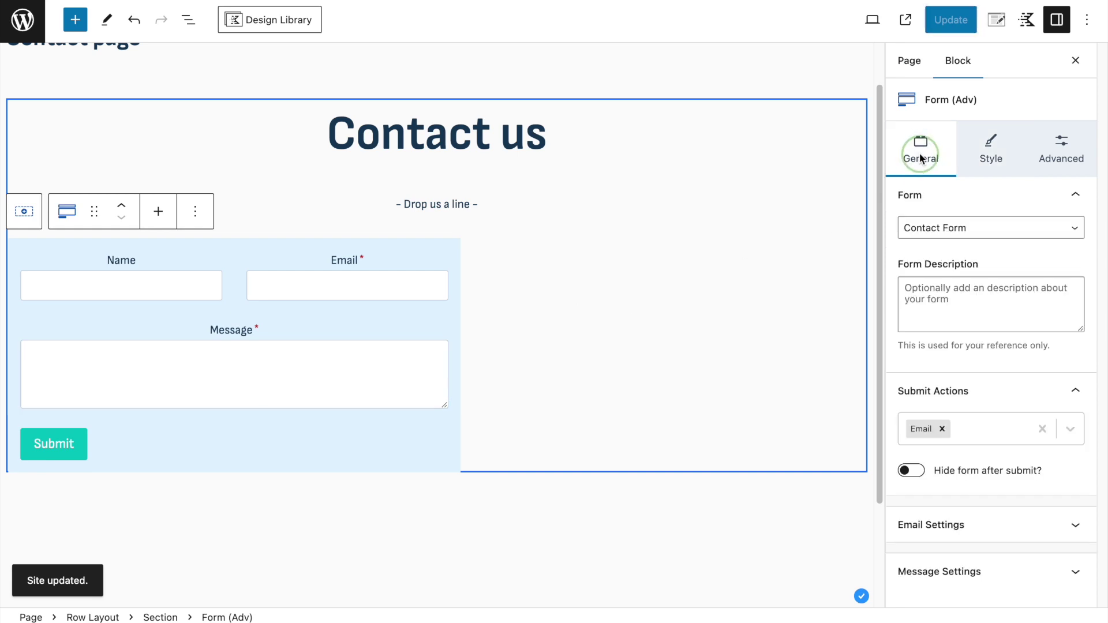
left_click(998, 172)
left_click(949, 207)
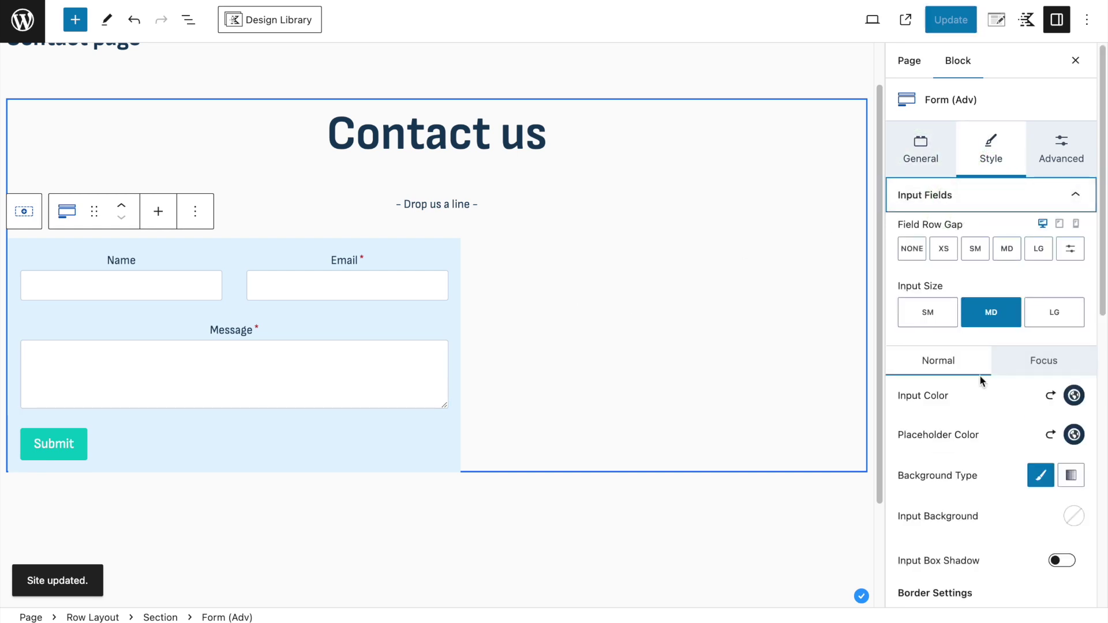
scroll(978, 375, "down", 5)
scroll(978, 466, "down", 1)
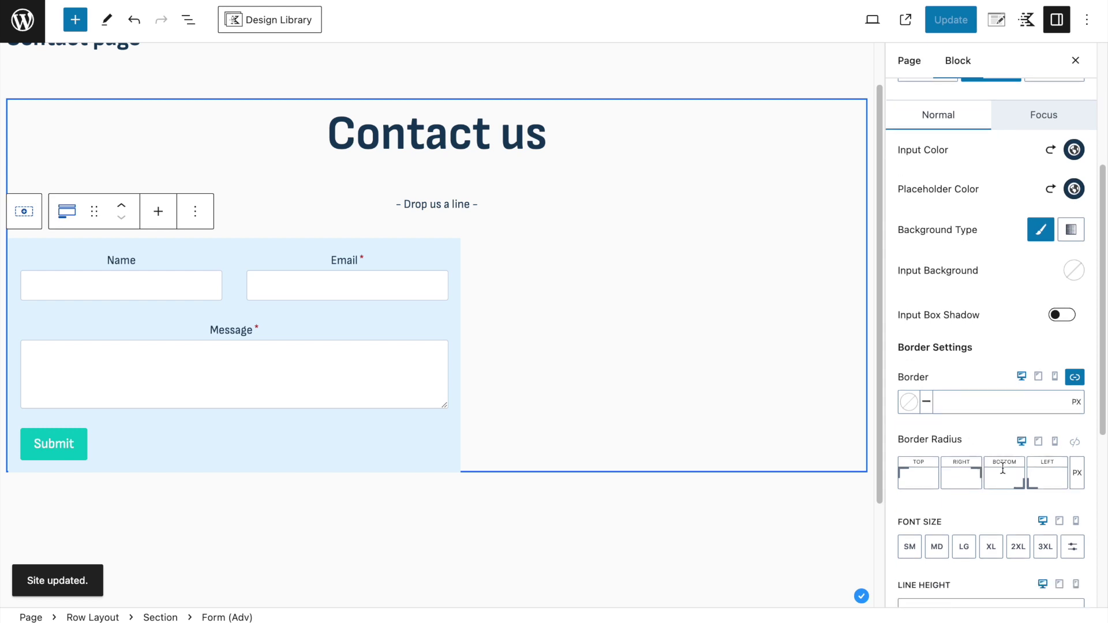
left_click(1074, 442)
left_click(1034, 466)
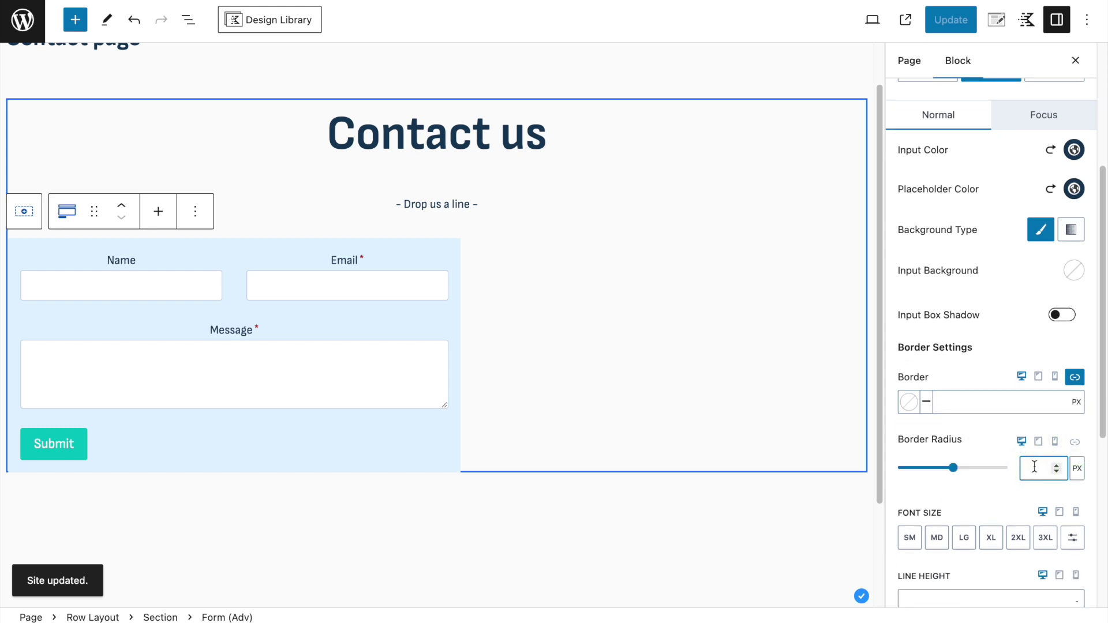
type("8")
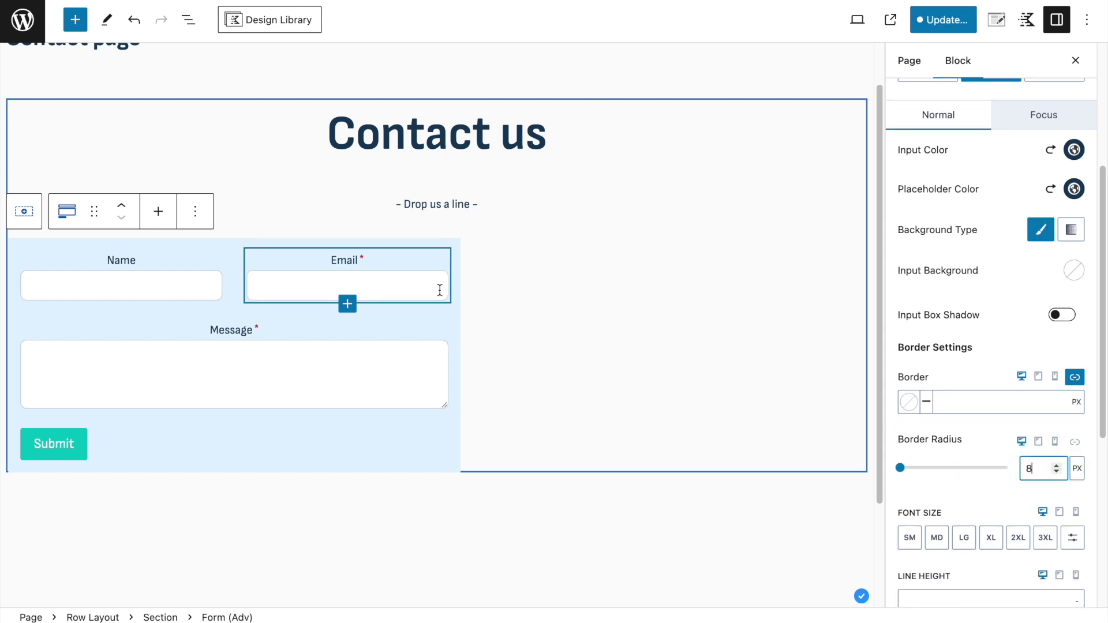
scroll(1032, 462, "down", 5)
scroll(1042, 491, "down", 4)
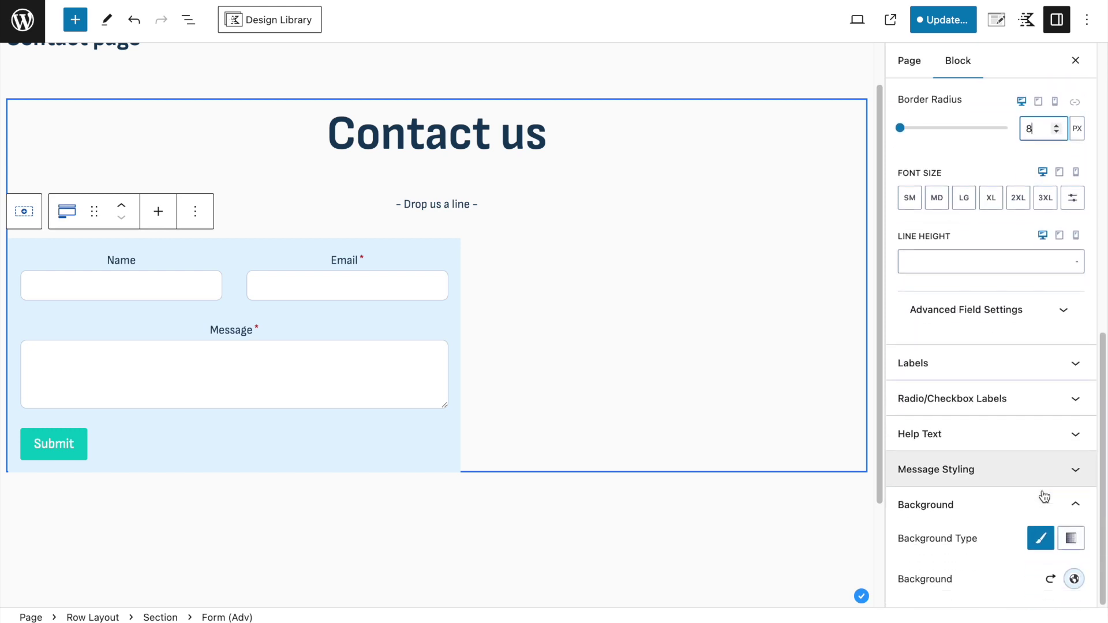
Step: Update the page and reload the live contact page to check the restyled form
left_click(931, 22)
left_click(931, 23)
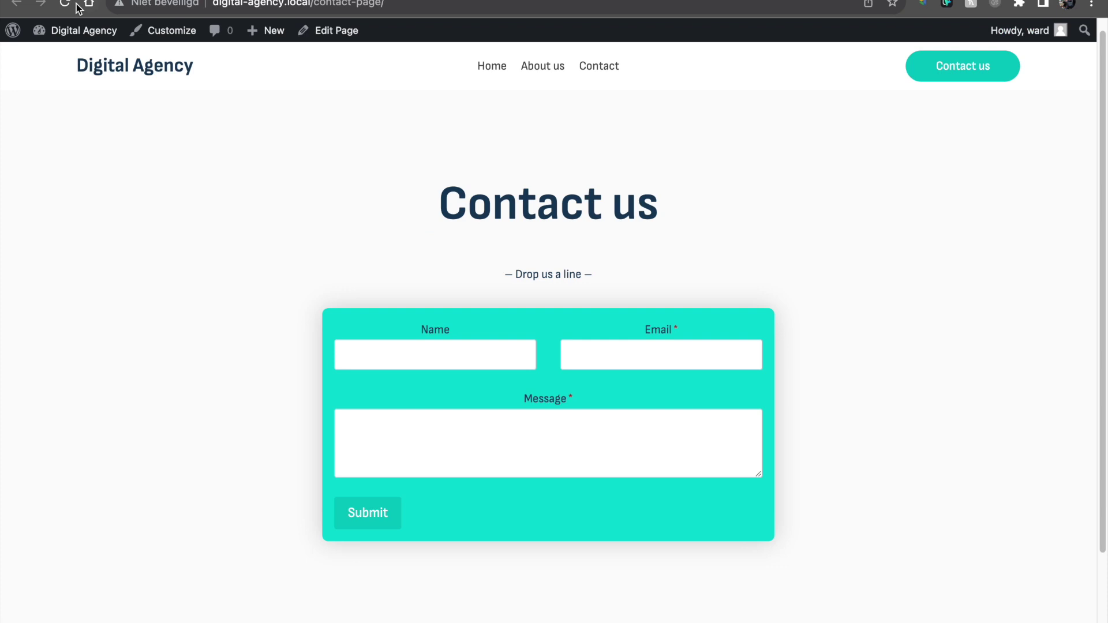
key("super+r")
scroll(526, 283, "down", 3)
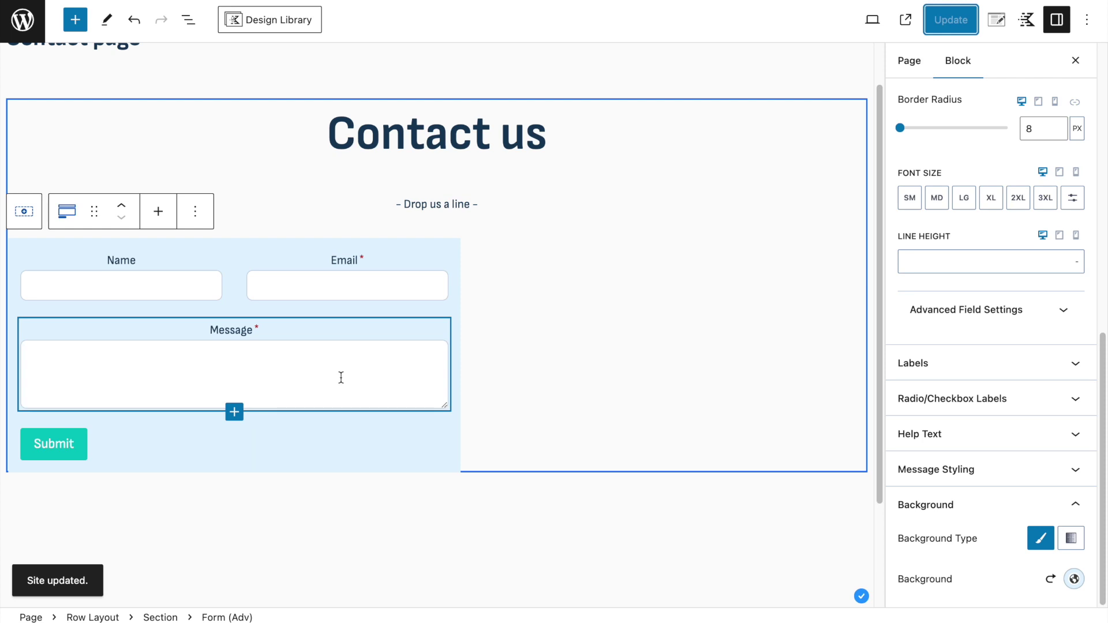
Step: Make the form's Submit button inherit the Theme style, update the page and check it live
left_click(95, 442)
left_click(1072, 282)
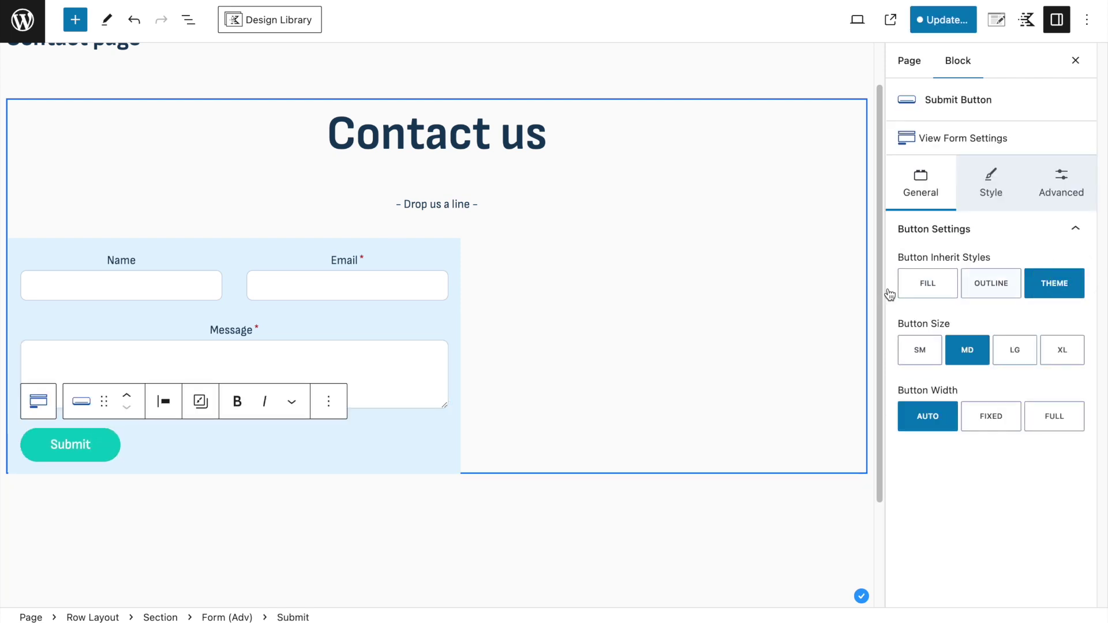
left_click(949, 28)
left_click(946, 21)
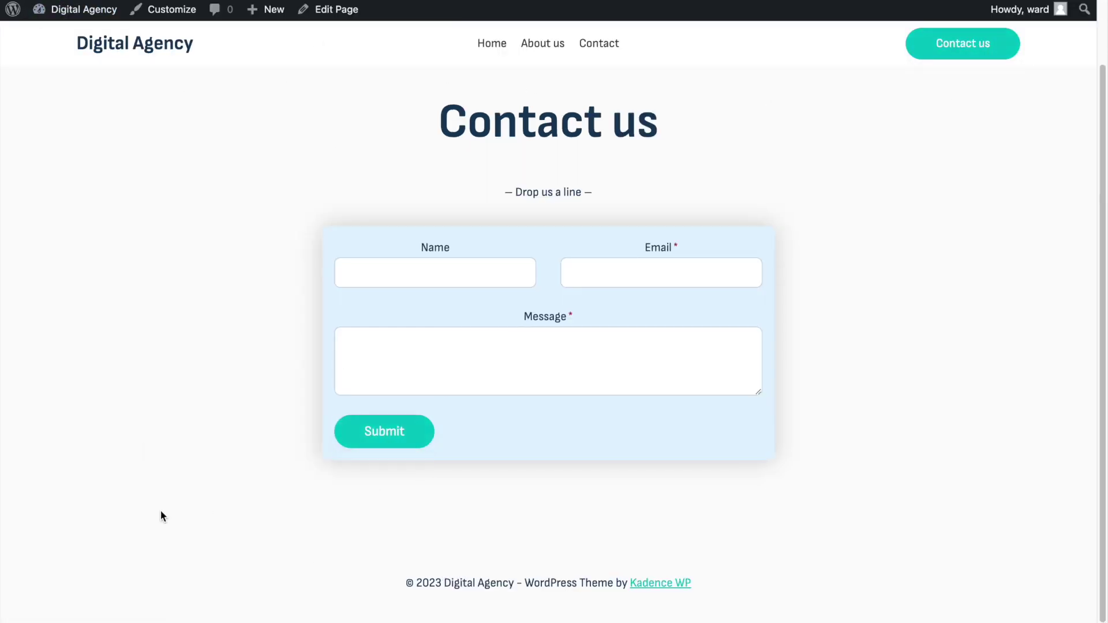
scroll(196, 340, "up", 1)
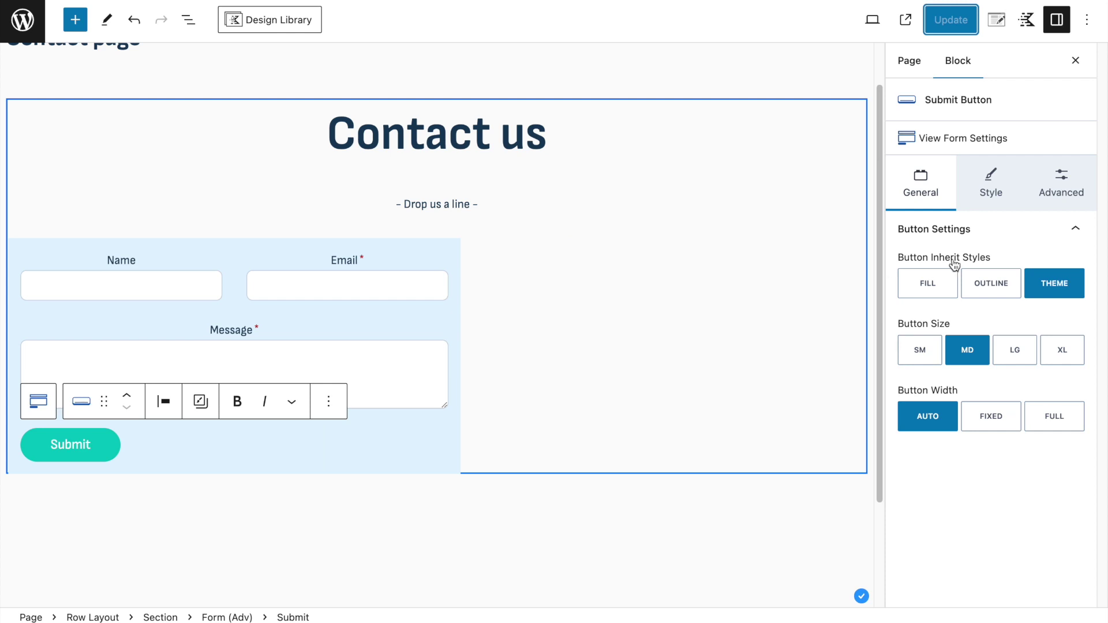
Step: Set the form's padding to Large 48px on all sides and update the page
left_click(1055, 184)
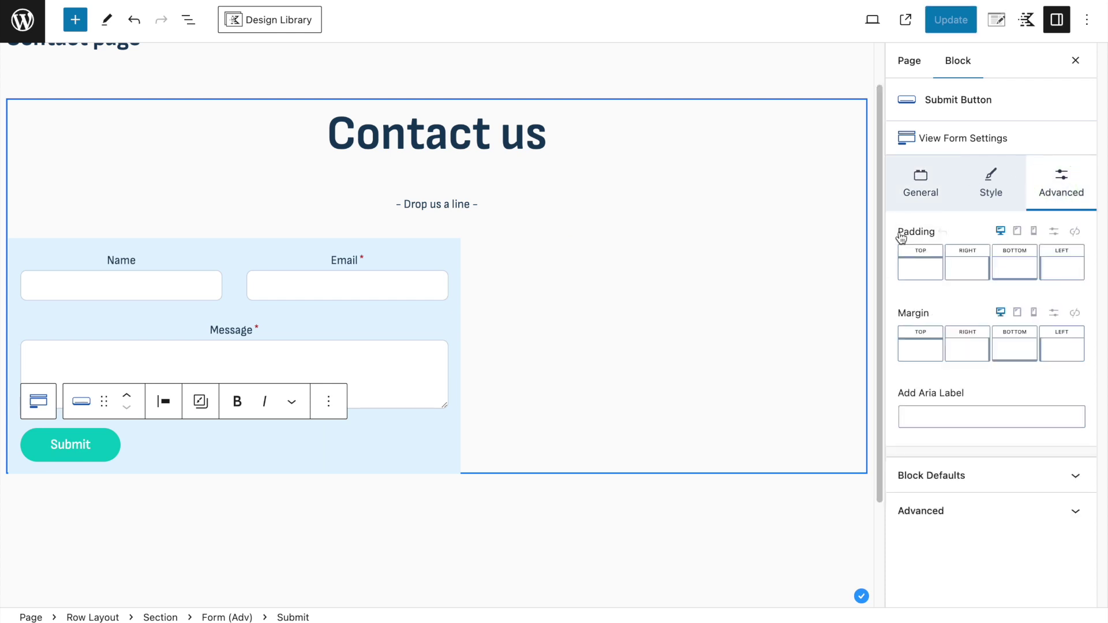
left_click(944, 138)
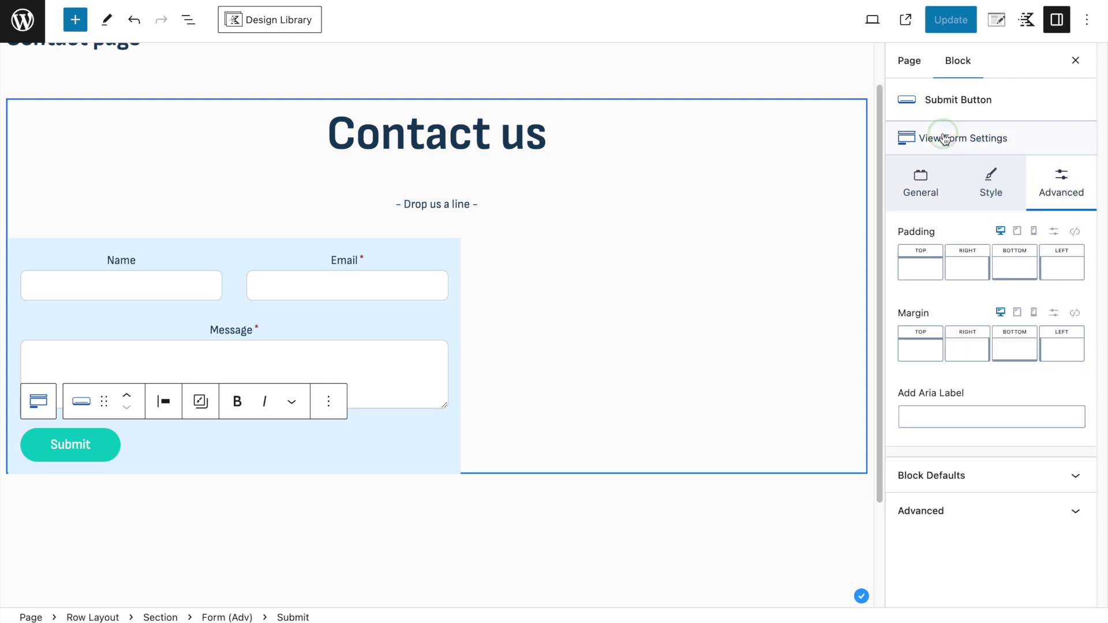
left_click(1076, 159)
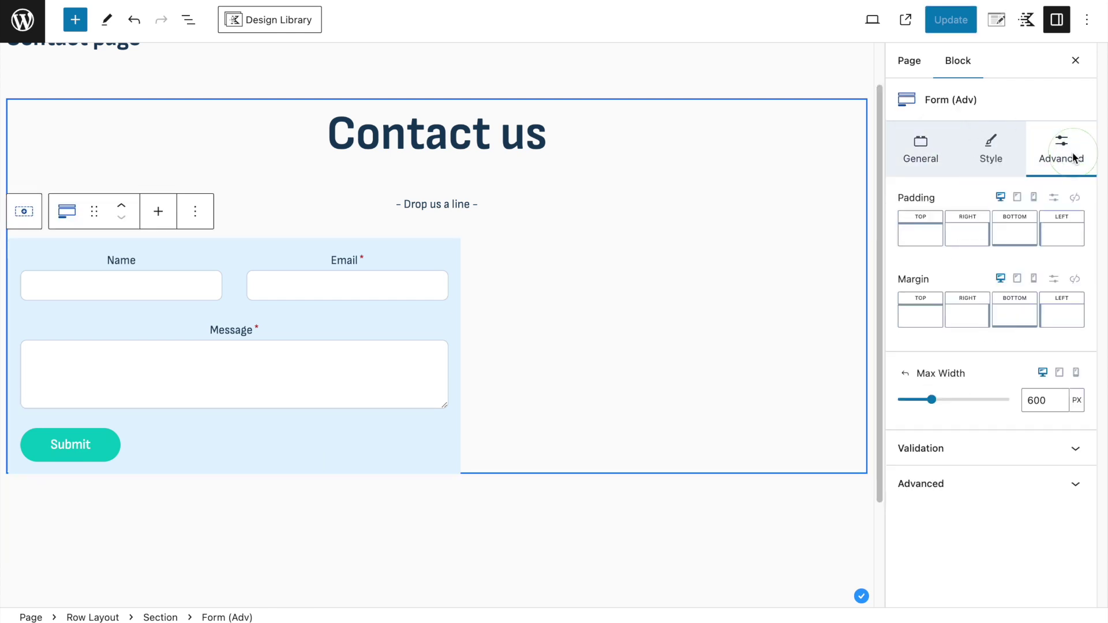
left_click(1076, 199)
left_click_drag(900, 243, 971, 243)
left_click(934, 23)
left_click(930, 23)
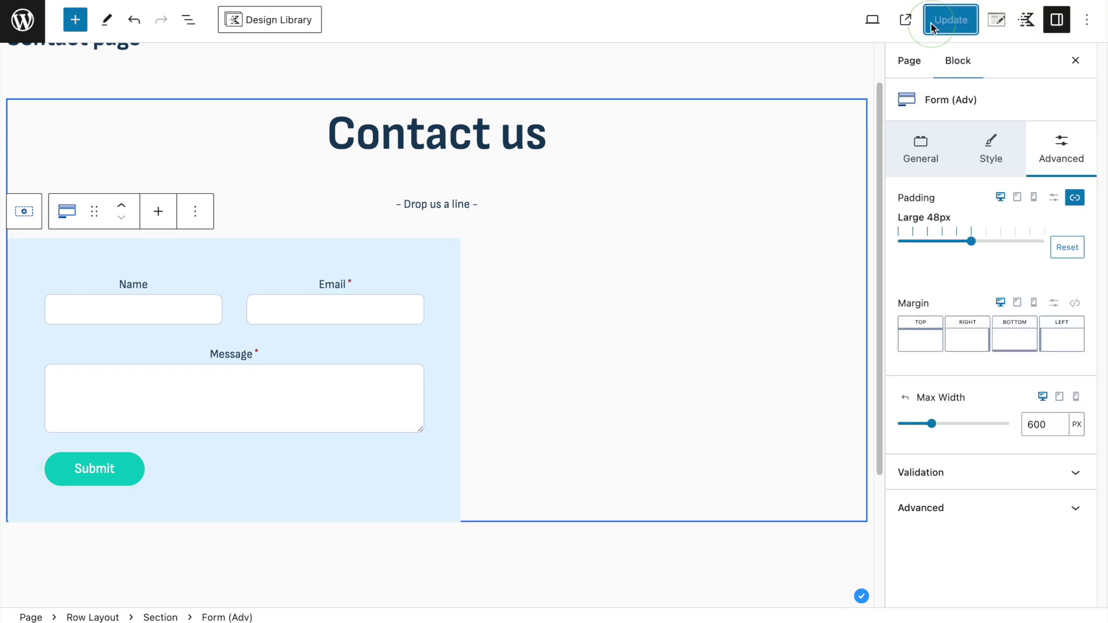
Step: Set the field row gap of the form's input fields to MD
left_click(1007, 153)
left_click(924, 156)
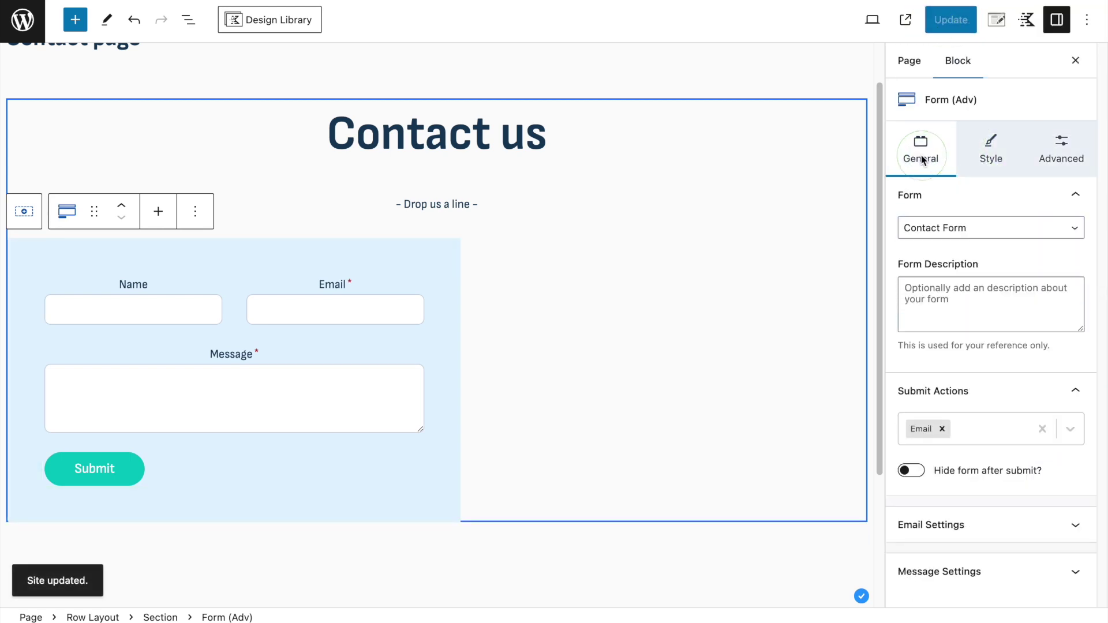
left_click(988, 151)
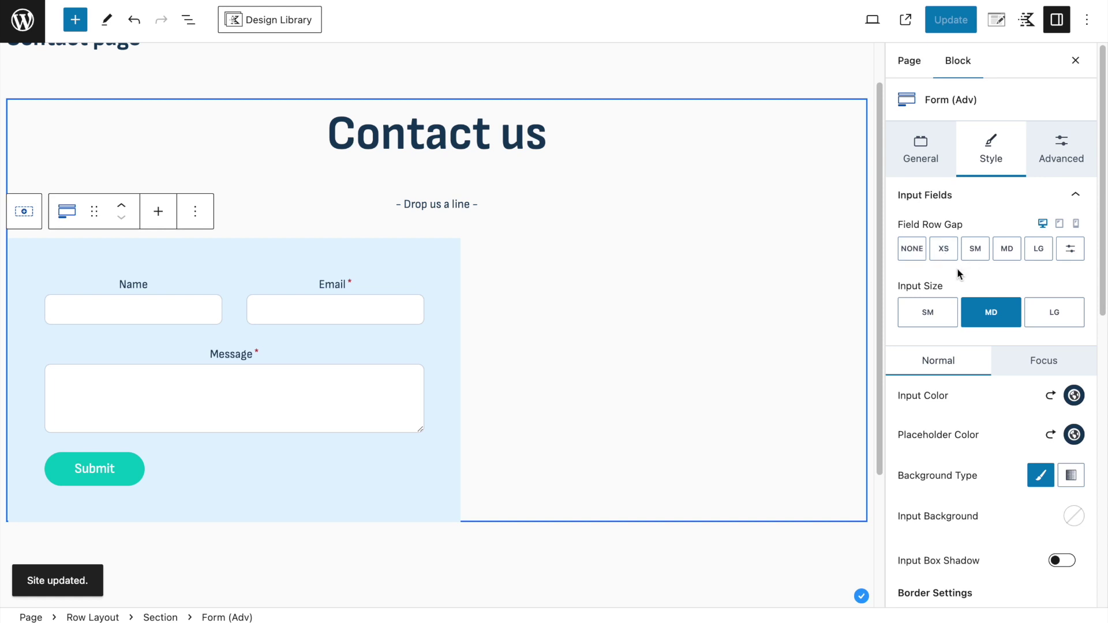
left_click(998, 255)
left_click(992, 315)
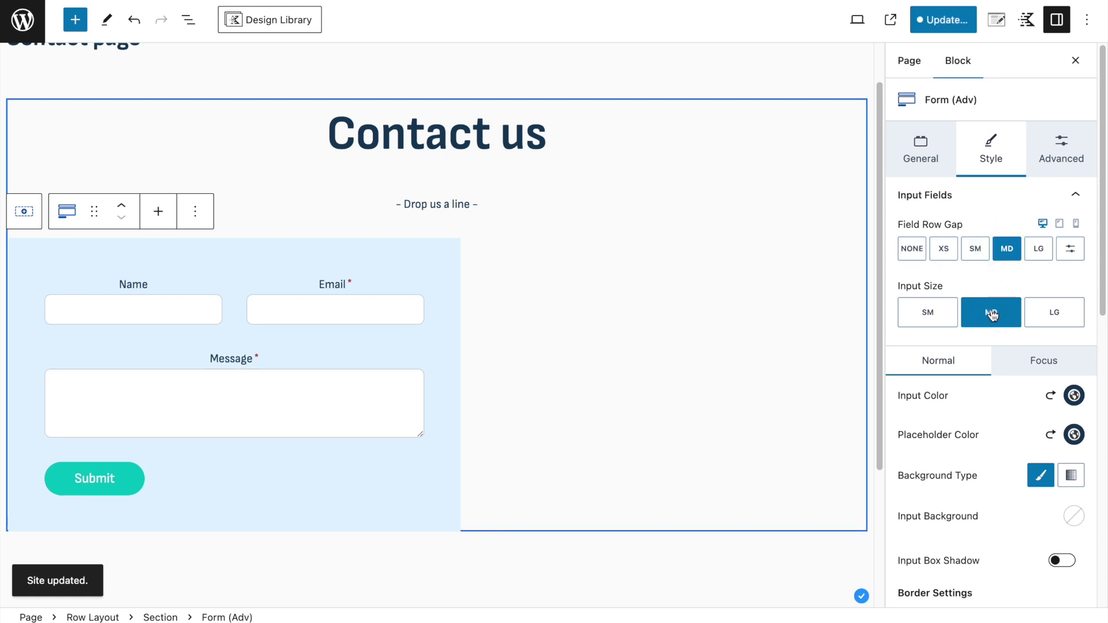
Step: Set the input background of the form fields to the white palette color
scroll(991, 315, "down", 2)
left_click(1083, 436)
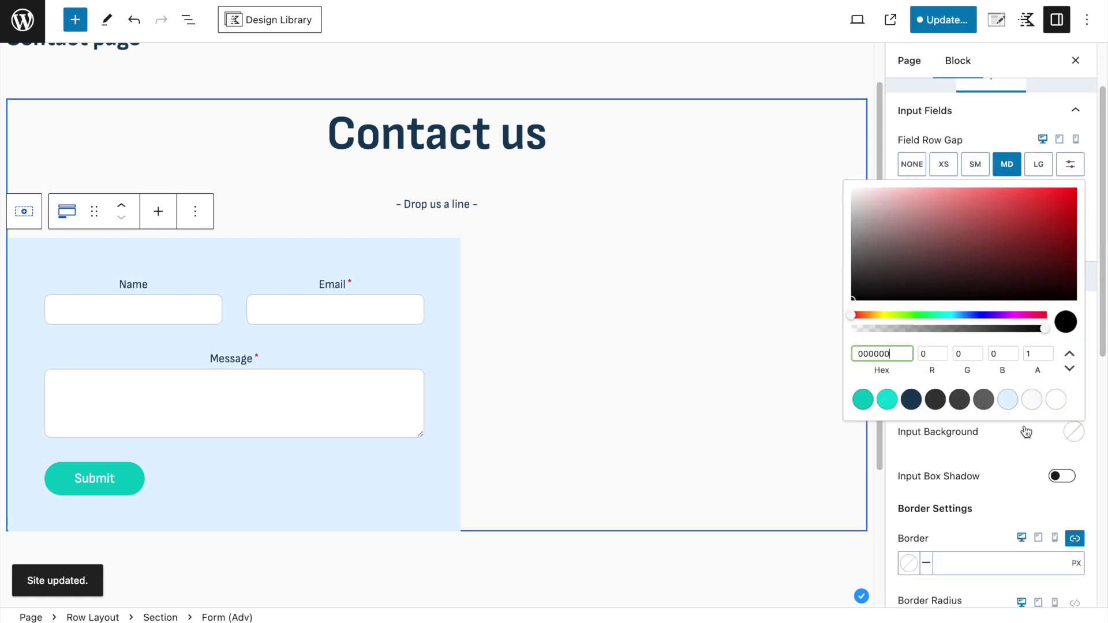
left_click(1058, 398)
left_click(1010, 455)
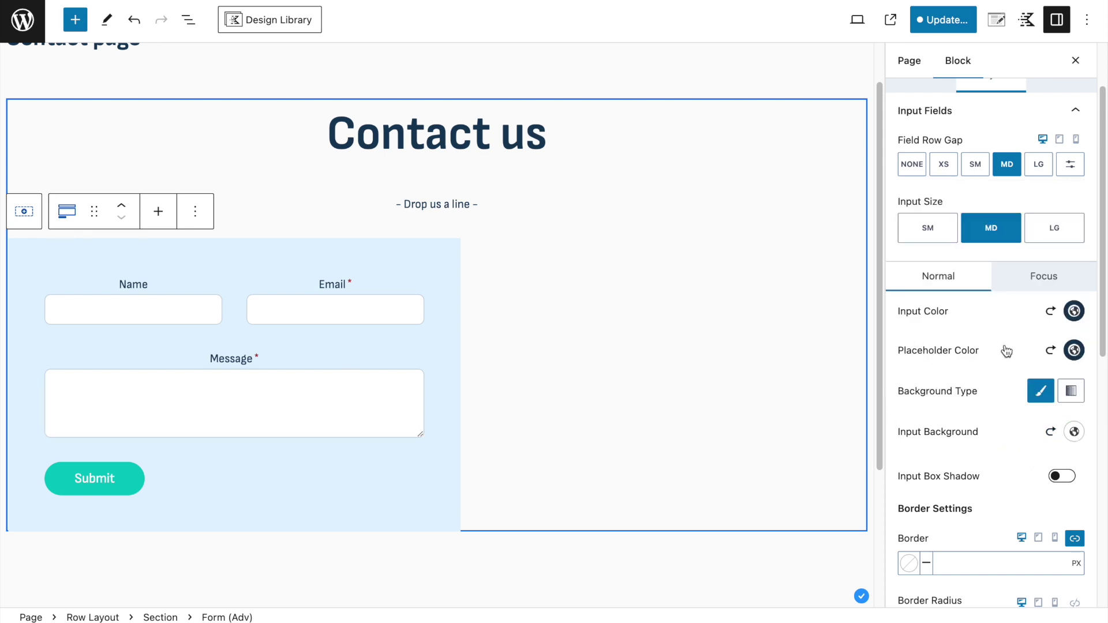
Step: Set the border width of the form's input fields to 0 px on all sides
scroll(1006, 351, "down", 2)
left_click(957, 470)
type("0")
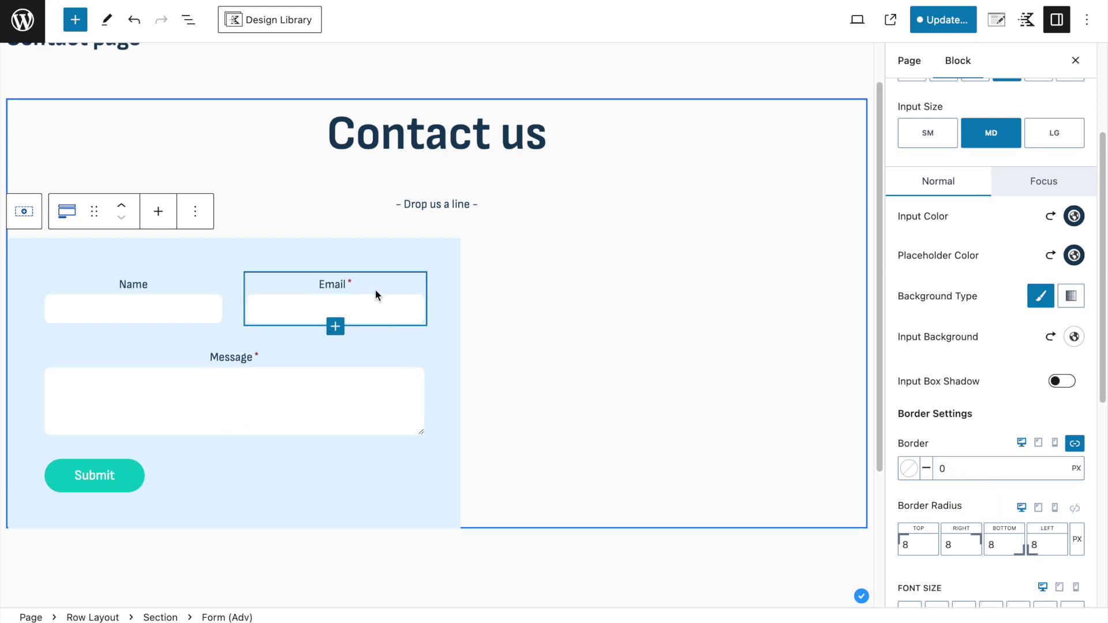
Step: Re-enter the input fields' border width as 0 px and set their font size to SM
key("BackSpace")
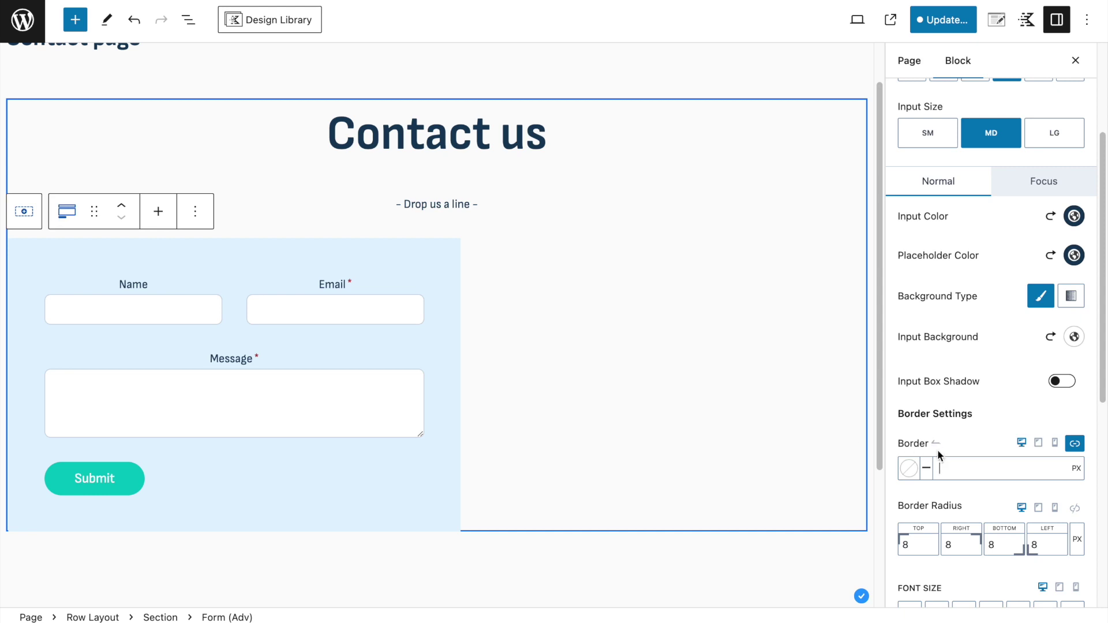
type("0")
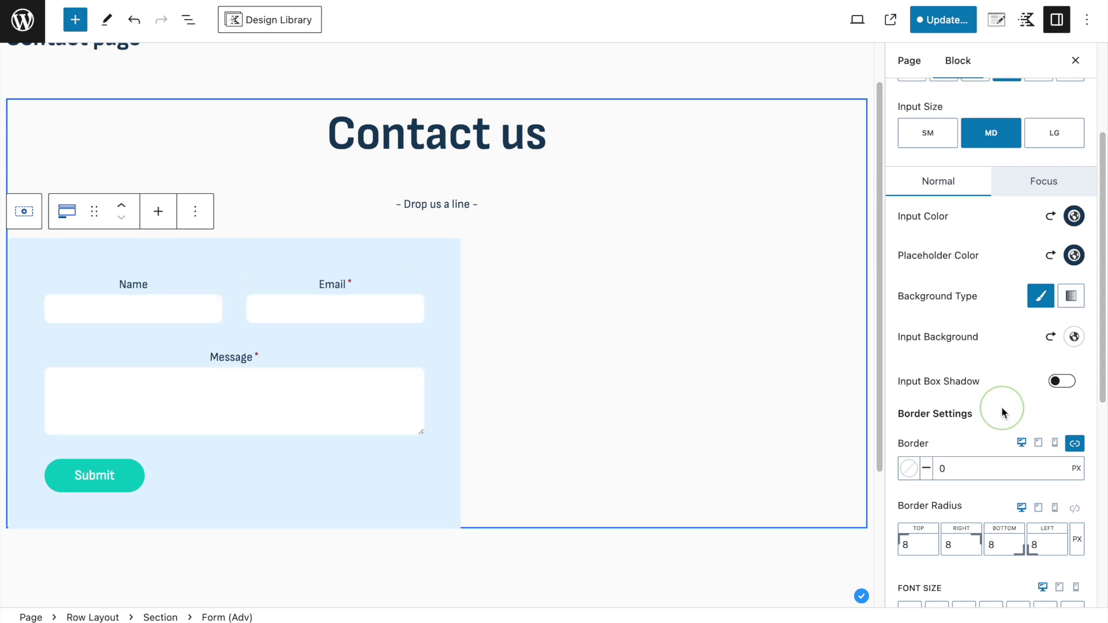
scroll(1001, 409, "down", 5)
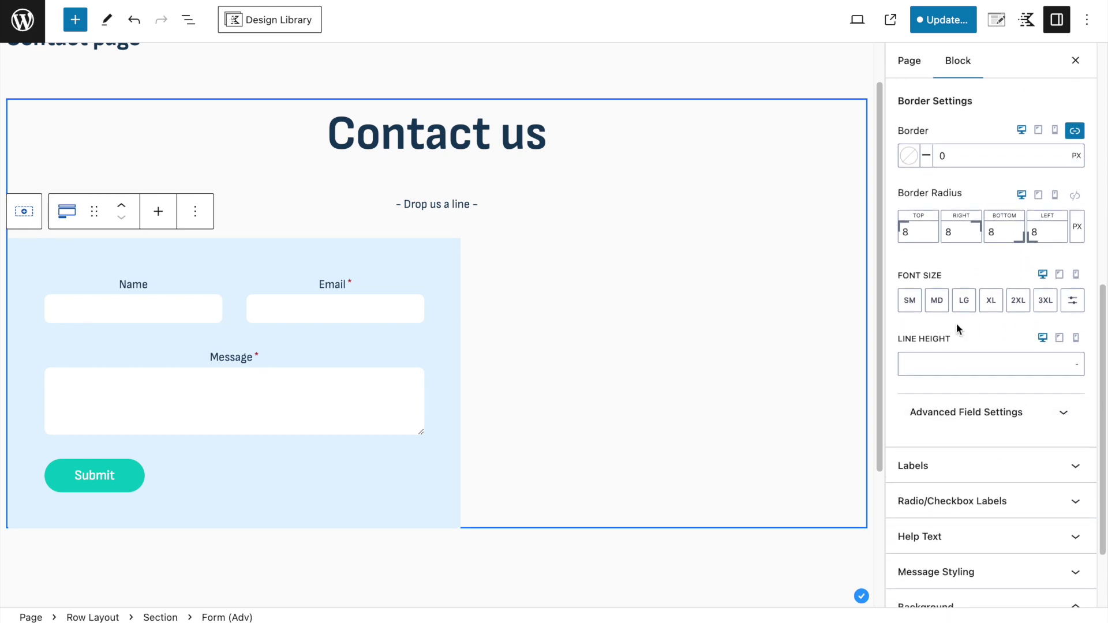
left_click(909, 303)
left_click(935, 302)
left_click(909, 302)
scroll(946, 264, "up", 3)
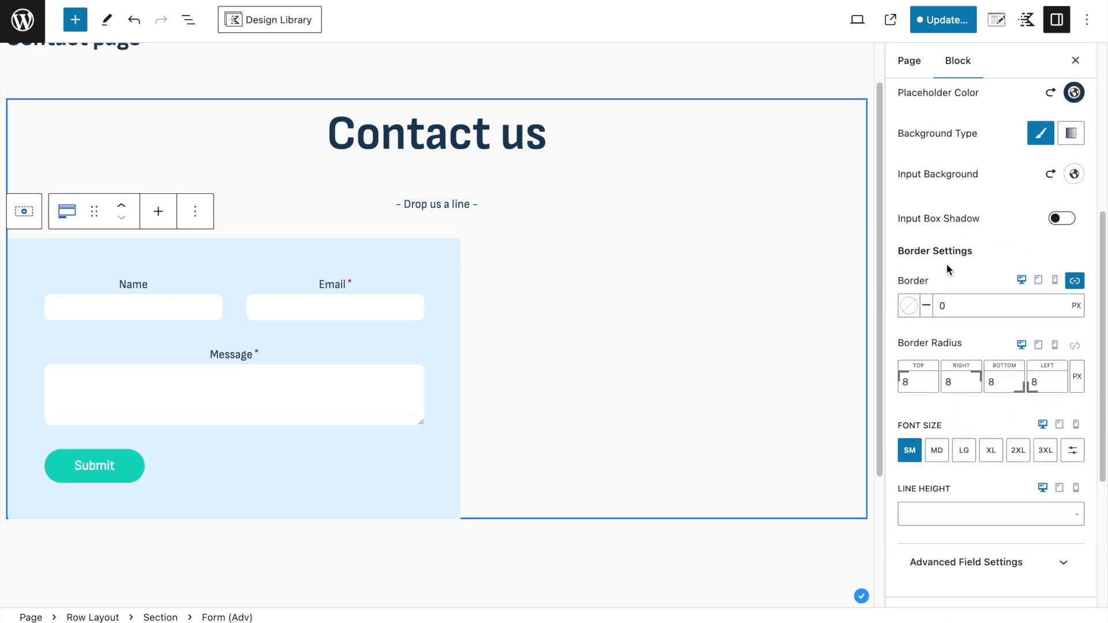
scroll(946, 264, "up", 3)
Step: Set the font size of the form's labels to SM and update the page
scroll(971, 375, "down", 7)
left_click(971, 384)
scroll(971, 390, "down", 4)
left_click(910, 427)
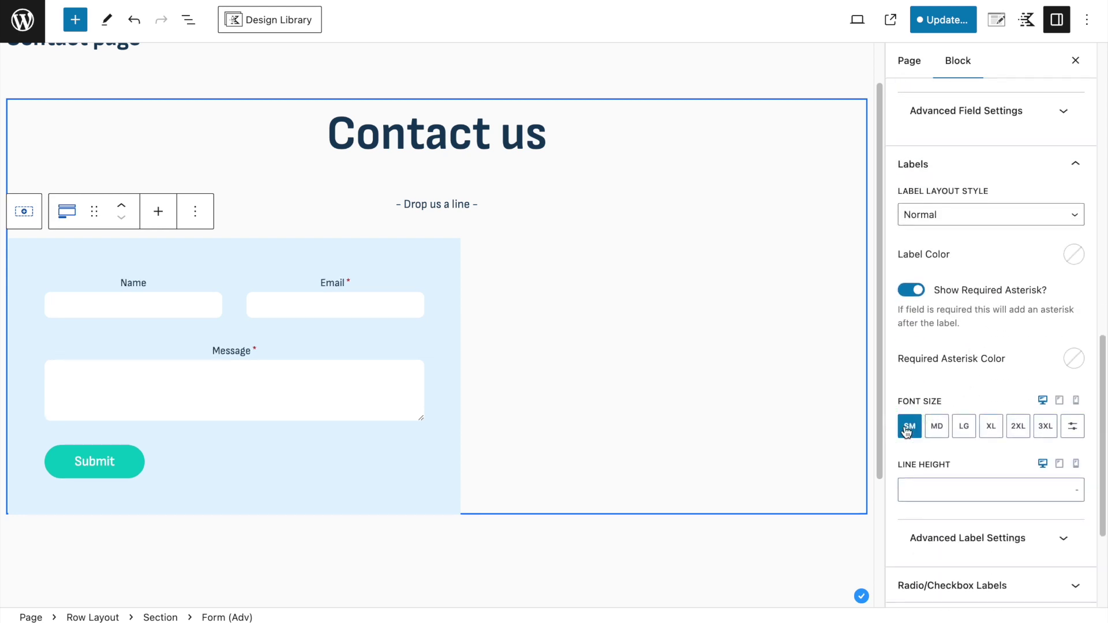
left_click(926, 14)
left_click(948, 19)
Step: Look through the form's advanced label settings, including letter case, font family, font weight, letter spacing, padding and margin
scroll(975, 403, "down", 2)
scroll(975, 402, "down", 2)
left_click(982, 428)
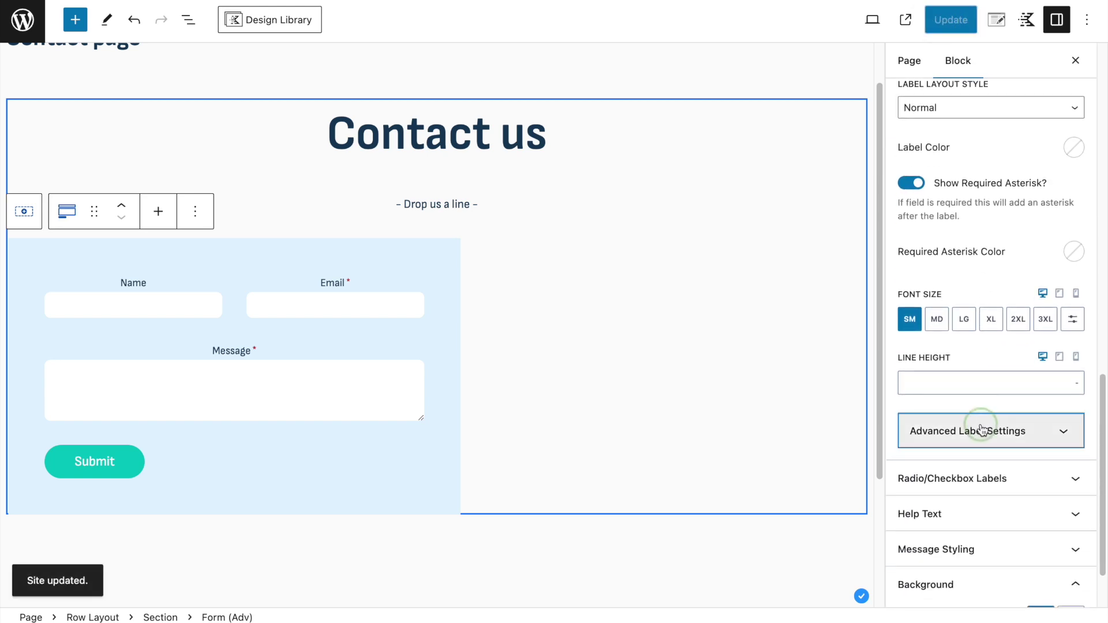
scroll(981, 430, "down", 5)
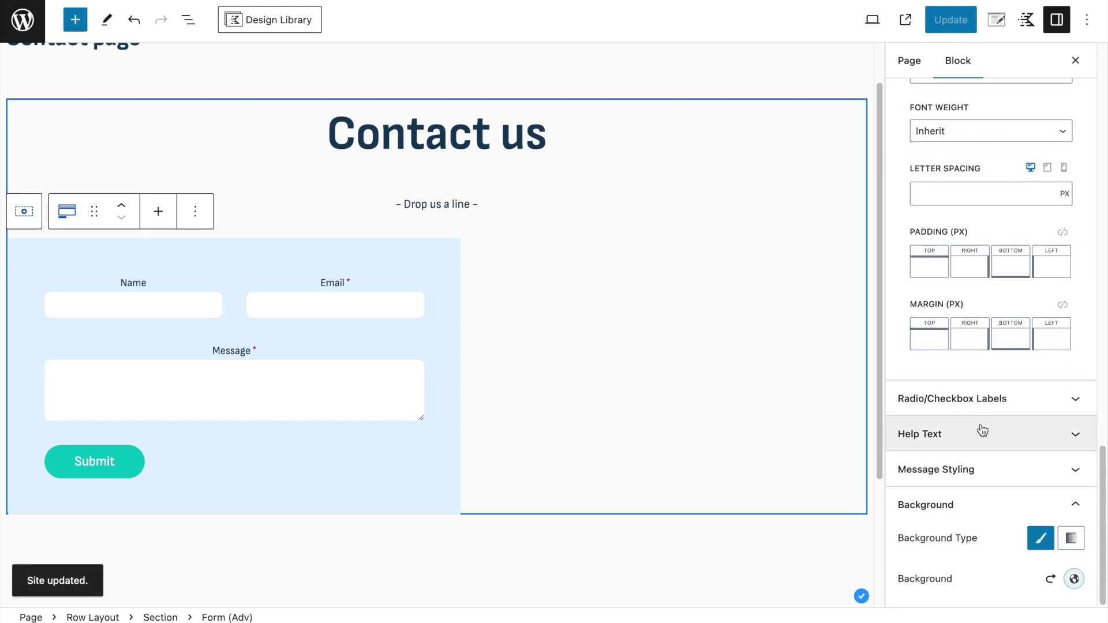
scroll(989, 460, "up", 4)
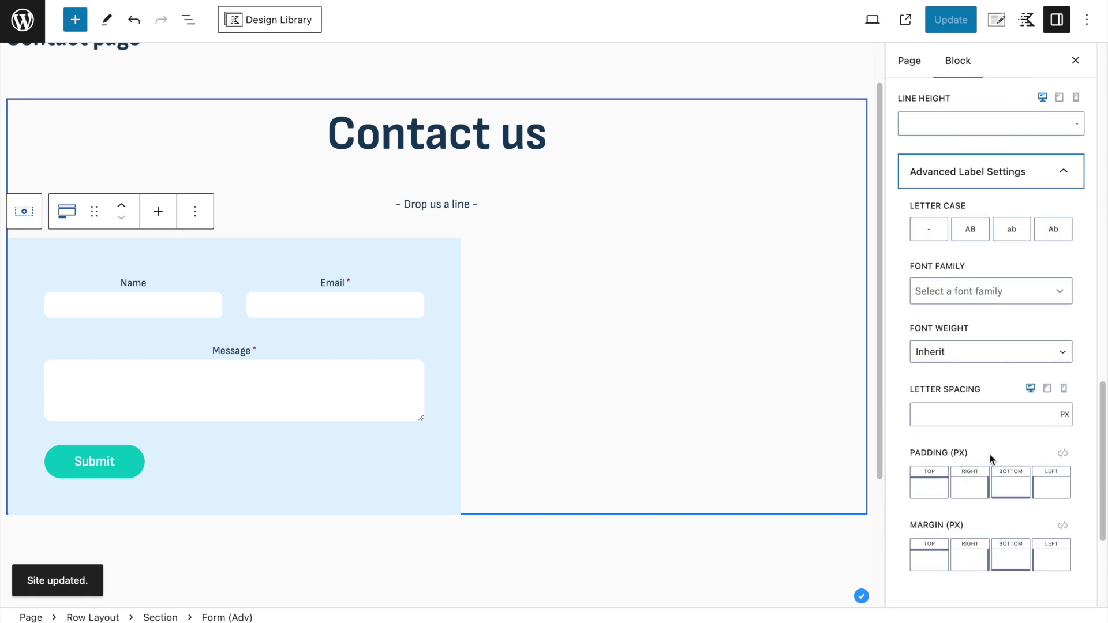
scroll(989, 452, "up", 2)
left_click(959, 334)
scroll(958, 332, "up", 3)
scroll(958, 331, "up", 2)
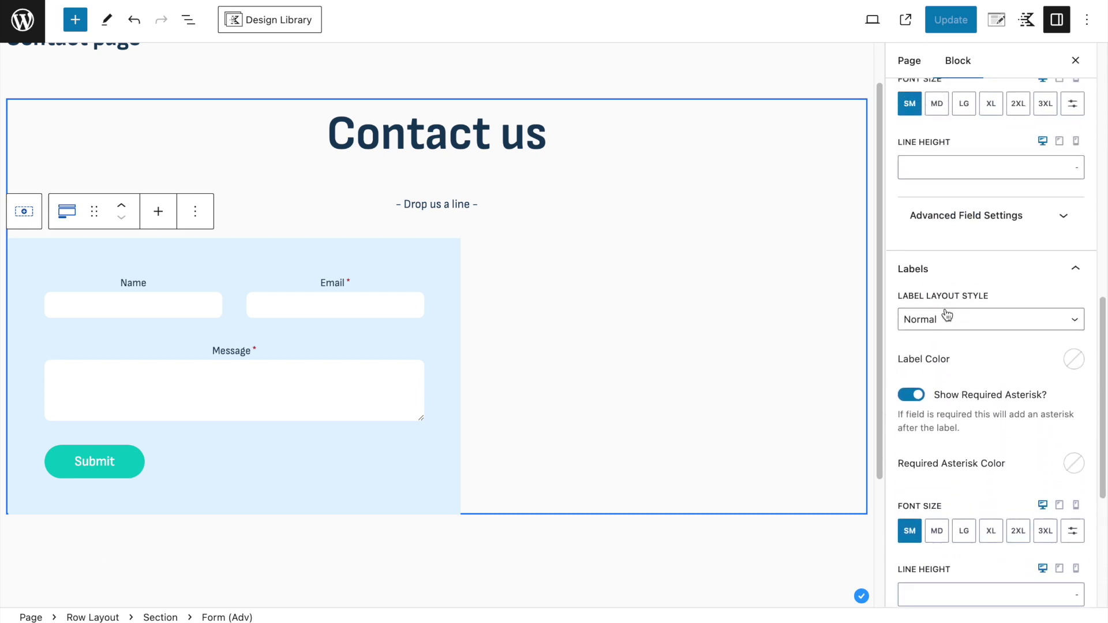
Step: Try the In Field Label layout style for the form's labels and test it on the Email field
left_click(958, 319)
left_click(959, 335)
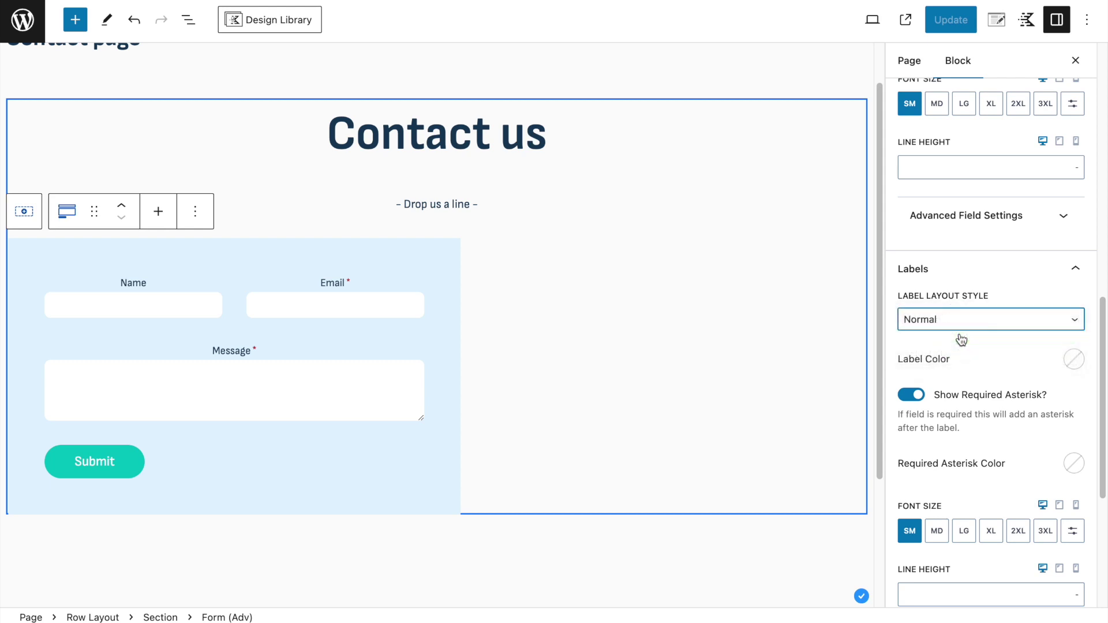
left_click(333, 289)
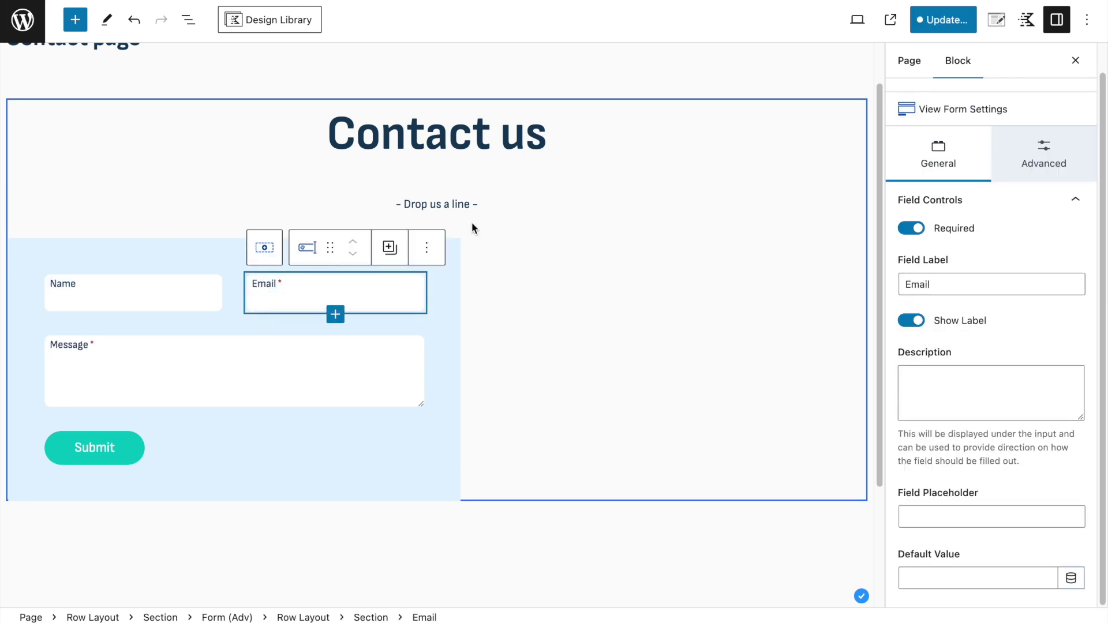
left_click(946, 109)
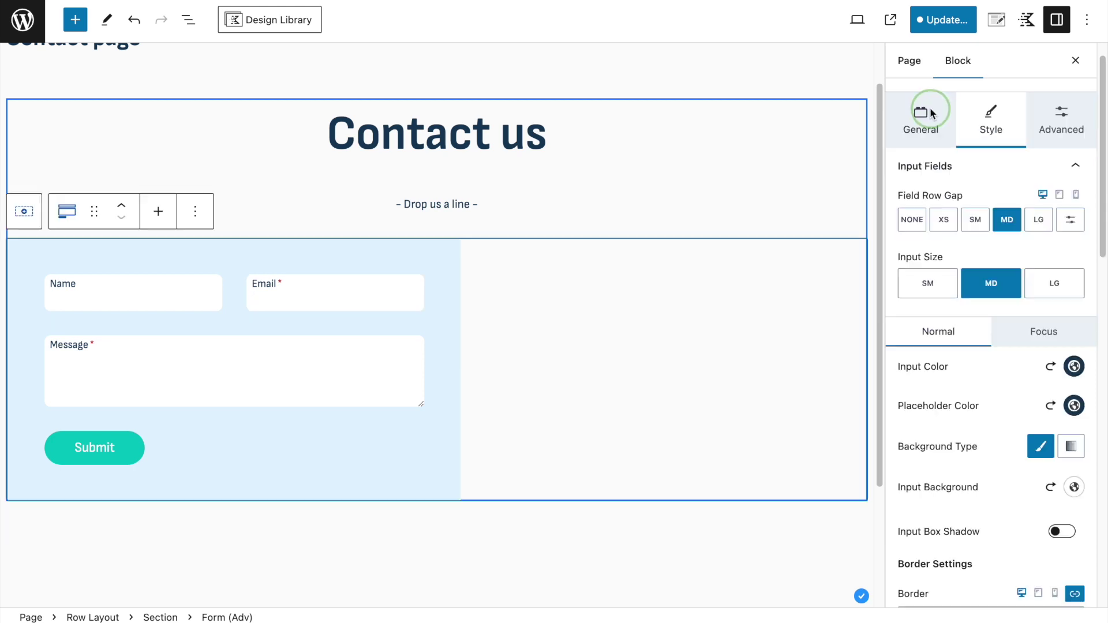
Step: Try the Float Label layout style for the form's labels and test it on the Email field
scroll(995, 471, "down", 4)
scroll(995, 472, "down", 5)
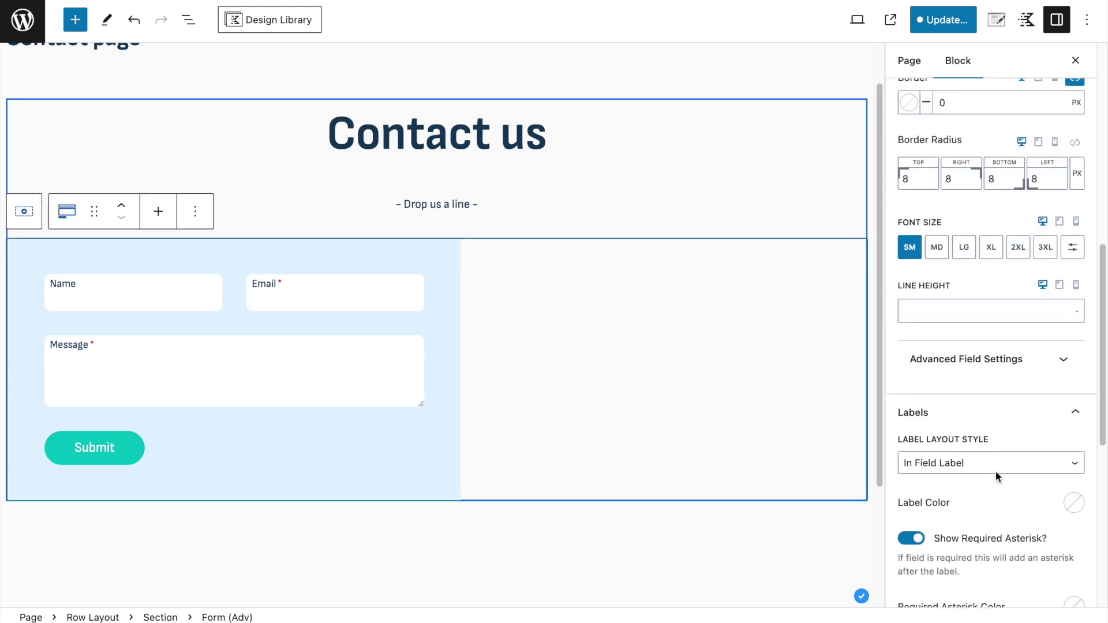
left_click(994, 469)
left_click(984, 482)
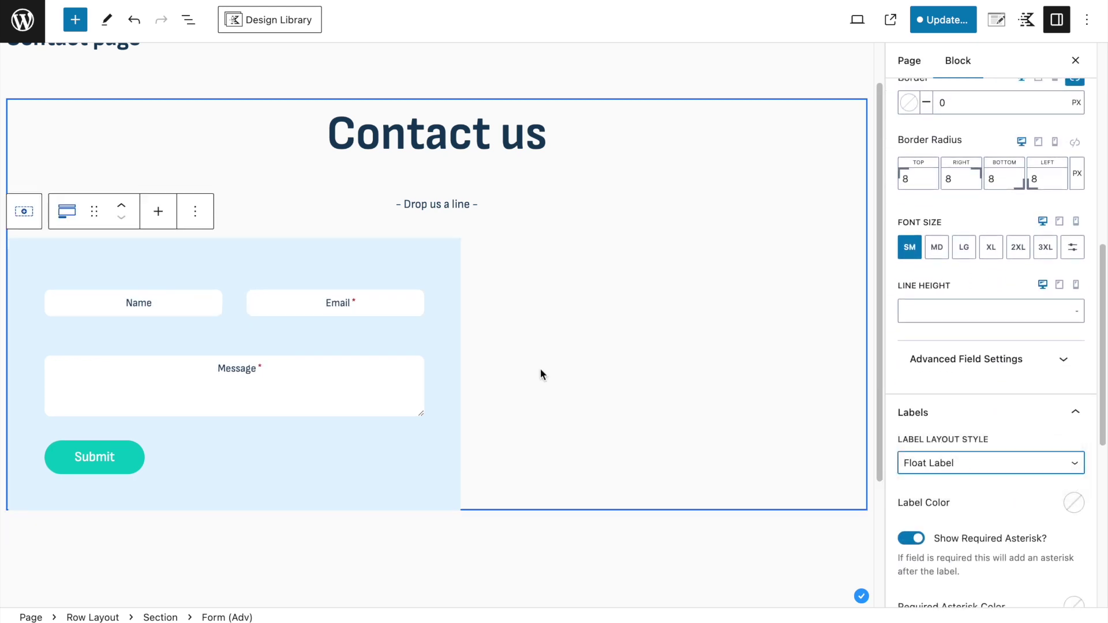
left_click(346, 310)
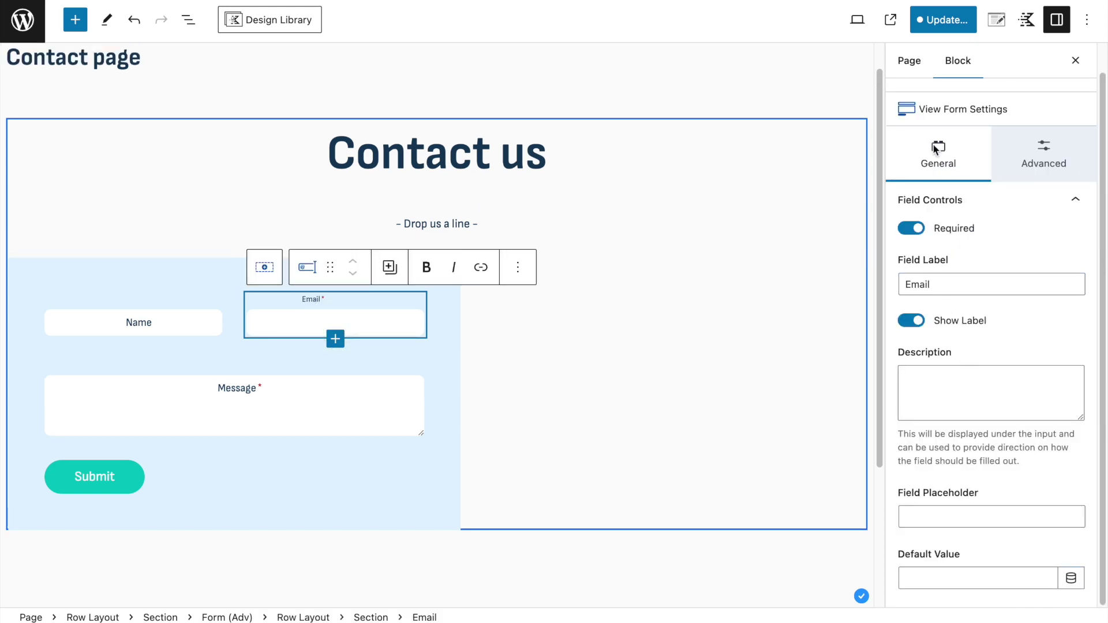
left_click(919, 109)
Step: Return the form's label layout style to Normal and update the page
scroll(969, 428, "down", 5)
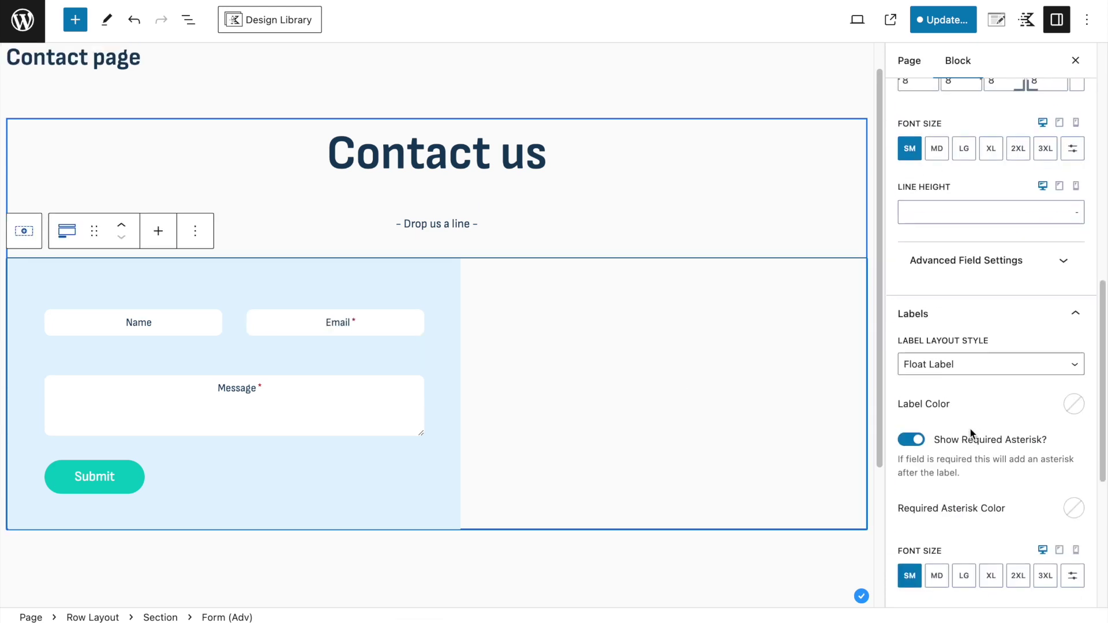
right_click(970, 428)
left_click(969, 367)
left_click(969, 367)
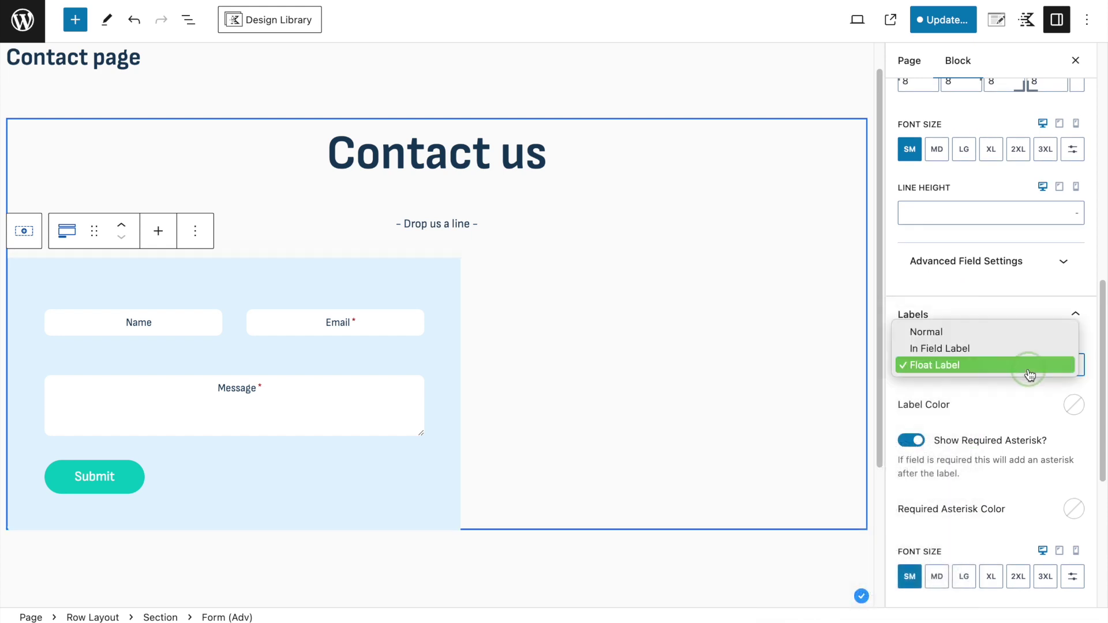
left_click(946, 332)
left_click(942, 20)
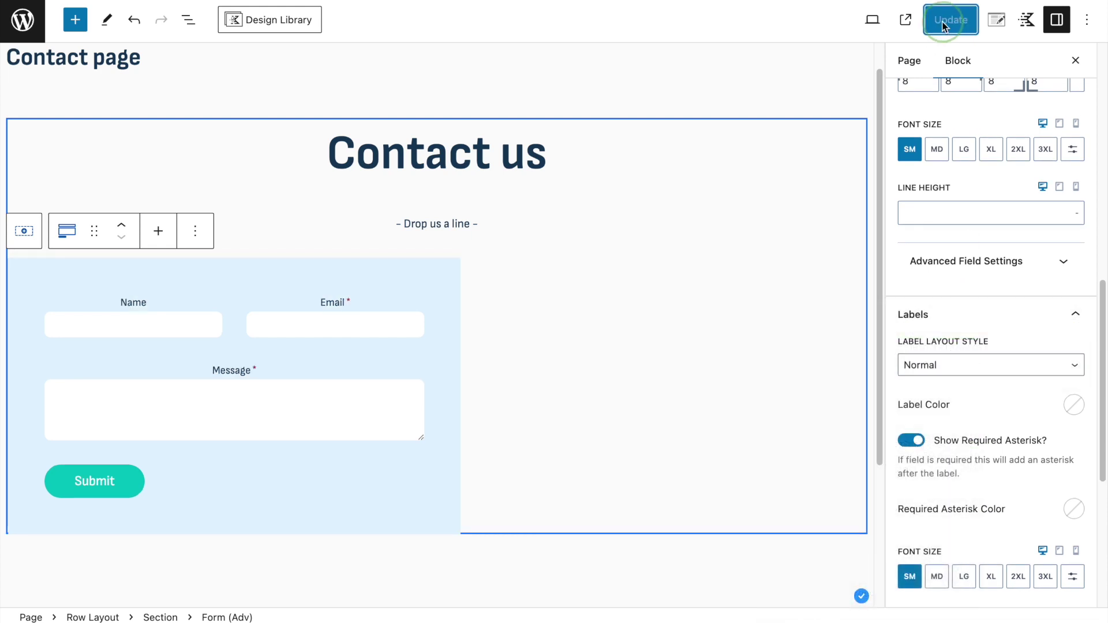
Step: Check the published contact page, testing the focus appearance of the form's Name, Email and Message fields
scroll(985, 252, "up", 4)
scroll(985, 253, "up", 6)
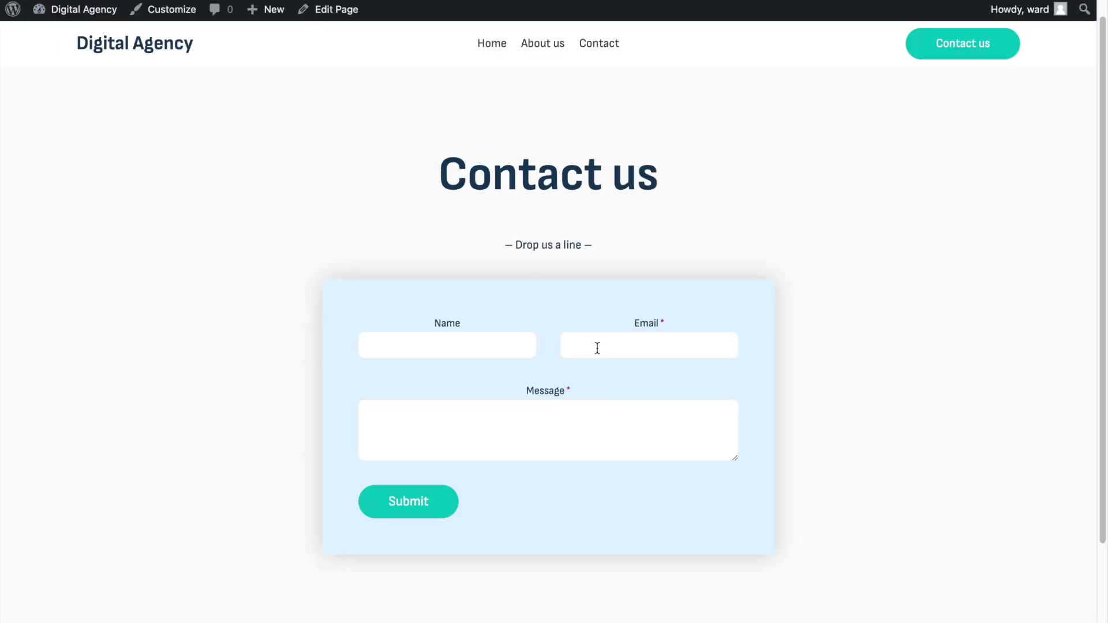
left_click(565, 435)
left_click(447, 341)
left_click(647, 344)
left_click(593, 316)
scroll(598, 356, "down", 2)
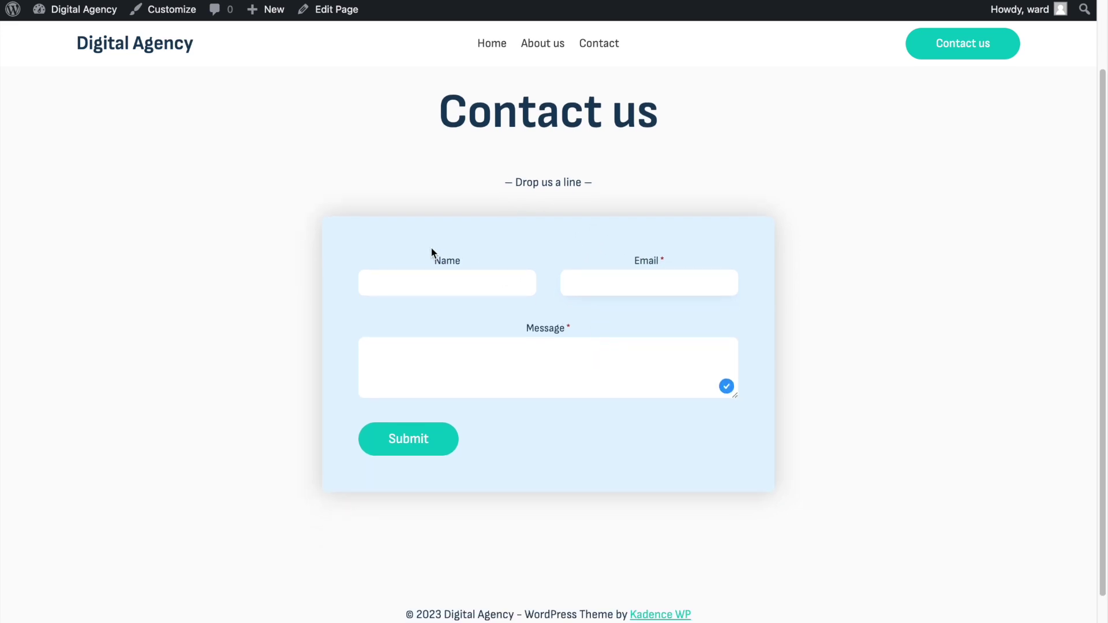
scroll(649, 385, "down", 1)
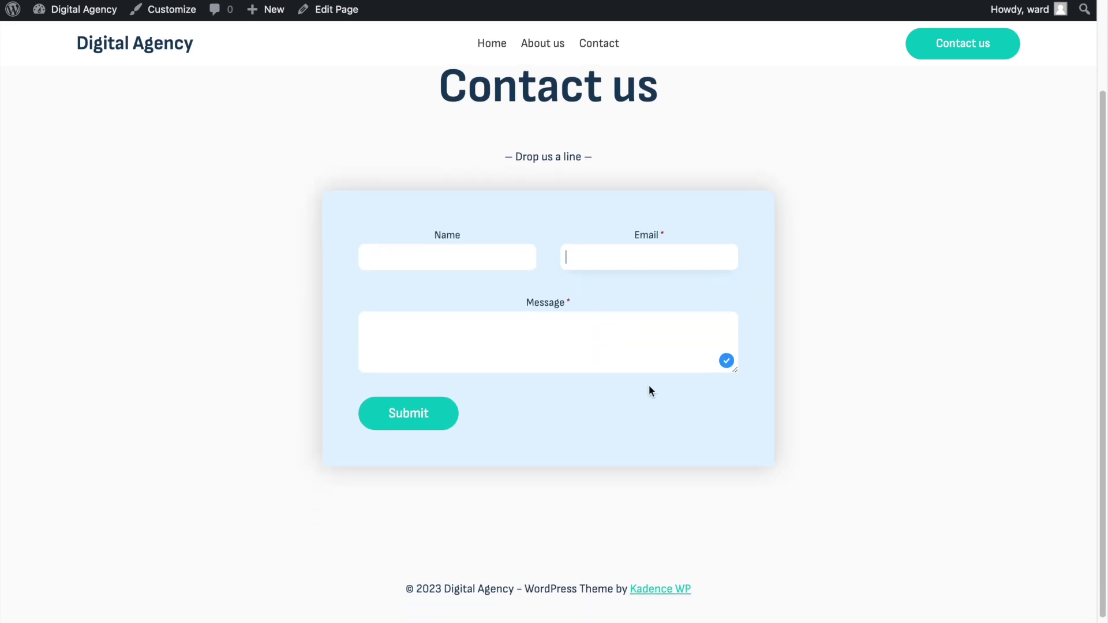
left_click(635, 431)
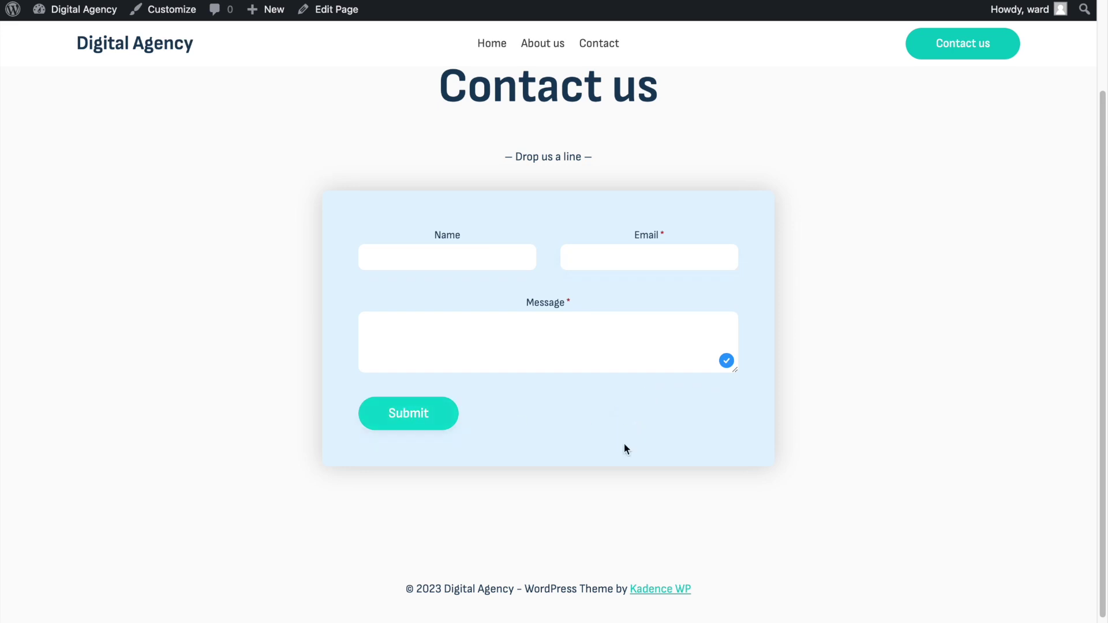
scroll(624, 443, "up", 4)
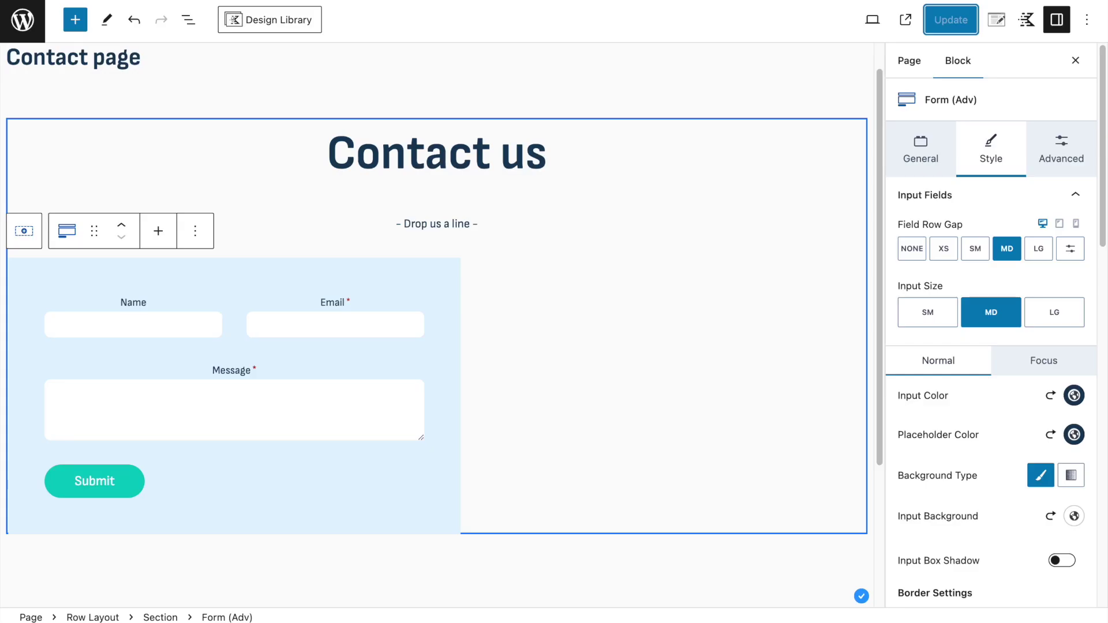
Step: Add a Row Layout block with a single column after the existing contact form row
left_click(188, 19)
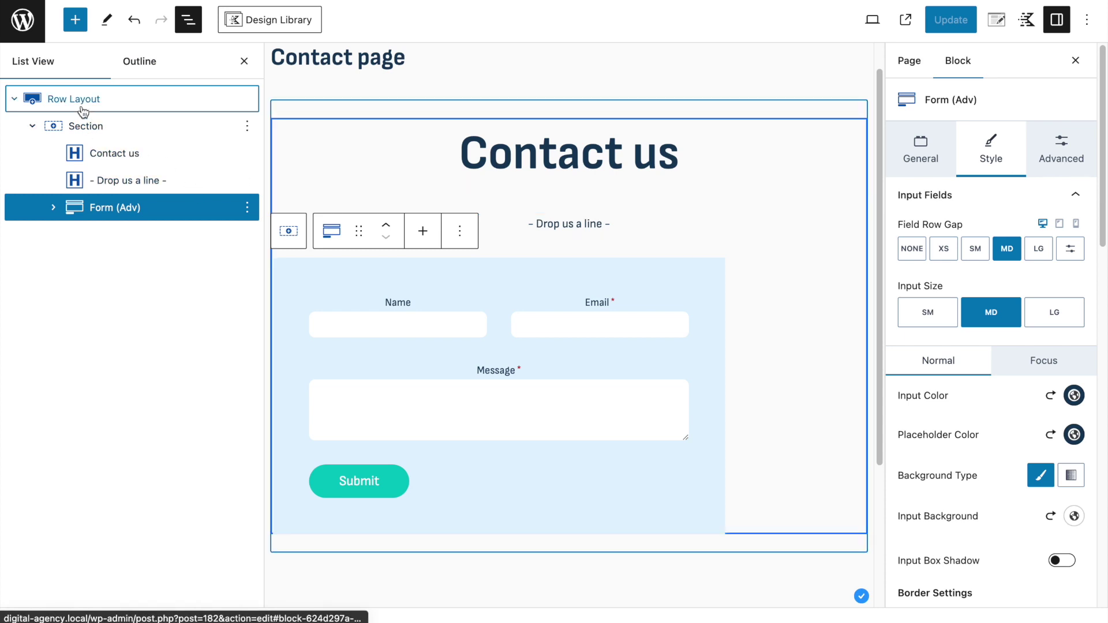
left_click(14, 103)
left_click(246, 99)
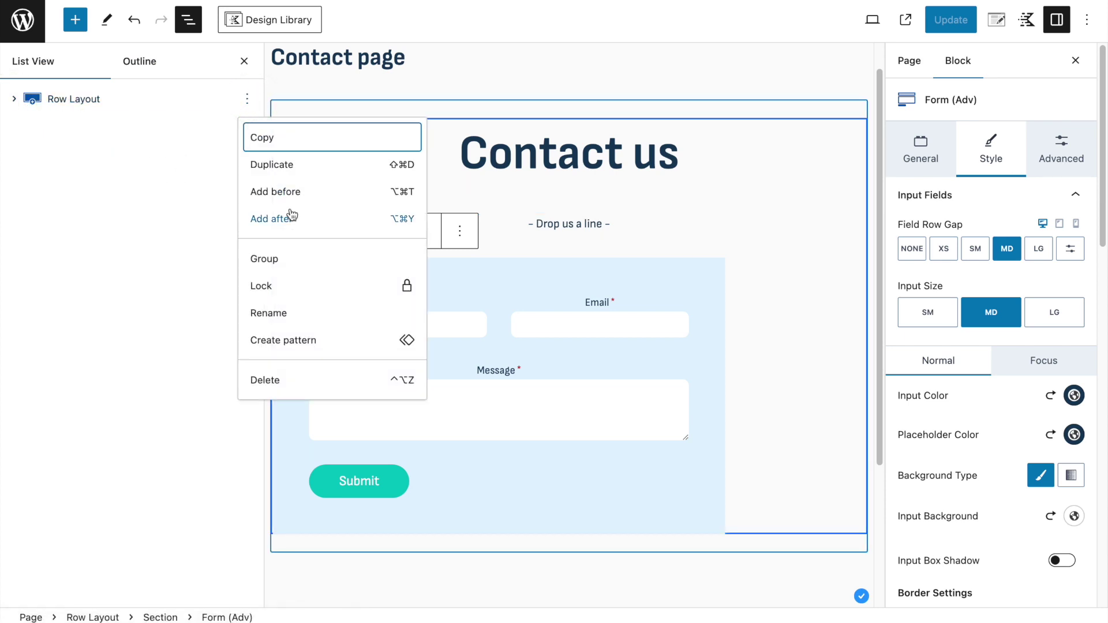
left_click(291, 215)
type("/ro")
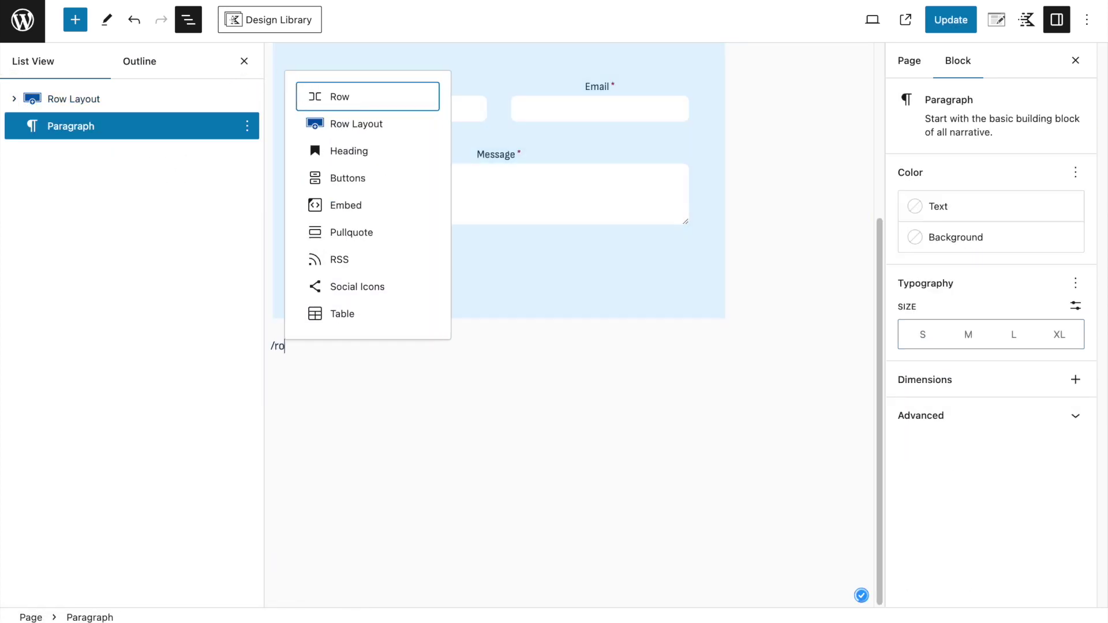
left_click(323, 119)
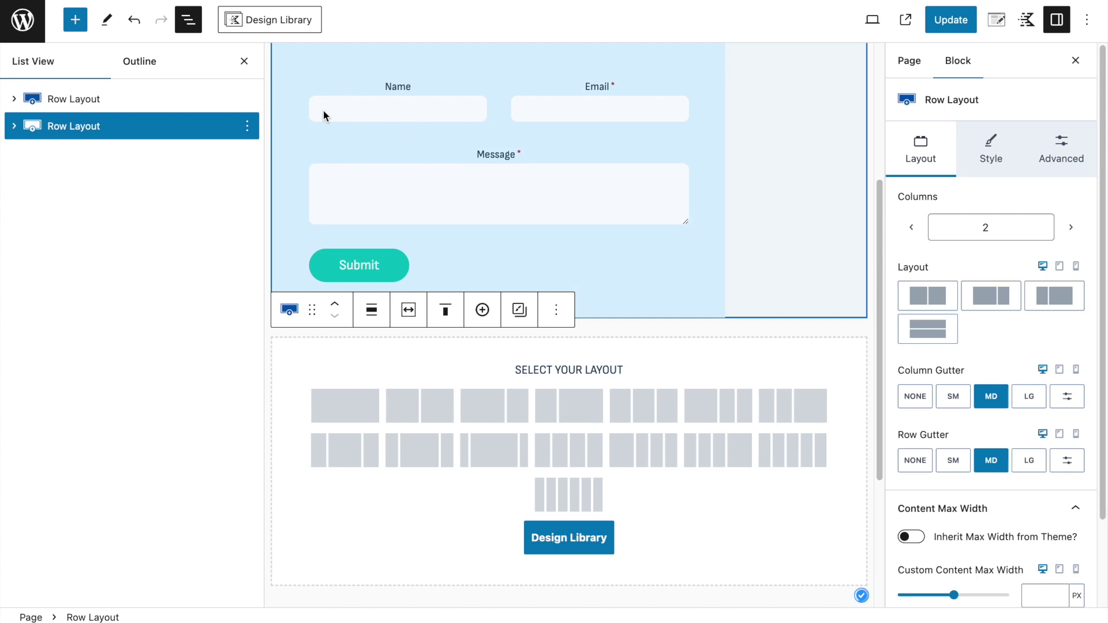
left_click(348, 411)
Step: Make the new row full width and insert a Google Maps block in it
left_click(371, 310)
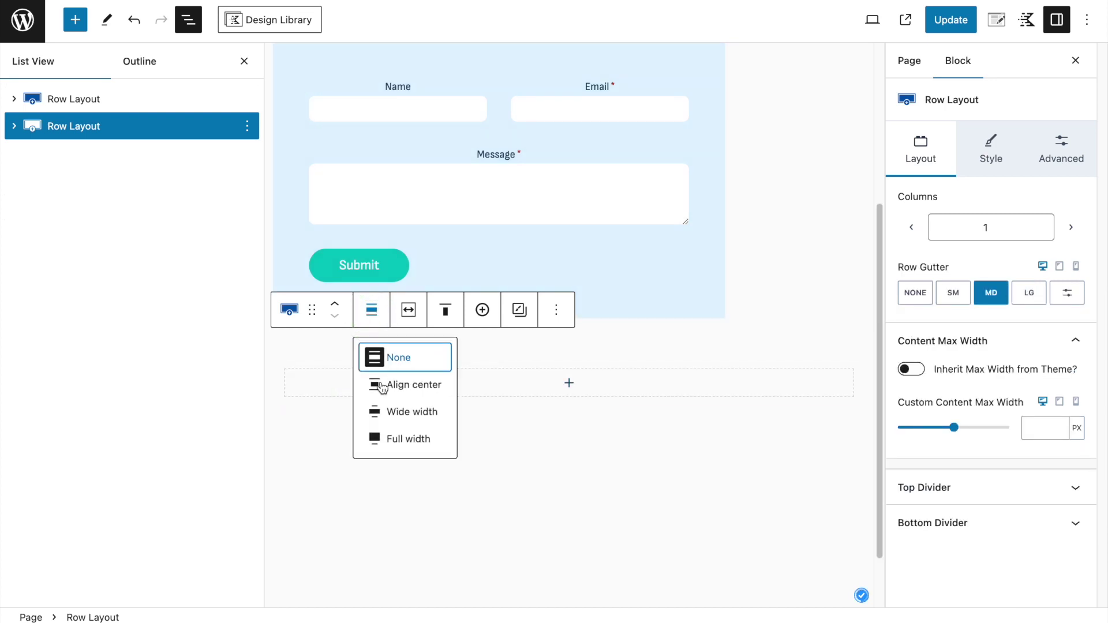
left_click(397, 439)
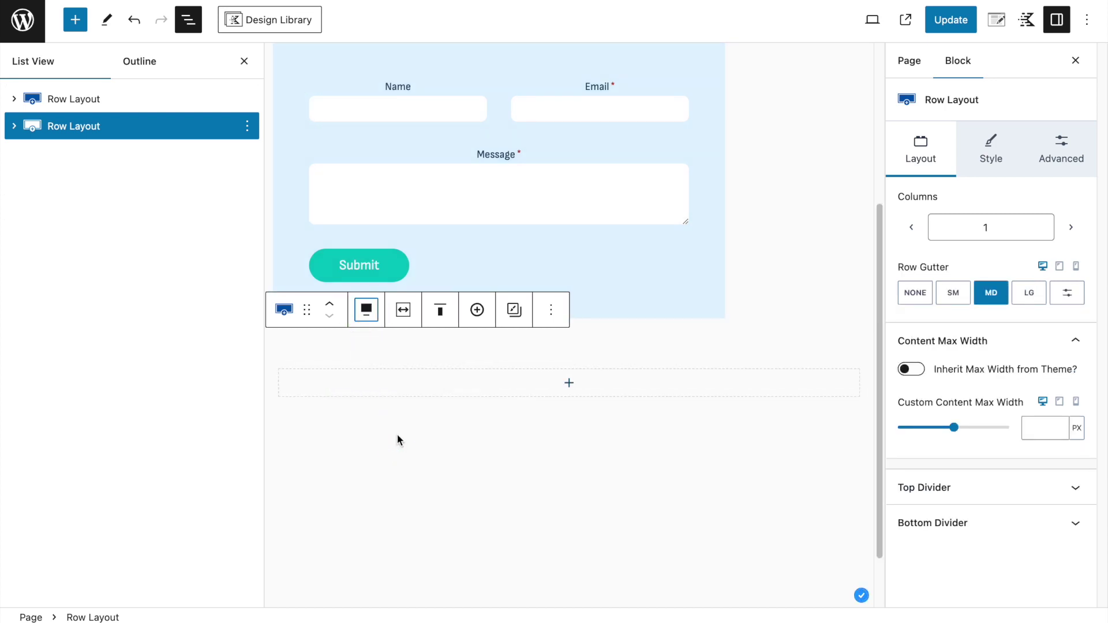
left_click(481, 385)
type("maps")
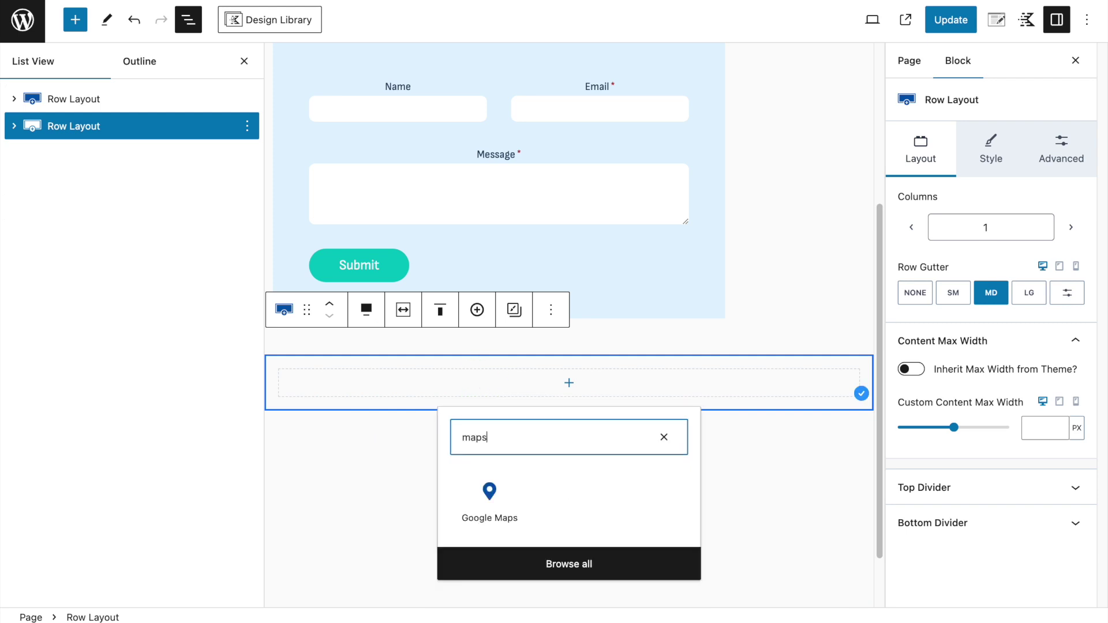
left_click(489, 502)
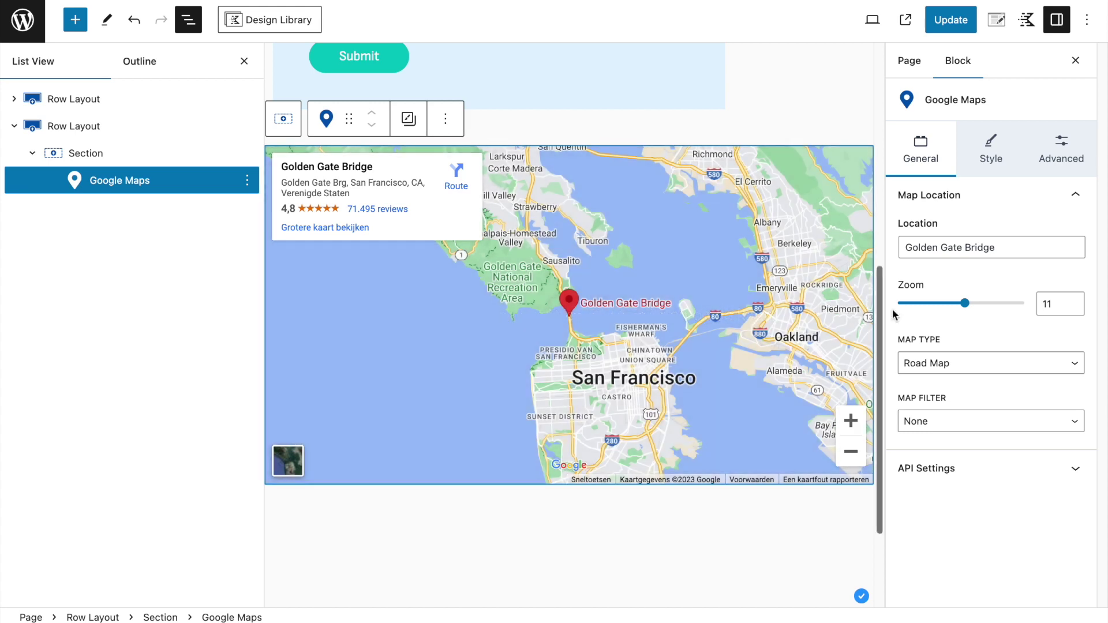
Step: Set the map's zoom to 13 and its map filter to Grayscale, then update the page
left_click(1073, 301)
left_click(1072, 300)
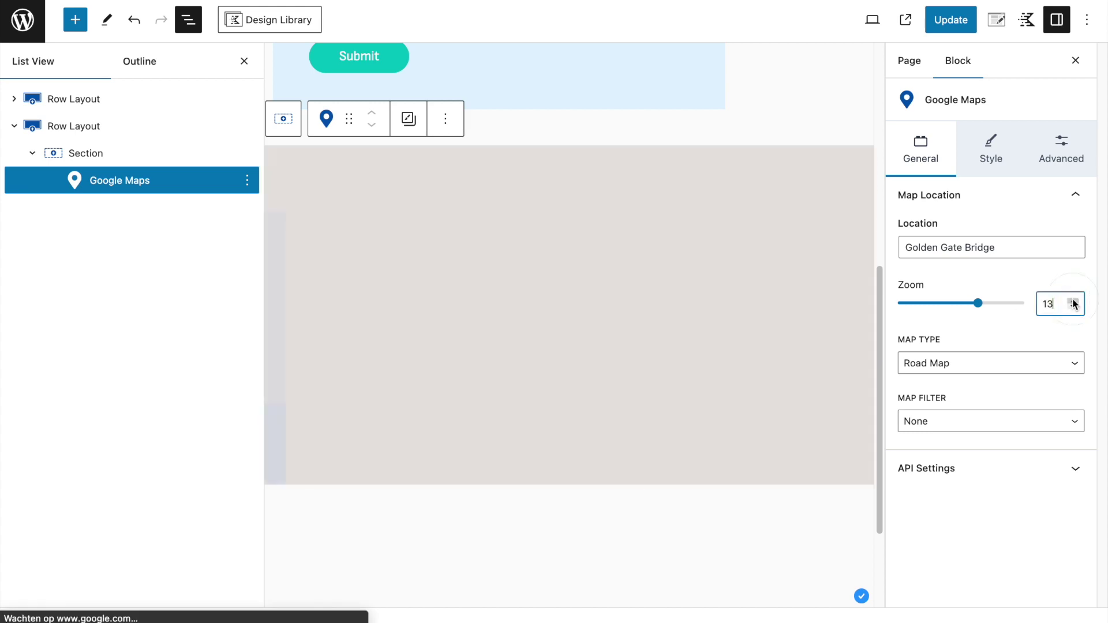
left_click(964, 423)
left_click(961, 437)
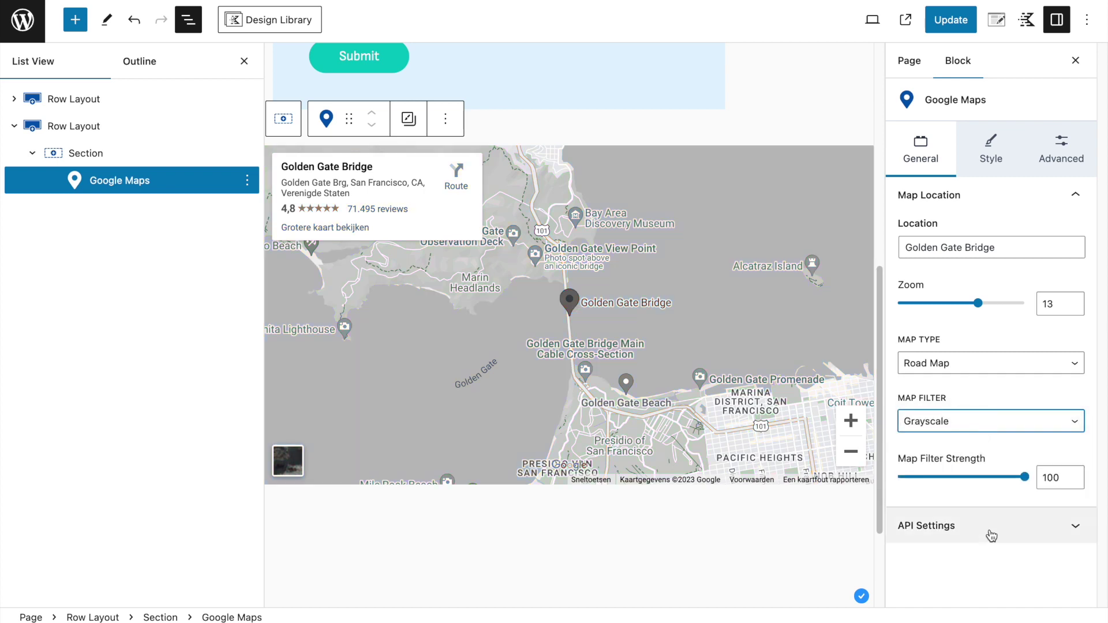
left_click(990, 145)
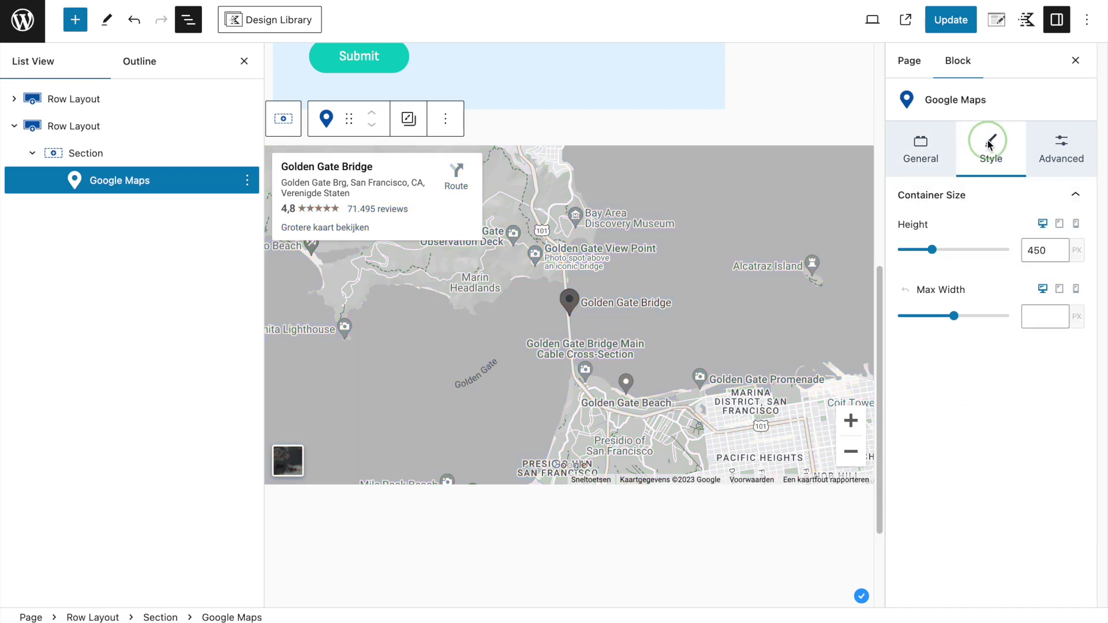
left_click(950, 20)
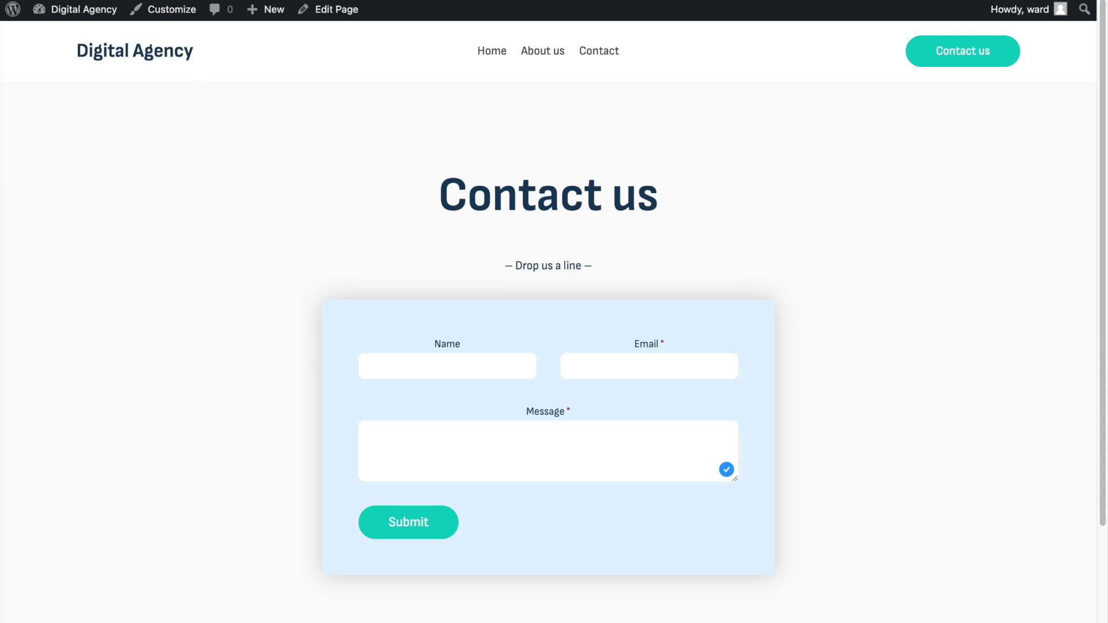
Step: Set the right and left padding of the Google Maps row to None, update the page and check the published map's width
scroll(347, 306, "down", 7)
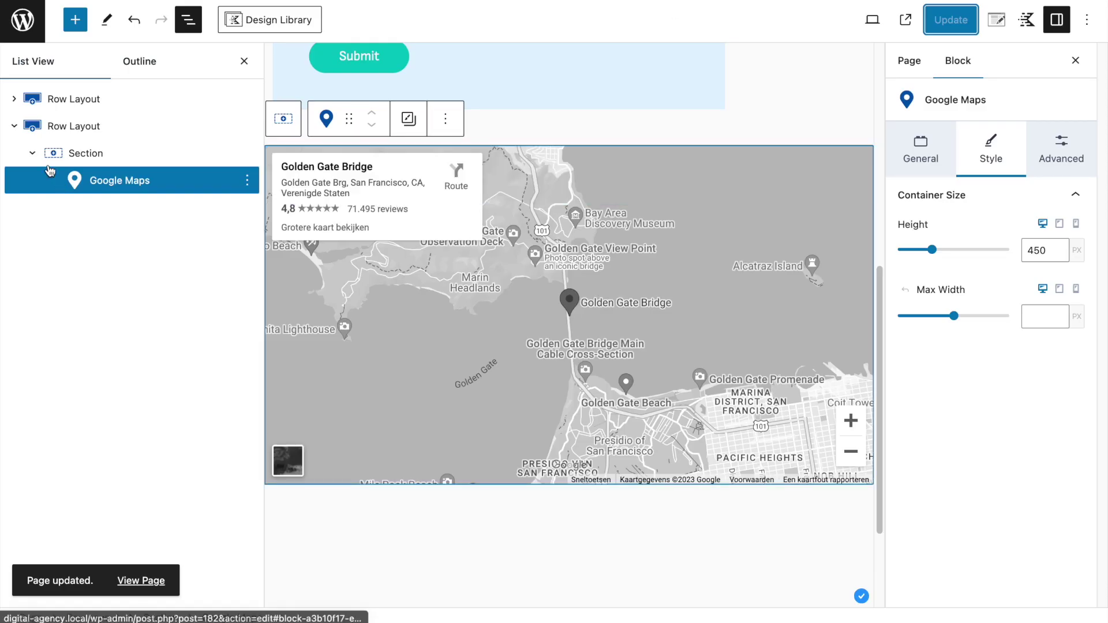
left_click(42, 128)
left_click(1061, 147)
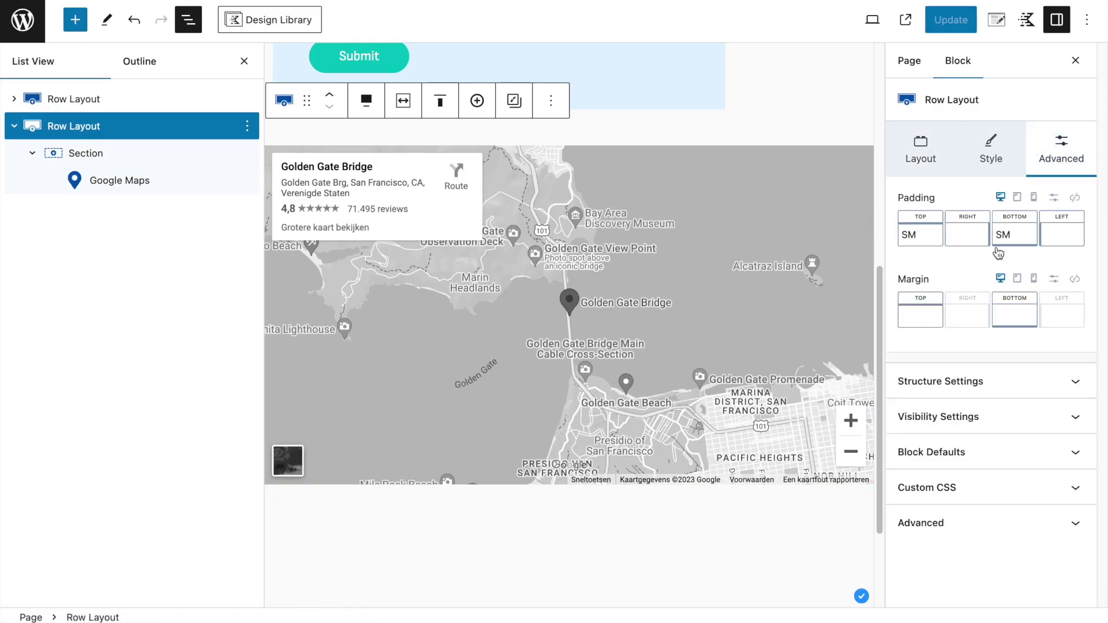
left_click(948, 241)
left_click(795, 297)
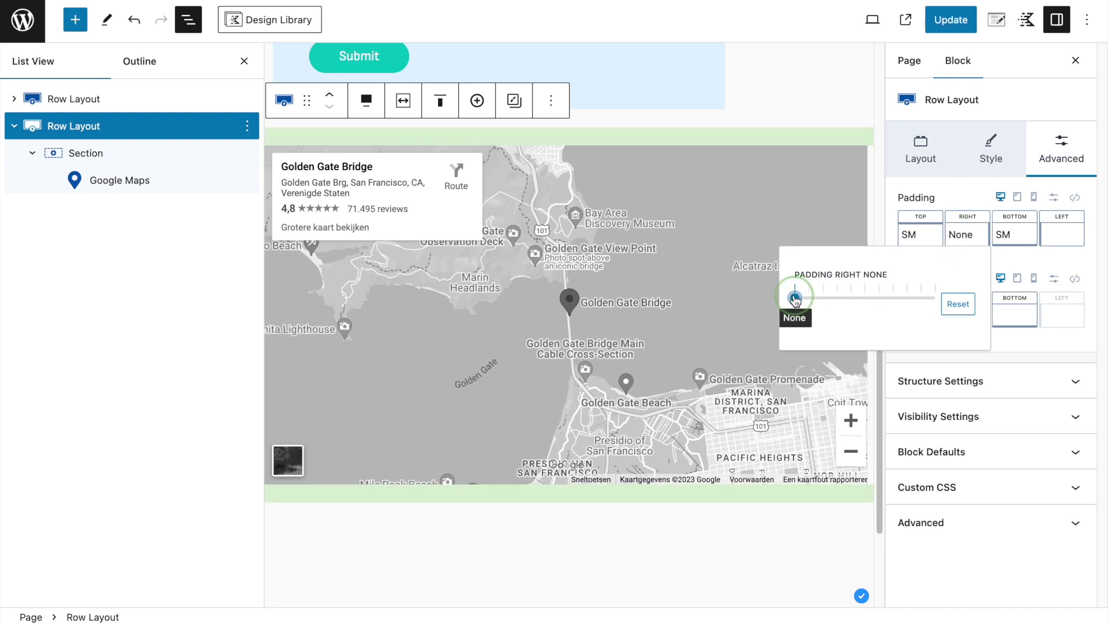
left_click(1069, 241)
left_click(889, 296)
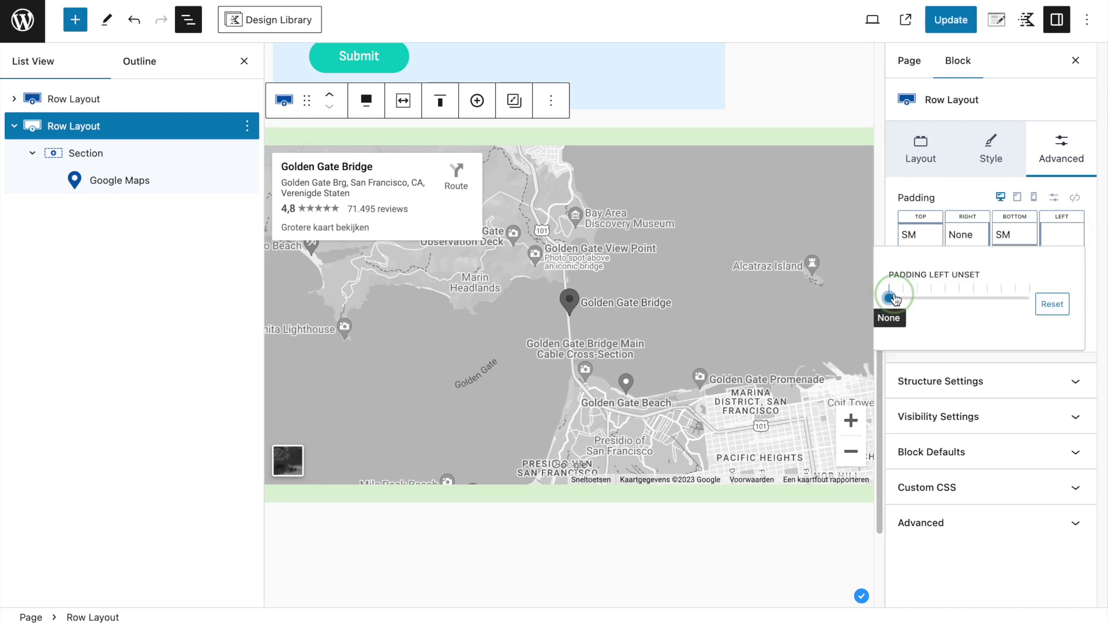
left_click(950, 20)
left_click(142, 586)
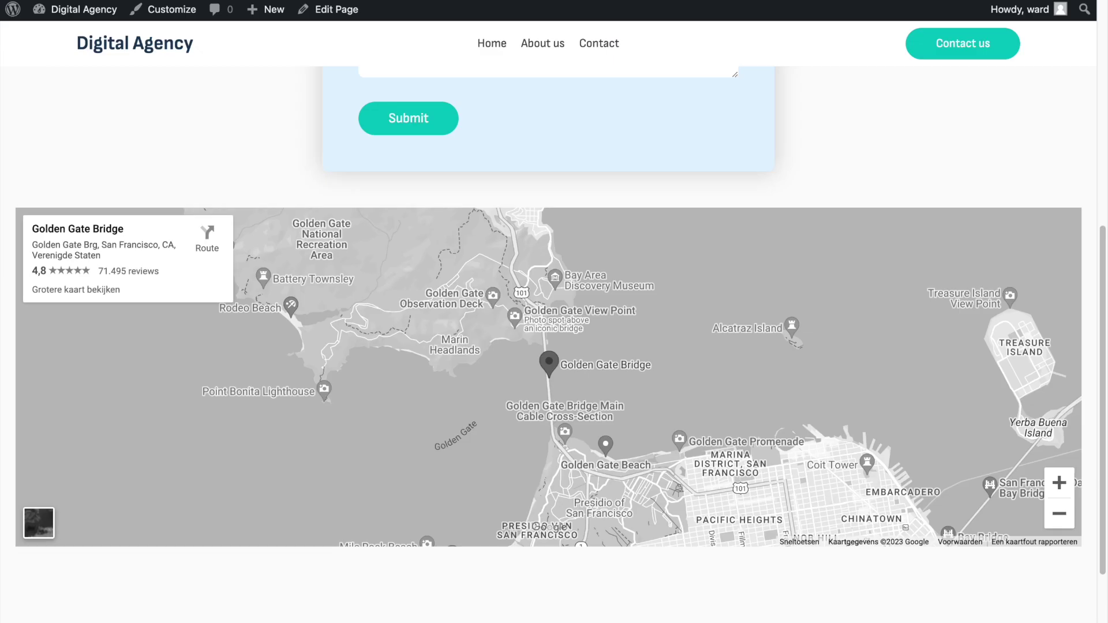
key("super+r")
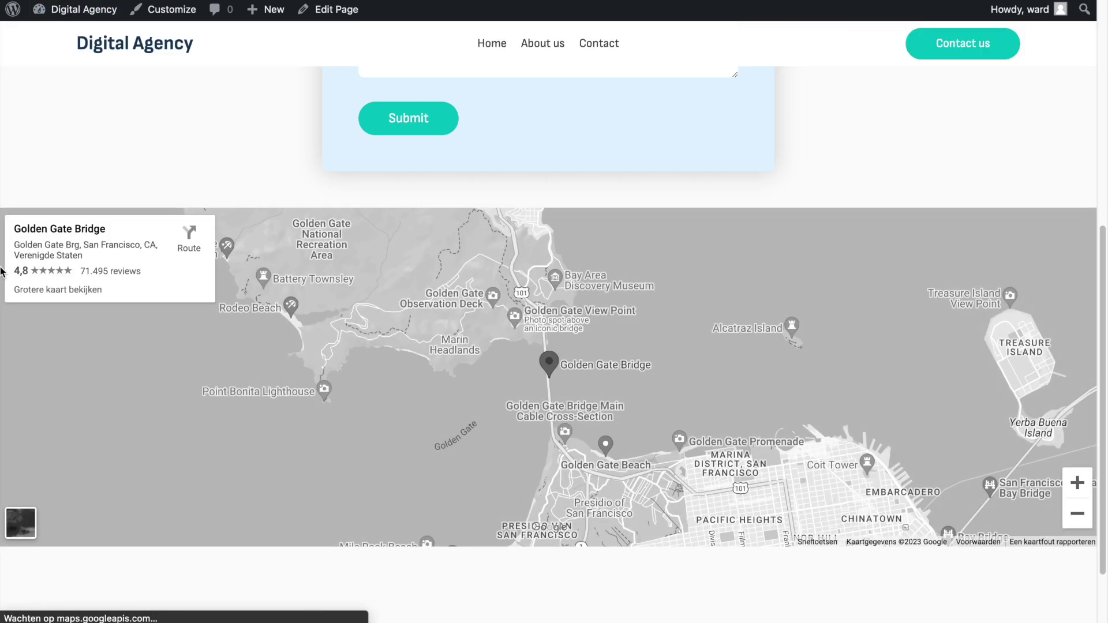
scroll(771, 403, "up", 3)
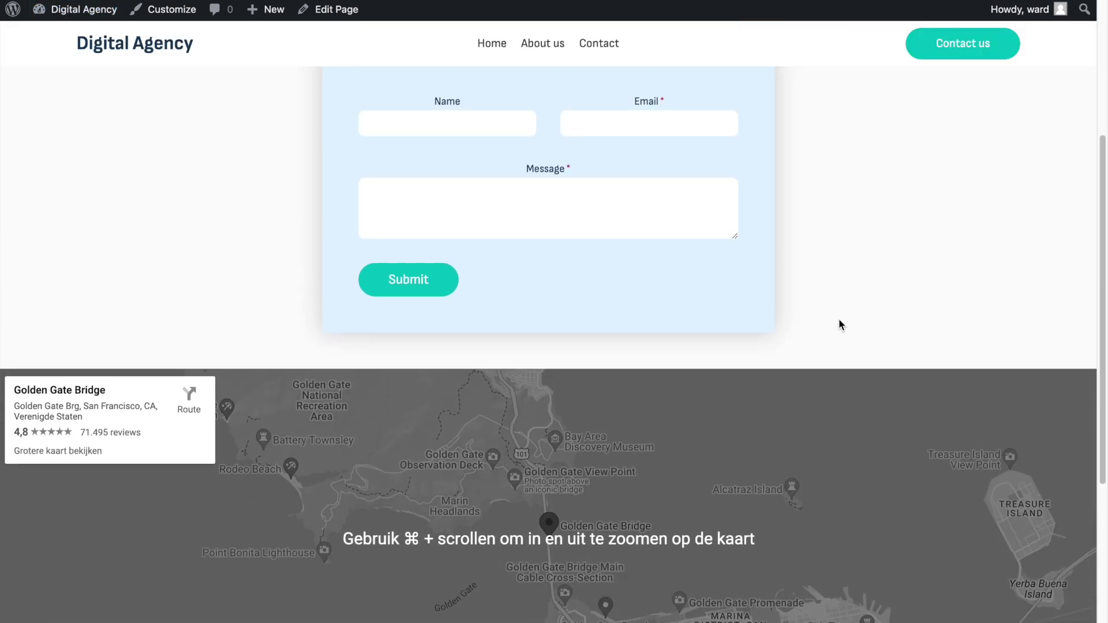
scroll(840, 322, "up", 4)
scroll(839, 325, "down", 4)
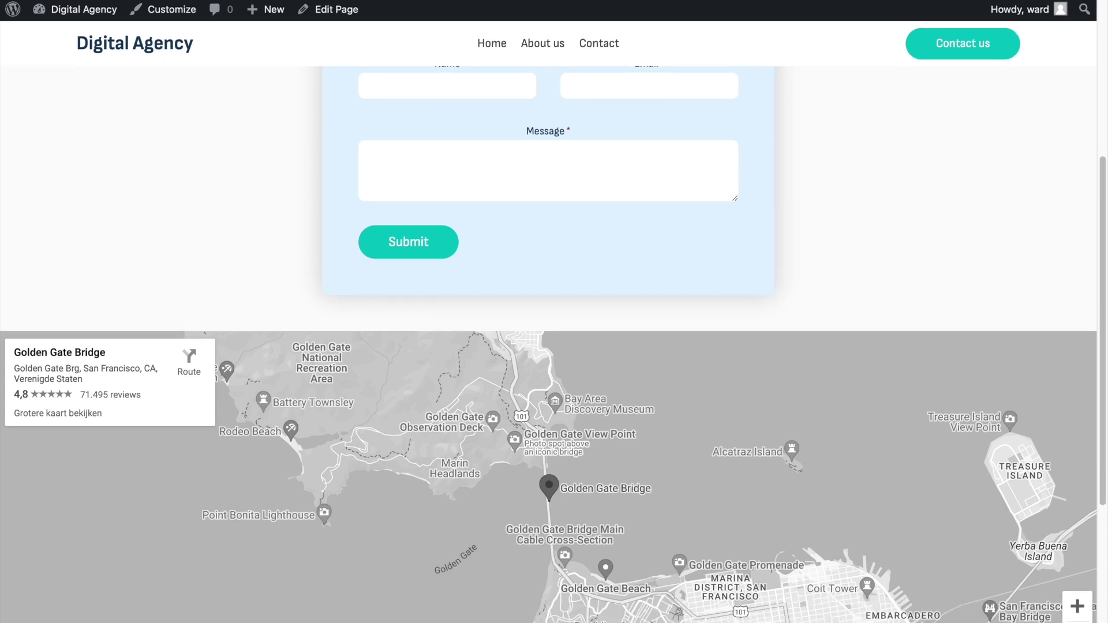
Step: Give the Google Maps row a custom top margin of -100 px, update the page and check how it overlaps the form
key("ctrl+Tab")
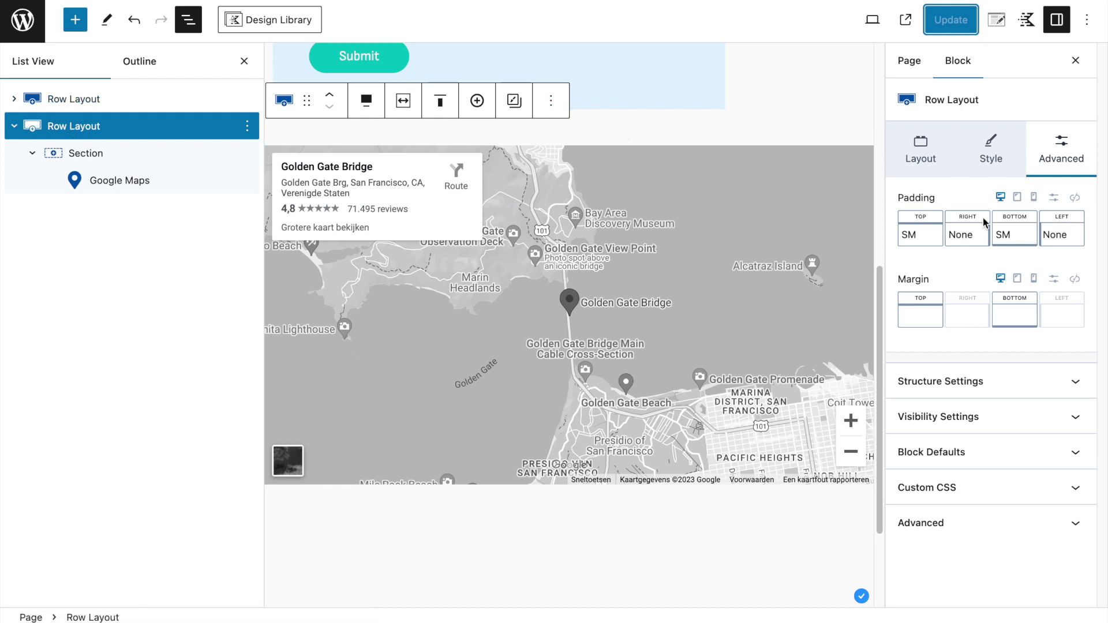
left_click(1055, 281)
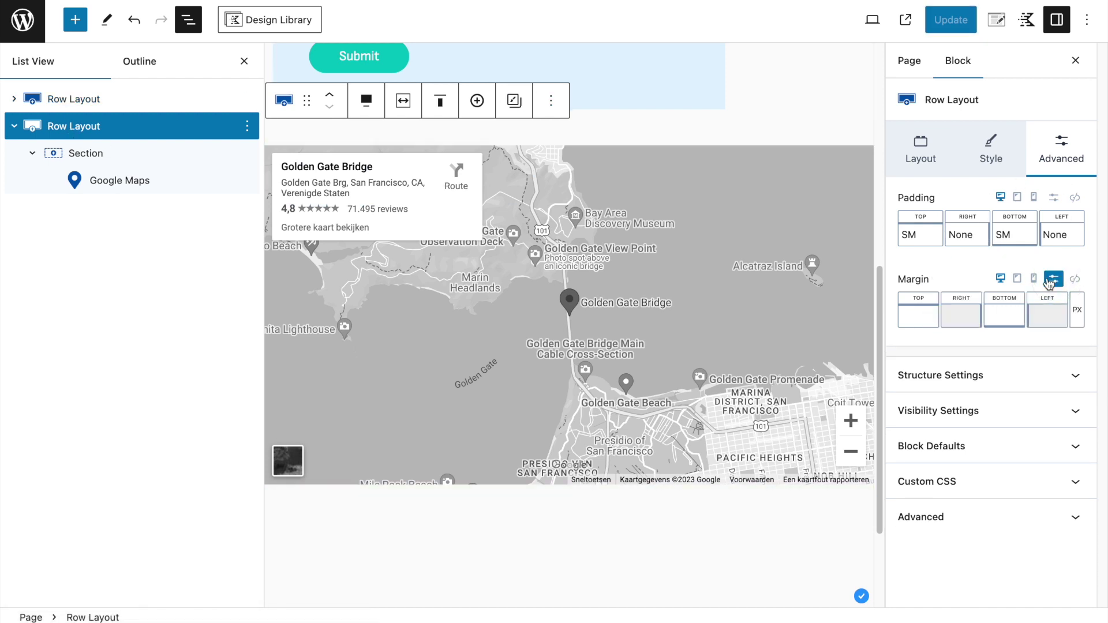
left_click(907, 316)
type("-100")
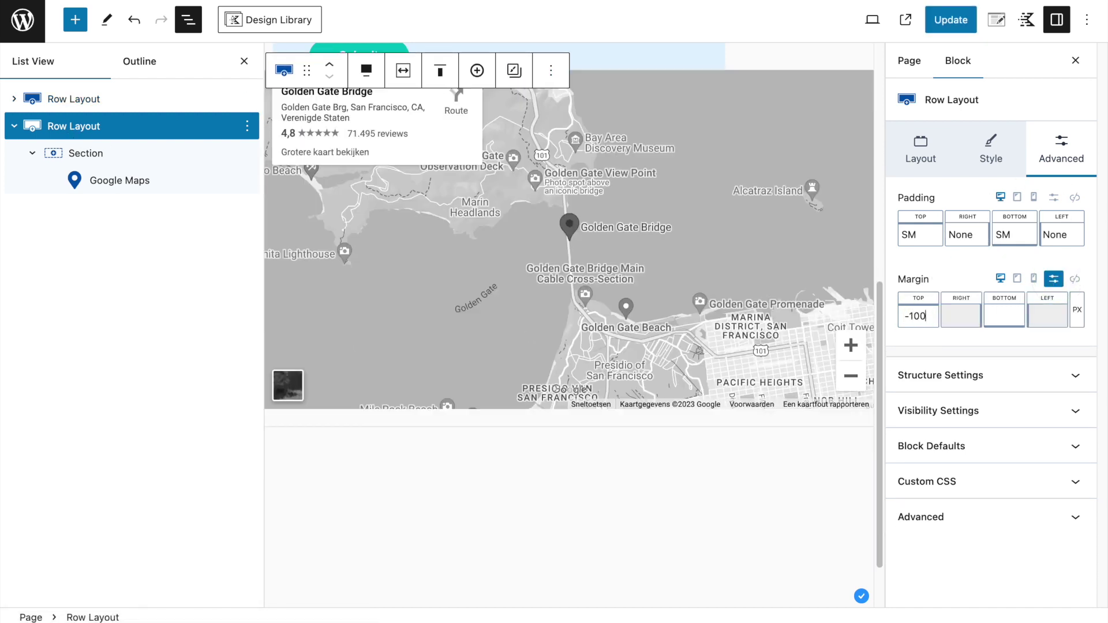
left_click(950, 19)
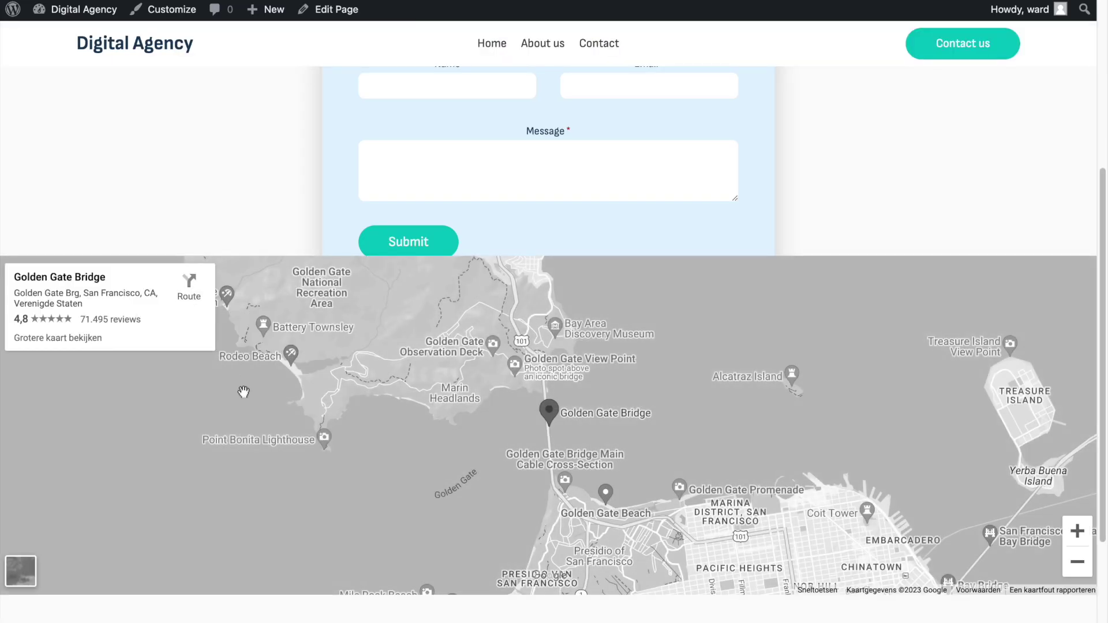
scroll(244, 391, "up", 1)
scroll(243, 392, "down", 1)
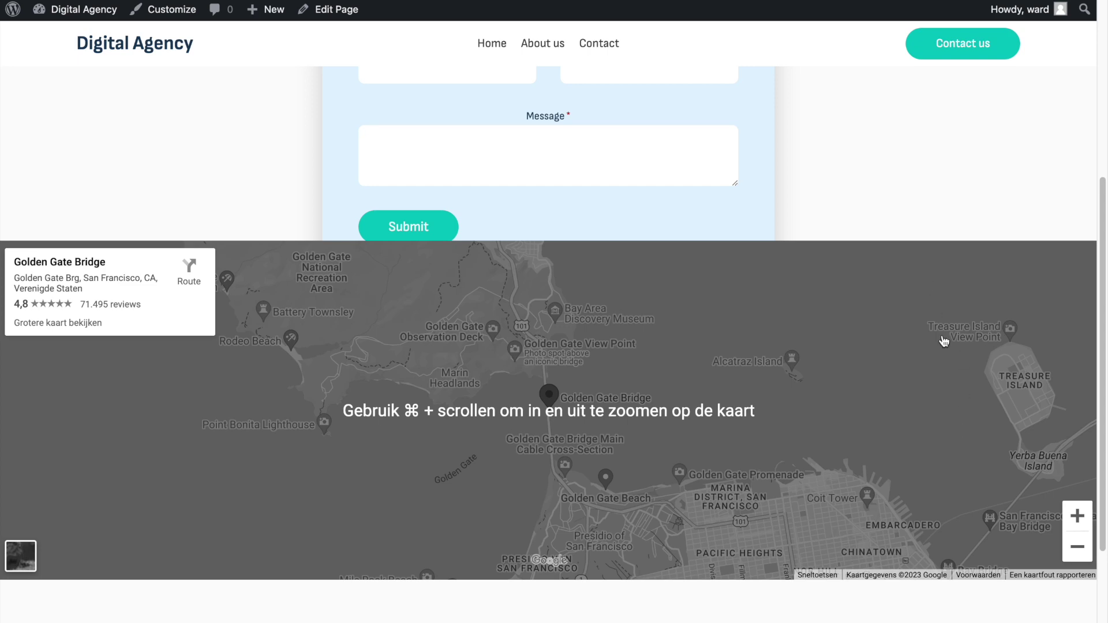
scroll(870, 207, "up", 1)
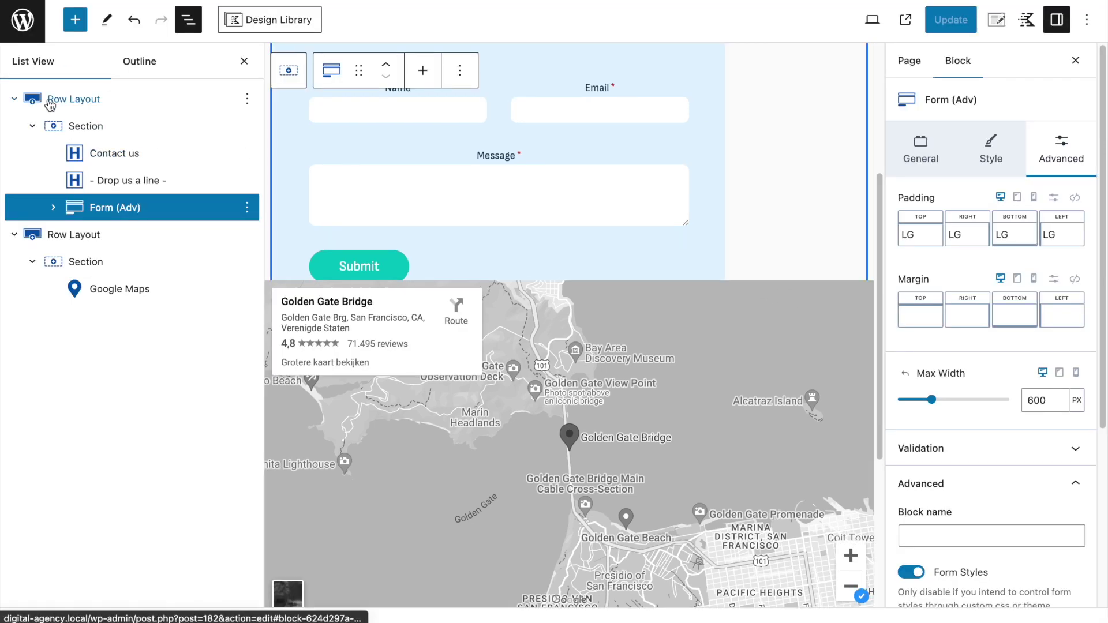
Step: Set the contact form row's Z-index to 1 in its structure settings, update the page and check the published result
left_click(52, 99)
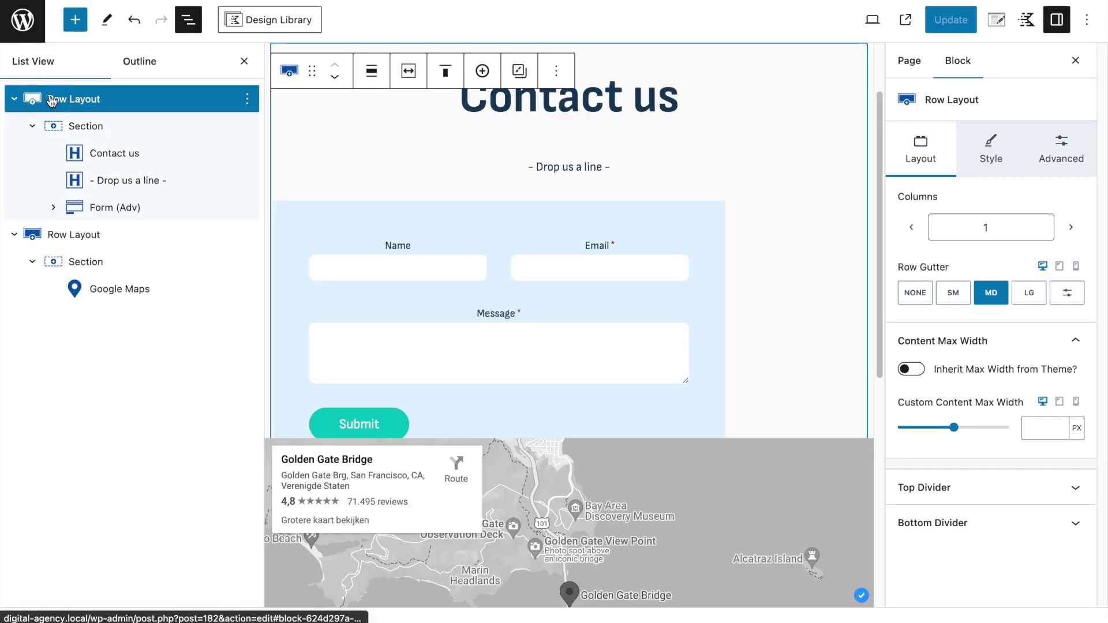
left_click(1049, 147)
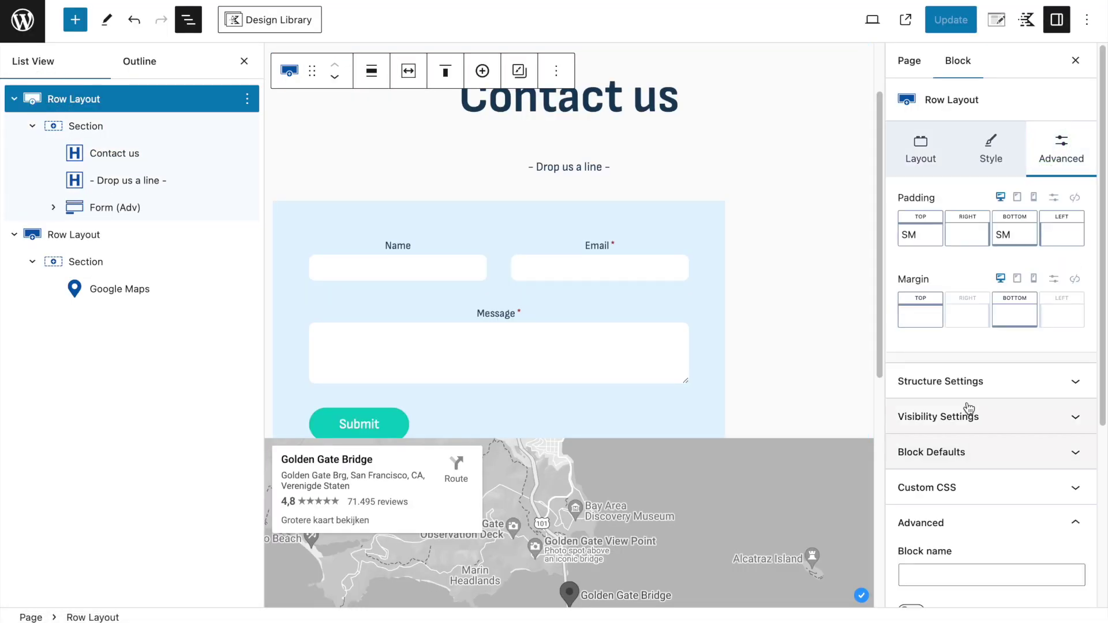
left_click(960, 384)
scroll(1026, 523, "down", 3)
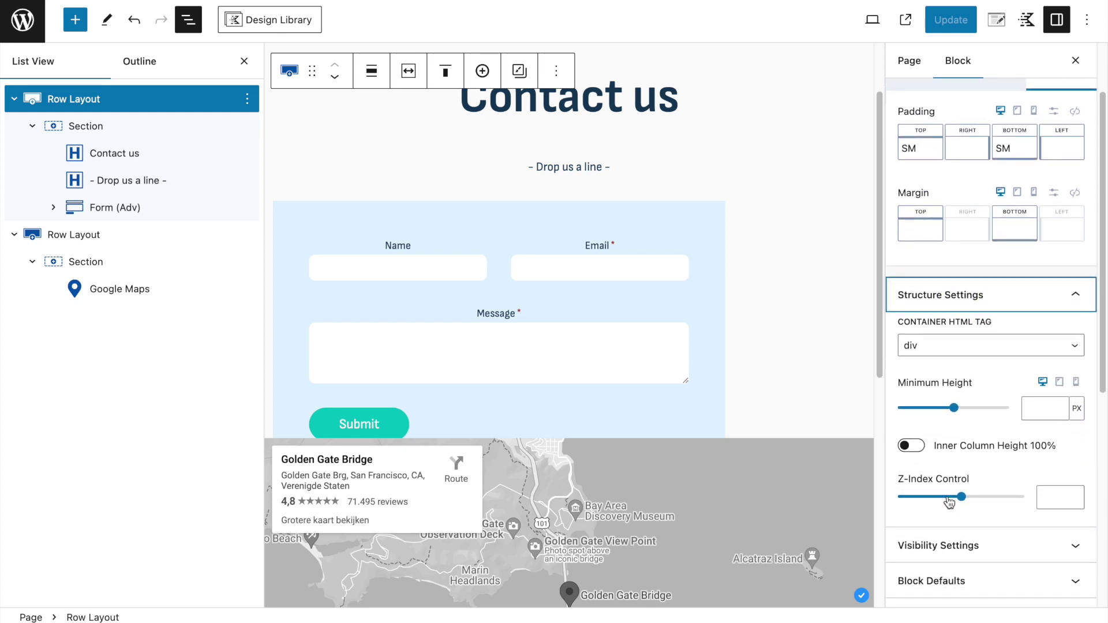
left_click(1071, 500)
left_click_drag(1059, 496, 1024, 497)
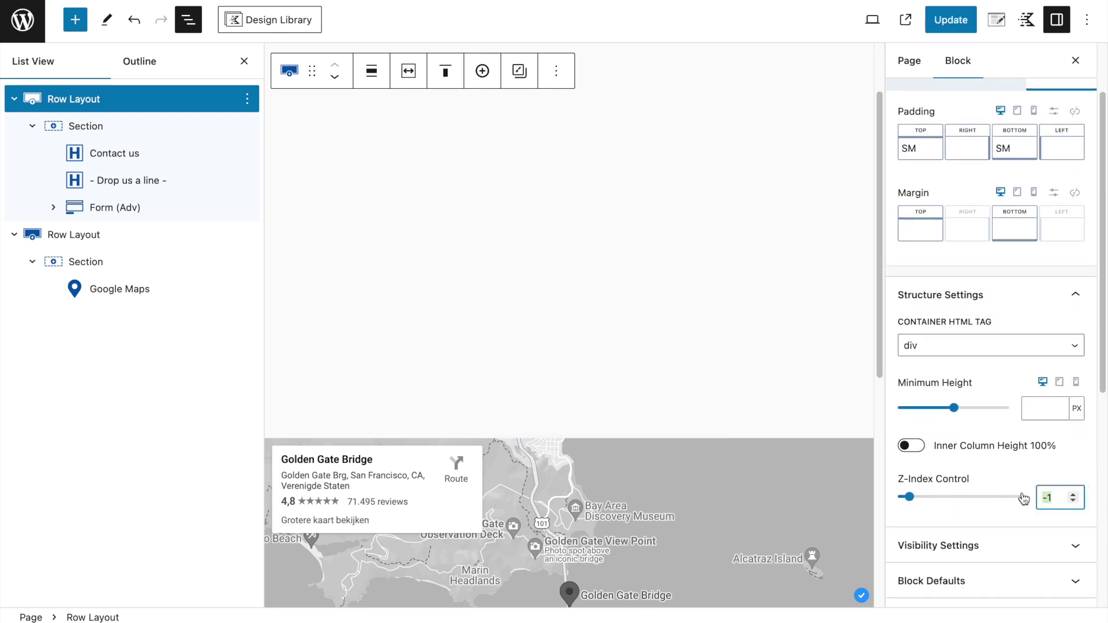
type("1")
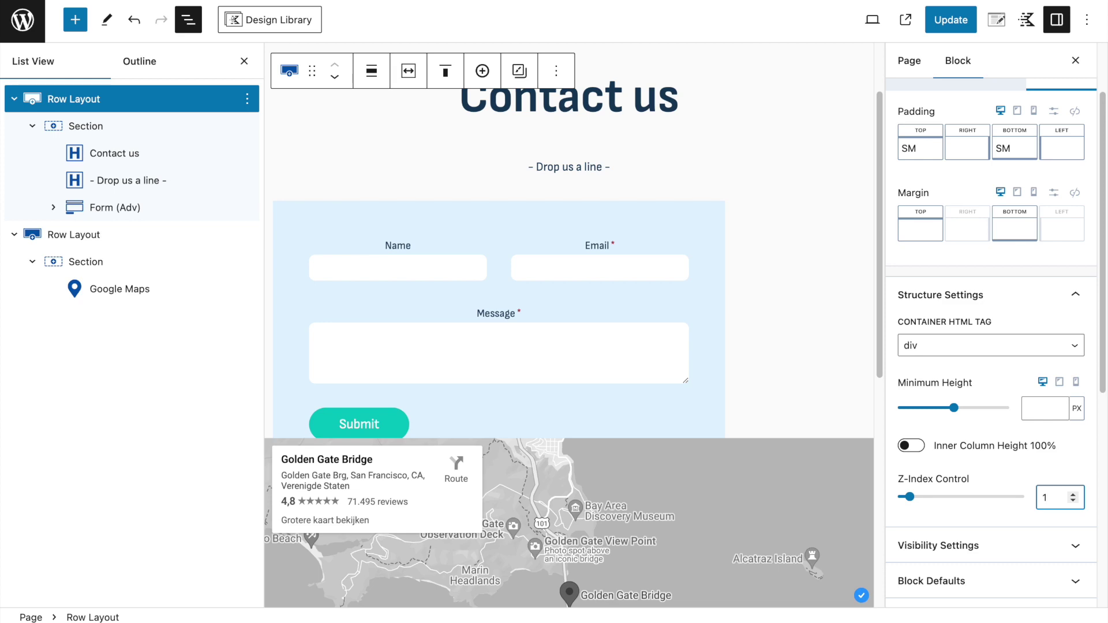
left_click(950, 20)
left_click(905, 20)
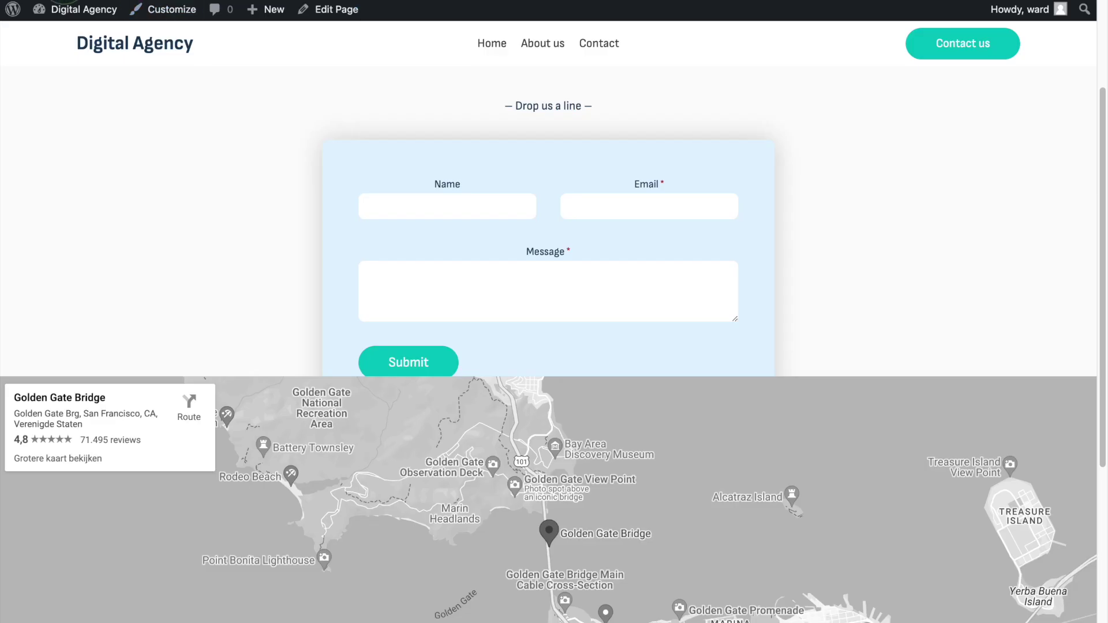
key("ctrl+w")
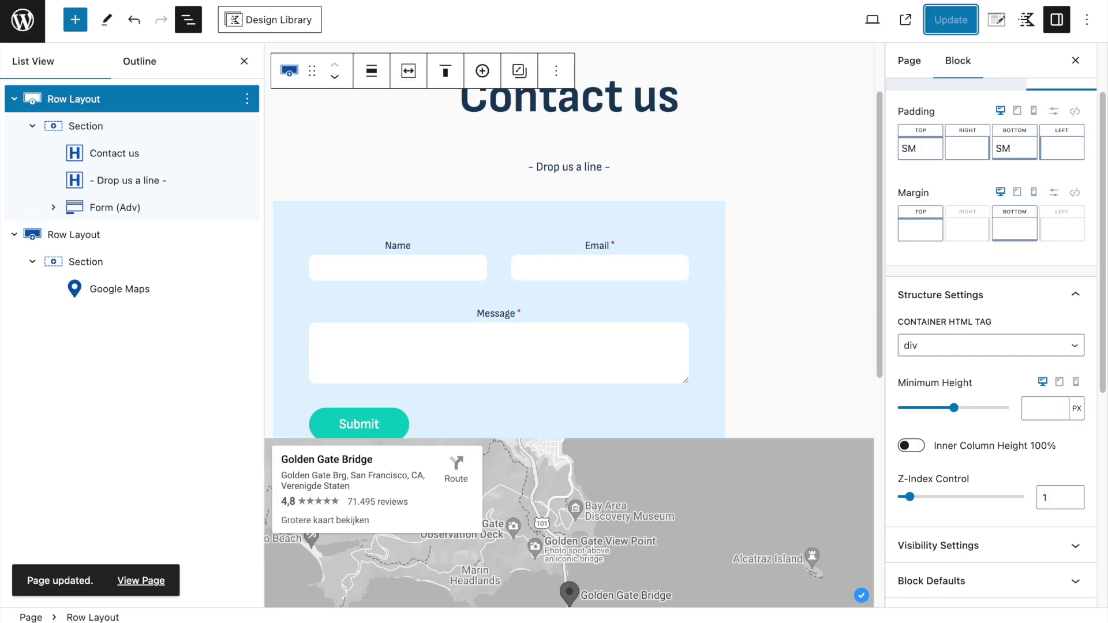
Step: Try a Z-index of -1 for the Google Maps row on the published page and clear the value again
left_click(115, 235)
left_click(1061, 150)
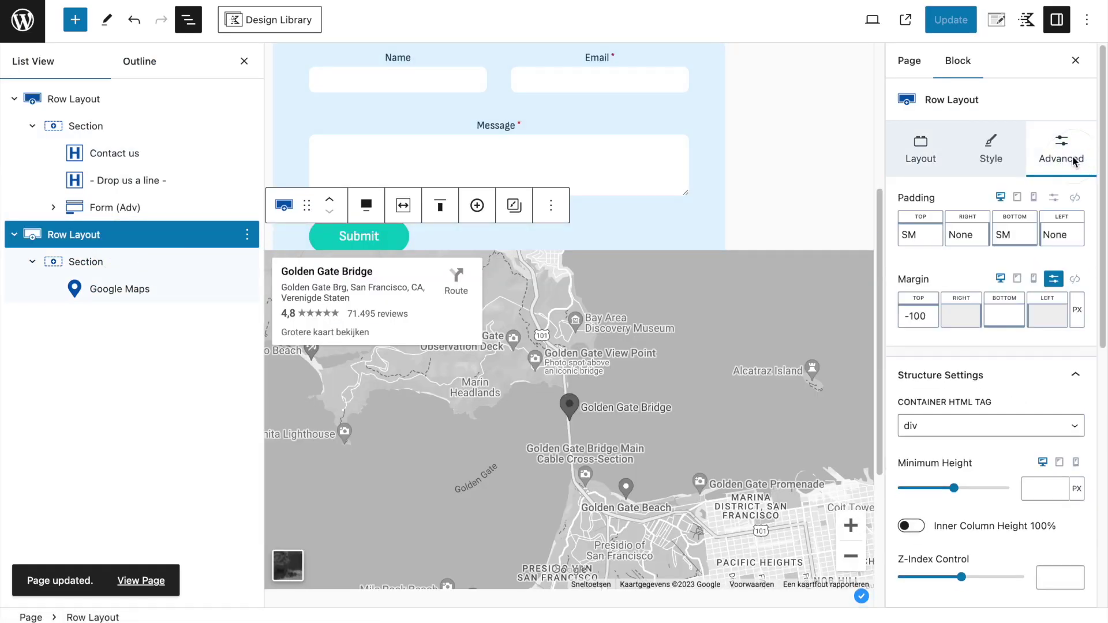
scroll(981, 456, "down", 2)
left_click(1051, 466)
type("-1")
key("ctrl+s")
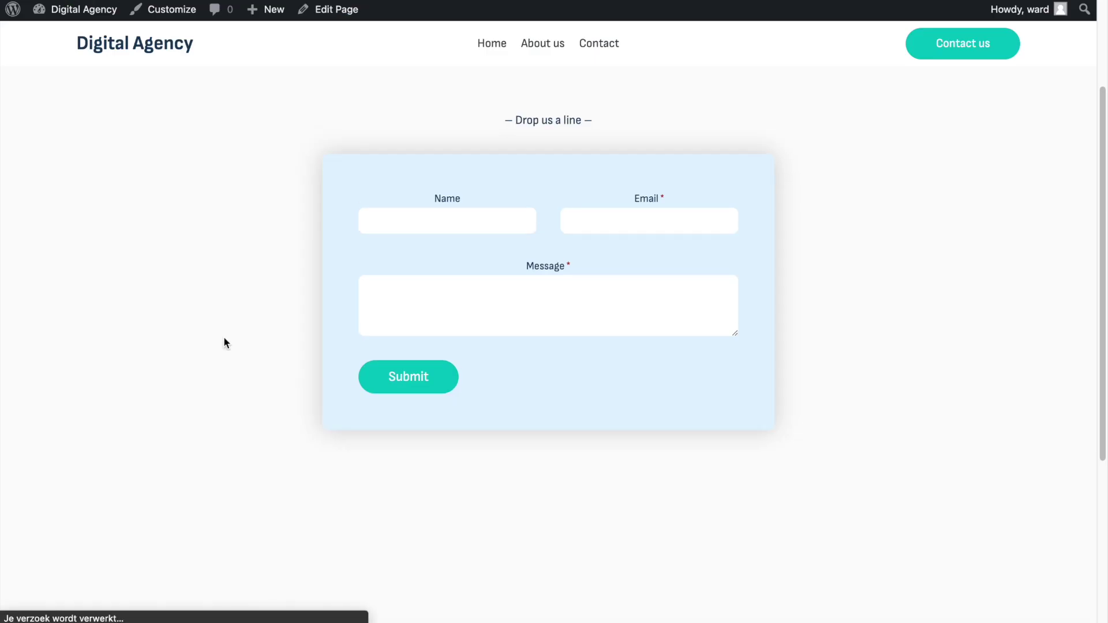
scroll(223, 343, "down", 5)
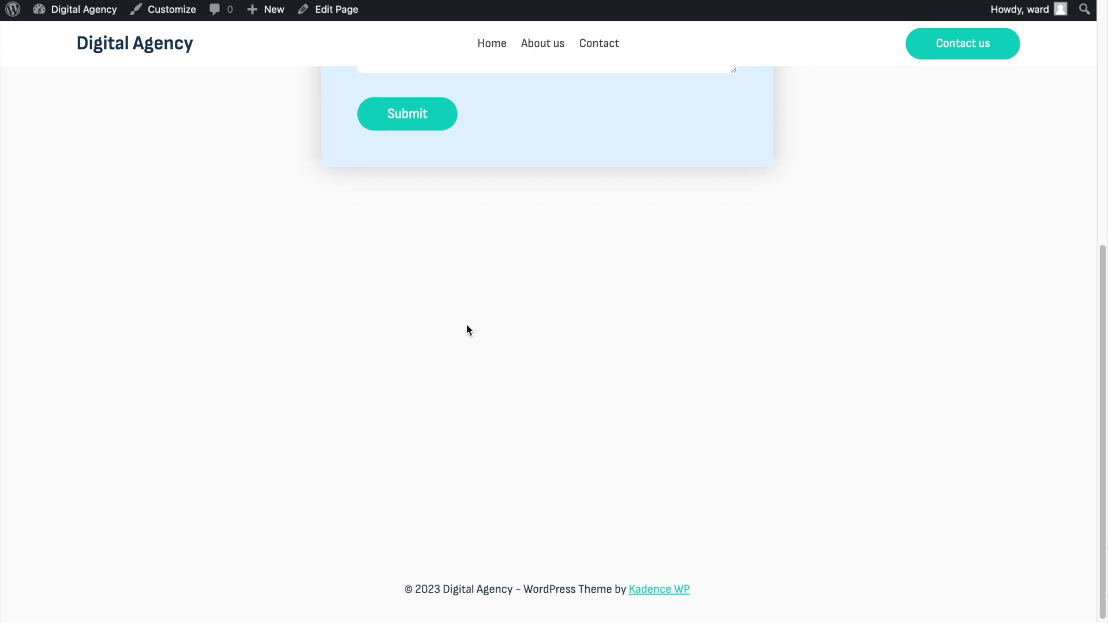
scroll(466, 330, "up", 1)
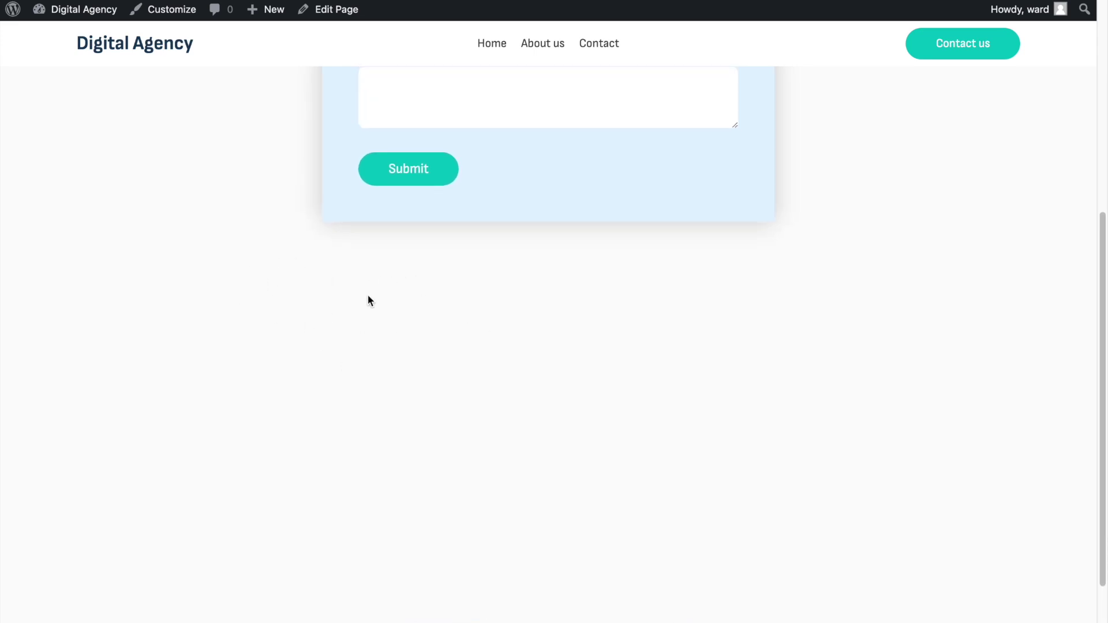
scroll(369, 298, "up", 5)
left_click(718, 0)
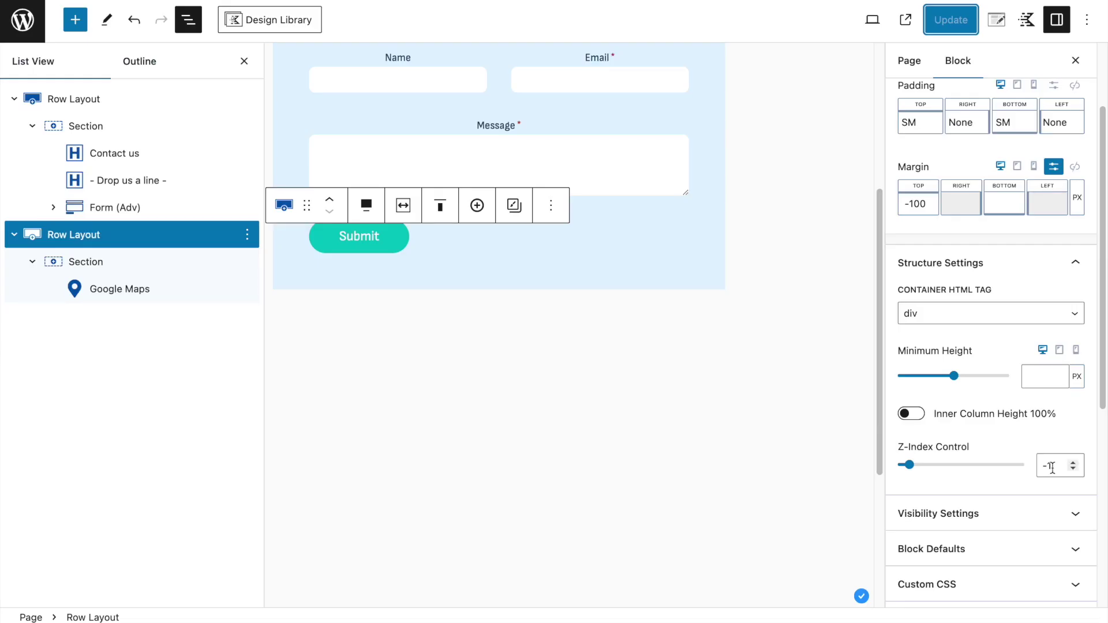
left_click(1051, 468)
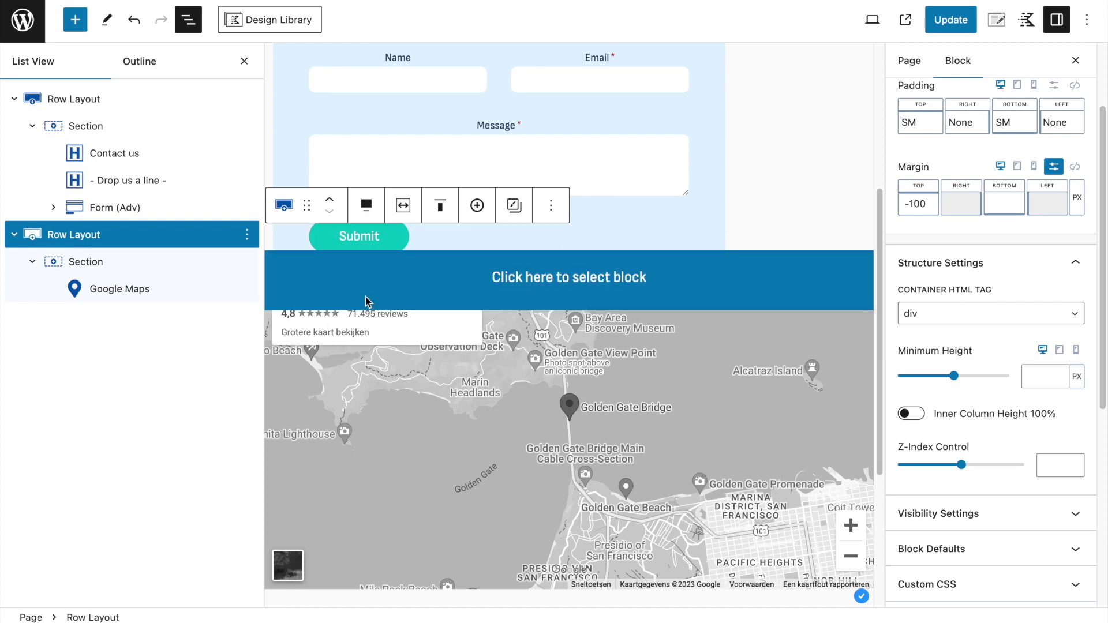
Step: Set the contact form row's Z-index to 10 and update the page
left_click(86, 99)
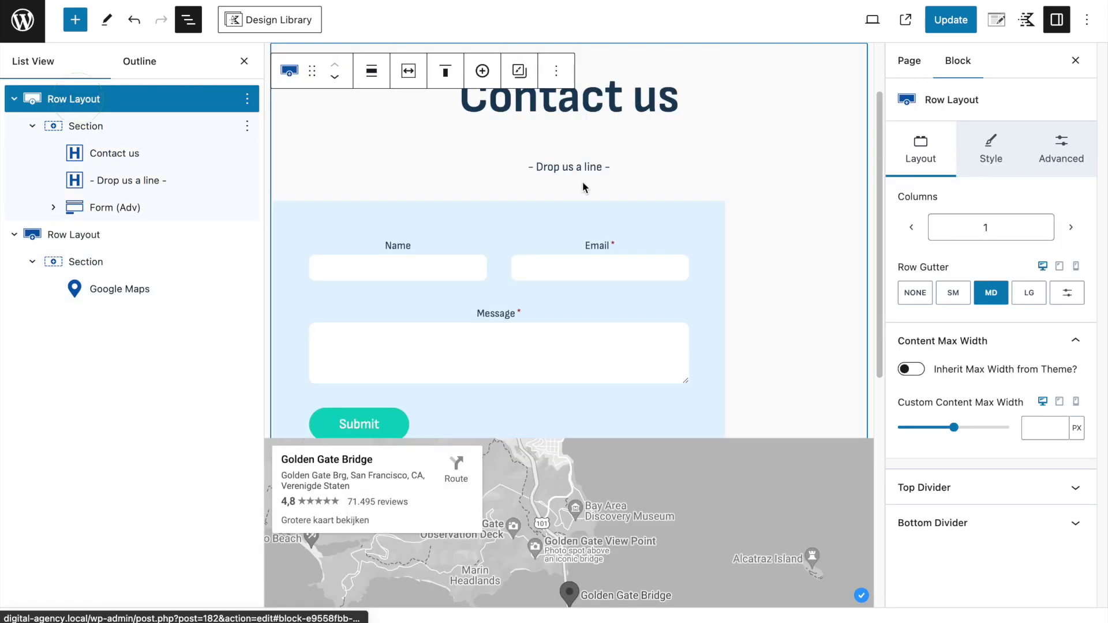
left_click(1061, 156)
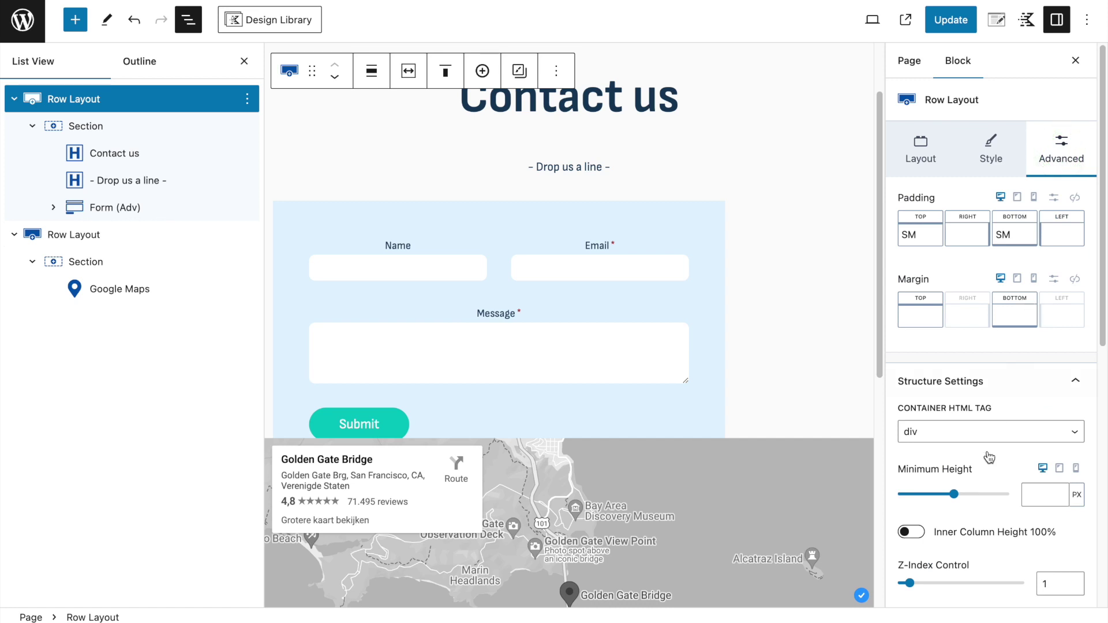
scroll(1012, 571, "down", 2)
double_click(1050, 497)
type("99")
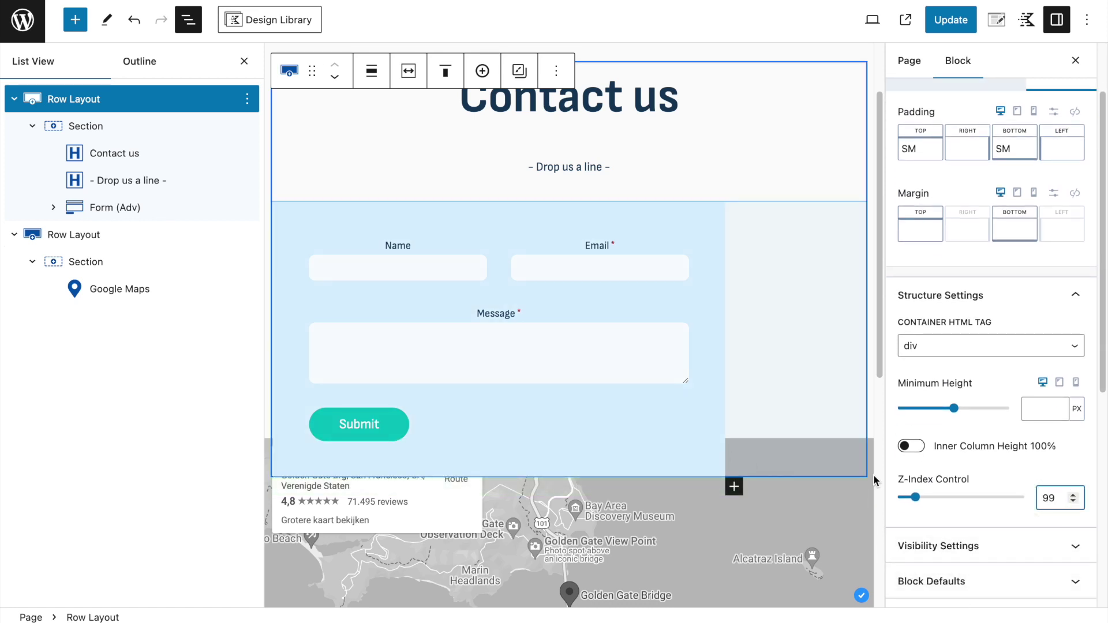
key("BackSpace")
key("BackSpace")
type("10")
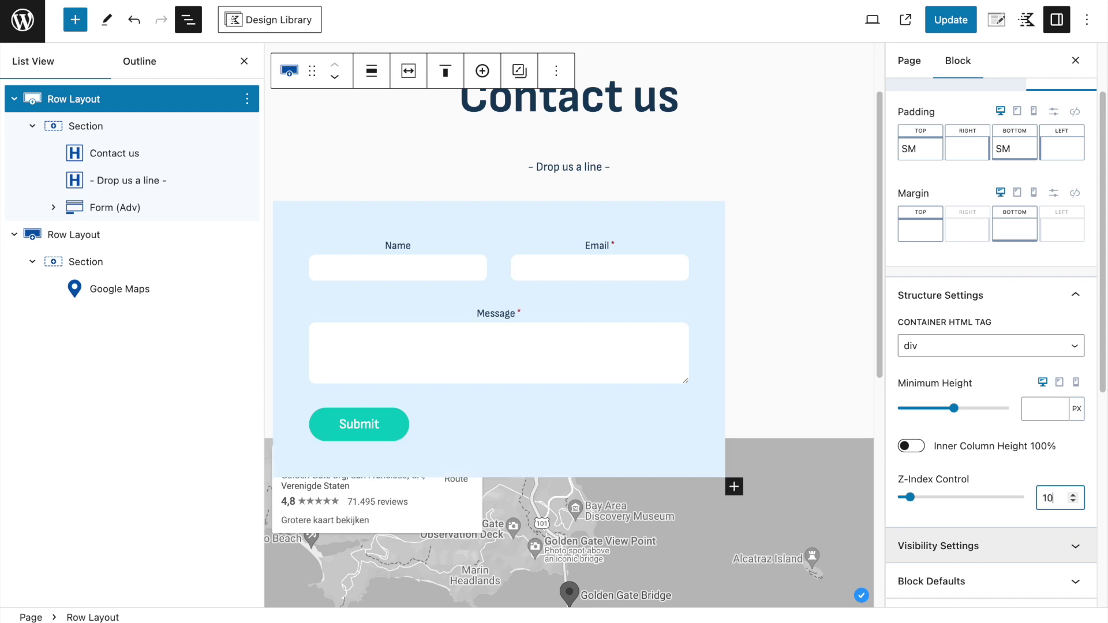
left_click(948, 34)
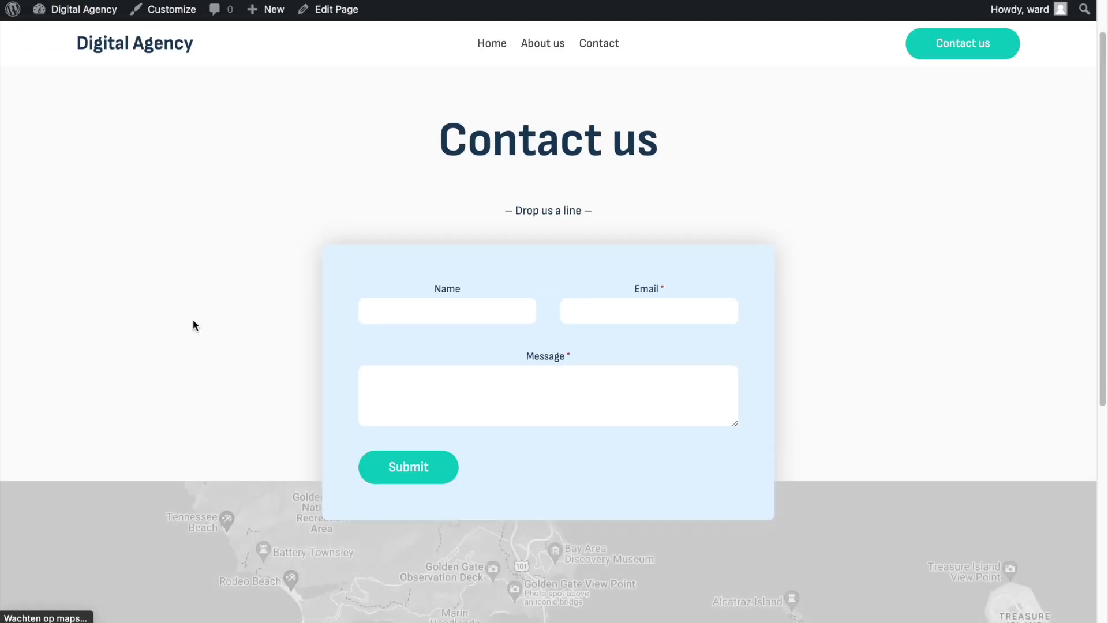
Step: Check the form's overlap with the map on the published page and test that its Name, Email and Message fields can be selected
scroll(192, 319, "down", 4)
scroll(755, 437, "up", 2)
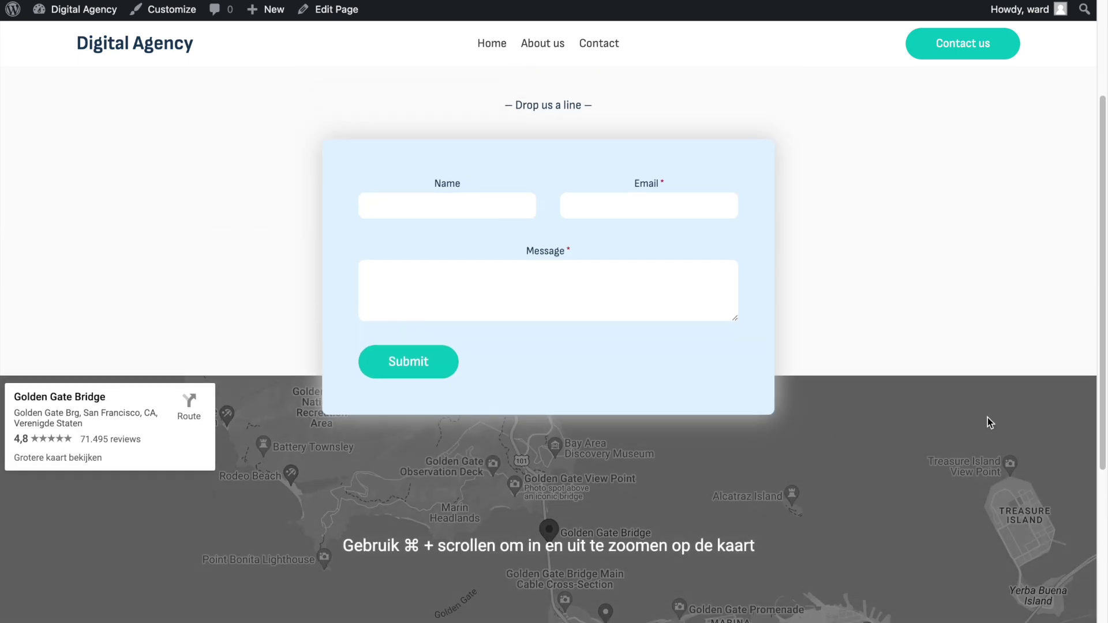
left_click(420, 206)
left_click(628, 206)
left_click(624, 292)
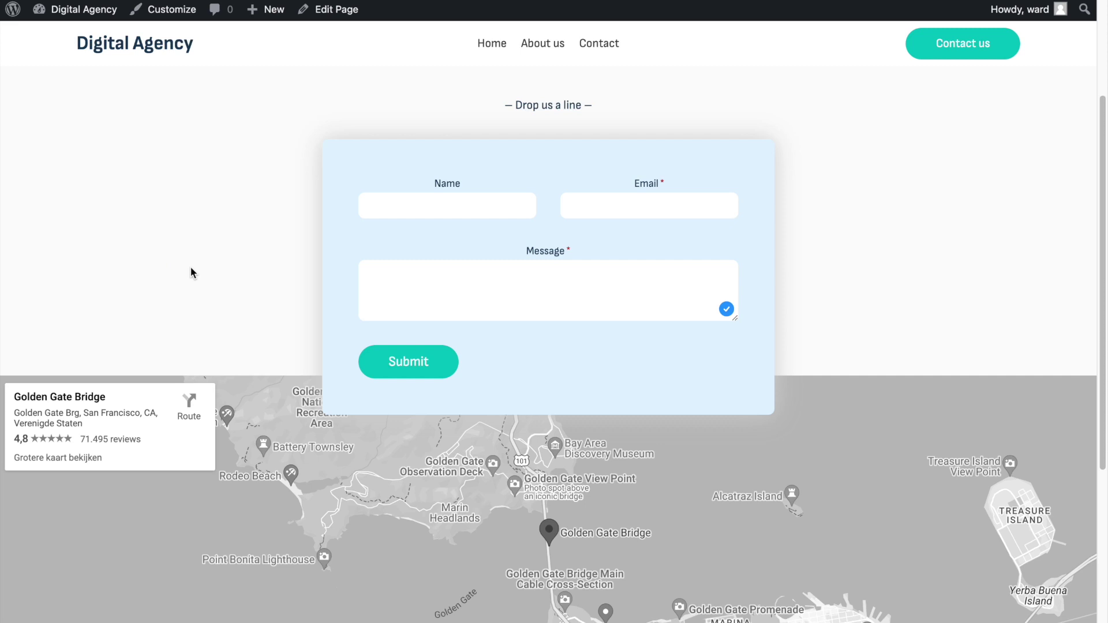
scroll(190, 266, "up", 3)
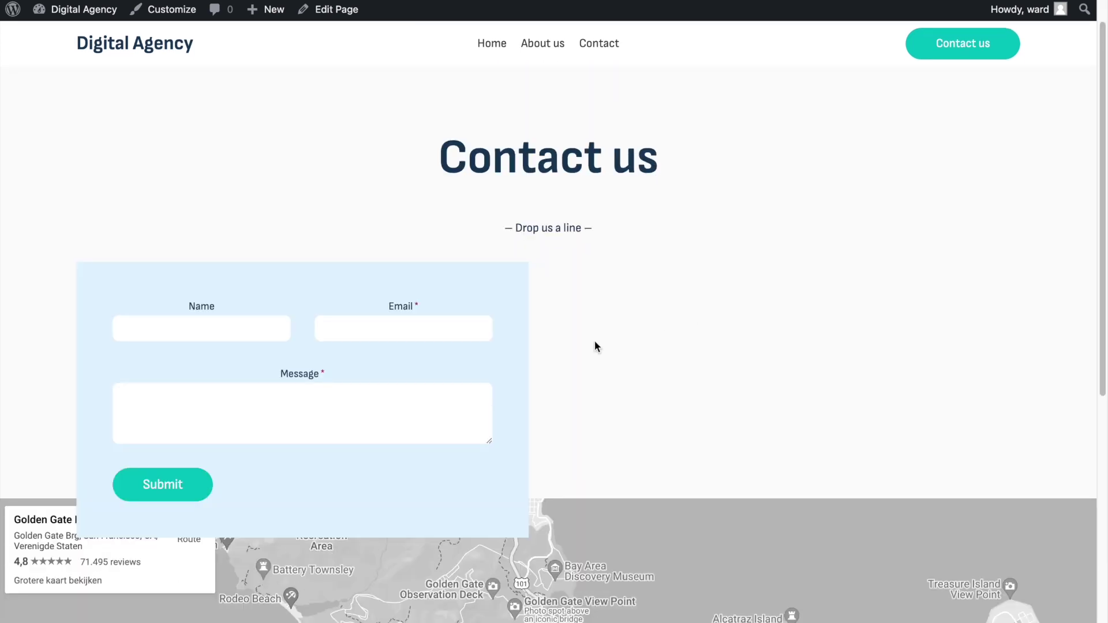
Step: Examine the contact form's horizontal placement and its overlap with the map on the published page
scroll(594, 342, "down", 1)
scroll(594, 341, "up", 2)
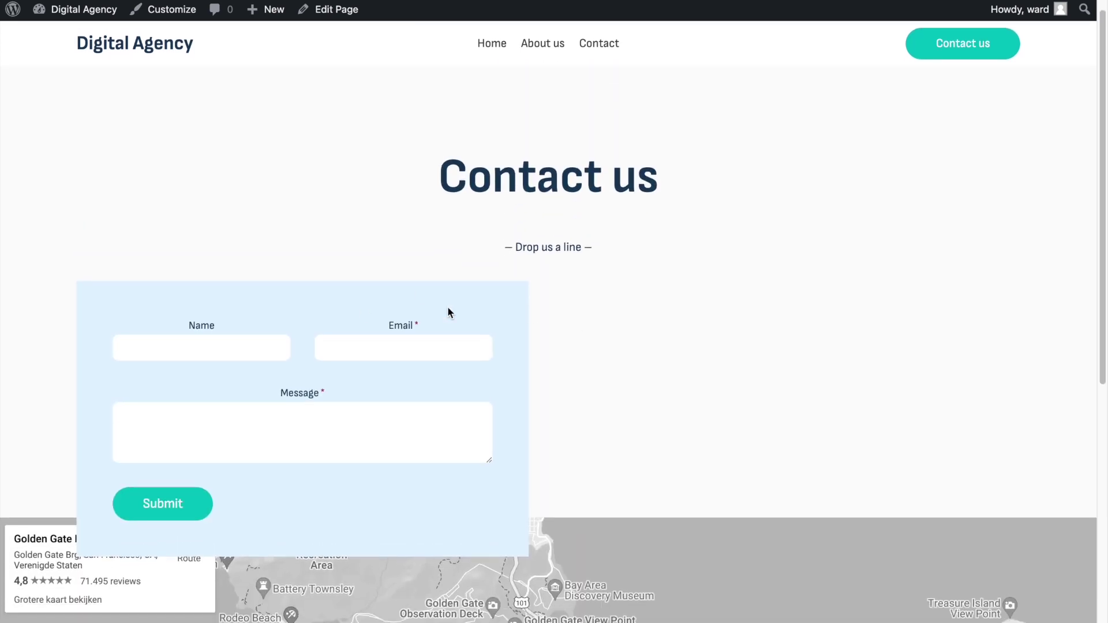
scroll(499, 340, "down", 2)
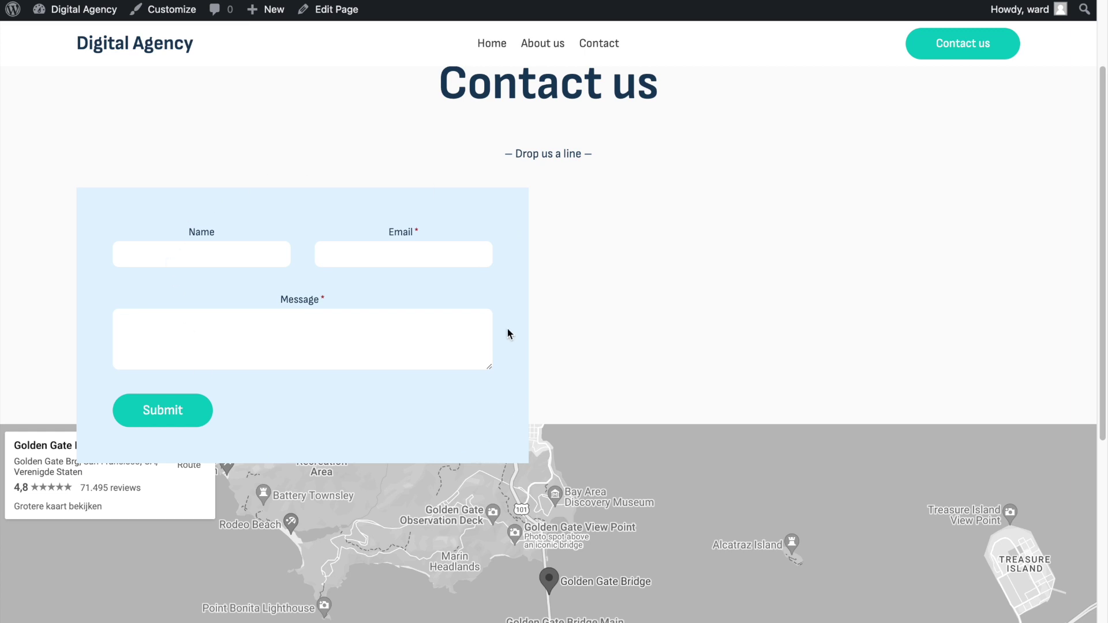
scroll(519, 316, "up", 1)
scroll(208, 102, "up", 2)
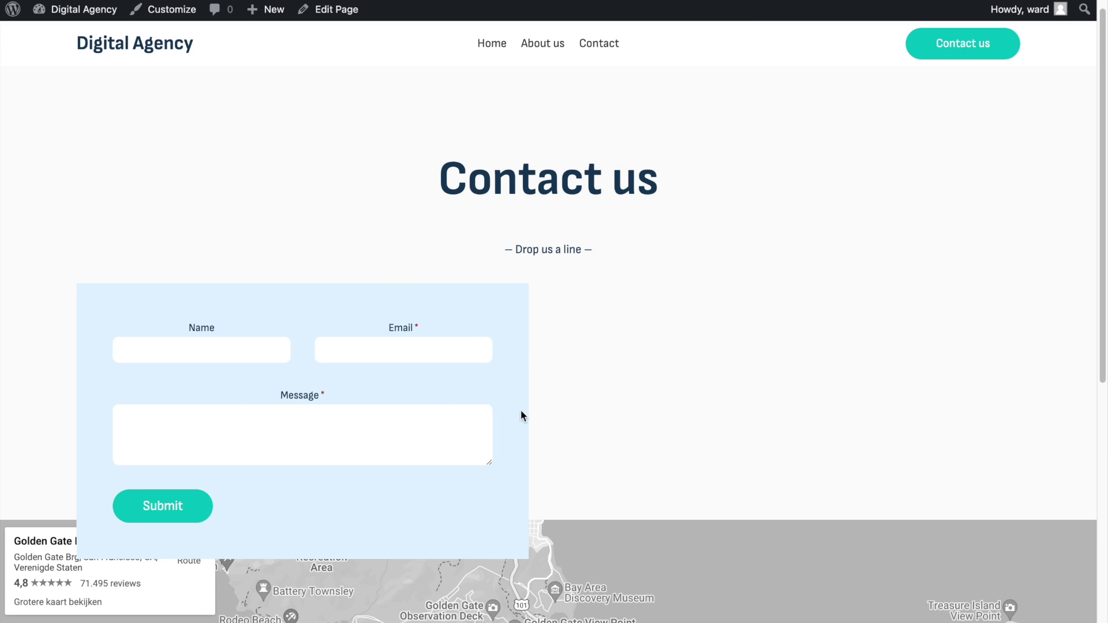
scroll(522, 416, "down", 1)
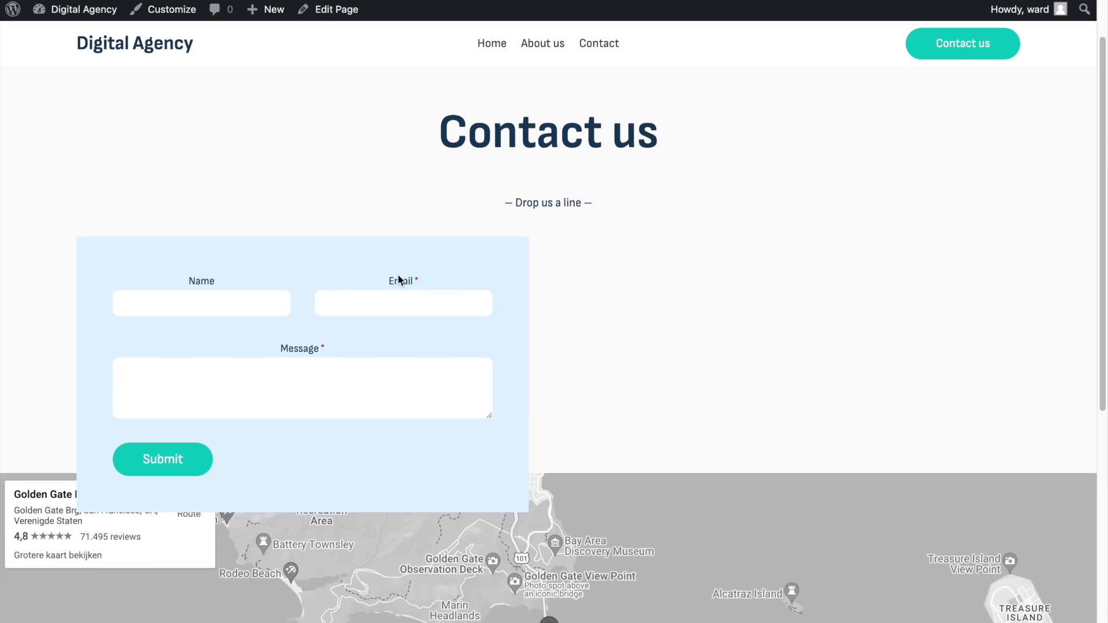
scroll(480, 450, "down", 1)
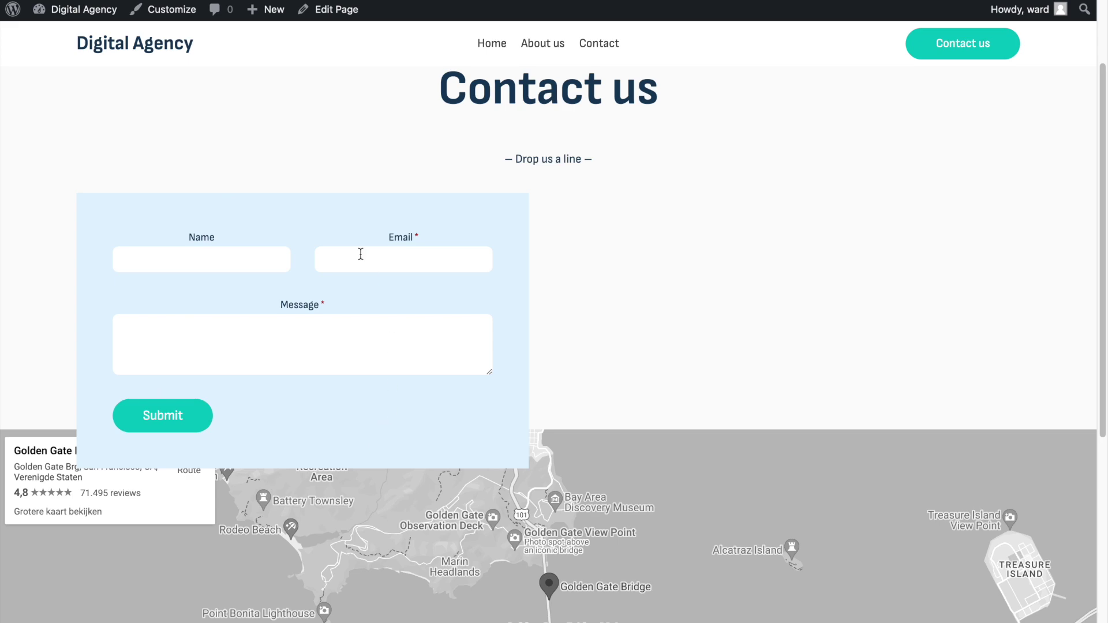
Step: Add Additional CSS for .wp-block-kadence-advanced-form with margin 0 auto, border-radius 8px and box-shadow 0 0 30px 1px lightgrey
left_click(166, 9)
left_click(83, 507)
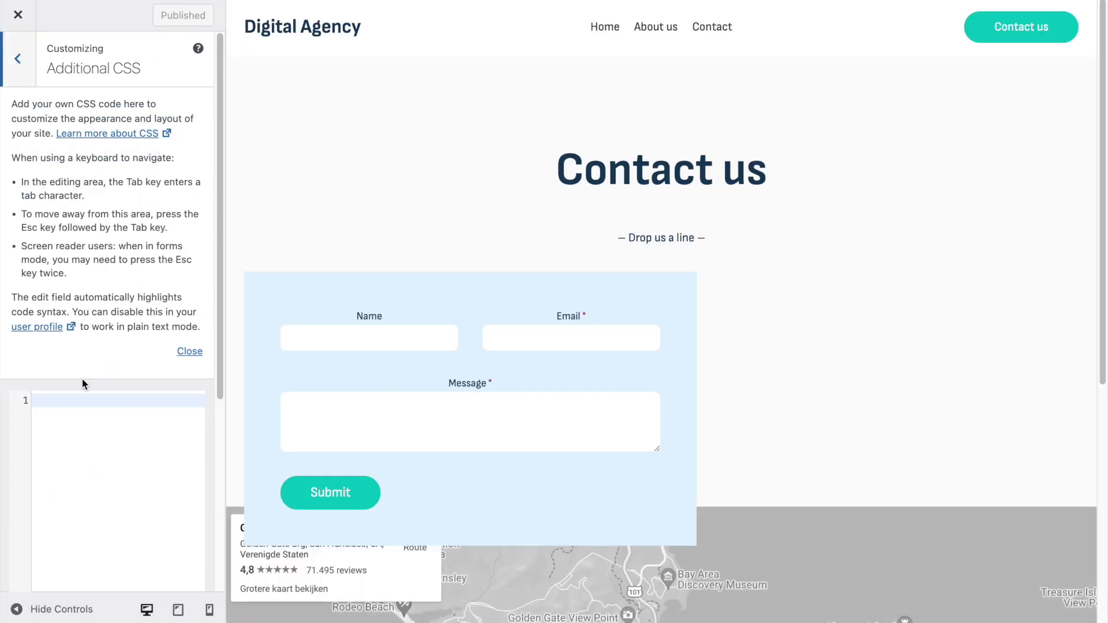
left_click(54, 405)
type(".wp-block-kadence-advanced-form {   margin: 0 auto;   border-radius: 8px;   box-shadow: 0 0 30px 1px lightgrey; }")
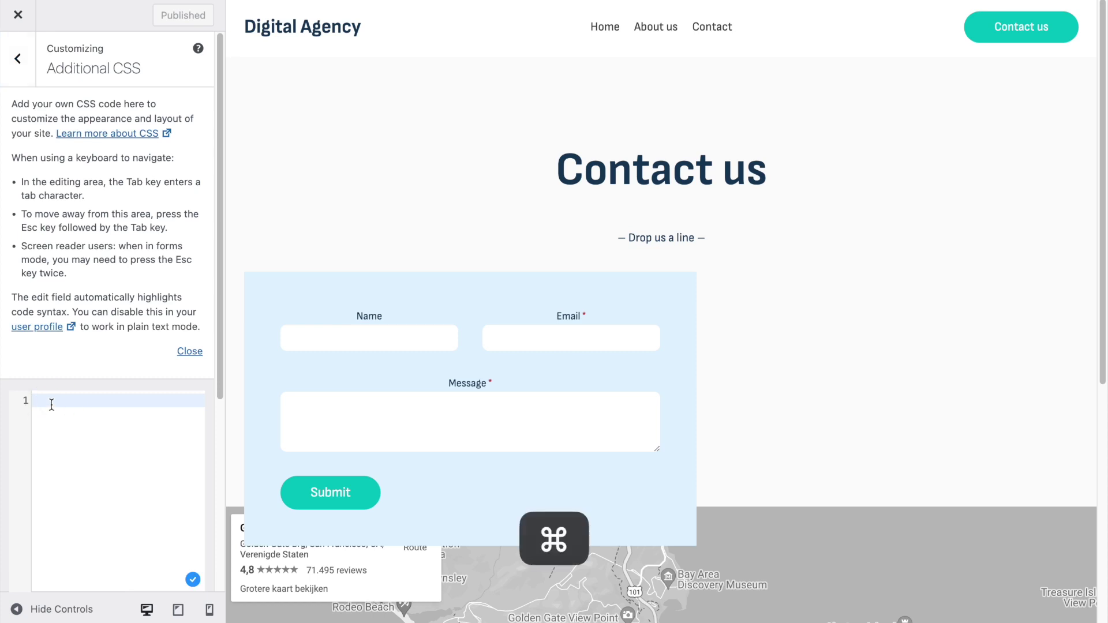
Step: Review the form's CSS selector and box-shadow against the preview, publish the change and close the Customizer
left_click_drag(34, 400, 57, 415)
scroll(67, 426, "down", 1)
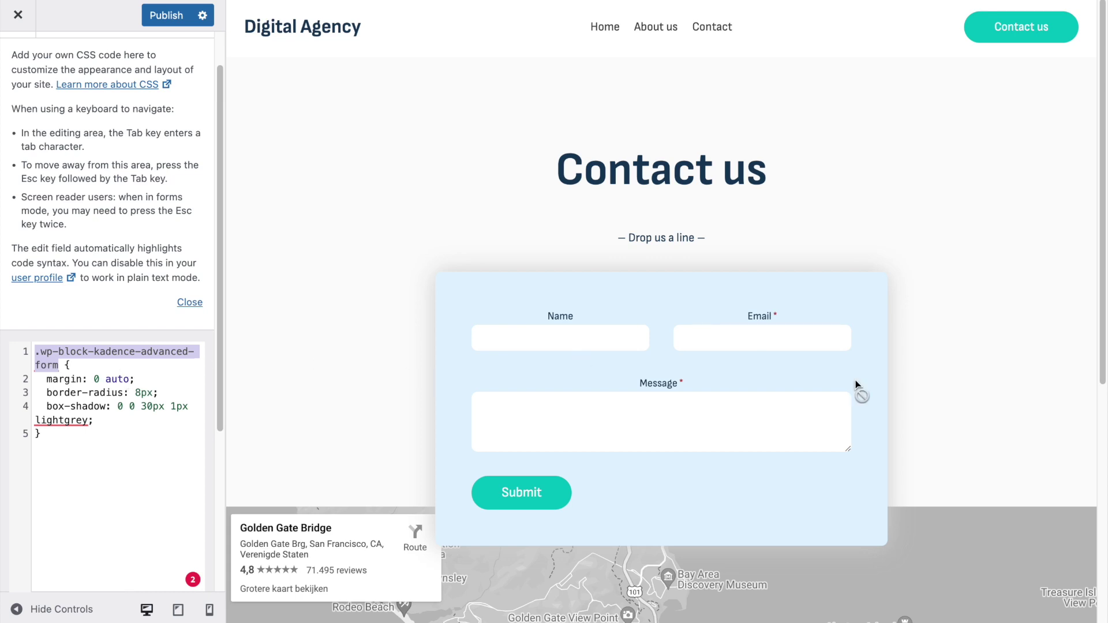
scroll(636, 363, "down", 1)
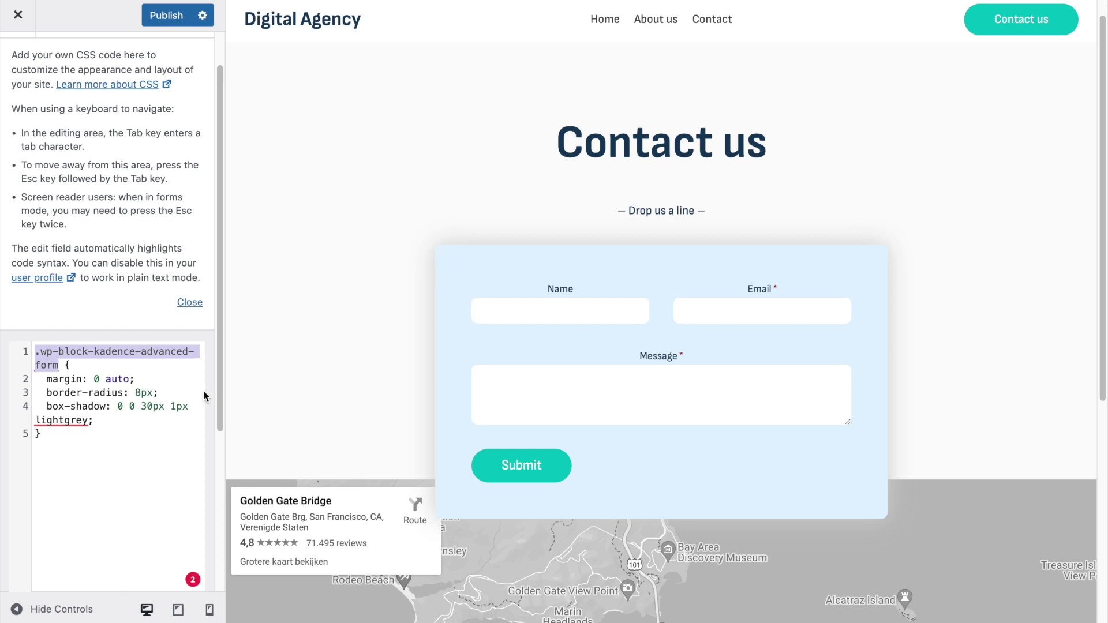
left_click_drag(48, 406, 134, 407)
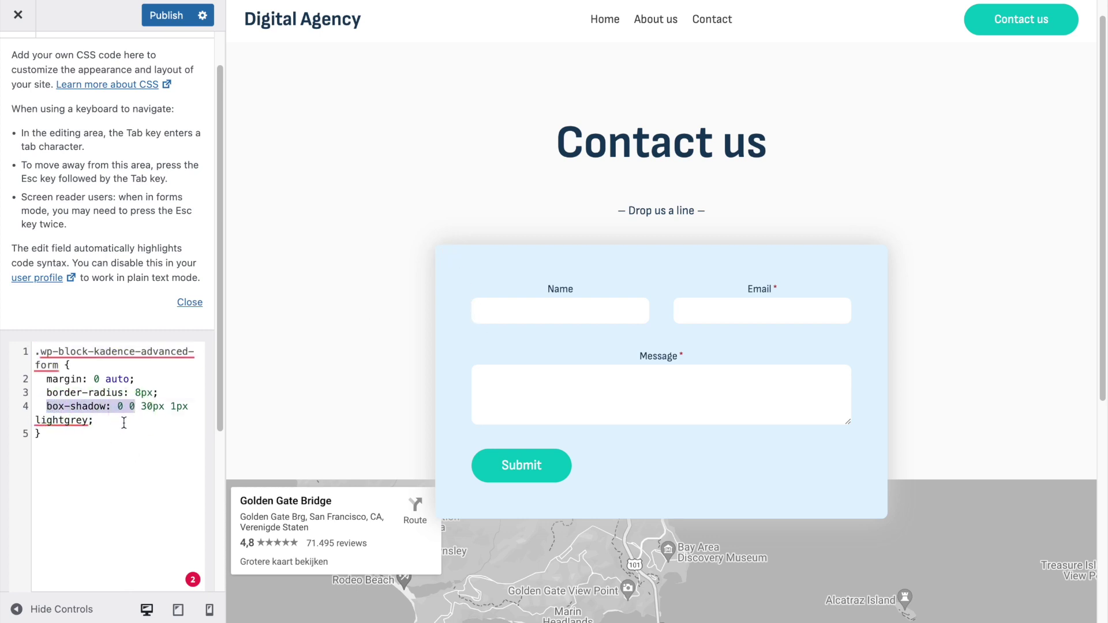
left_click(115, 422)
left_click(166, 15)
left_click(18, 15)
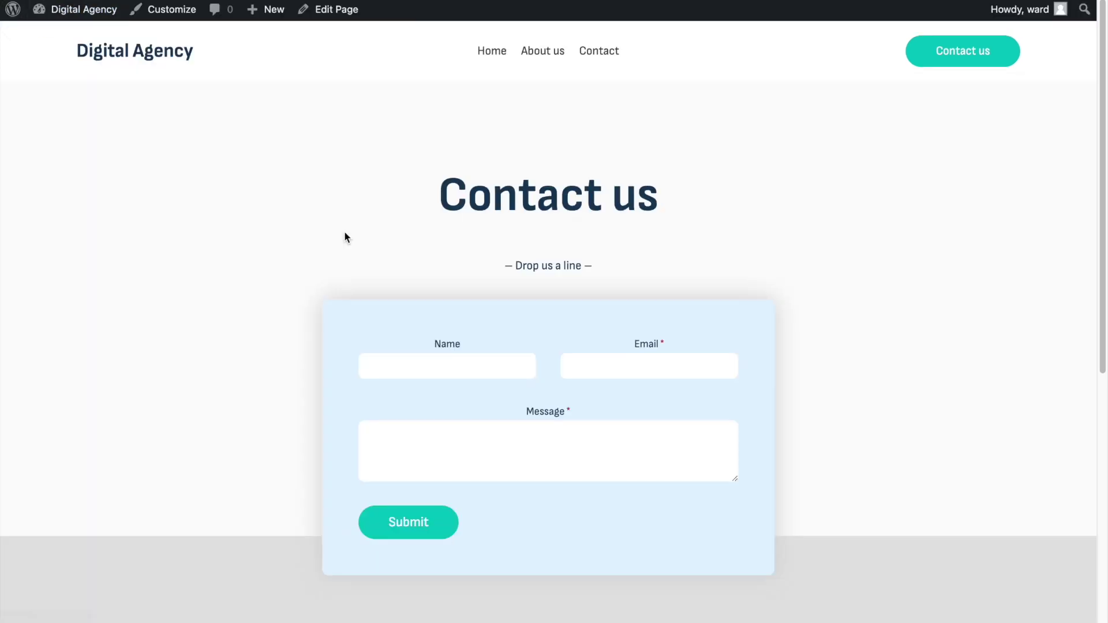
Step: Examine the form's centering, rounded corners and shadow over the map on the published page, and test its Message field
scroll(346, 236, "down", 2)
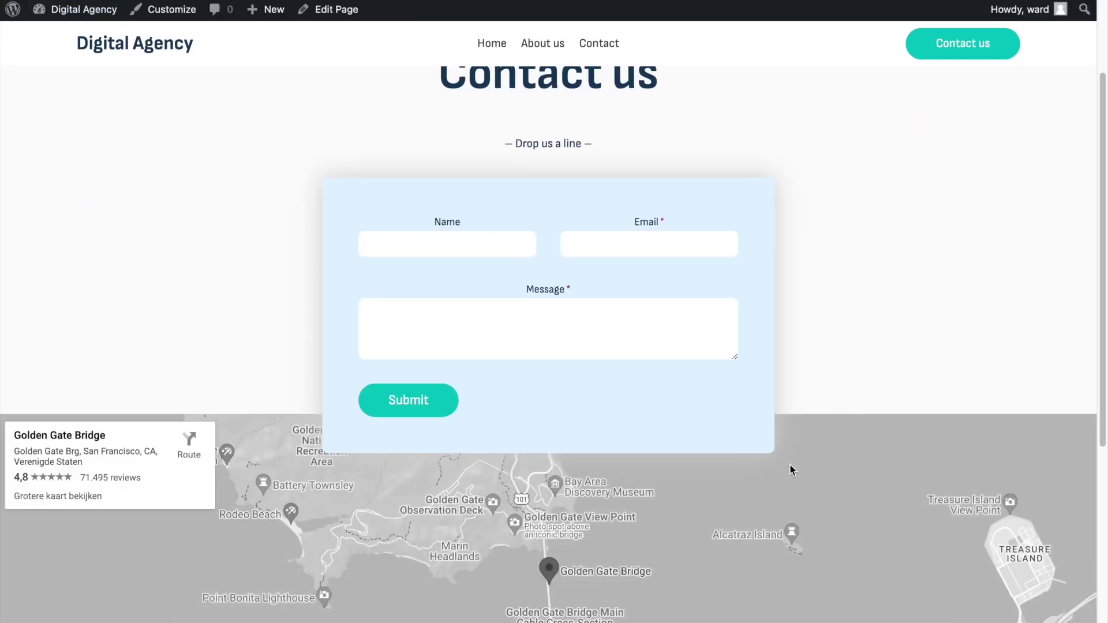
scroll(791, 466, "down", 4)
scroll(790, 466, "up", 4)
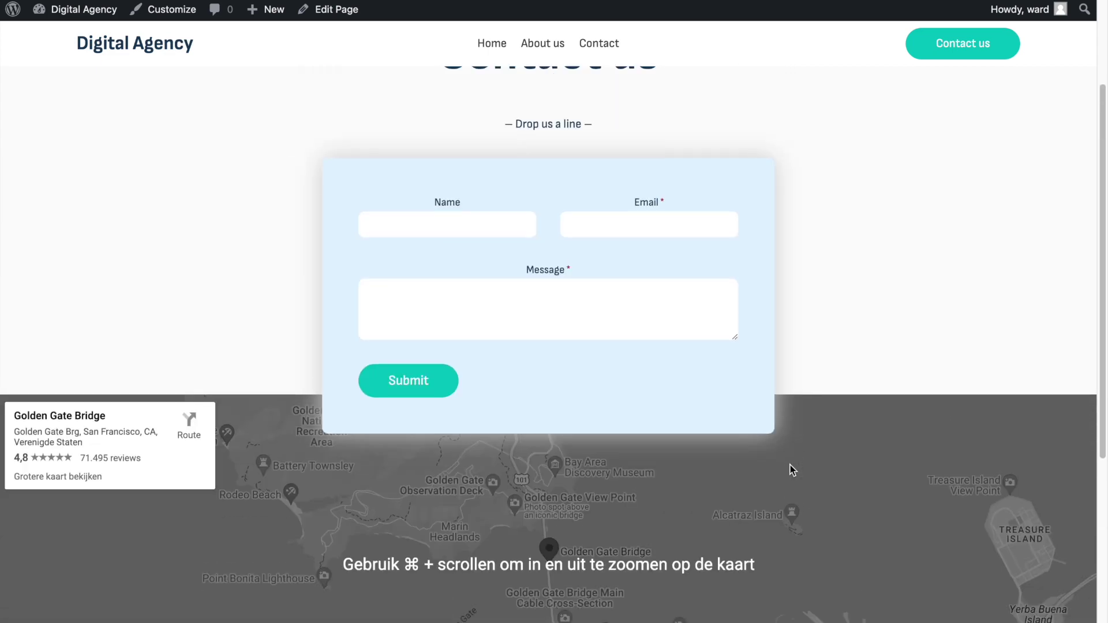
scroll(789, 464, "down", 5)
scroll(789, 464, "up", 8)
scroll(778, 432, "down", 1)
scroll(767, 409, "down", 3)
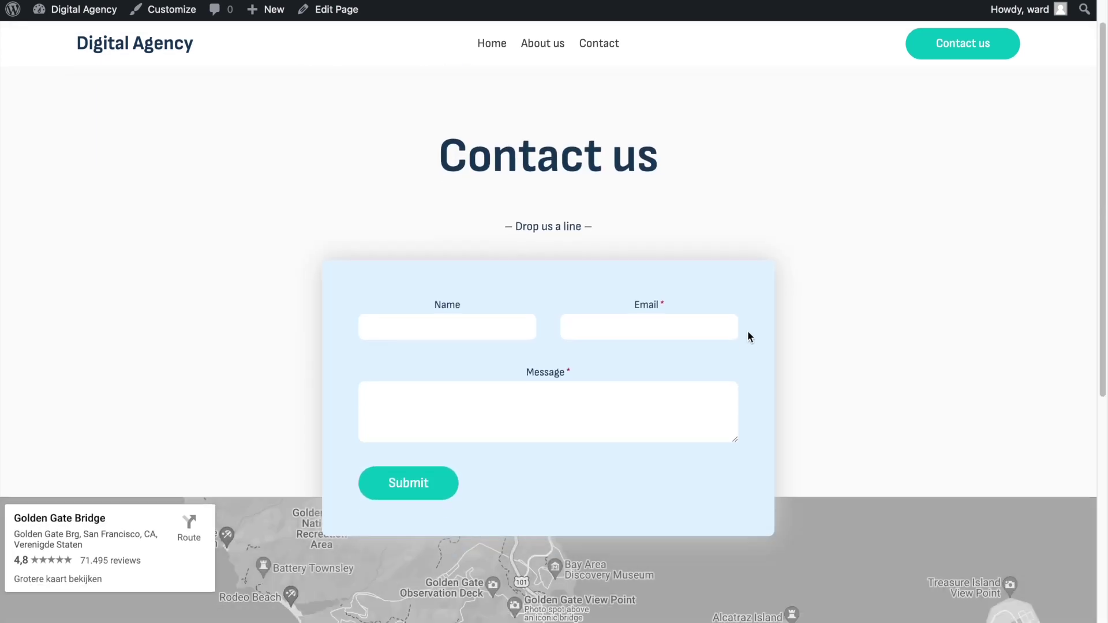
left_click(572, 287)
left_click(603, 358)
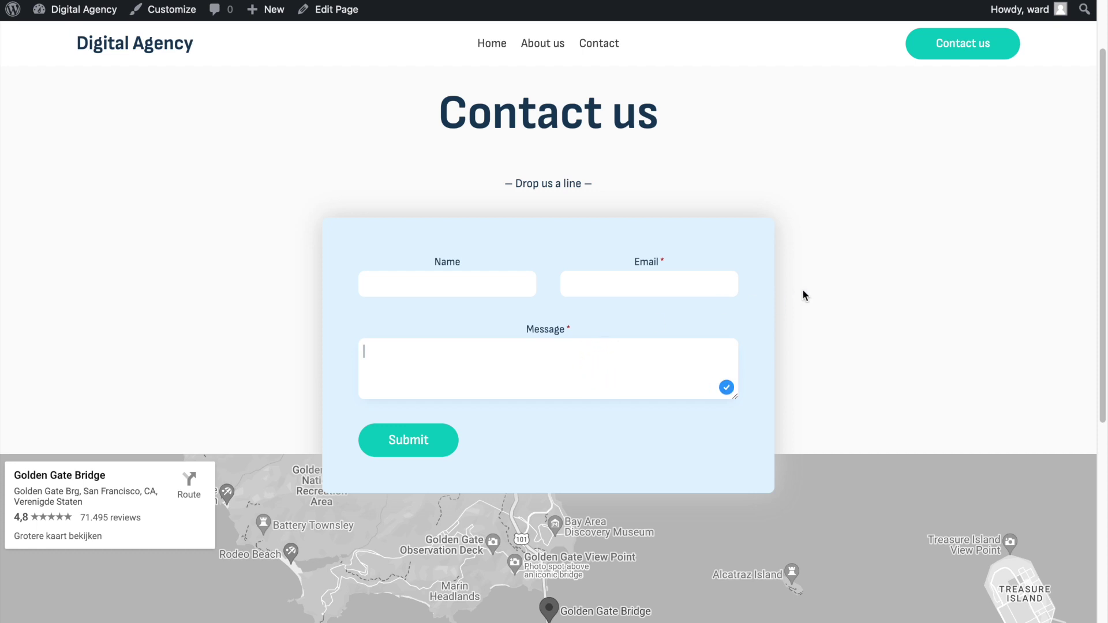
scroll(817, 288, "down", 1)
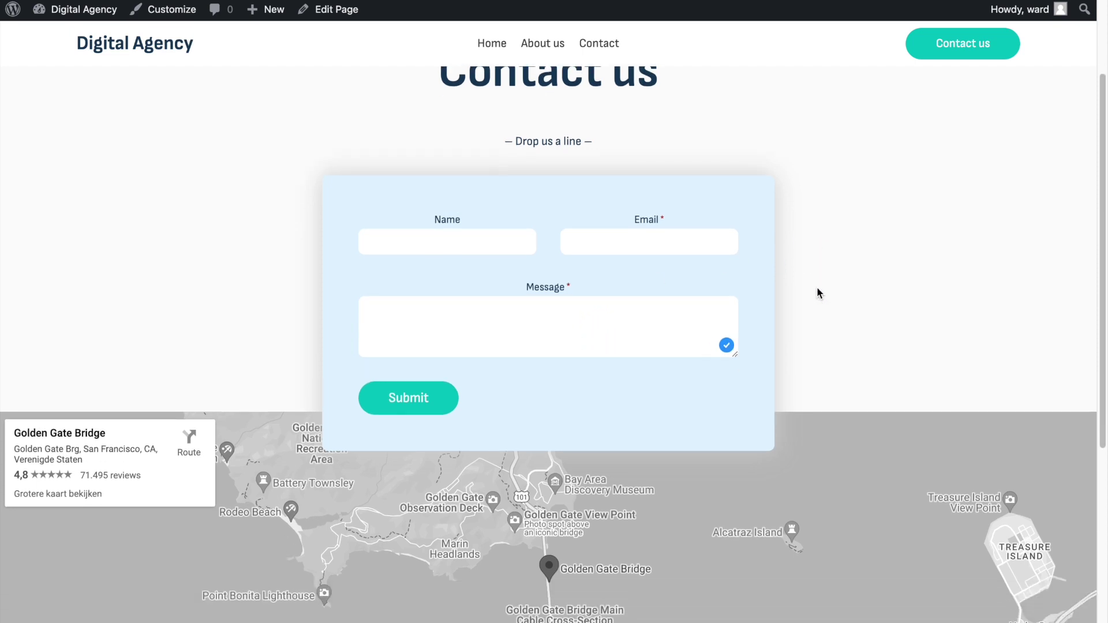
scroll(817, 290, "up", 1)
scroll(817, 290, "up", 2)
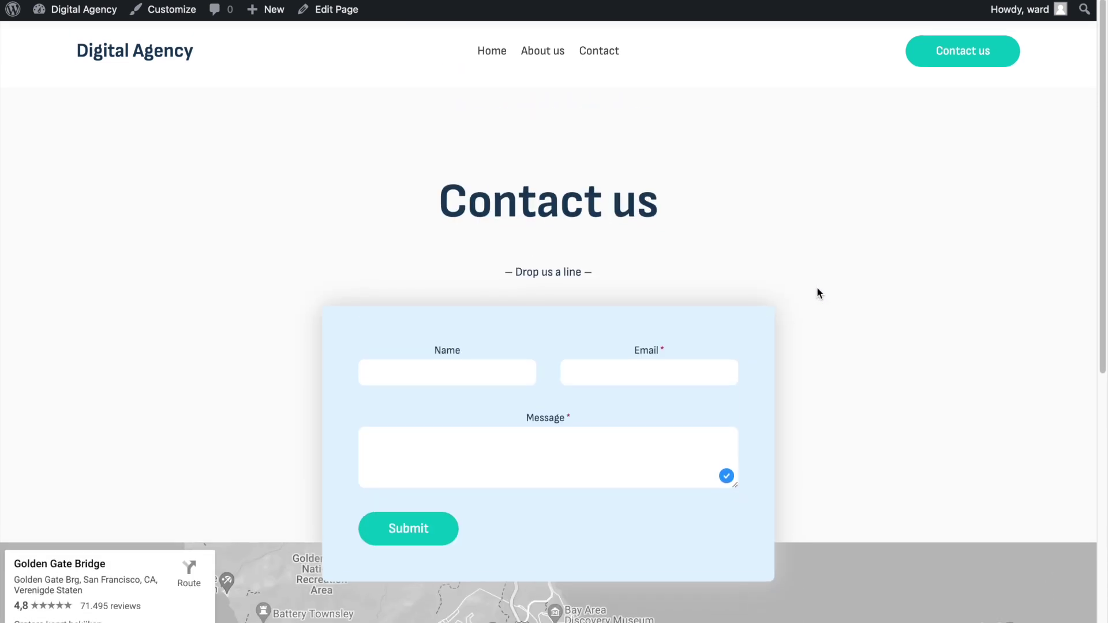
scroll(817, 293, "down", 1)
scroll(817, 293, "up", 1)
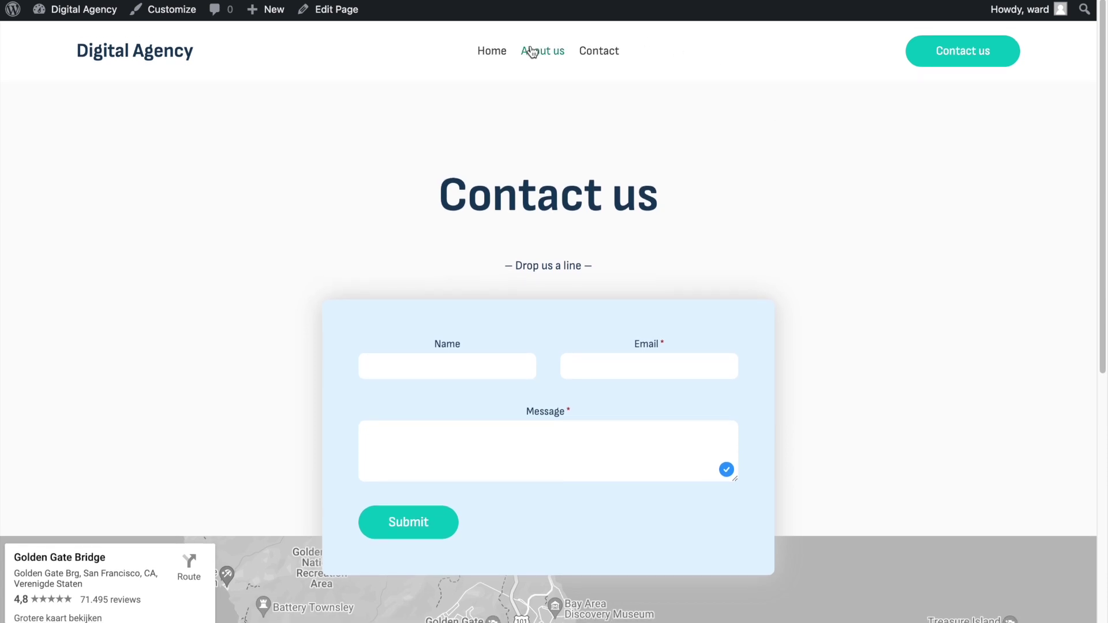
Step: Open the header builder, remove the Button from the main row and add it back to the same section
left_click(164, 17)
left_click(72, 216)
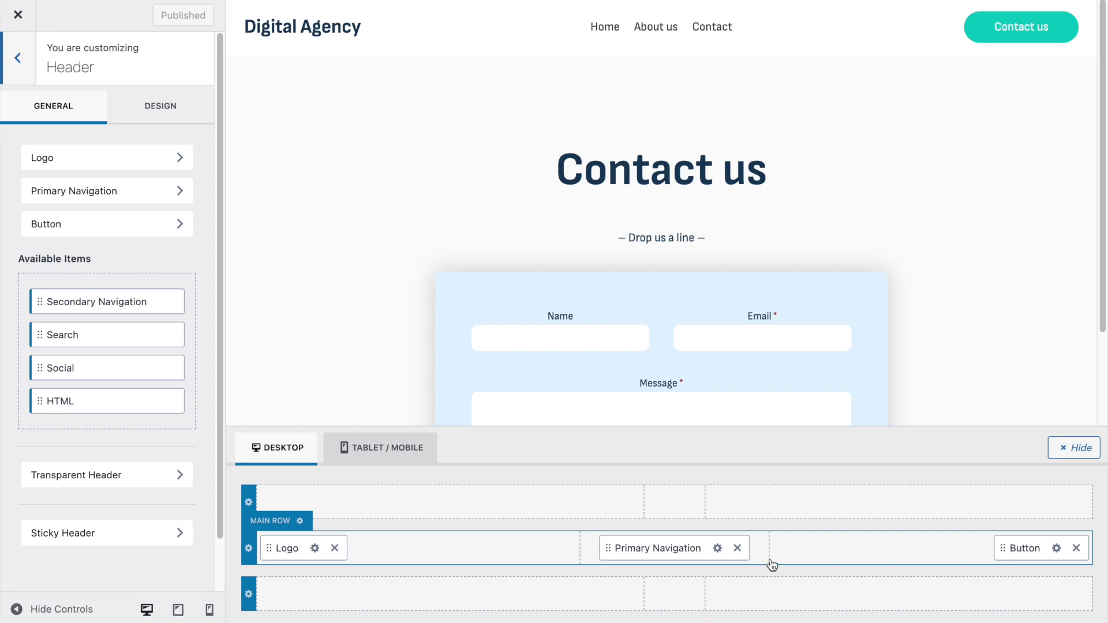
left_click(1076, 549)
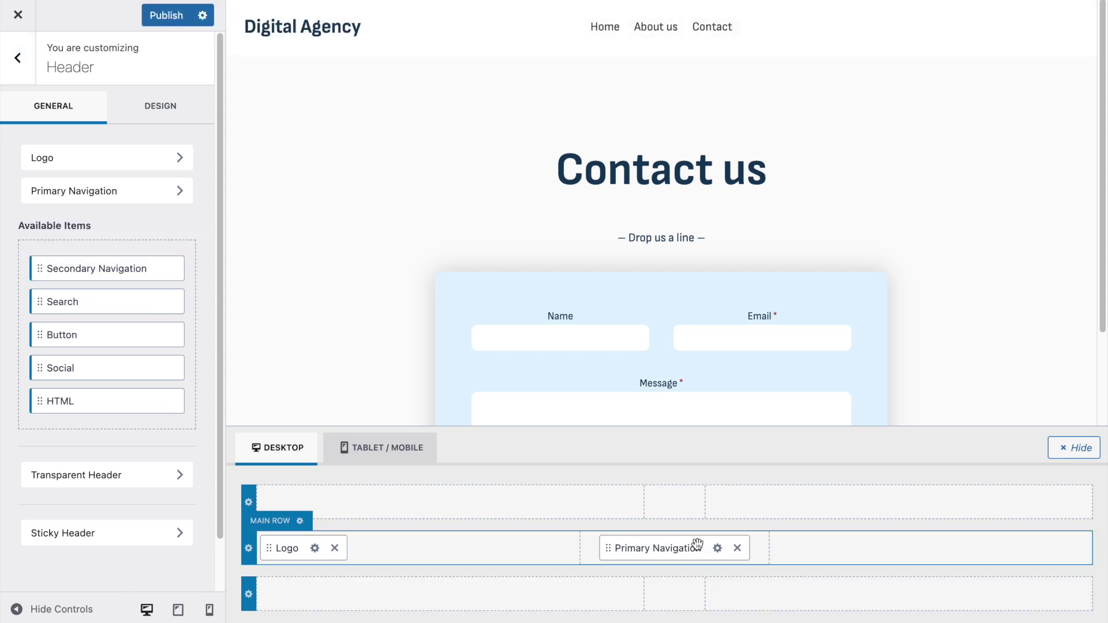
left_click_drag(642, 551, 665, 555)
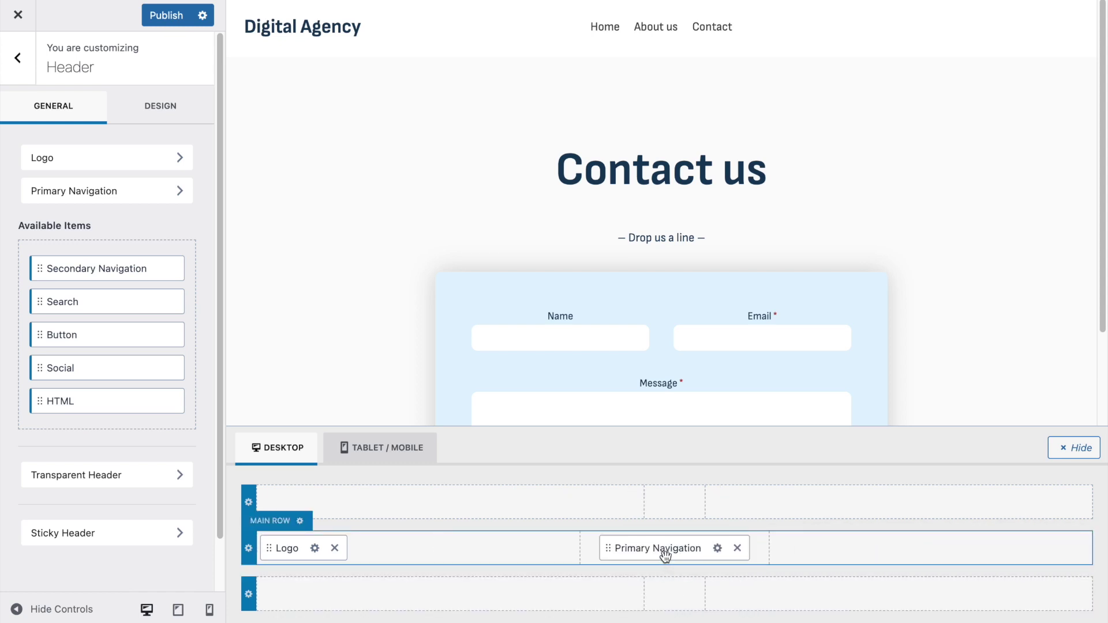
left_click(1056, 548)
left_click(1078, 467)
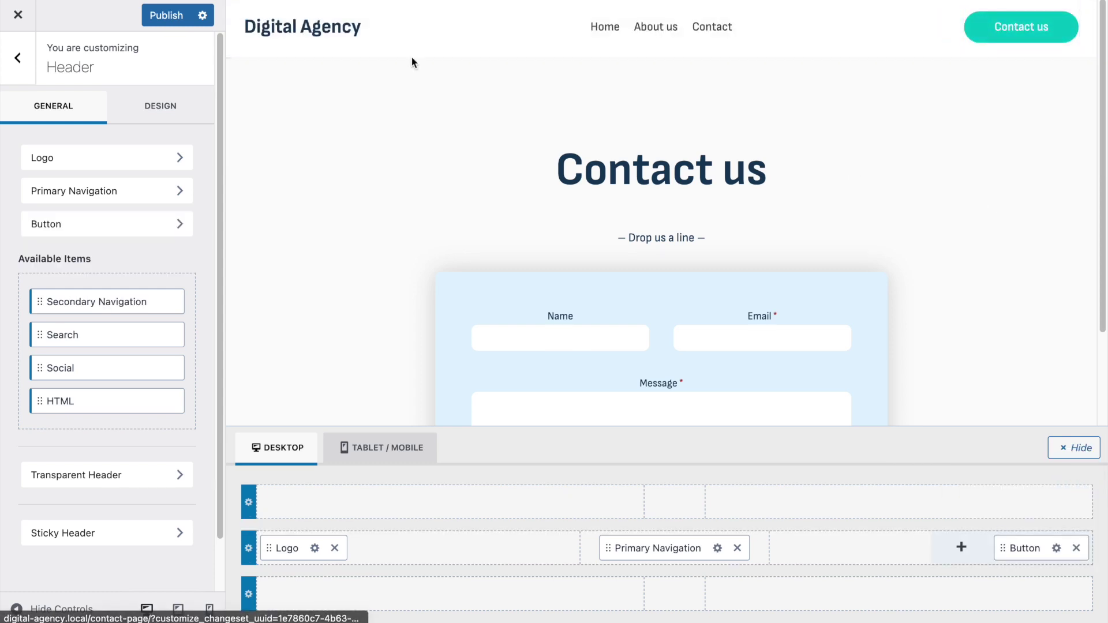
Step: Examine the header Button's general settings for label, URL, link options, style and visibility
left_click(1055, 548)
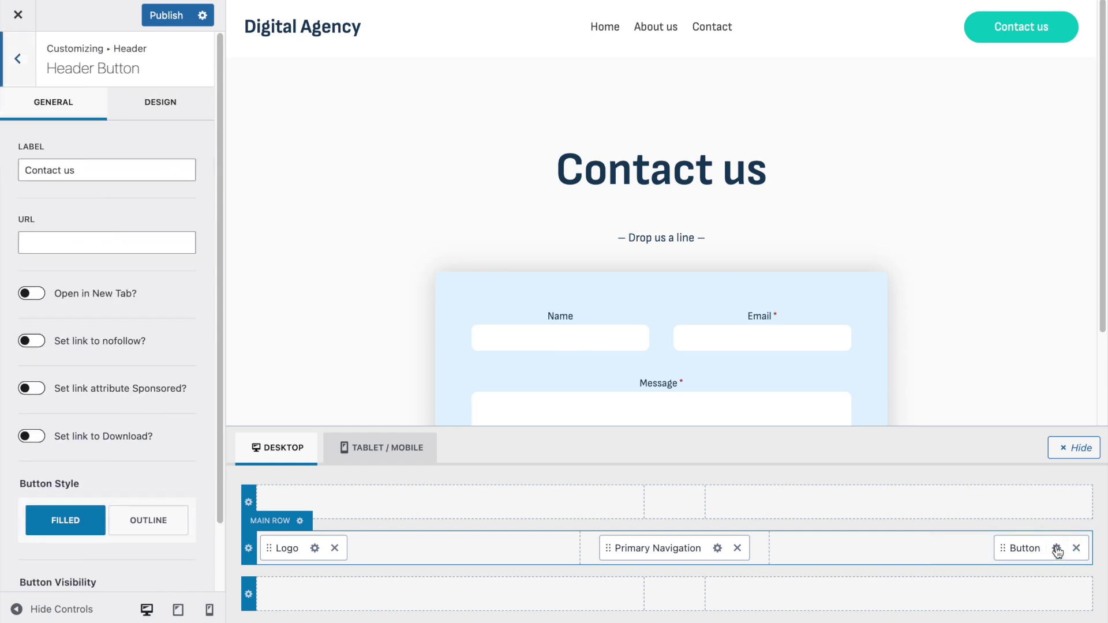
triple_click(91, 160)
scroll(115, 416, "down", 2)
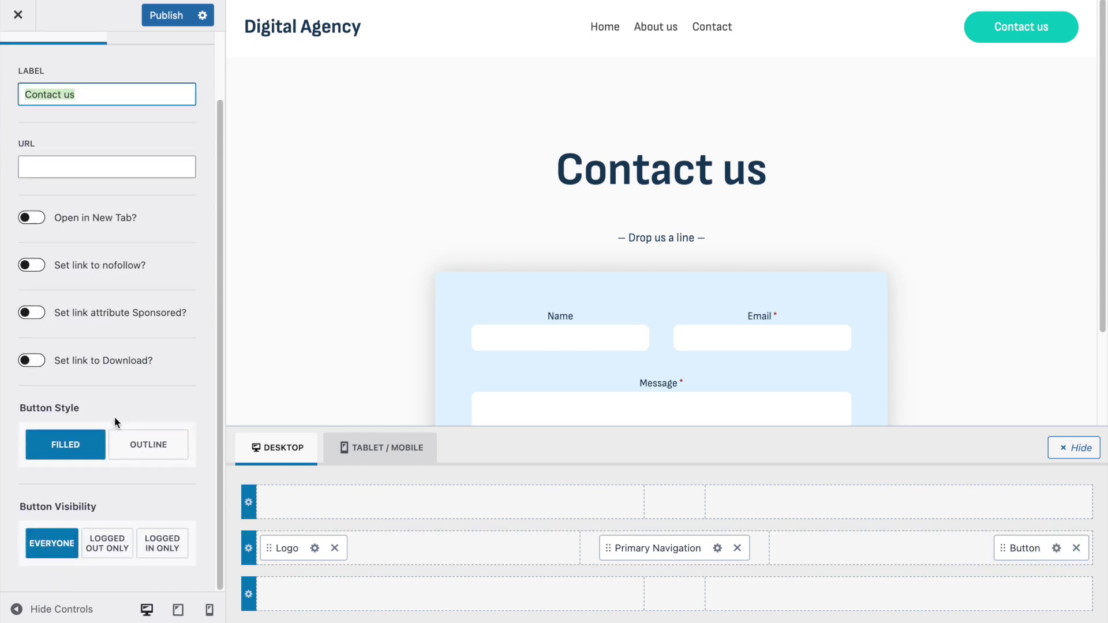
left_click(44, 445)
scroll(92, 375, "up", 2)
scroll(77, 424, "down", 2)
scroll(122, 341, "up", 2)
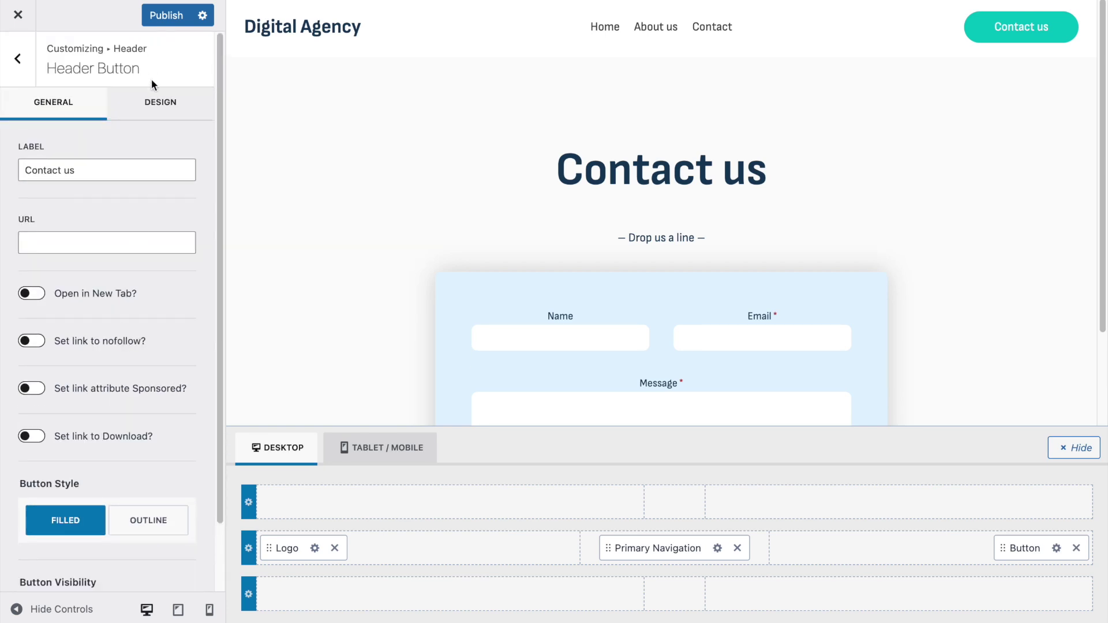
Step: Review the header Button's design settings, including the text color choices, and publish the customization
left_click(153, 103)
scroll(101, 224, "down", 7)
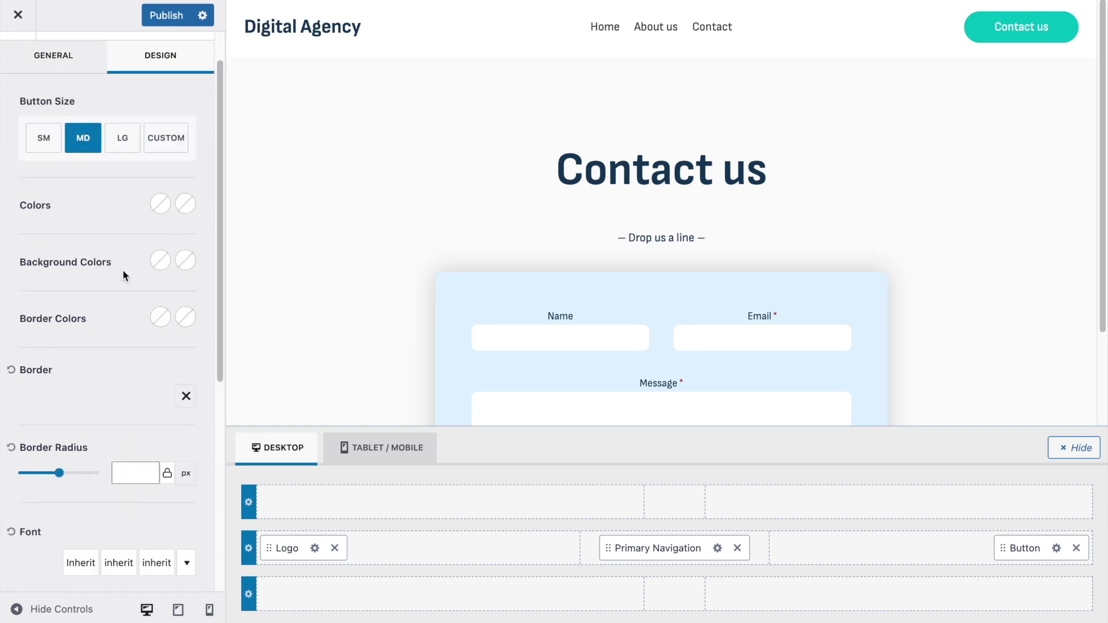
scroll(150, 430, "down", 2)
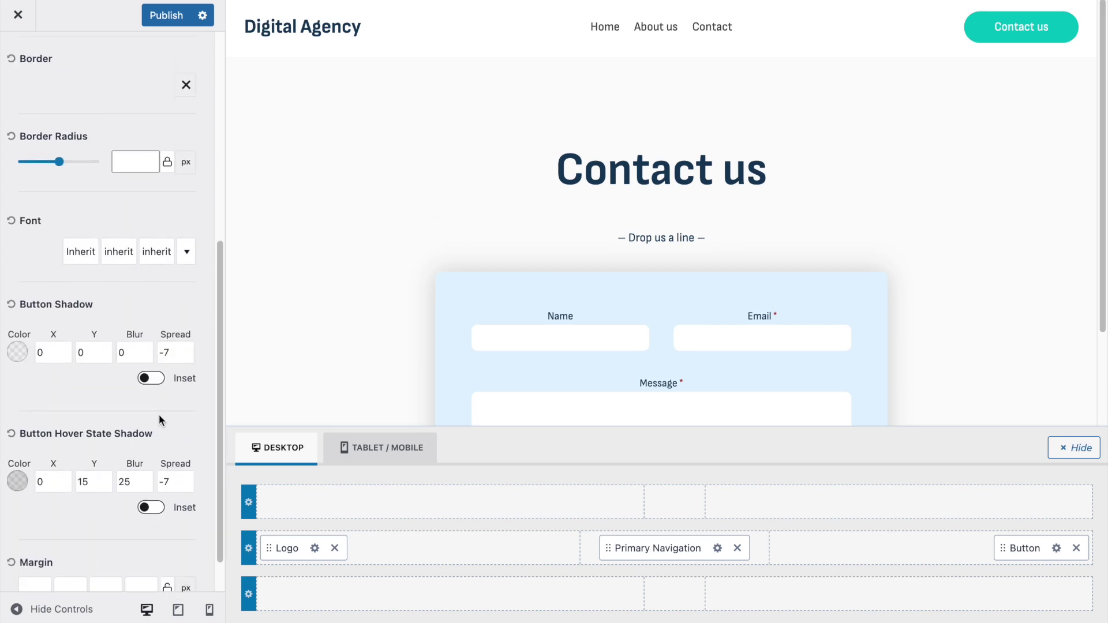
scroll(158, 420, "up", 10)
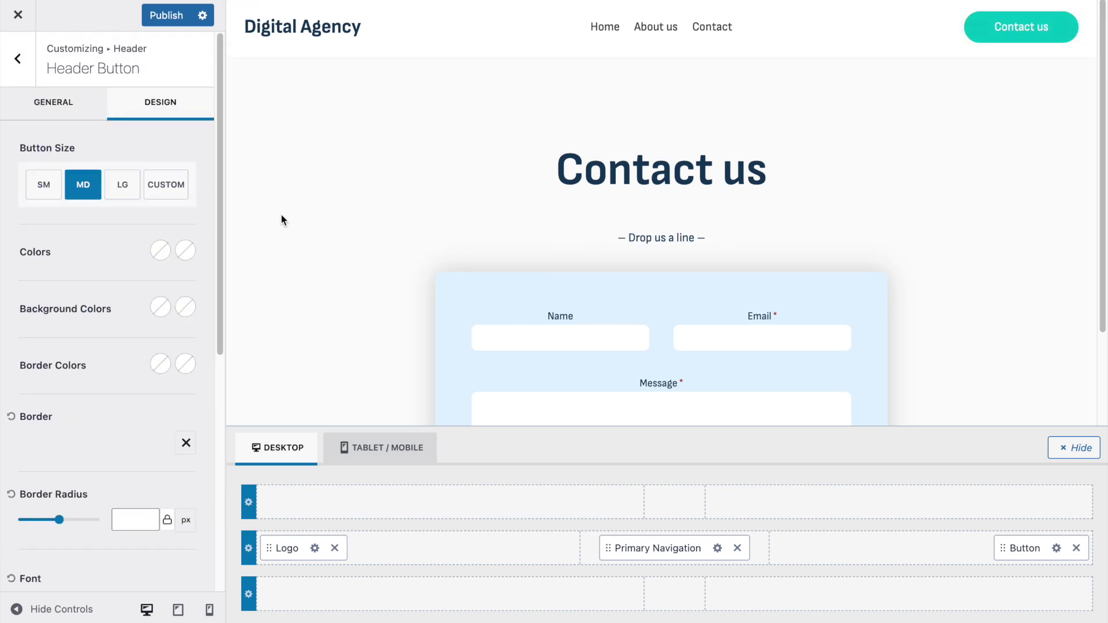
left_click(159, 252)
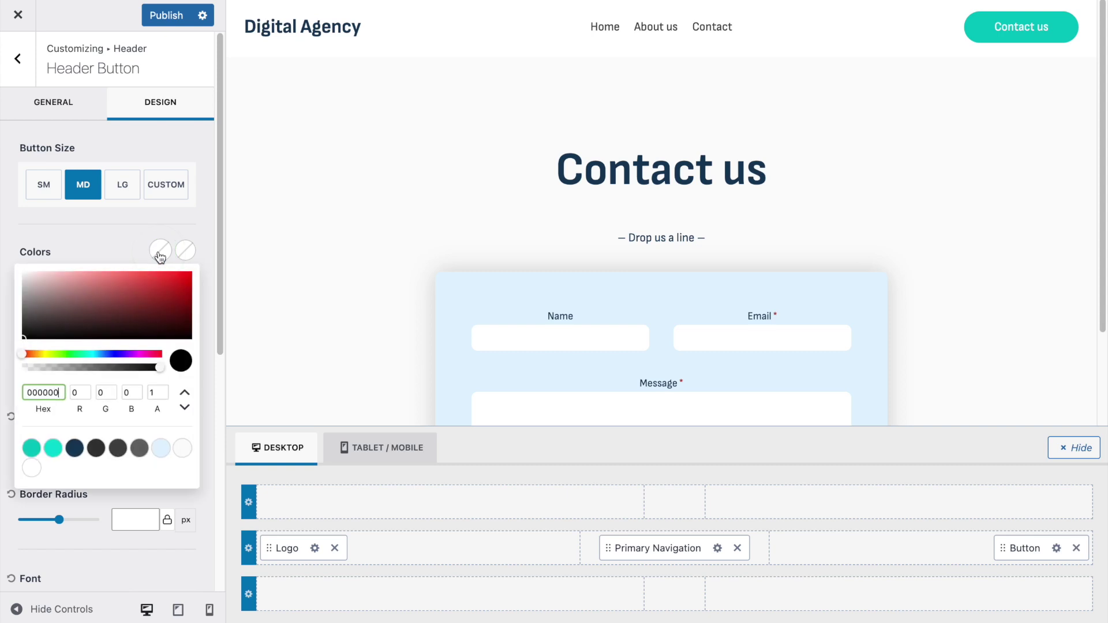
left_click(110, 237)
left_click(168, 11)
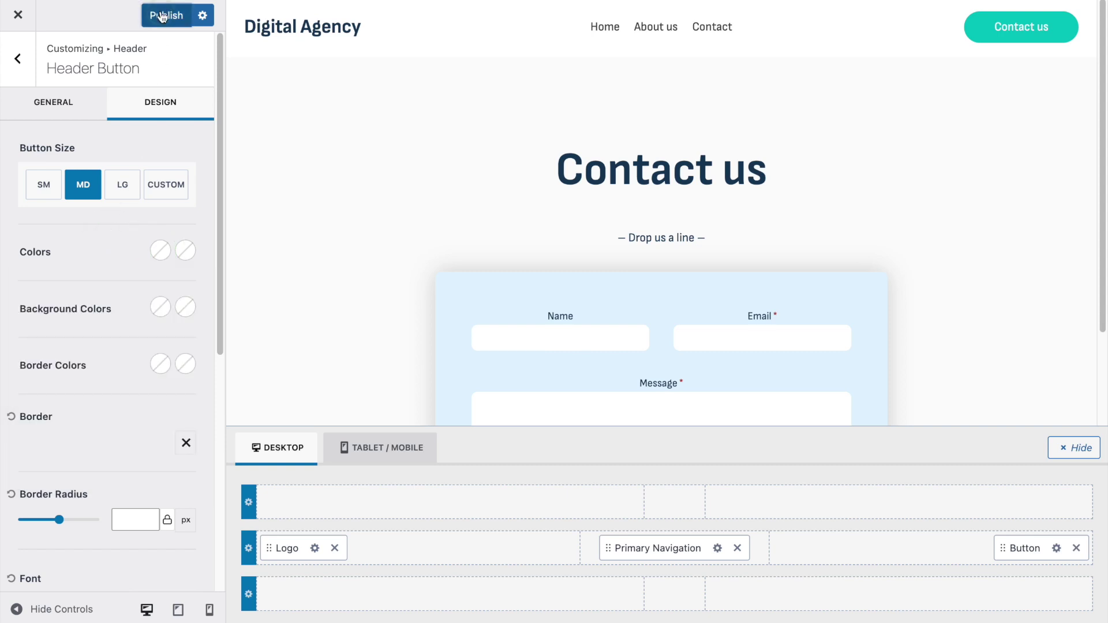
Step: Check which menu the header's Primary Navigation uses in the menu locations and open that menu for editing
left_click(717, 547)
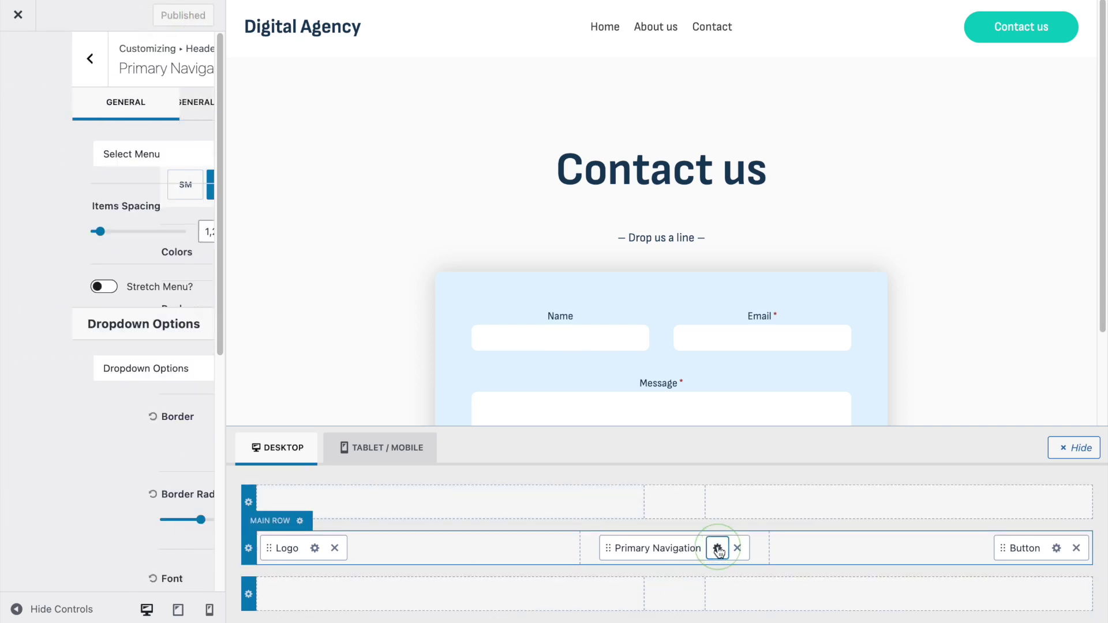
left_click(90, 167)
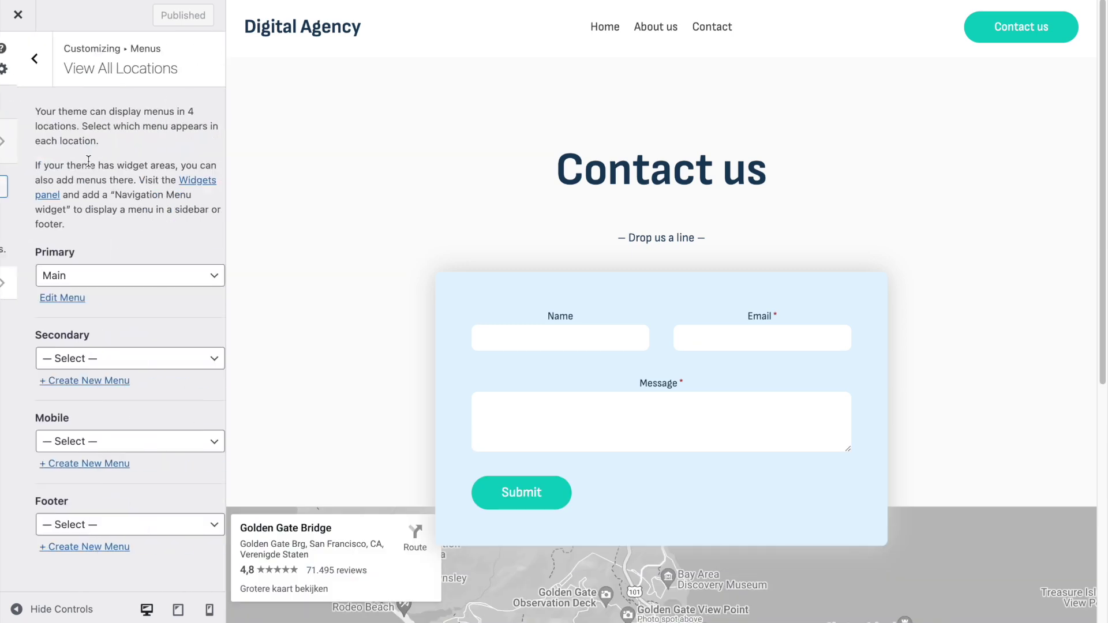
left_click(60, 277)
left_click(62, 276)
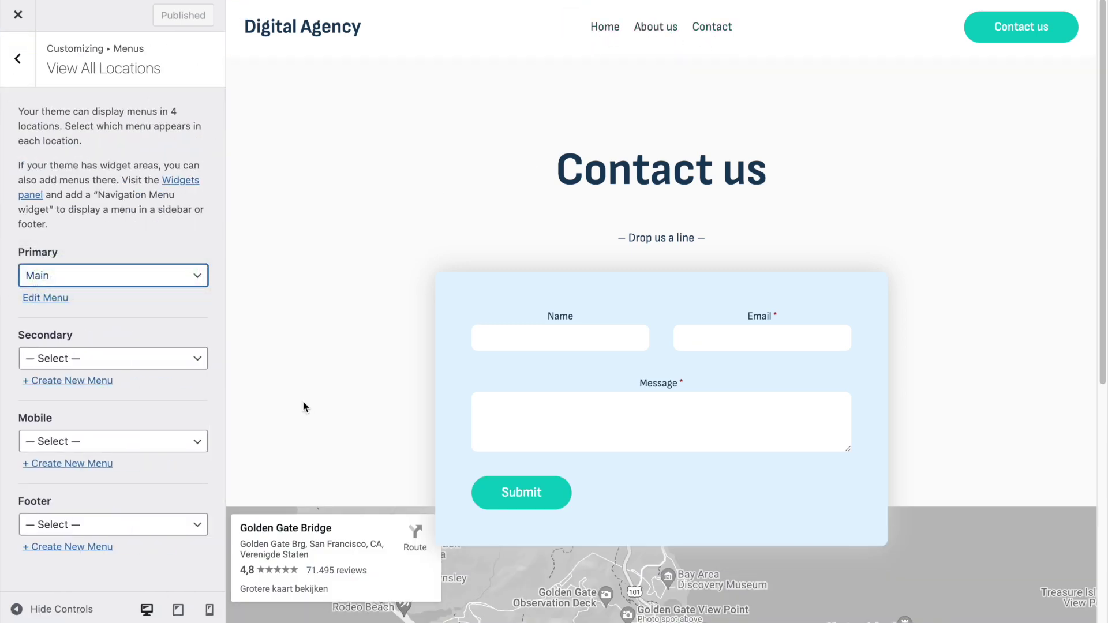
left_click(35, 300)
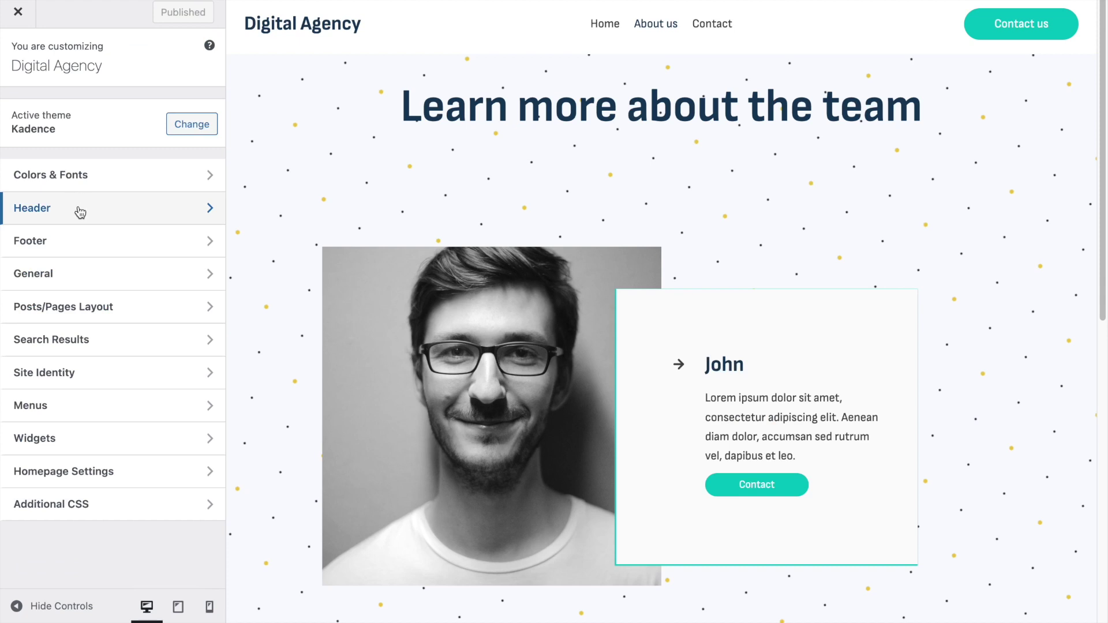
Step: Review the header's Sticky Header settings, choose Yes - Only Main Row, and test the sticky behaviour by scrolling the preview
left_click(78, 209)
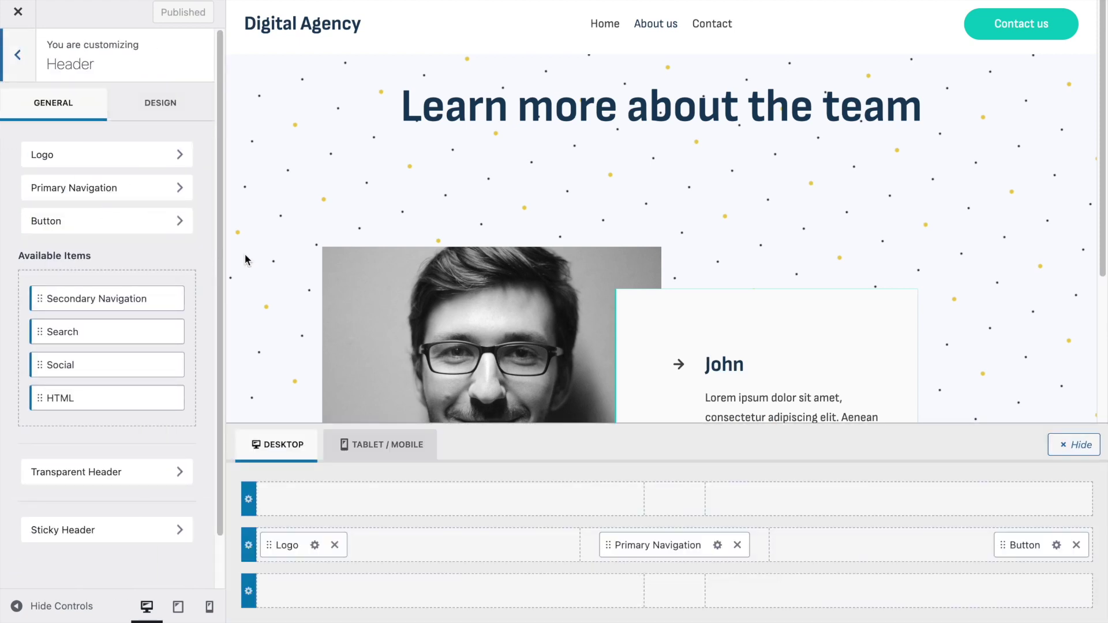
left_click(97, 530)
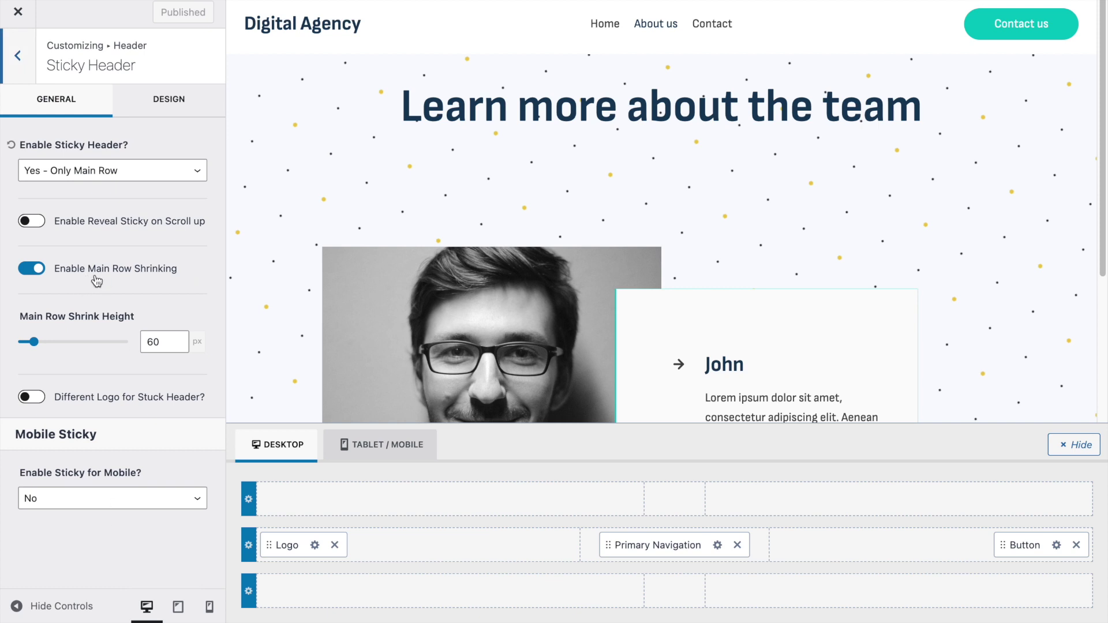
left_click(75, 177)
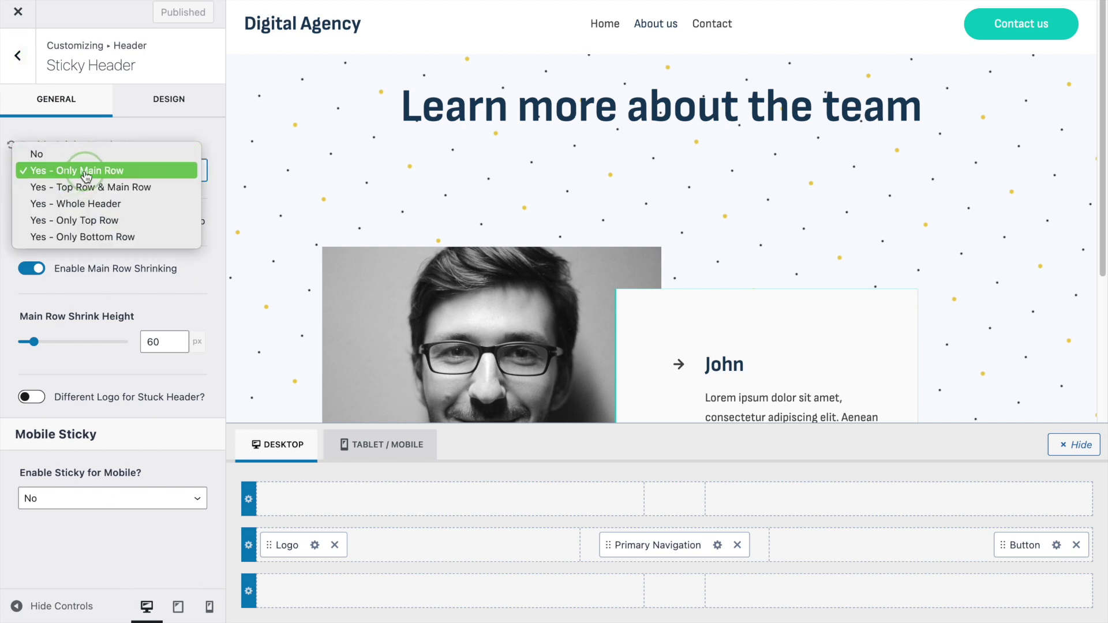
left_click(87, 171)
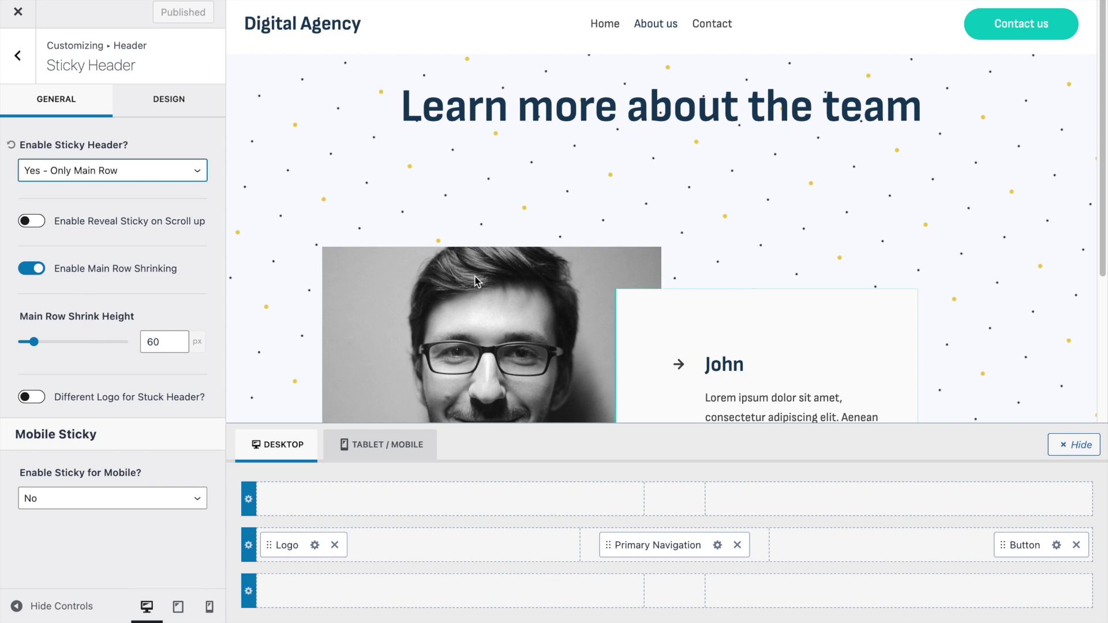
scroll(474, 277, "down", 2)
scroll(475, 275, "up", 2)
scroll(475, 276, "down", 2)
scroll(475, 276, "up", 2)
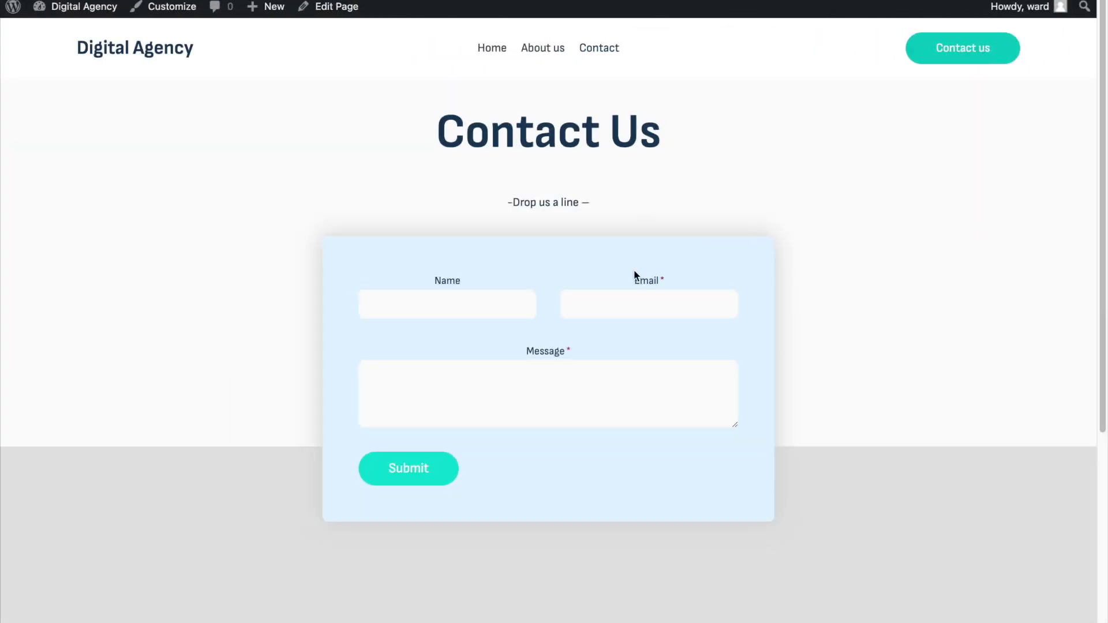
Step: Inspect the live contact page's responsive layout at widths of about 620, 321 and 1275 px, and close the inspector
right_click(634, 270)
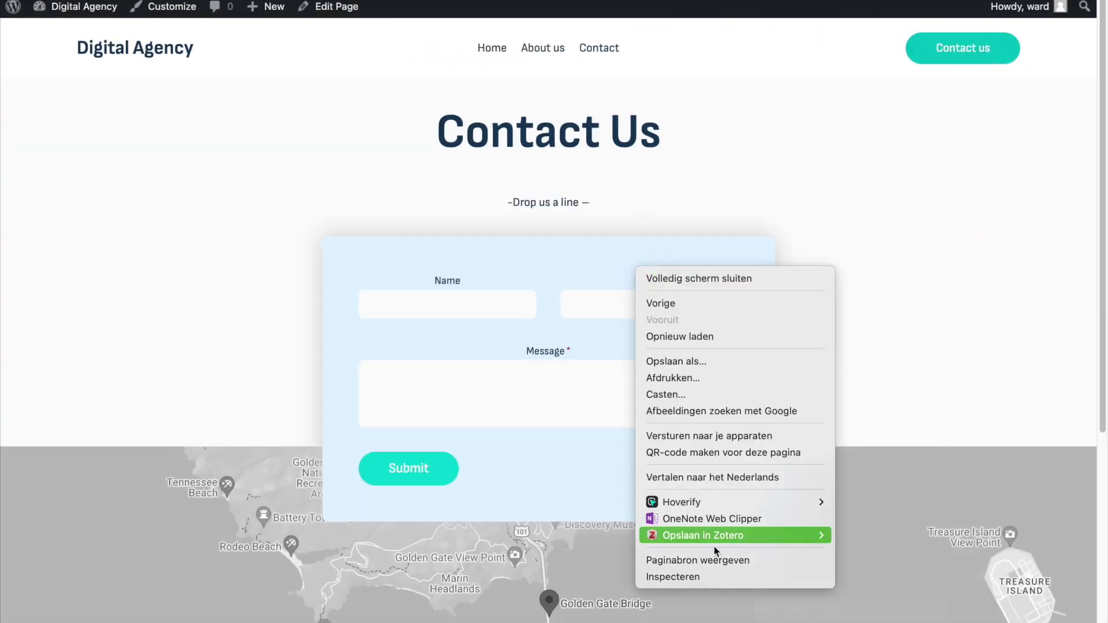
left_click(716, 577)
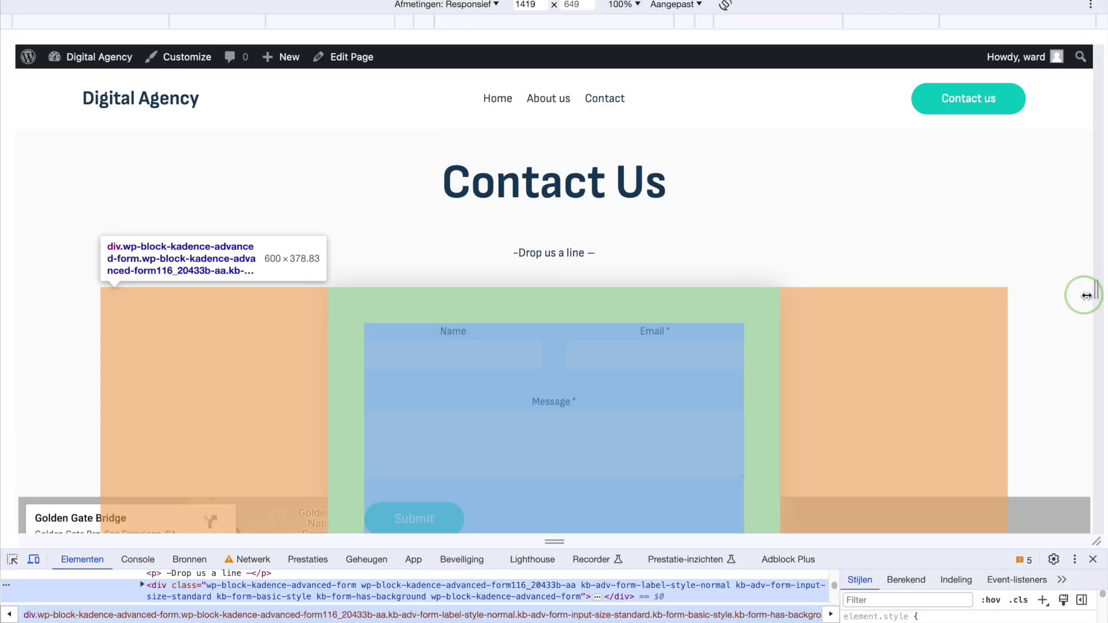
left_click_drag(1084, 296, 795, 348)
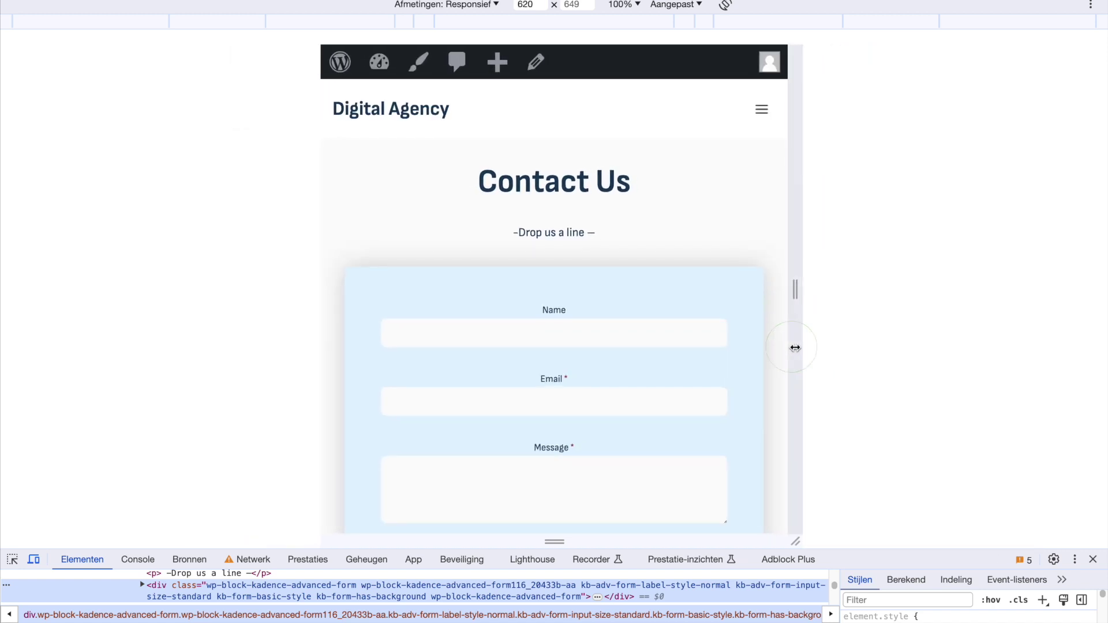
scroll(763, 213, "down", 2)
left_click_drag(793, 277, 684, 291)
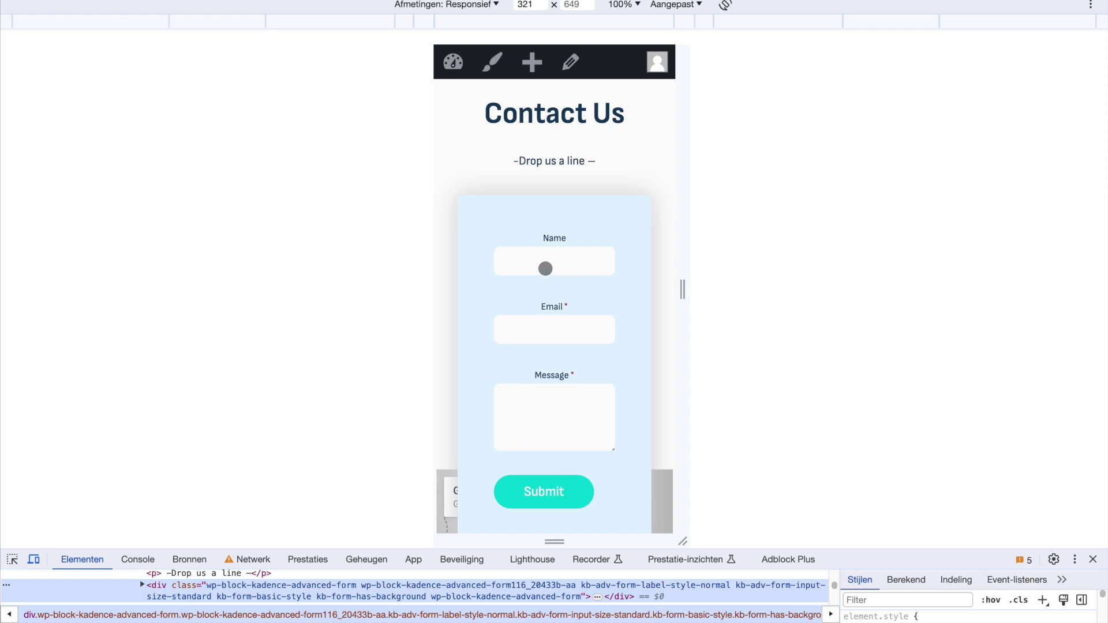
scroll(648, 250, "down", 1)
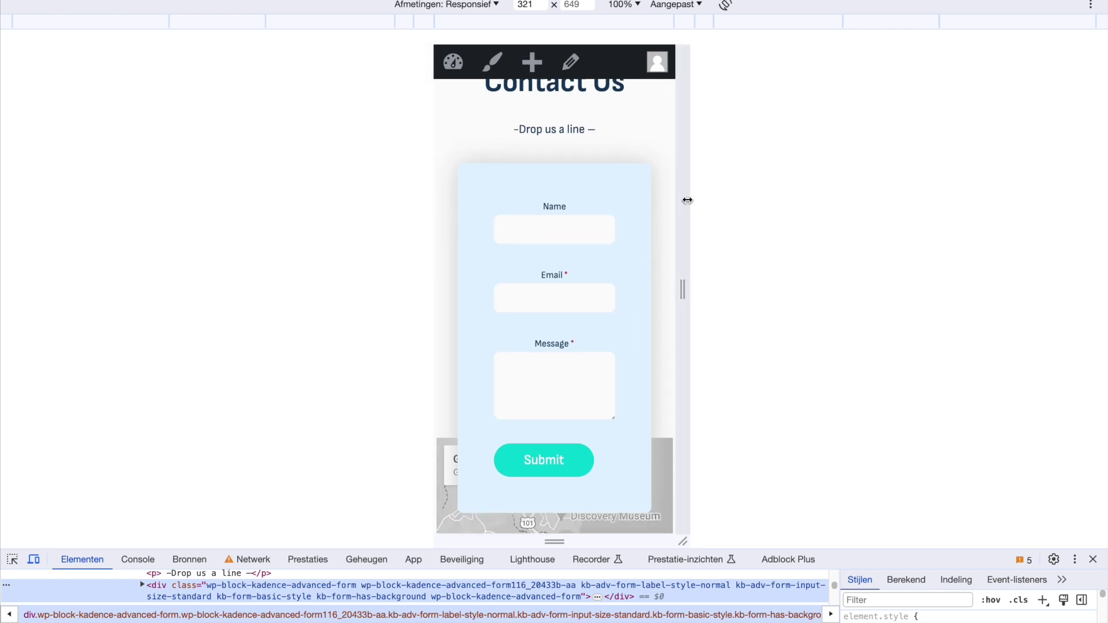
left_click_drag(686, 200, 1043, 203)
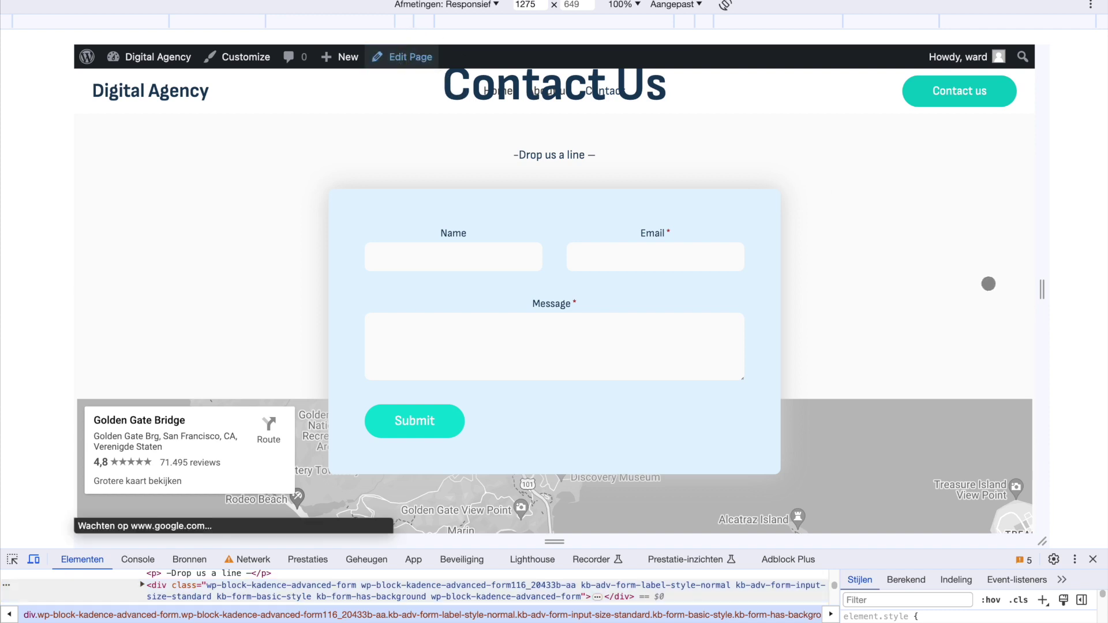
key("super+alt+i")
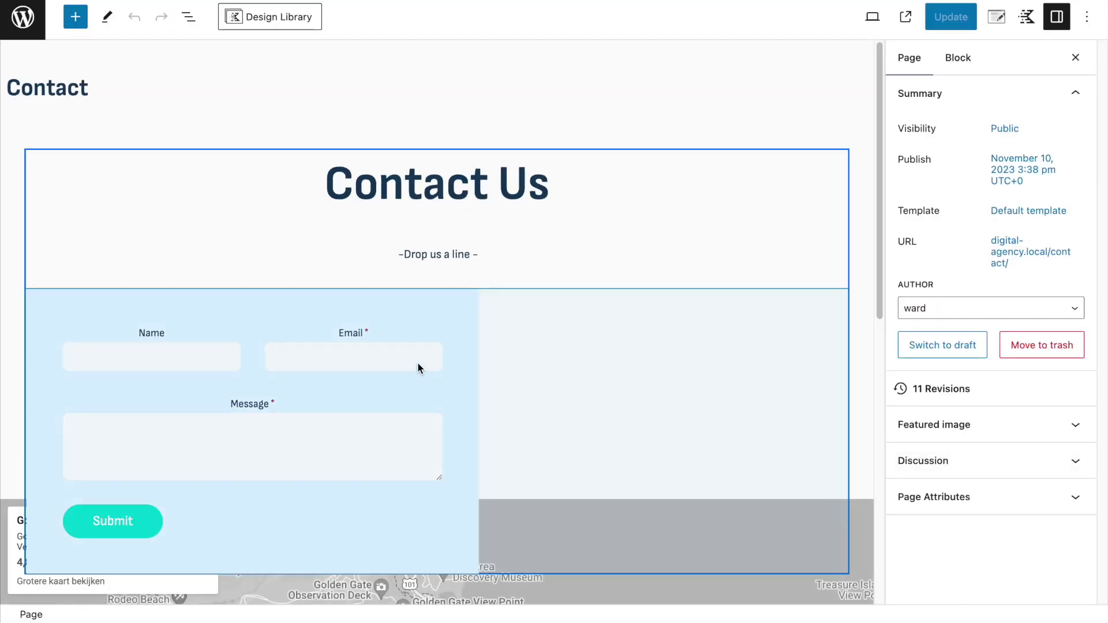
Step: Set the contact form's mobile padding to 2X Small (8px) on all sides
left_click(417, 315)
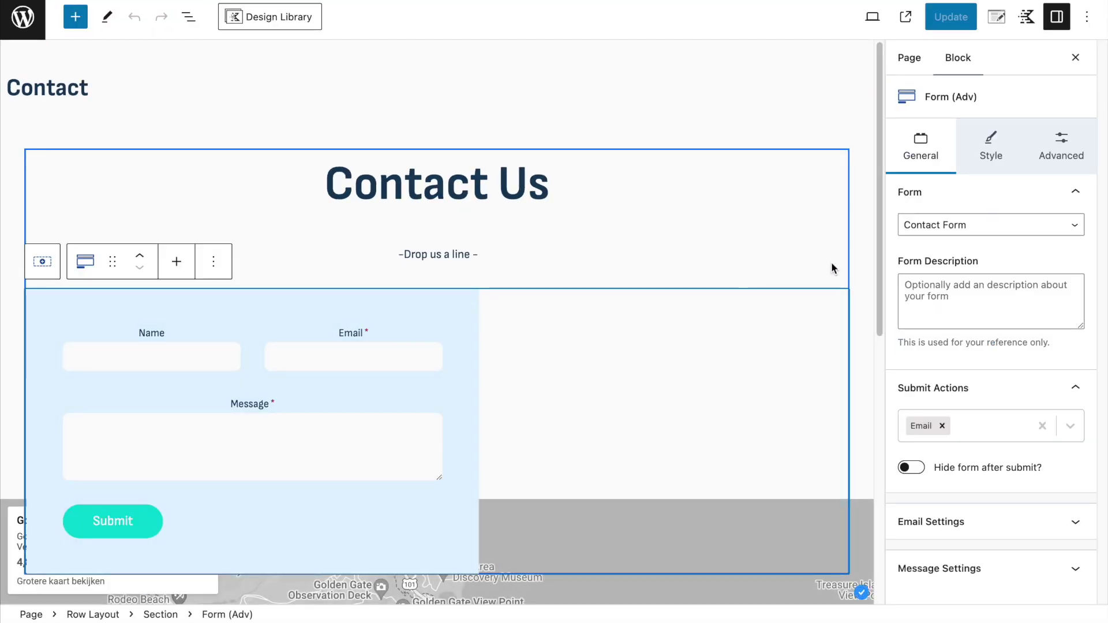
left_click(991, 151)
left_click(1056, 151)
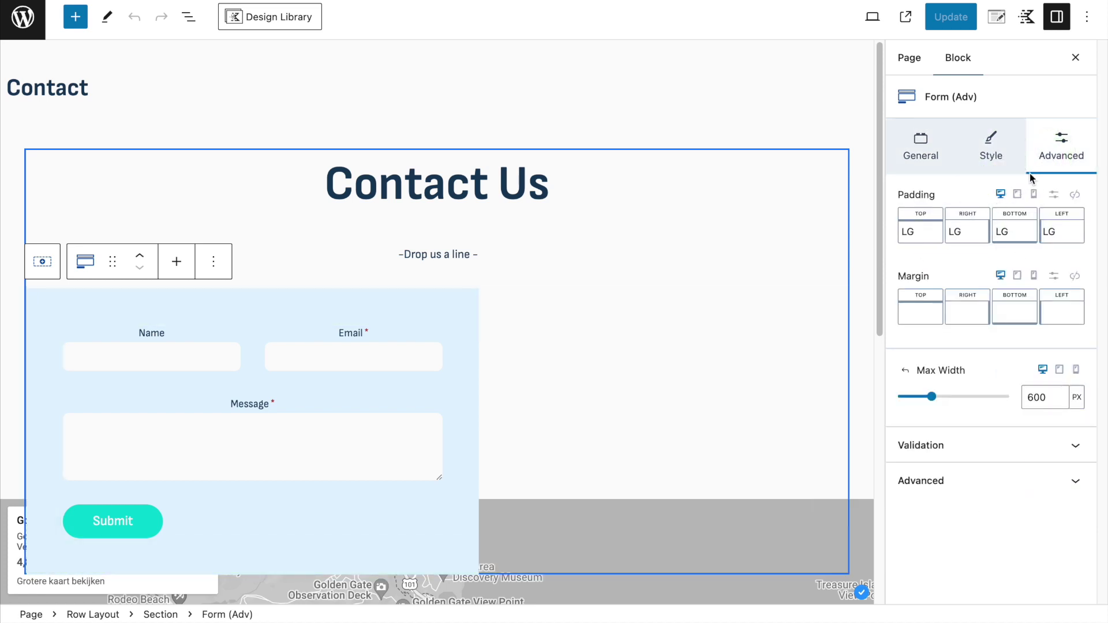
left_click(1034, 197)
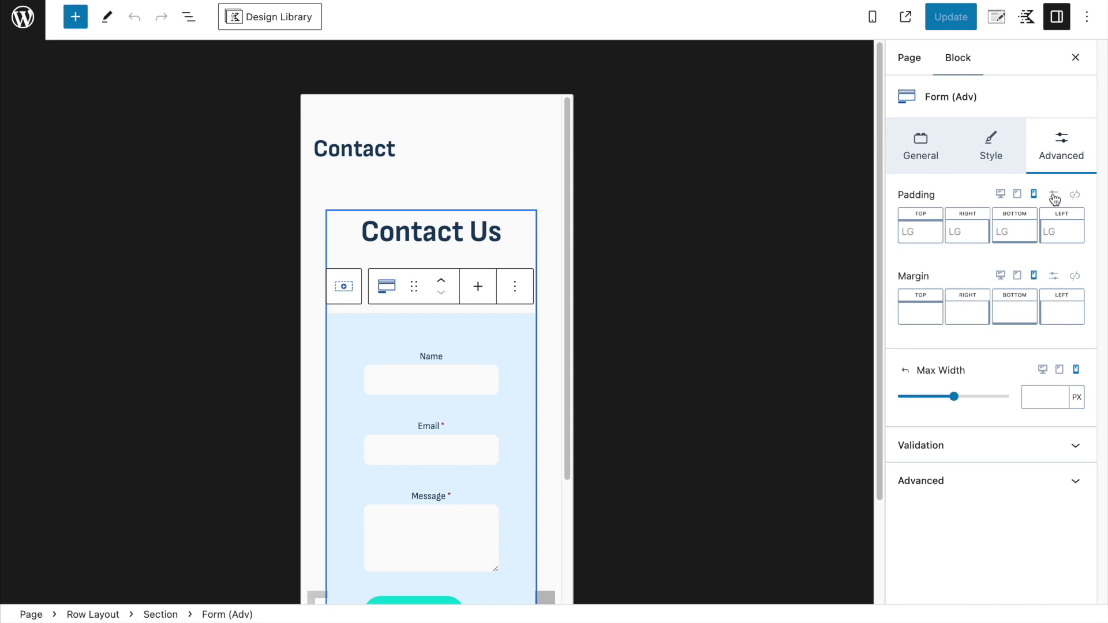
left_click(1054, 195)
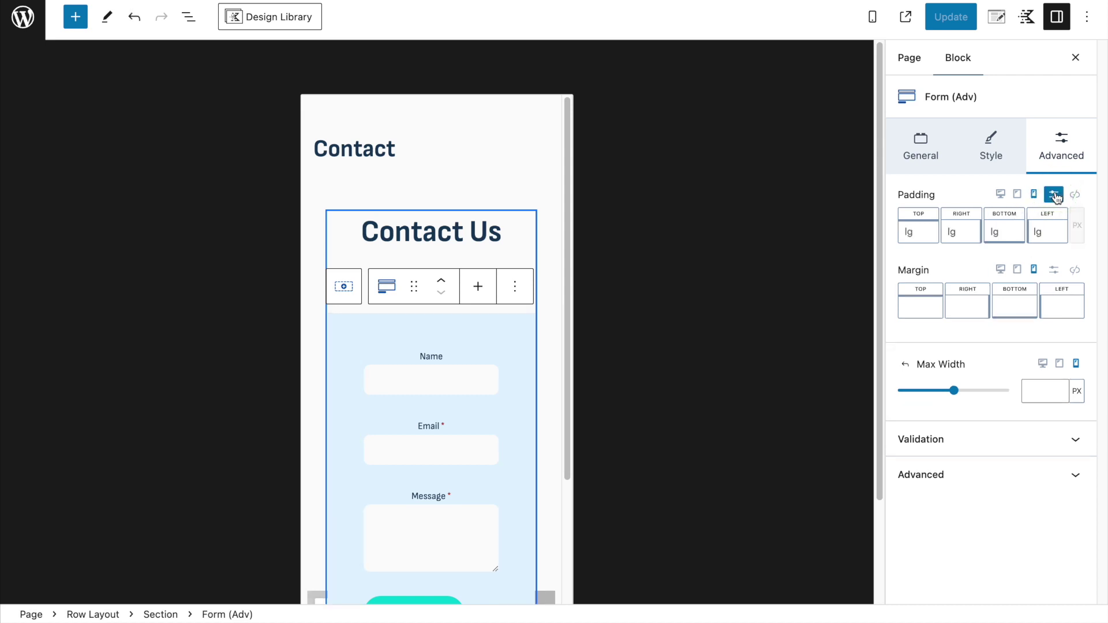
left_click(1054, 197)
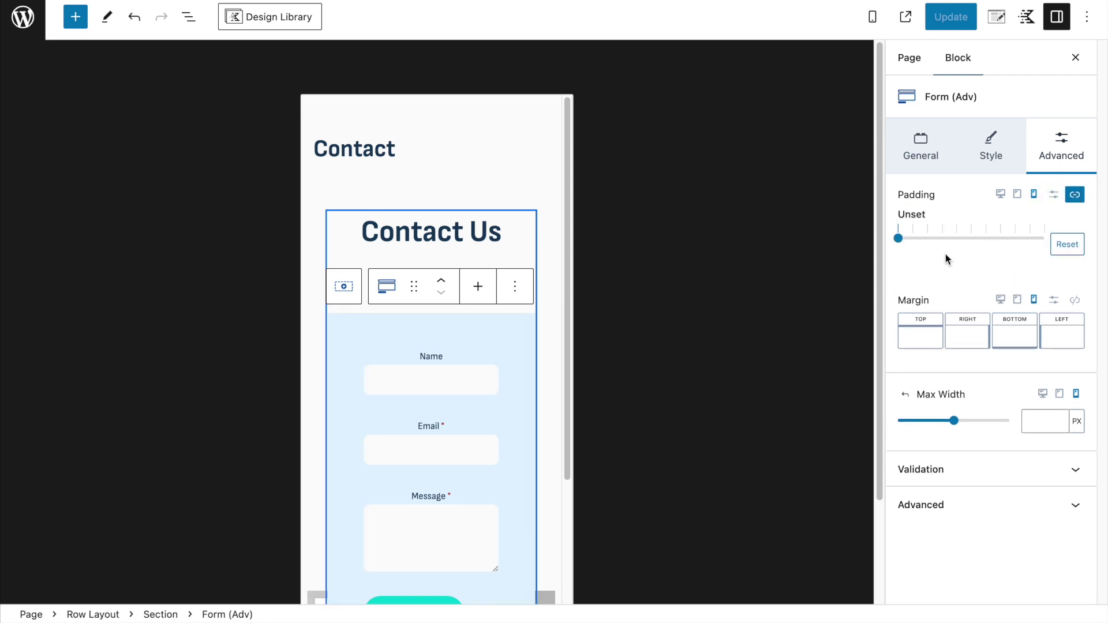
left_click_drag(900, 238, 914, 237)
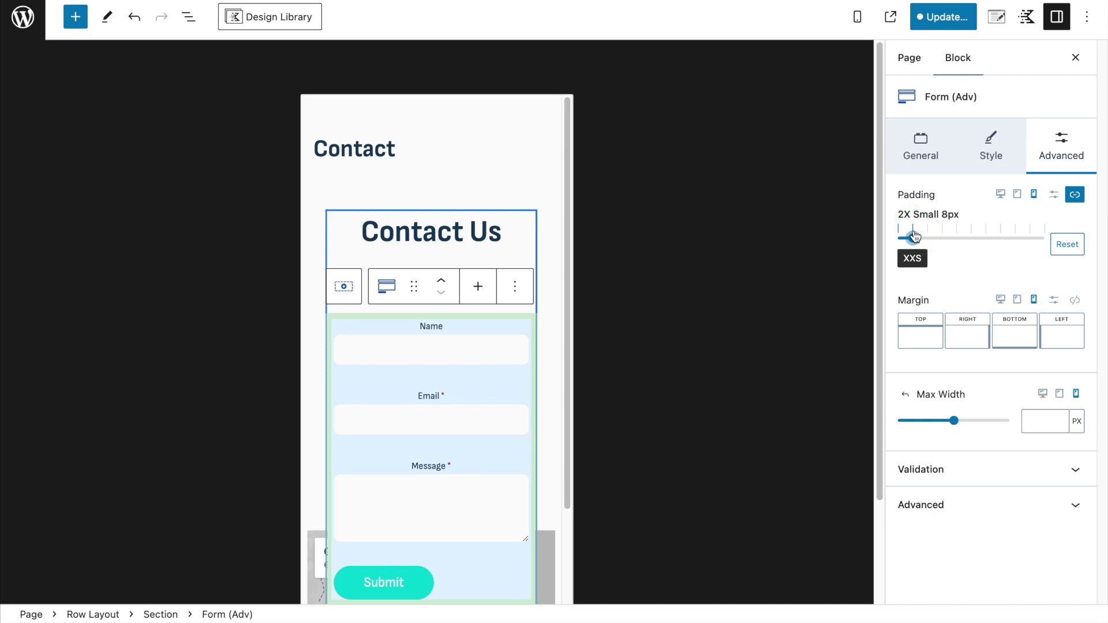
Step: Unlink the form's mobile padding, set the top and bottom padding to XL, and update the page
left_click(1074, 194)
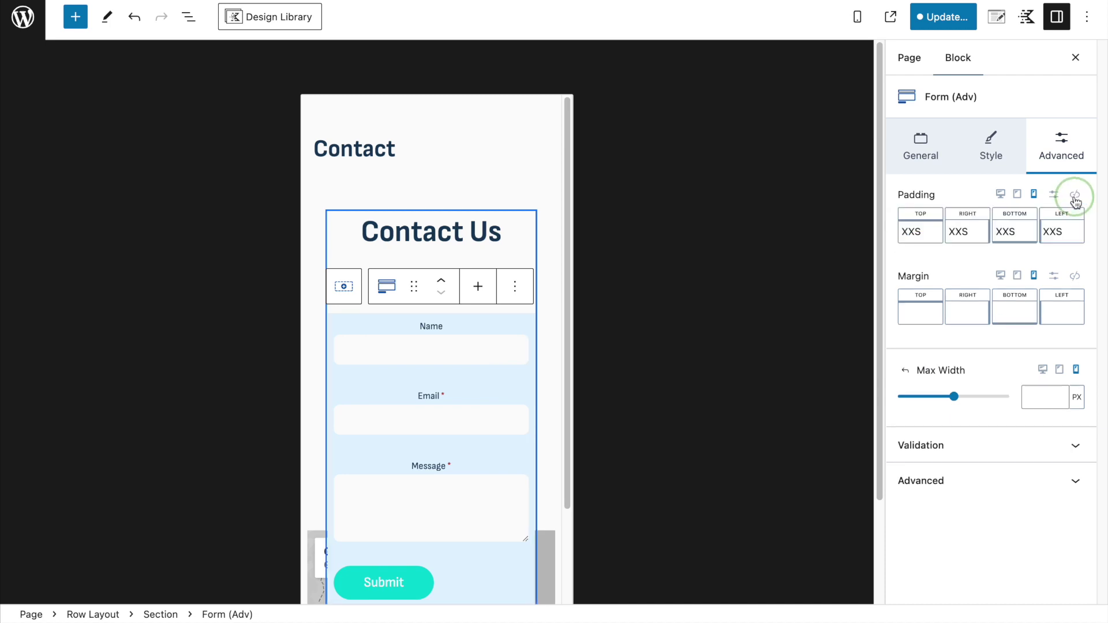
left_click(920, 231)
left_click(804, 296)
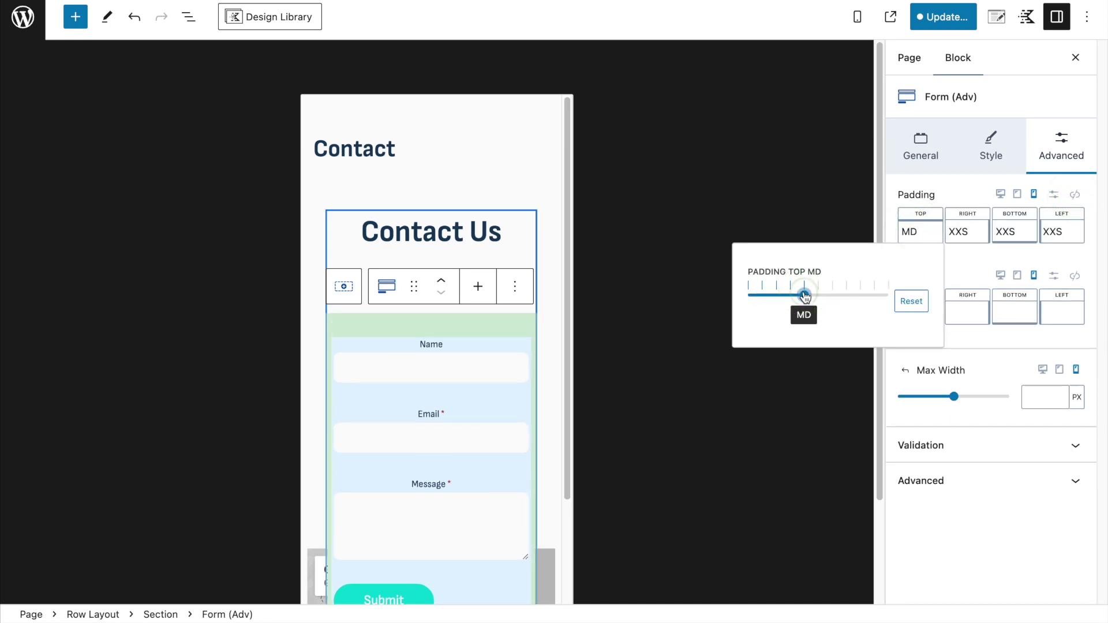
left_click_drag(805, 295, 832, 295)
left_click(1003, 235)
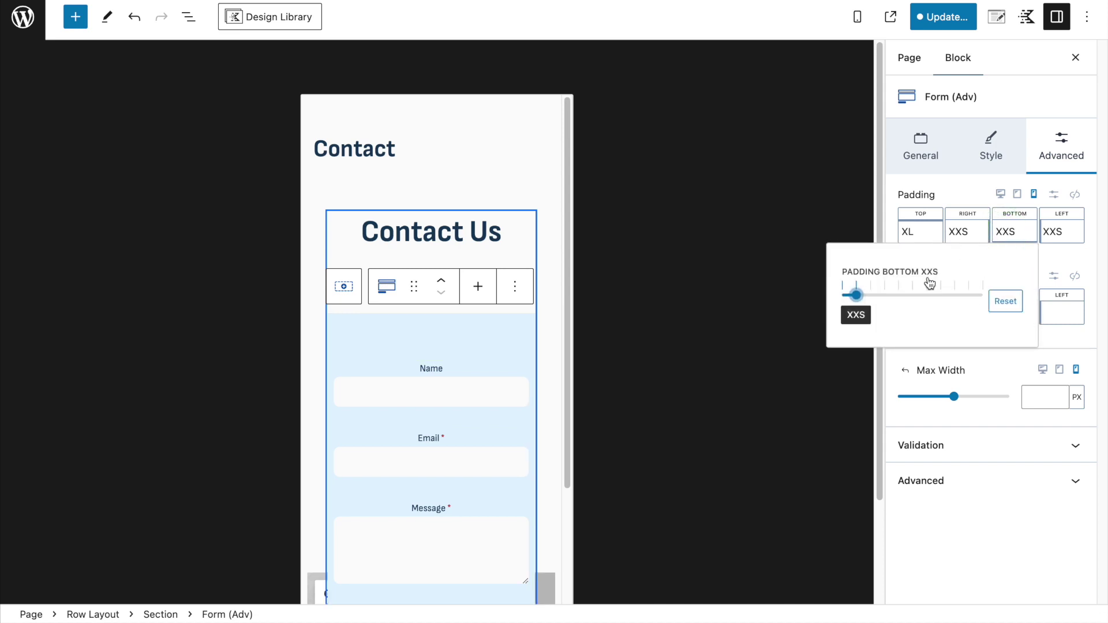
left_click(927, 293)
left_click(936, 12)
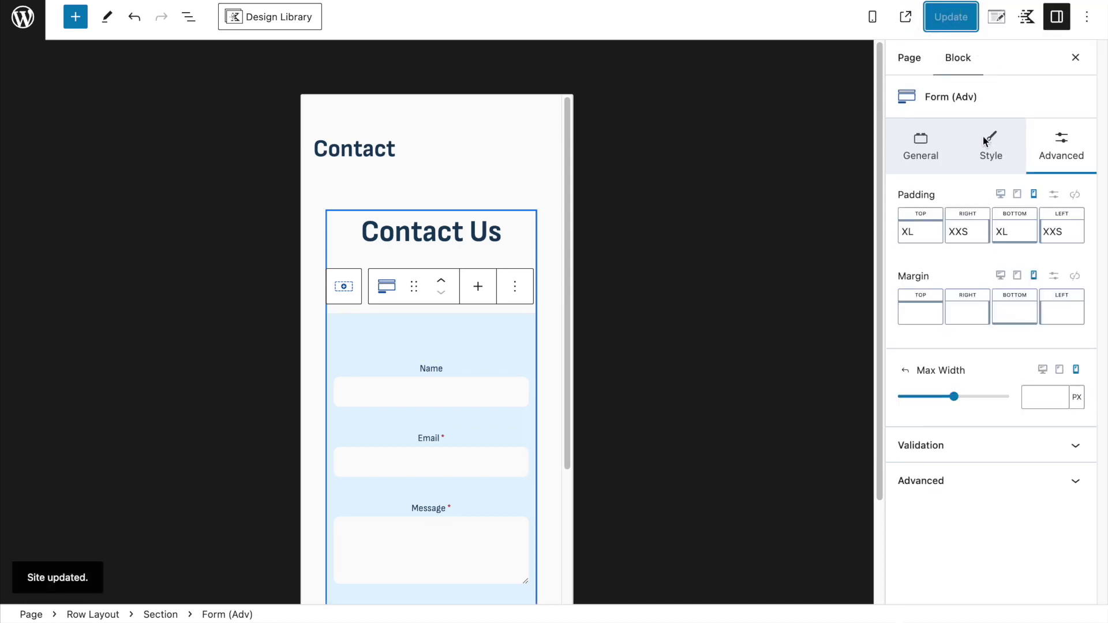
Step: View the live contact page and inspect the form's spacing at mobile widths of about 598 and 247 px
left_click(905, 16)
right_click(633, 157)
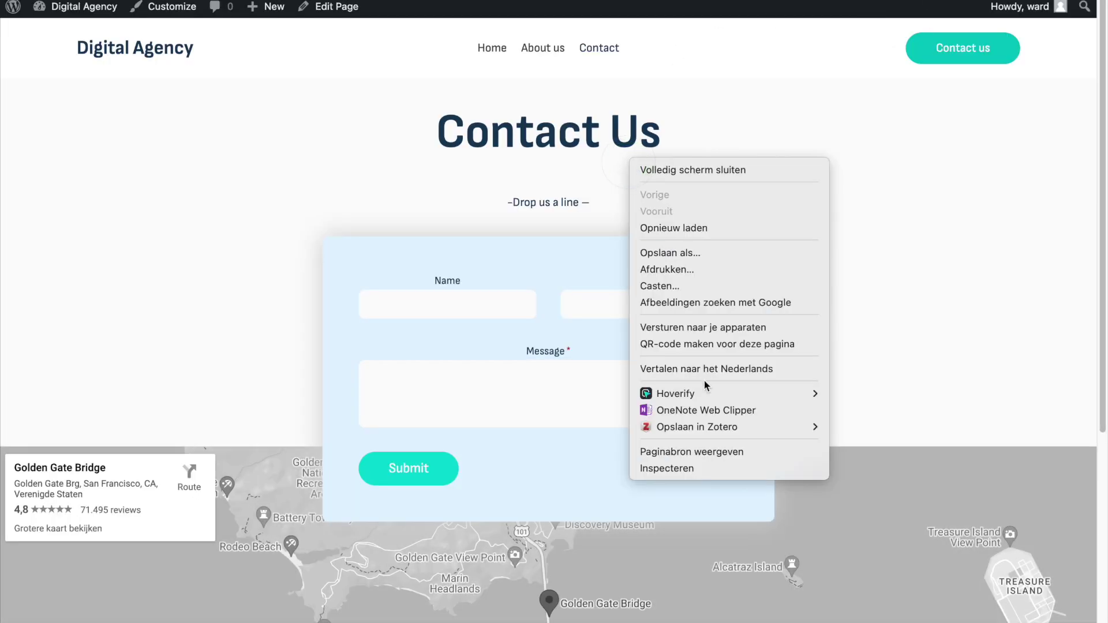
left_click(720, 466)
left_click_drag(1042, 289, 794, 323)
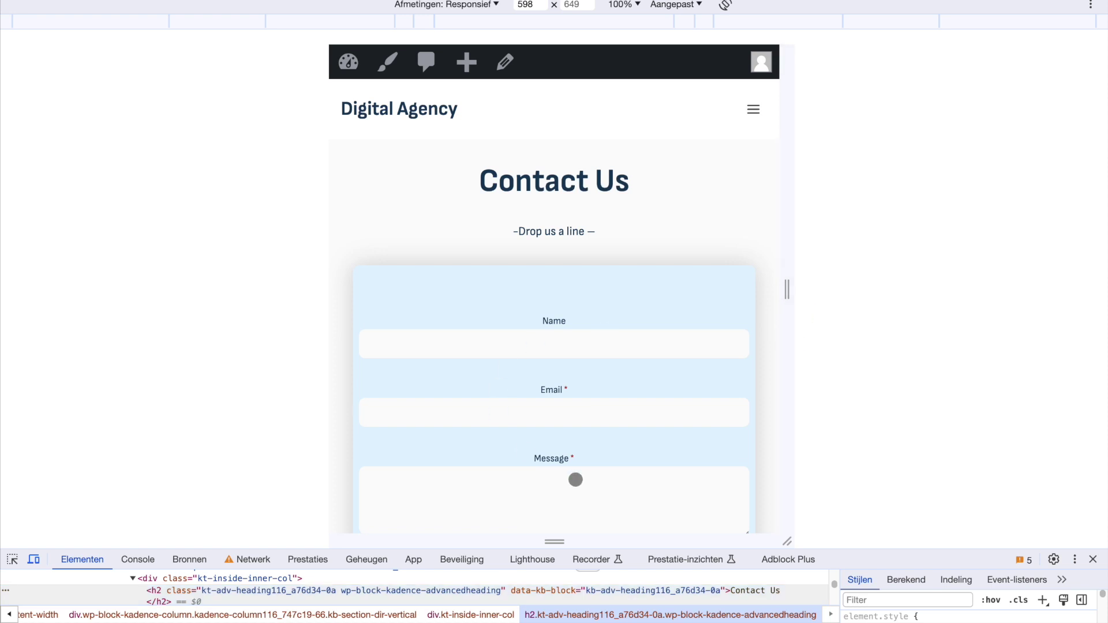
left_click_drag(573, 477, 628, 351)
left_click_drag(790, 303, 650, 304)
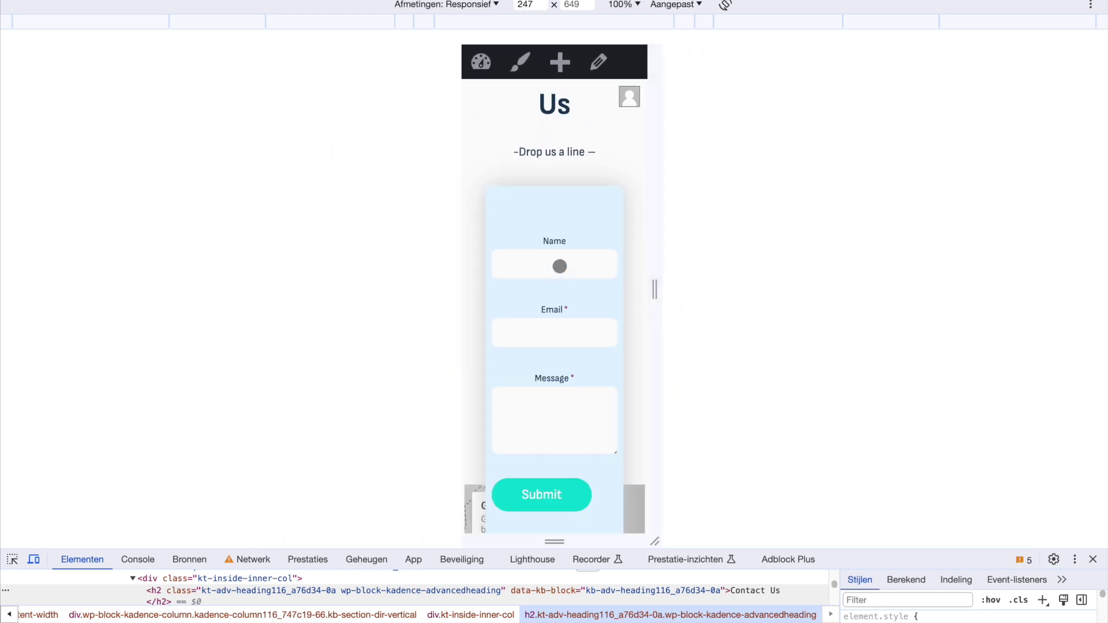
left_click_drag(655, 292, 712, 291)
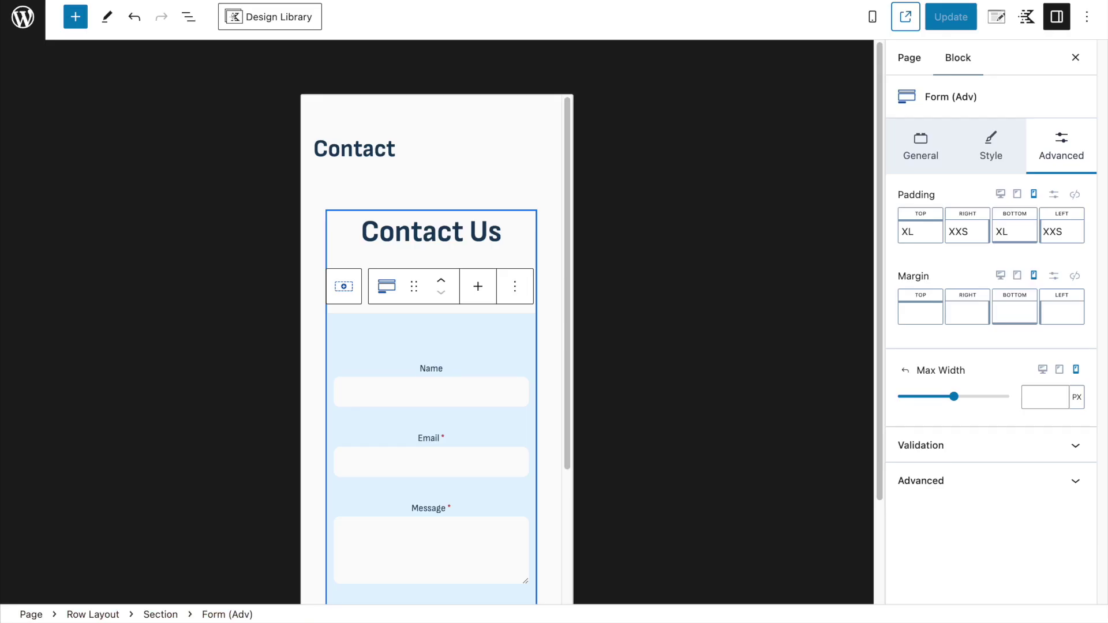
Step: Set the contact form's right and left mobile padding to SM
left_click(967, 231)
left_click(840, 295)
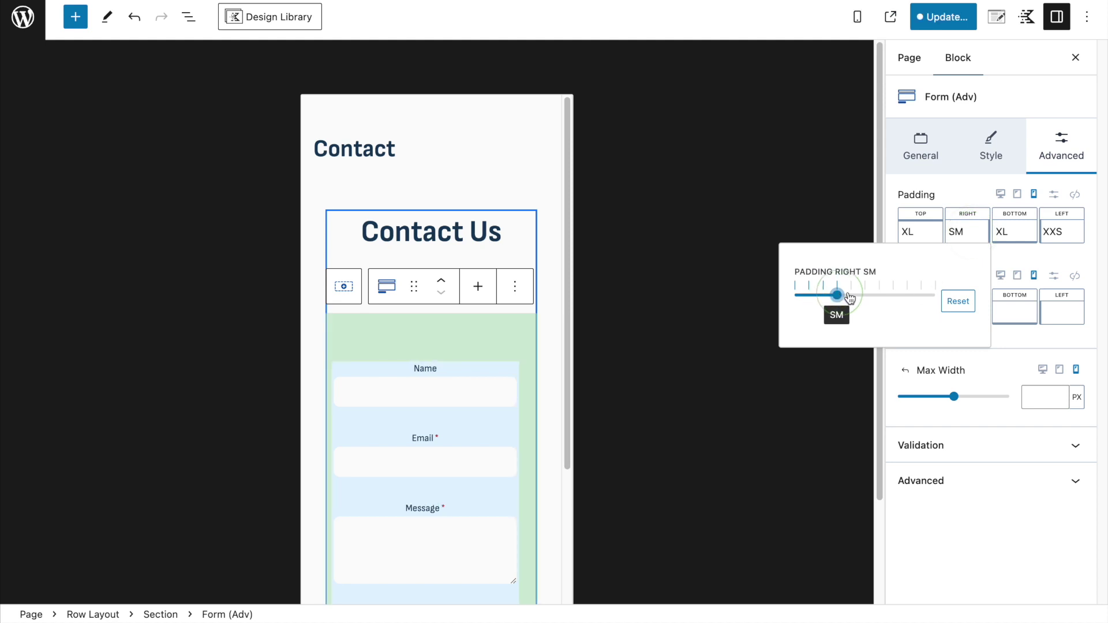
left_click(1059, 233)
left_click(942, 296)
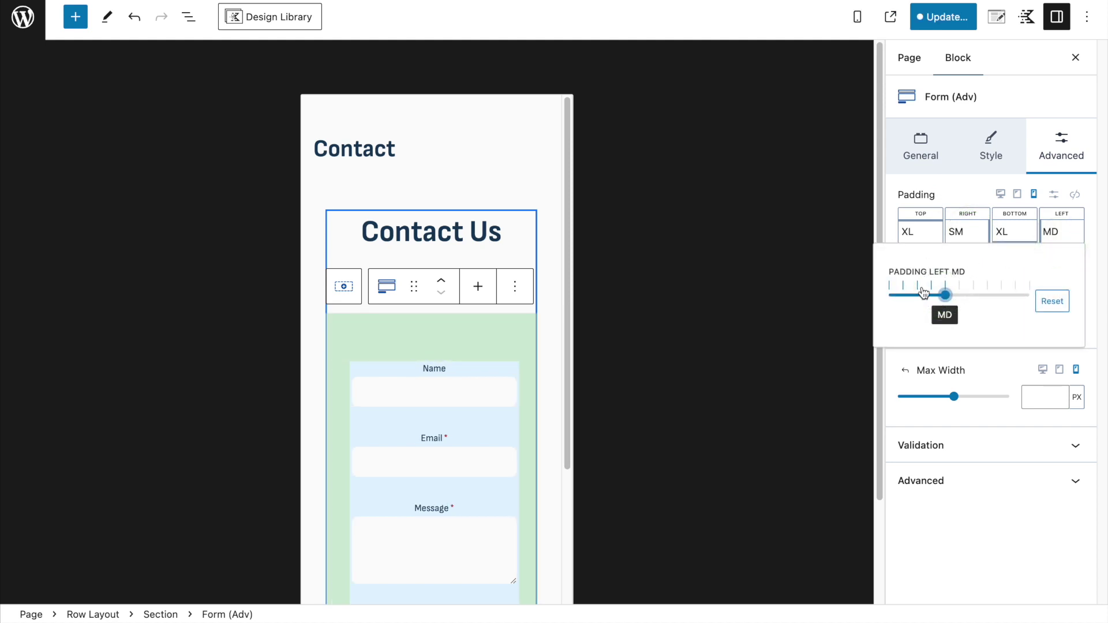
left_click(928, 291)
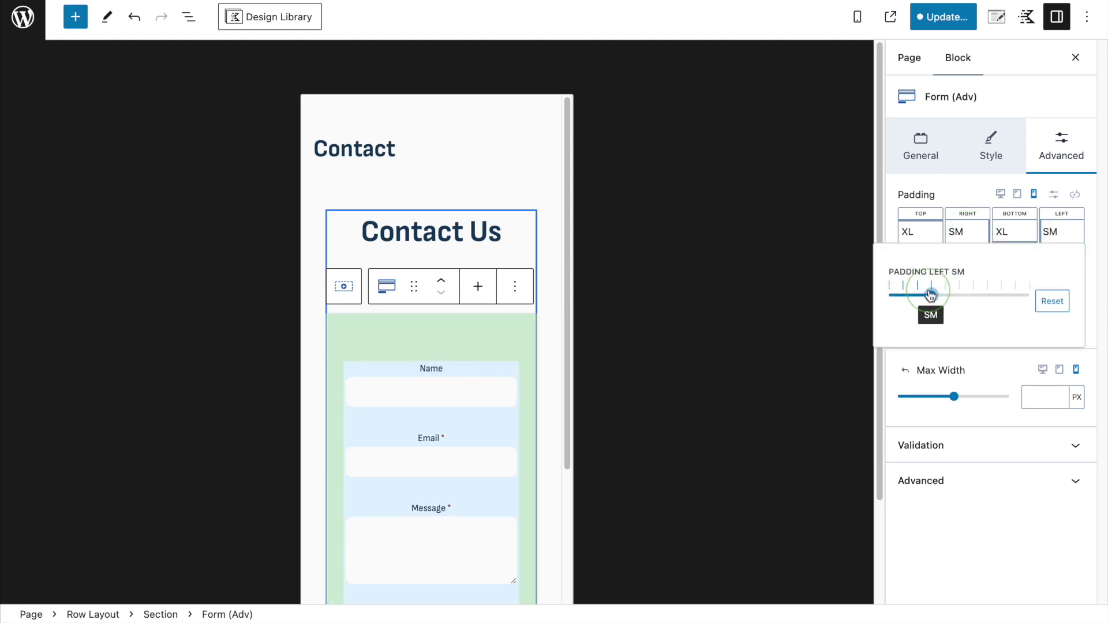
Step: Check the form's layout and padding for tablet, and update the page
left_click(1018, 196)
scroll(653, 307, "down", 1)
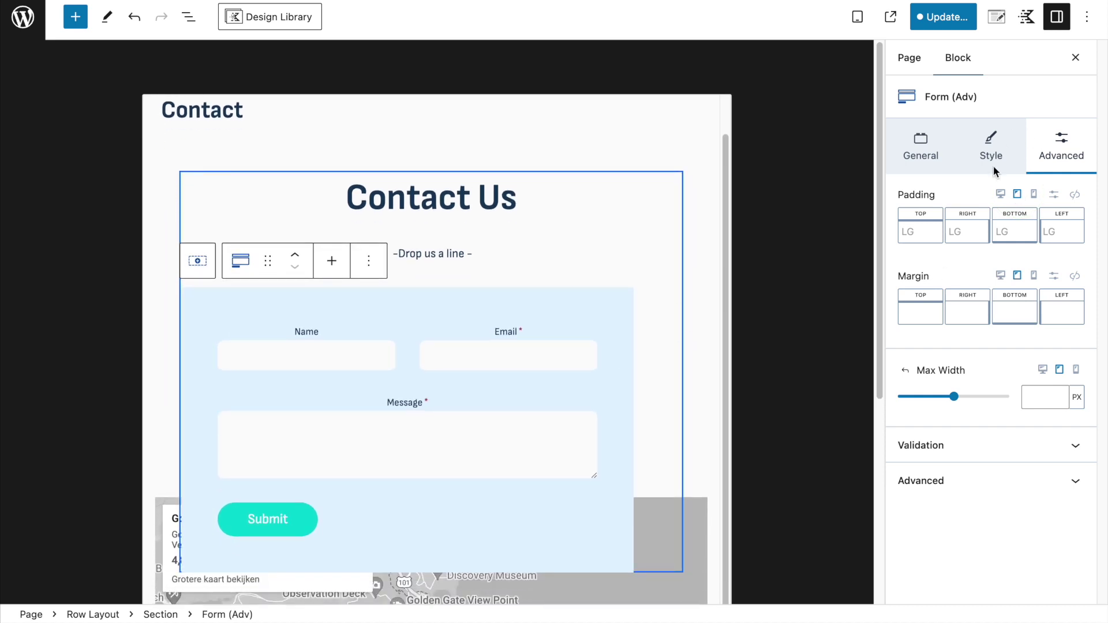
left_click(943, 17)
left_click(947, 17)
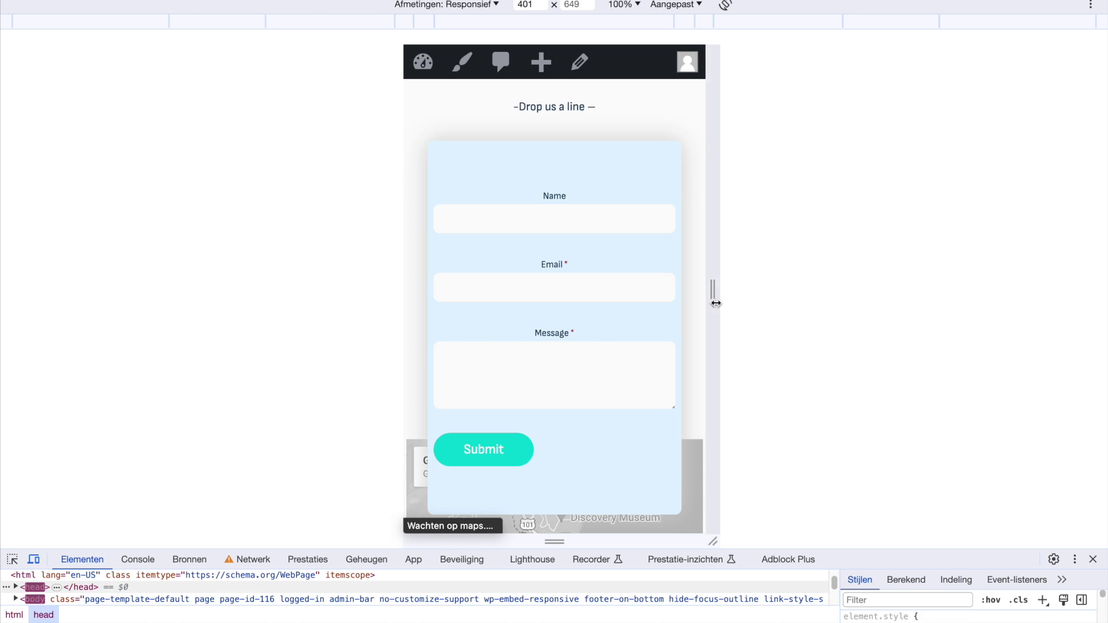
Step: Widen the responsive preview of the contact page to about 1032 px and check the form and header layout
left_click_drag(713, 290, 952, 326)
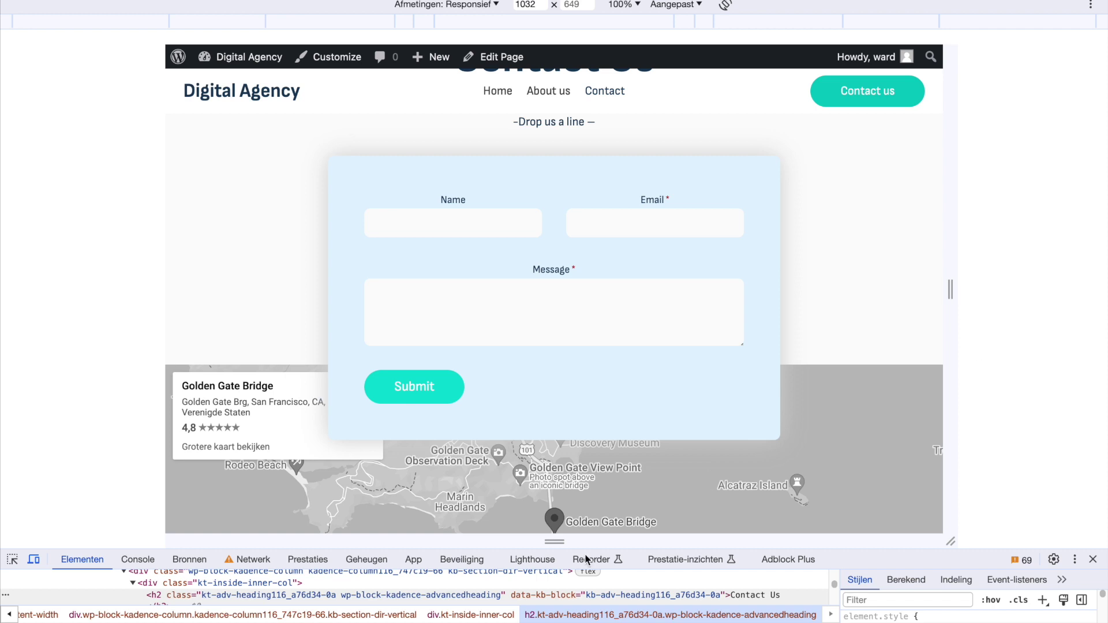
scroll(327, 408, "up", 3)
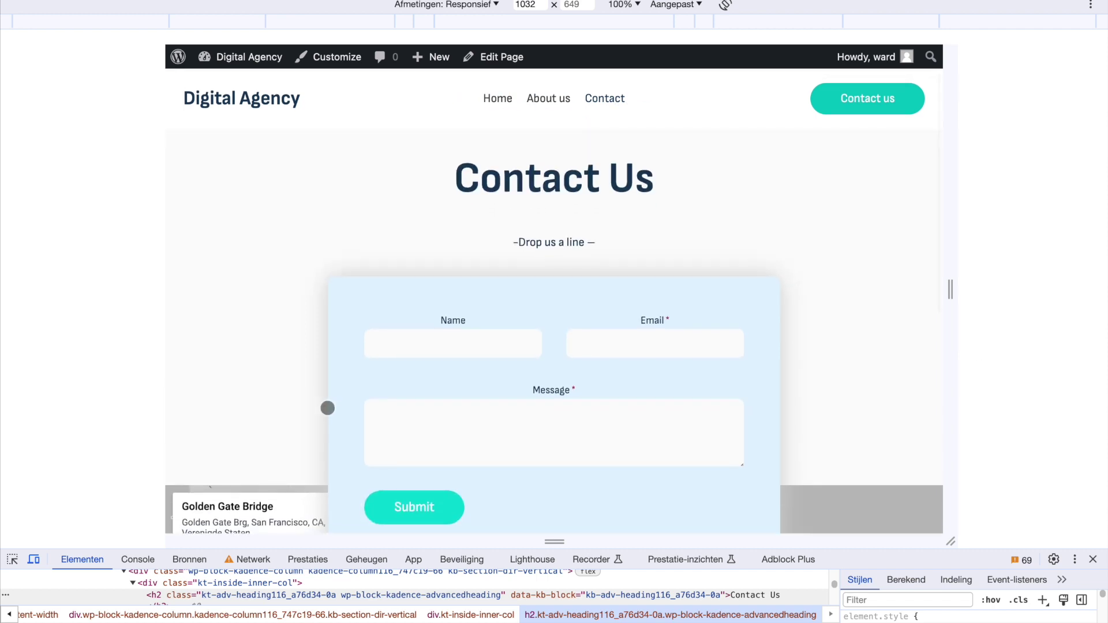